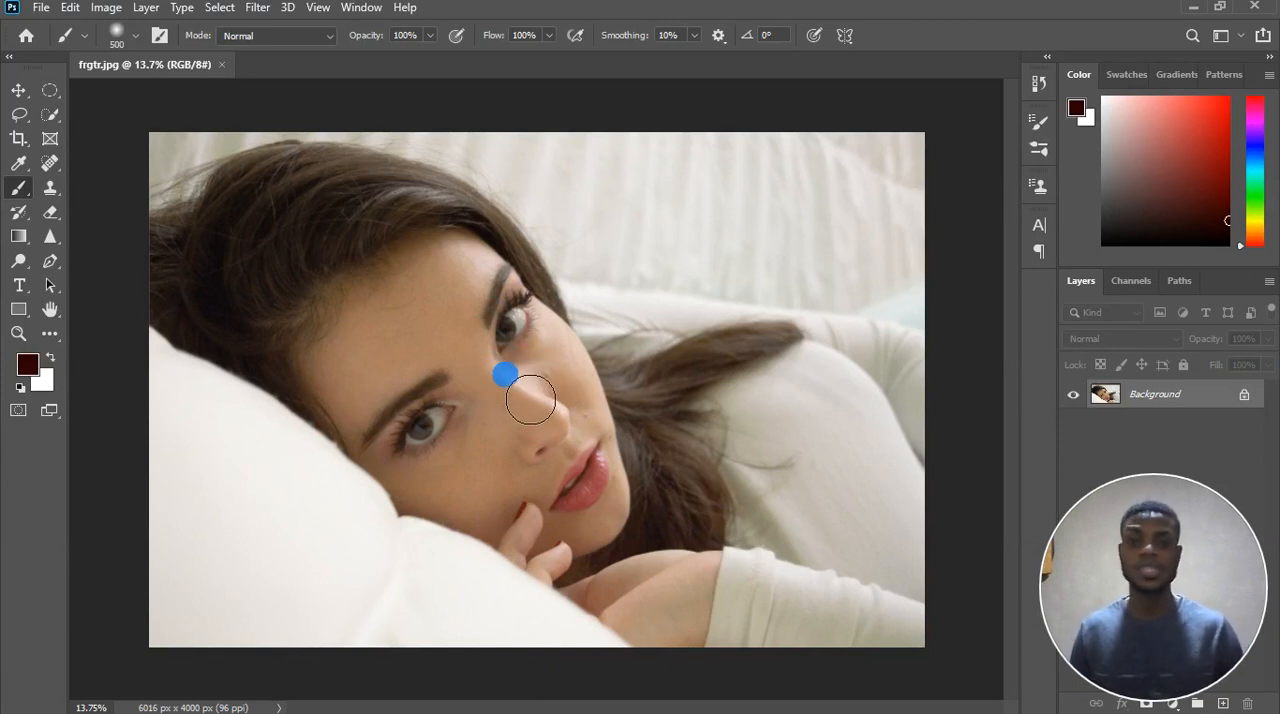
mouse_move(1145, 531)
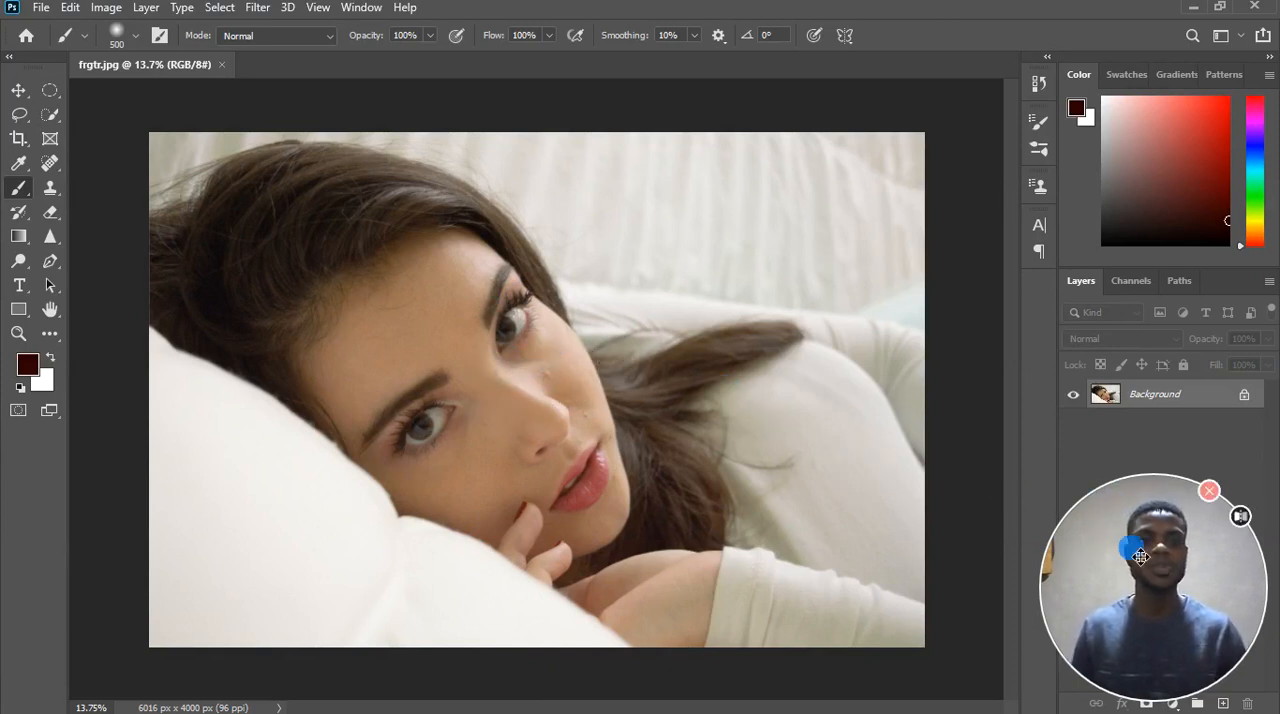
drag(1140, 557, 109, 554)
drag(229, 546, 214, 562)
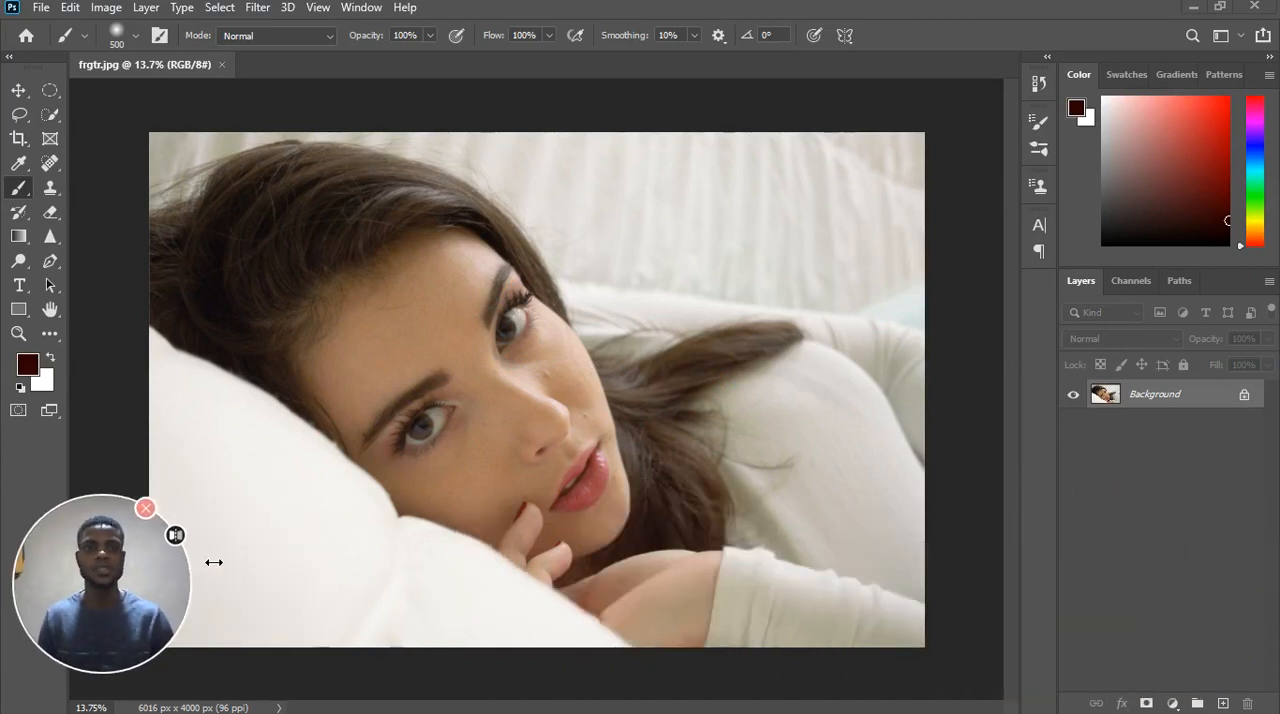
drag(134, 586, 1186, 157)
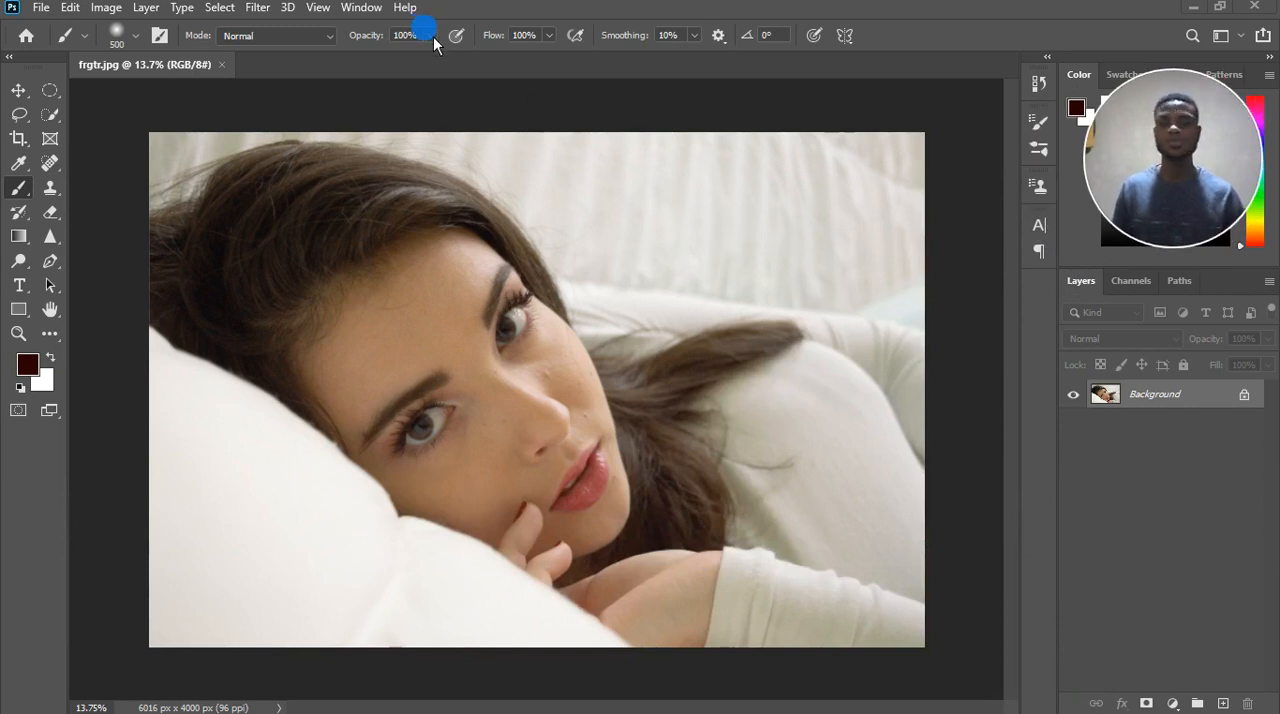
scroll(544, 450, up, 1)
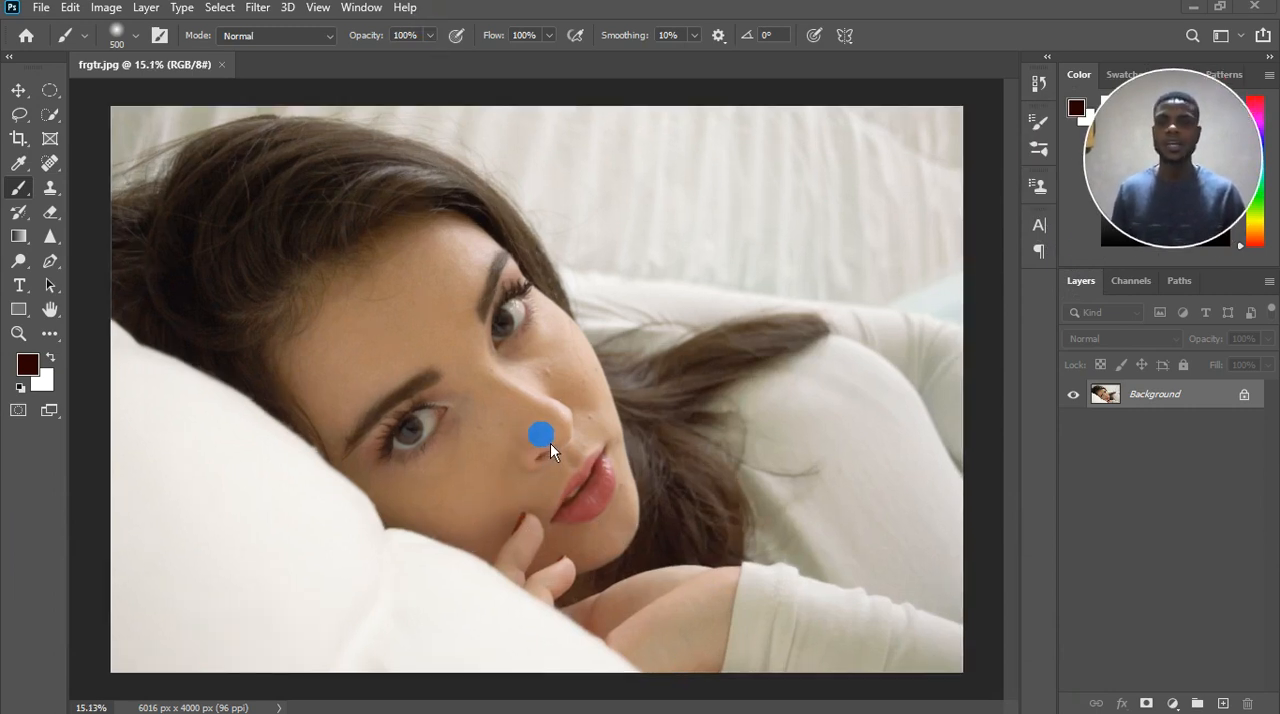
scroll(557, 444, down, 1)
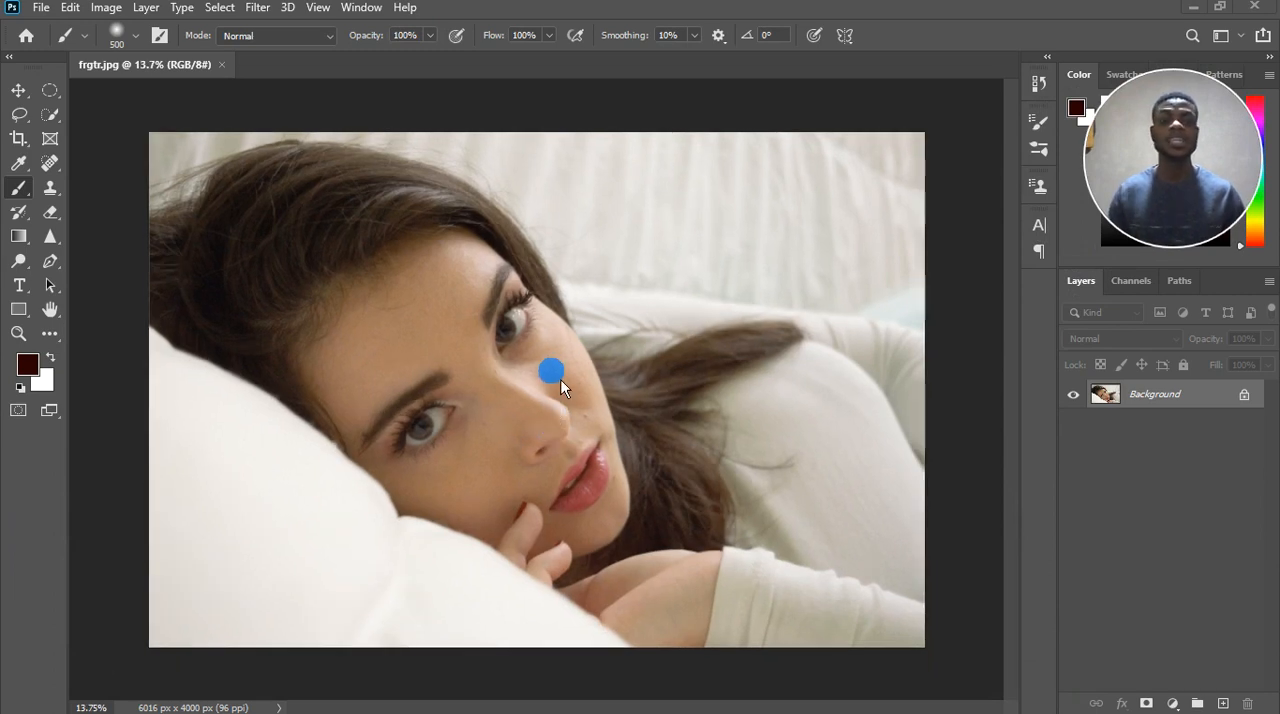
scroll(516, 371, up, 2)
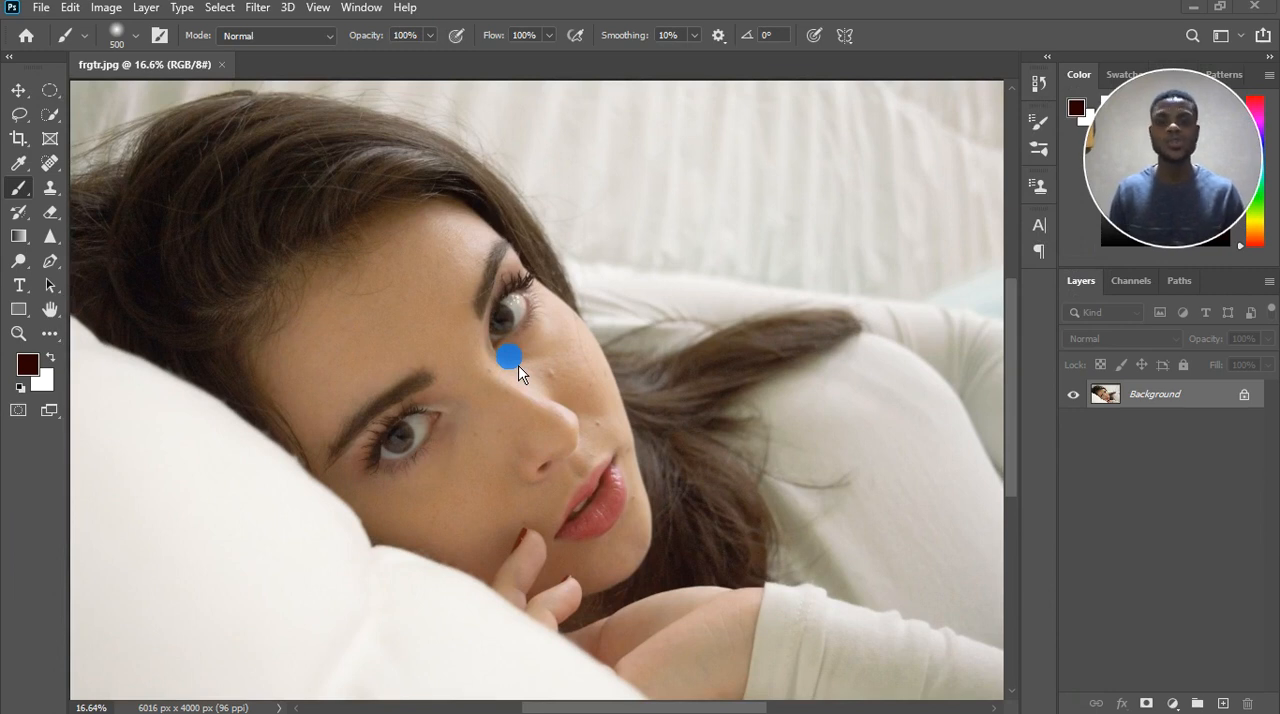
scroll(519, 365, down, 2)
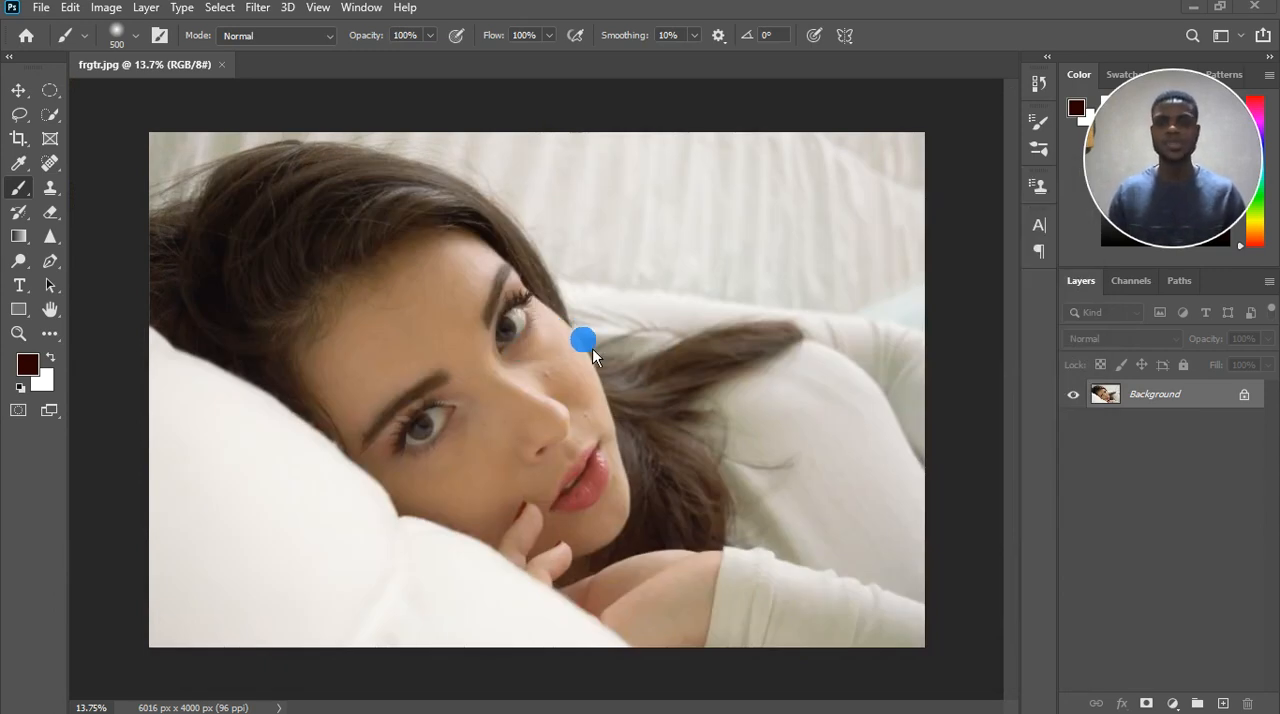
scroll(563, 382, up, 1)
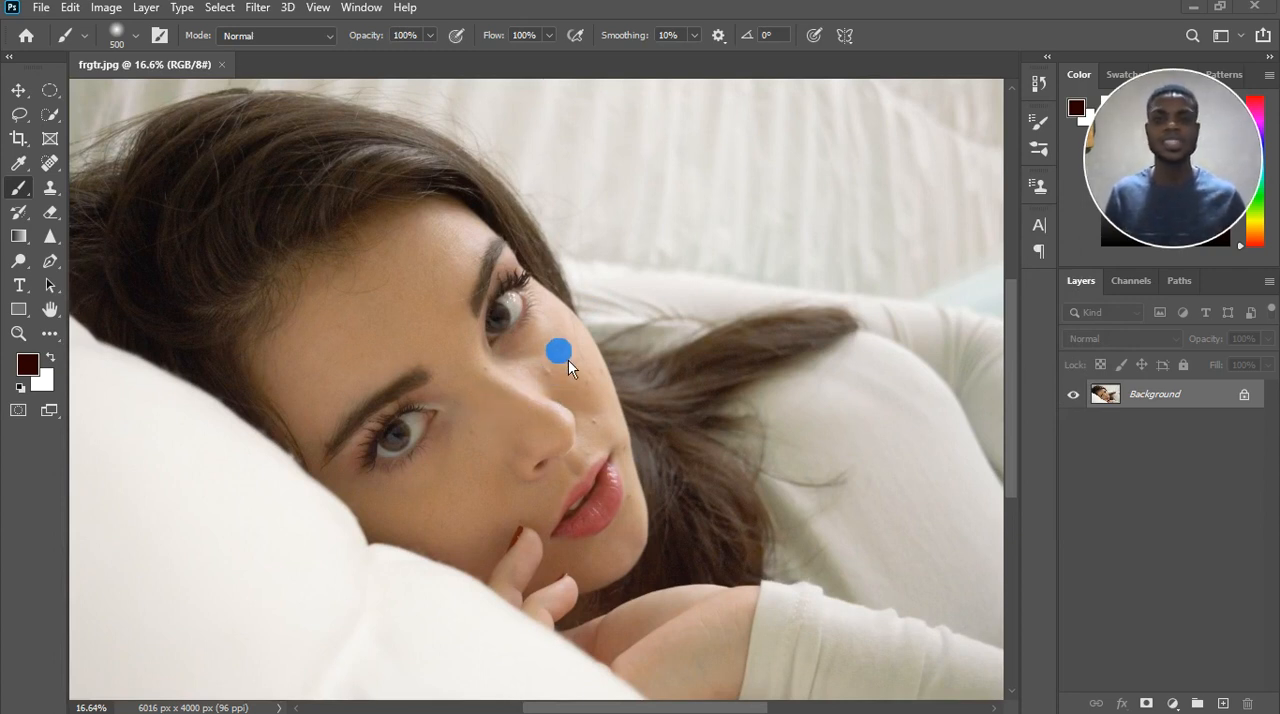
scroll(563, 355, down, 1)
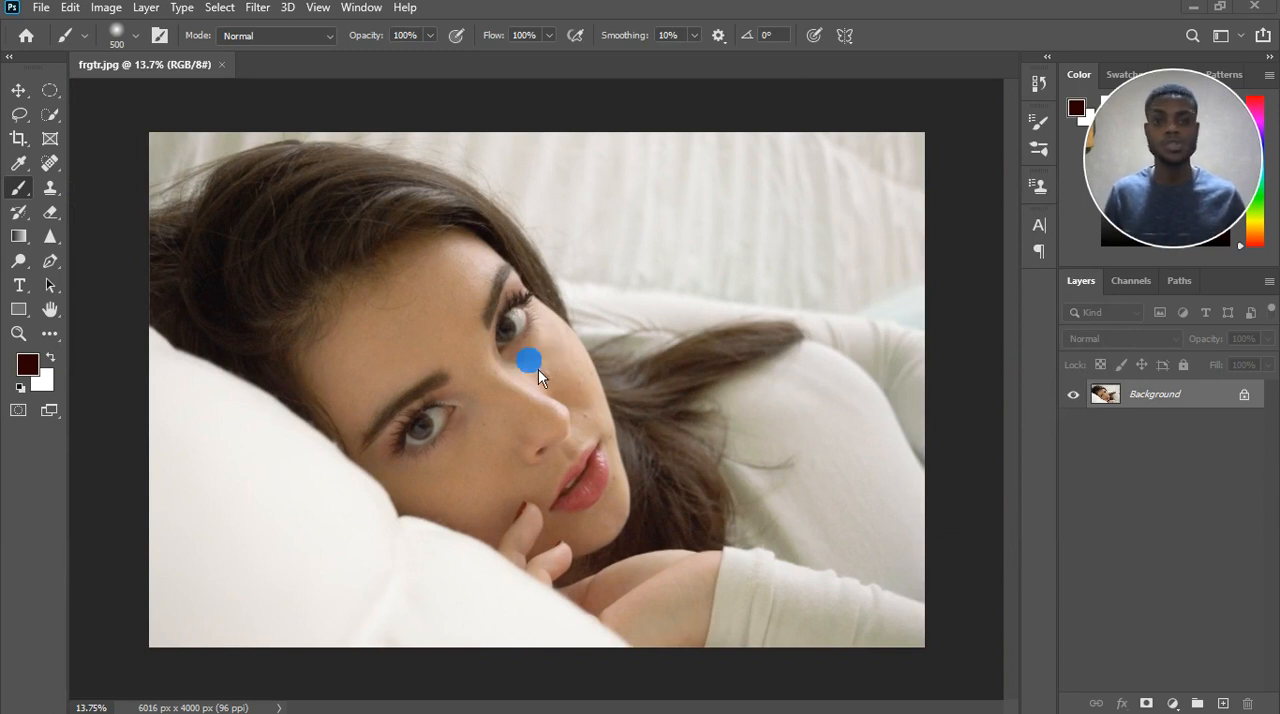
Examine the woman's face up close, checking the skin on the cheeks, nose and forehead and around the eyes for blemishes and stray hairs.
scroll(564, 398, up, 1)
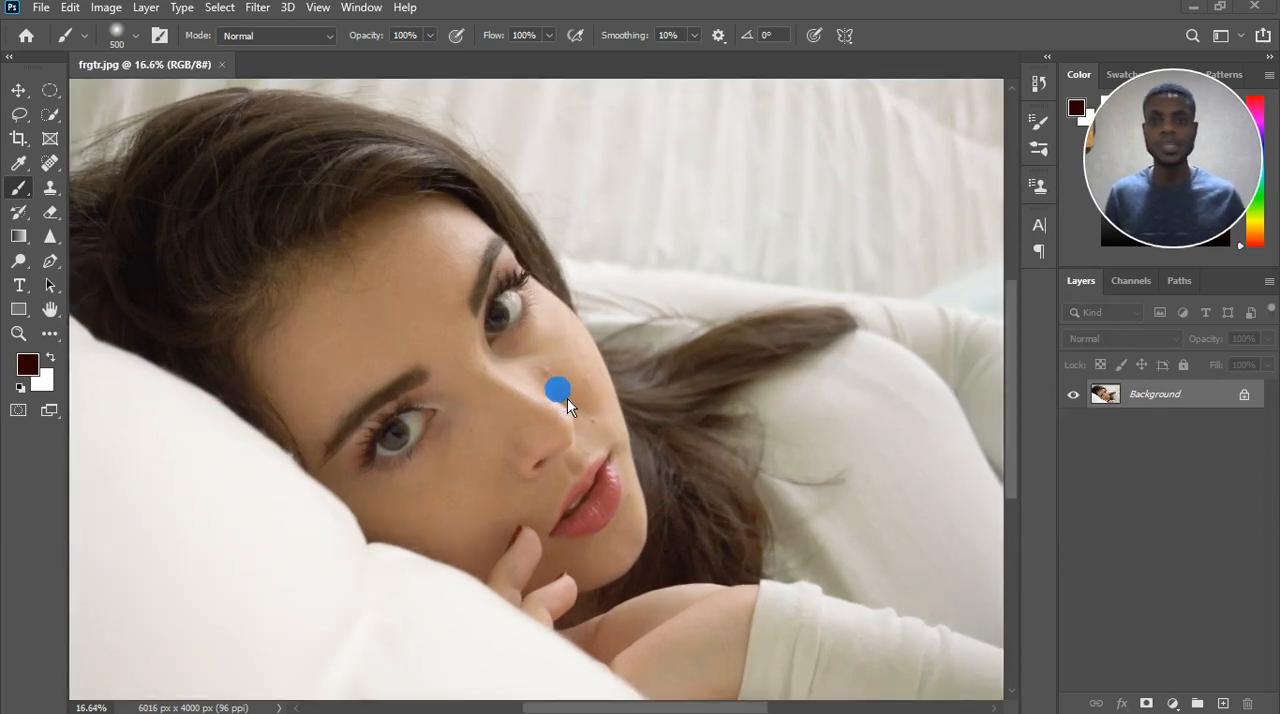
scroll(576, 388, up, 1)
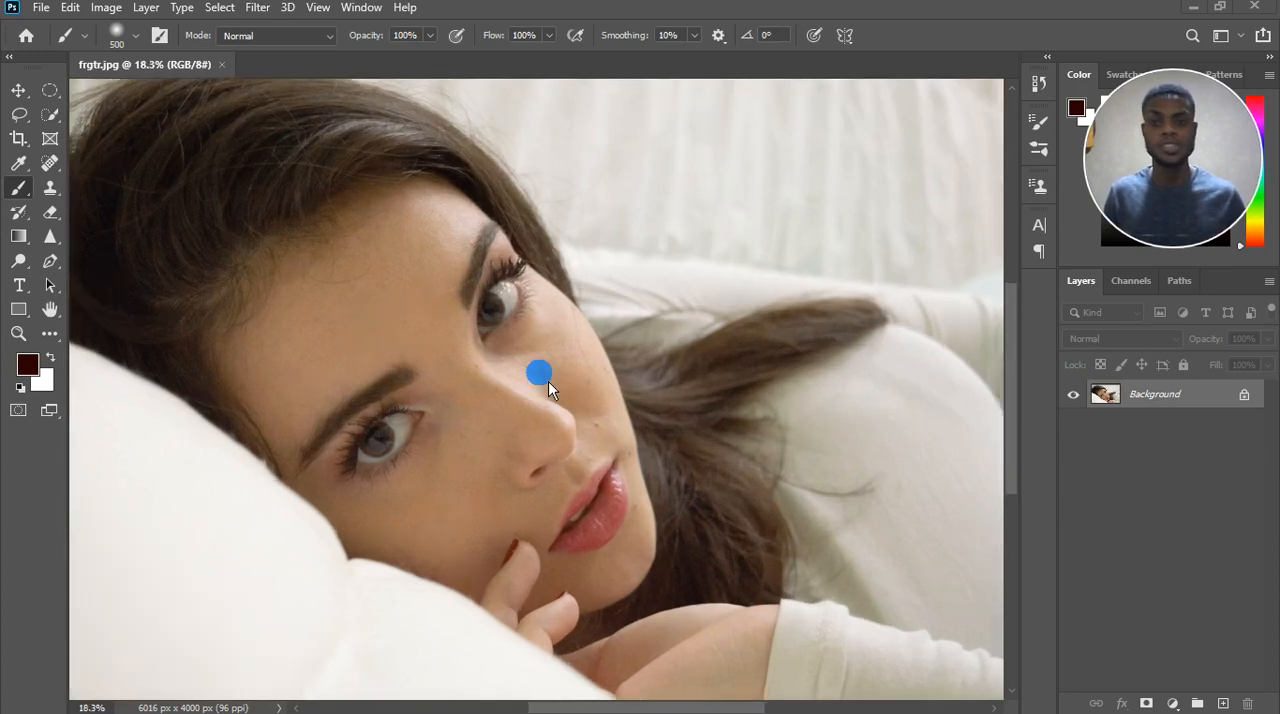
scroll(497, 338, up, 3)
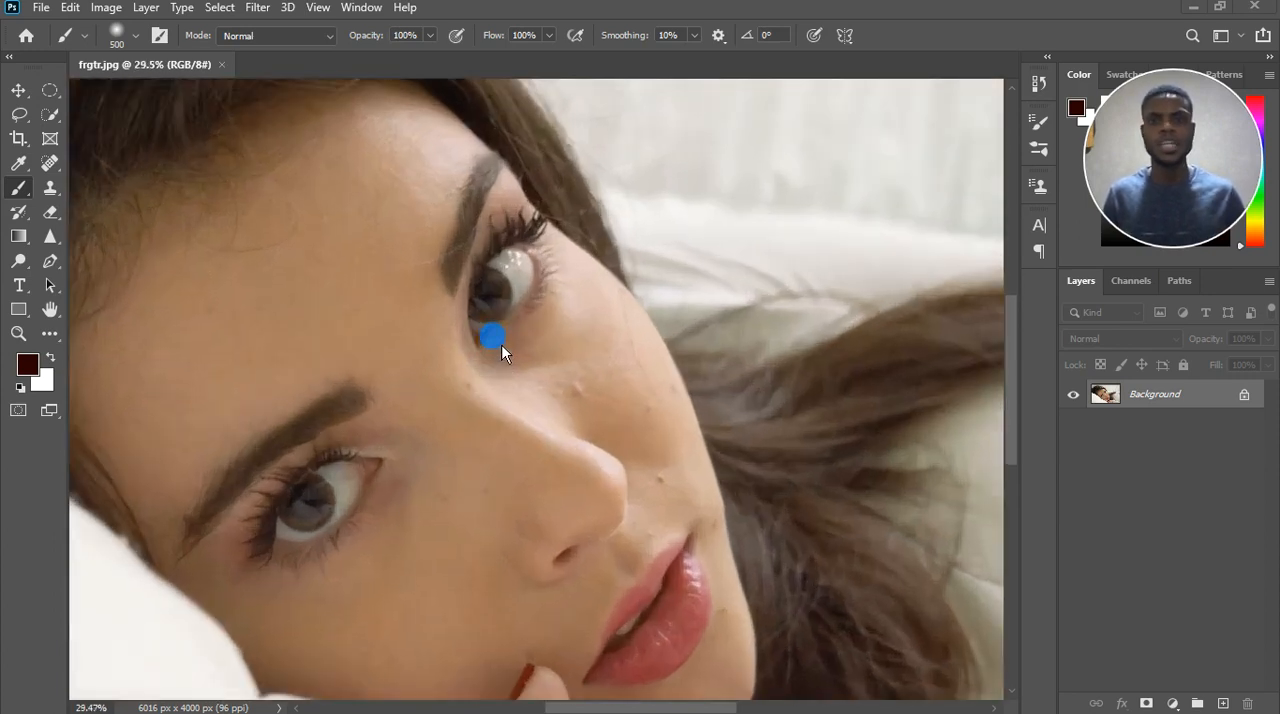
scroll(502, 345, up, 2)
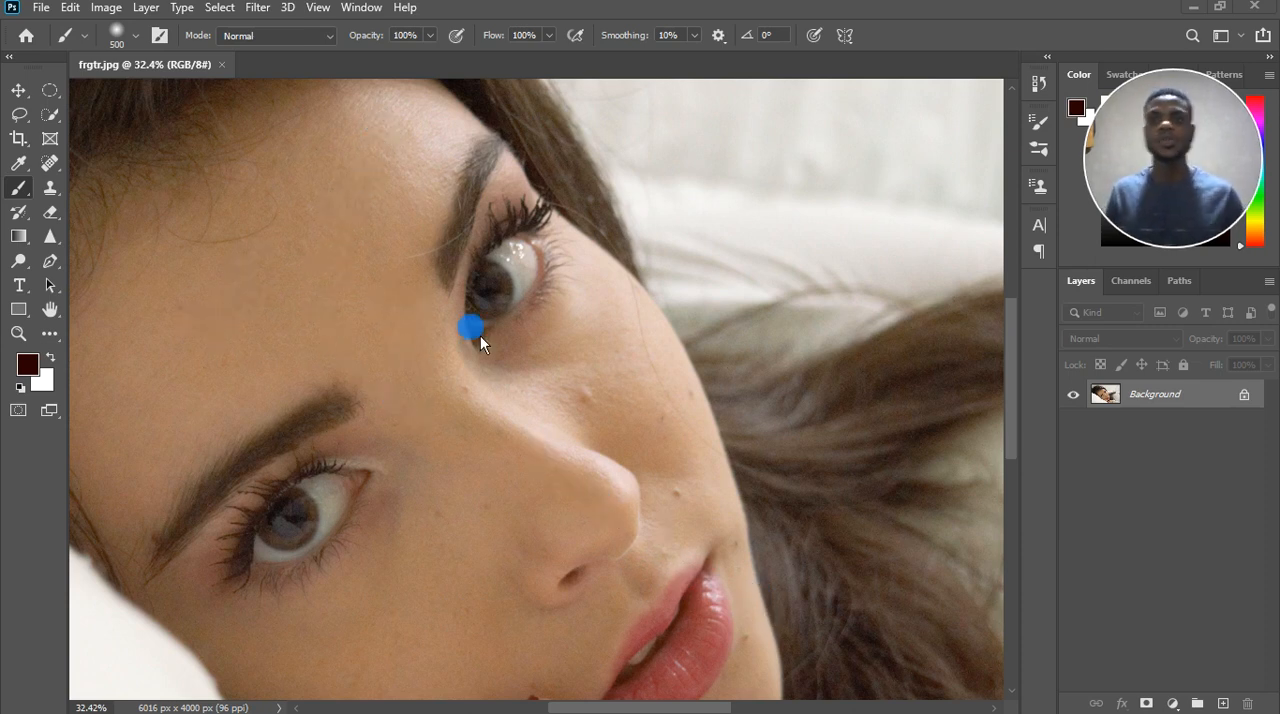
scroll(612, 308, down, 1)
scroll(612, 308, down, 3)
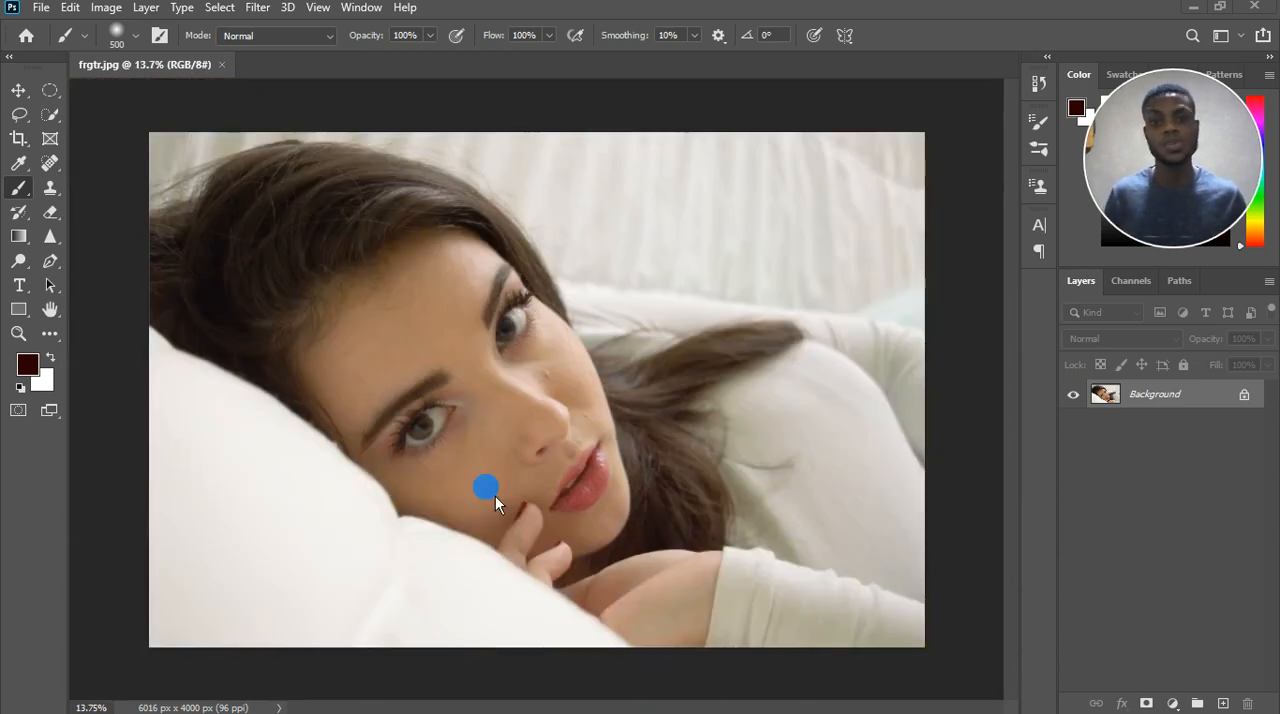
scroll(500, 352, up, 2)
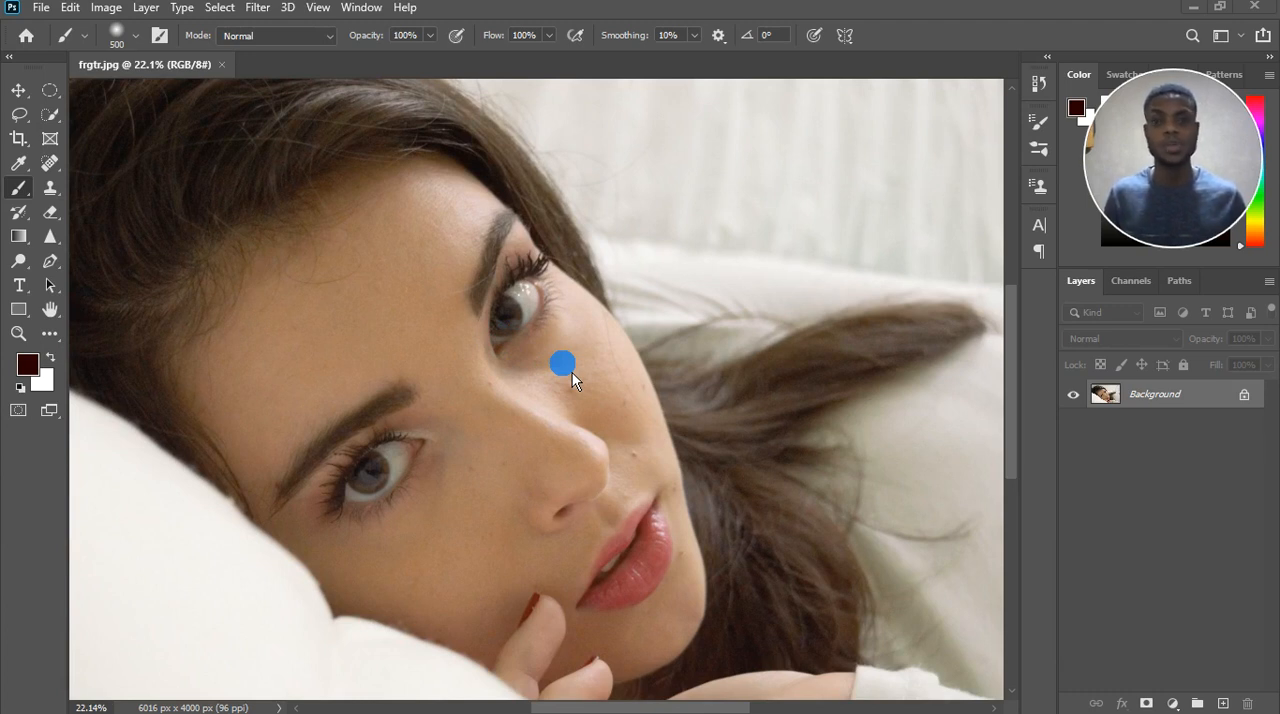
scroll(562, 375, up, 4)
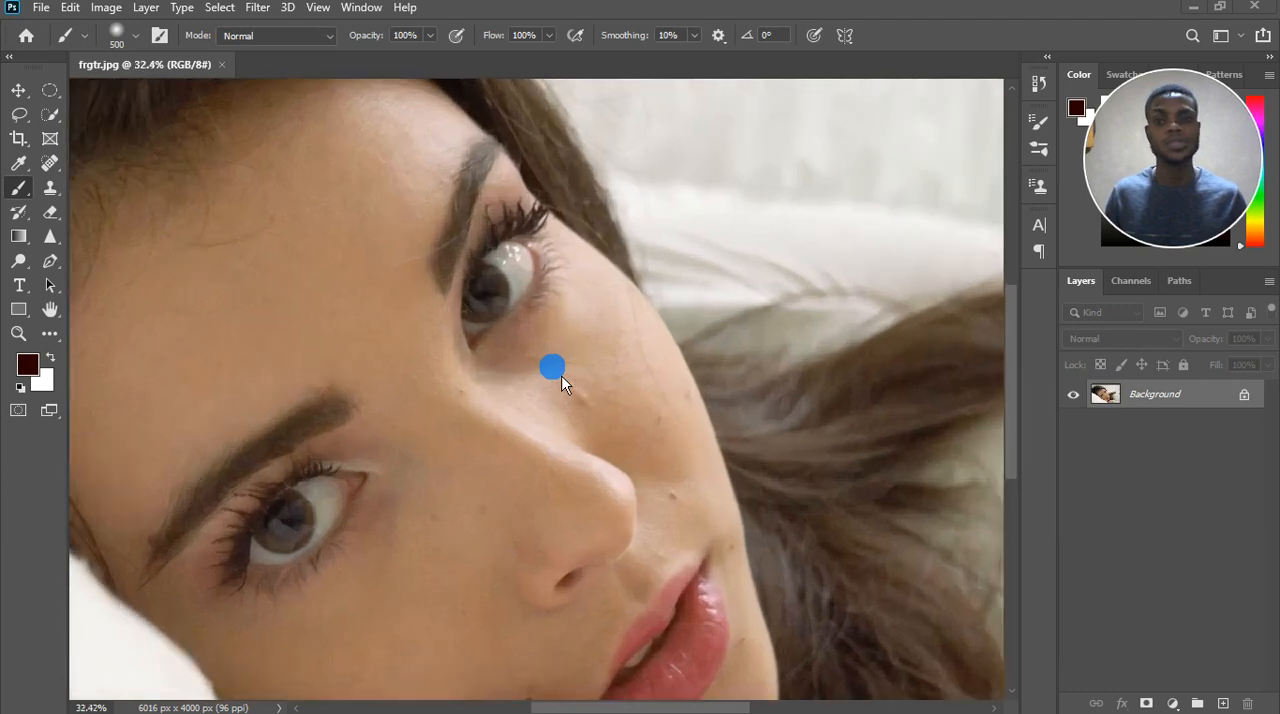
scroll(222, 366, up, 3)
scroll(306, 331, down, 3)
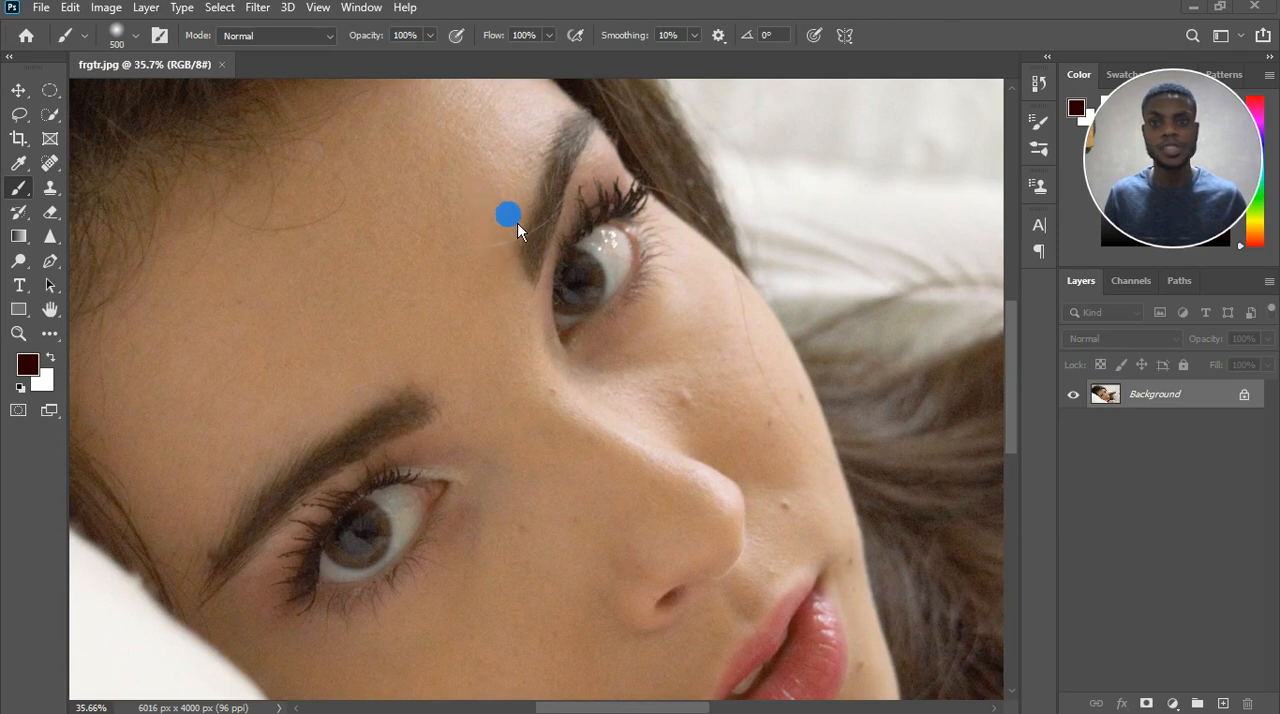
scroll(508, 208, up, 3)
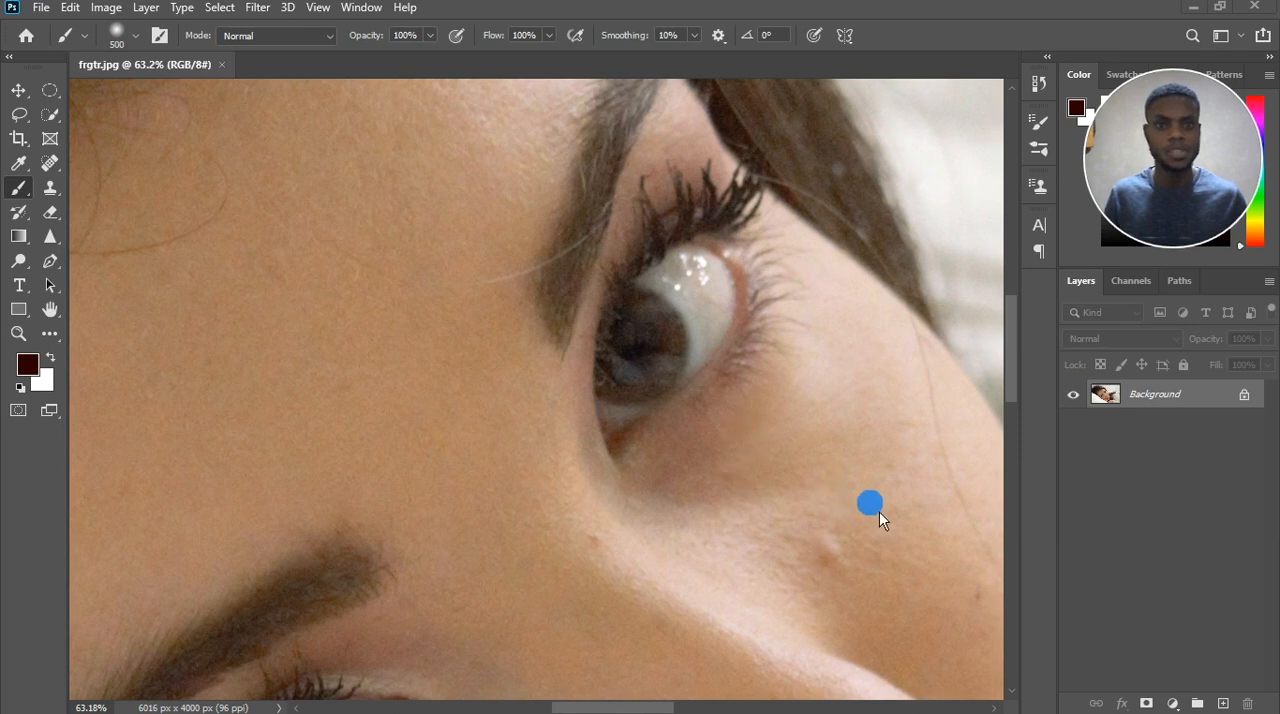
scroll(766, 475, down, 6)
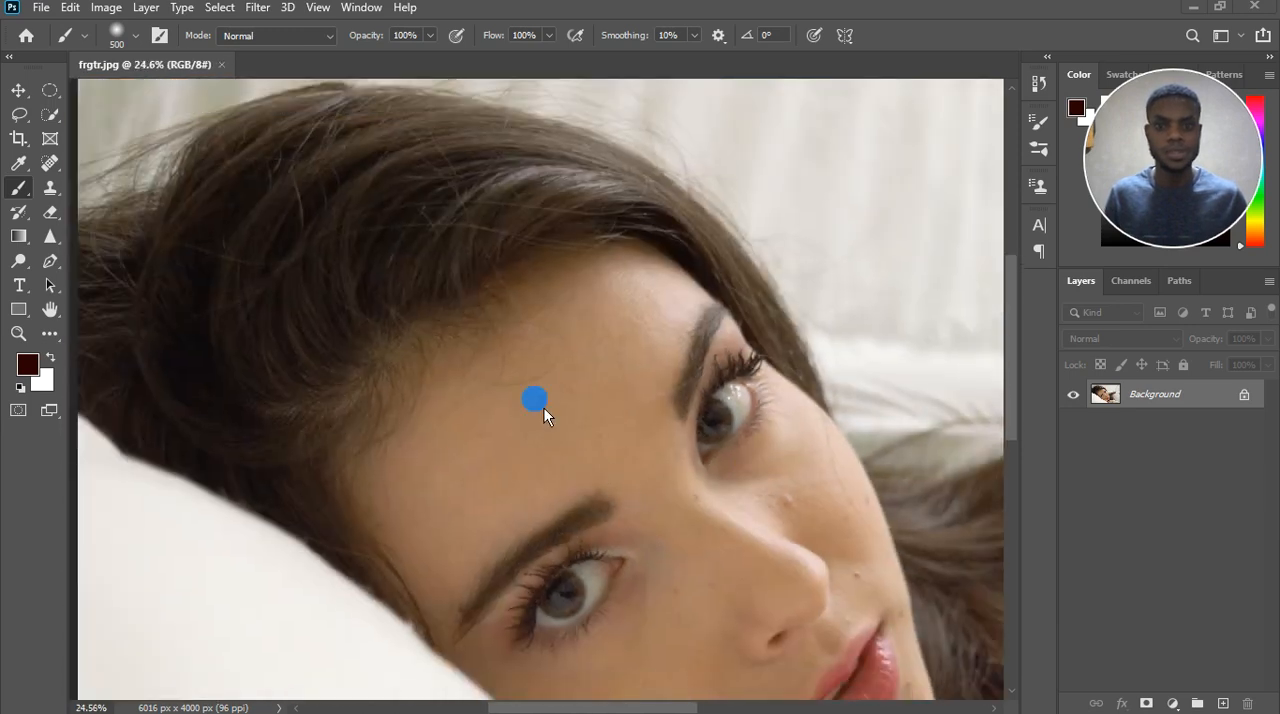
scroll(623, 543, up, 3)
scroll(613, 499, up, 1)
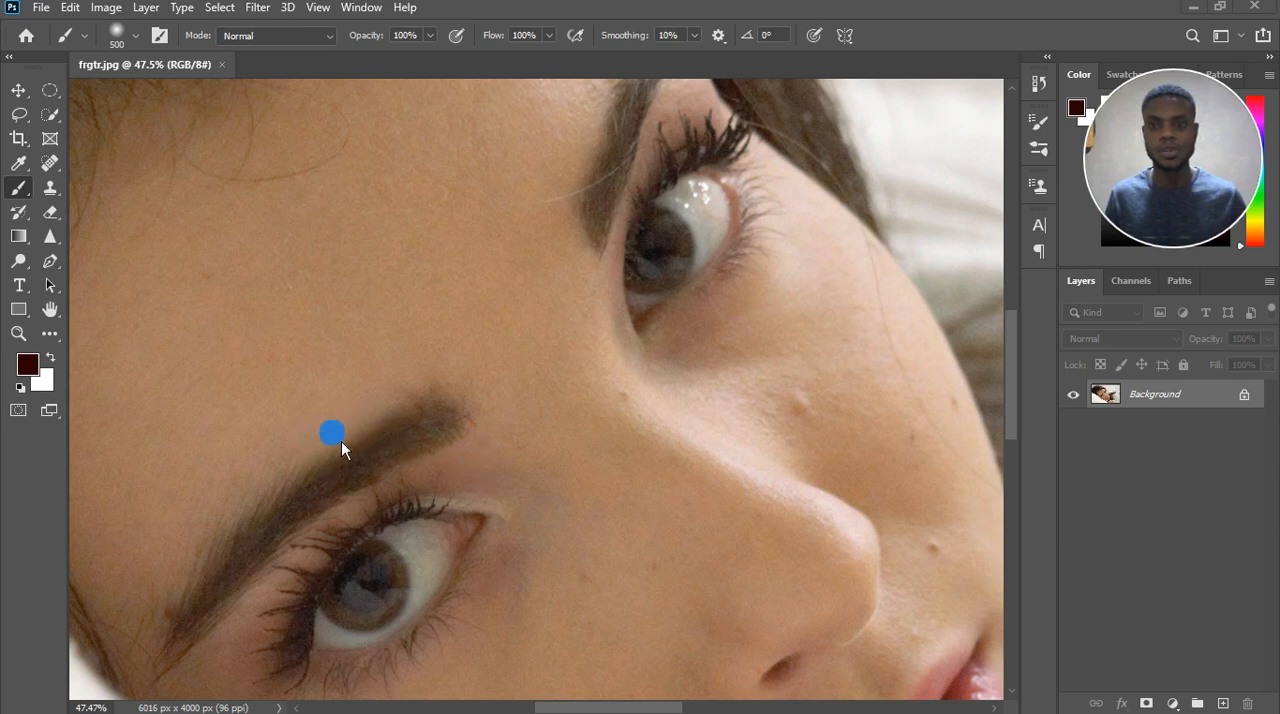
scroll(507, 346, down, 3)
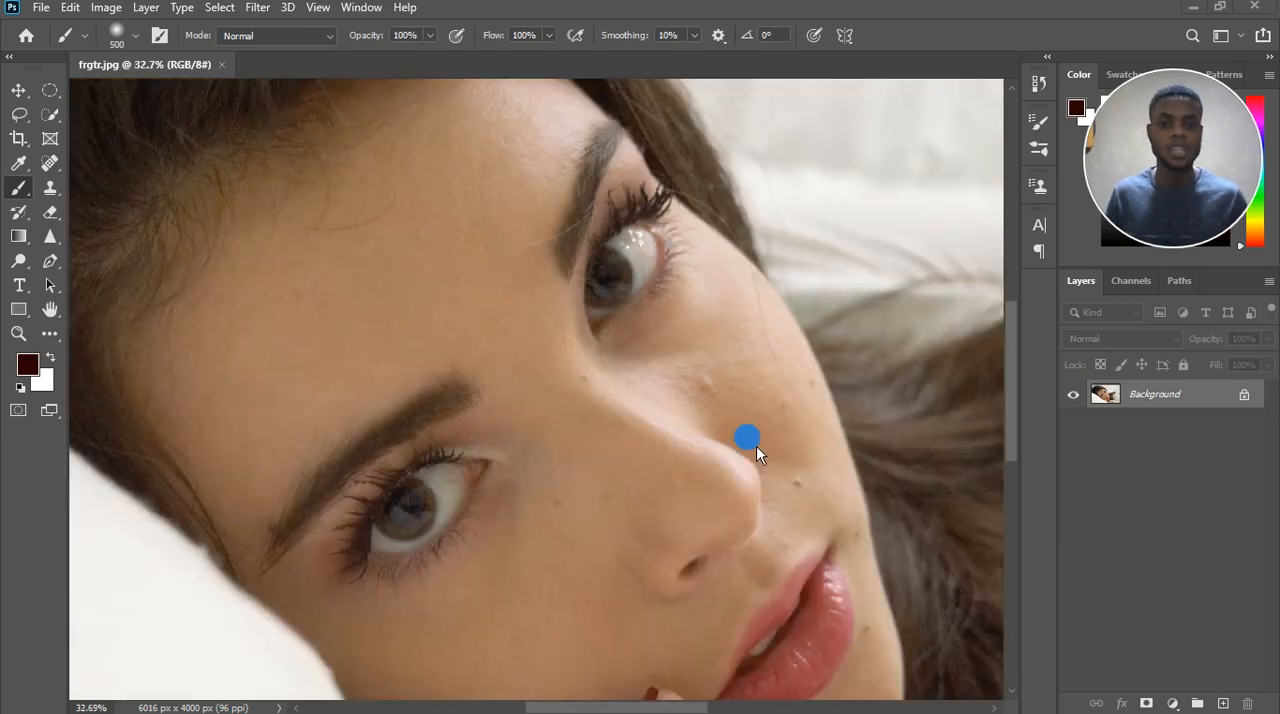
scroll(748, 443, up, 4)
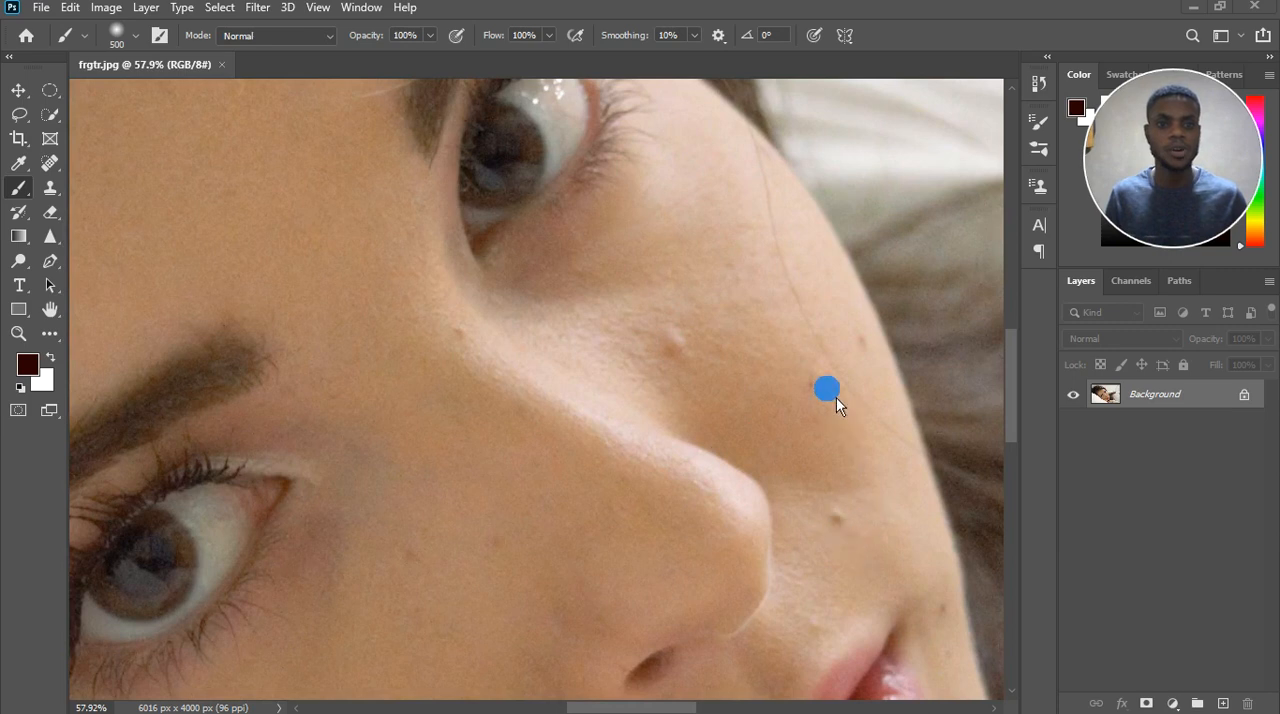
scroll(553, 370, down, 4)
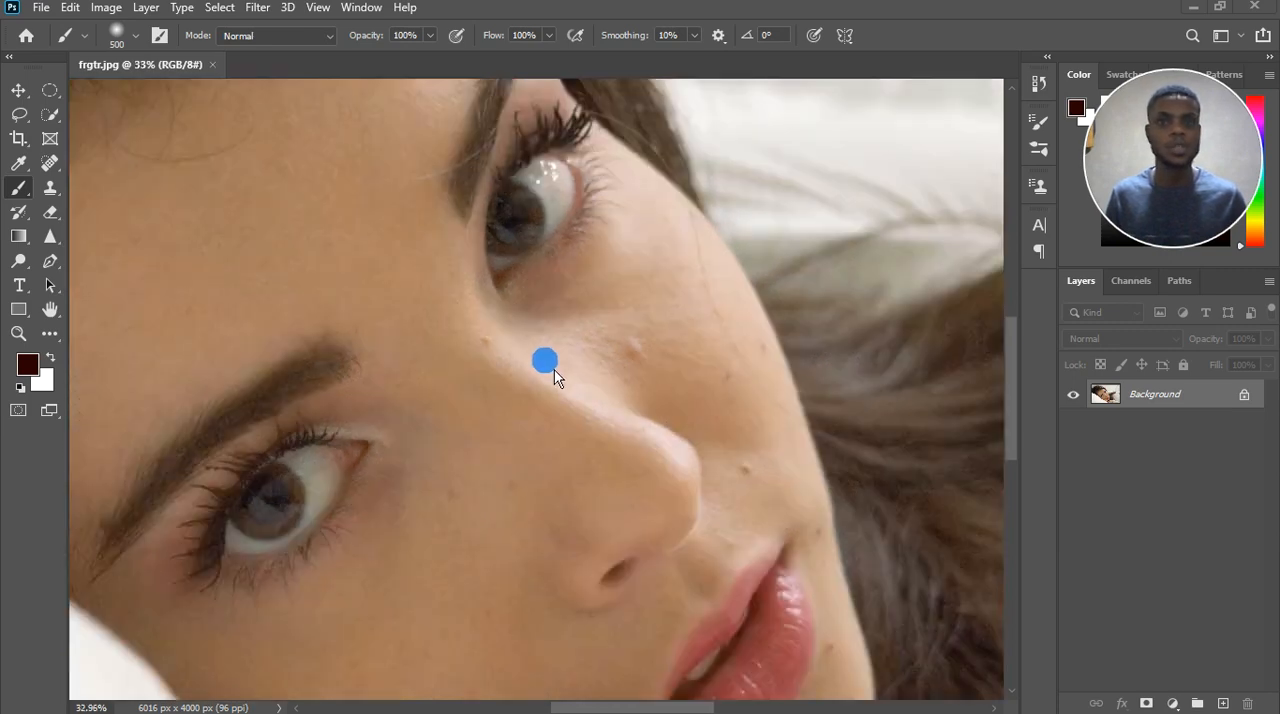
scroll(591, 362, up, 4)
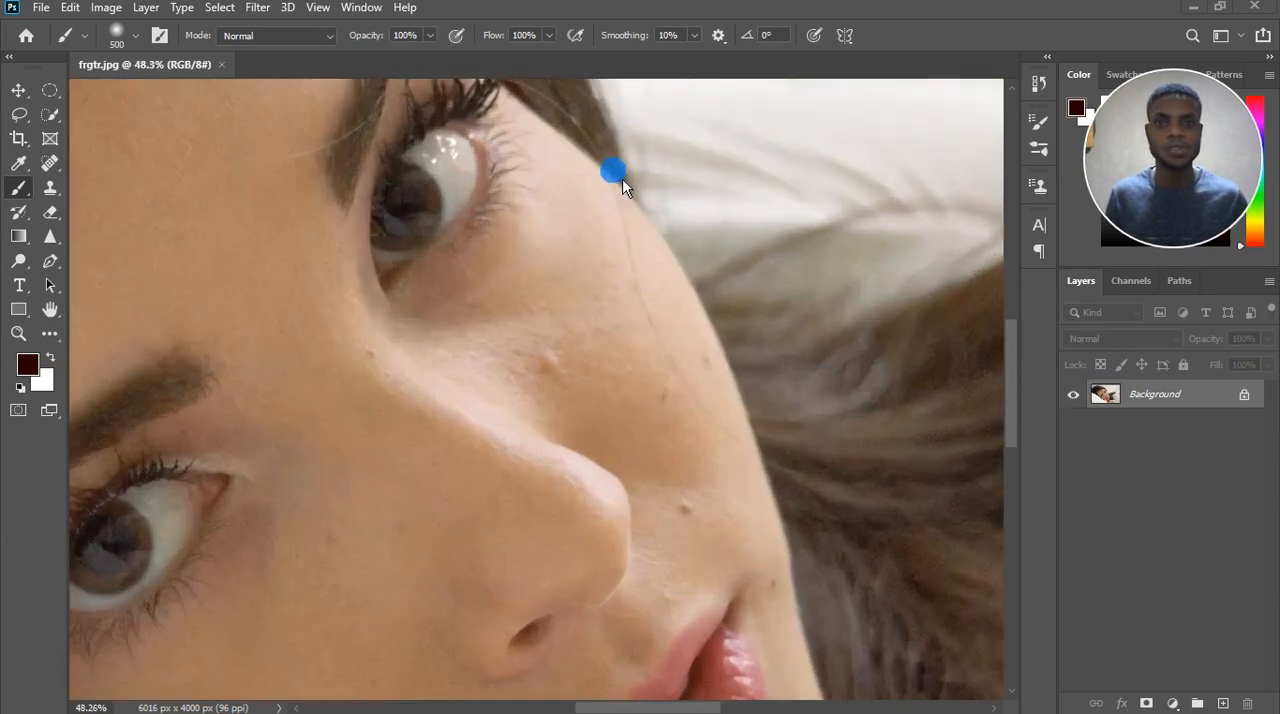
scroll(734, 500, down, 3)
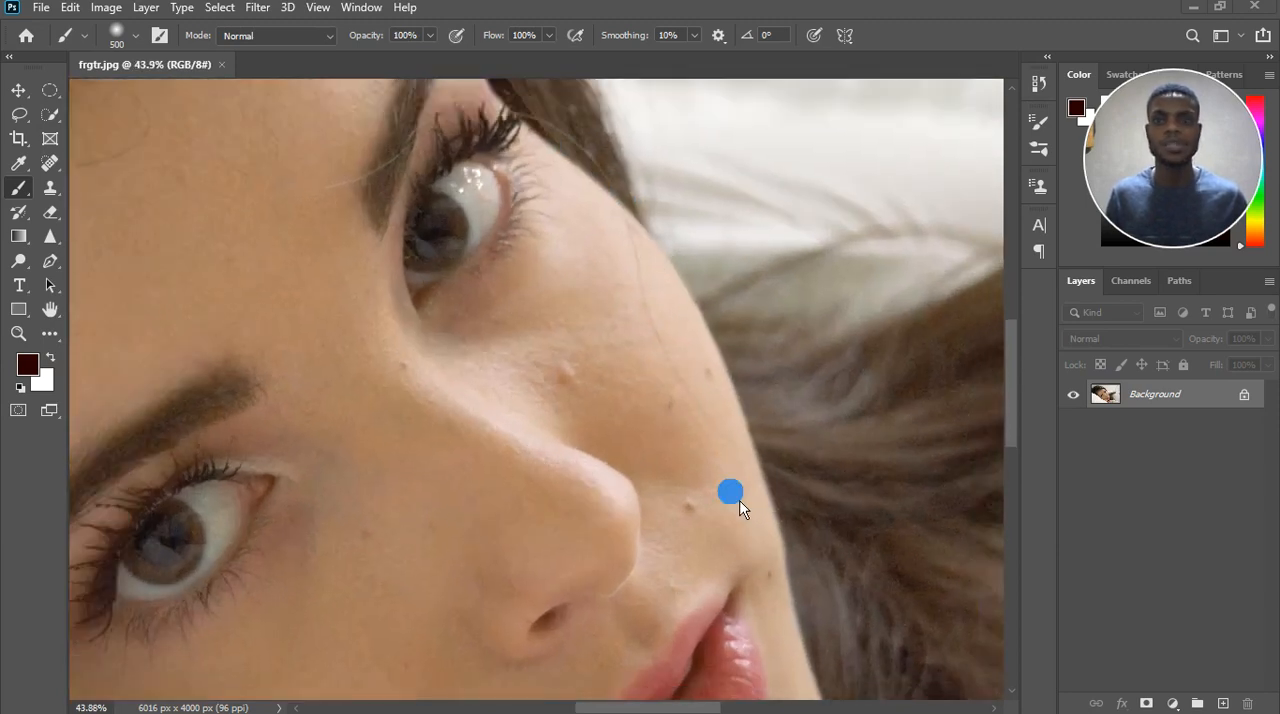
scroll(466, 340, up, 3)
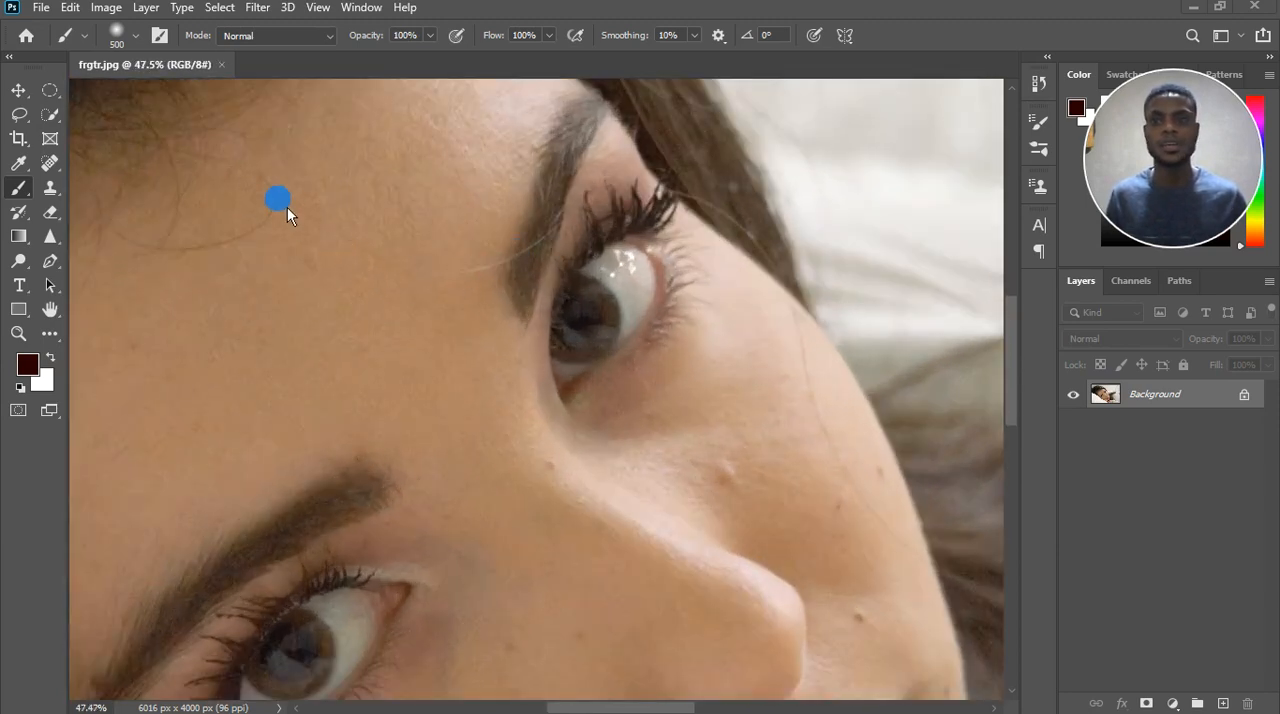
scroll(401, 256, down, 5)
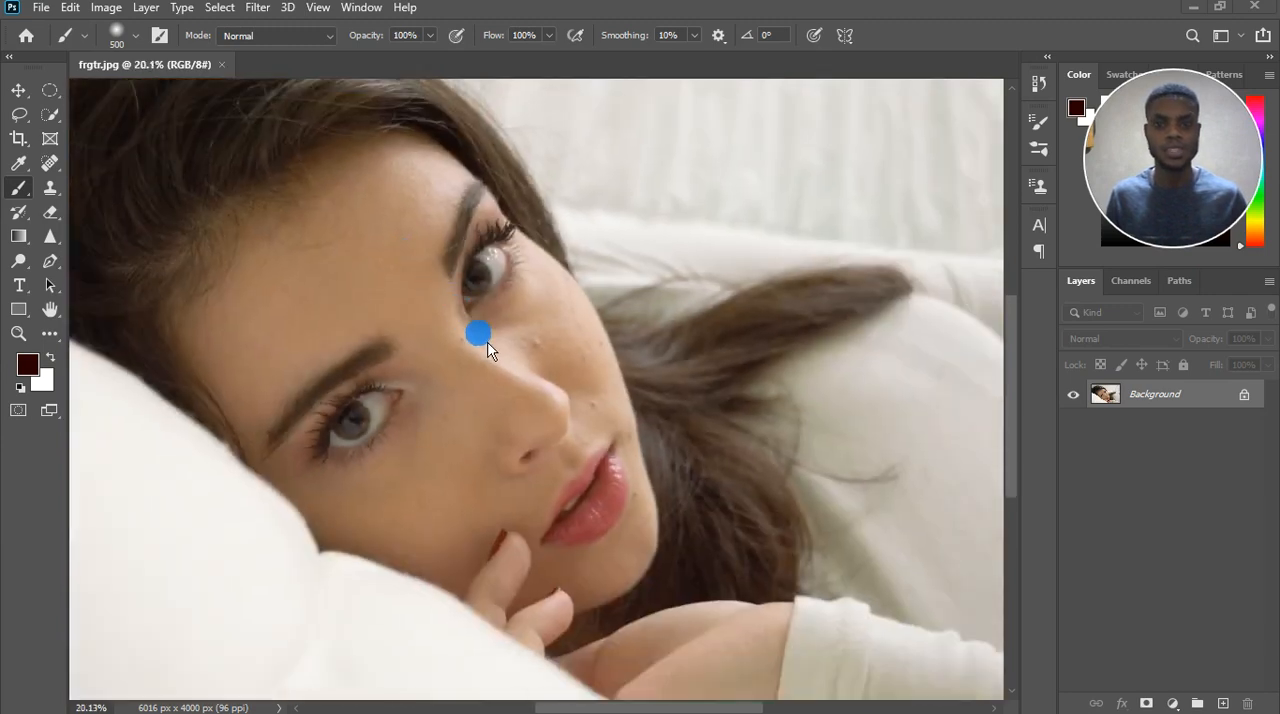
scroll(580, 509, down, 2)
scroll(590, 482, up, 2)
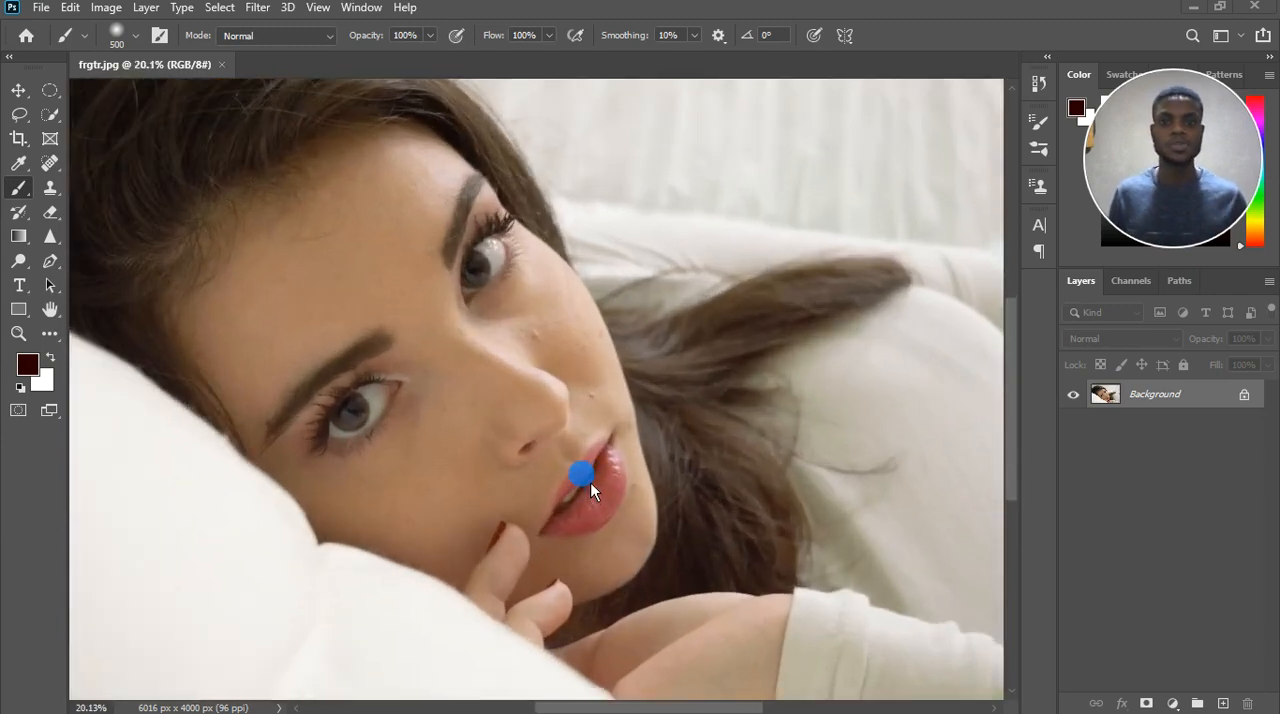
scroll(547, 419, down, 3)
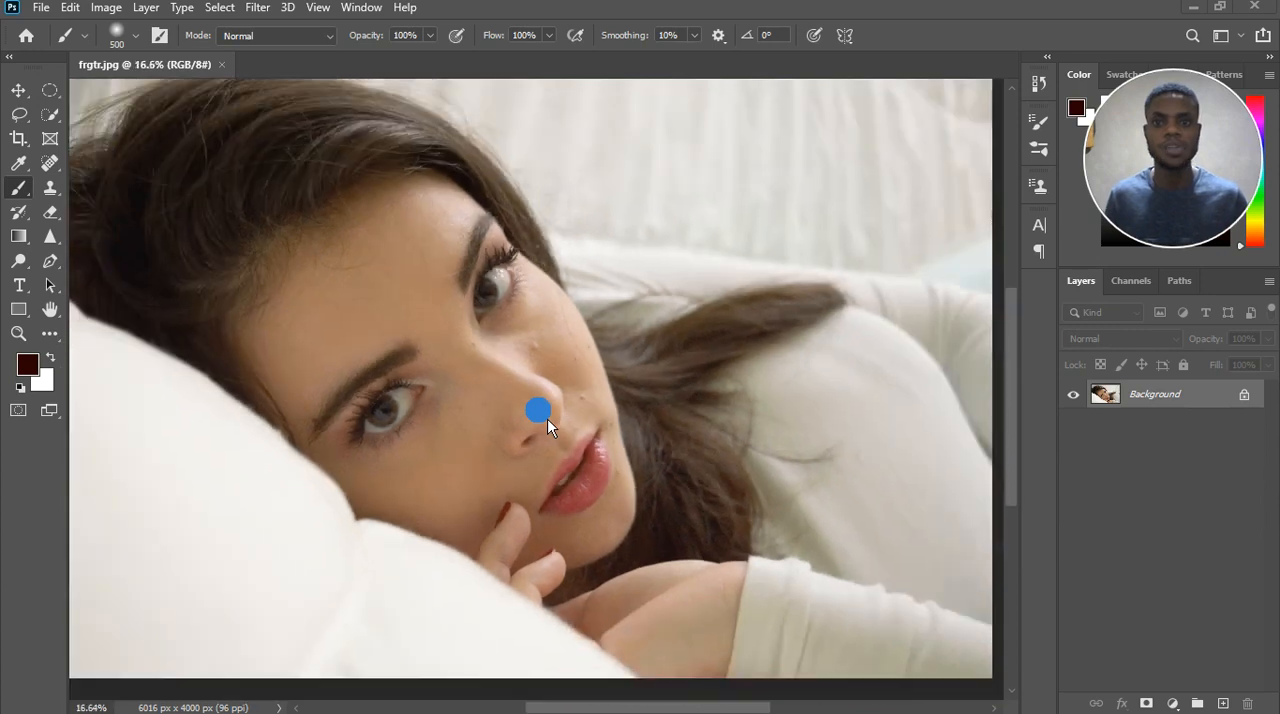
scroll(417, 477, up, 2)
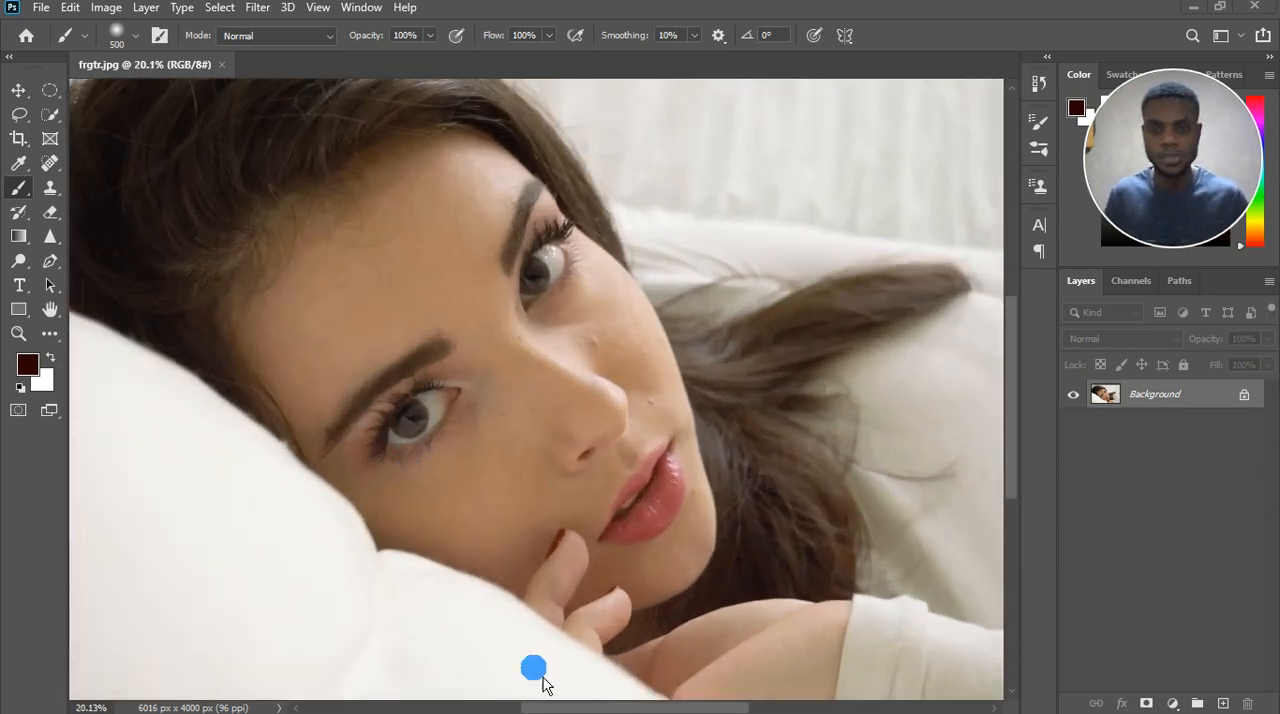
scroll(365, 520, down, 3)
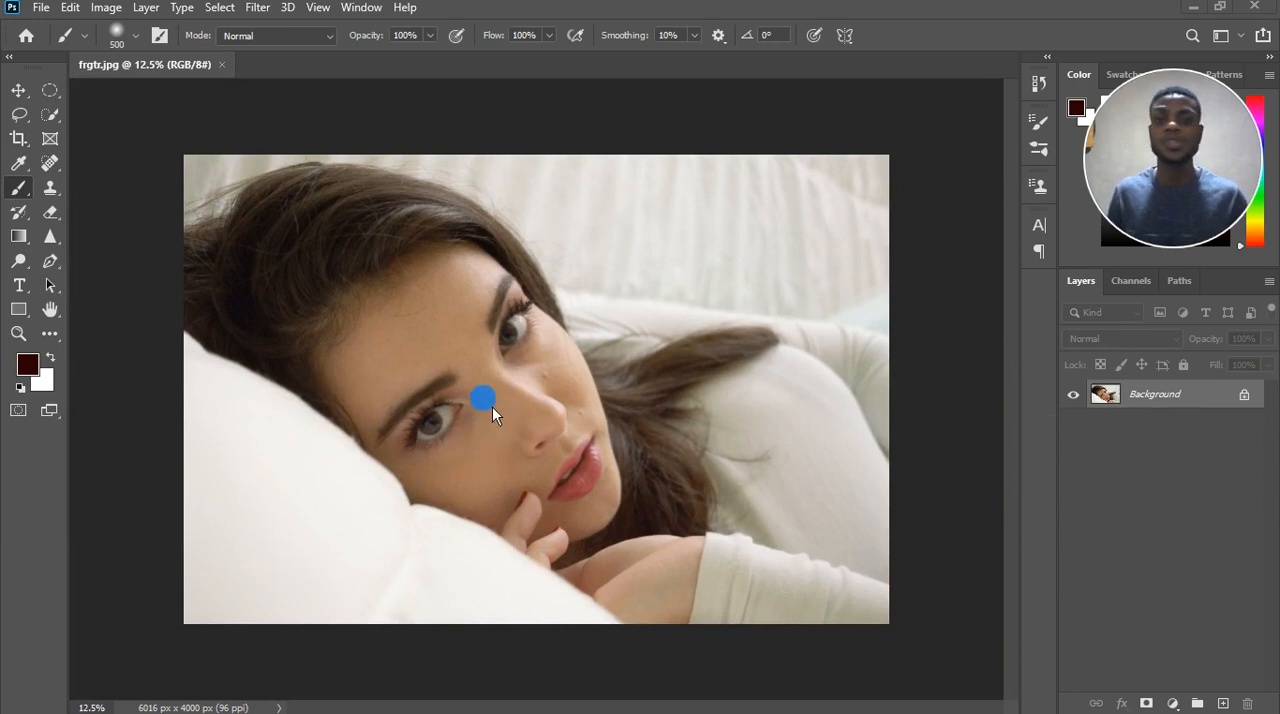
scroll(492, 406, up, 2)
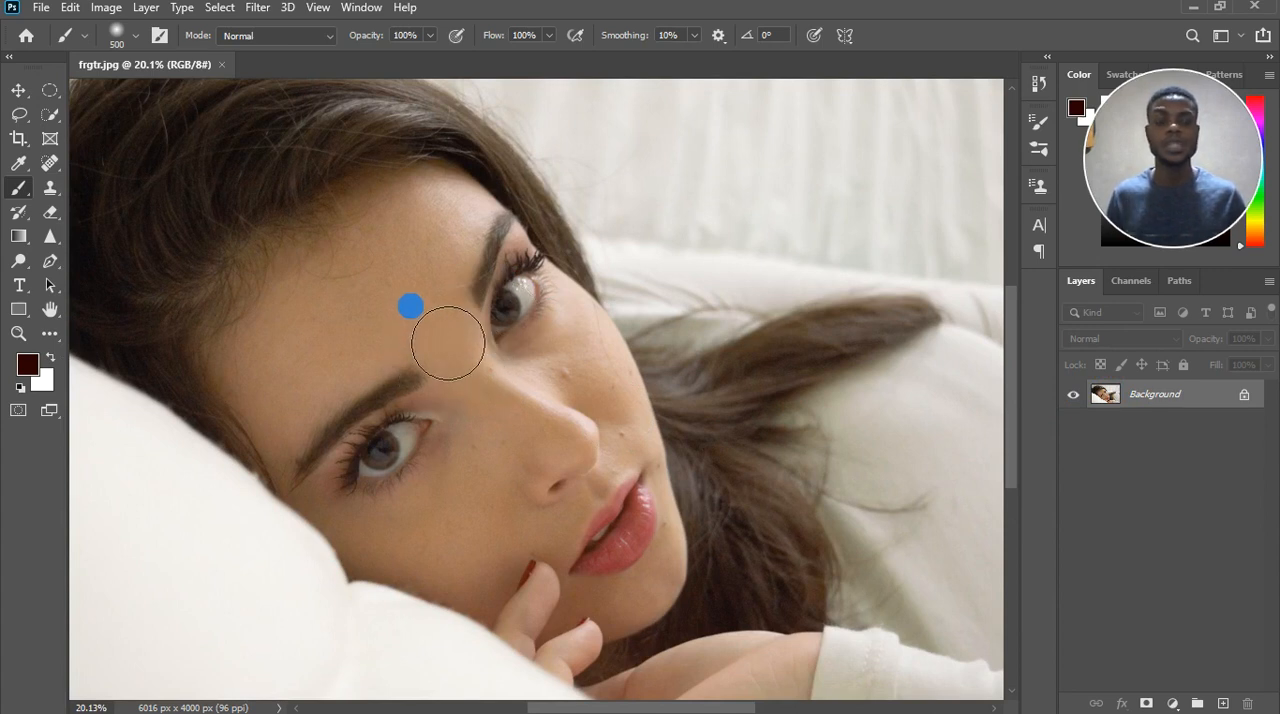
Unlock the background photo layer and rename it ref.
click(1204, 400)
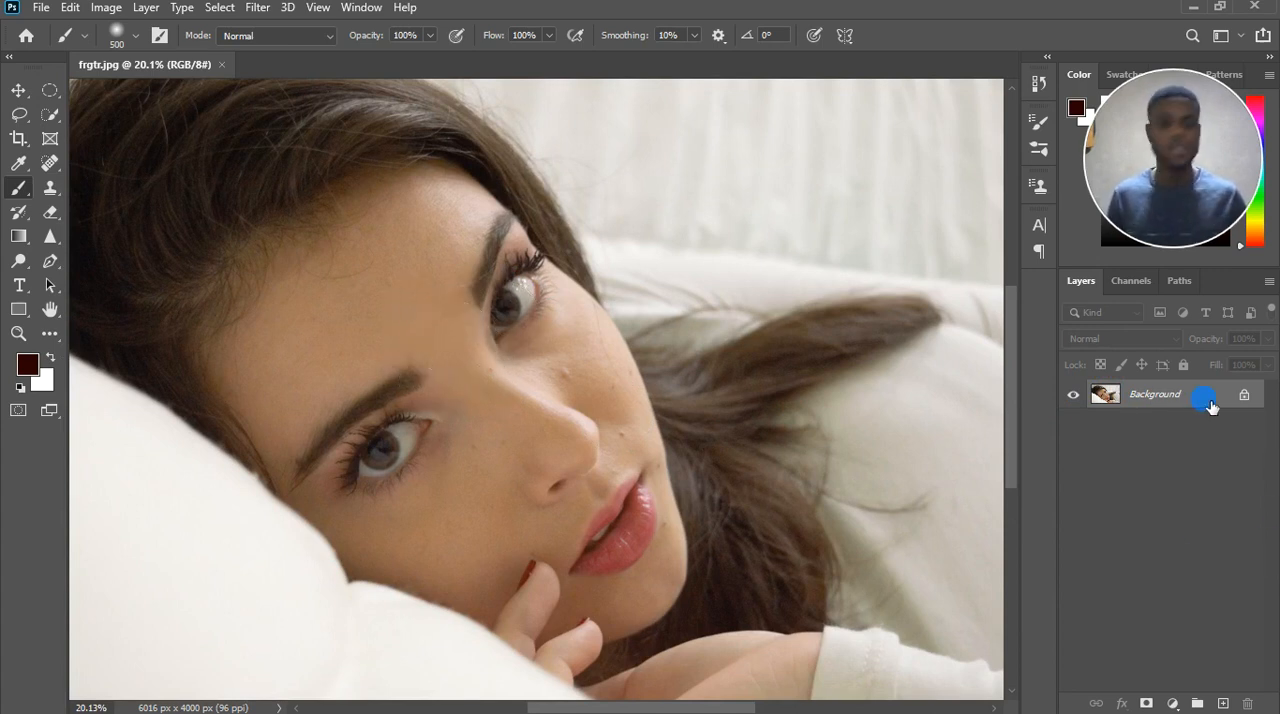
click(1244, 396)
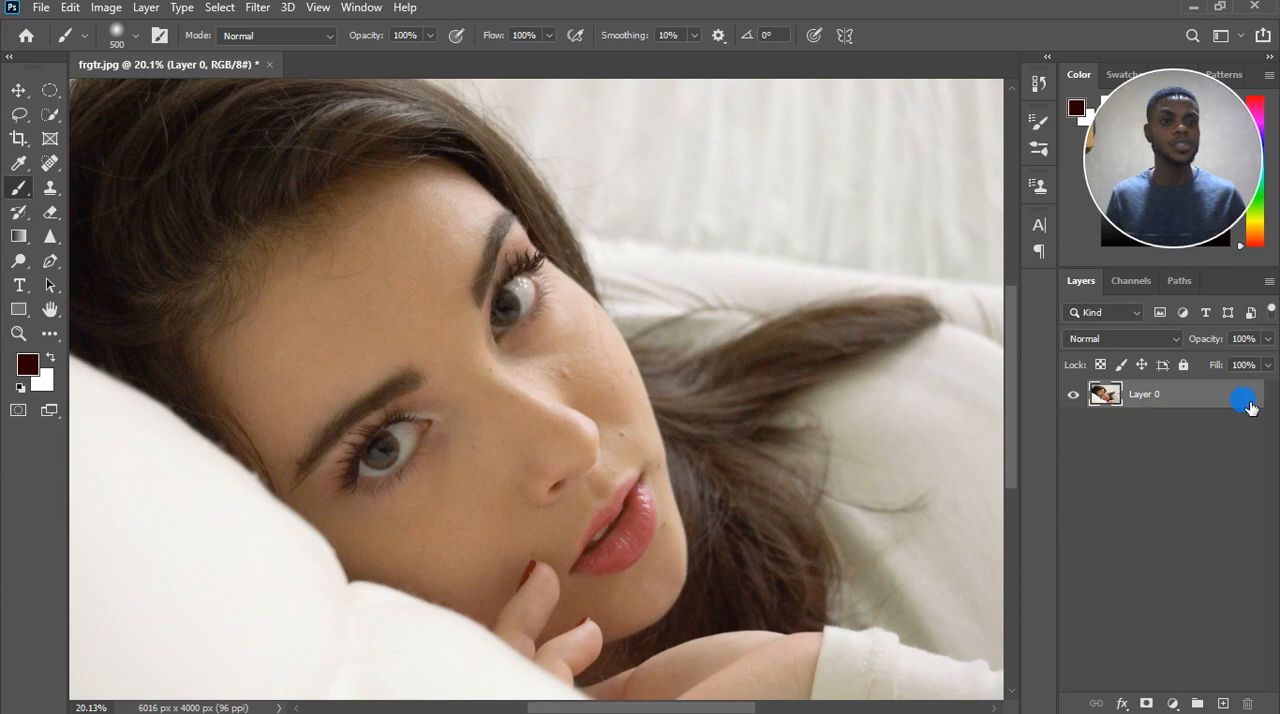
double_click(1150, 398)
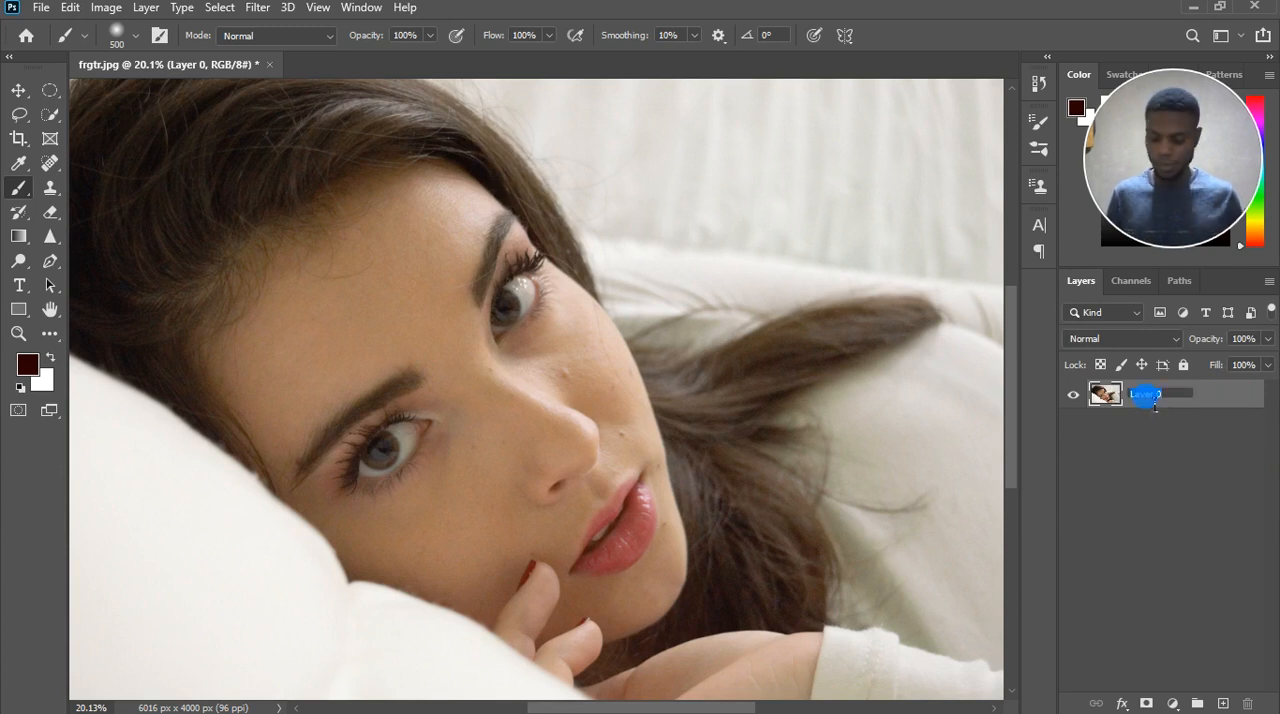
text(ref)
key(Return)
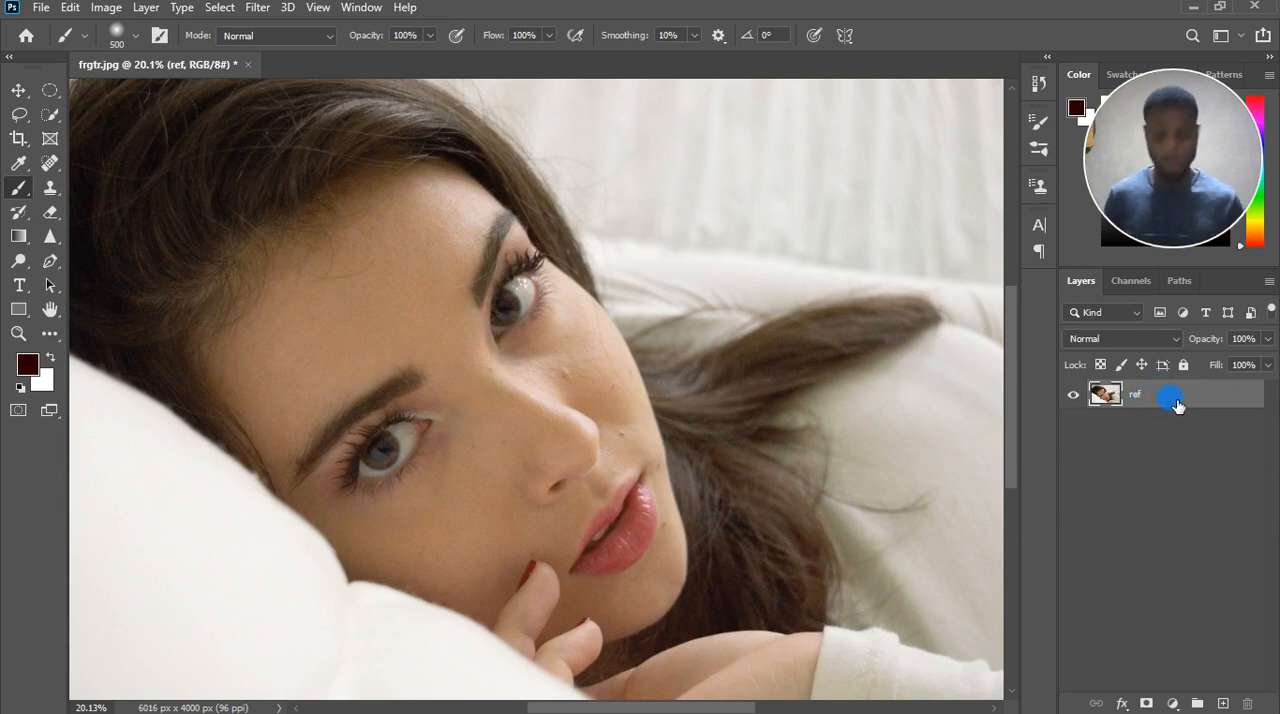
Duplicate the ref layer twice and rename the lower copy color.
key(ctrl+j)
key(ctrl+j)
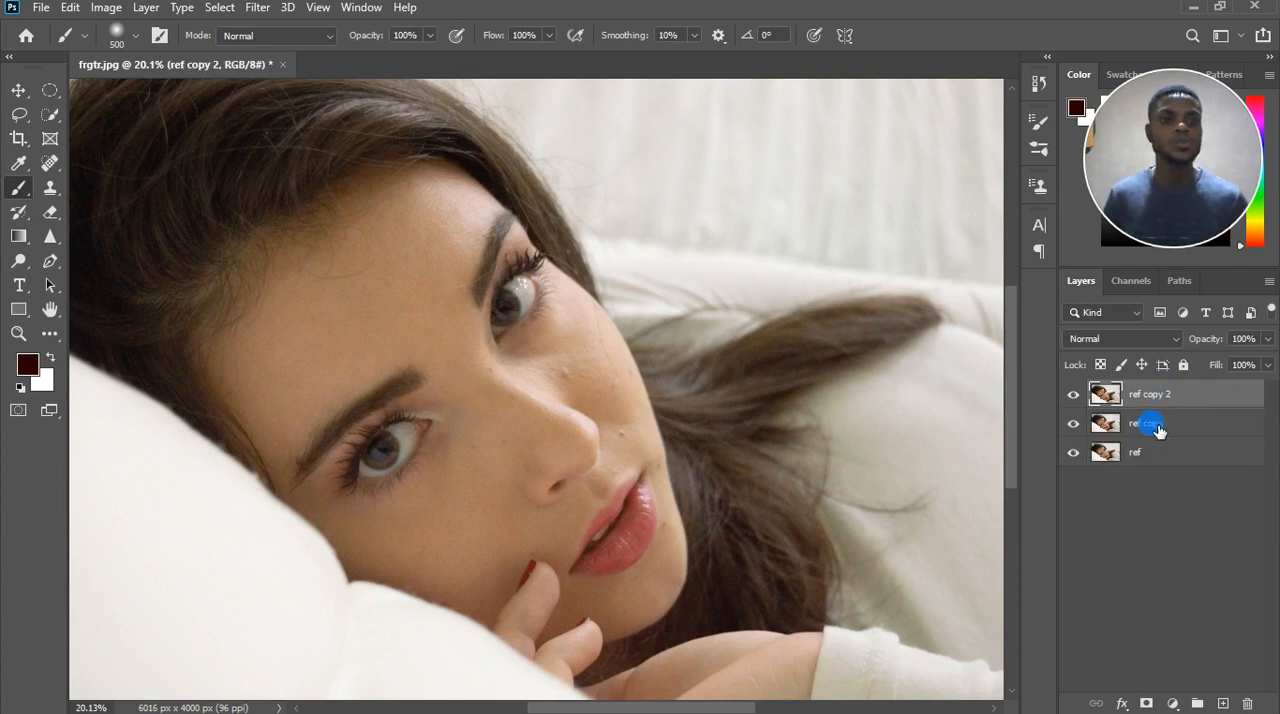
click(1148, 424)
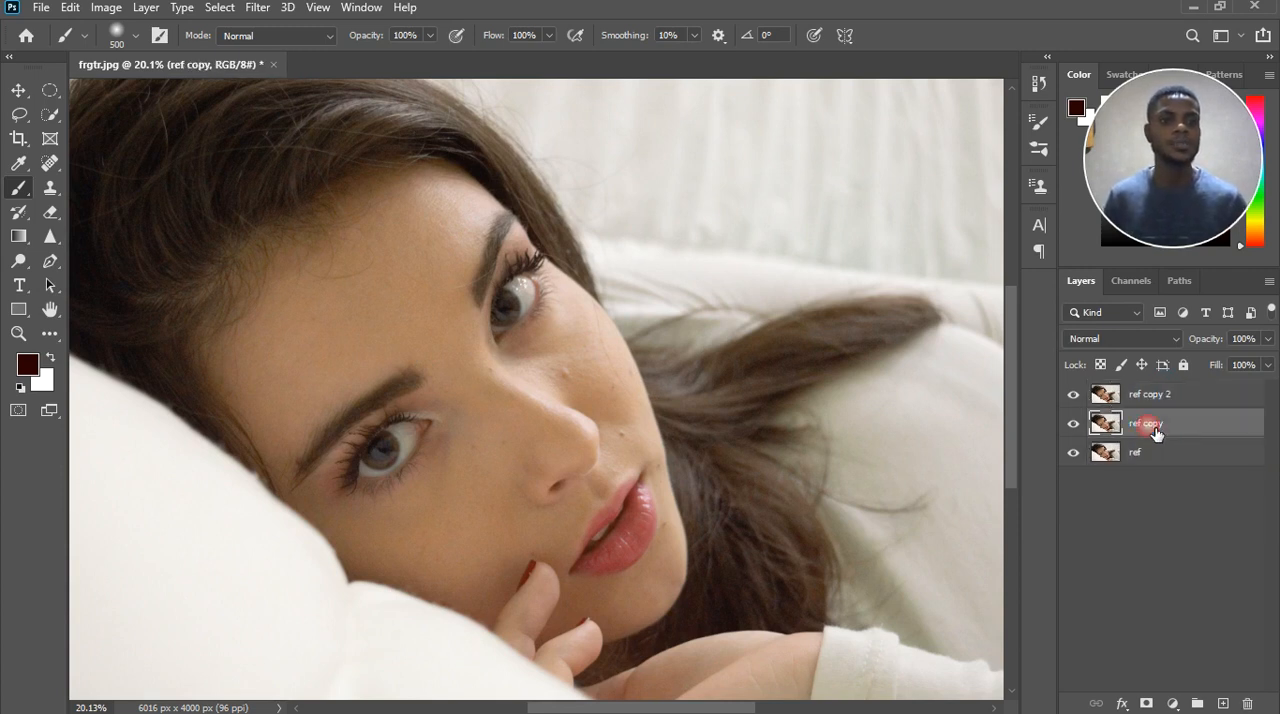
double_click(1150, 425)
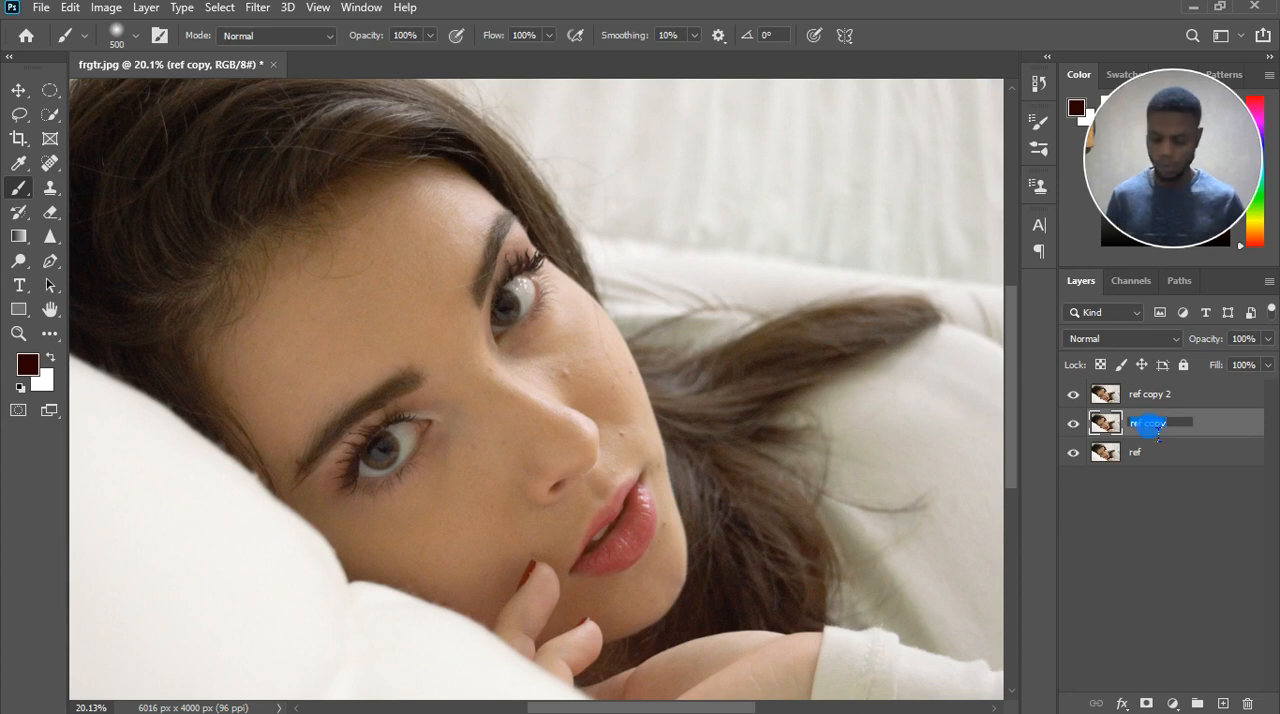
text(color)
key(Return)
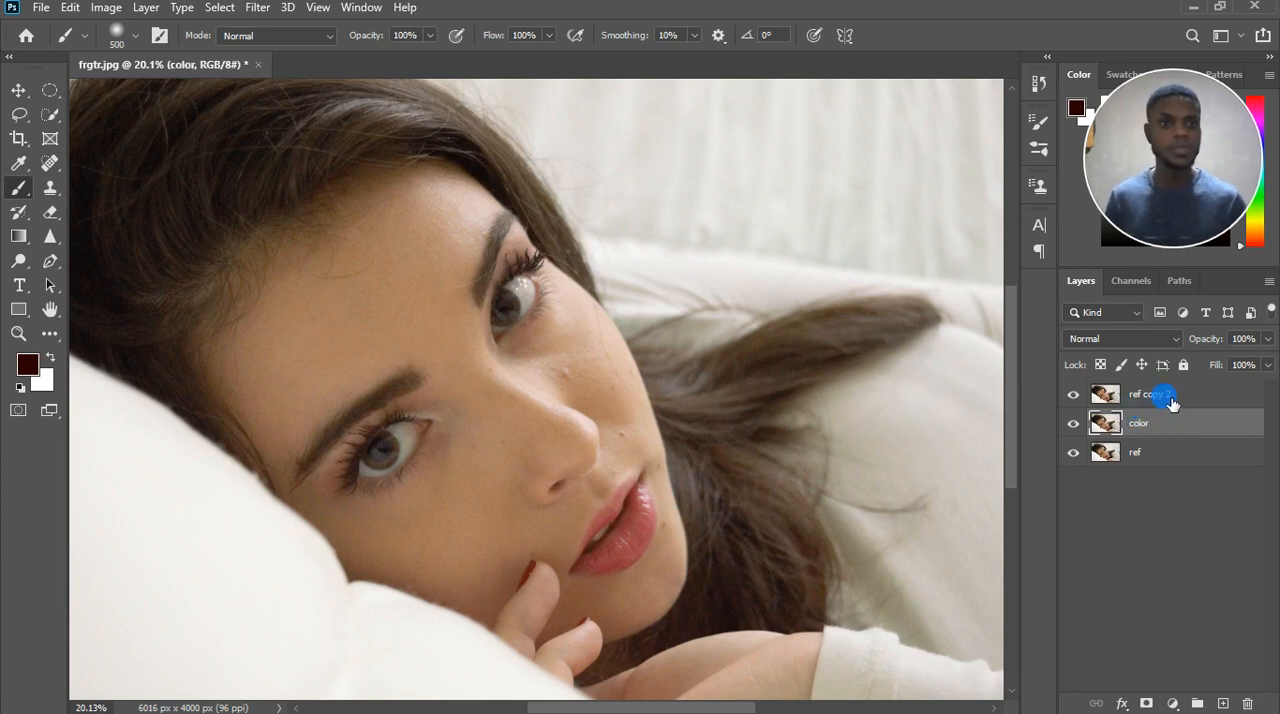
Rename the uppermost copy of the photo layer texture.
double_click(1168, 398)
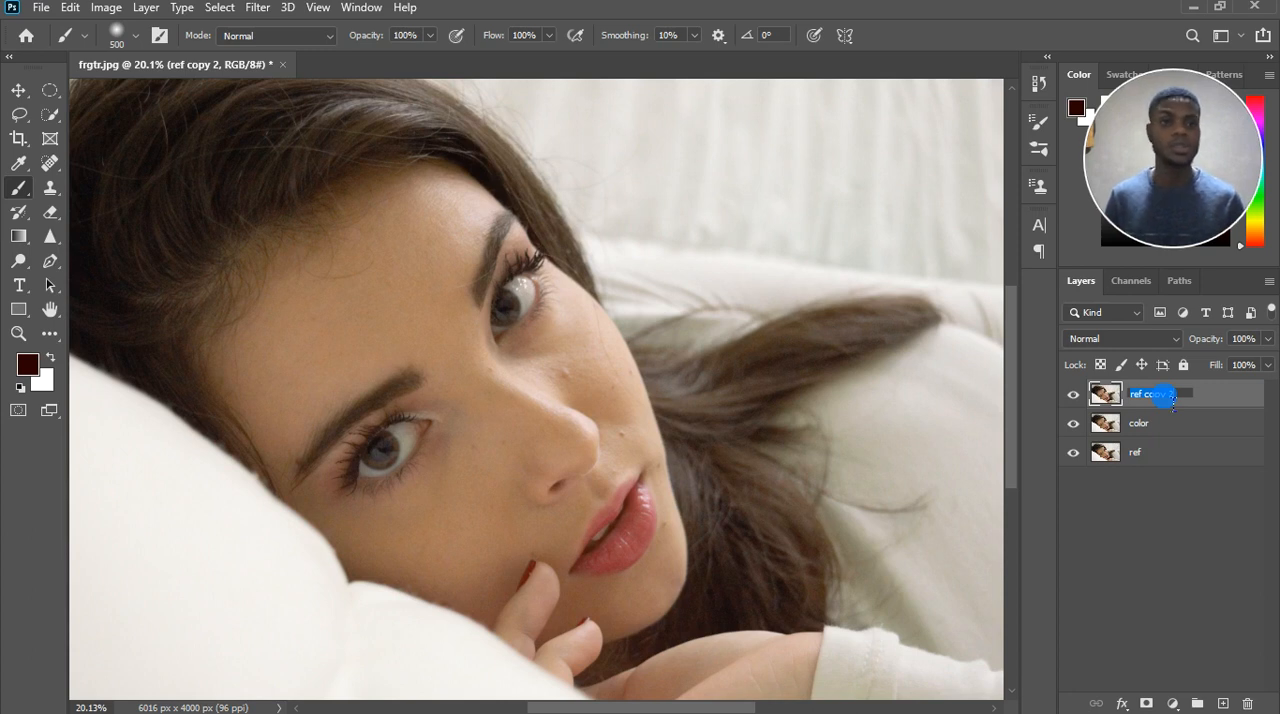
text(textu)
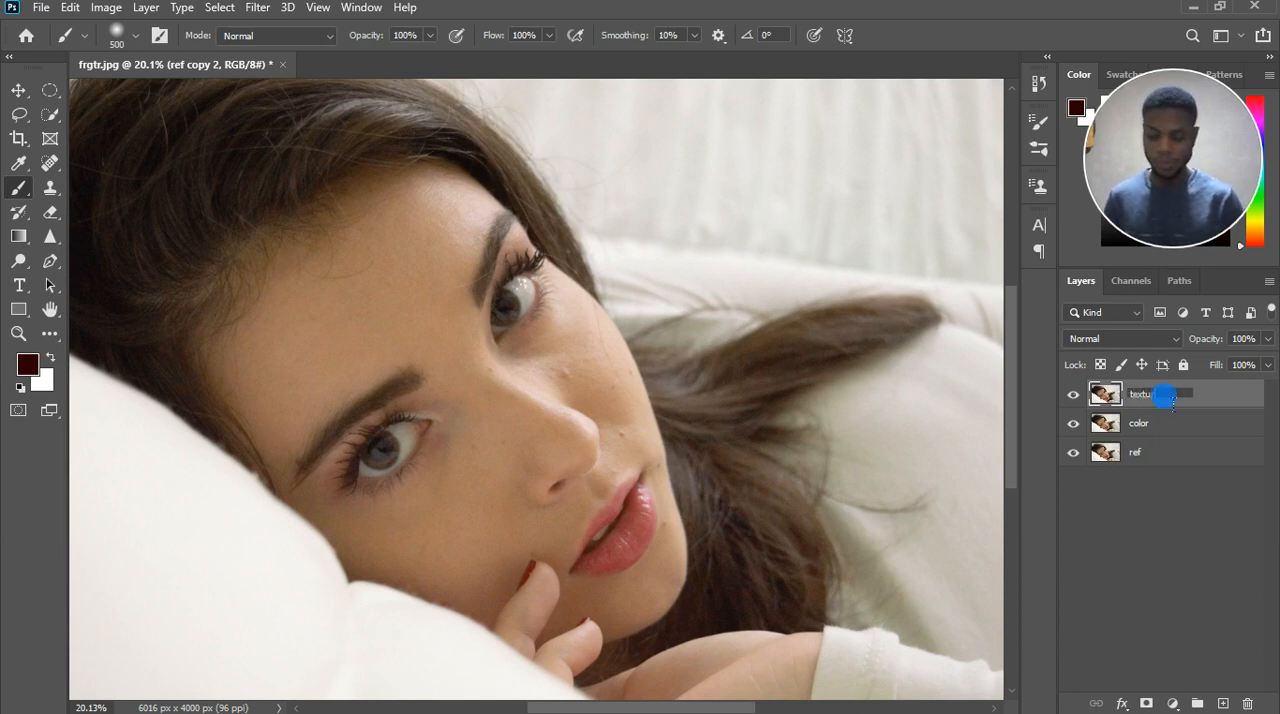
text(re)
key(Return)
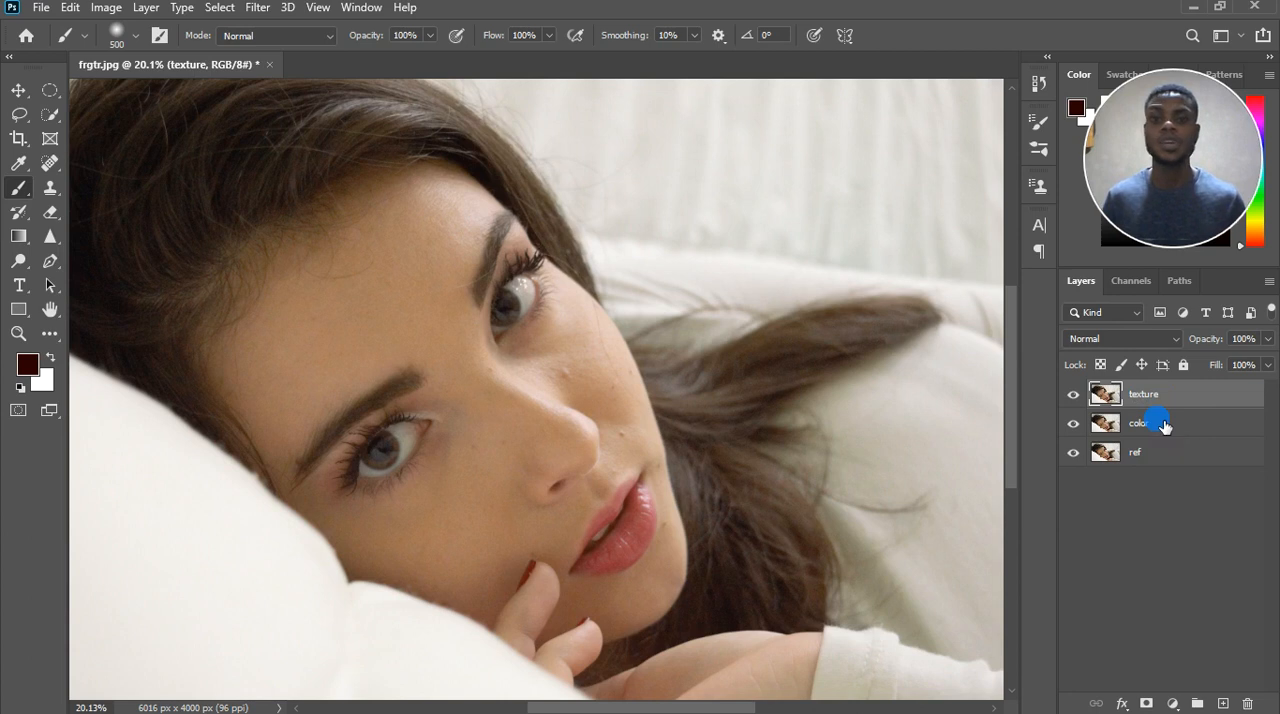
Reduce the brush size to 200.
scroll(687, 384, down, 1)
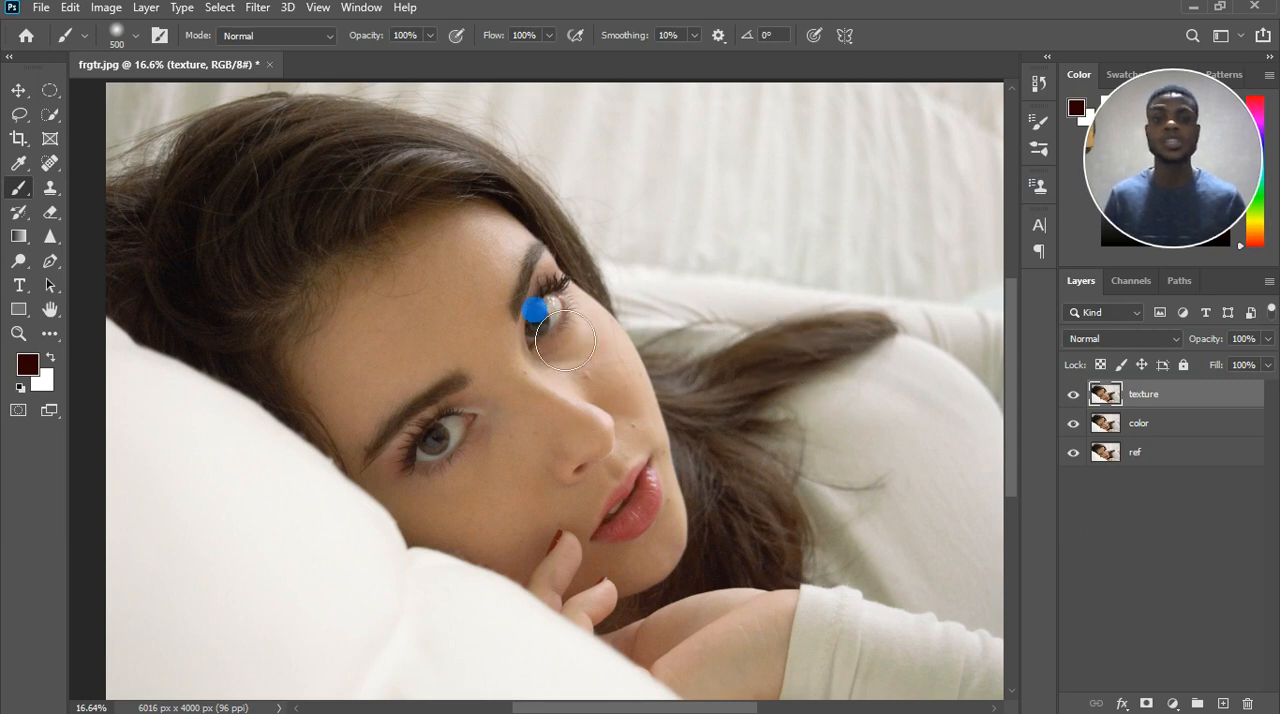
drag(566, 340, 570, 382)
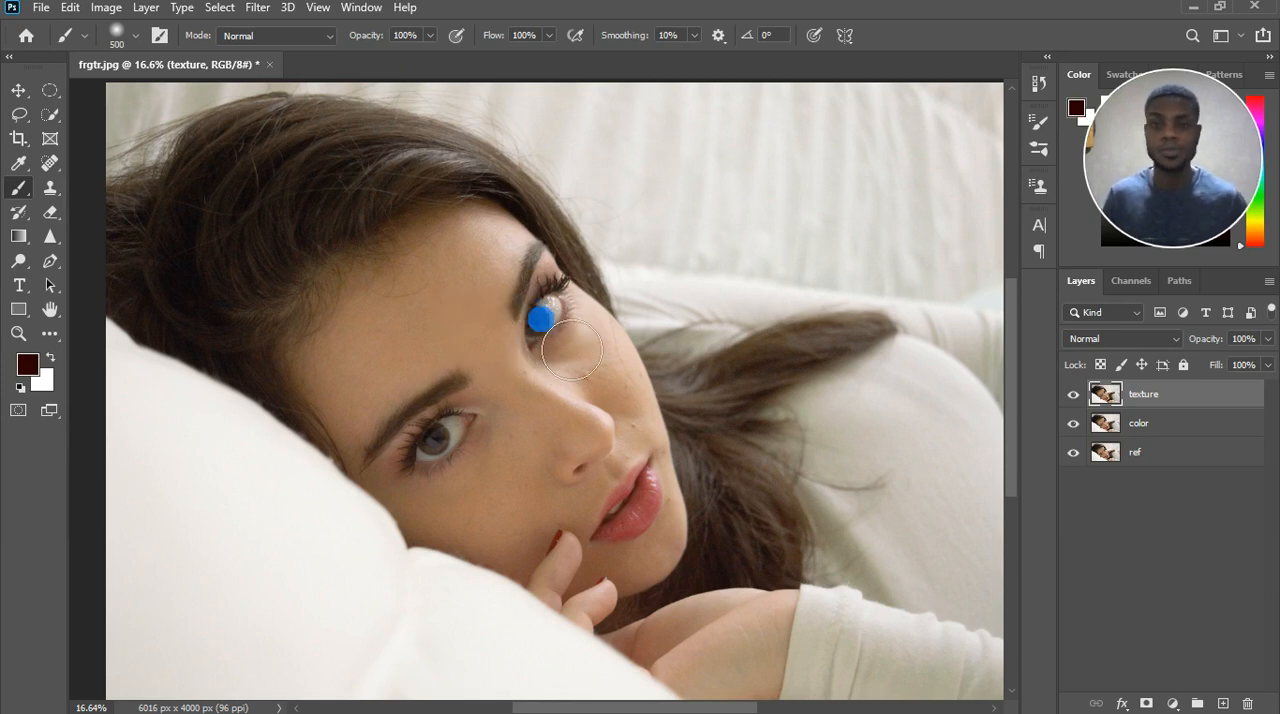
scroll(590, 330, up, 1)
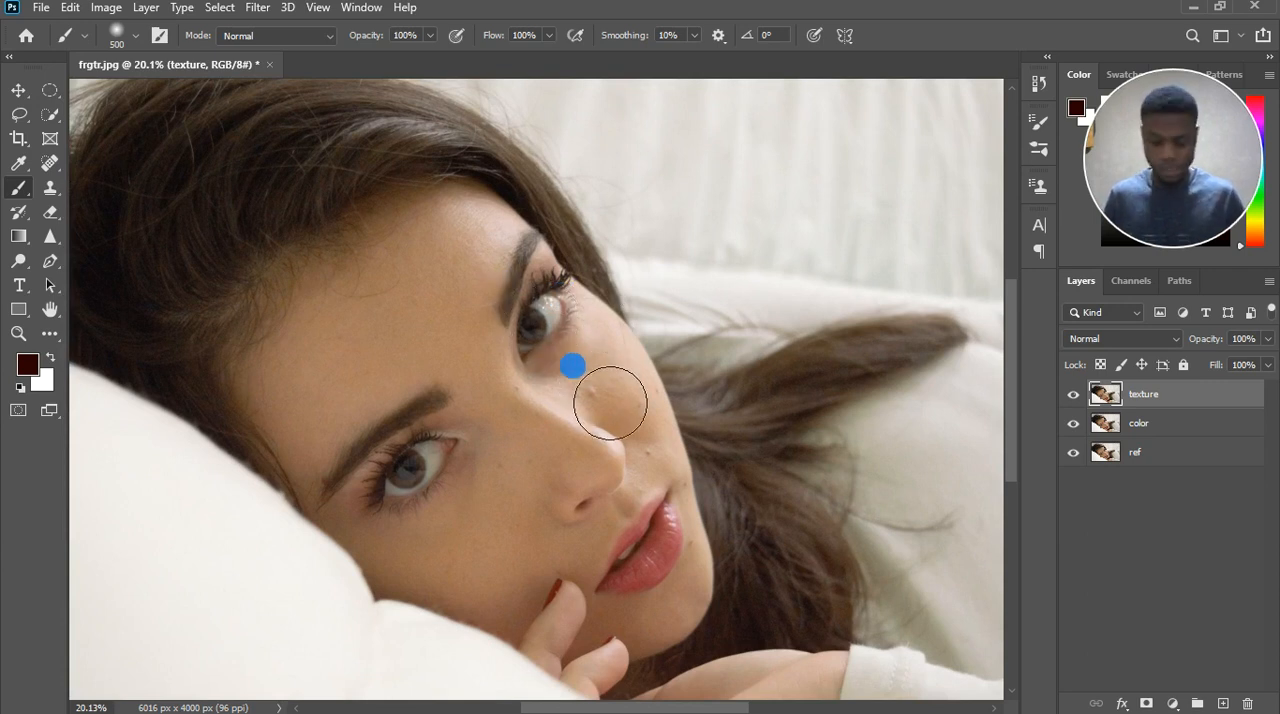
key(bracketleft)
key(bracketleft)
key(bracketleft)
key(bracketleft)
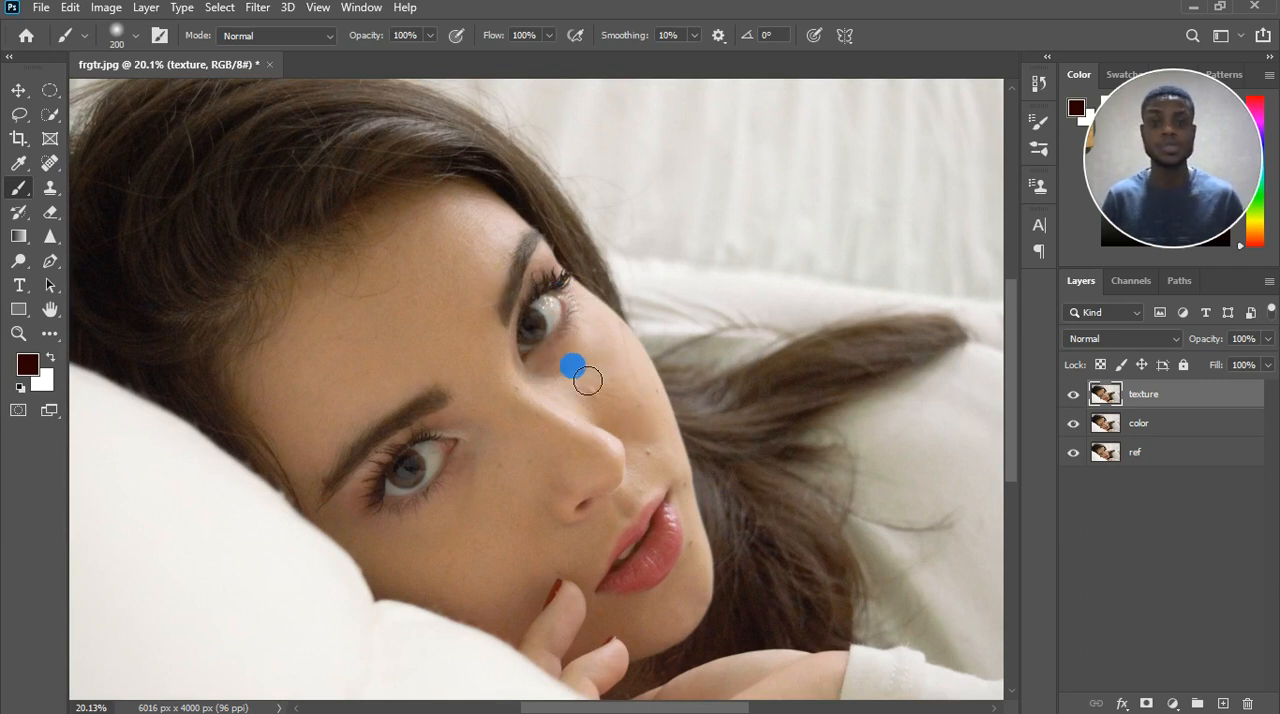
Hide the texture layer and open the Gaussian Blur filter for the color layer.
click(1160, 426)
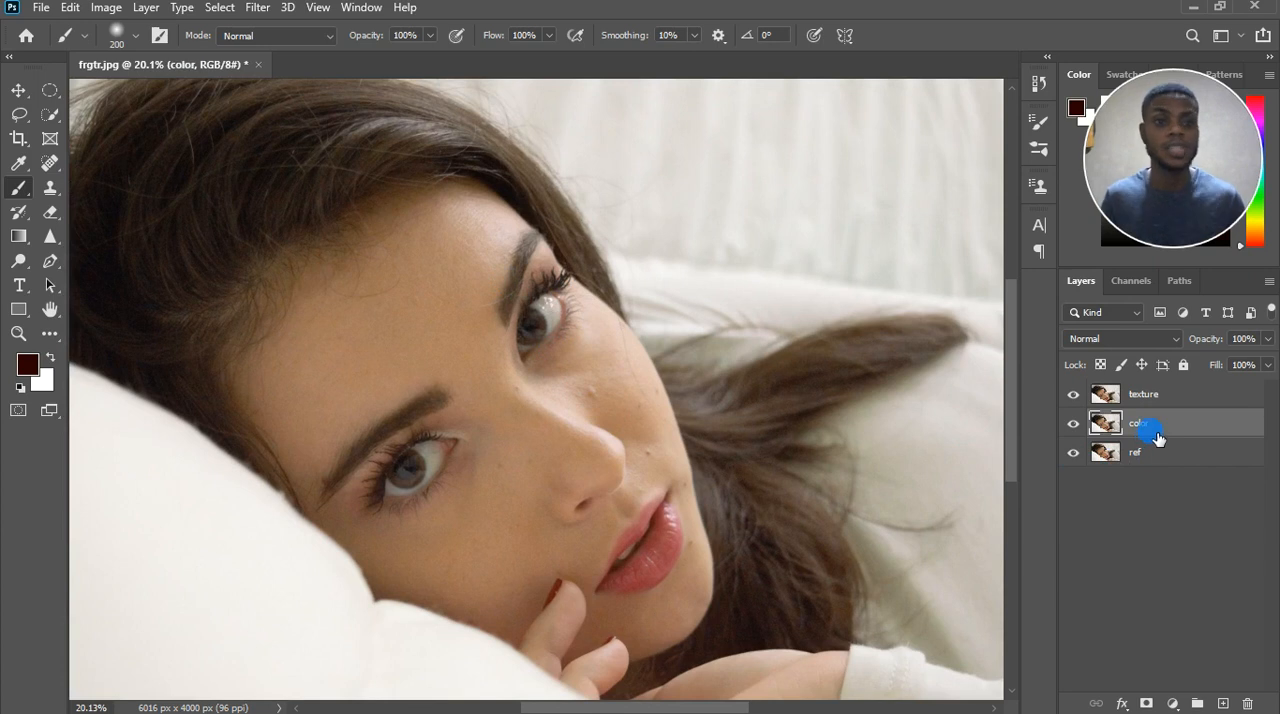
click(1075, 395)
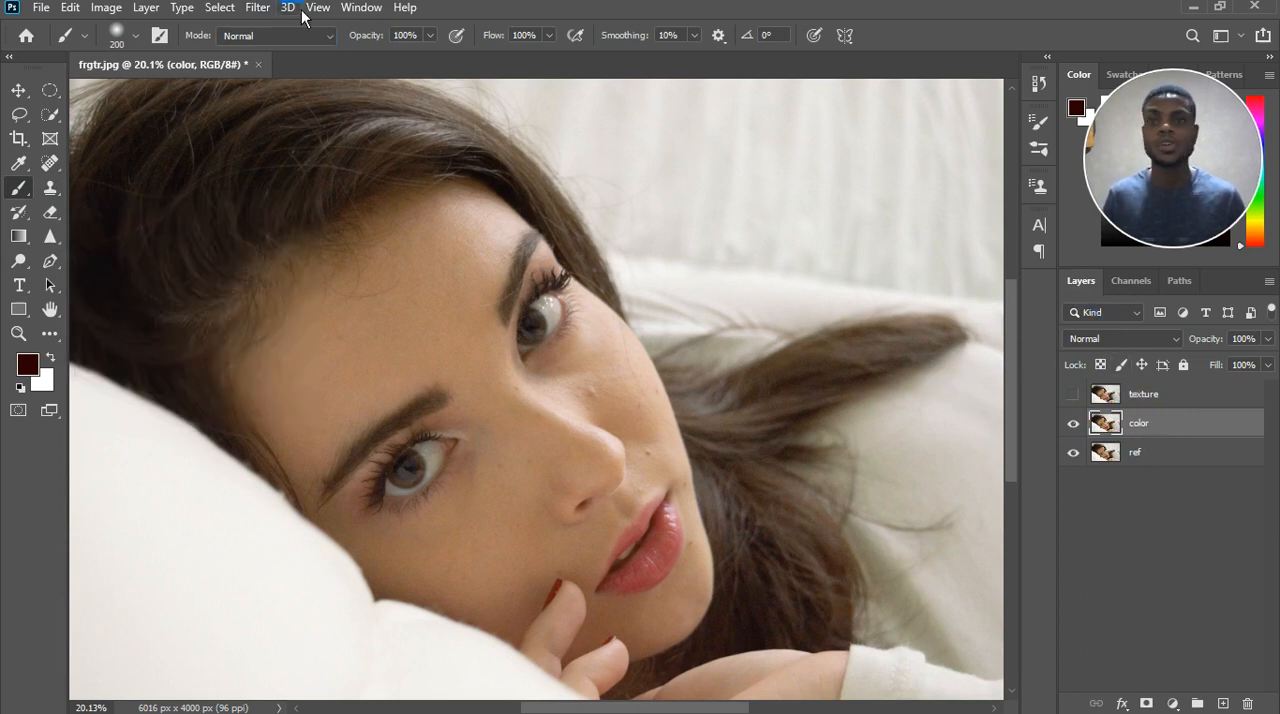
click(257, 7)
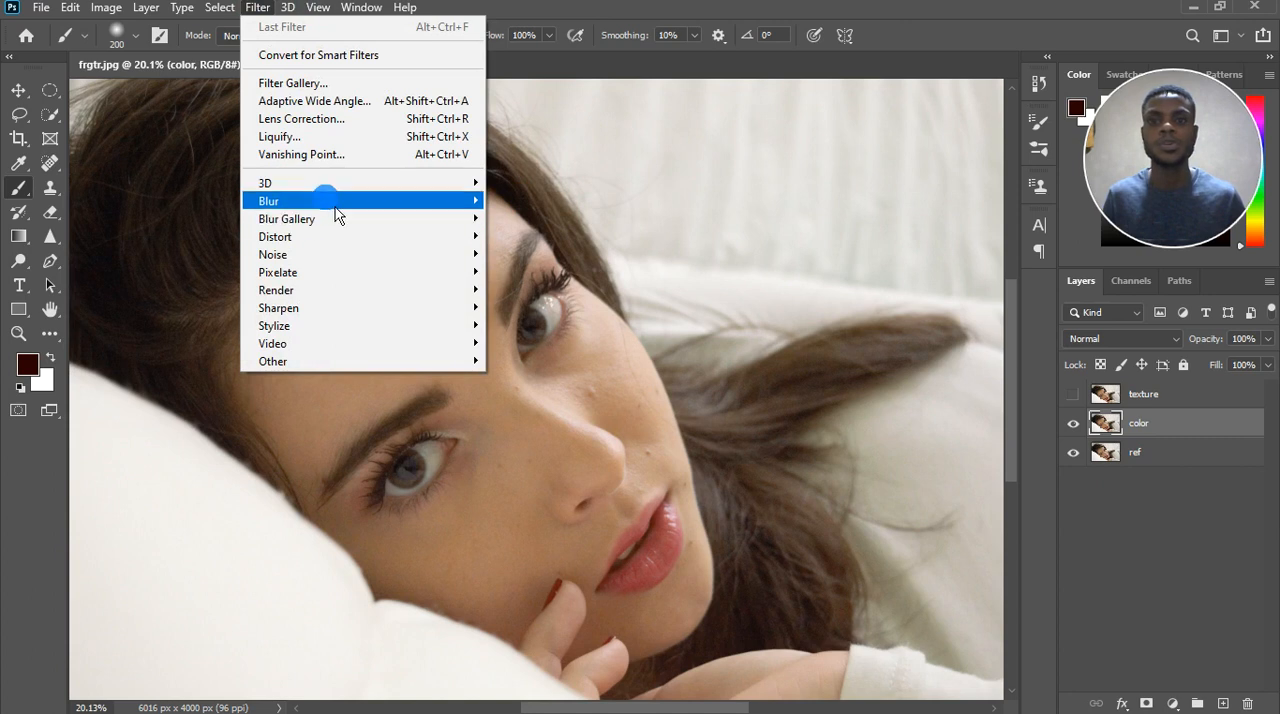
mouse_move(335, 201)
click(530, 271)
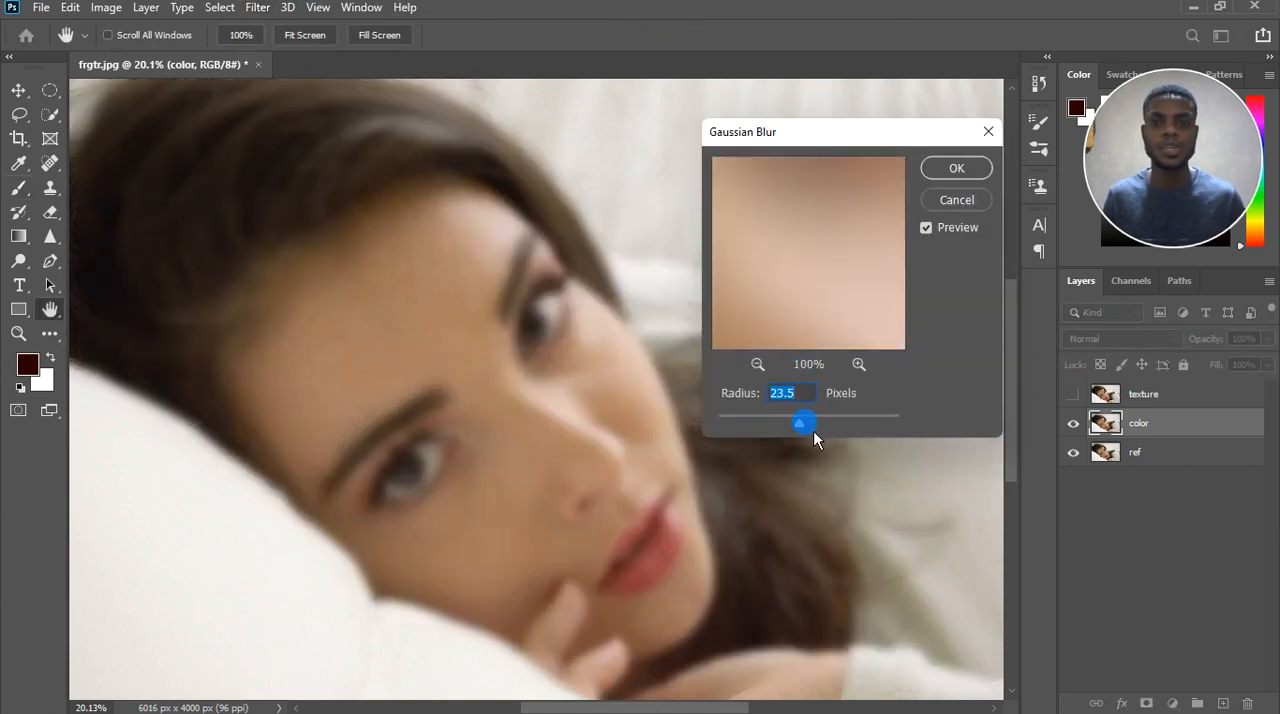
Try a Gaussian Blur radius of 7.8 pixels and check the preview at the blemishes on the cheek.
drag(798, 436, 789, 436)
click(596, 396)
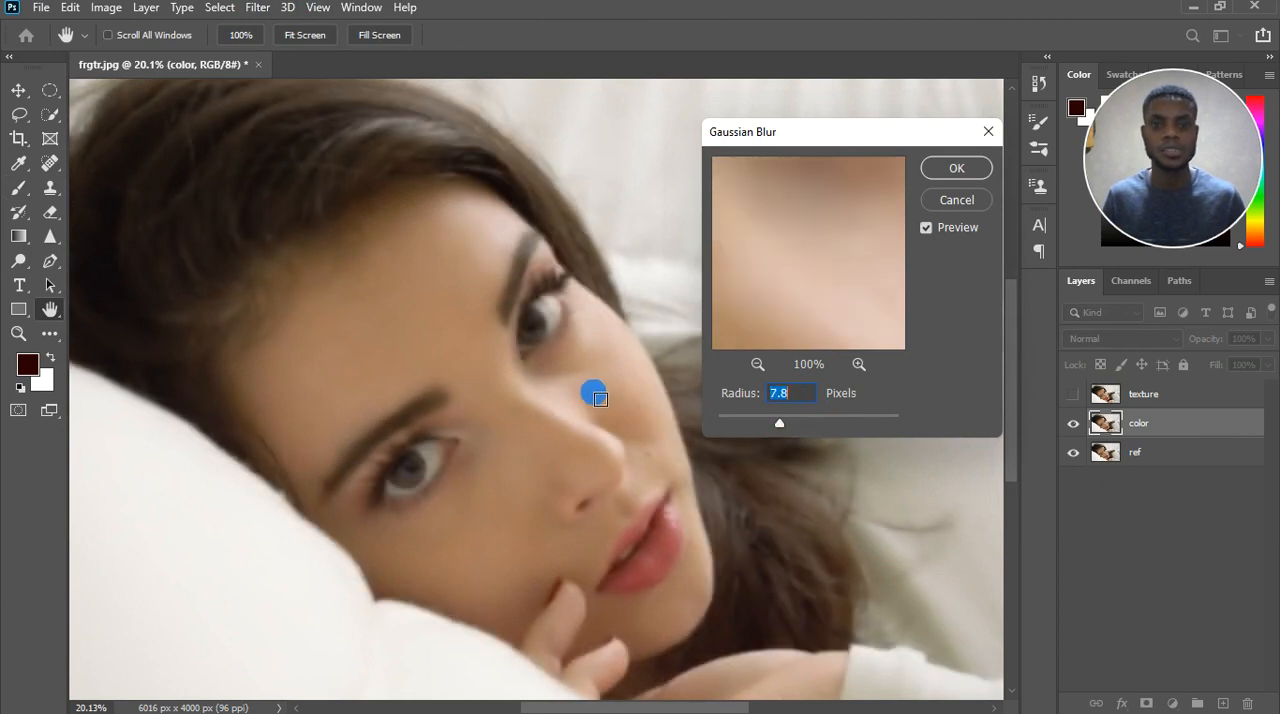
click(646, 455)
click(592, 396)
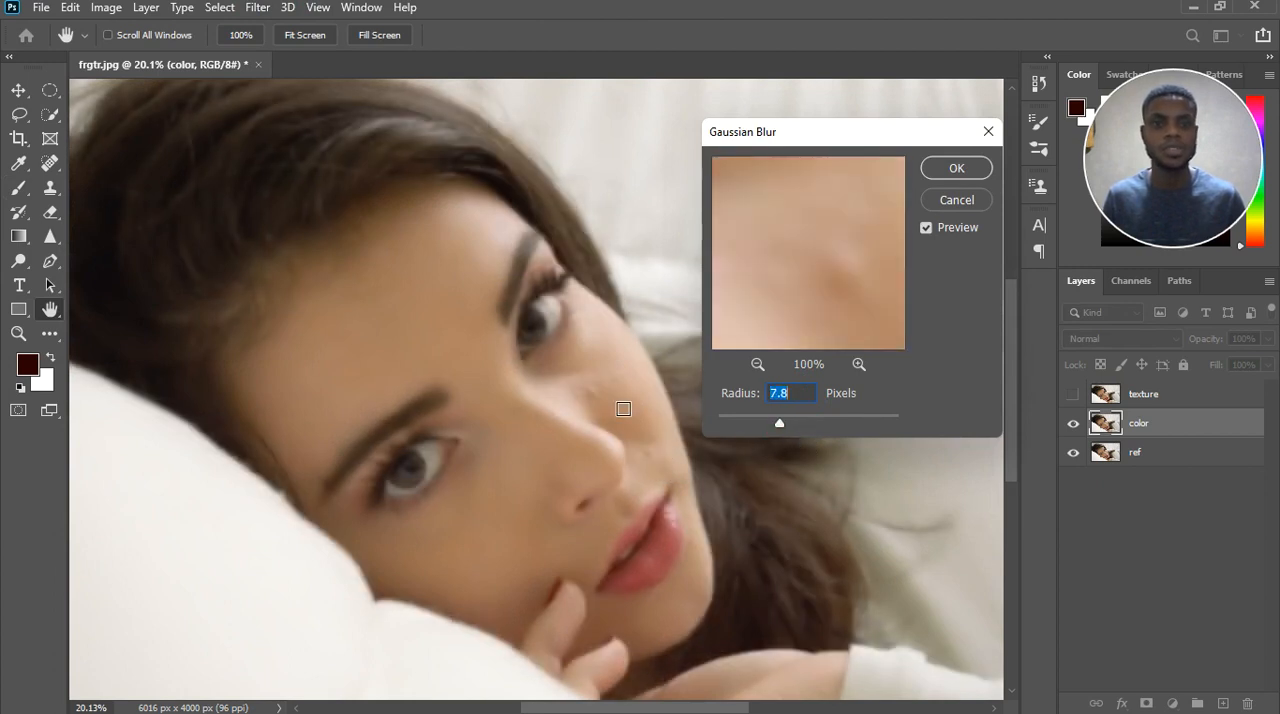
click(580, 384)
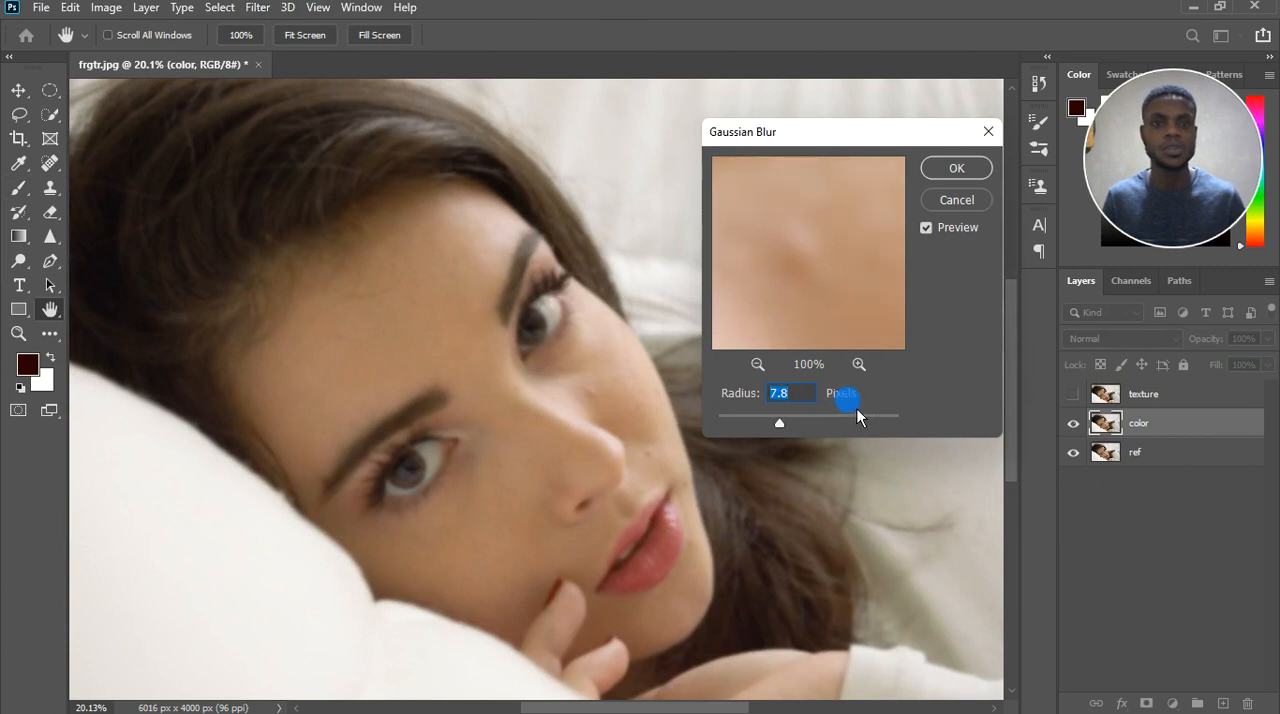
Set the Gaussian Blur radius to 26.3 pixels and apply it to the color layer.
drag(795, 433, 811, 434)
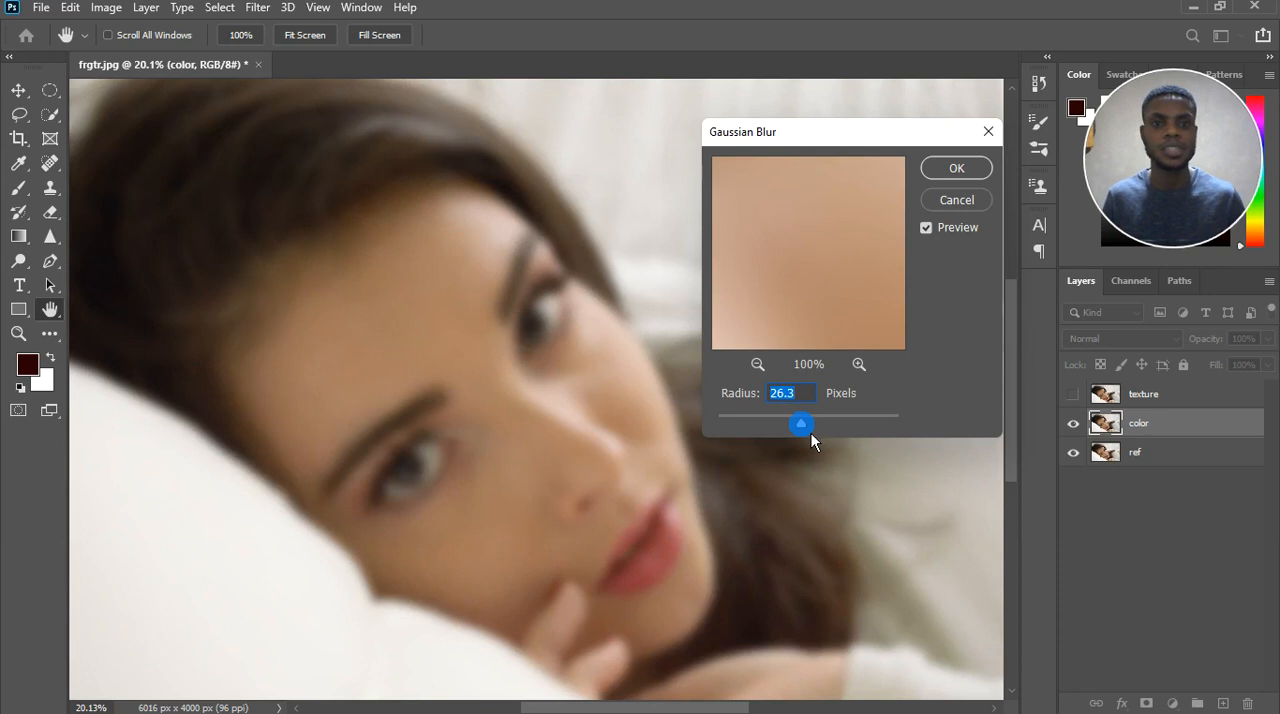
click(956, 170)
key(b)
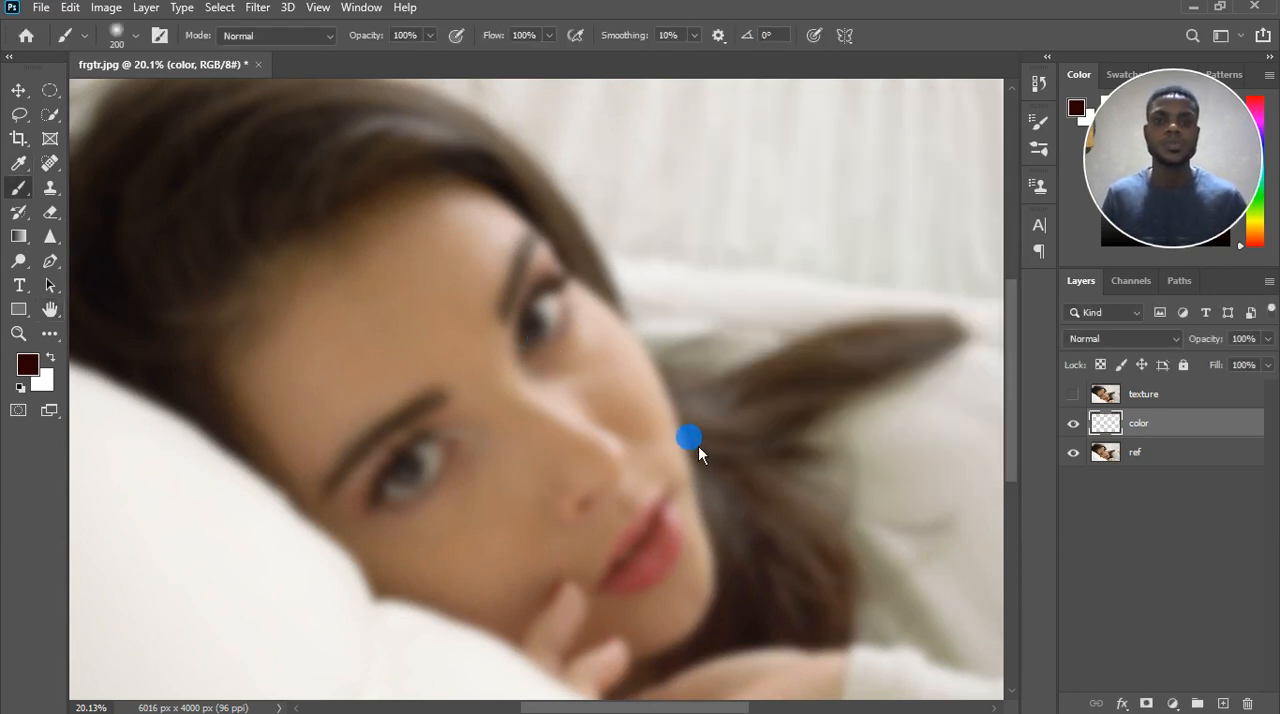
key(ctrl+0)
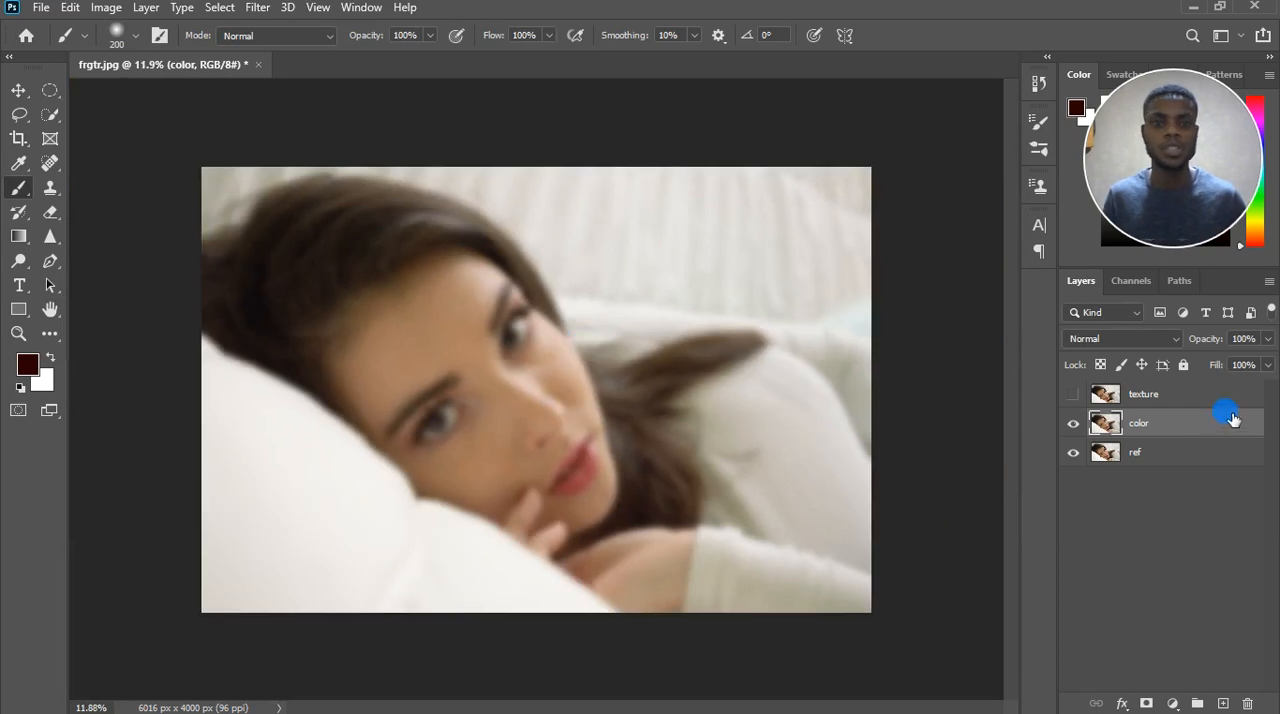
Show the texture layer and run Apply Image on it with layer color, Subtract blending, scale 2 and offset 128.
click(1177, 398)
click(1073, 394)
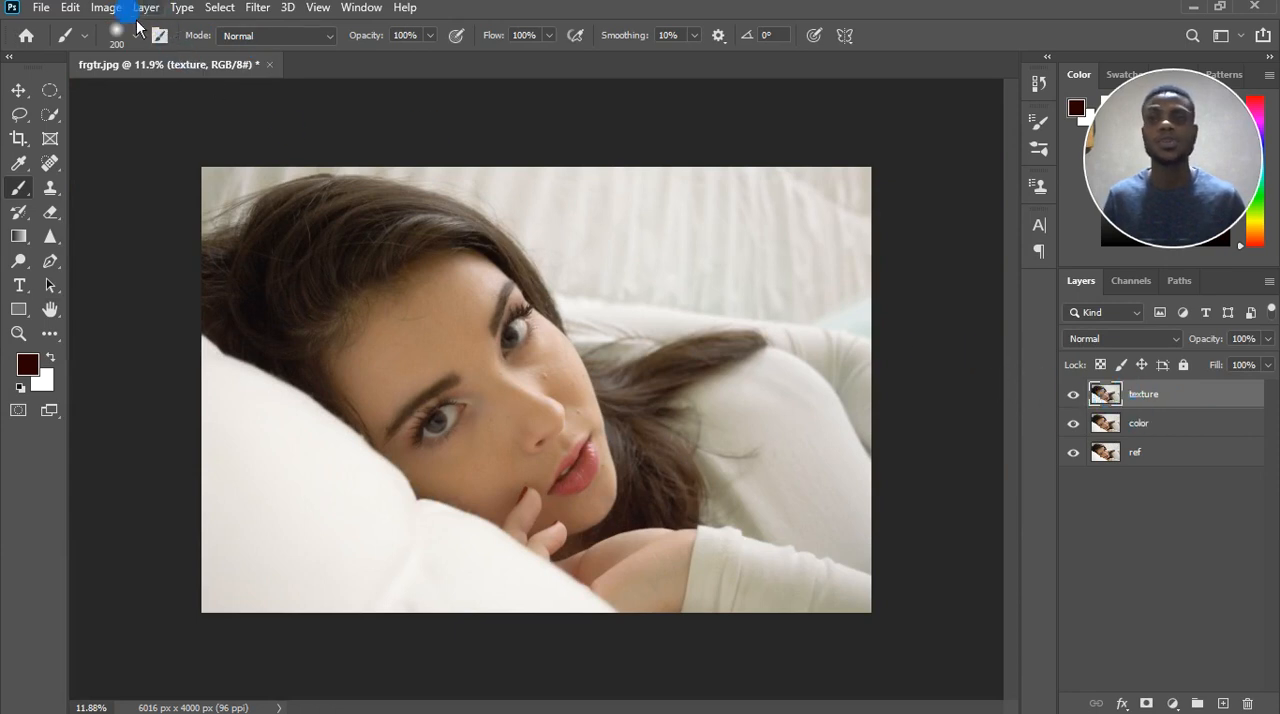
click(108, 8)
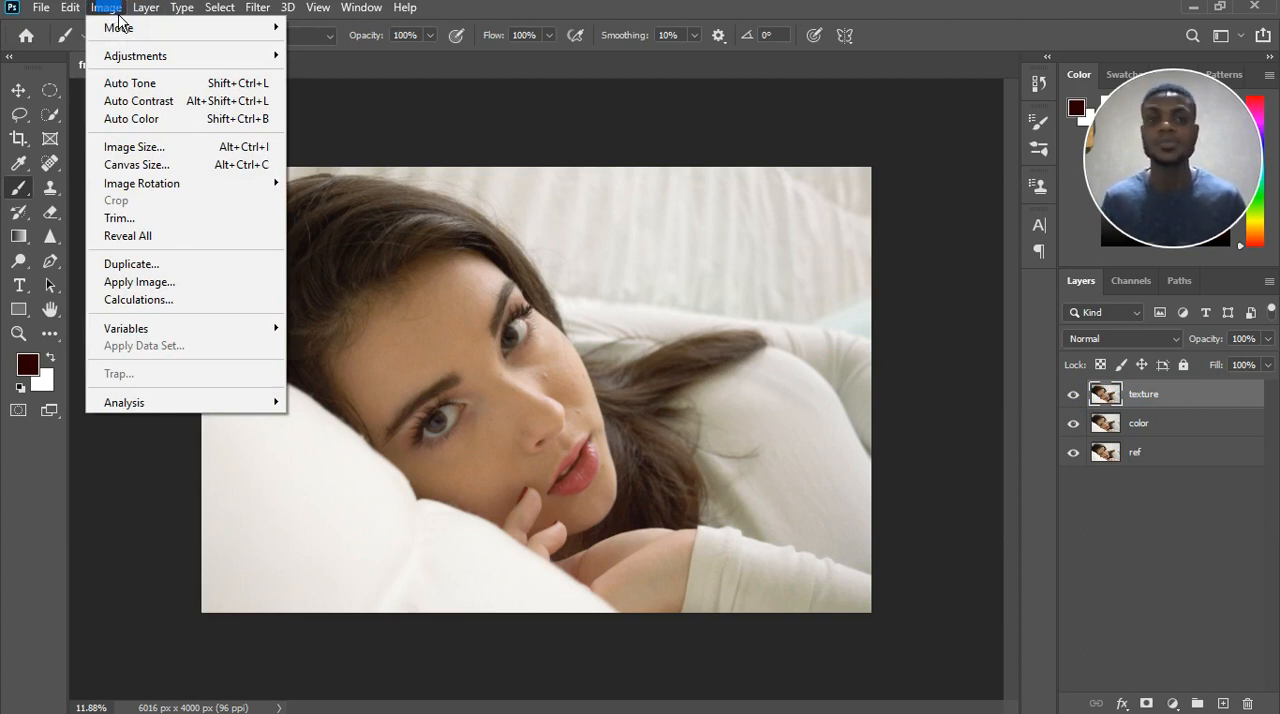
click(158, 286)
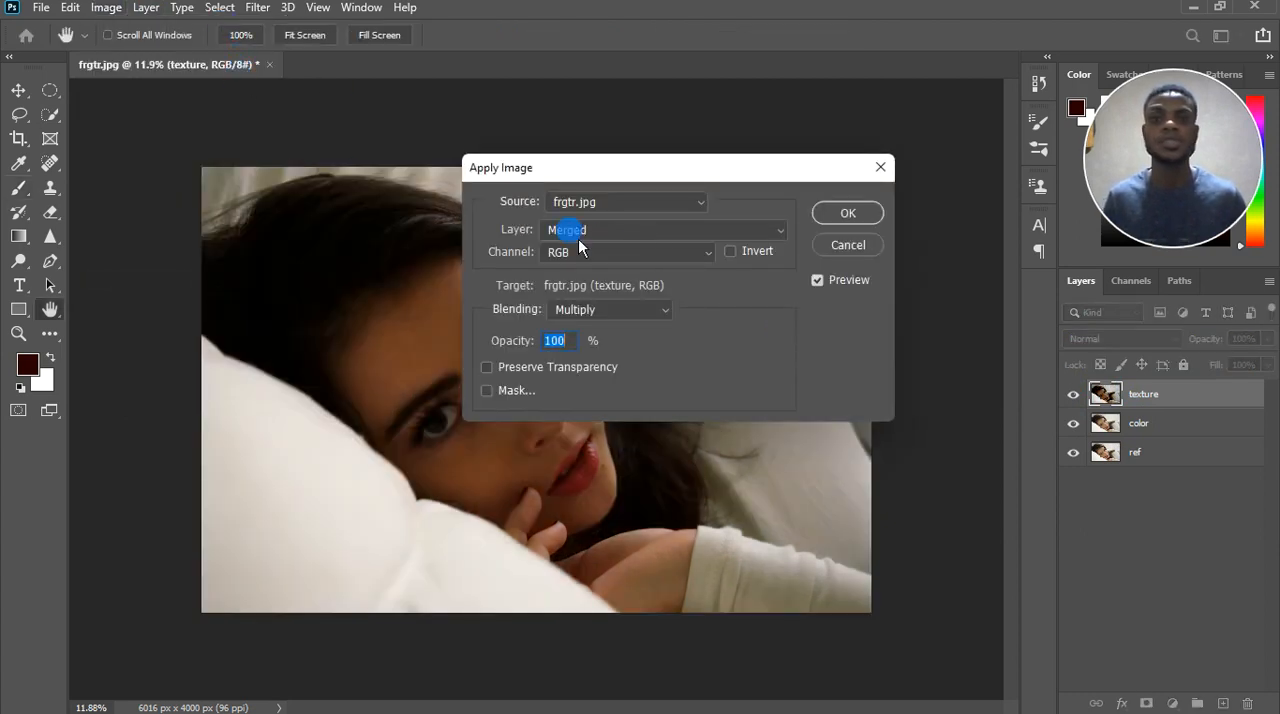
click(706, 231)
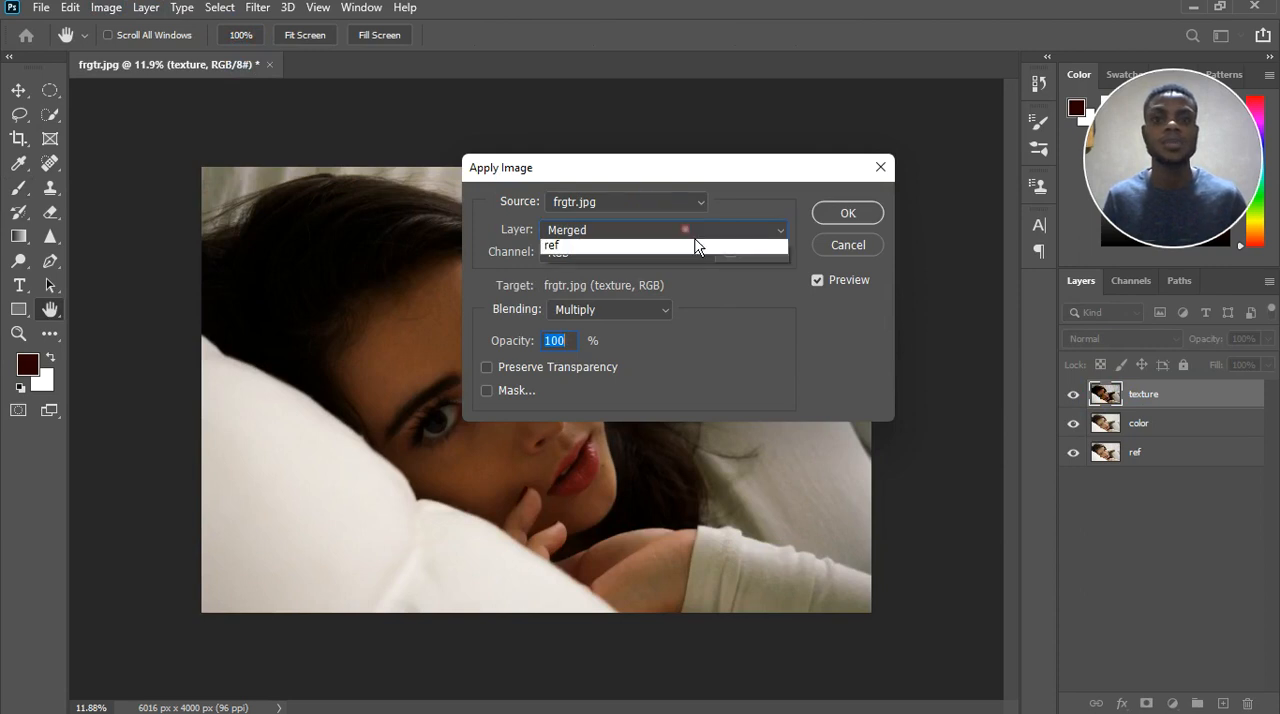
click(640, 298)
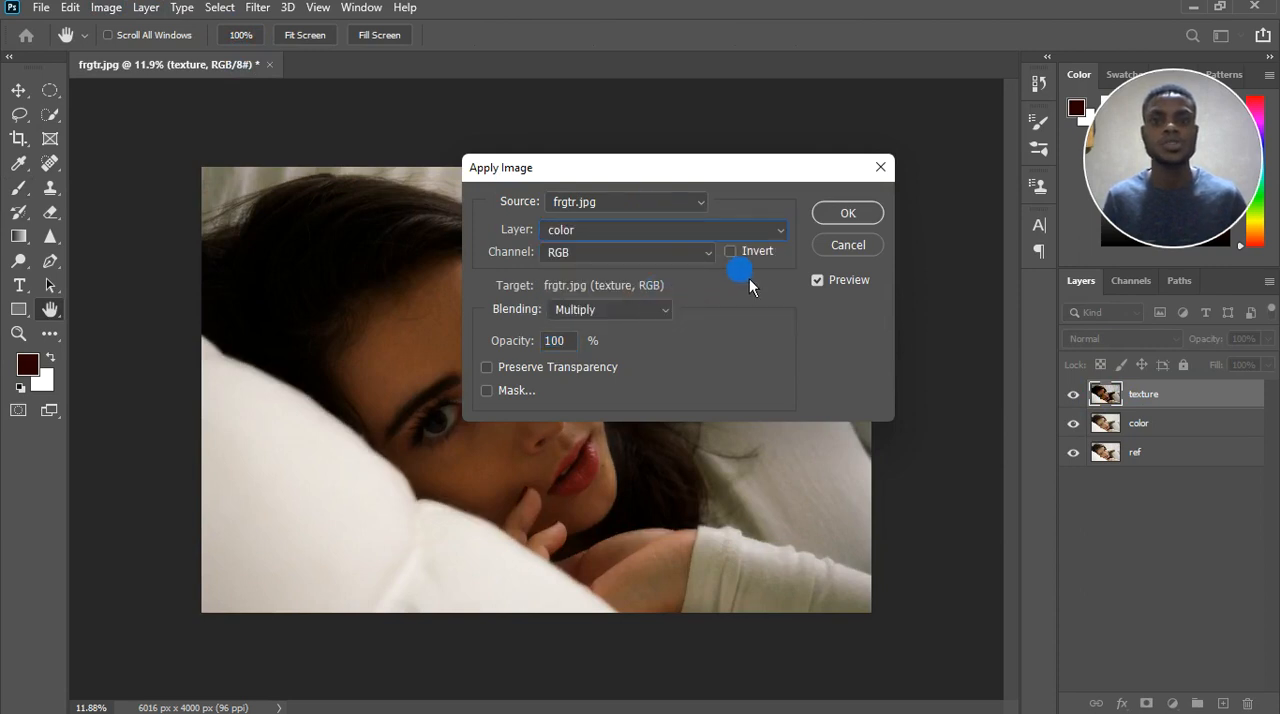
click(664, 311)
click(586, 632)
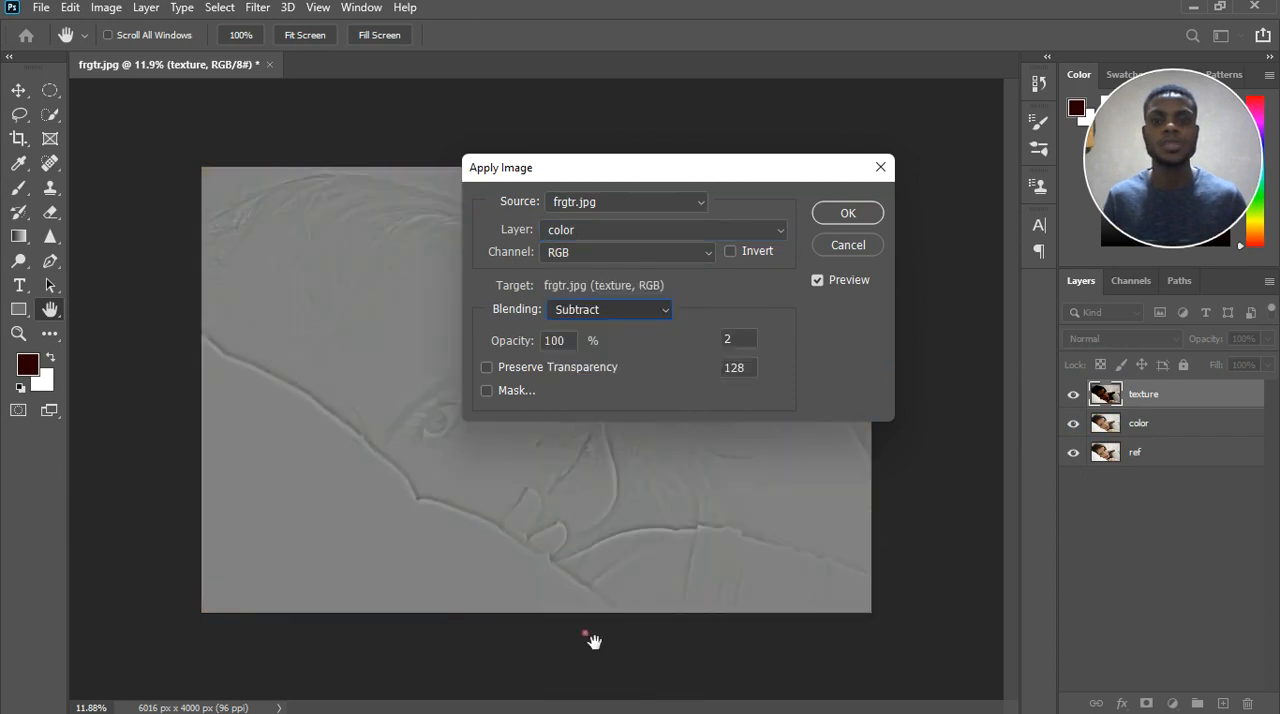
drag(713, 182, 779, 176)
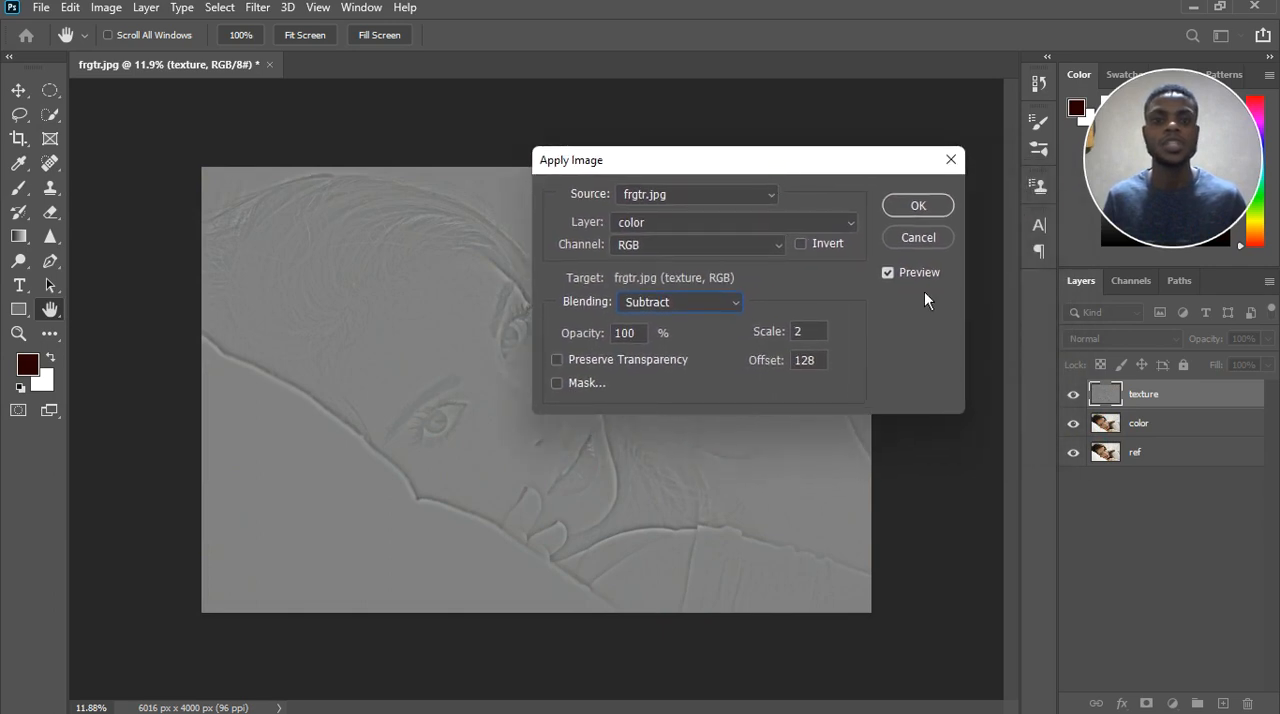
click(920, 207)
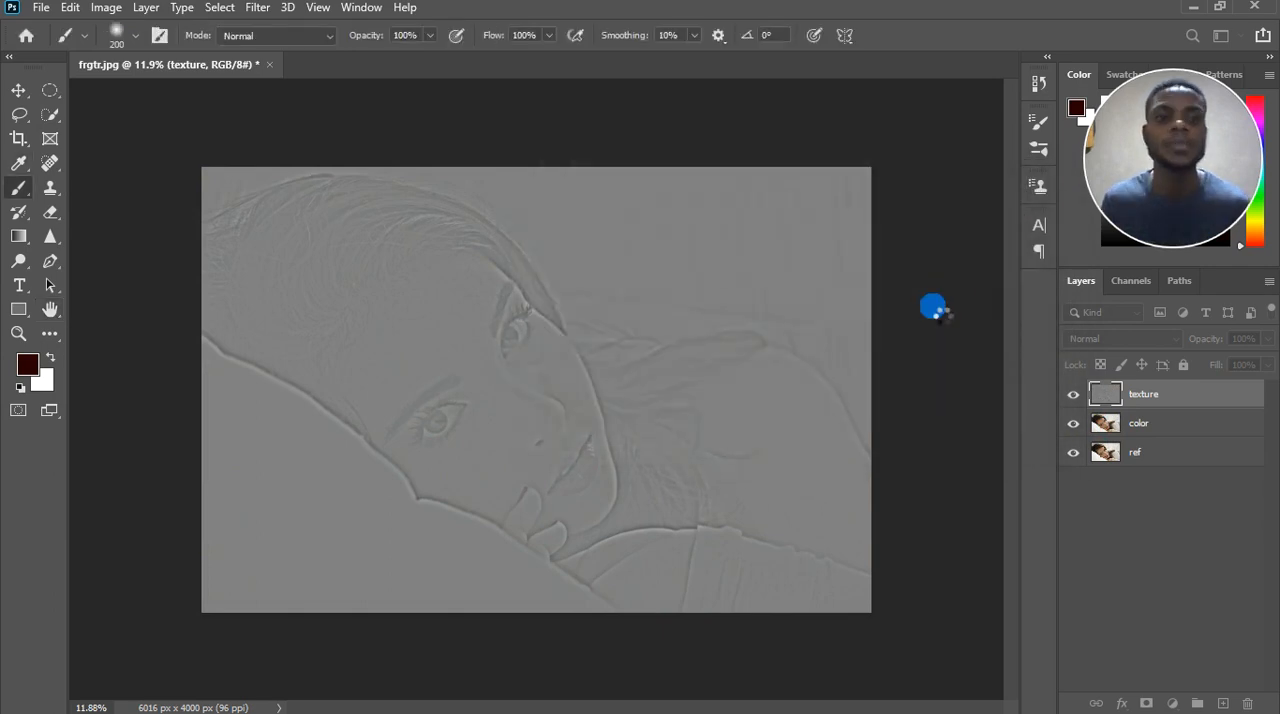
Group the texture and color layers together and expand the new group.
shift+click(1197, 428)
click(1197, 703)
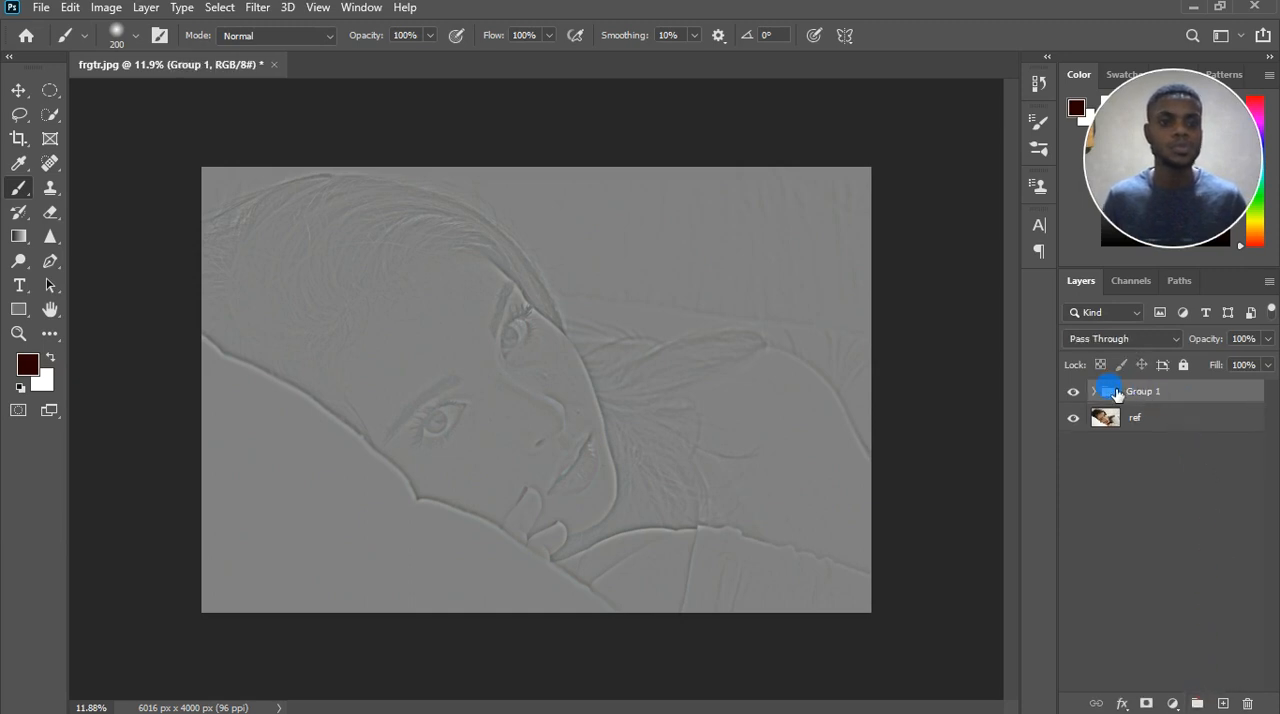
click(1097, 393)
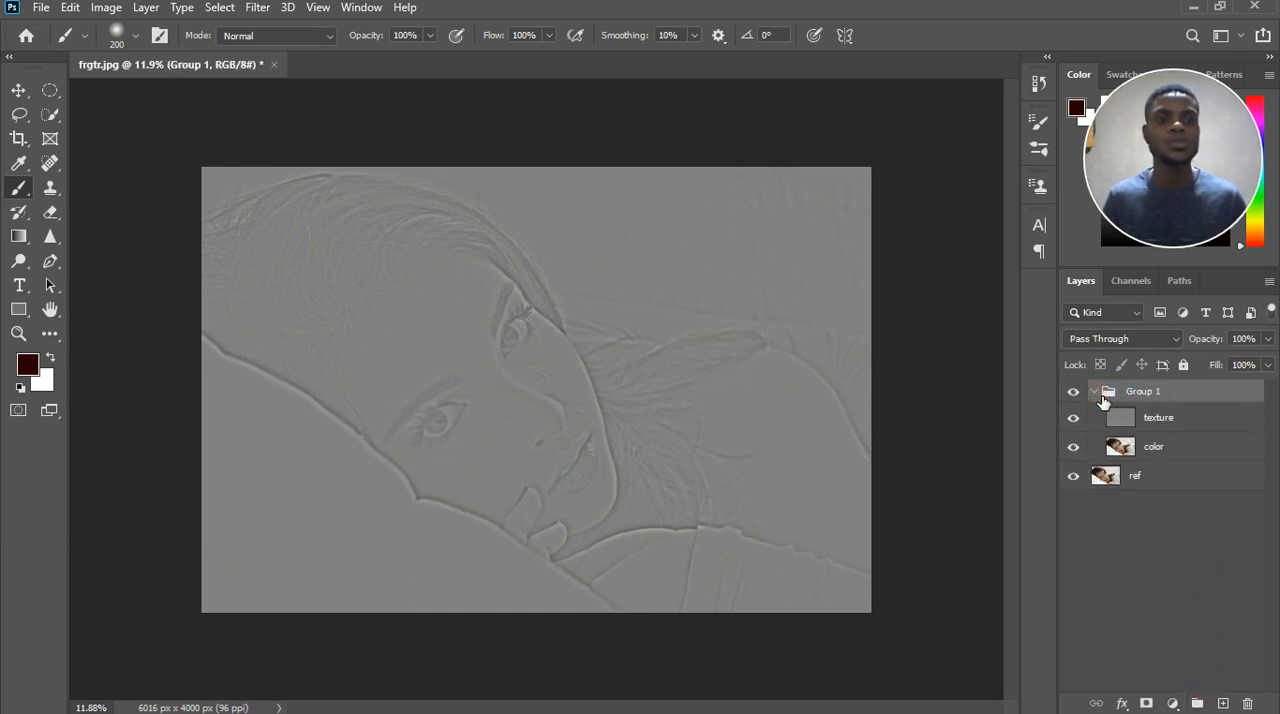
Set the blend mode of the whole group to Linear Light.
drag(1188, 416, 494, 375)
scroll(496, 362, up, 8)
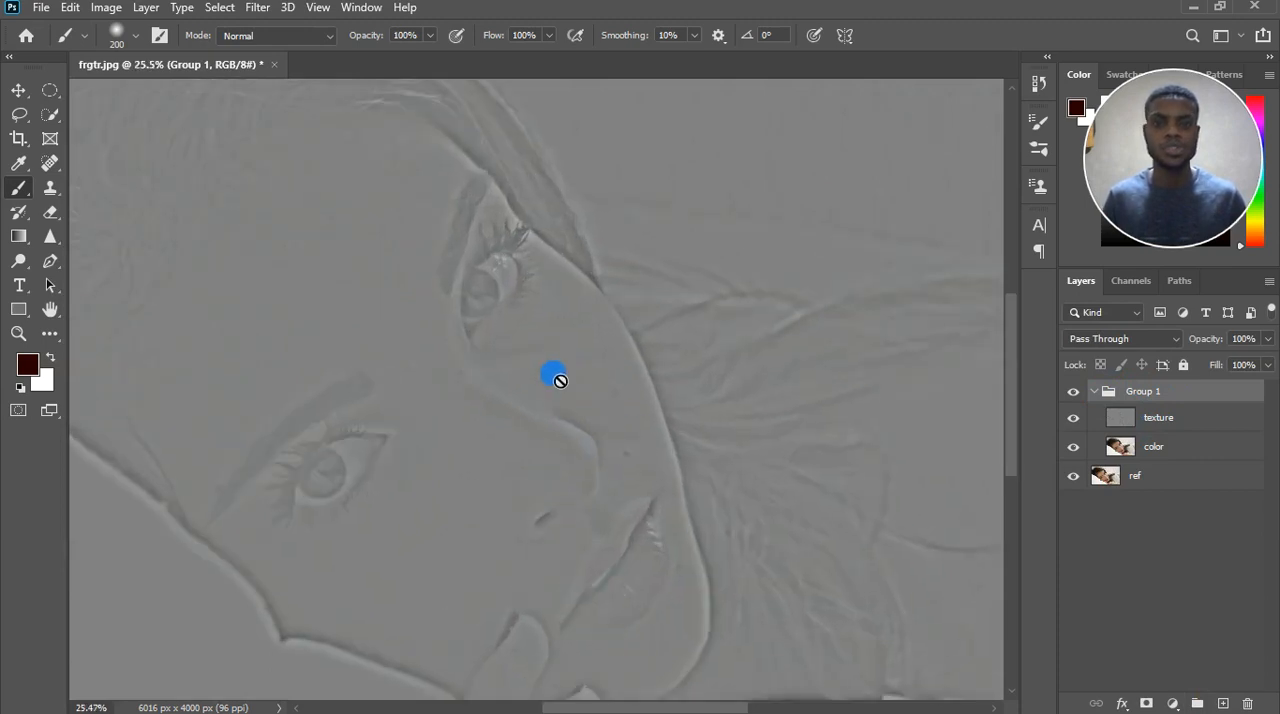
scroll(558, 368, up, 4)
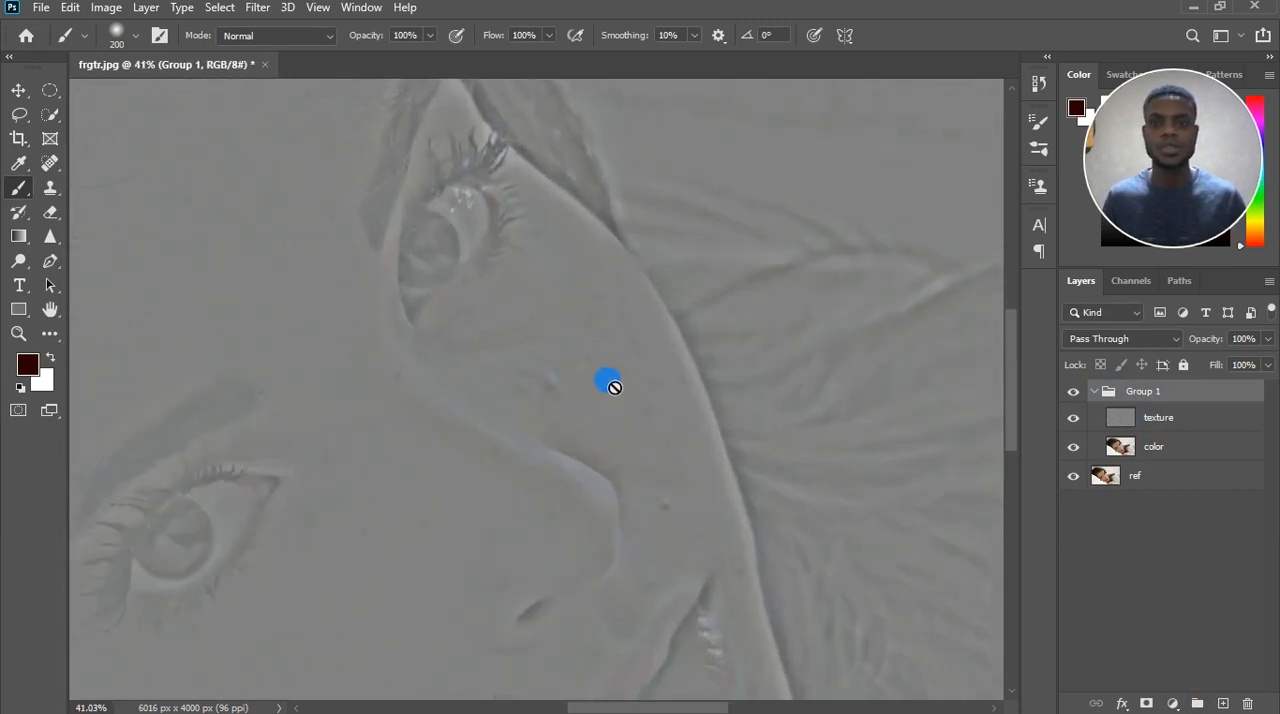
scroll(645, 405, up, 2)
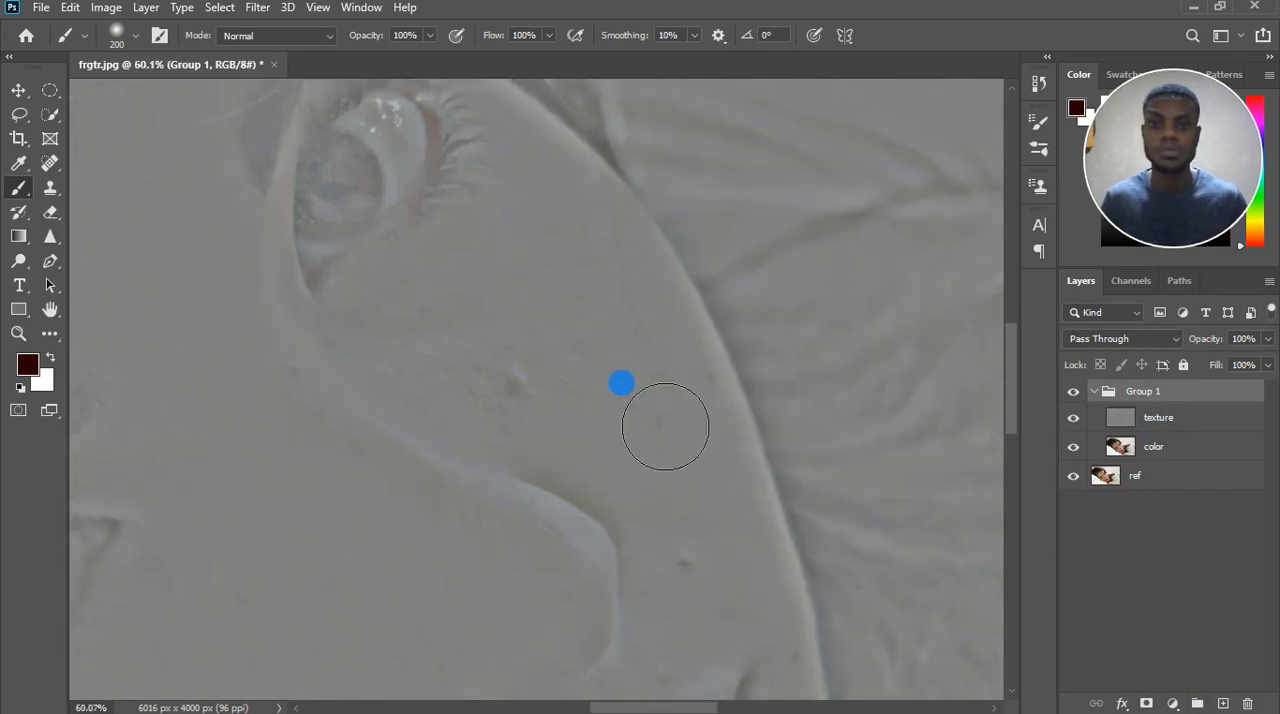
click(1133, 347)
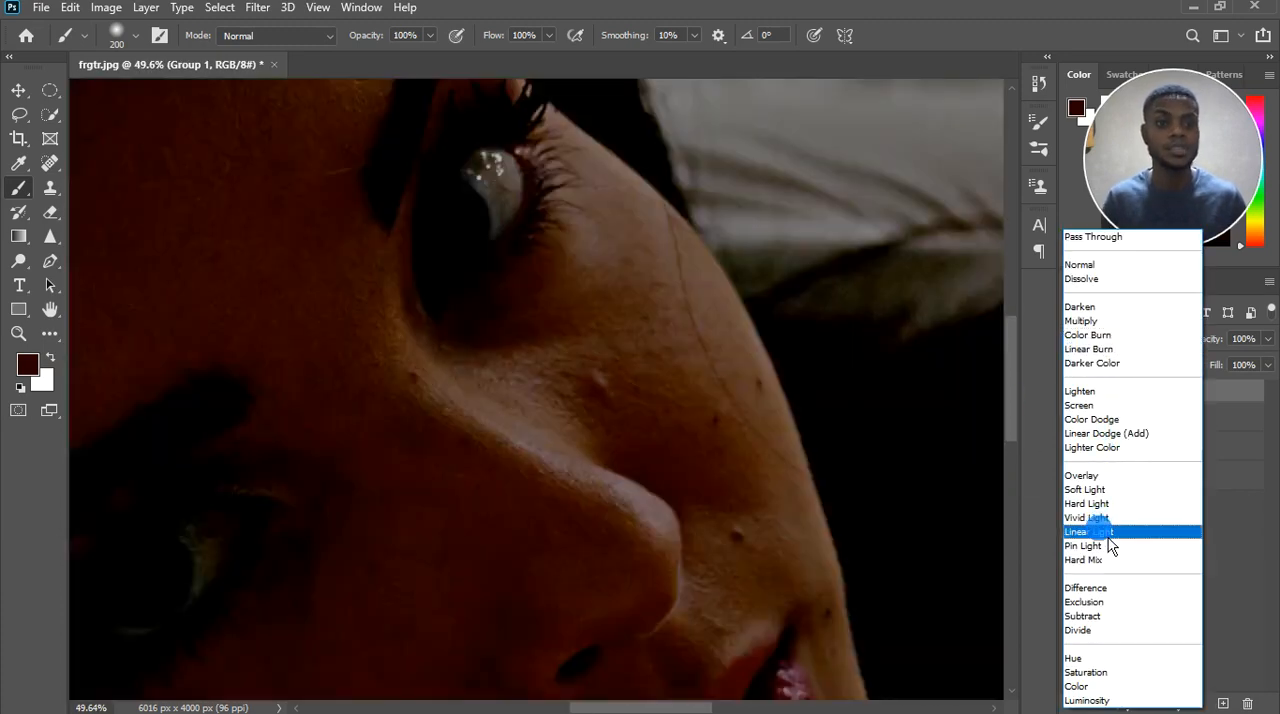
click(1108, 538)
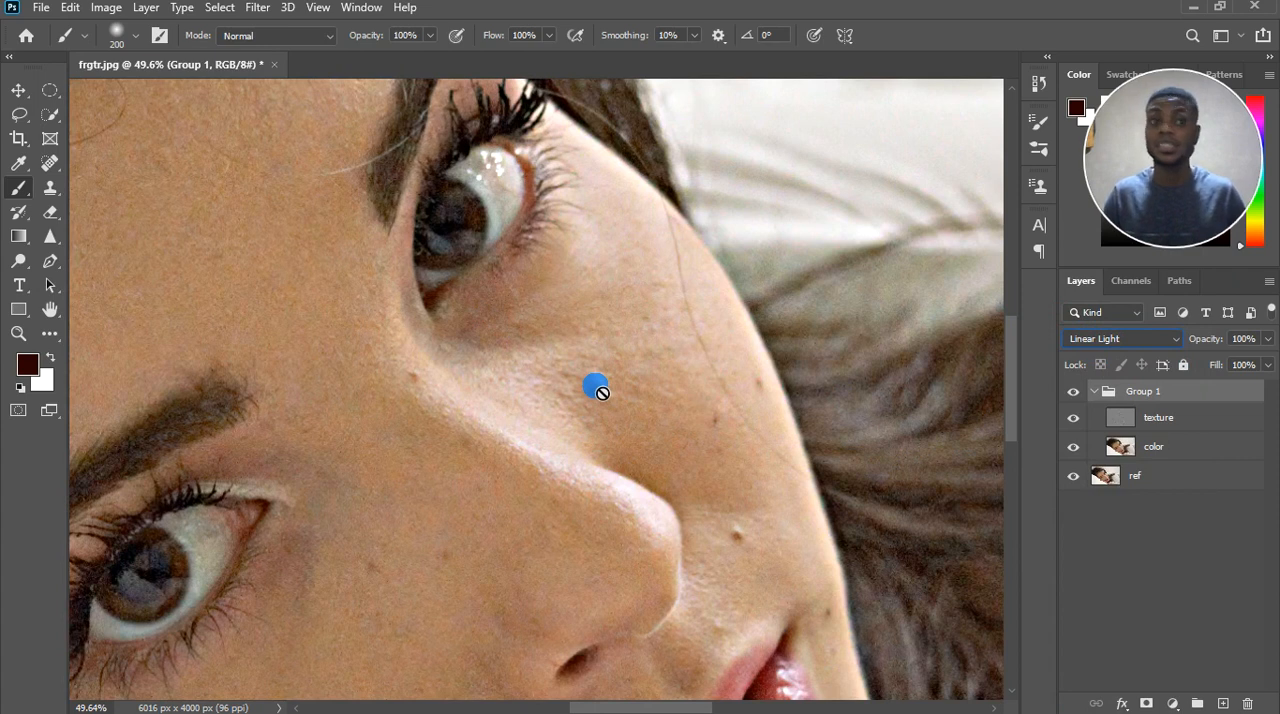
Activate the texture layer inside the group and choose the Clone Stamp tool.
click(1165, 419)
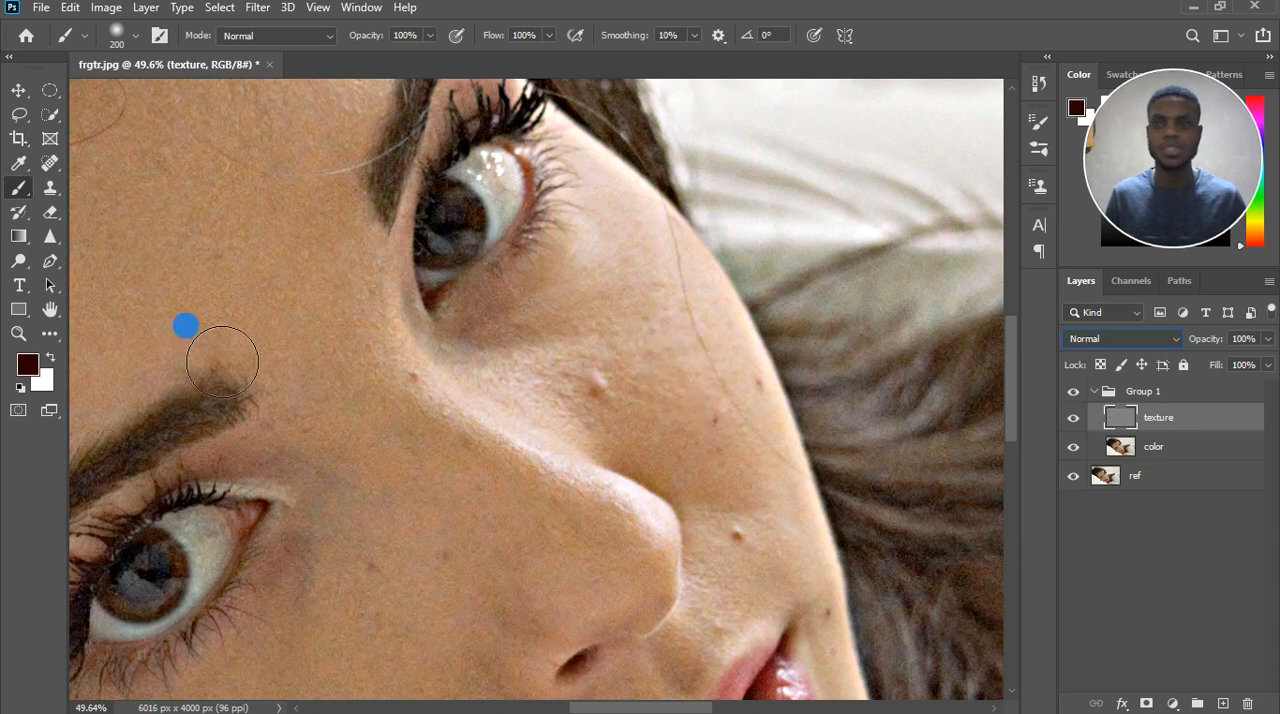
click(1157, 420)
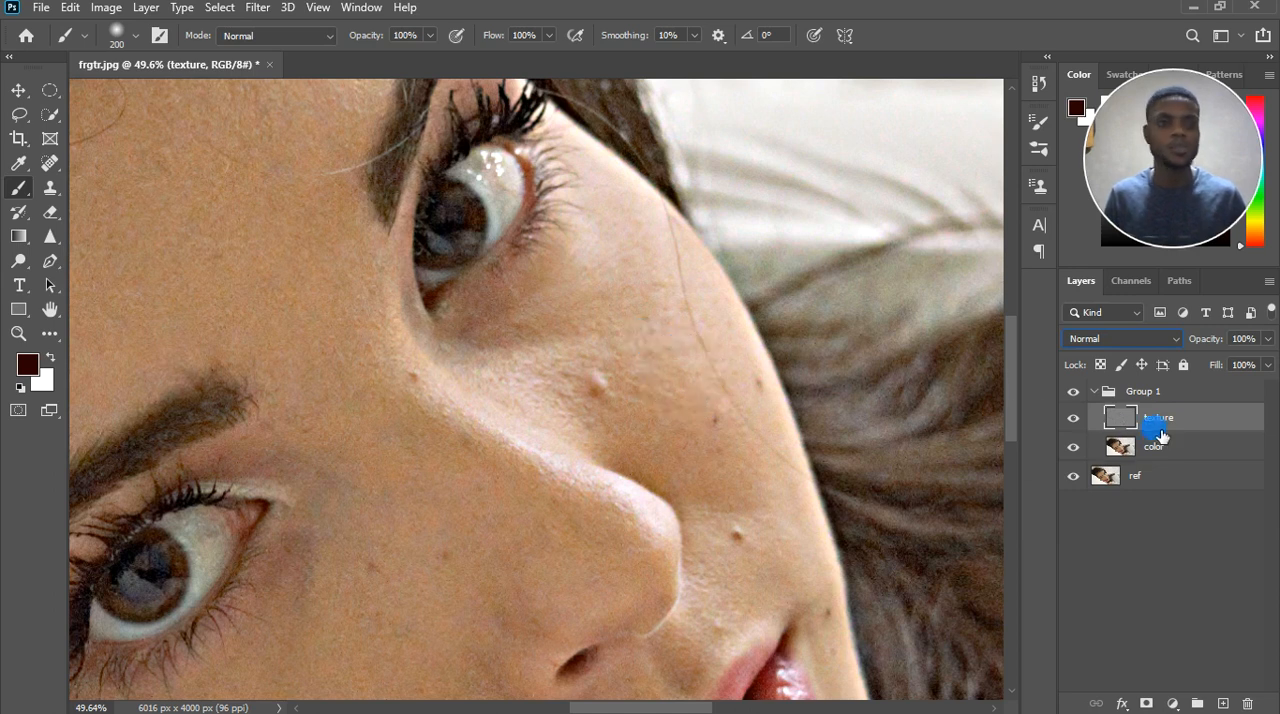
click(50, 188)
right_click(50, 188)
click(50, 188)
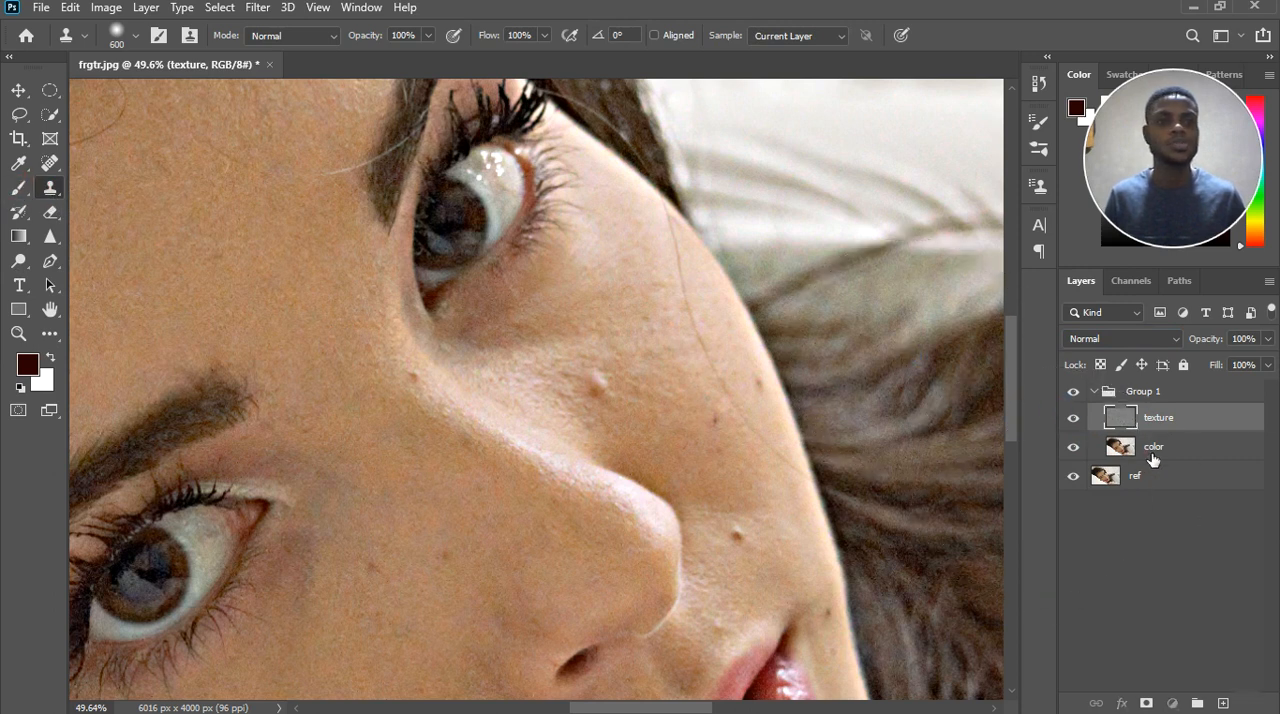
Activate the color layer and choose the Mixer Brush tool.
click(1145, 447)
click(18, 188)
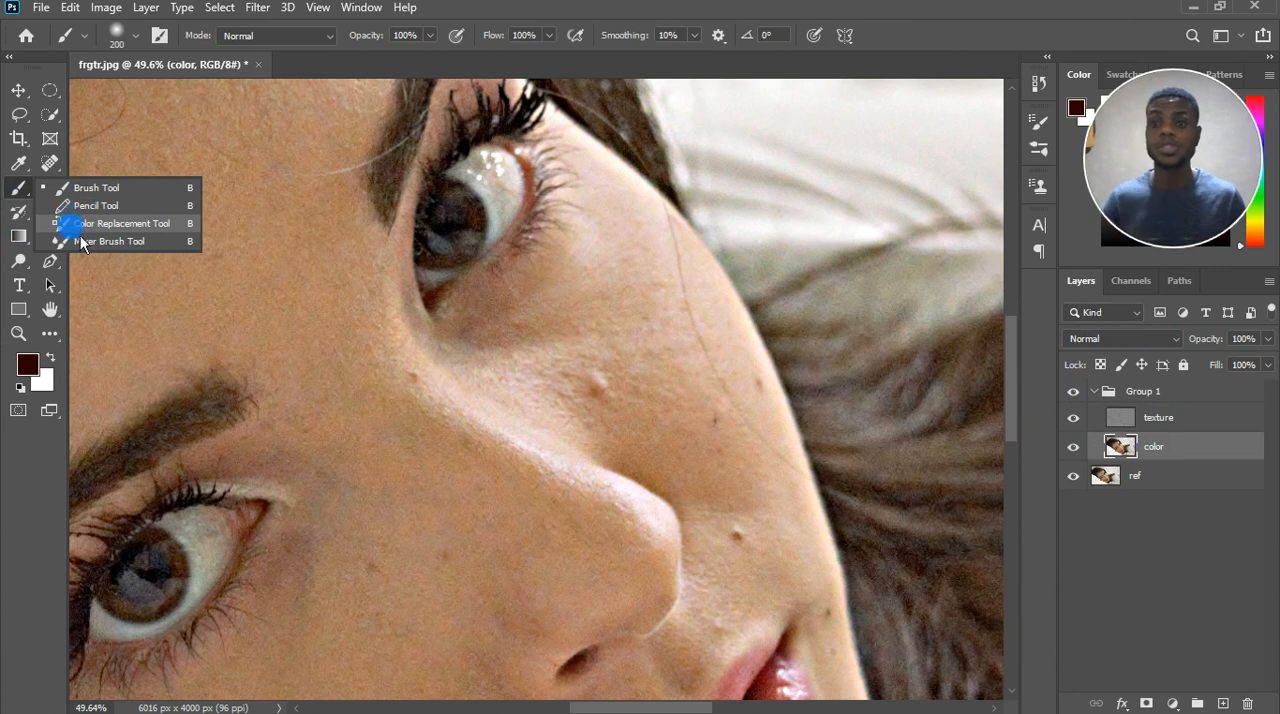
click(90, 241)
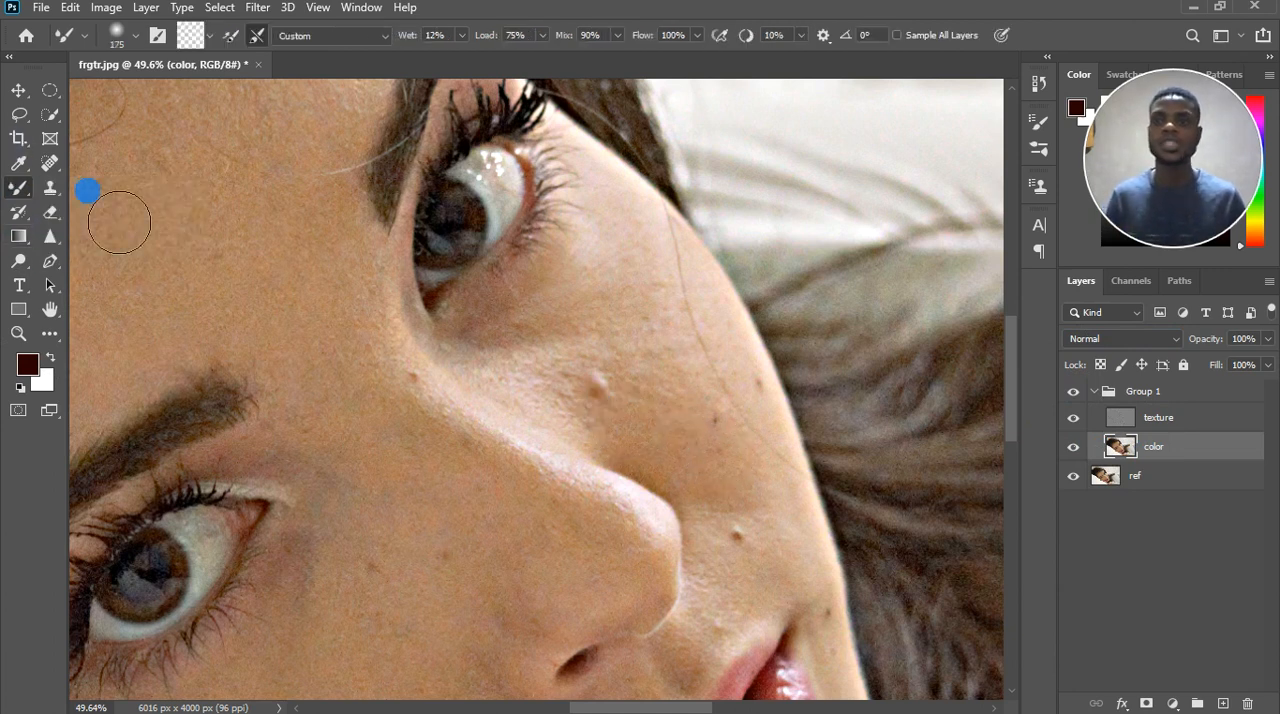
Return to the texture layer and reduce the Mixer Brush size to 70.
click(1145, 420)
mouse_move(585, 456)
mouse_down()
mouse_move(633, 454)
mouse_move(651, 417)
mouse_move(678, 407)
mouse_move(634, 412)
mouse_move(659, 362)
mouse_up()
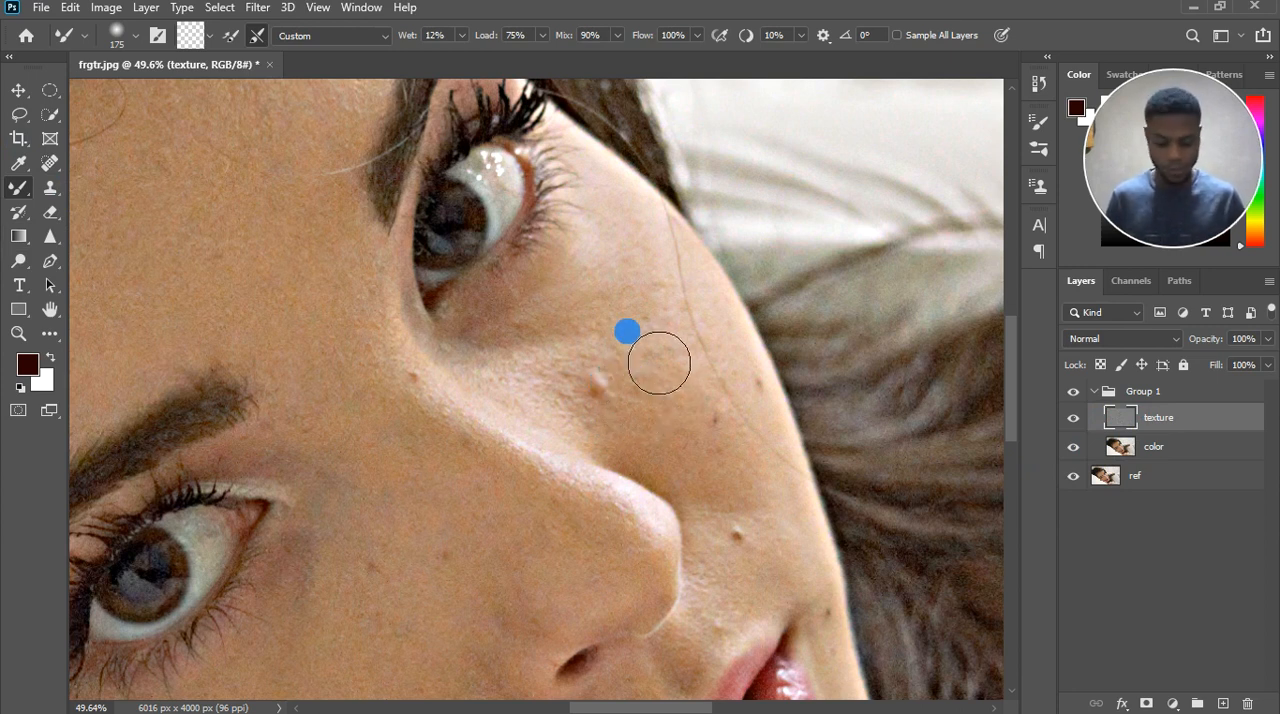
key(bracketleft)
key(bracketleft)
key(bracketleft)
key(bracketleft)
key(bracketleft)
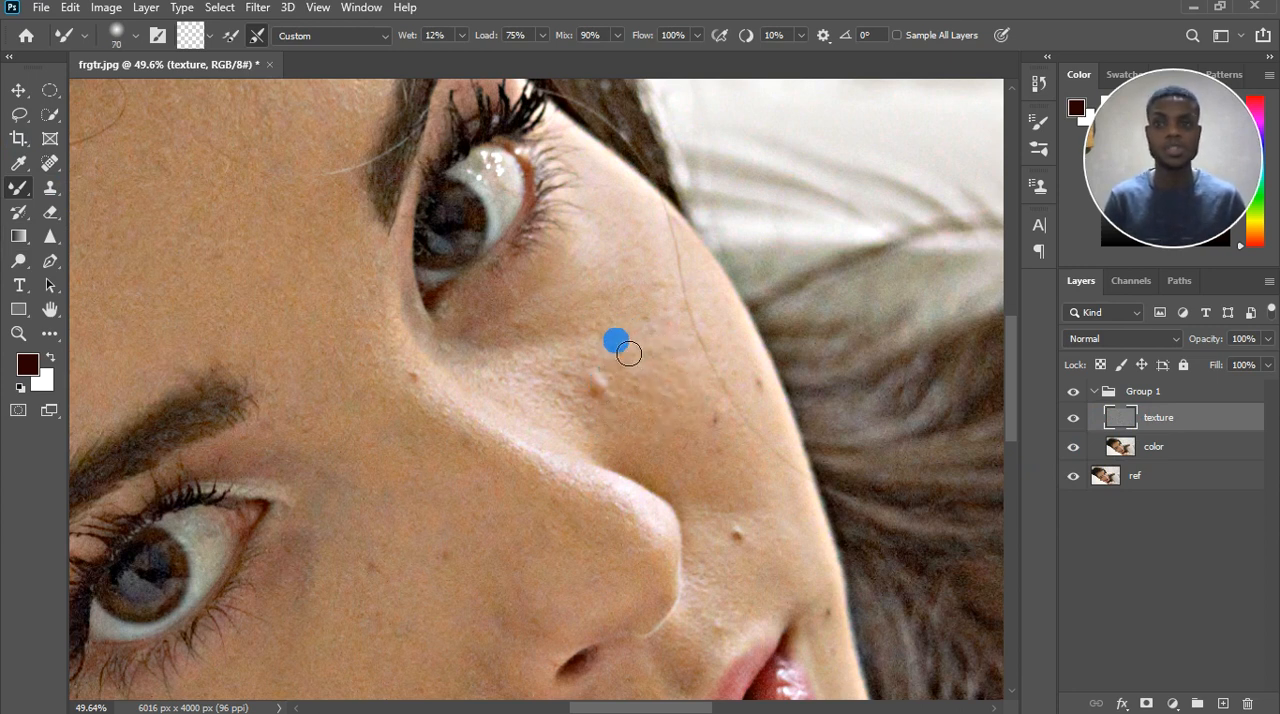
Switch to the Clone Stamp tool and reduce its brush size to 60.
click(54, 189)
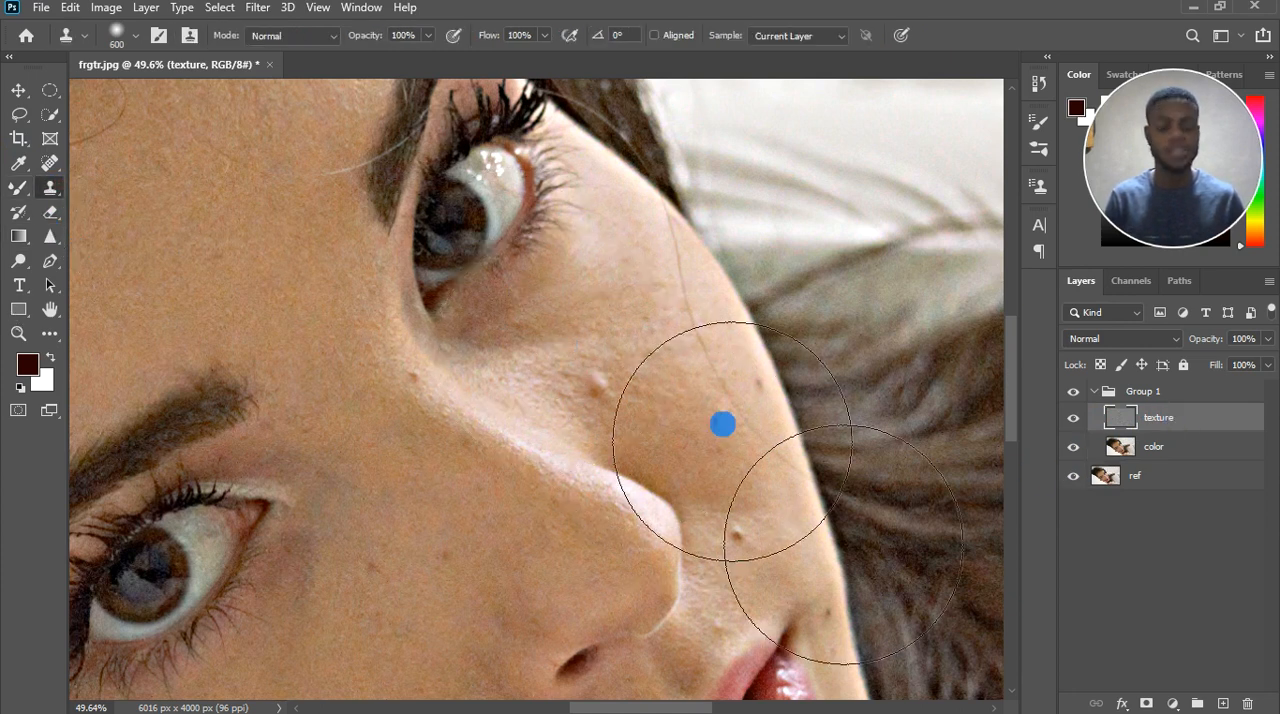
key(bracketleft)
key(bracketleft)
key(bracketleft)
key(bracketleft)
key(bracketleft)
key(bracketleft)
key(bracketleft)
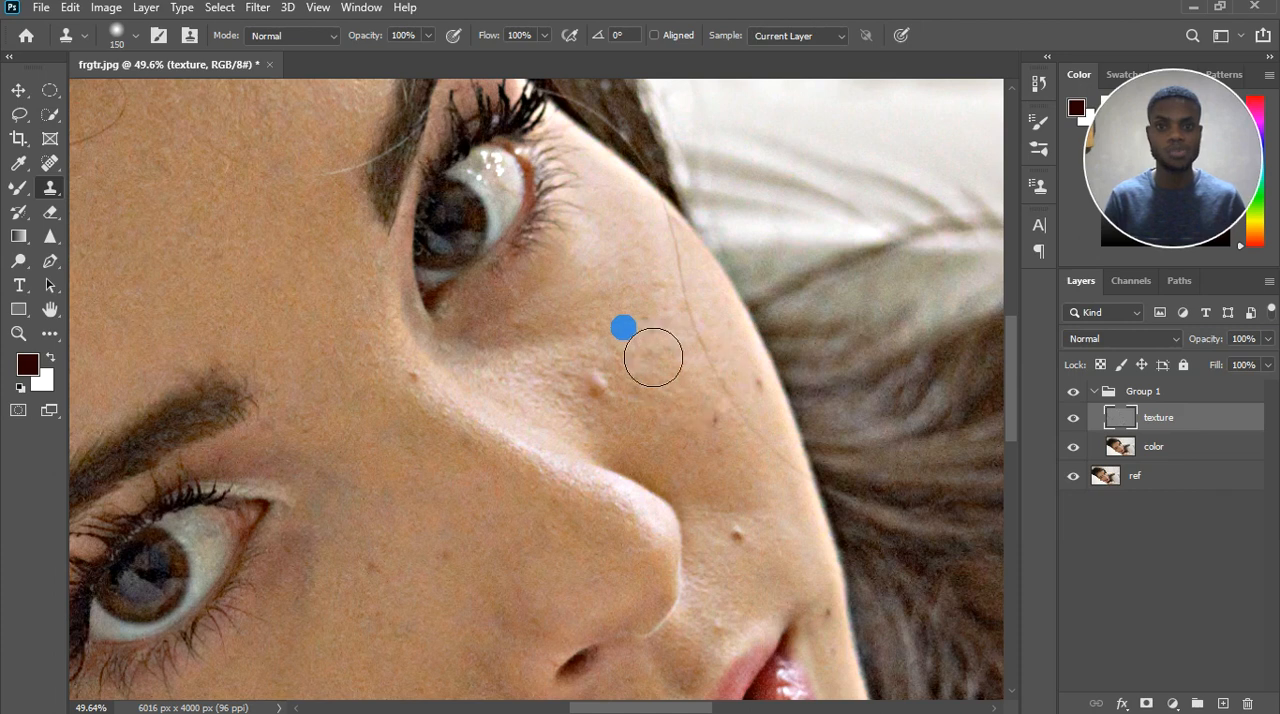
key(bracketleft)
key(bracketleft)
key(bracketleft)
key(bracketleft)
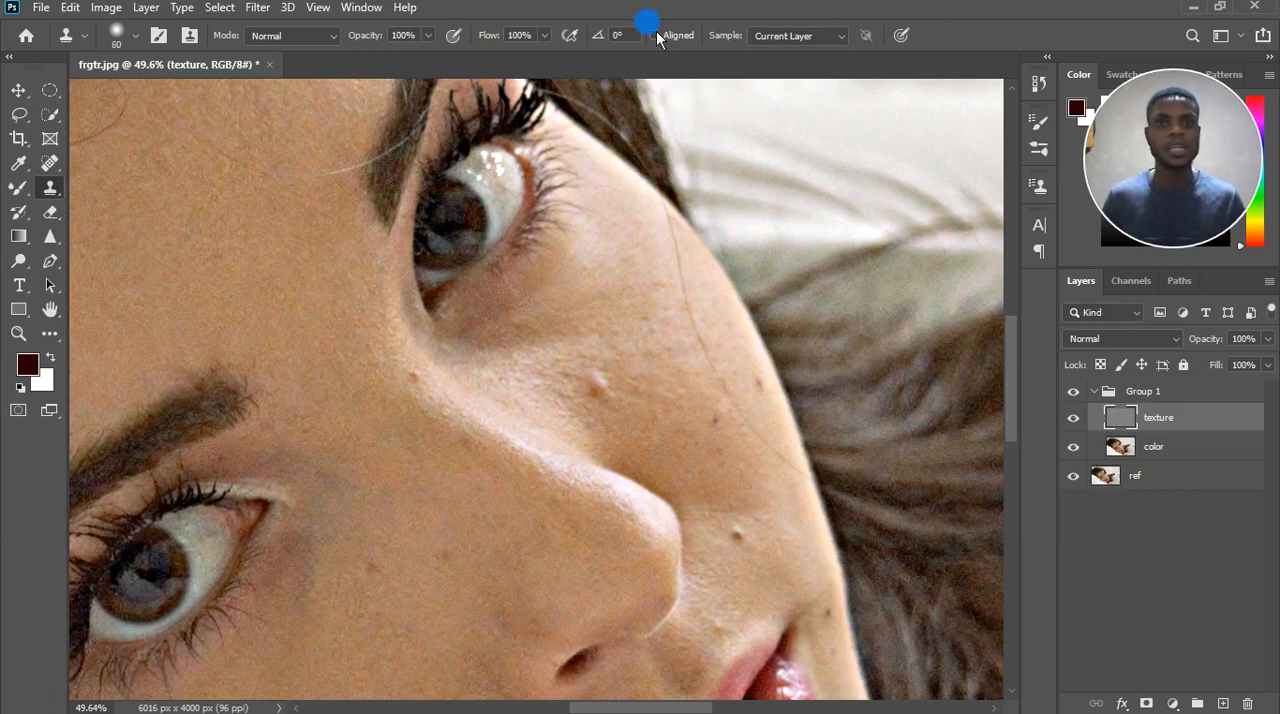
Clone clean skin texture over the raised blemish on the cheek beside the nose, working on the texture layer.
mouse_move(642, 309)
mouse_down()
mouse_move(628, 383)
mouse_move(661, 331)
mouse_move(706, 356)
mouse_move(660, 252)
mouse_move(589, 239)
mouse_move(573, 251)
mouse_move(643, 410)
mouse_up()
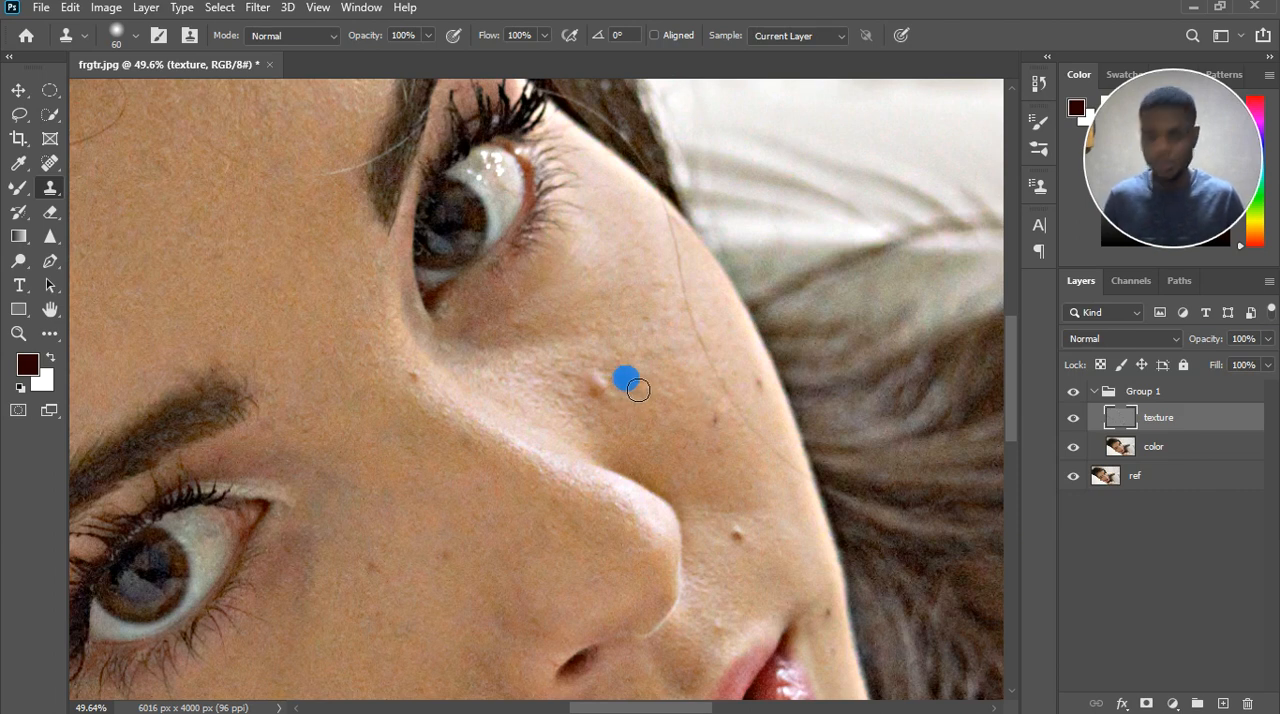
alt+click(637, 390)
mouse_move(617, 399)
mouse_down()
mouse_move(618, 429)
mouse_move(619, 405)
mouse_move(652, 413)
mouse_move(628, 429)
mouse_move(651, 408)
mouse_up()
click(628, 428)
click(605, 398)
scroll(651, 408, down, 2)
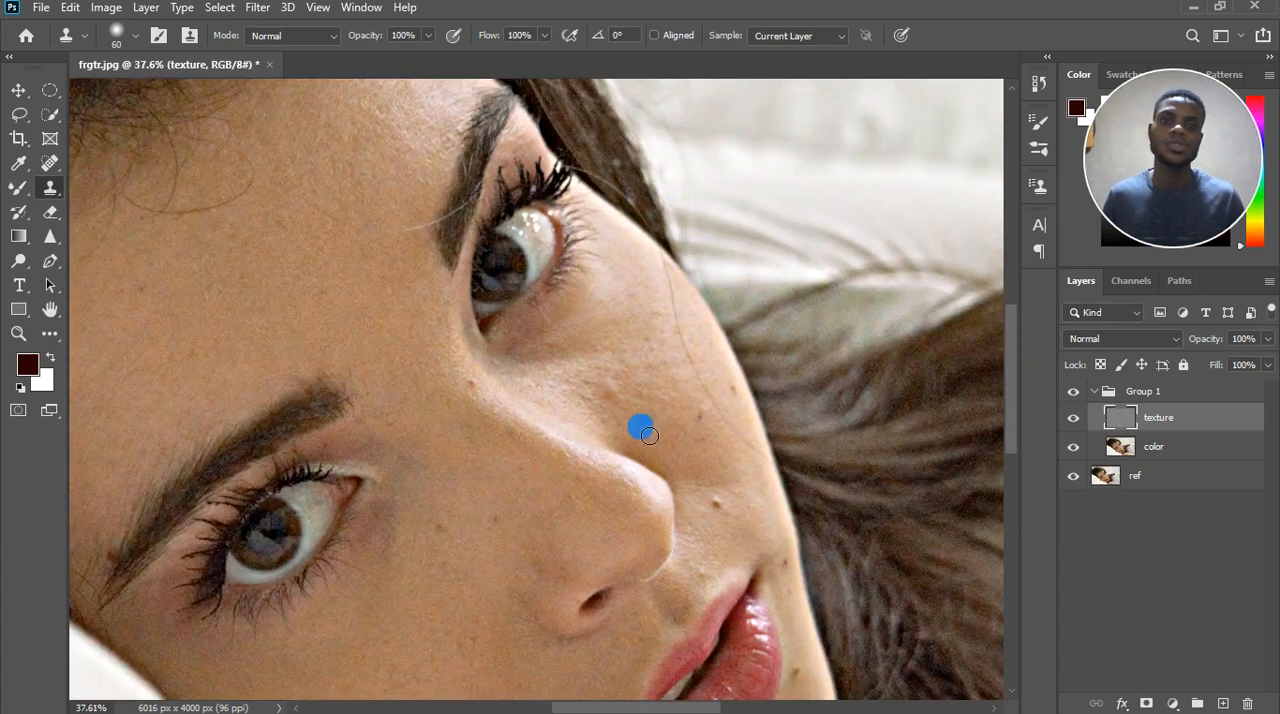
Try cloning sampled skin texture onto the cheek below the eye and around the blemish area.
scroll(655, 415, up, 3)
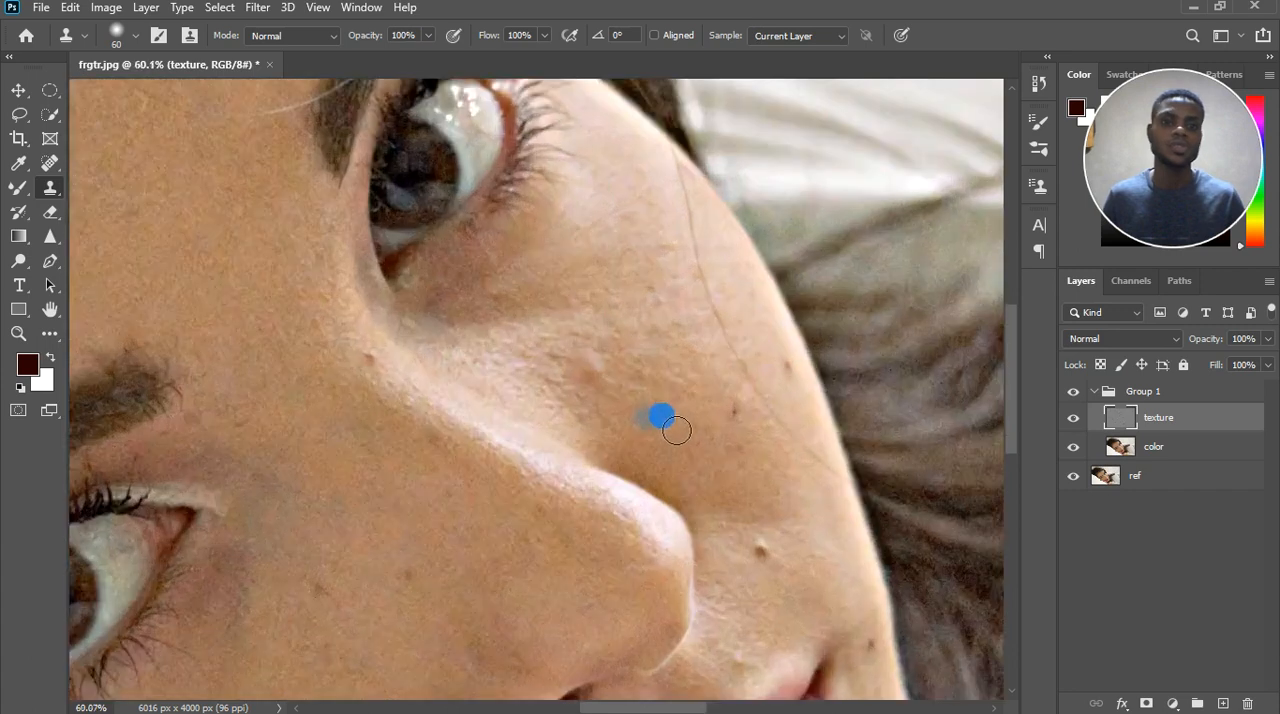
click(650, 374)
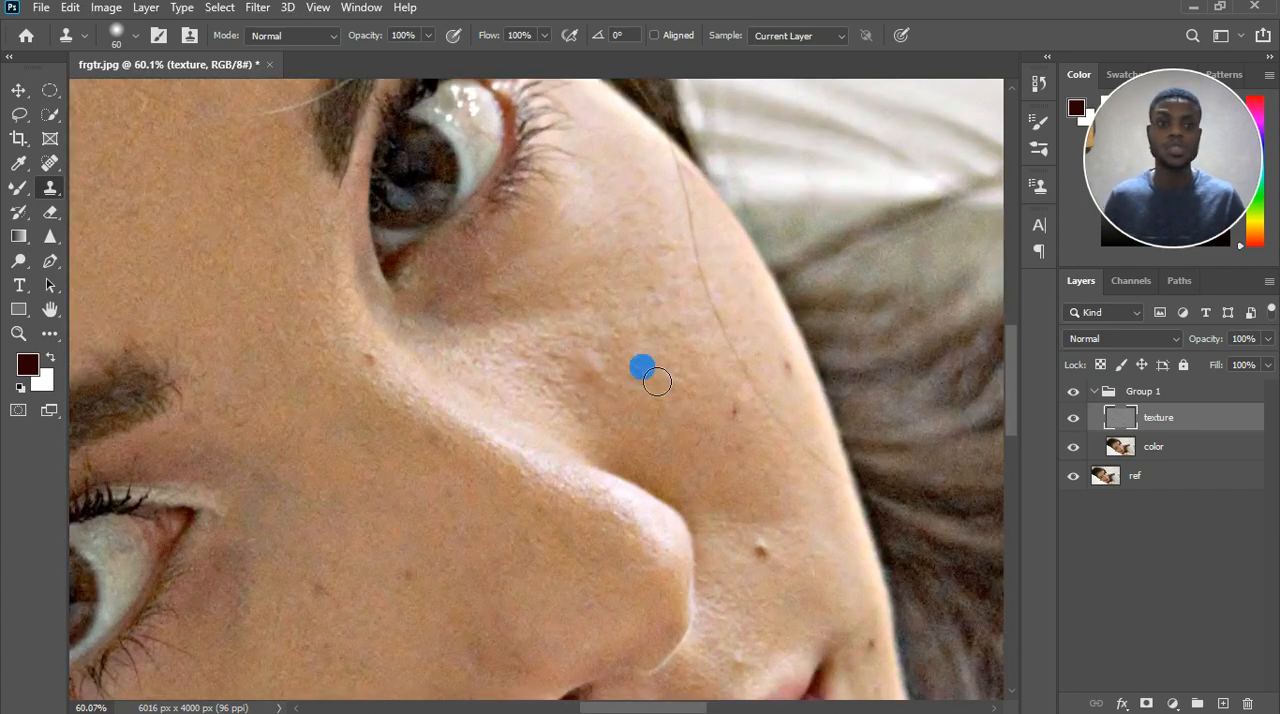
click(604, 217)
click(515, 333)
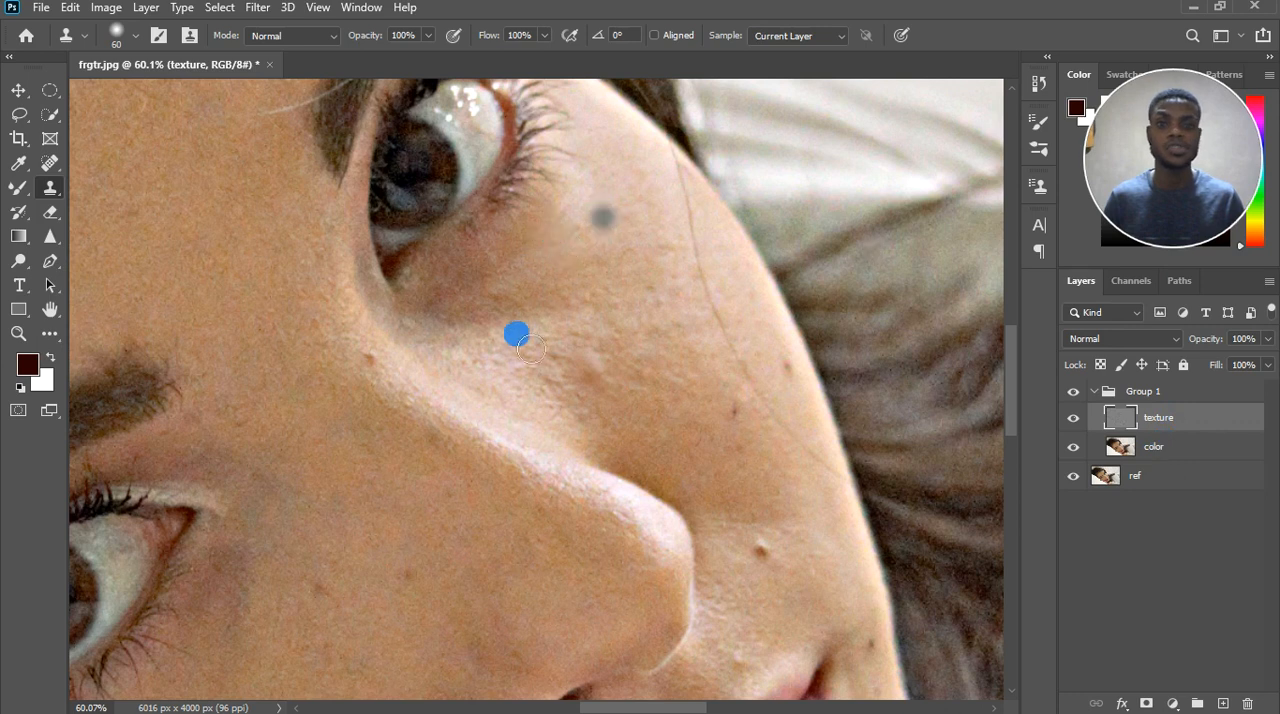
click(585, 371)
click(640, 430)
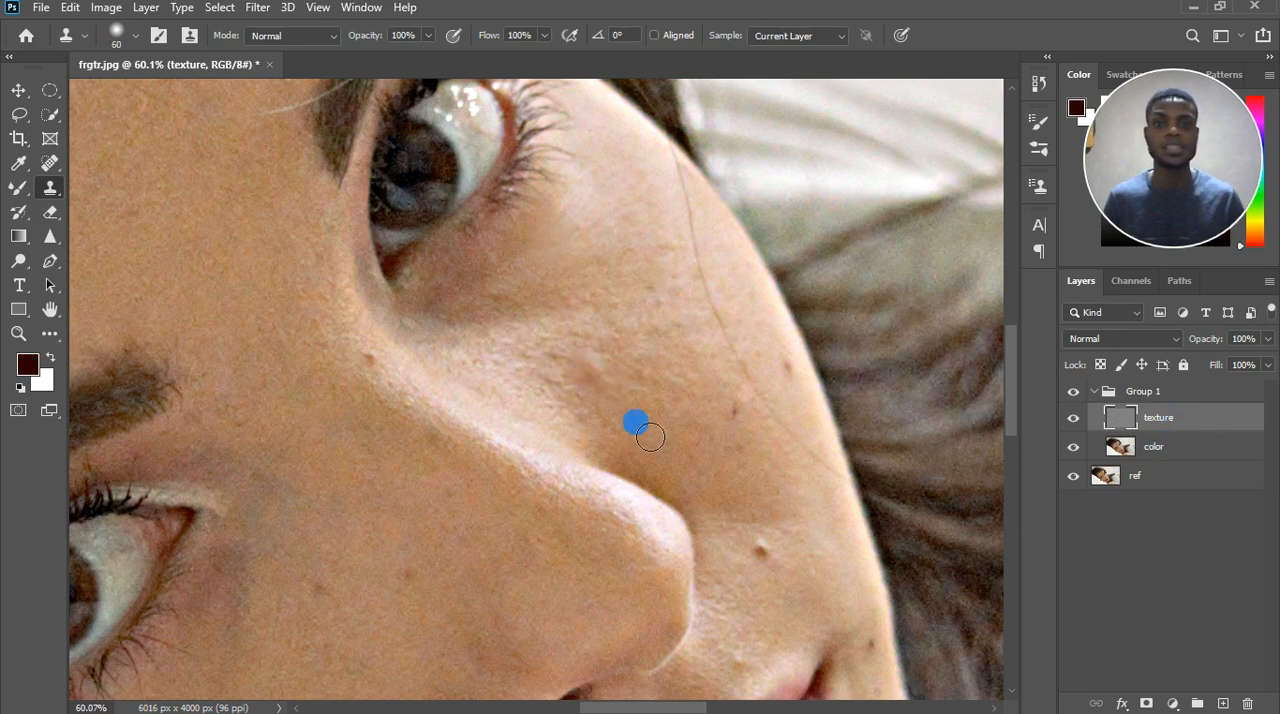
Sample skin texture beside the nose and clone it over the remaining bumps on the cheek.
click(541, 364)
click(545, 378)
click(608, 387)
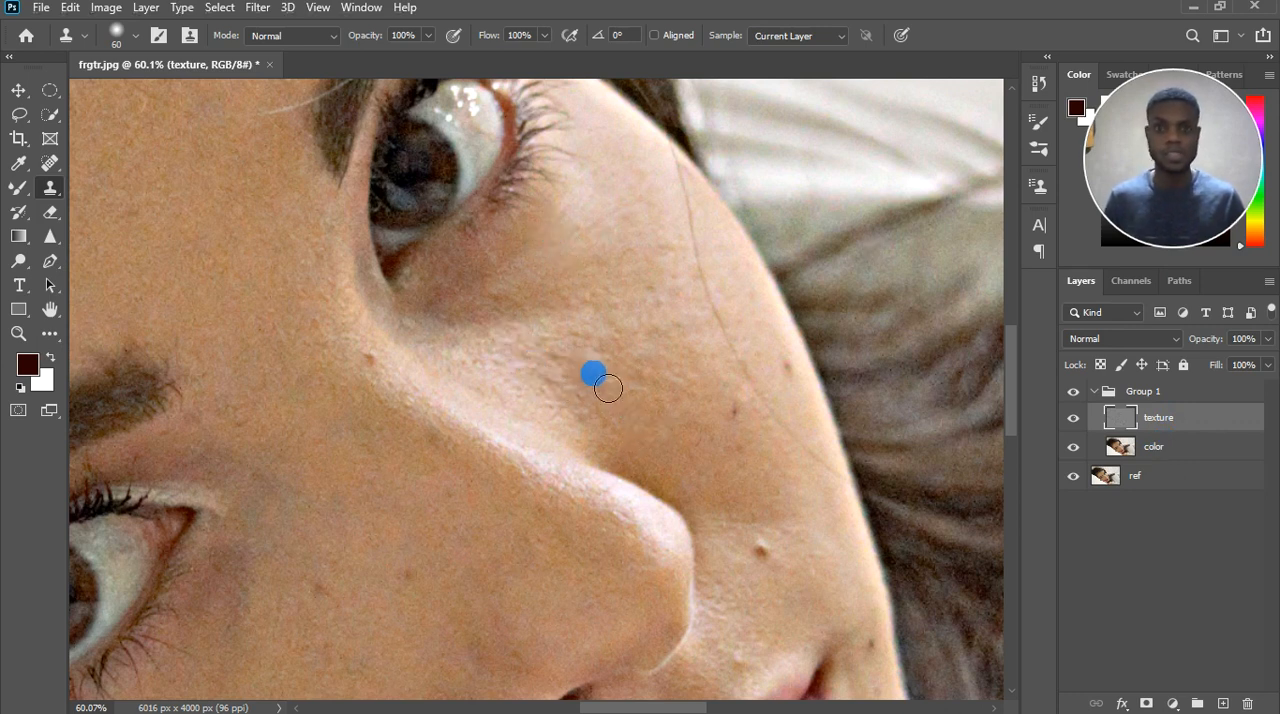
click(612, 389)
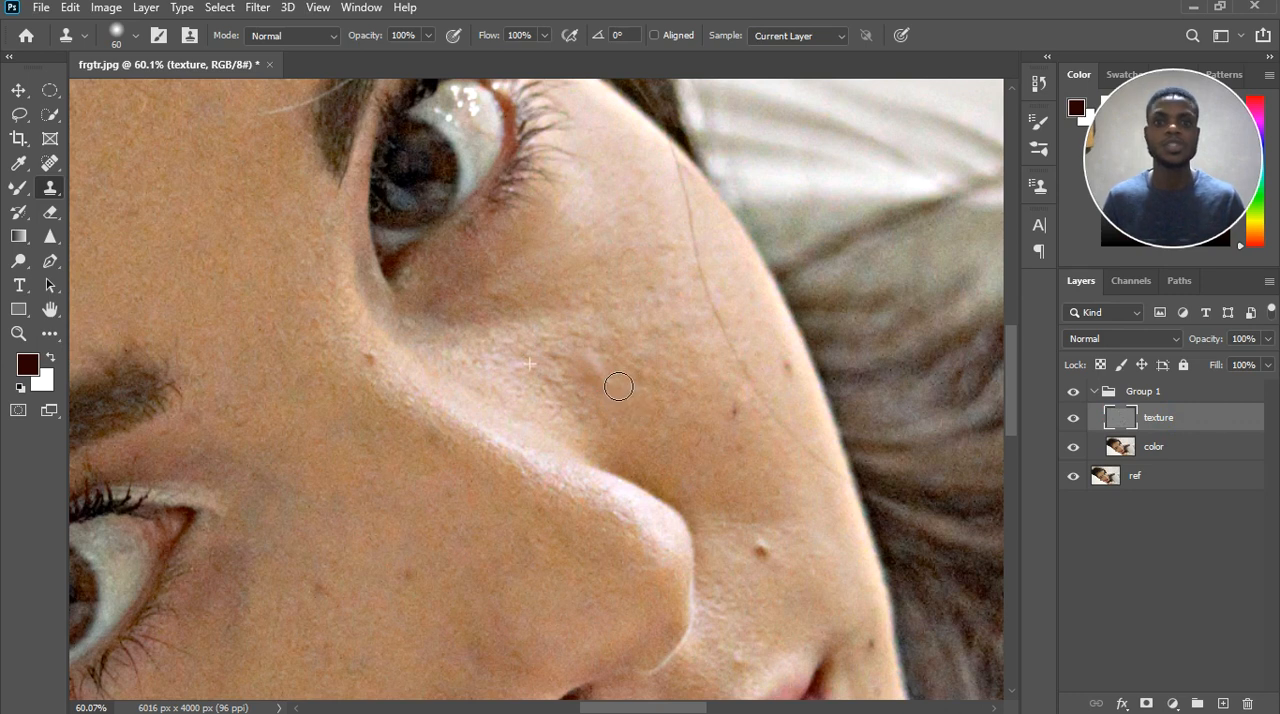
click(660, 433)
scroll(666, 442, down, 3)
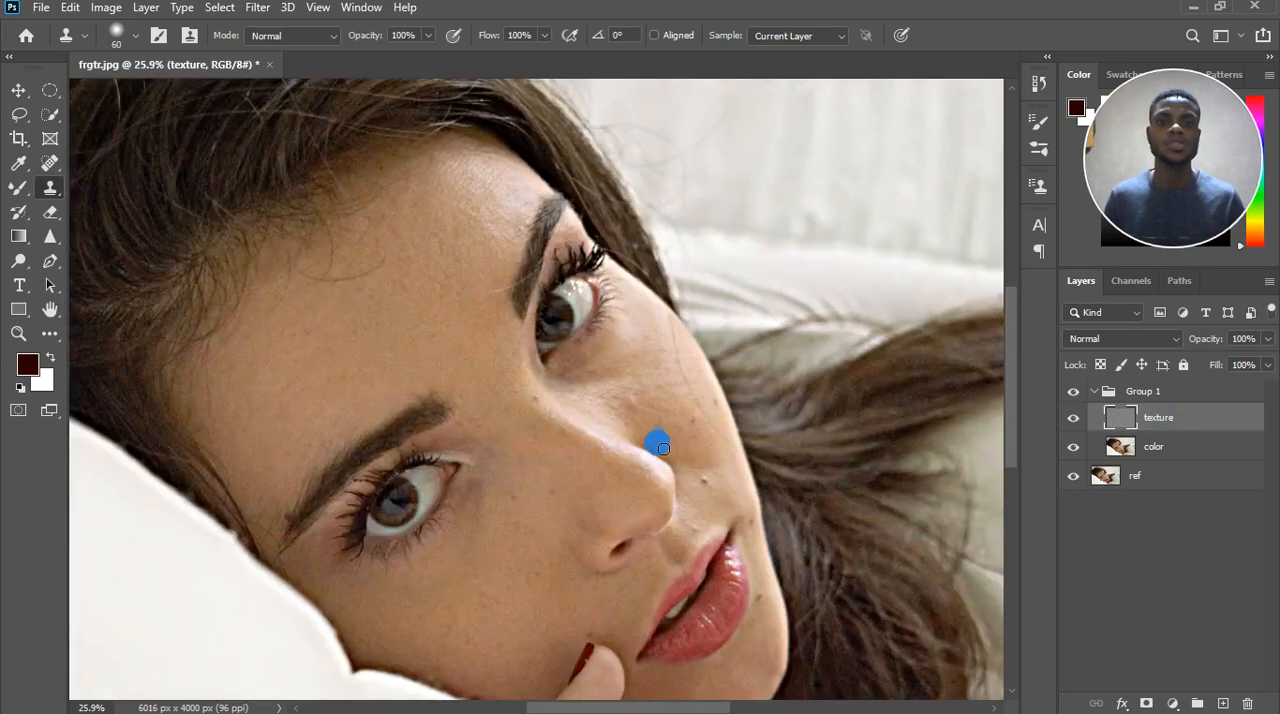
scroll(674, 441, up, 3)
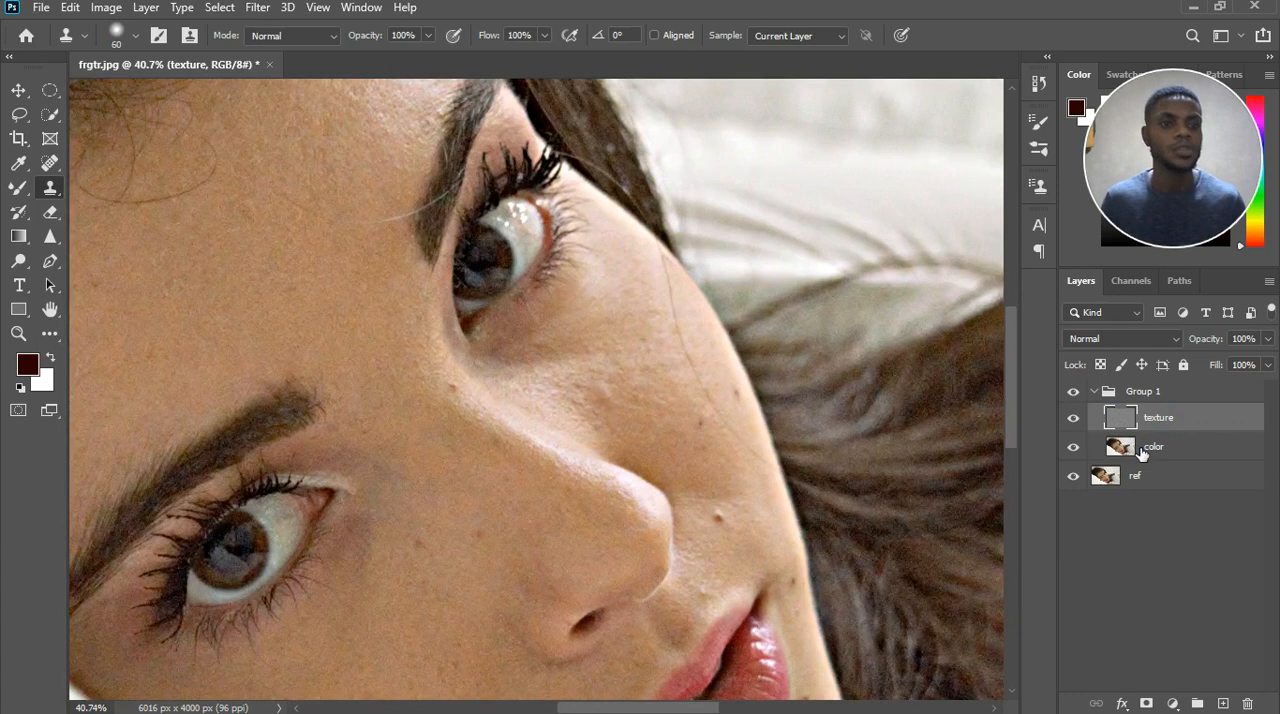
Revert the document to the ungrouped state before Apply Image, and show and select the texture layer.
click(1141, 453)
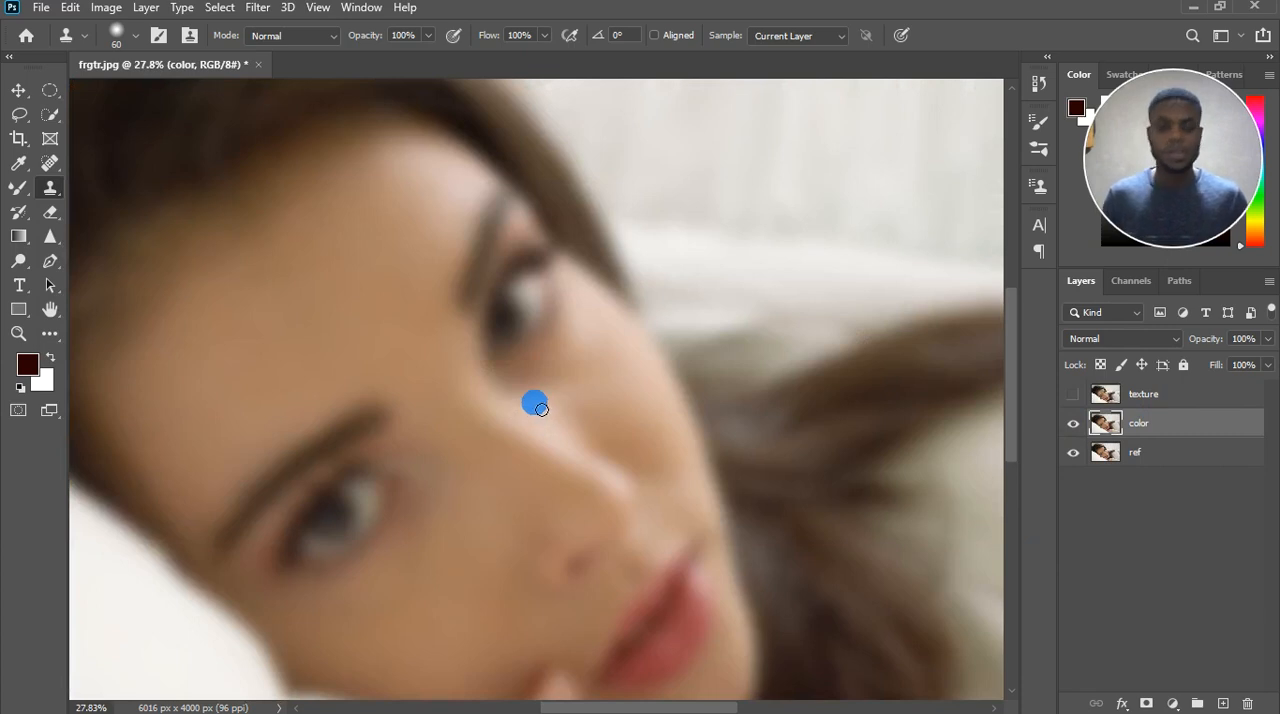
scroll(536, 420, down, 1)
click(1103, 397)
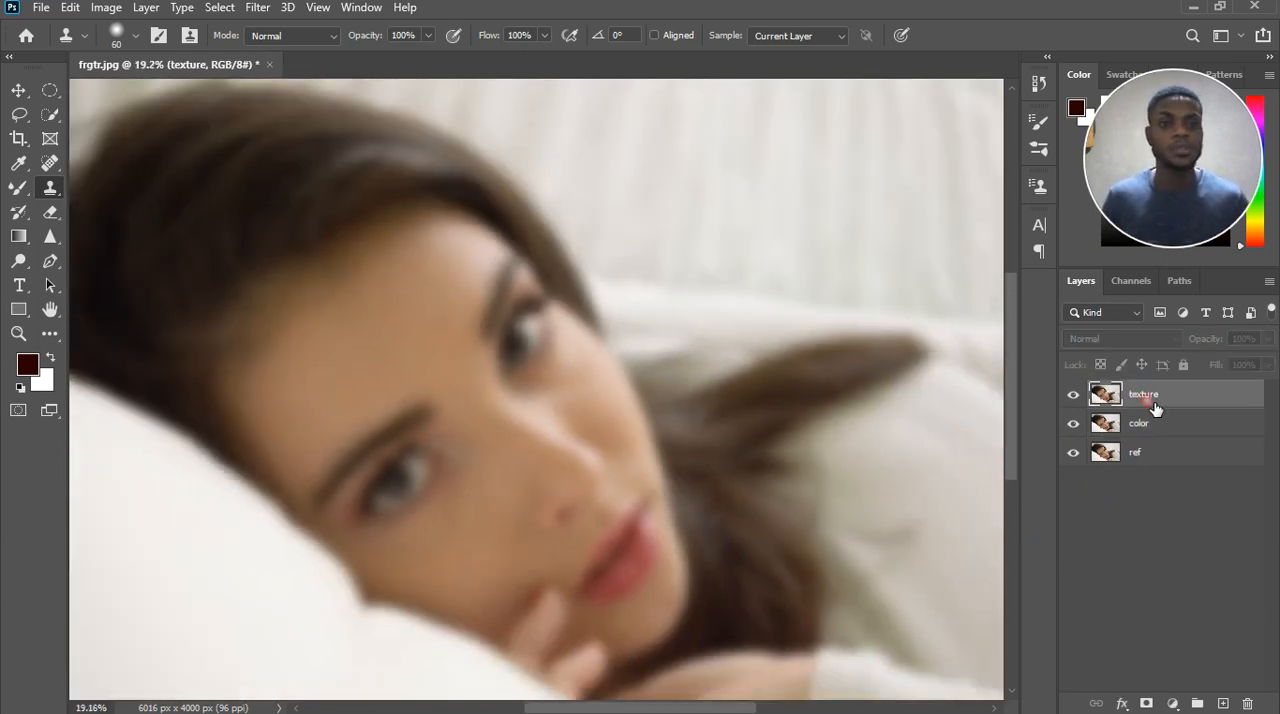
Run Apply Image on the texture layer with layer color, Subtract blending, scale 2 and offset 128.
click(211, 12)
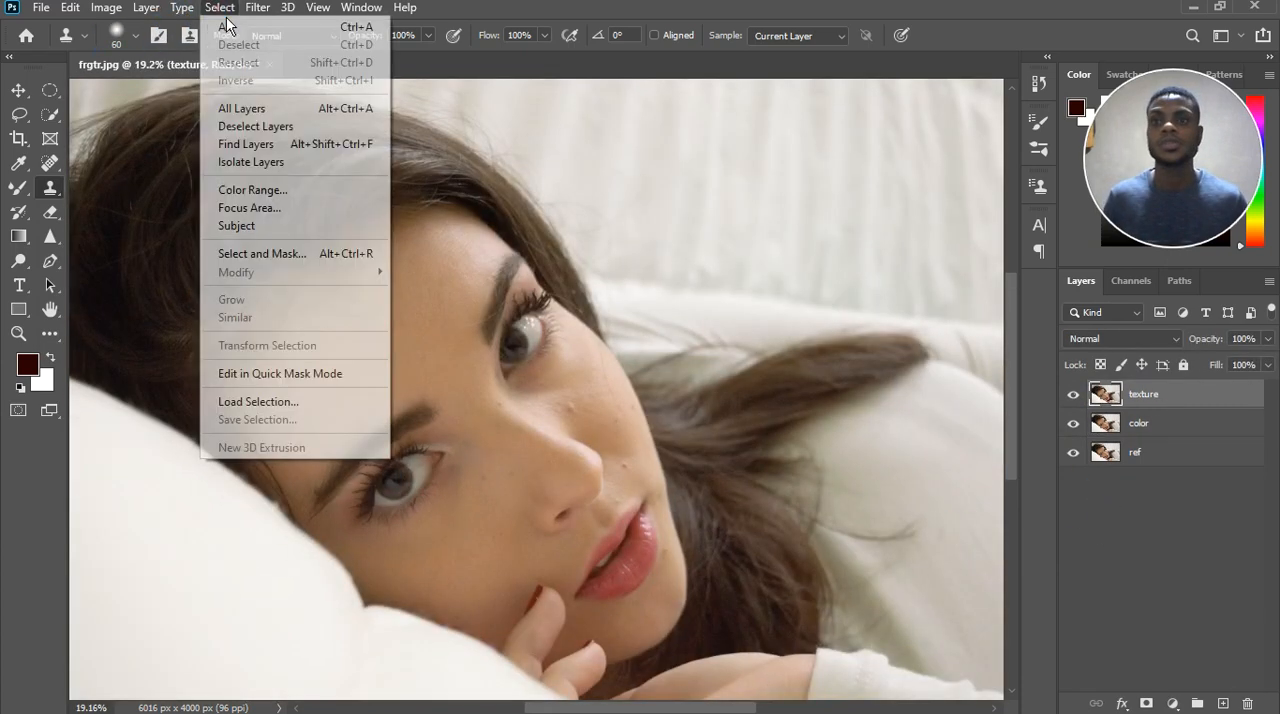
click(153, 286)
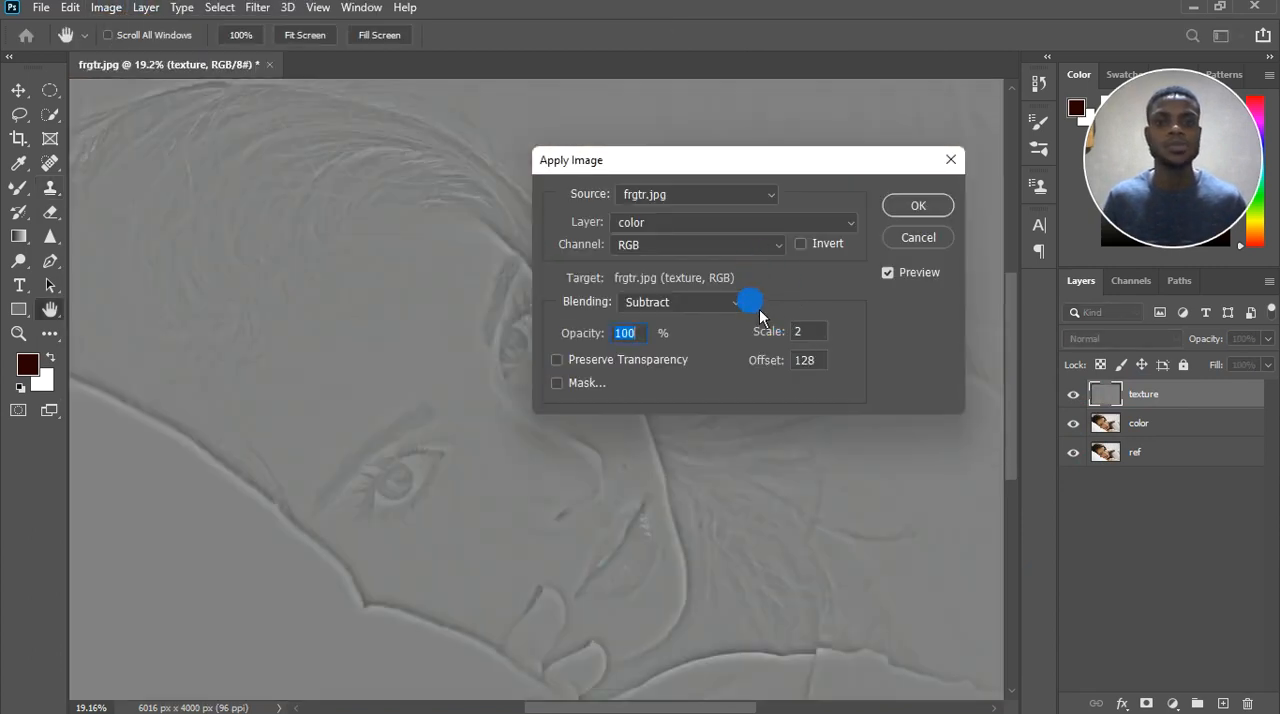
click(930, 209)
key(s)
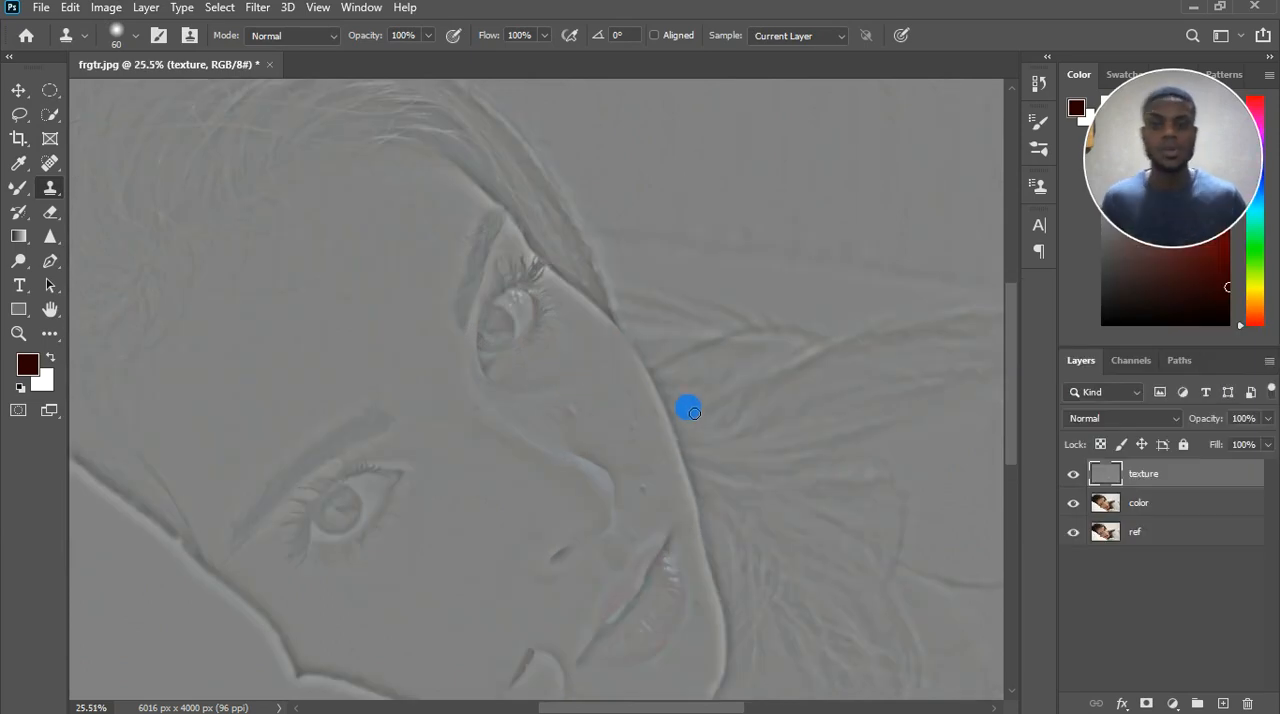
Set the texture layer's blend mode to Linear Light.
scroll(686, 398, up, 3)
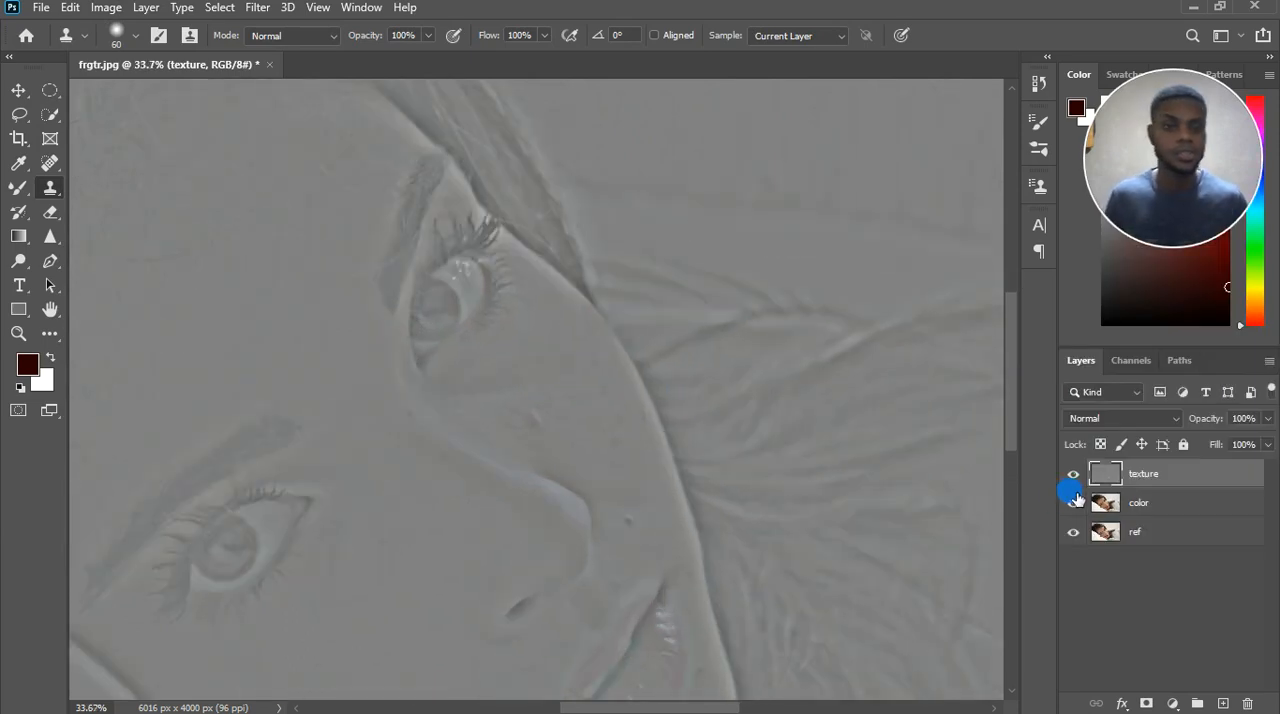
click(1145, 422)
click(1145, 427)
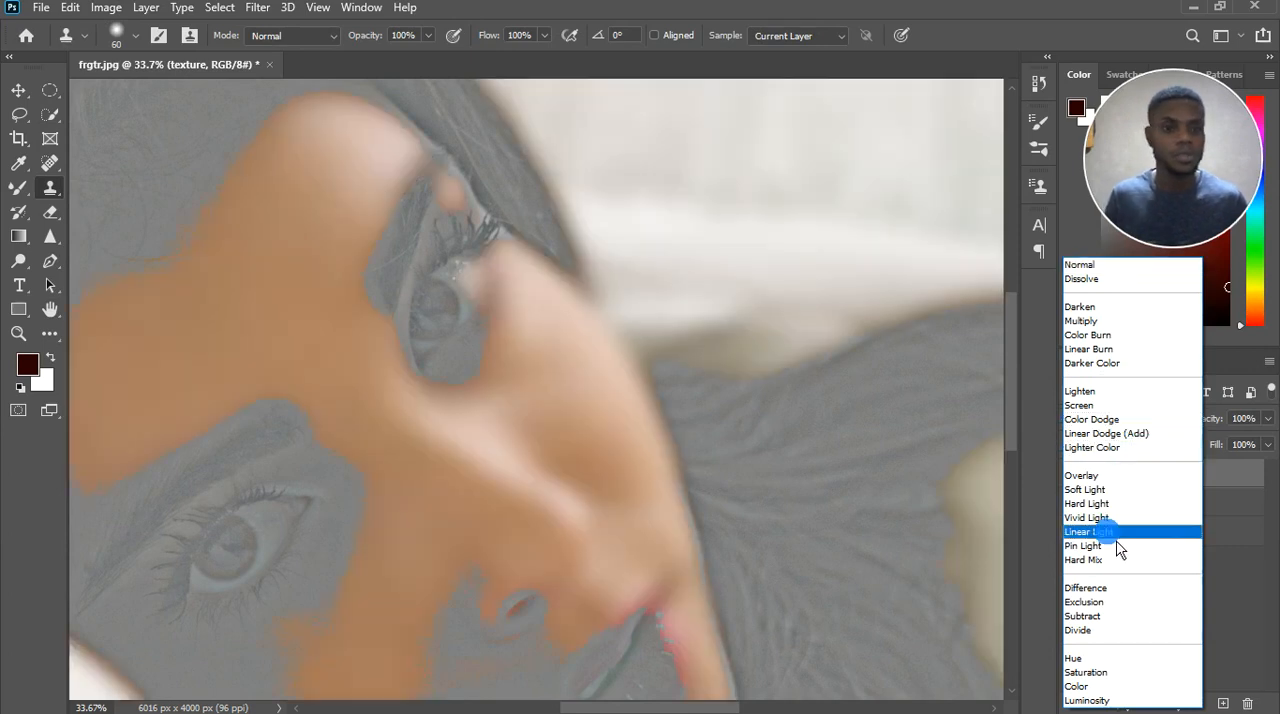
click(1114, 533)
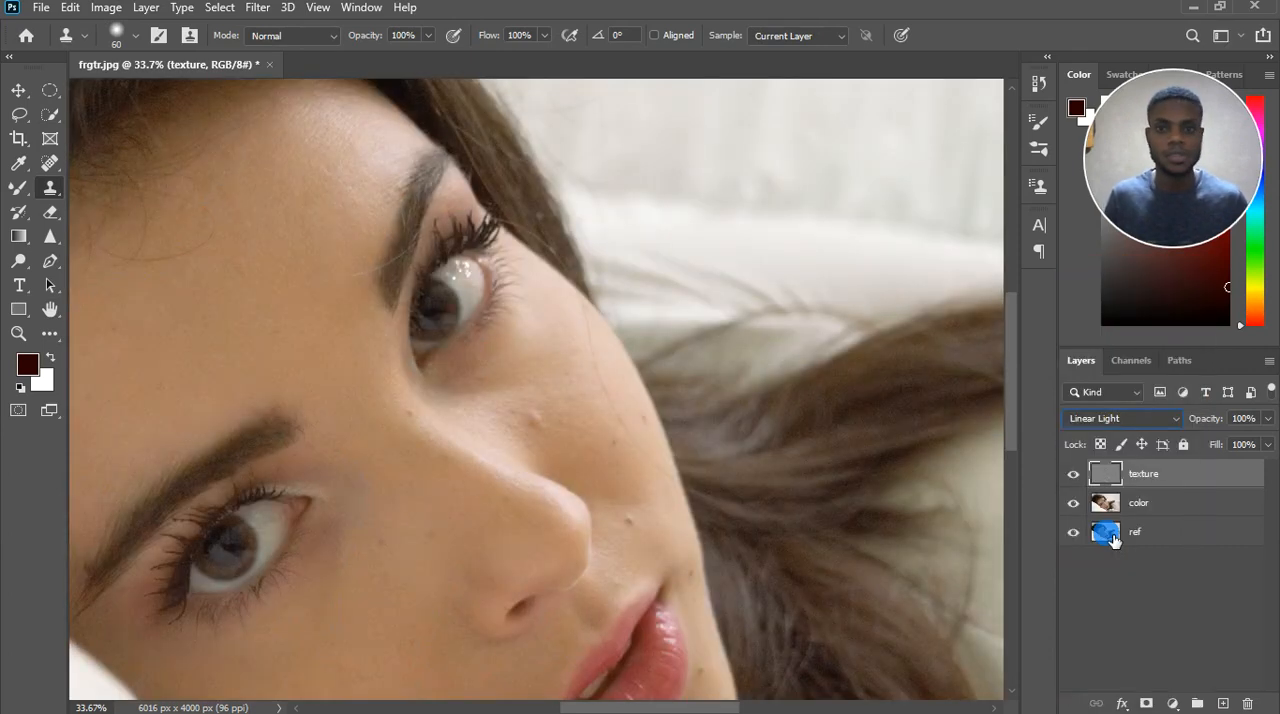
Select the texture and color layers, group them together and expand the new group.
click(1170, 500)
shift+click(1168, 482)
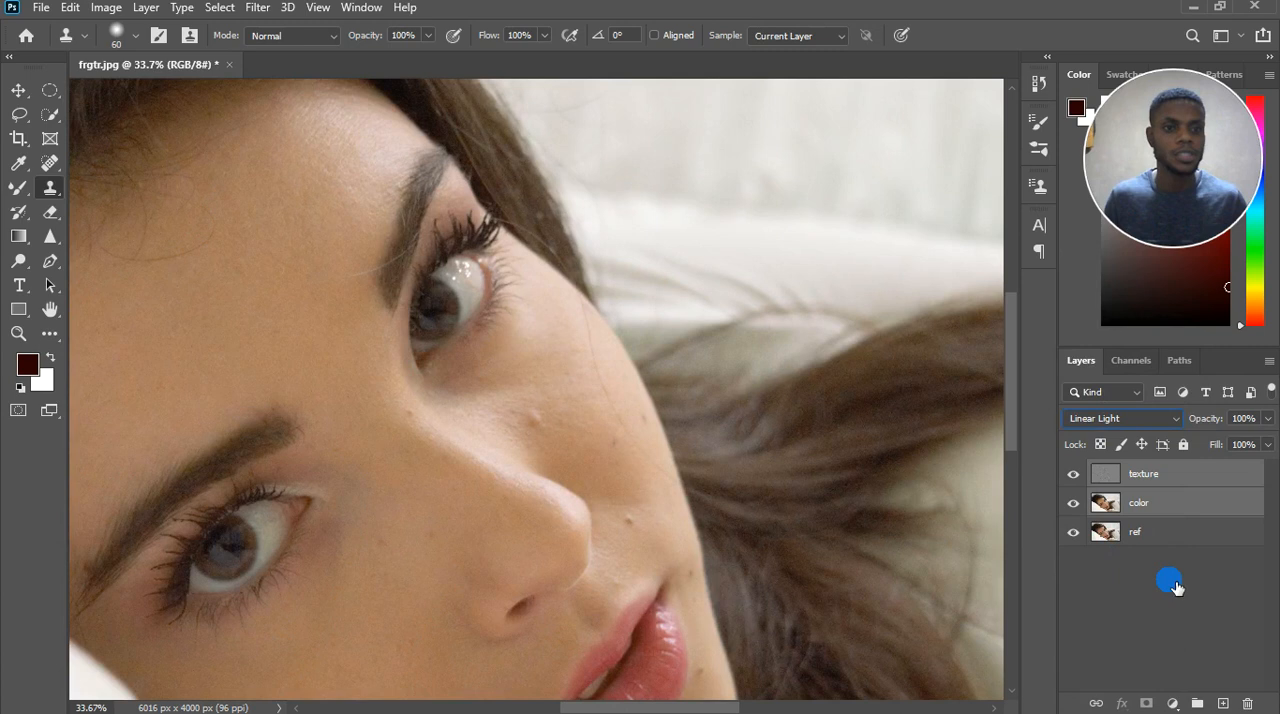
click(1198, 703)
click(1095, 472)
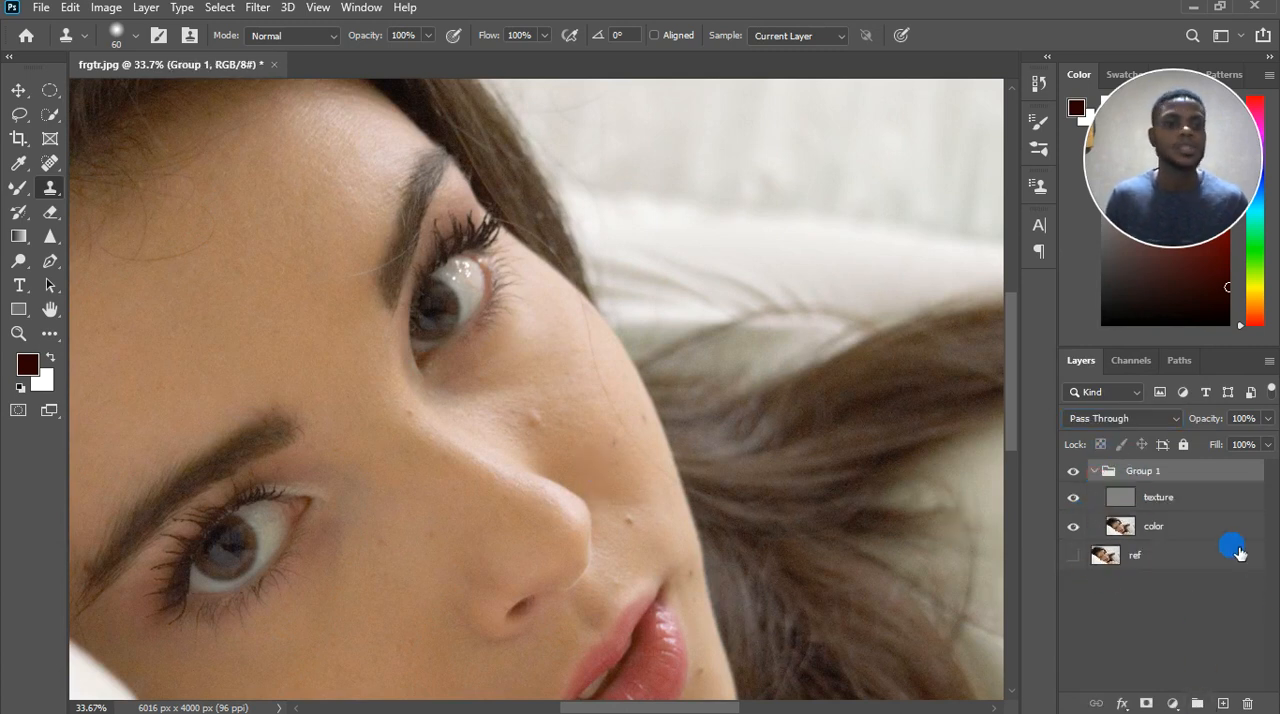
Select the texture layer and make the ref layer visible.
click(1181, 502)
scroll(537, 393, up, 5)
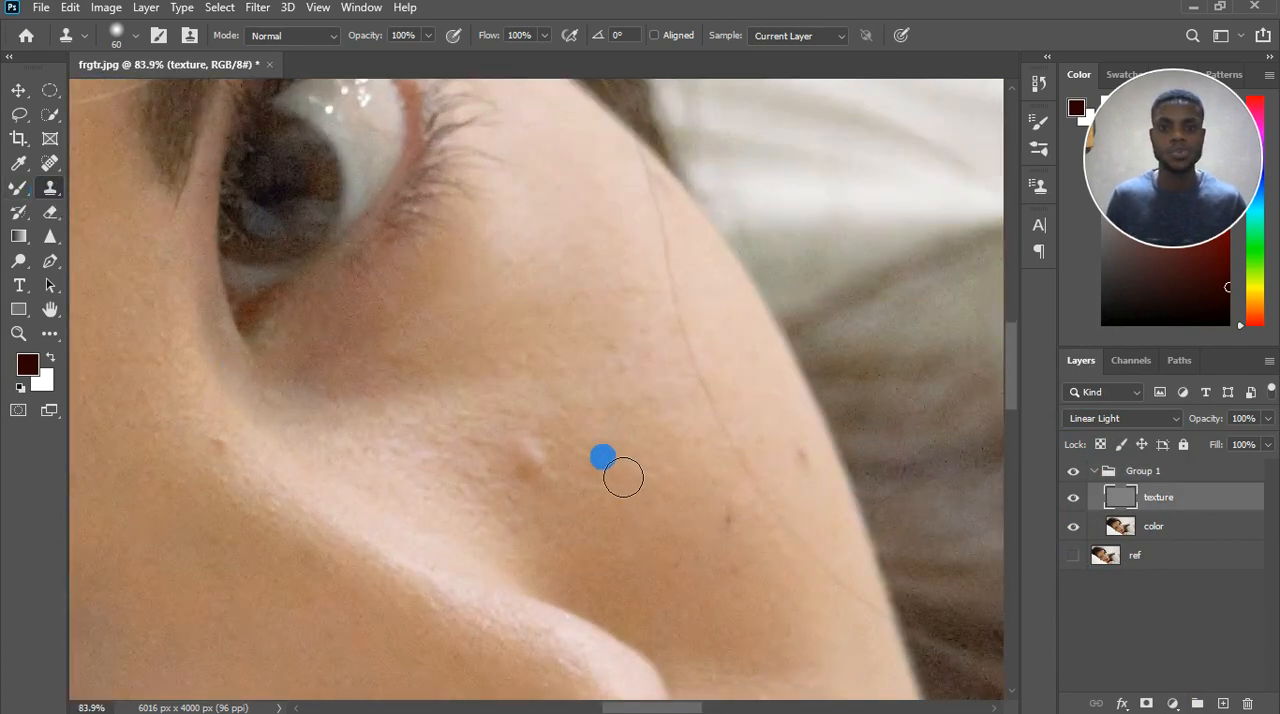
click(1162, 530)
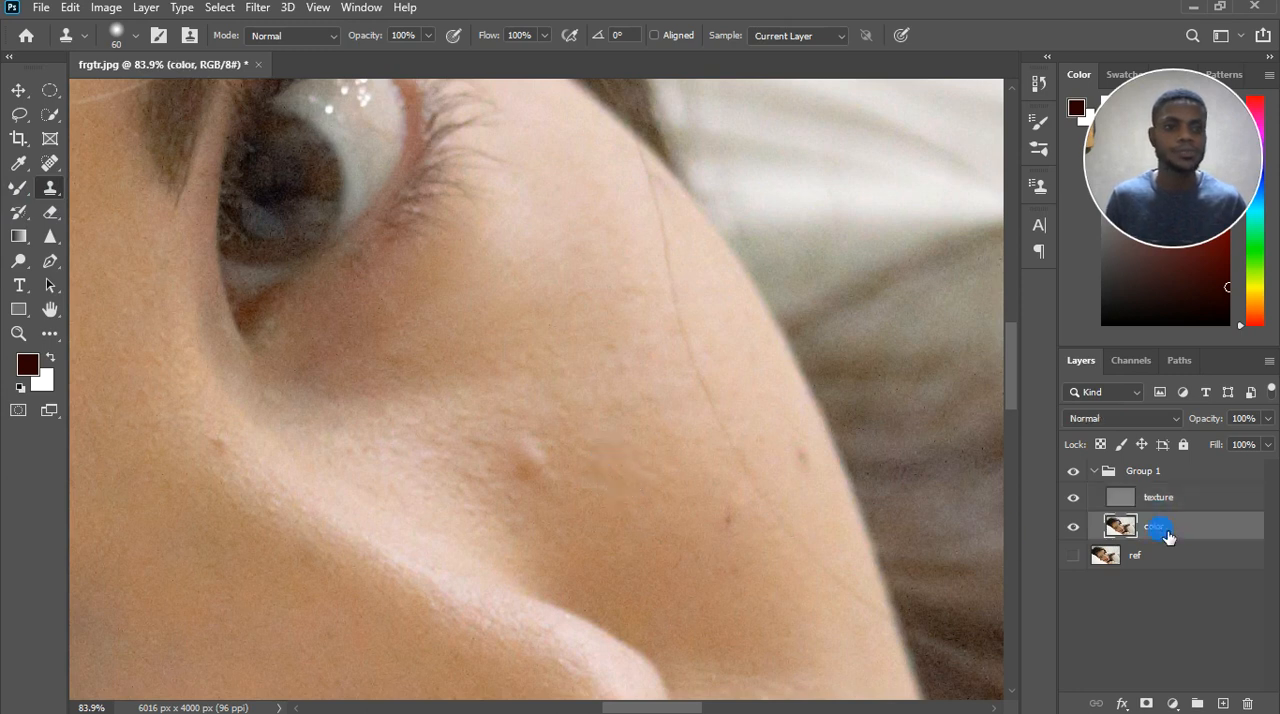
click(1170, 500)
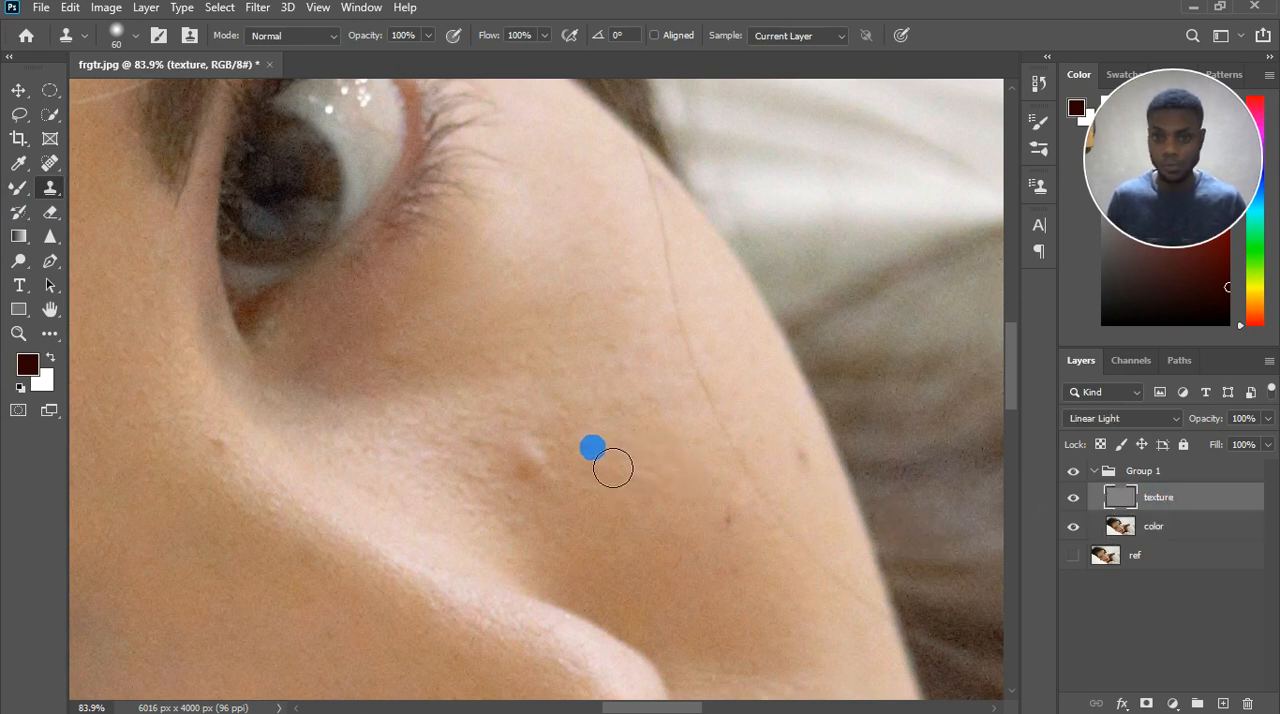
click(1073, 555)
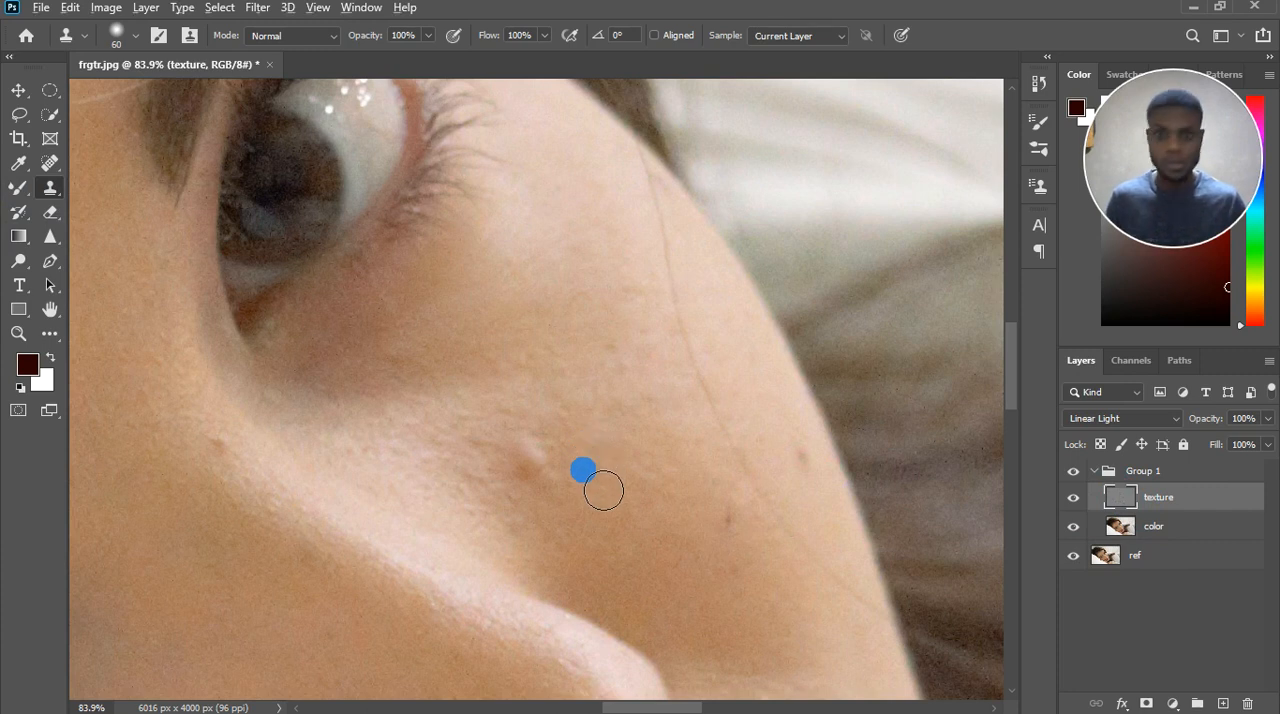
Clone clean skin texture over the raised bump on the cheek beneath the upper eye with the Clone Stamp.
drag(551, 483, 587, 514)
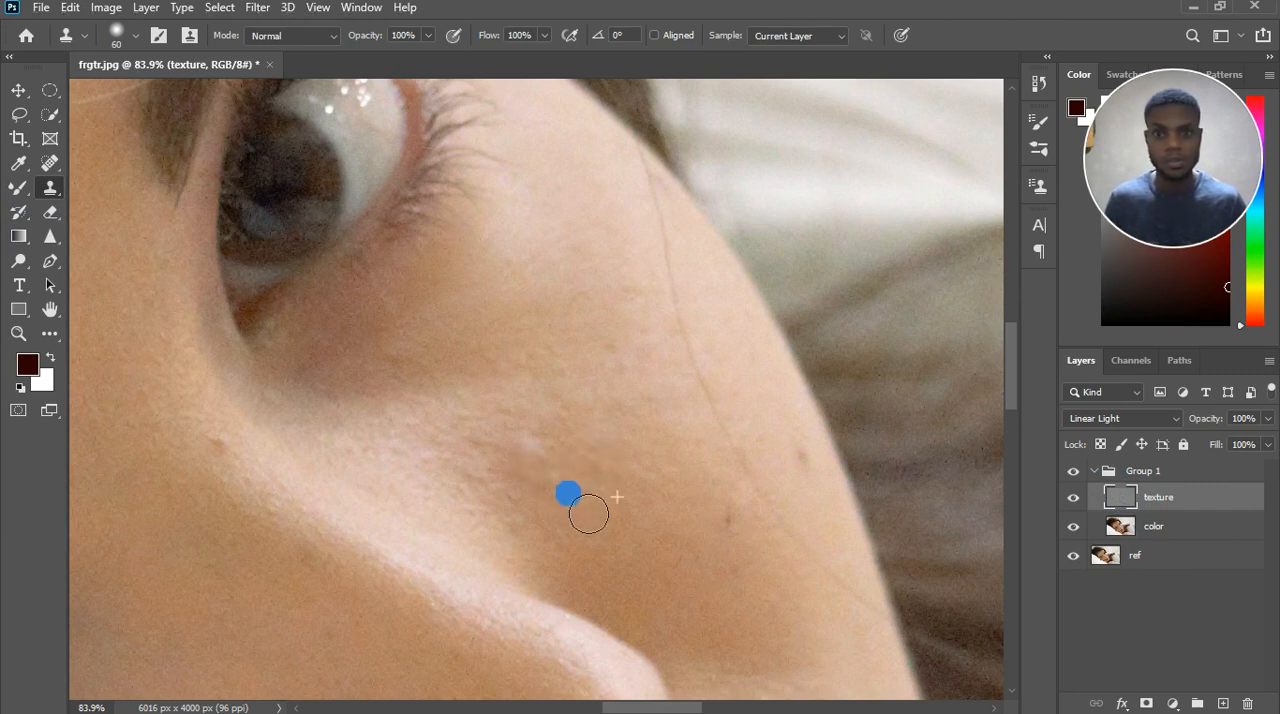
click(564, 475)
click(586, 543)
click(566, 514)
click(531, 506)
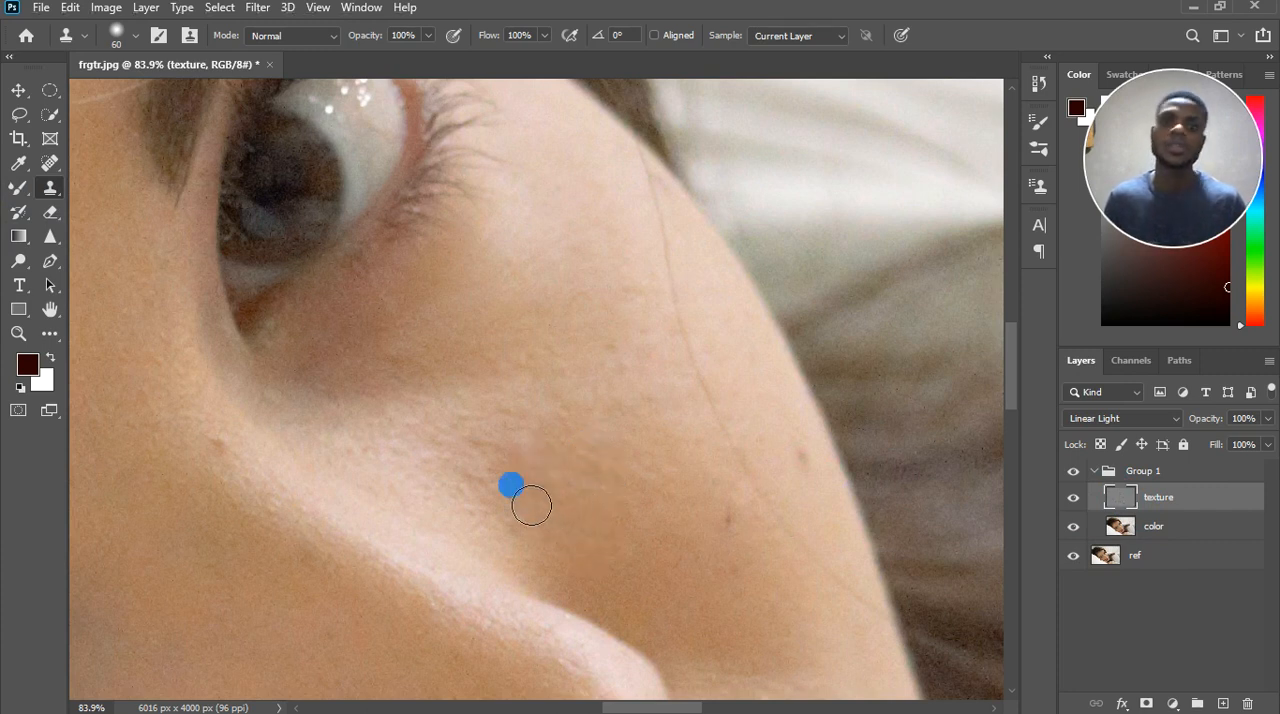
click(578, 495)
drag(578, 495, 592, 491)
Reduce the Clone Stamp brush to 20 px and clone out the small dark spots on the outer cheek.
key(bracketleft)
key(bracketleft)
key(bracketleft)
key(bracketleft)
key(bracketleft)
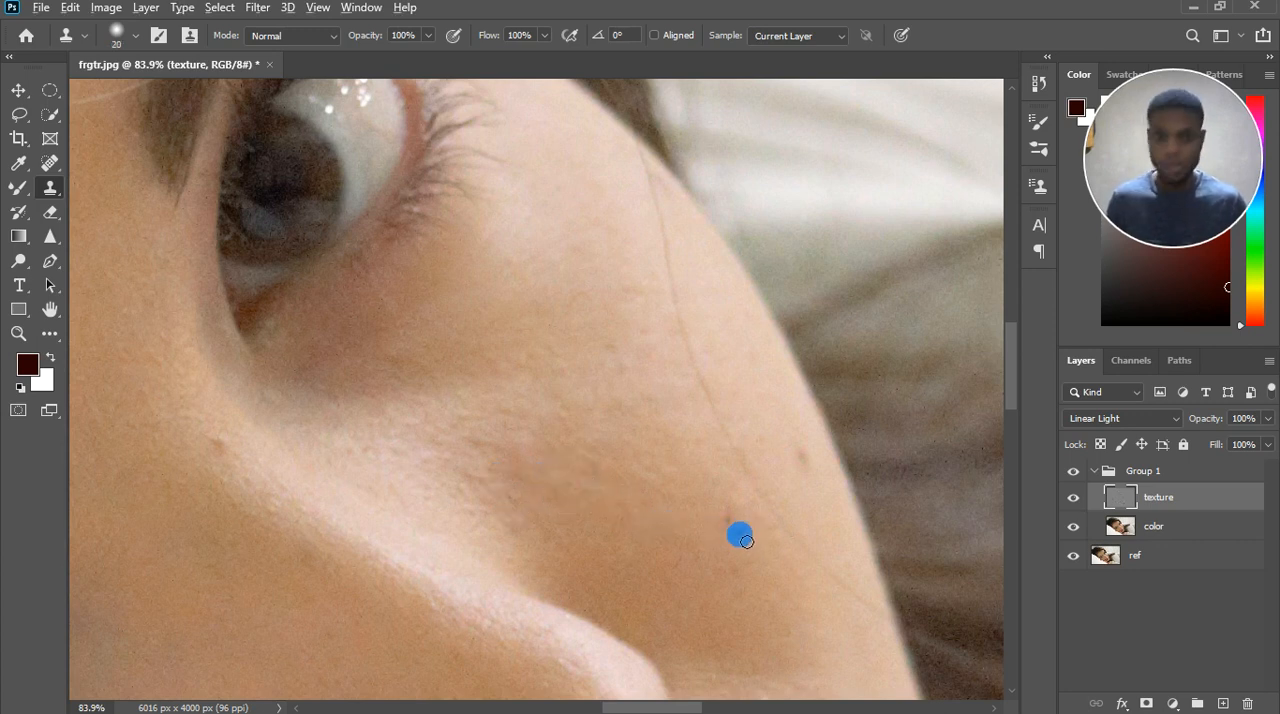
click(740, 536)
drag(738, 511, 770, 566)
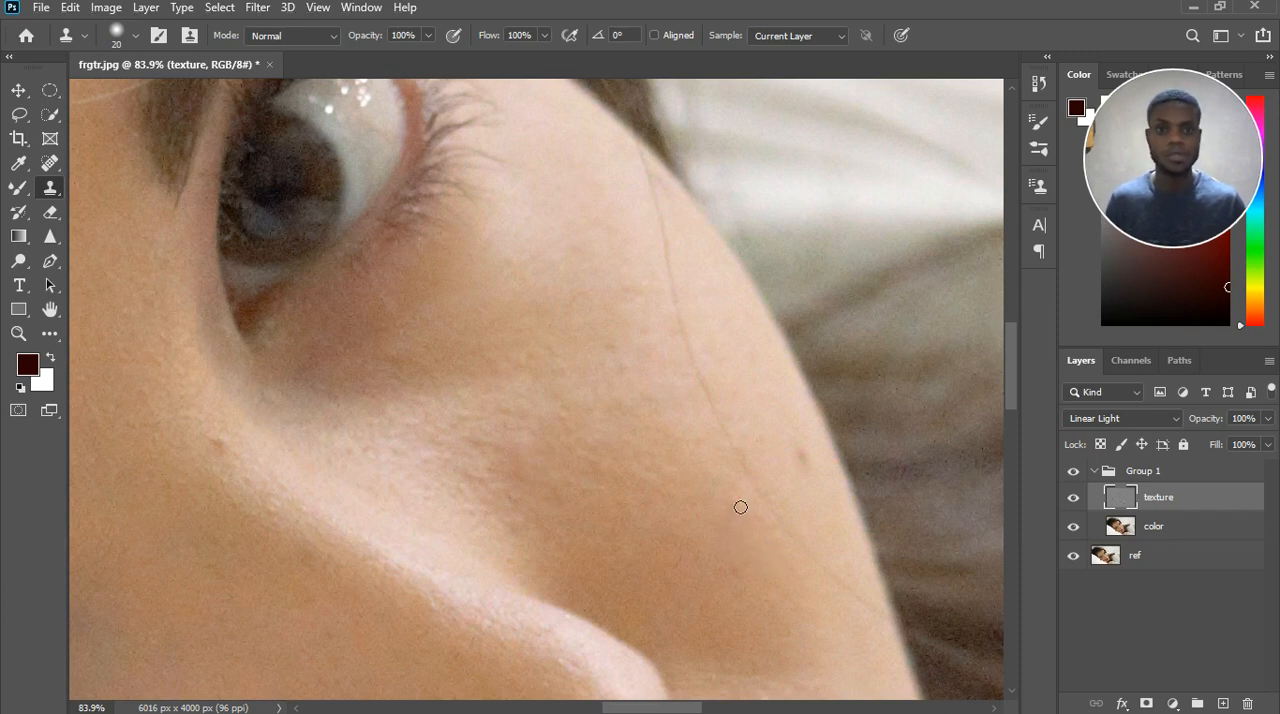
drag(812, 495, 820, 501)
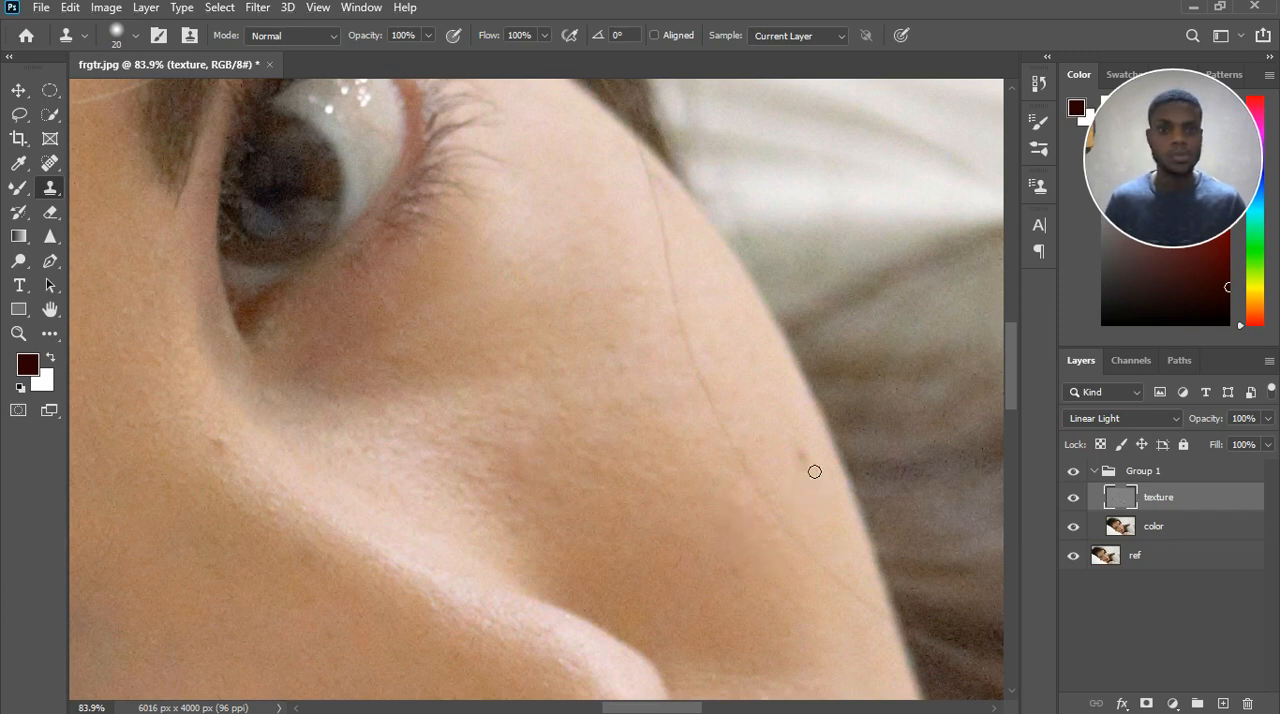
mouse_move(808, 460)
mouse_down()
mouse_move(806, 486)
mouse_move(809, 466)
mouse_up()
Turn on aligned sampling for the Clone Stamp and clone out the long stray hair crossing the outer cheek.
click(653, 279)
drag(653, 279, 652, 240)
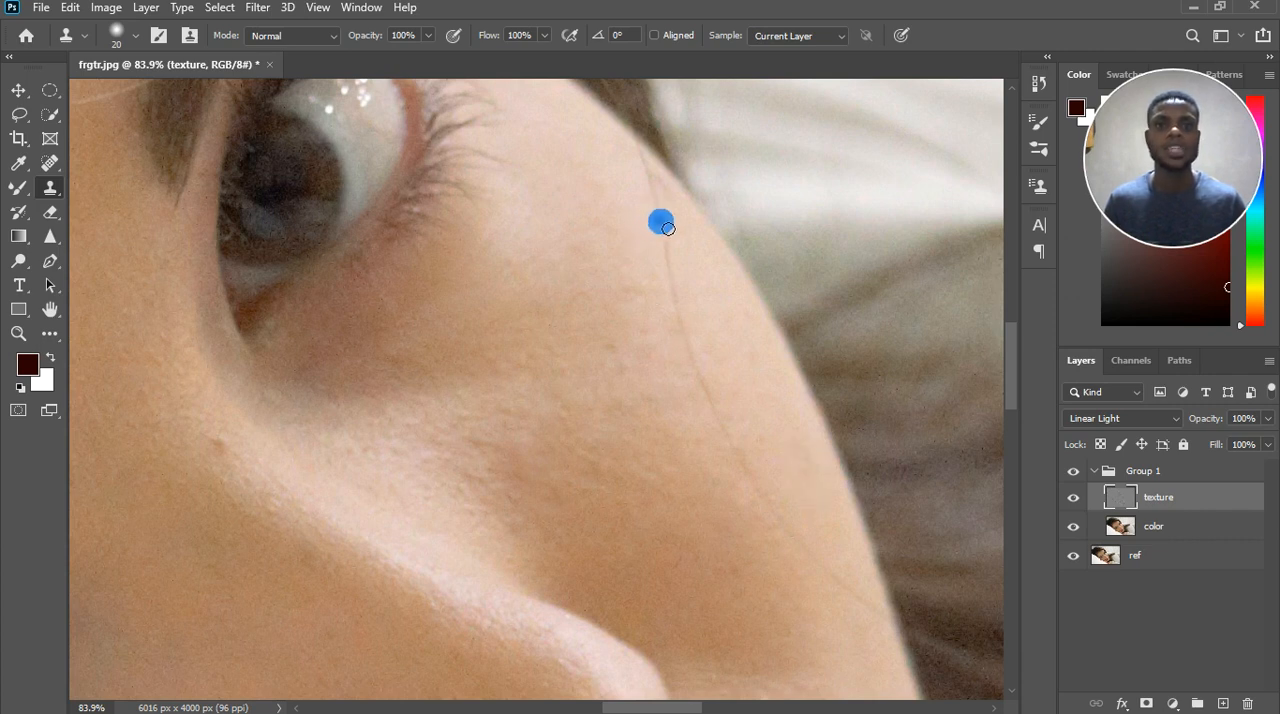
drag(668, 228, 693, 90)
click(654, 35)
drag(650, 178, 655, 232)
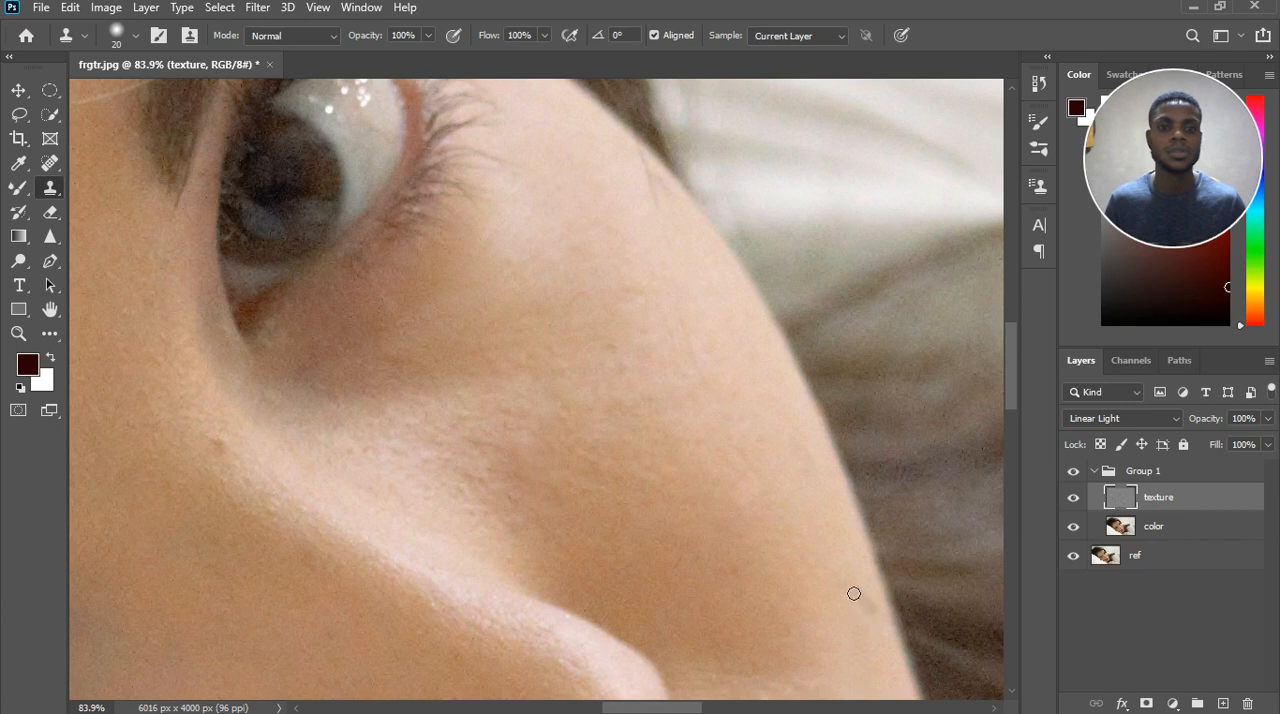
Clone over the remaining traces of the stray hair near the temple and along the lower cheek edge.
click(877, 613)
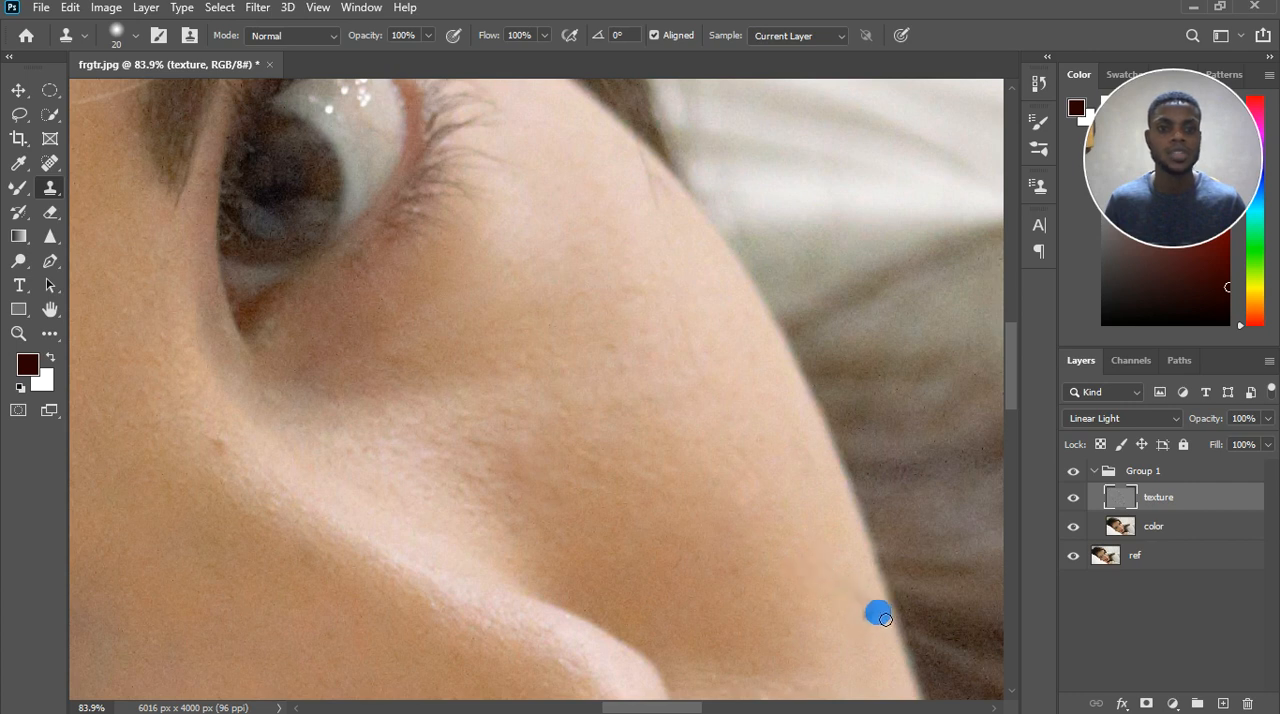
drag(879, 625, 873, 616)
mouse_move(845, 599)
mouse_down()
mouse_move(871, 614)
mouse_move(869, 630)
mouse_move(776, 492)
mouse_up()
click(851, 602)
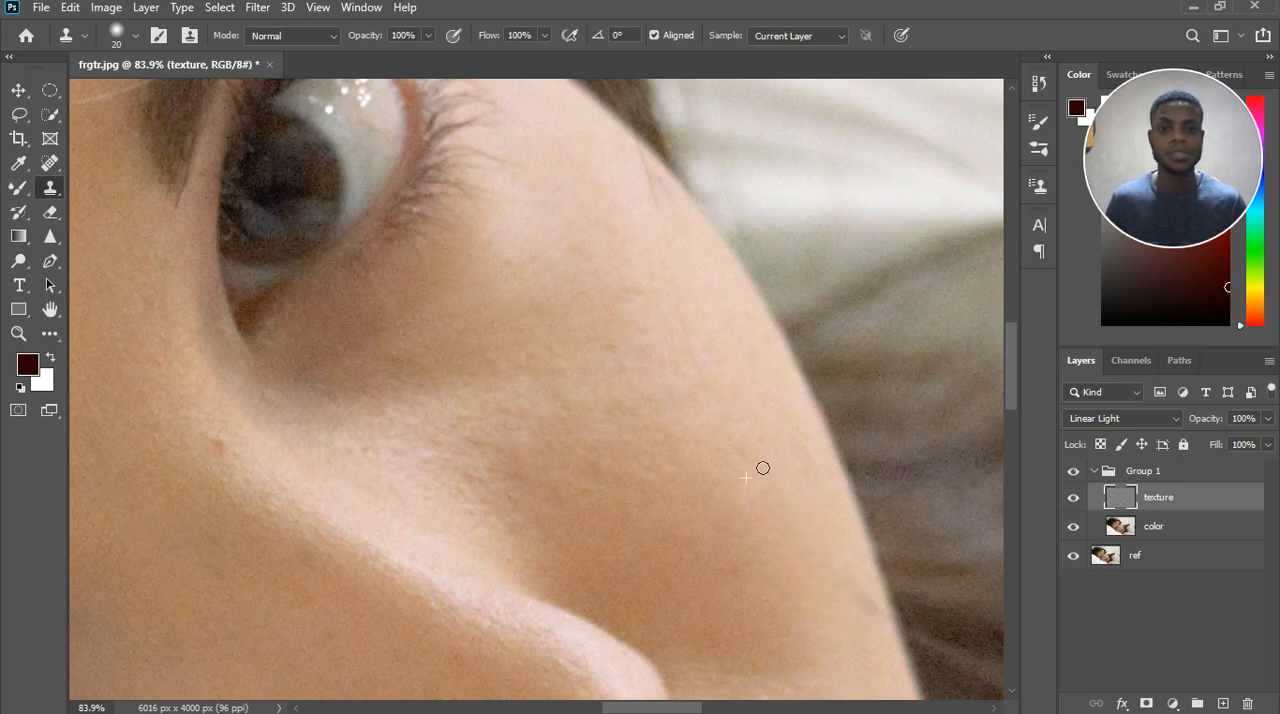
click(712, 393)
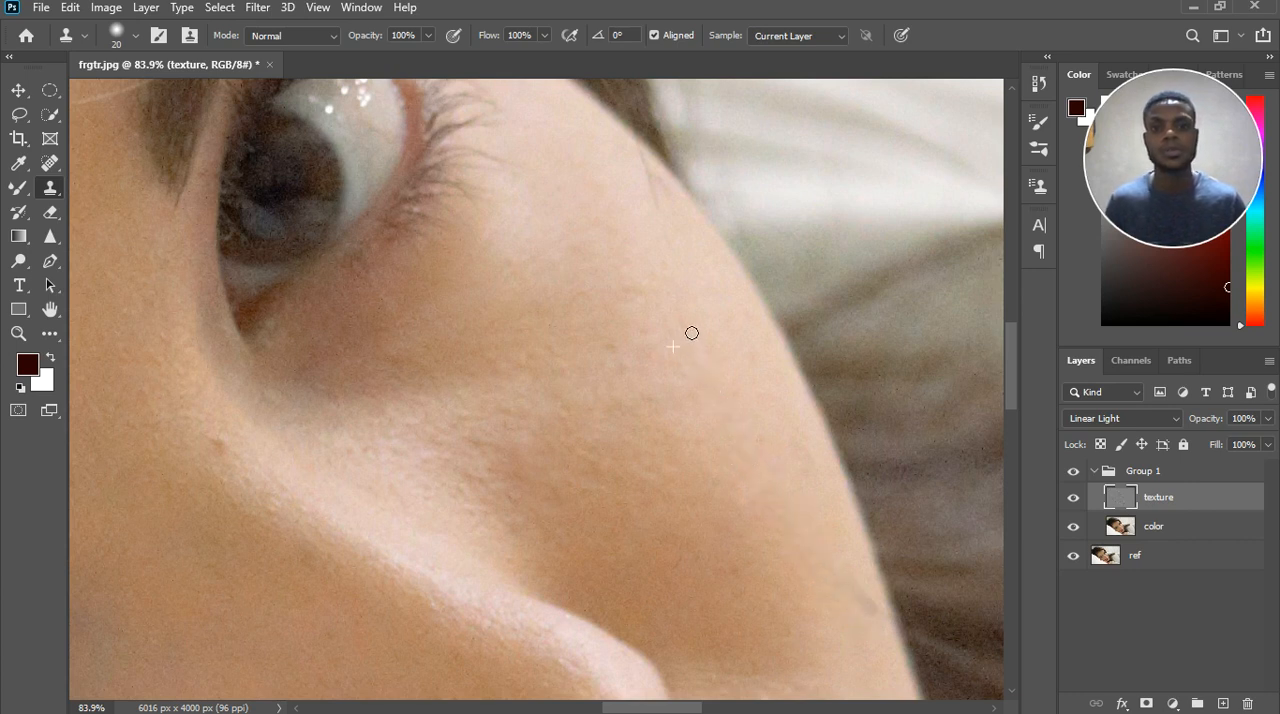
drag(666, 210, 661, 216)
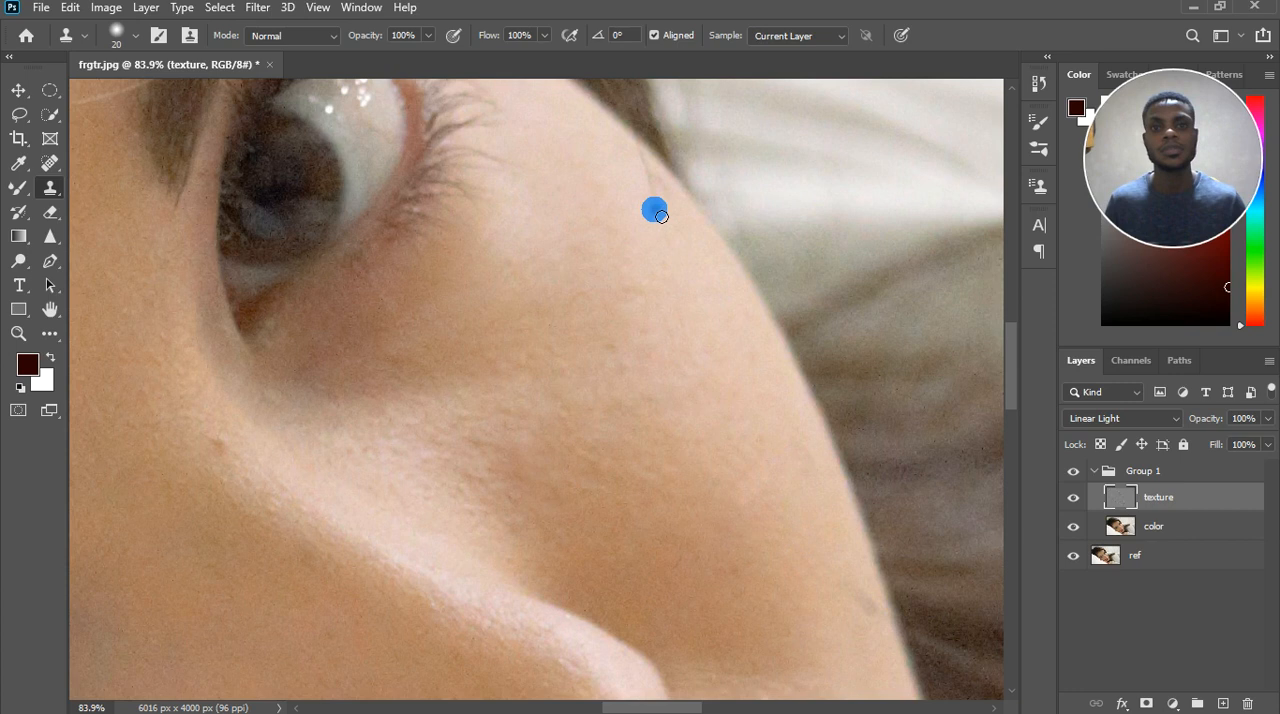
click(645, 162)
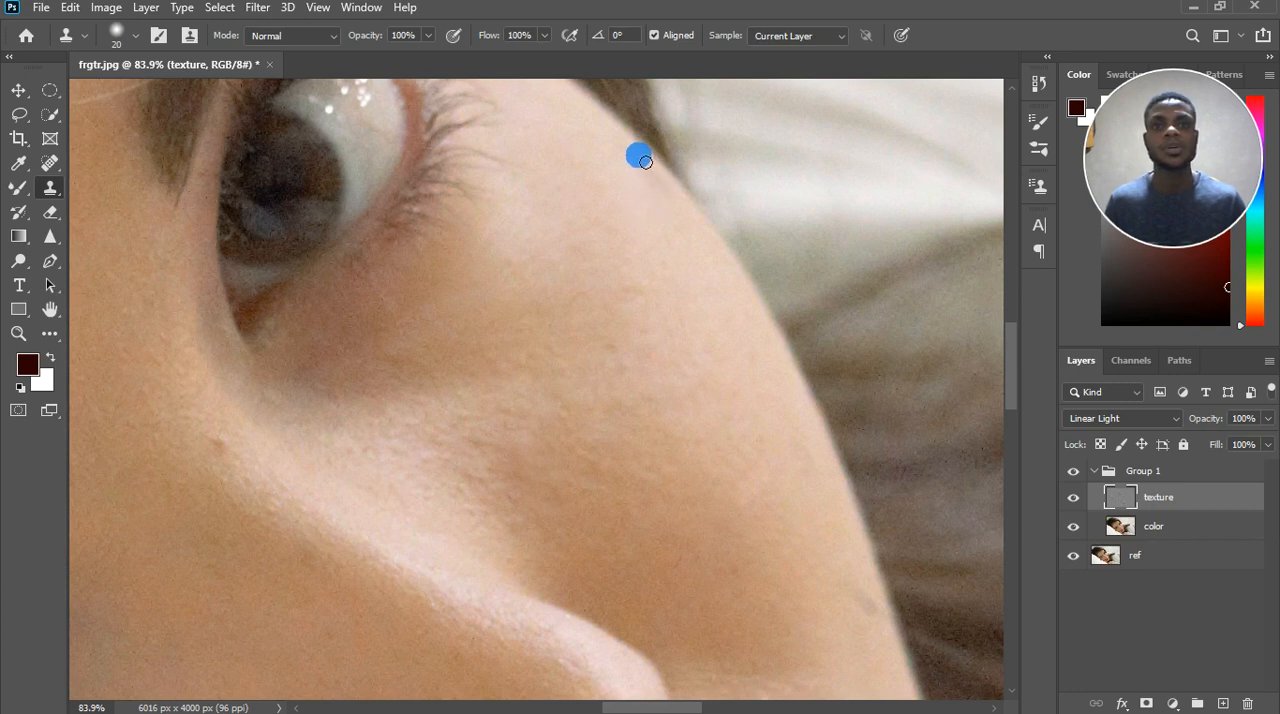
mouse_move(675, 219)
mouse_down()
mouse_move(686, 263)
mouse_move(656, 194)
mouse_move(664, 175)
mouse_move(796, 516)
mouse_move(869, 604)
mouse_move(874, 647)
mouse_move(877, 617)
mouse_move(861, 601)
mouse_move(883, 627)
mouse_move(874, 647)
mouse_move(847, 614)
mouse_move(851, 646)
mouse_up()
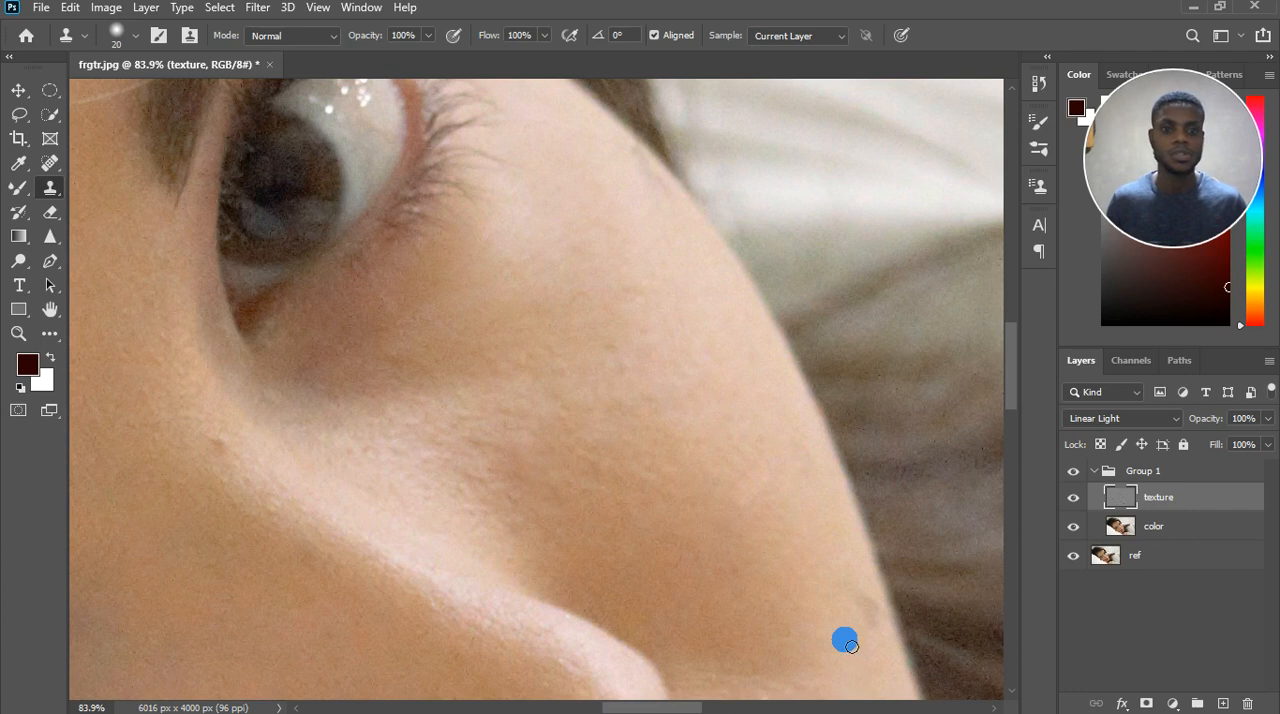
mouse_move(851, 647)
mouse_down()
mouse_move(956, 577)
mouse_move(939, 613)
mouse_move(889, 597)
mouse_move(861, 622)
mouse_move(813, 613)
mouse_up()
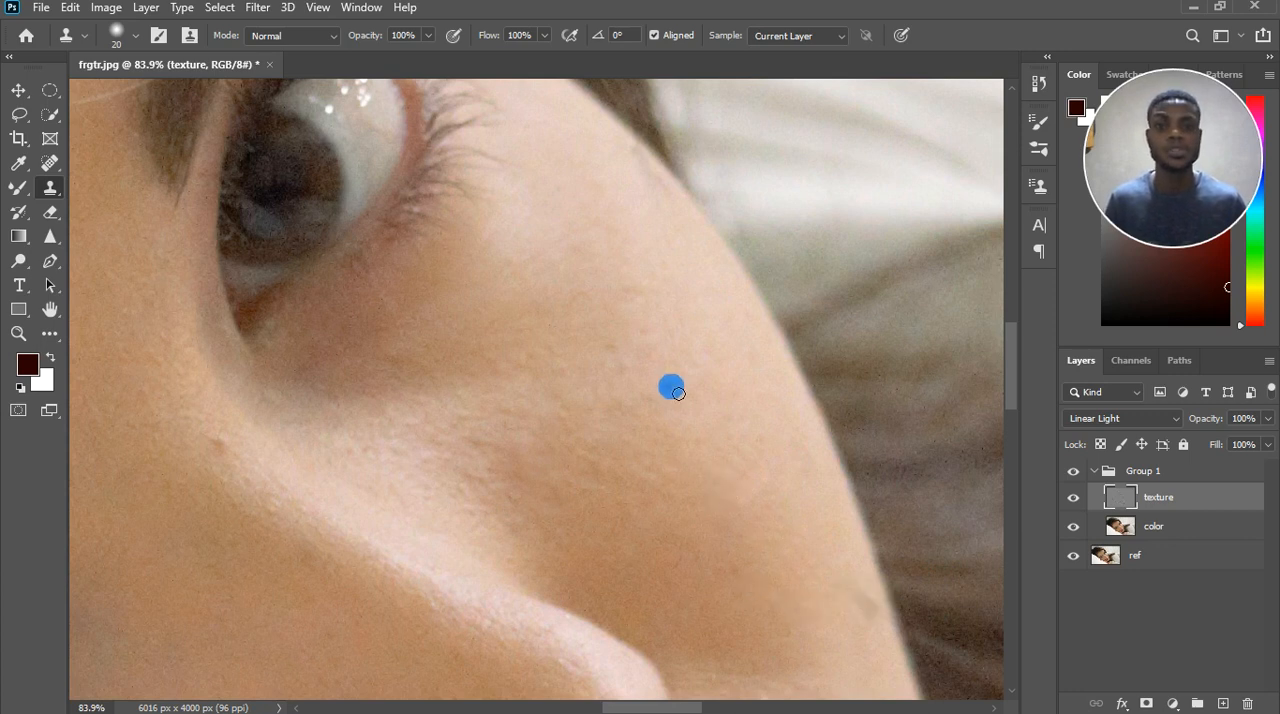
Blend the smudge at the lower cheek edge on the texture layer with the Mixer Brush, reducing its size to 45 px.
click(1158, 538)
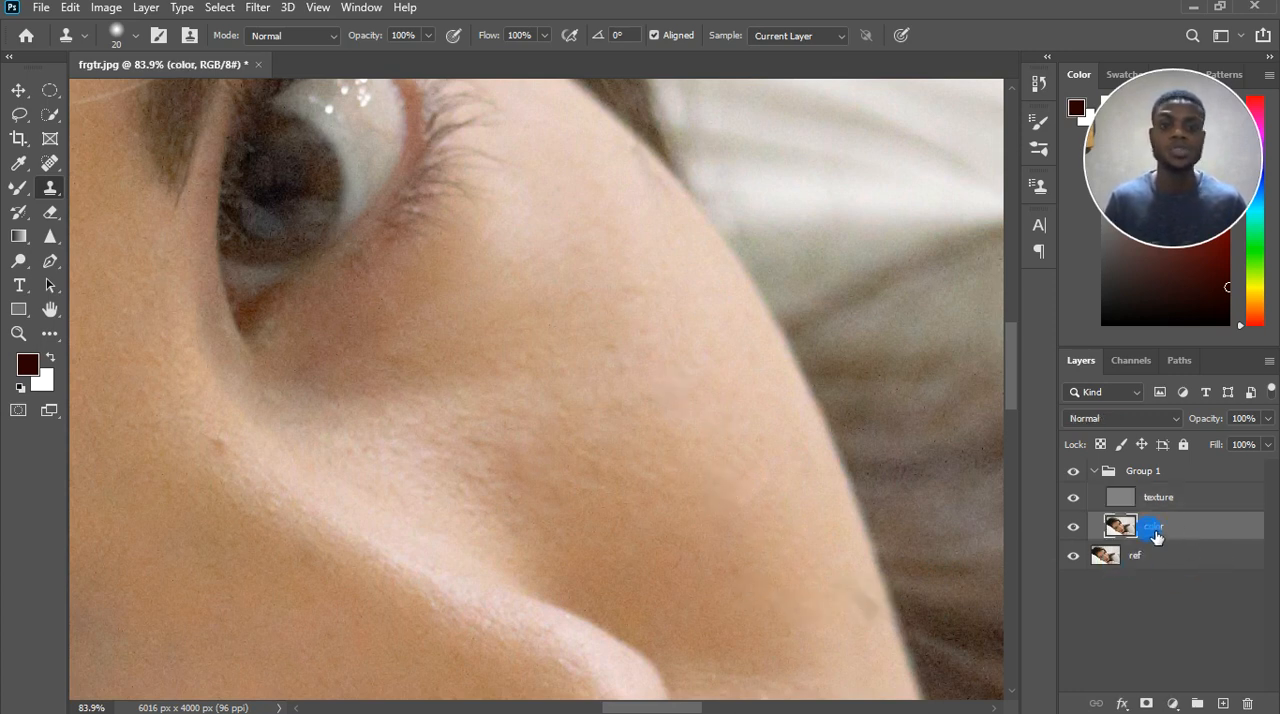
click(1130, 500)
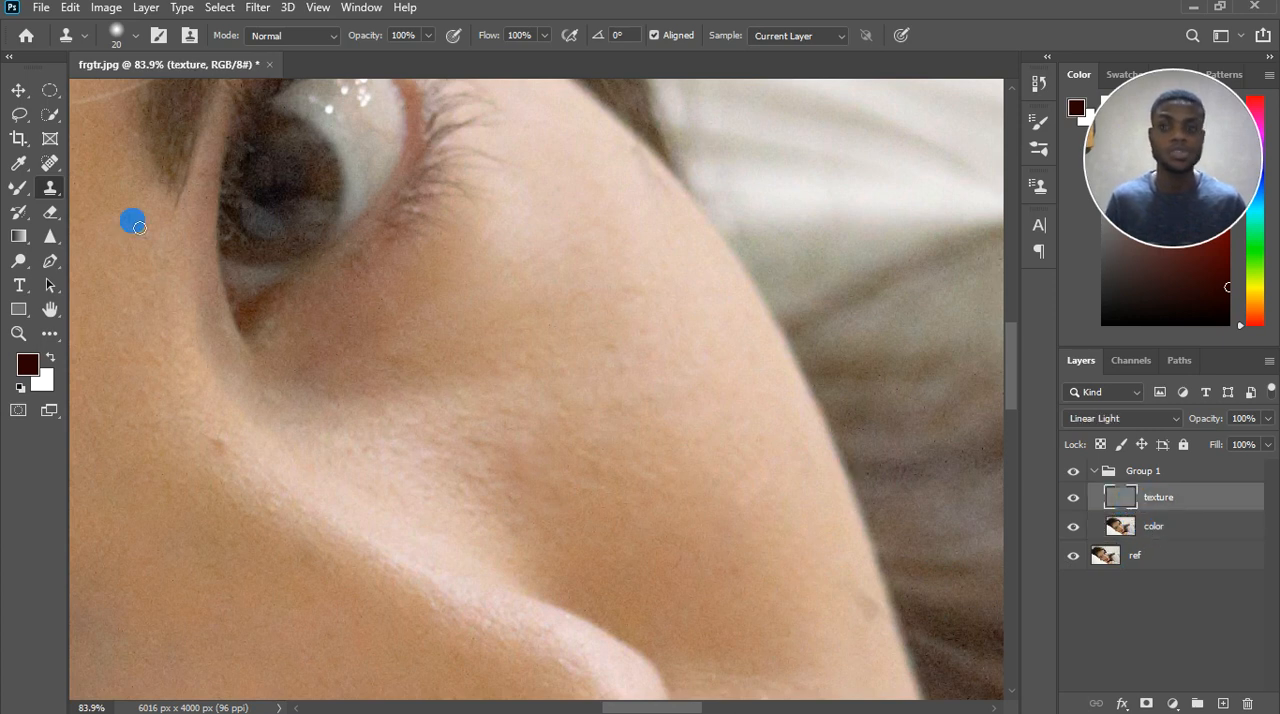
click(18, 192)
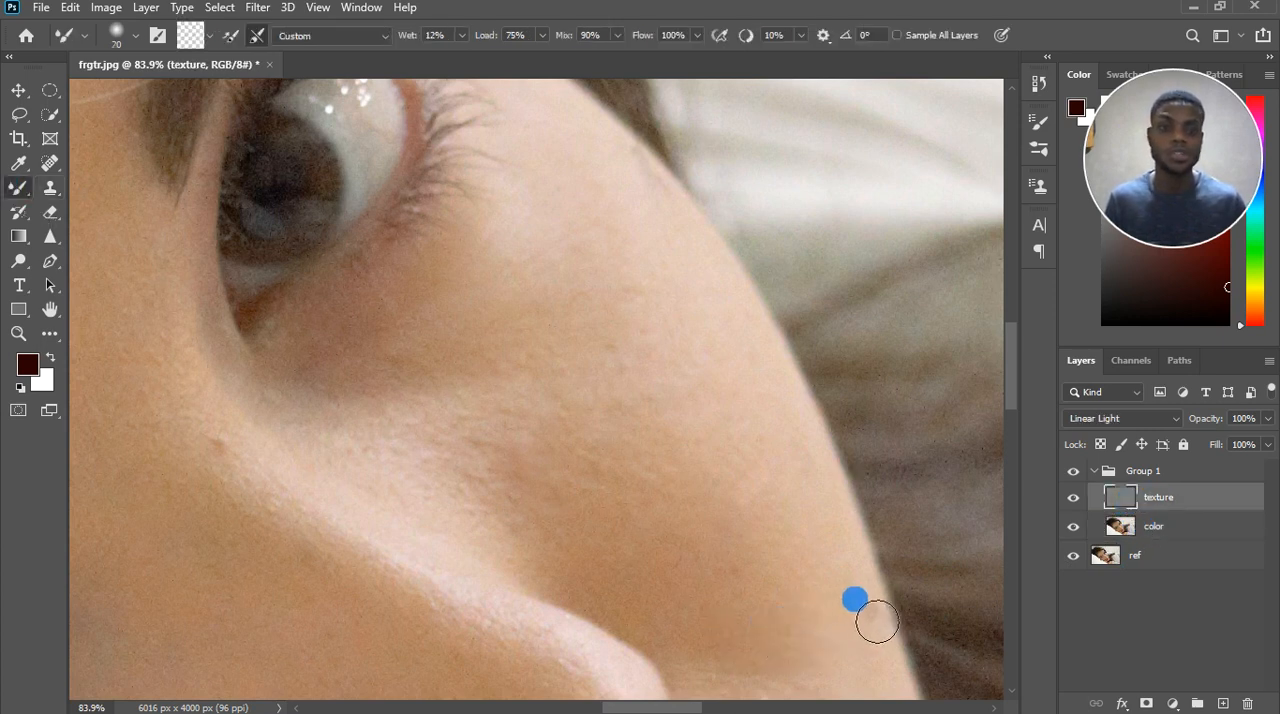
drag(876, 627, 877, 611)
key([)
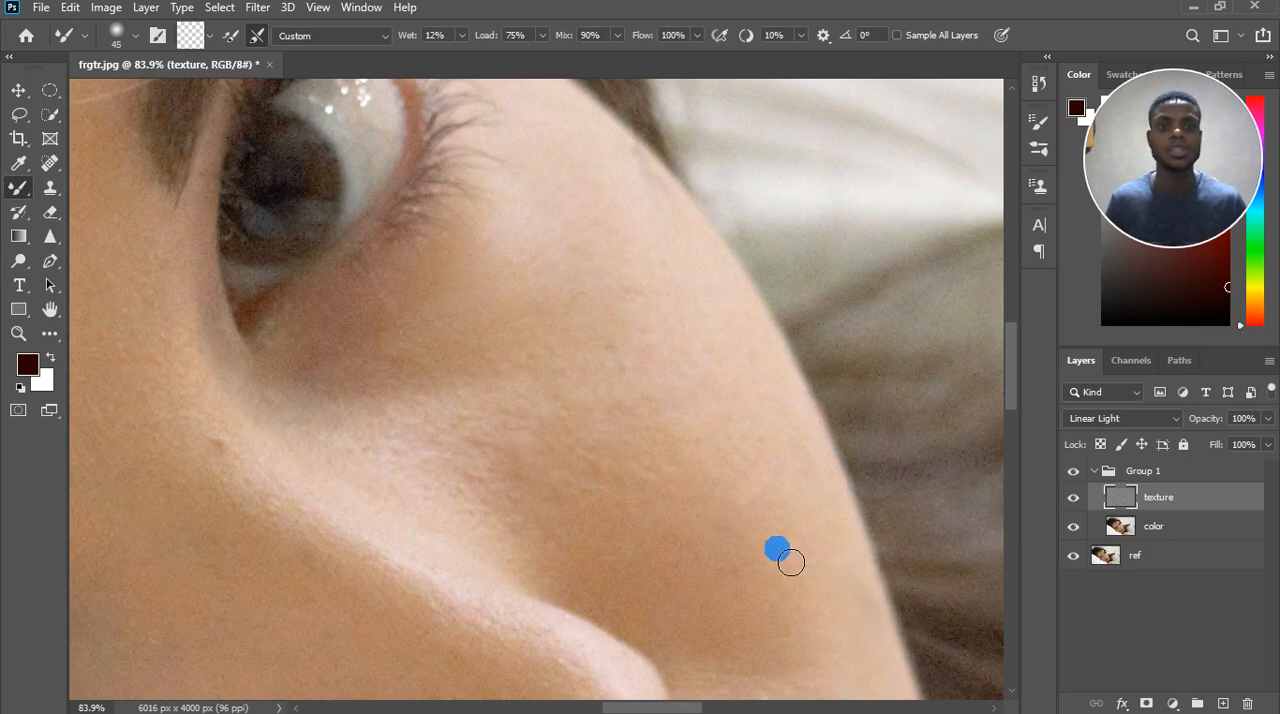
Clone out the raised mole between the nose tip and the cheek edge using the Clone Stamp on the texture layer.
scroll(794, 556, down, 3)
scroll(680, 240, up, 4)
scroll(720, 290, up, 1)
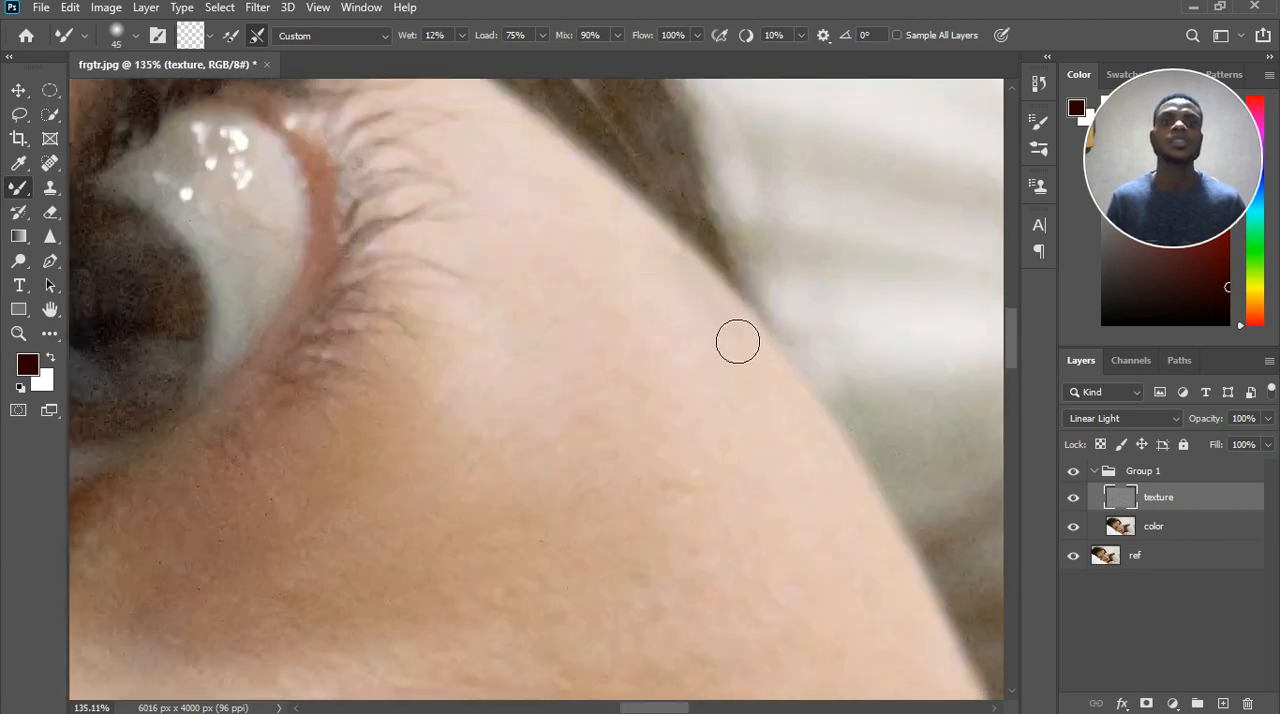
scroll(742, 372, down, 15)
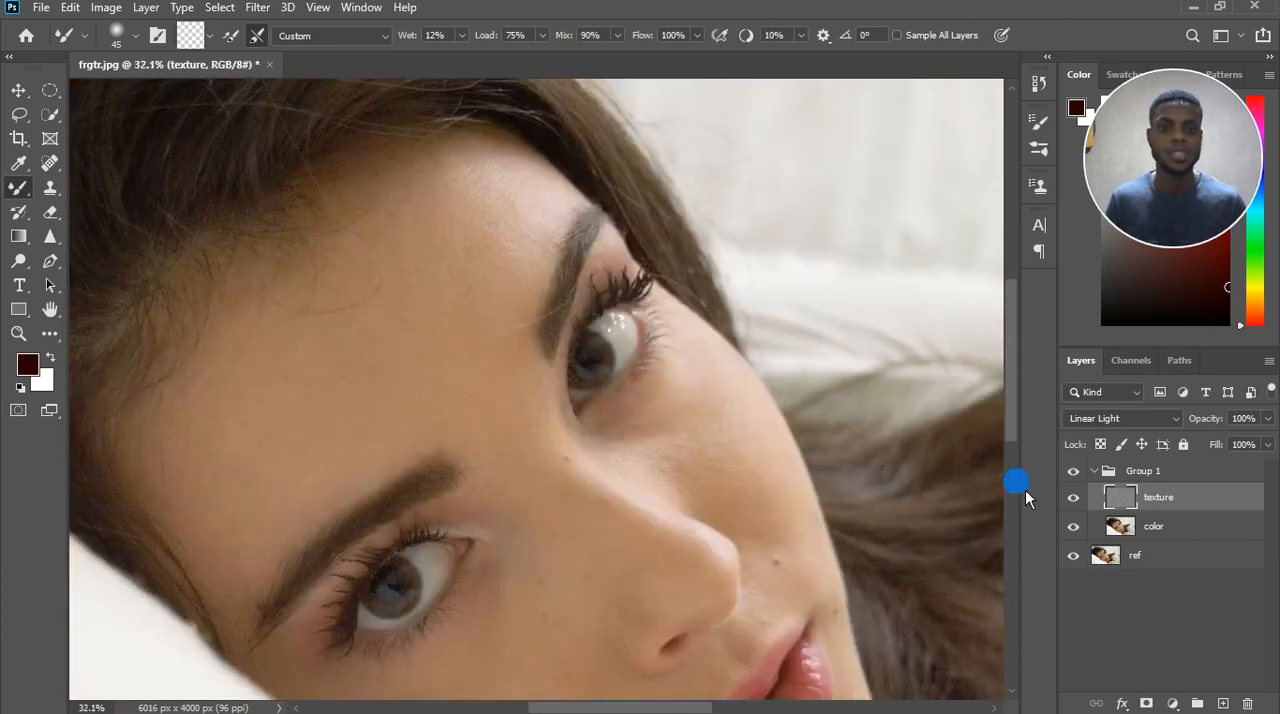
scroll(779, 494, down, 6)
scroll(818, 643, up, 7)
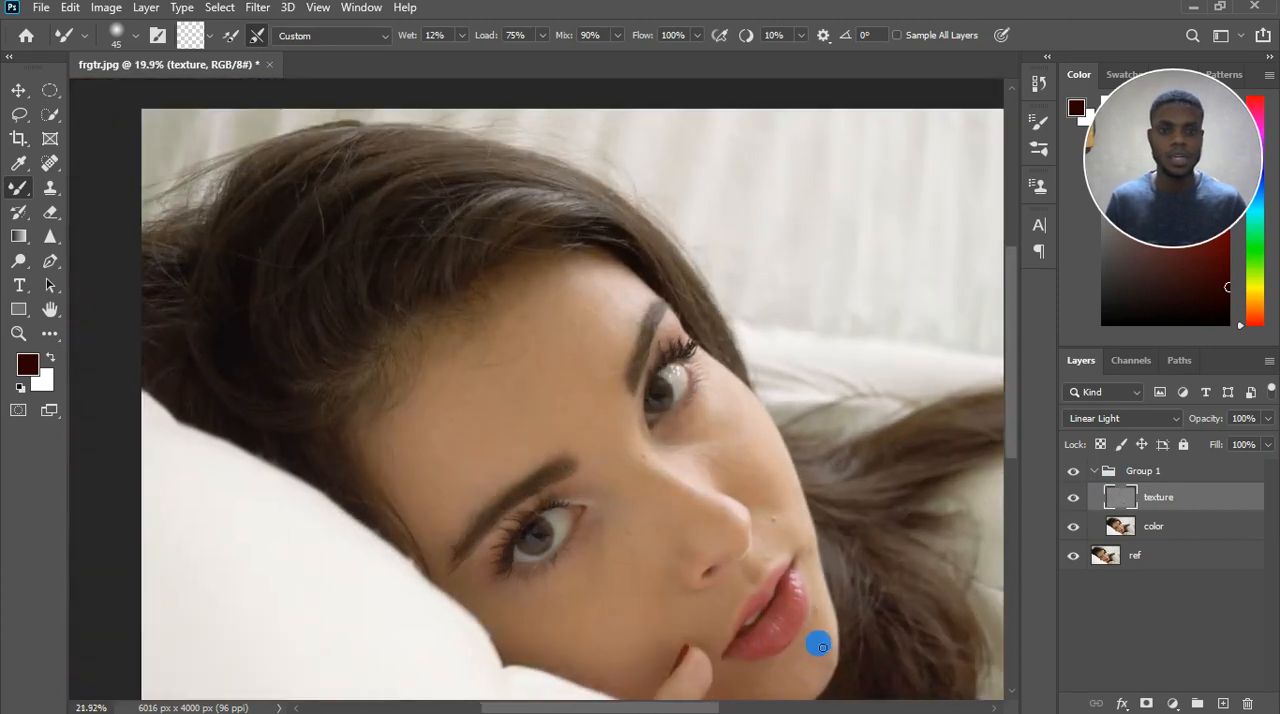
scroll(766, 498, up, 8)
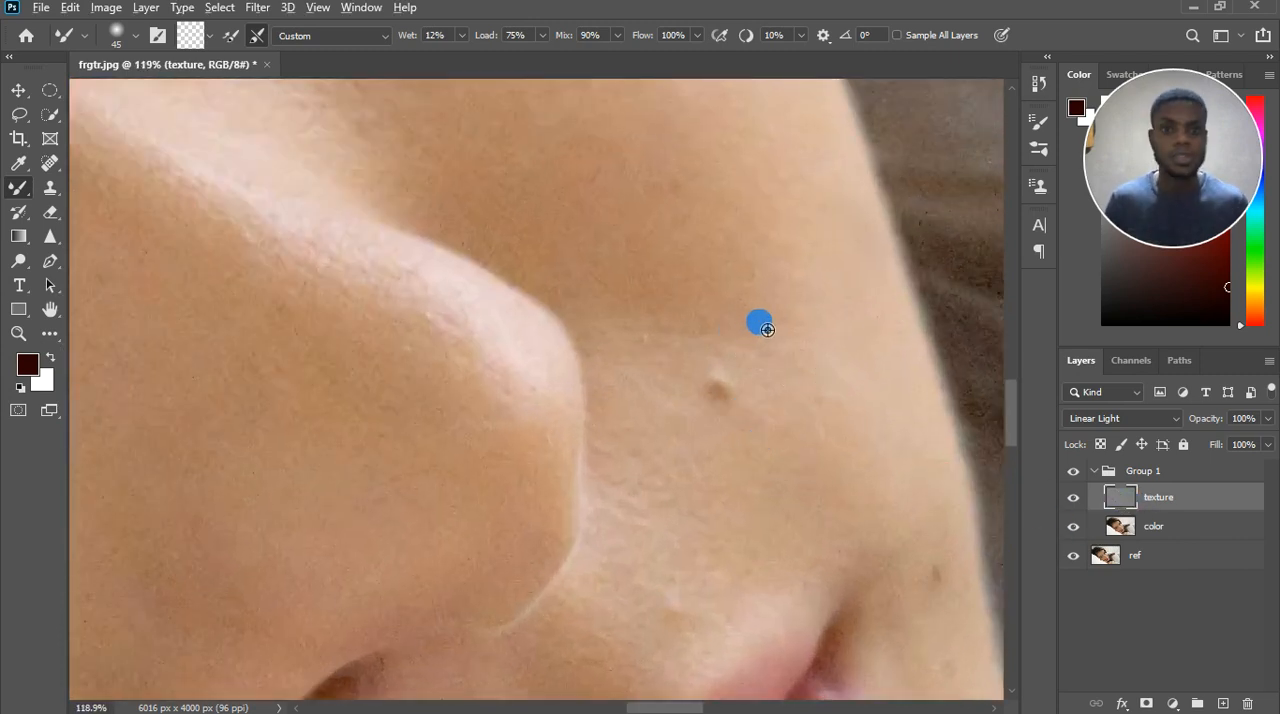
click(50, 187)
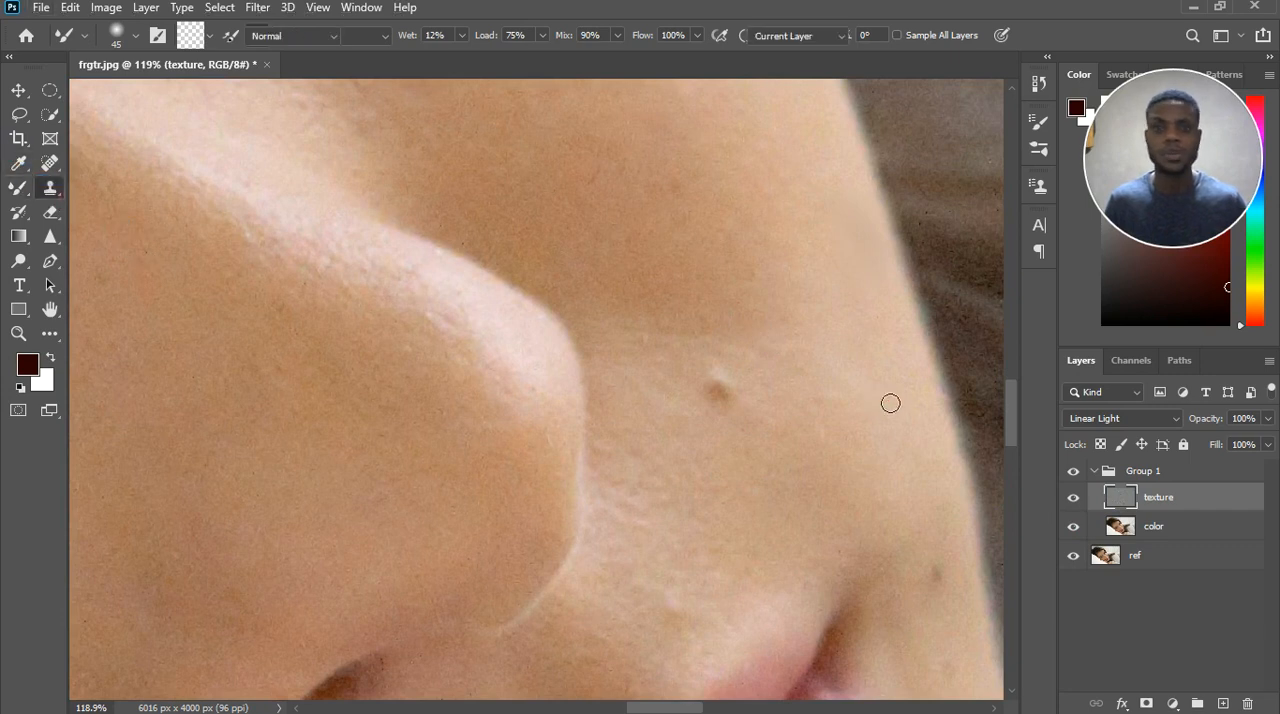
click(716, 390)
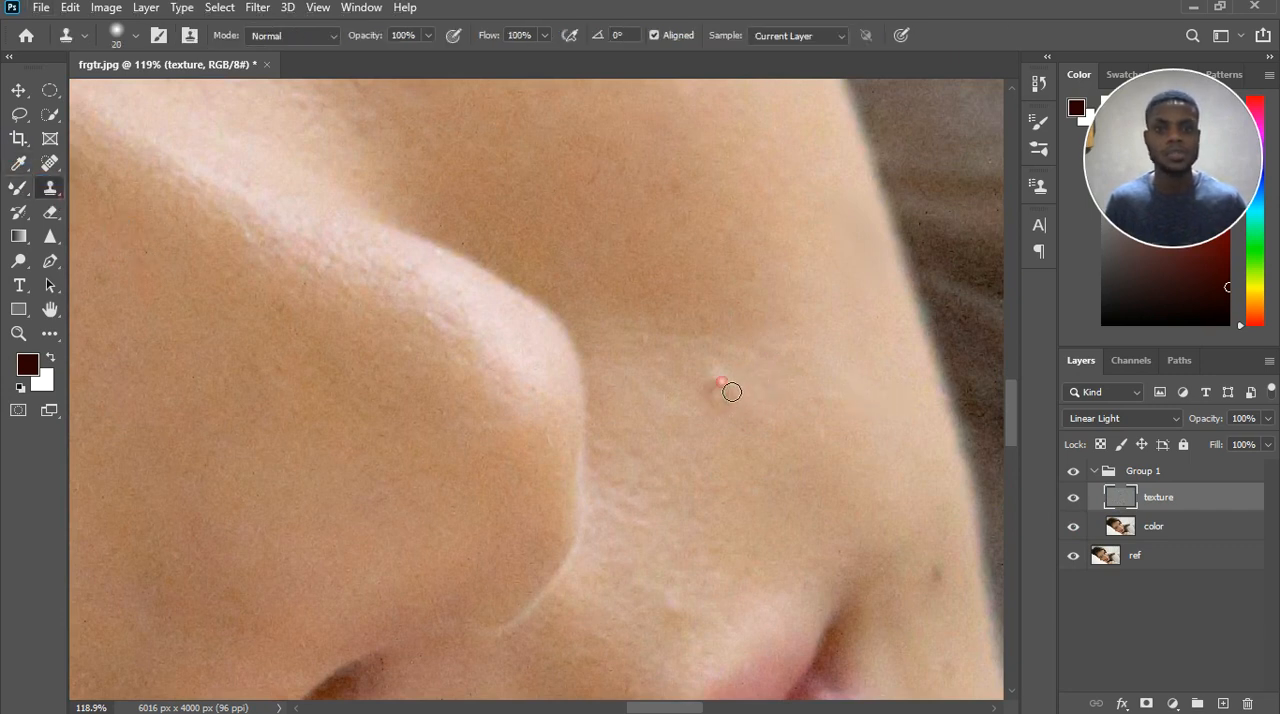
click(726, 404)
click(716, 391)
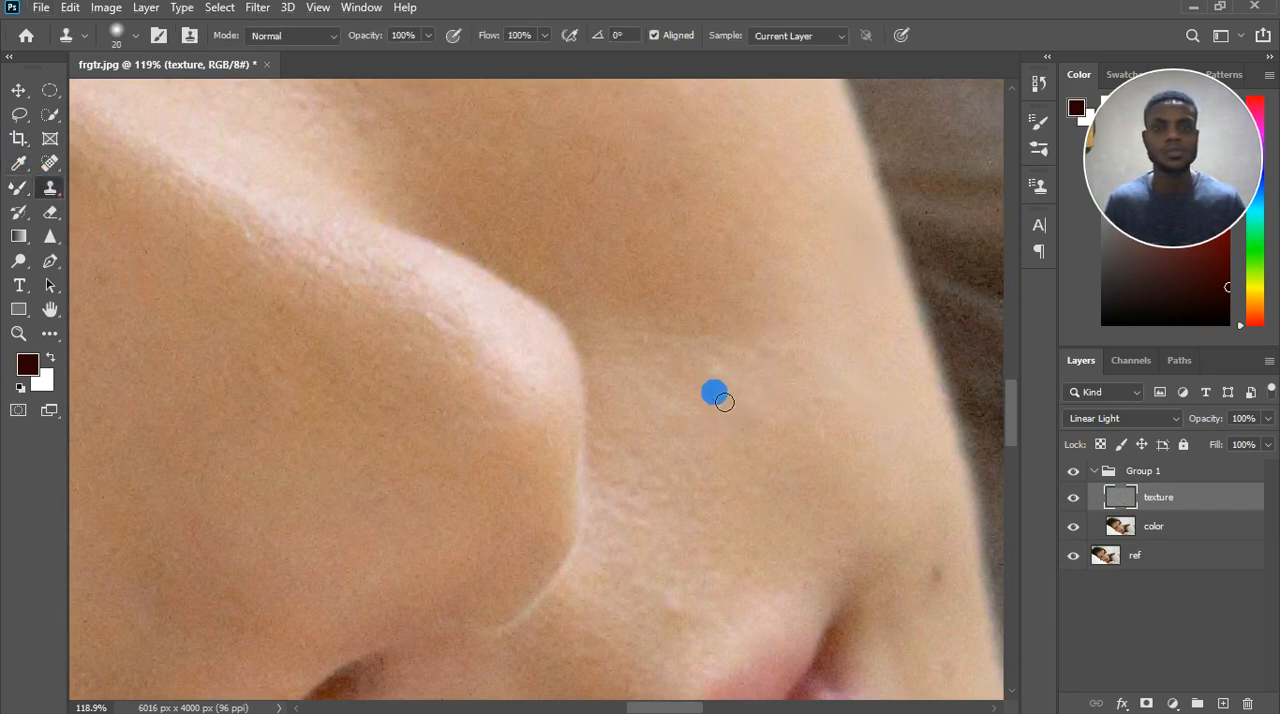
Resample nearby skin and even out the texture around the removed mole beside the nose.
click(766, 371)
click(738, 392)
click(713, 404)
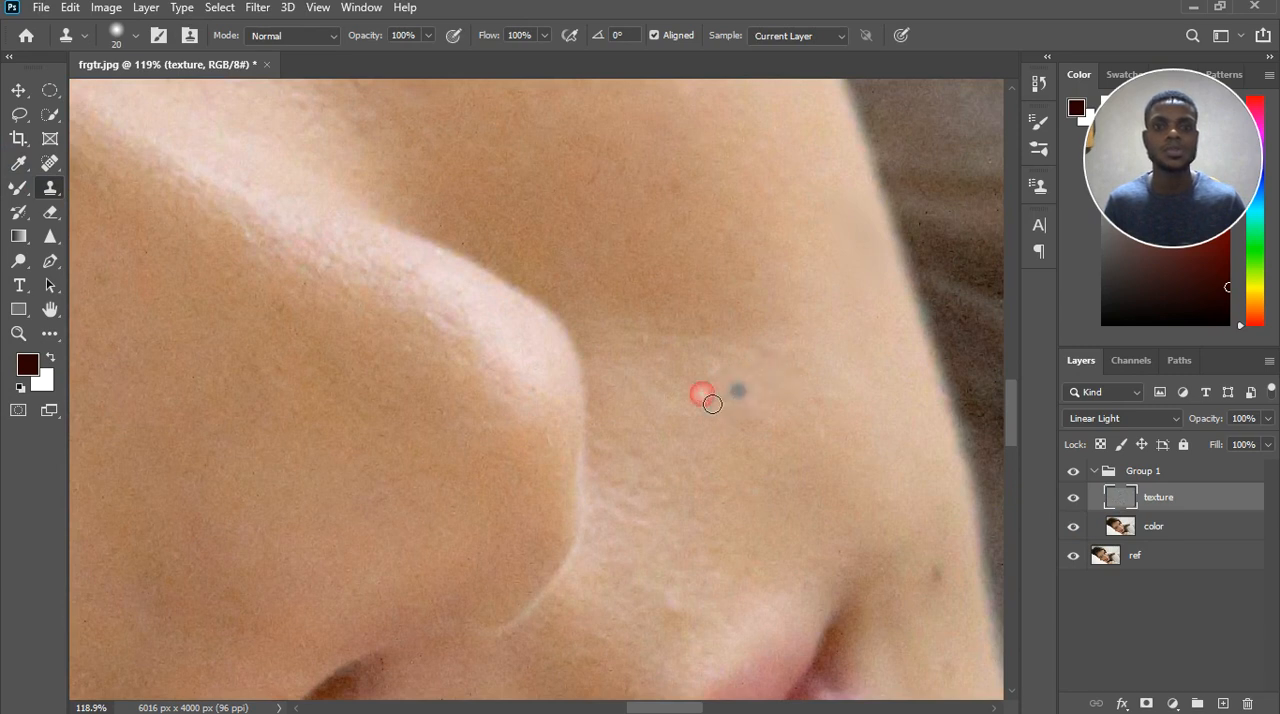
click(744, 455)
click(693, 427)
click(651, 348)
click(784, 385)
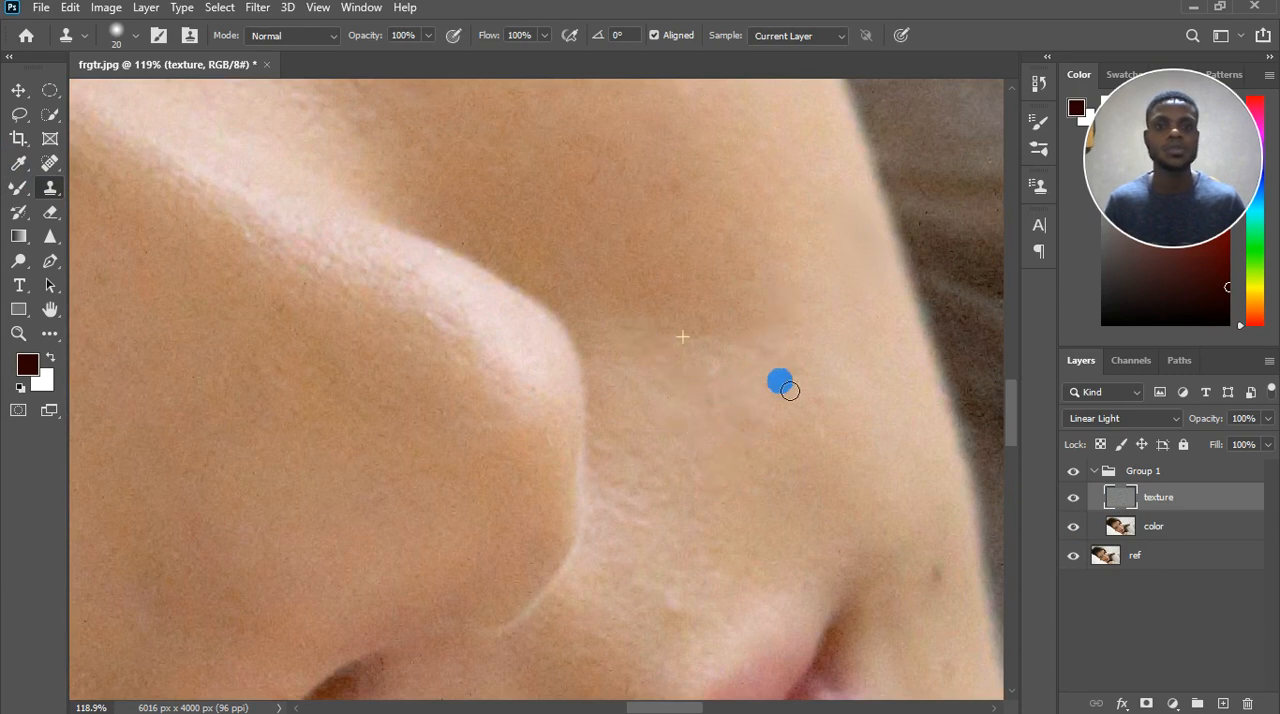
Clone out the dark spots beside the corner of the mouth.
click(873, 501)
click(921, 558)
click(940, 615)
click(945, 585)
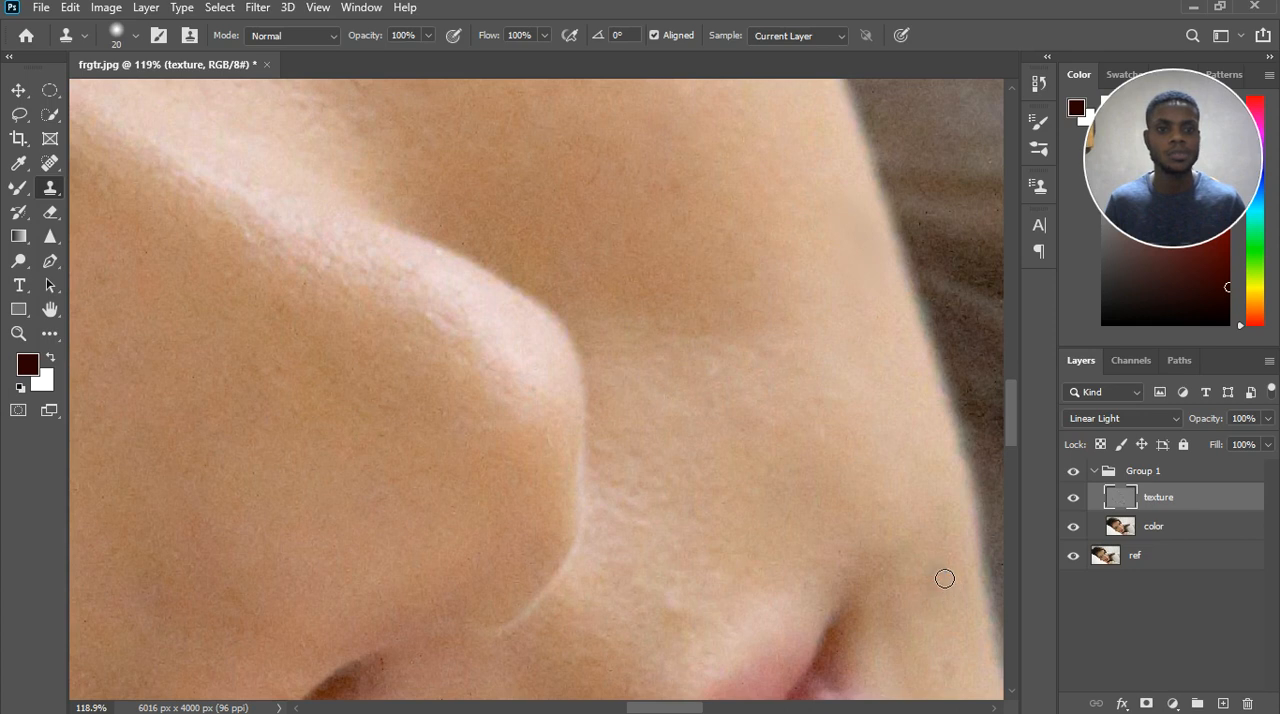
click(941, 648)
click(945, 668)
Clone clean skin texture over the small blemishes between the nose and the upper lip.
click(738, 534)
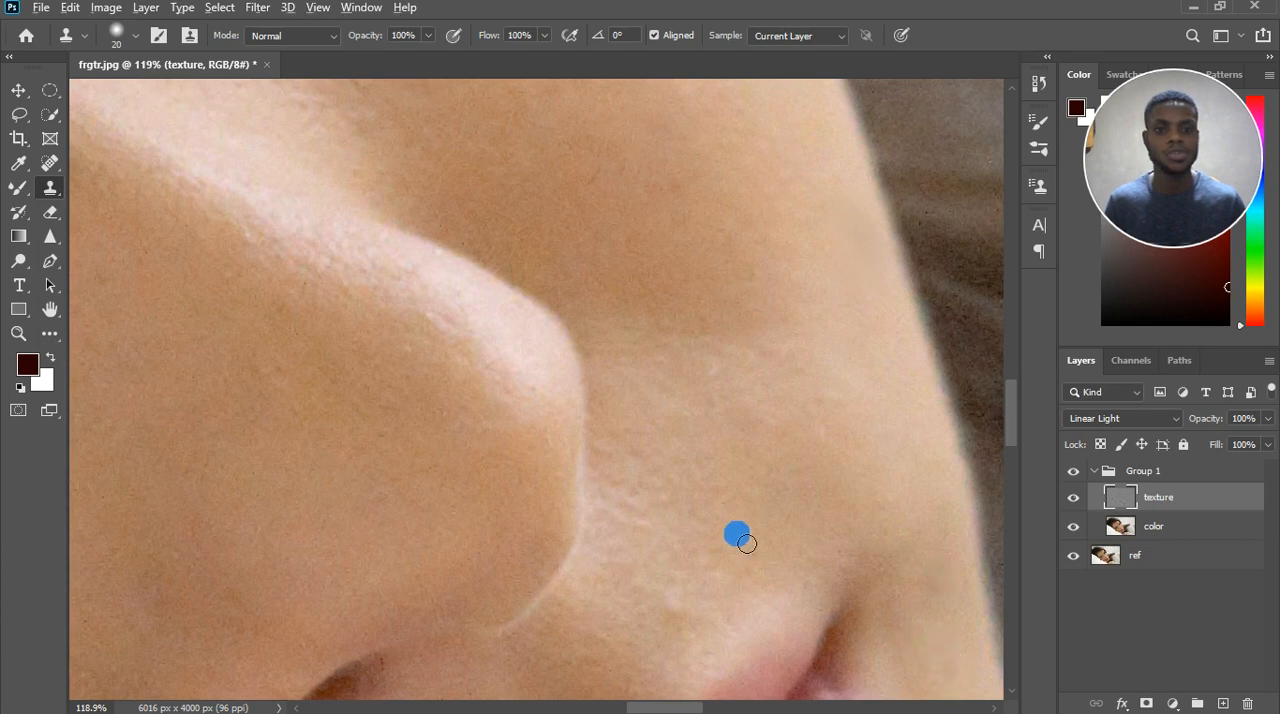
click(674, 468)
click(682, 618)
scroll(684, 622, down, 3)
click(677, 629)
scroll(680, 630, up, 3)
click(678, 606)
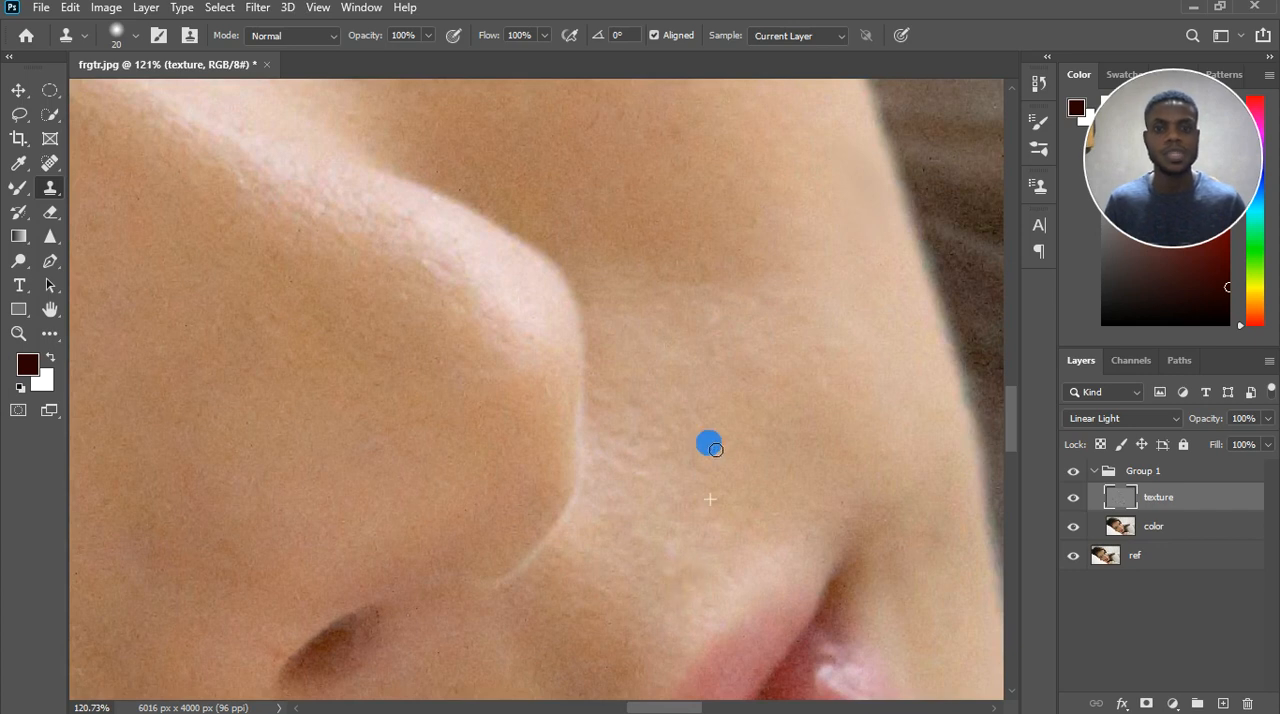
scroll(709, 437, down, 5)
scroll(724, 411, down, 3)
scroll(766, 543, up, 1)
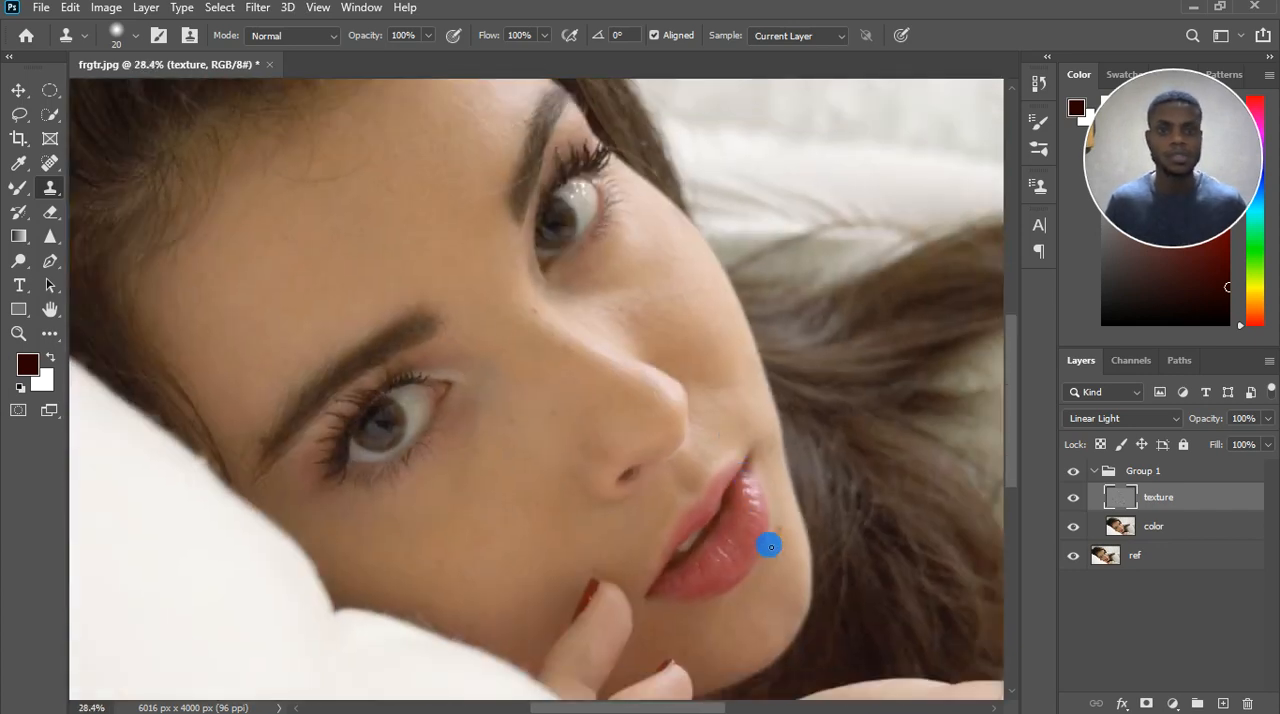
Clone out the dark spot on the skin beside the lower lip.
scroll(784, 556, up, 2)
scroll(790, 520, up, 4)
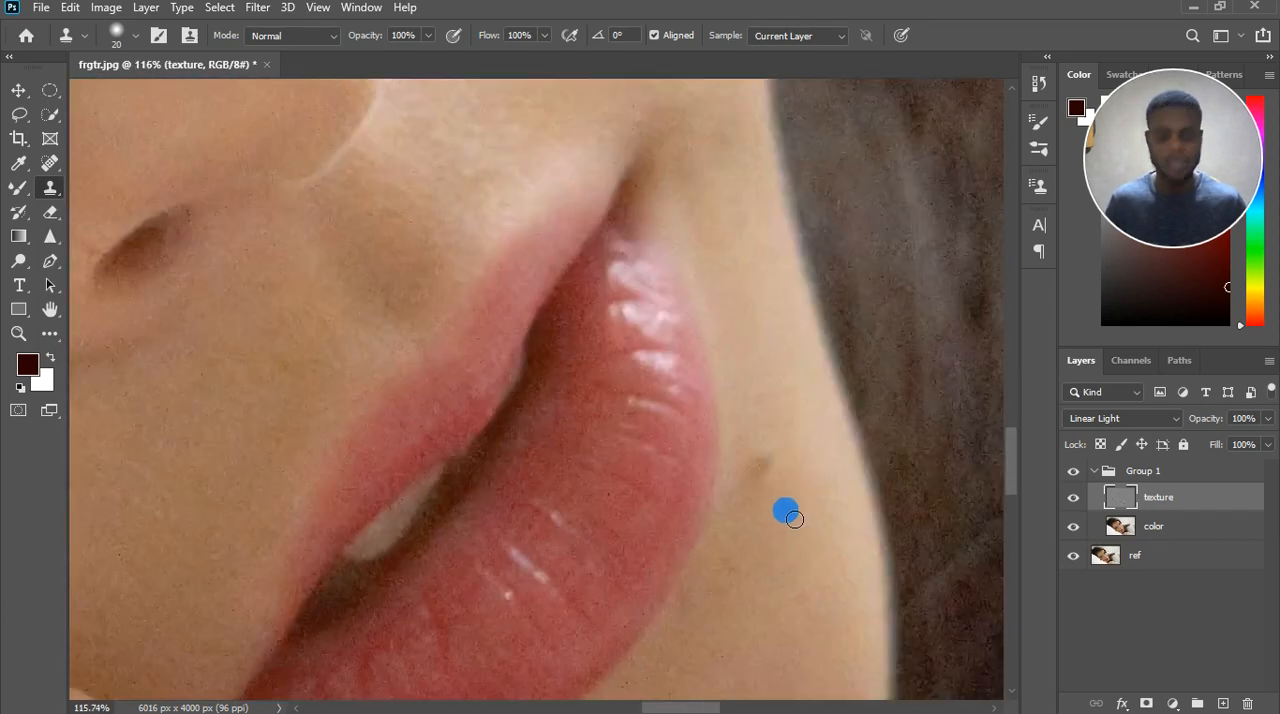
click(762, 466)
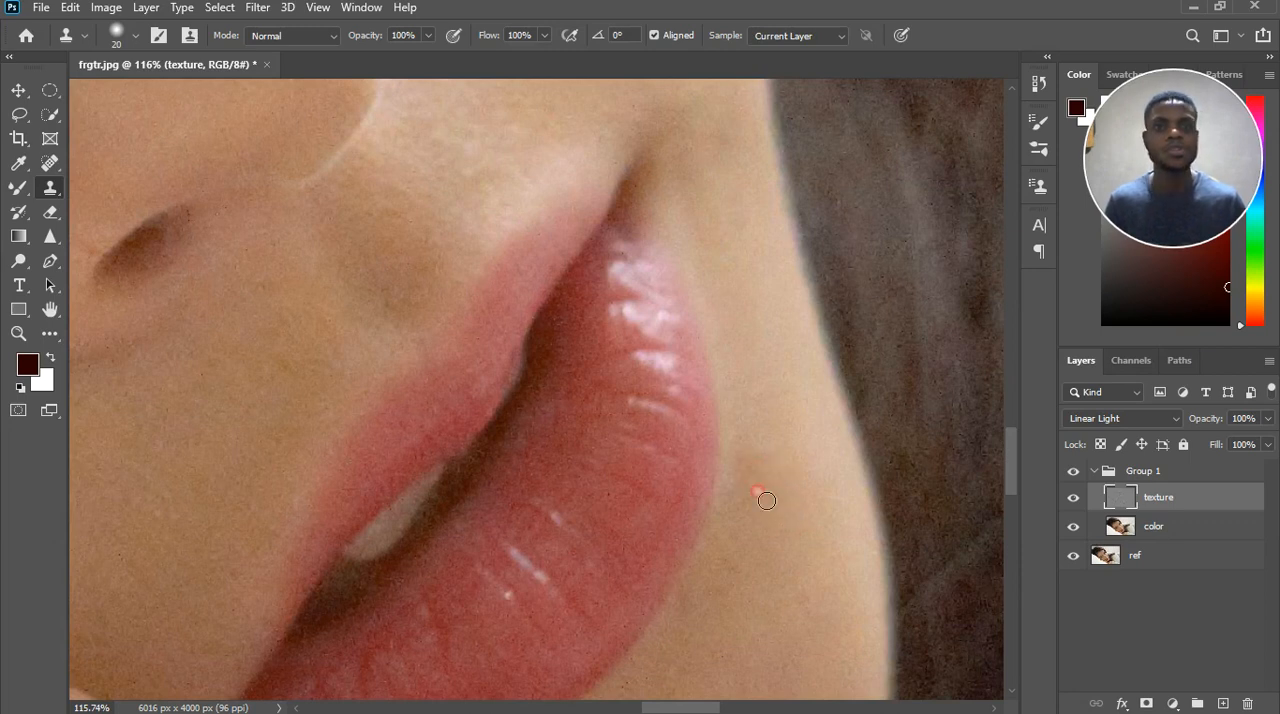
scroll(770, 495, down, 4)
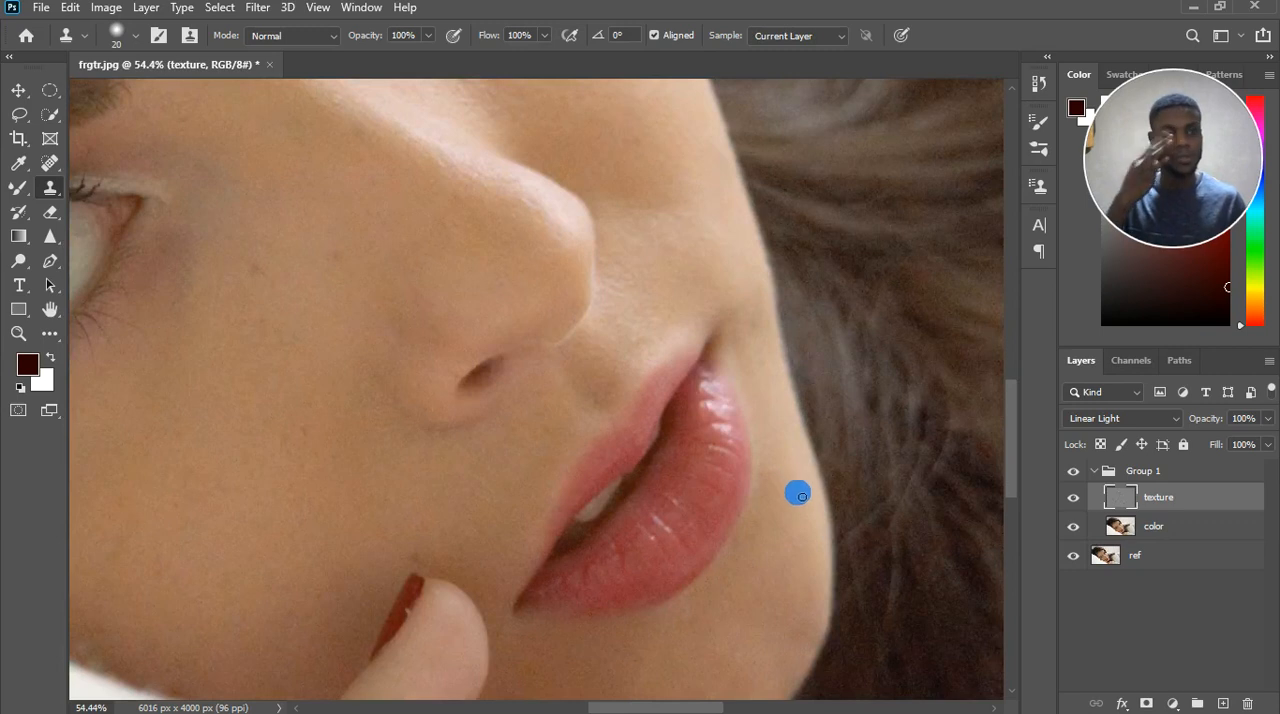
Set the clone brush size to 30 and clone out the dark spots on the cheek between the inner eye corner and the nose.
scroll(797, 493, down, 2)
scroll(320, 550, up, 2)
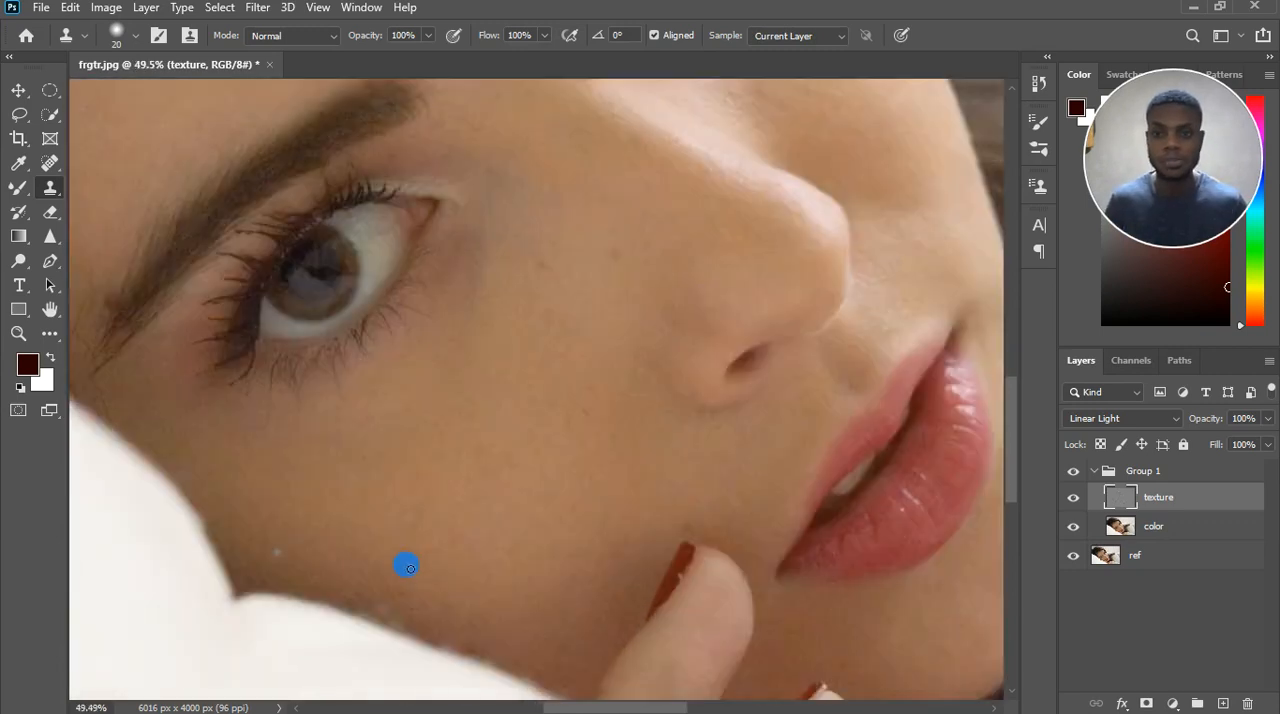
scroll(406, 565, up, 1)
scroll(437, 551, down, 2)
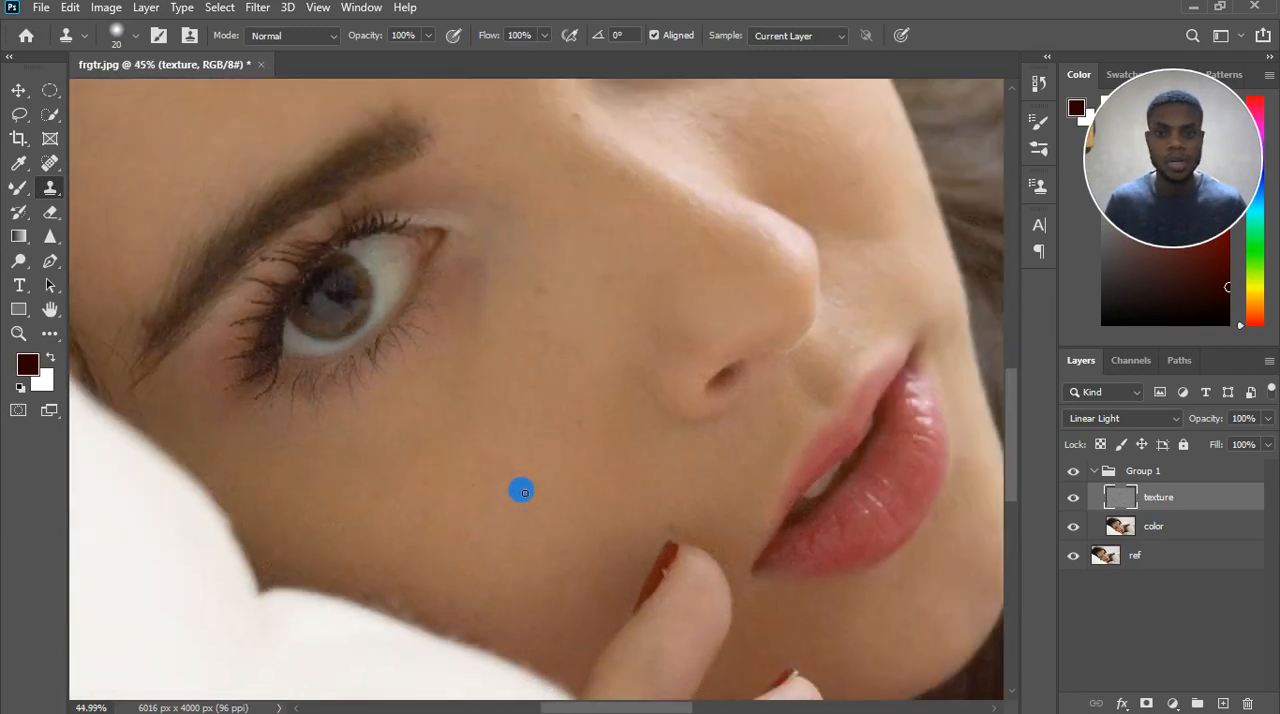
scroll(625, 248, up, 3)
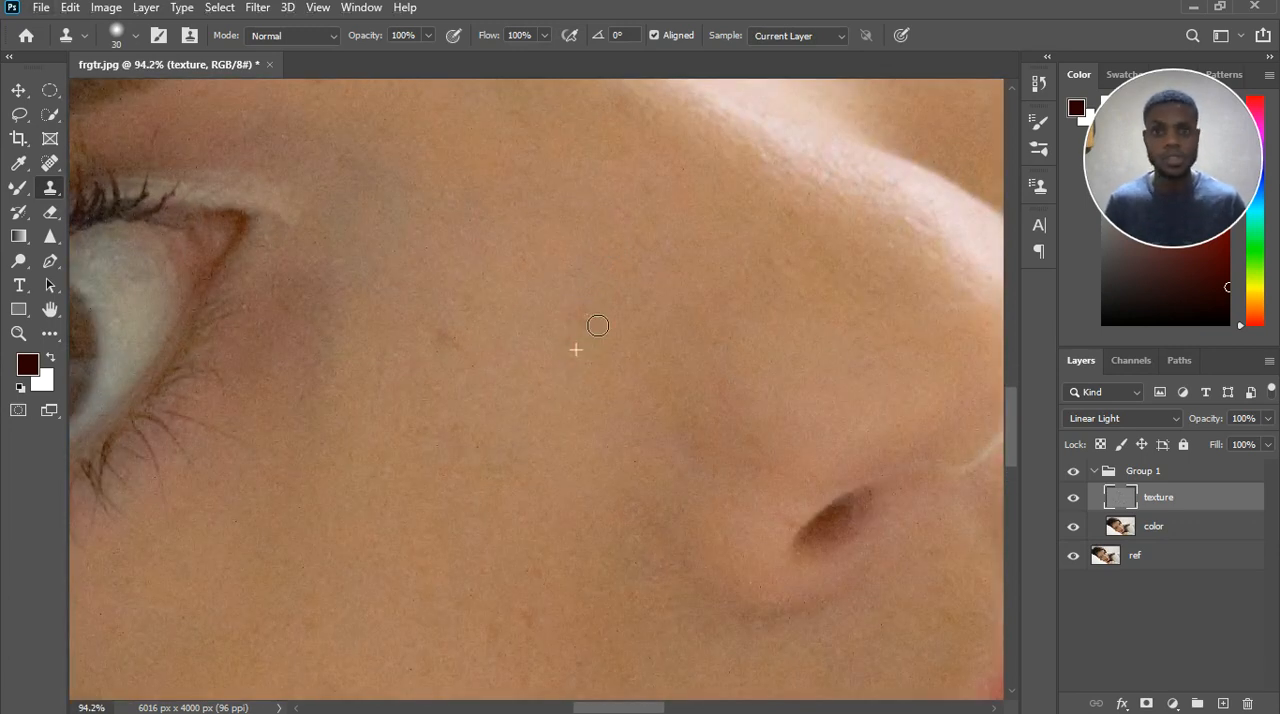
click(571, 321)
click(449, 338)
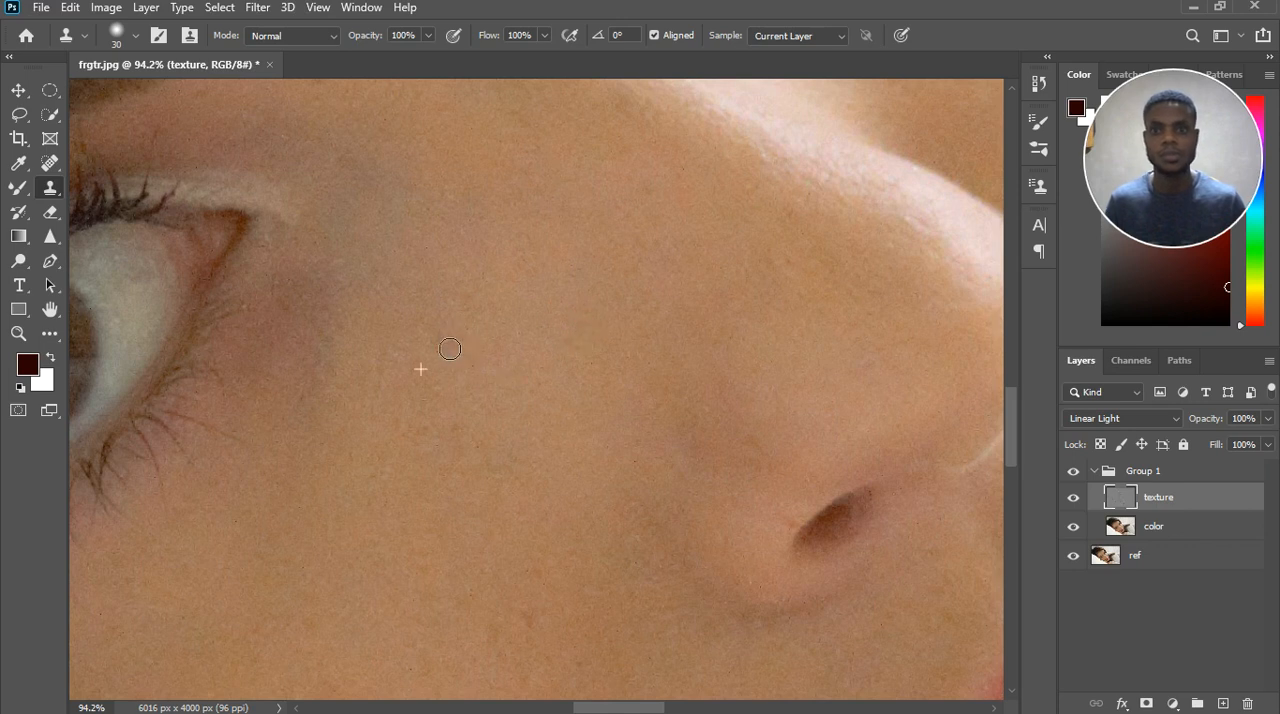
click(443, 337)
click(436, 330)
Clone clean skin texture over the faint marks along the side of the nose.
click(618, 352)
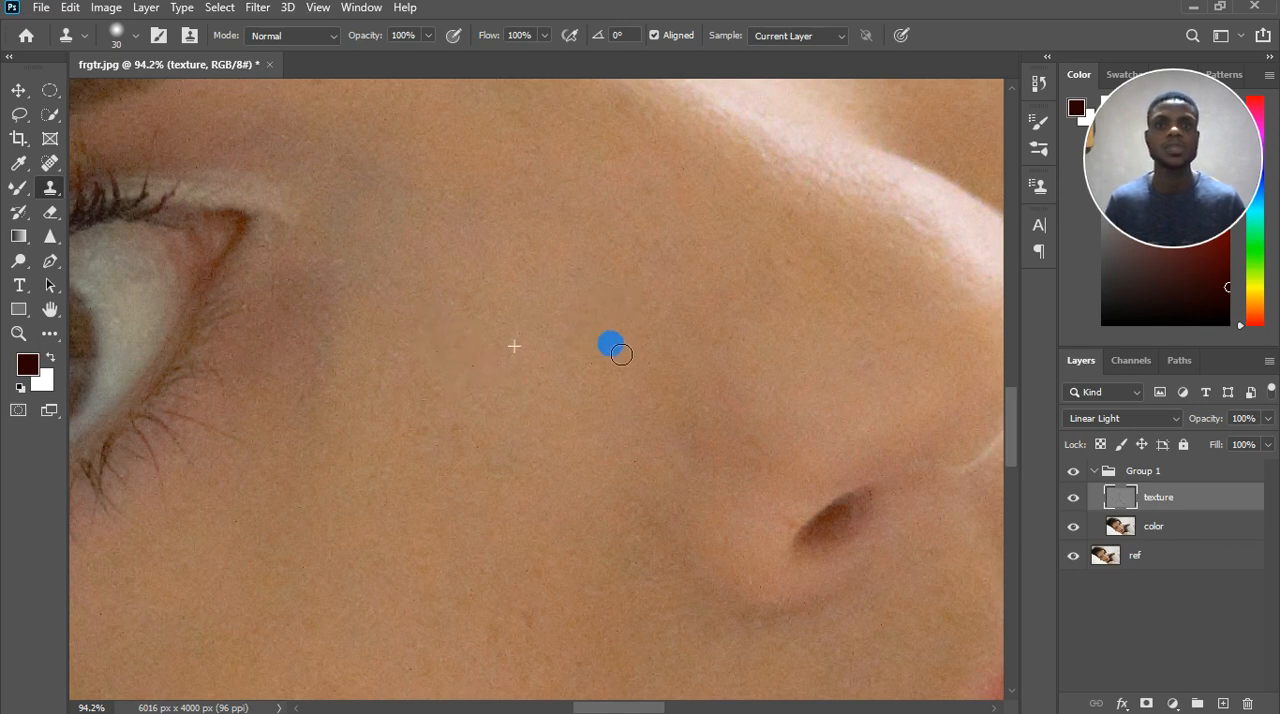
scroll(612, 355, down, 1)
click(689, 359)
click(708, 329)
scroll(618, 246, down, 4)
Sample clean skin nearby and clone out the small mole on the bridge of the nose.
scroll(602, 184, up, 5)
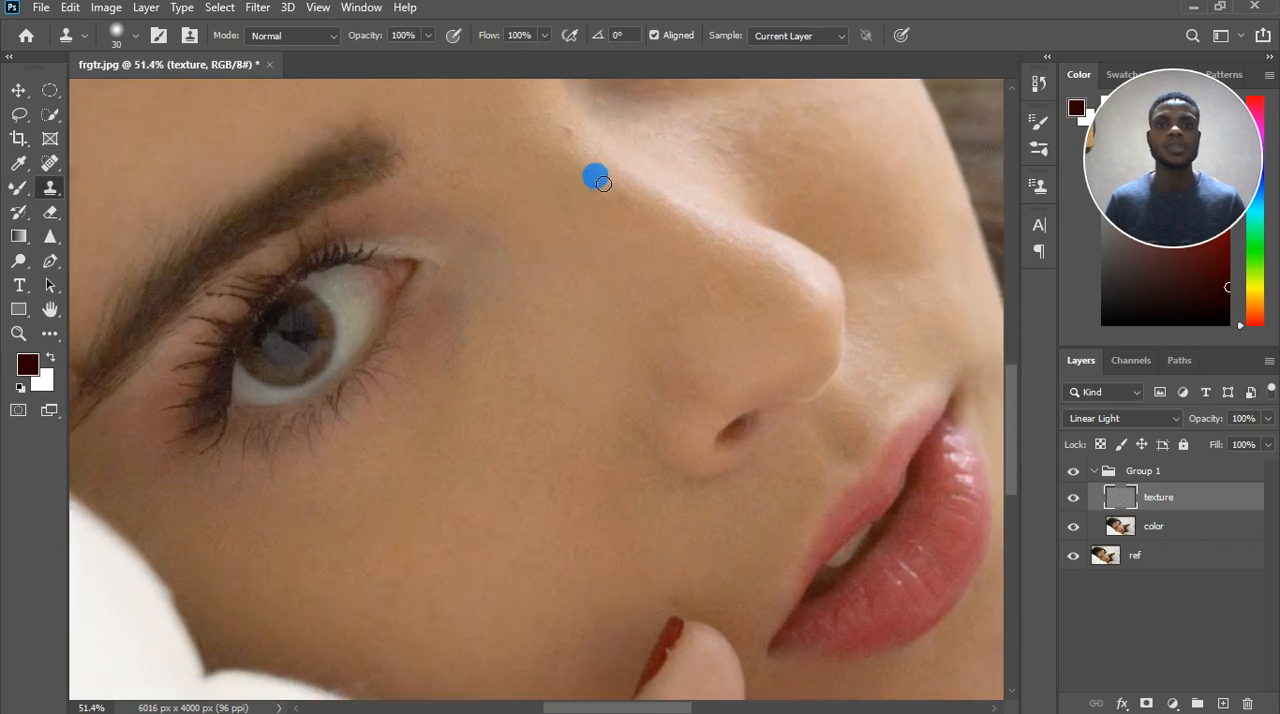
click(635, 209)
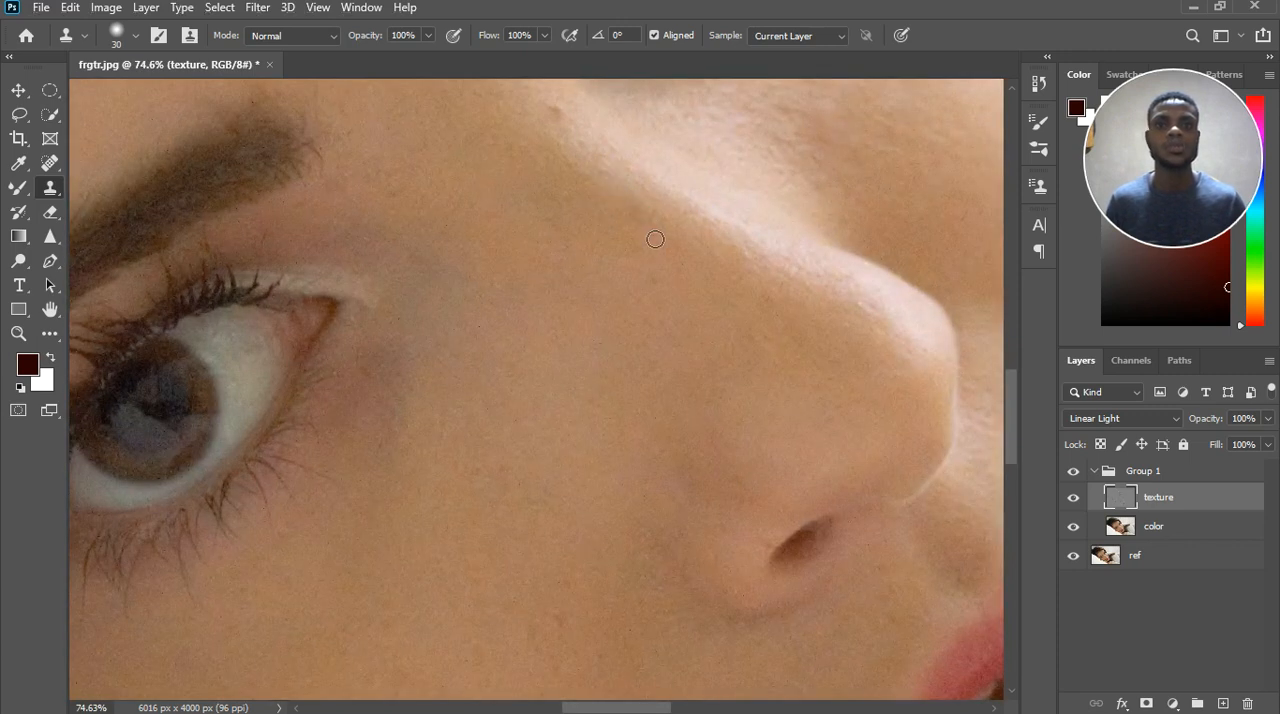
click(609, 174)
click(589, 149)
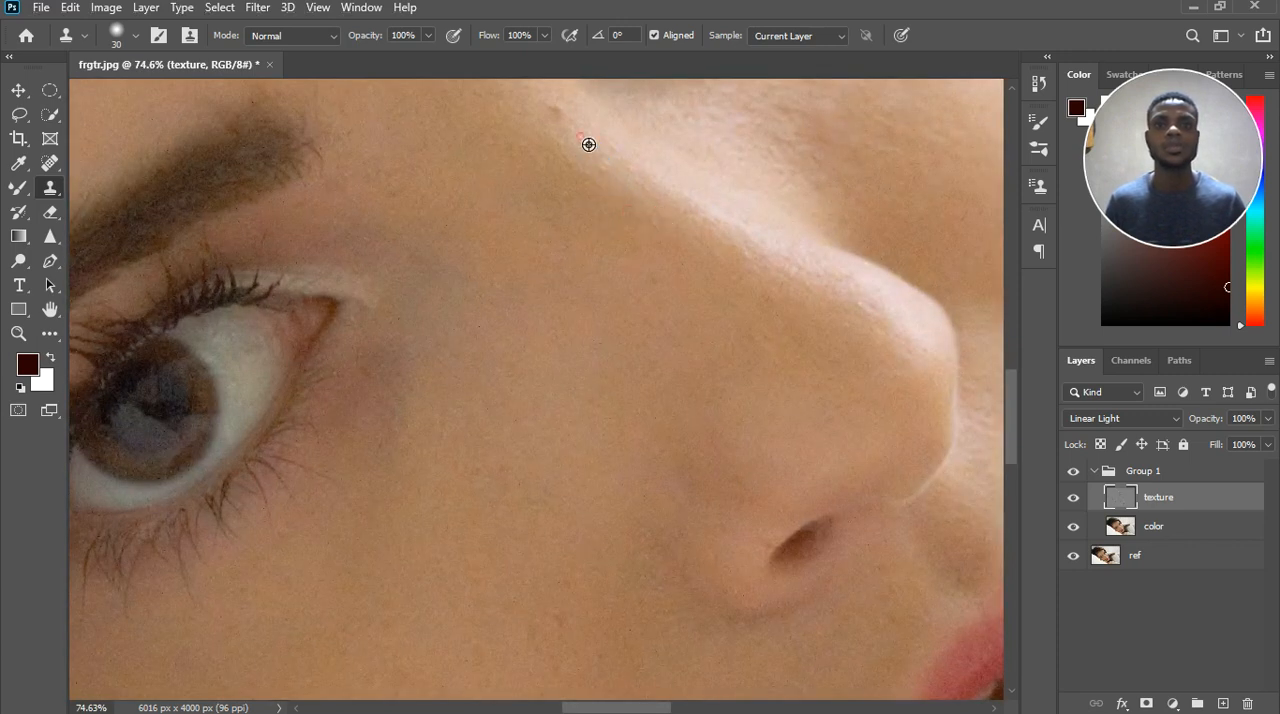
click(557, 114)
click(570, 127)
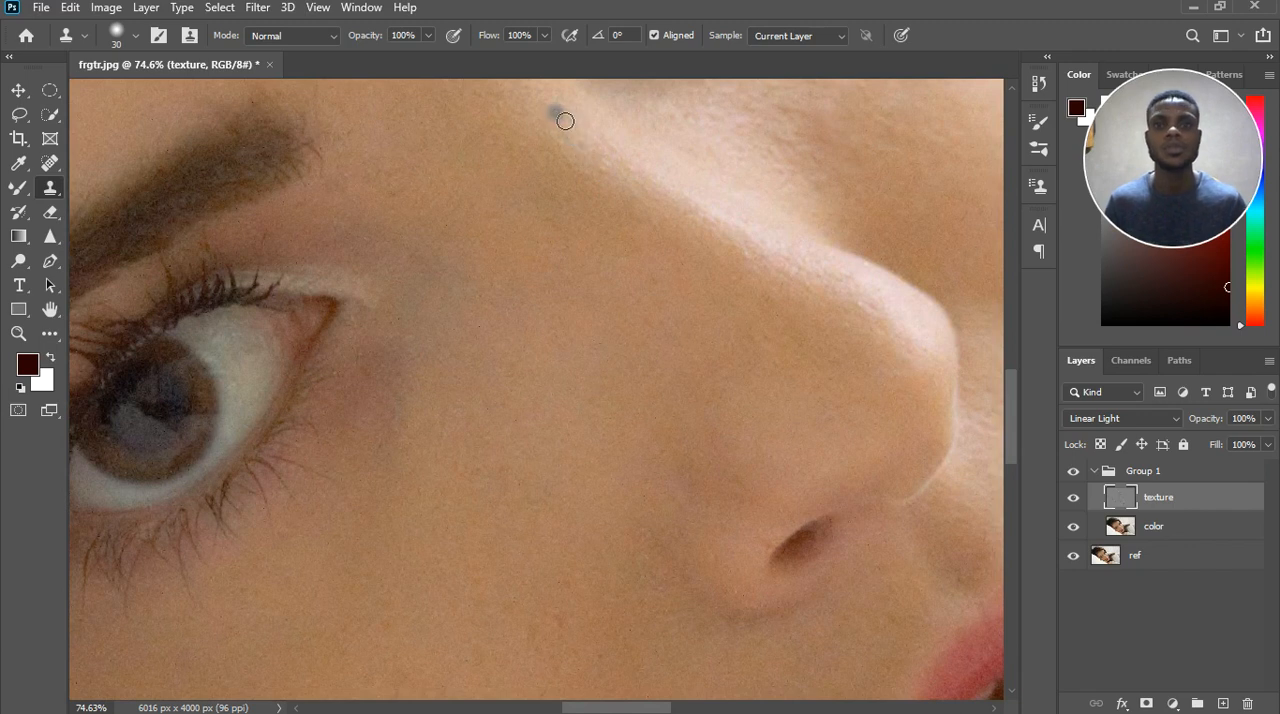
click(663, 283)
Clone out the stray hair running from the upper eye's outer lashes across the skin towards the hairline.
scroll(645, 265, down, 1)
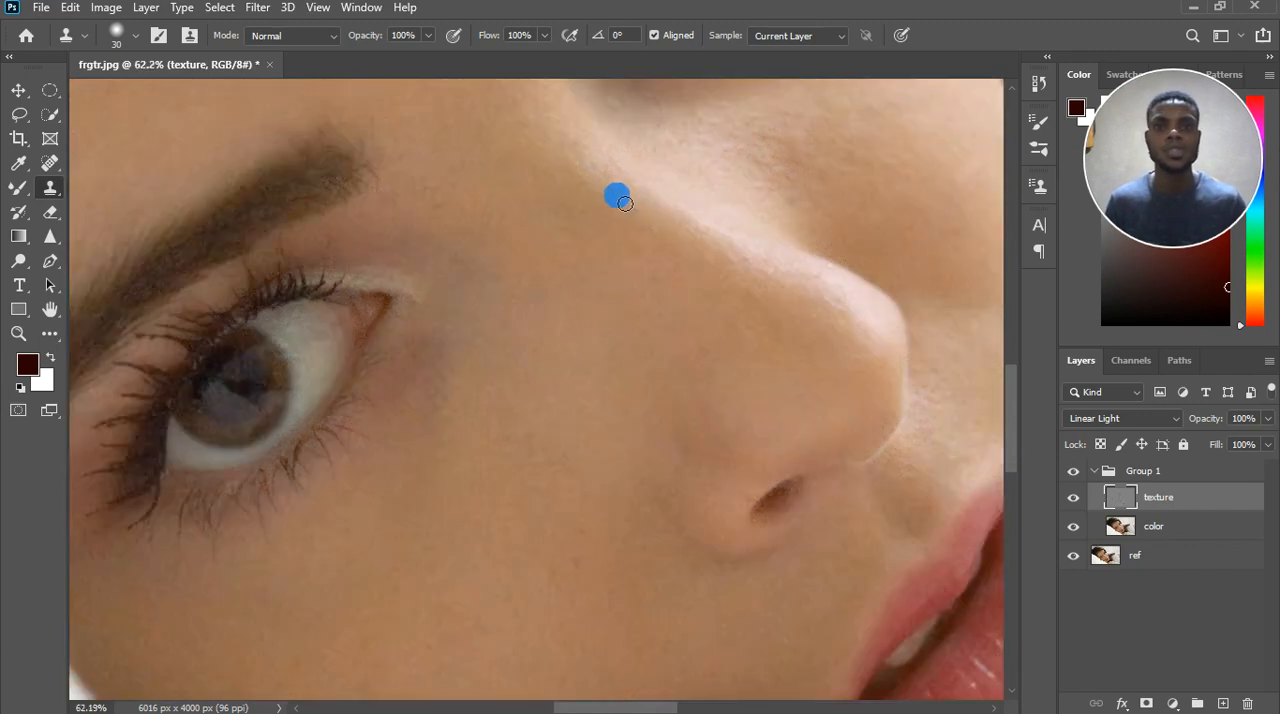
scroll(677, 371, down, 3)
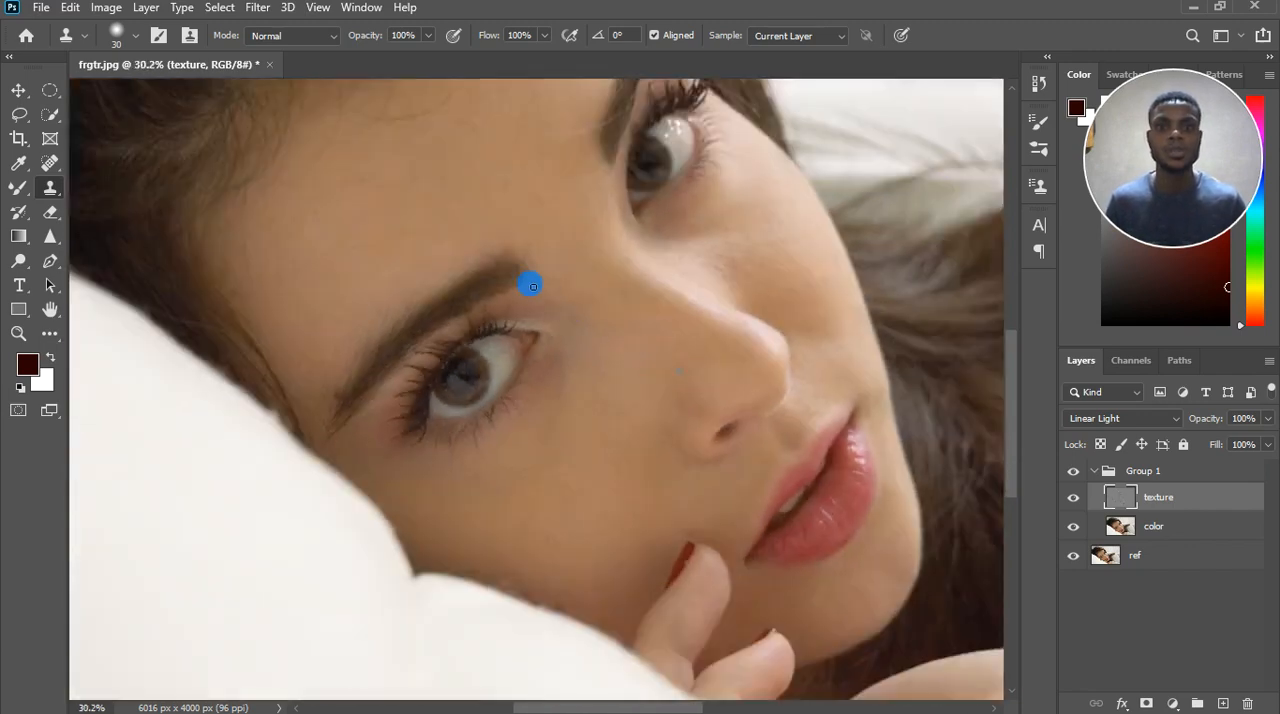
scroll(600, 310, down, 1)
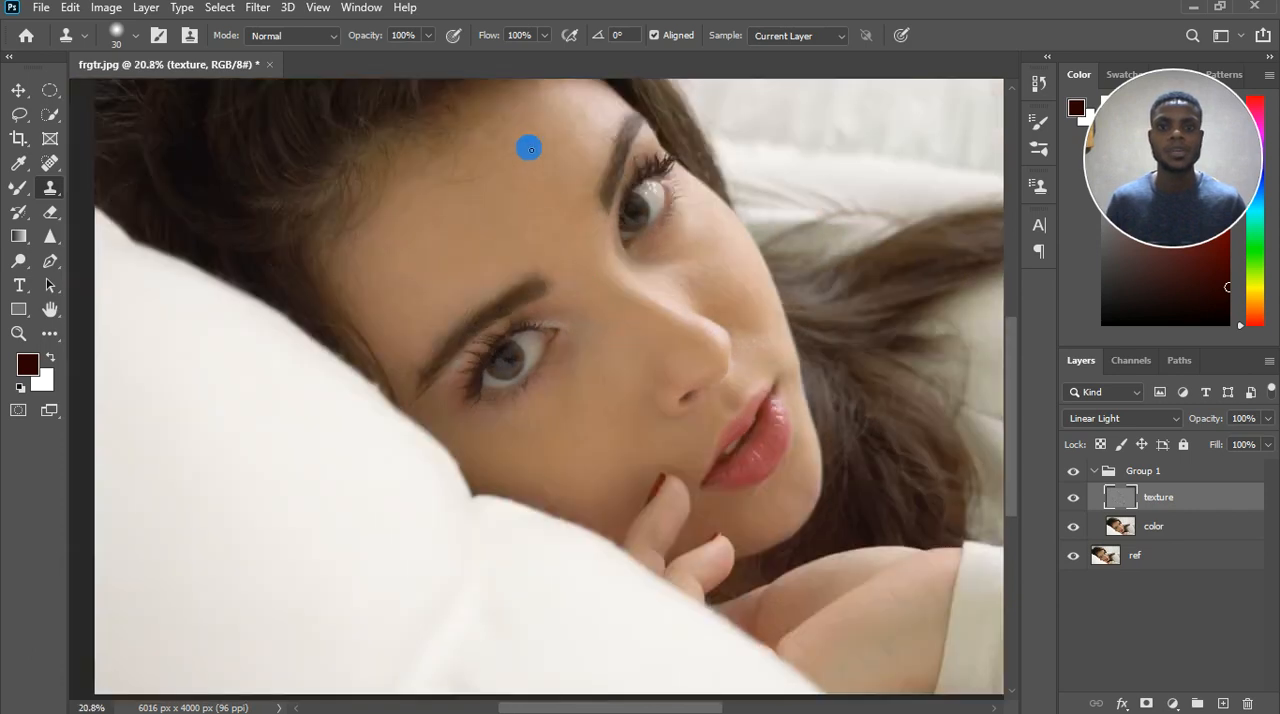
scroll(523, 130, up, 2)
scroll(556, 153, up, 3)
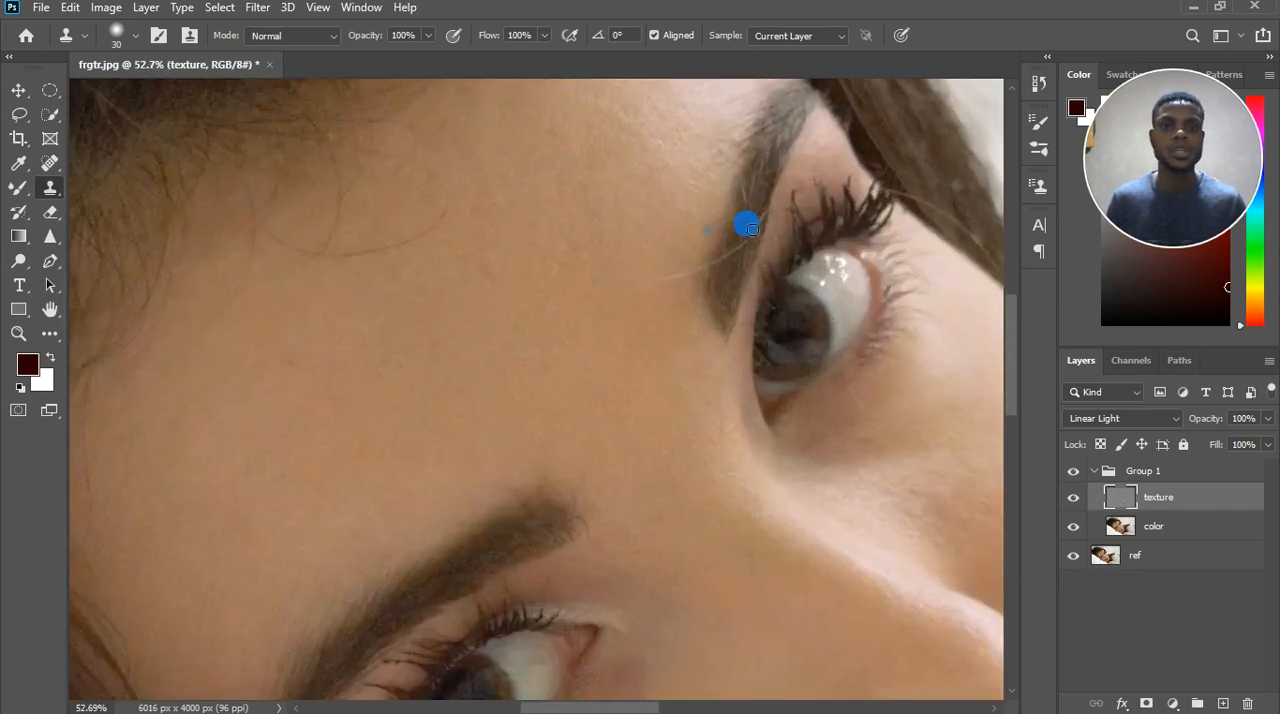
click(901, 193)
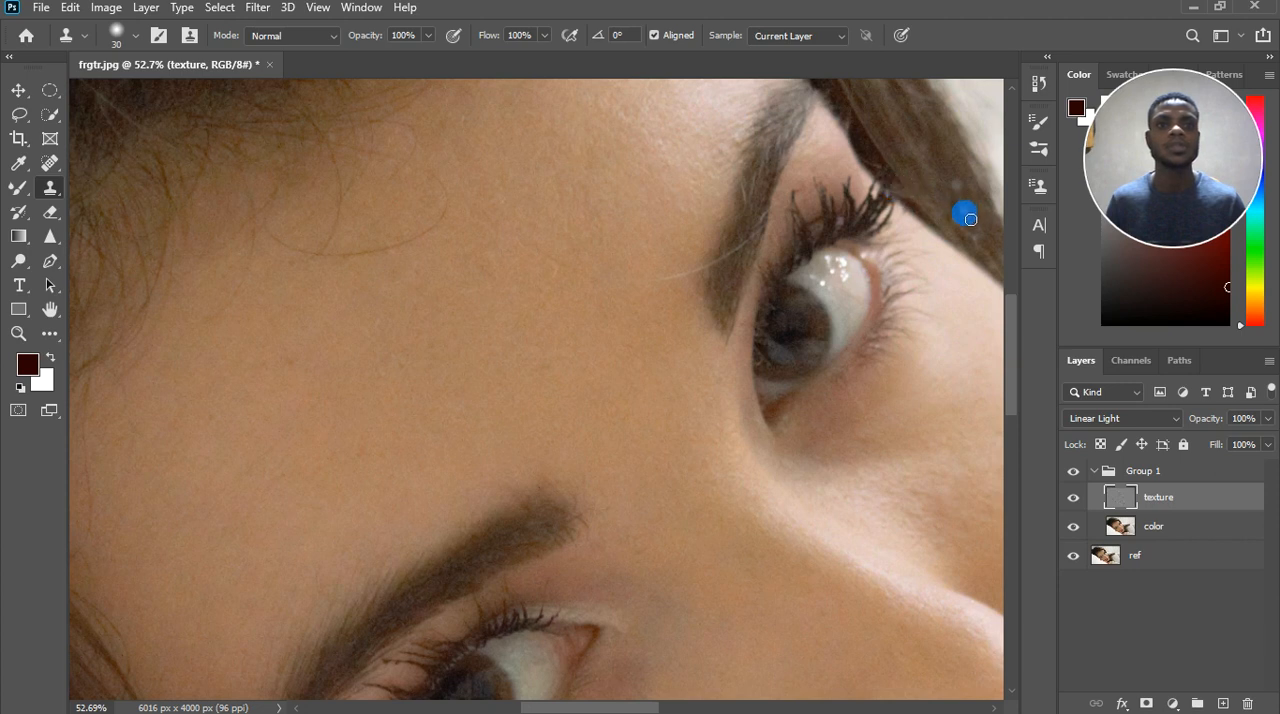
click(914, 203)
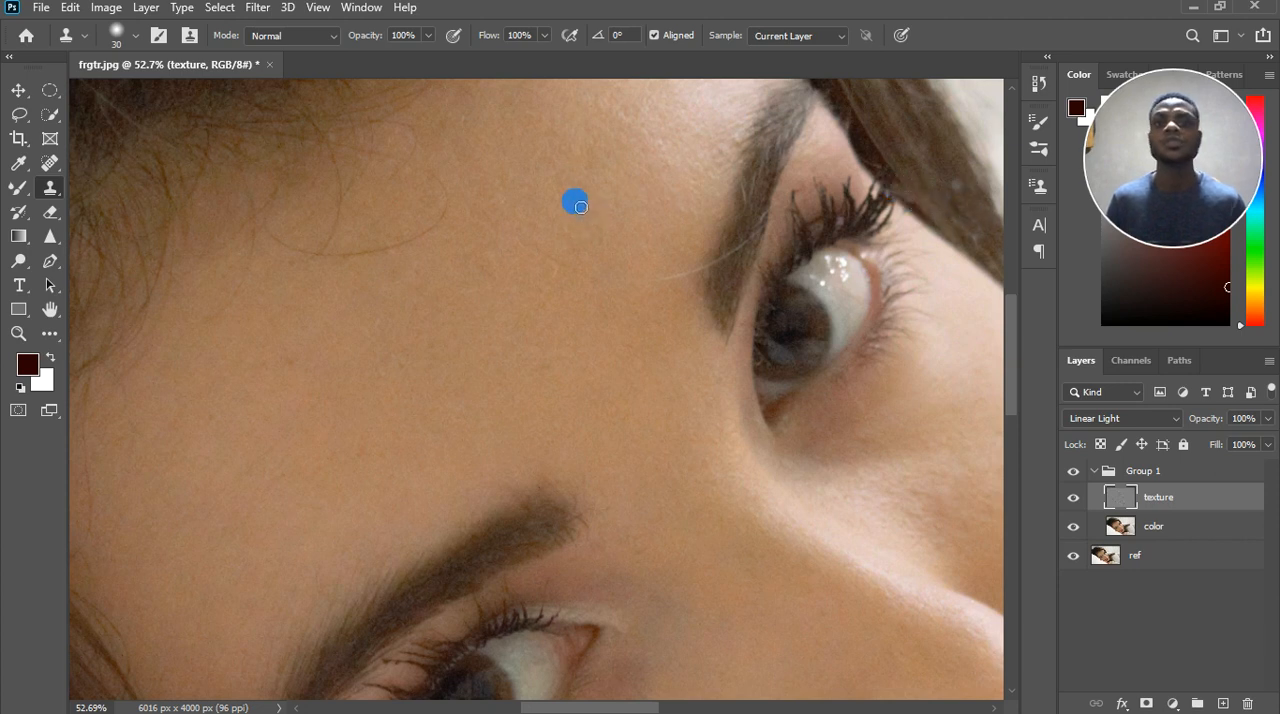
Turn off Aligned sampling and clone out the light stray hair crossing the upper eyebrow and the adjoining forehead.
mouse_move(581, 207)
mouse_down()
mouse_move(564, 251)
mouse_move(595, 260)
mouse_move(605, 281)
mouse_move(694, 282)
mouse_up()
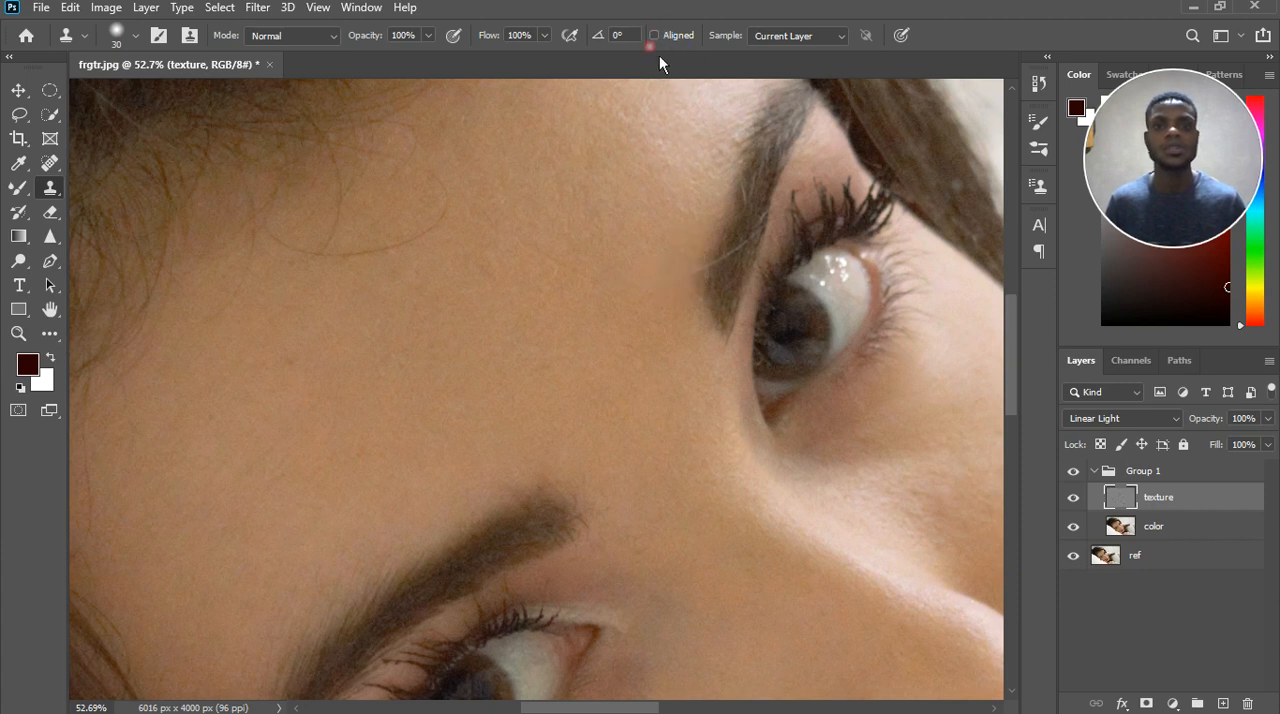
mouse_move(666, 228)
mouse_down()
mouse_move(722, 293)
mouse_move(742, 289)
mouse_move(728, 259)
mouse_move(744, 252)
mouse_move(698, 285)
mouse_move(711, 292)
mouse_move(711, 272)
mouse_move(726, 278)
mouse_move(690, 267)
mouse_up()
drag(595, 286, 597, 289)
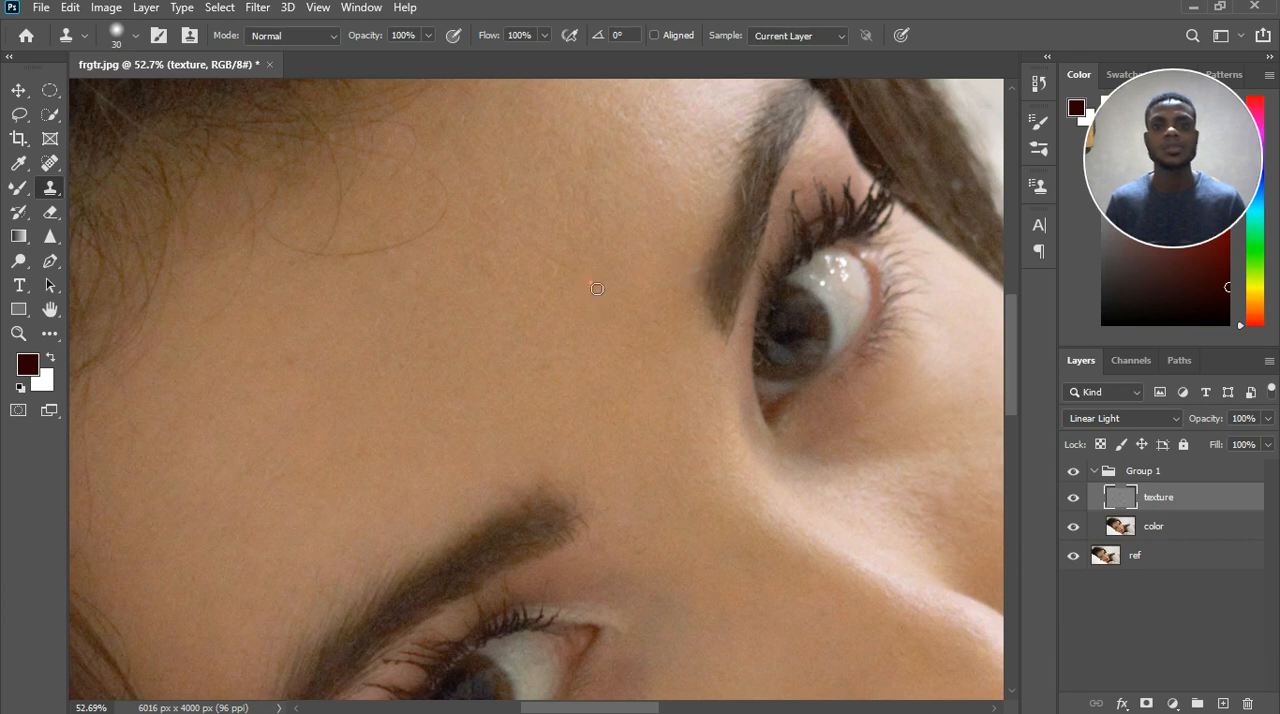
Clone forehead skin texture over the long curved stray hair hanging below the hairline.
mouse_move(528, 268)
mouse_down()
mouse_move(463, 294)
mouse_move(447, 204)
mouse_up()
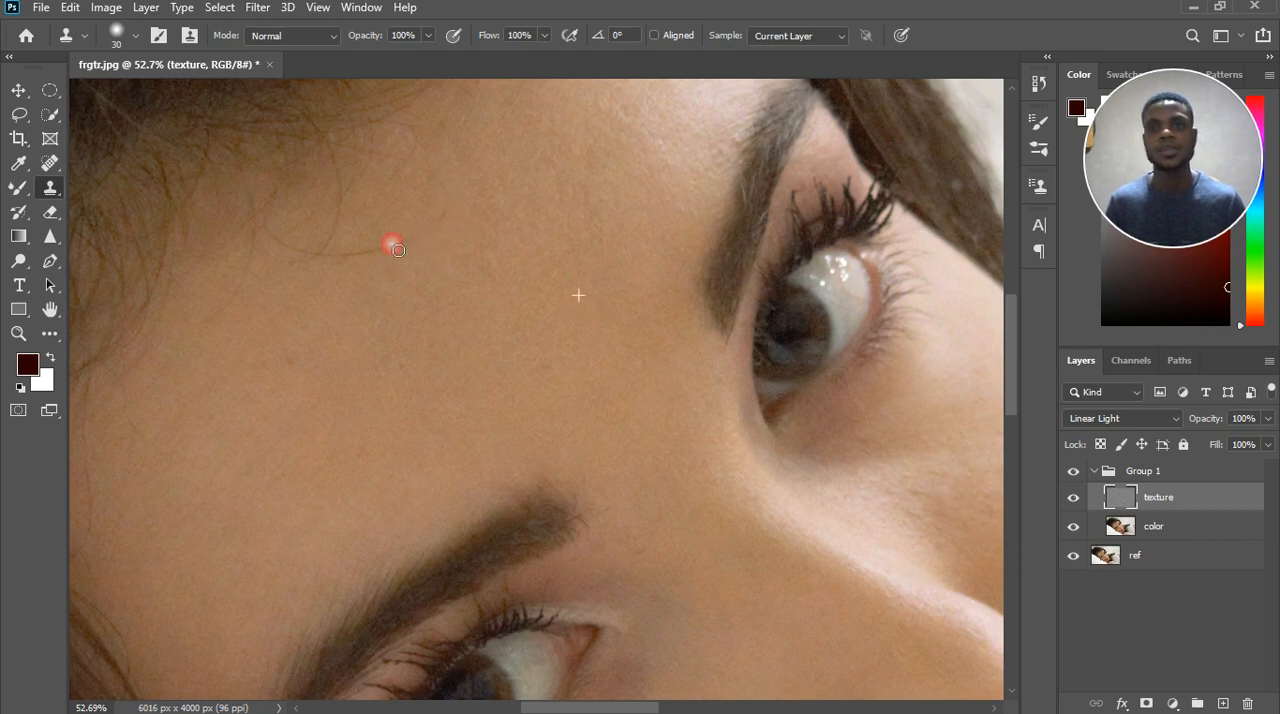
drag(370, 253, 372, 254)
click(381, 242)
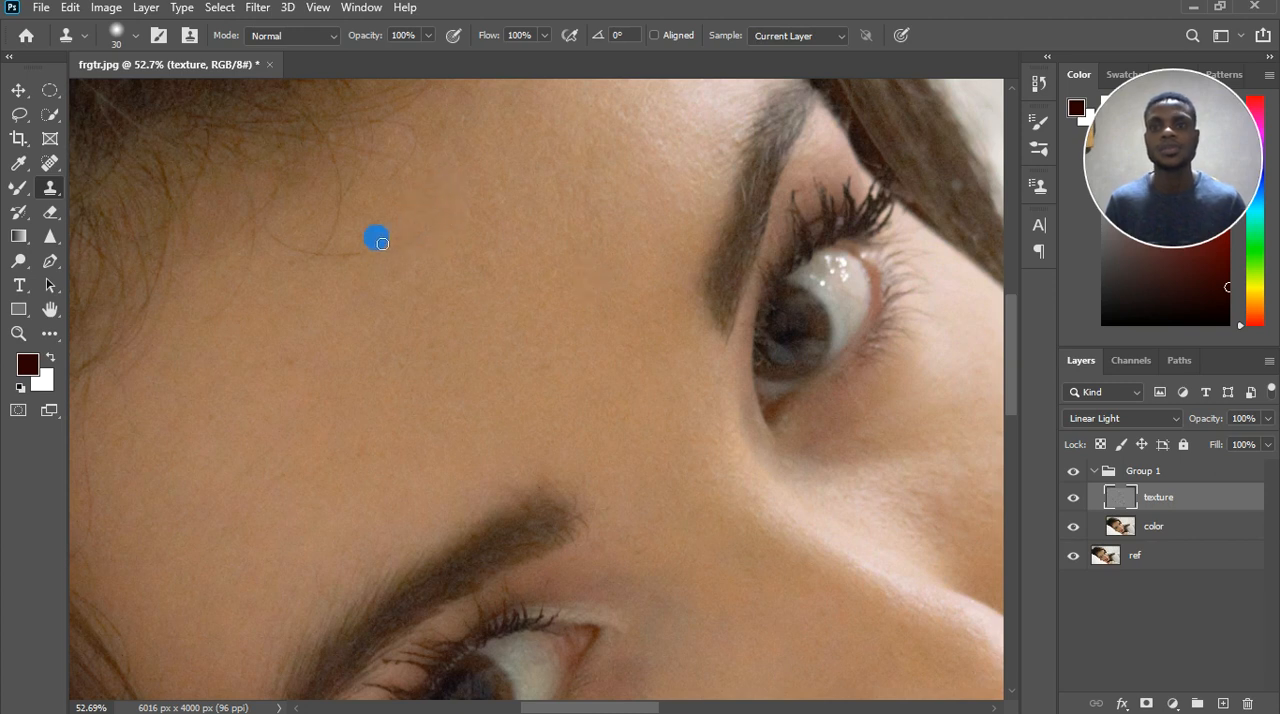
mouse_move(320, 260)
mouse_down()
mouse_move(279, 248)
mouse_move(317, 267)
mouse_up()
click(392, 287)
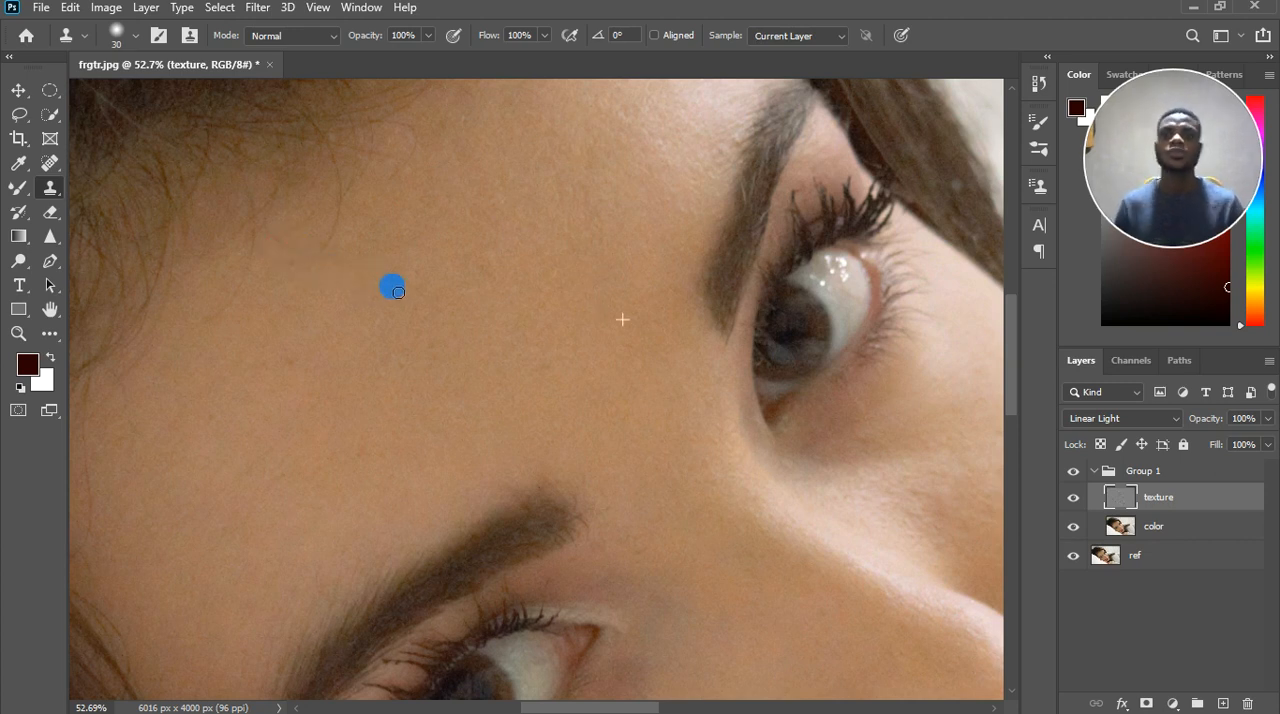
Clone clean skin texture over the remaining small blemishes on the forehead above the lower eyebrow.
scroll(434, 302, down, 5)
scroll(437, 310, down, 2)
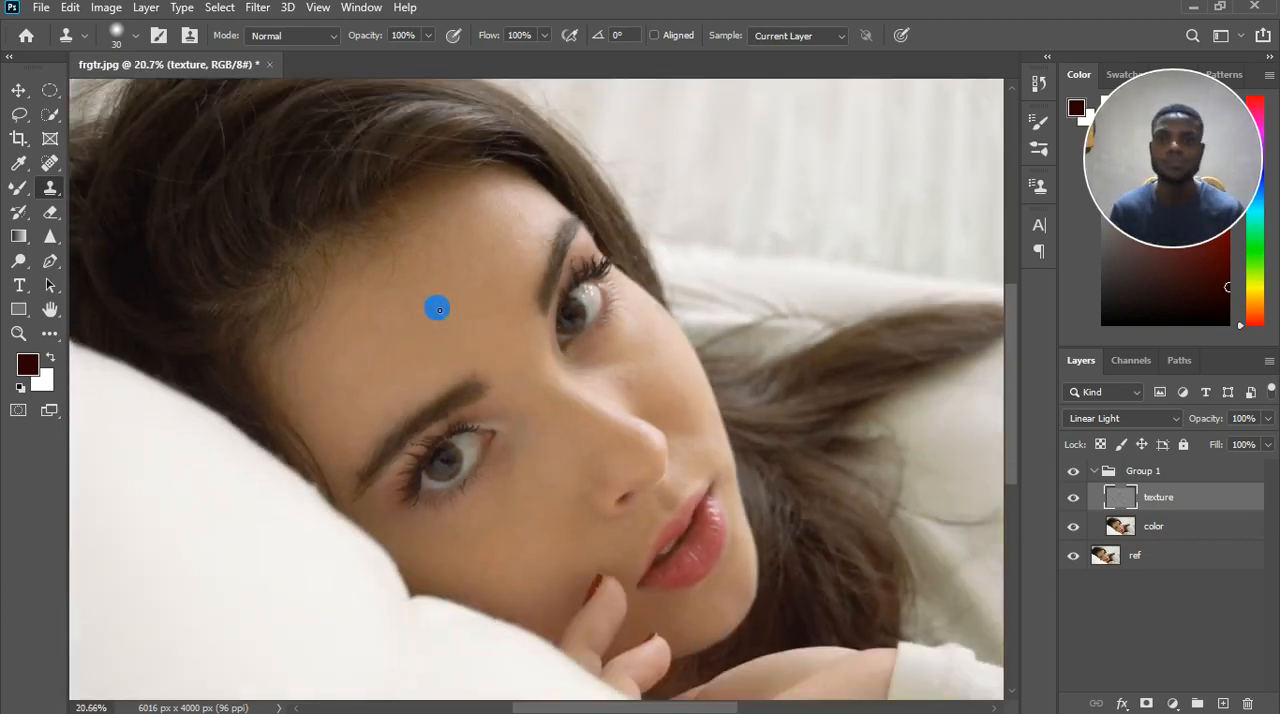
scroll(448, 330, up, 4)
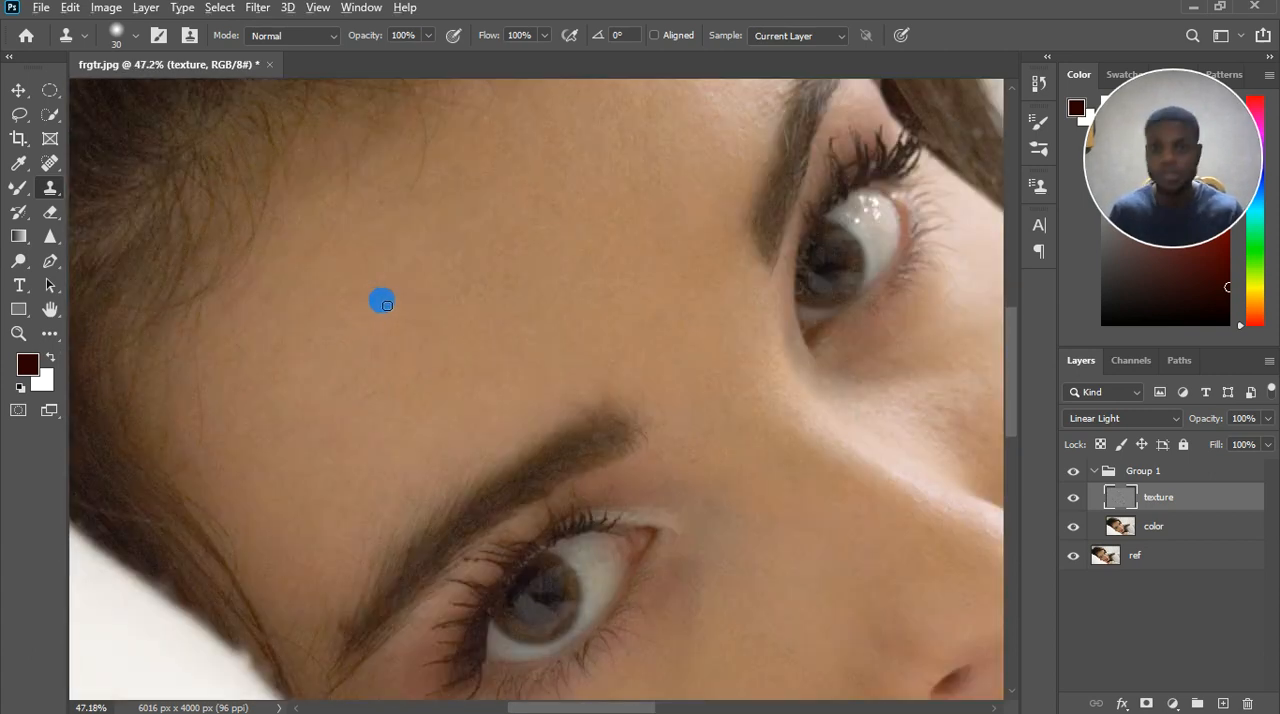
click(441, 366)
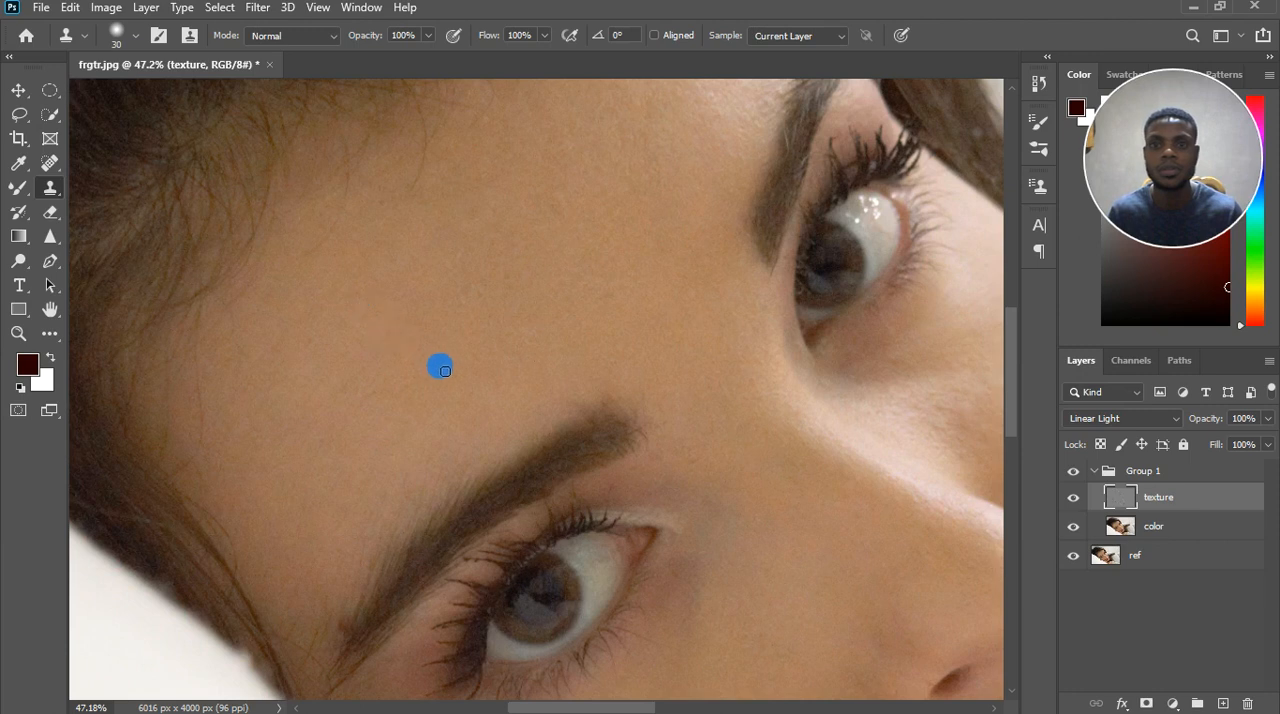
drag(482, 364, 397, 349)
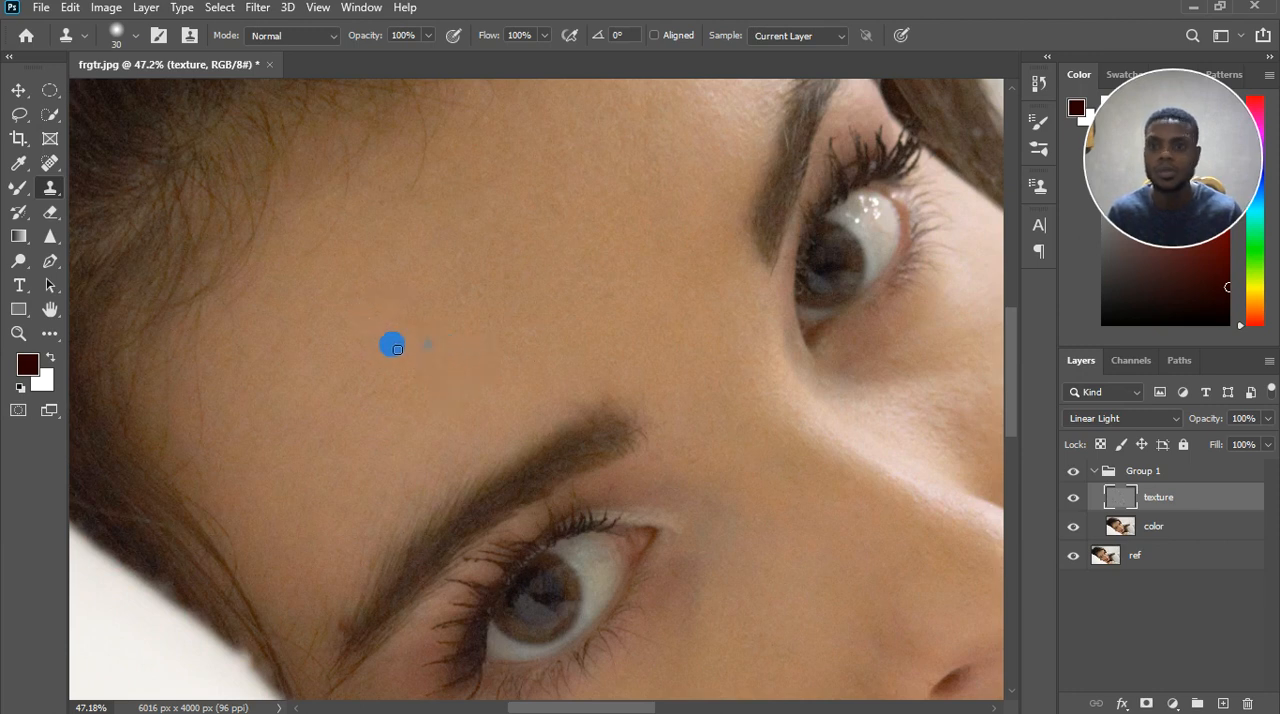
Clone out the dark reddish spot at the outer tail of the lower eyebrow, resampling from the adjacent brow hair and skin.
scroll(360, 571, down, 2)
scroll(349, 578, up, 4)
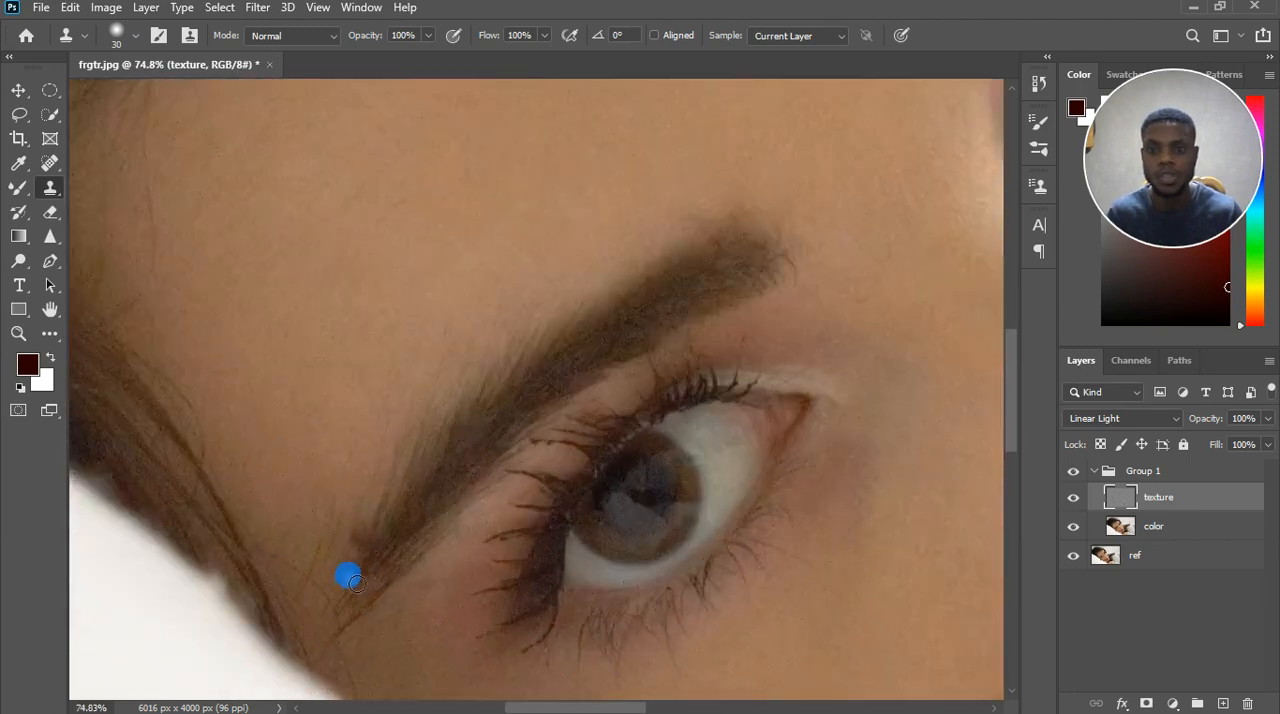
click(358, 567)
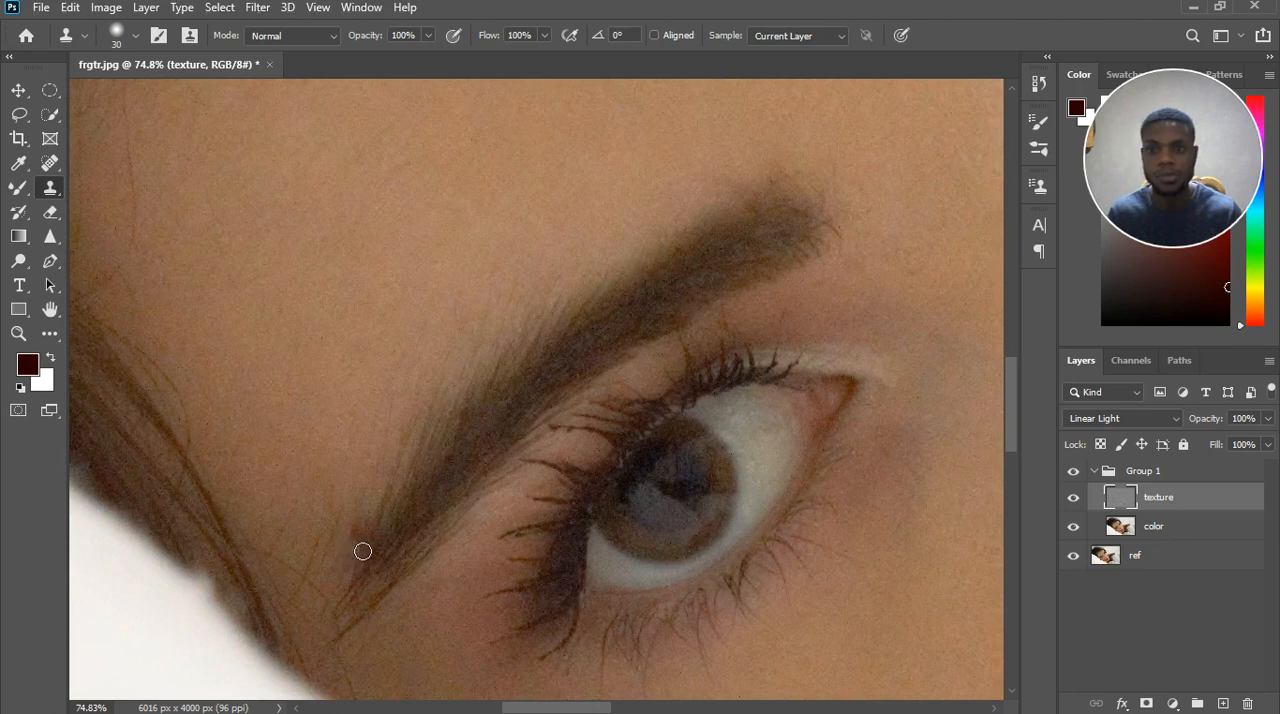
click(366, 524)
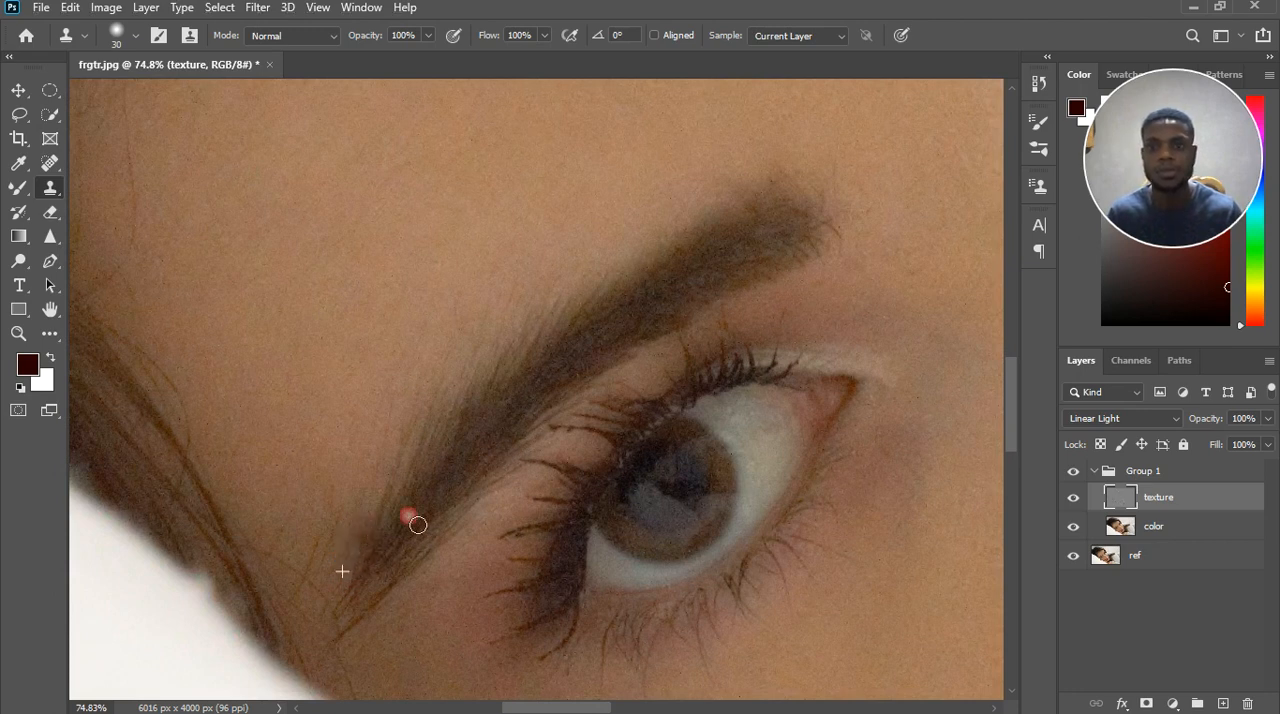
click(452, 456)
click(389, 529)
click(451, 494)
Clone out the small mark on the cheek just above the red fingernail.
scroll(452, 487, down, 5)
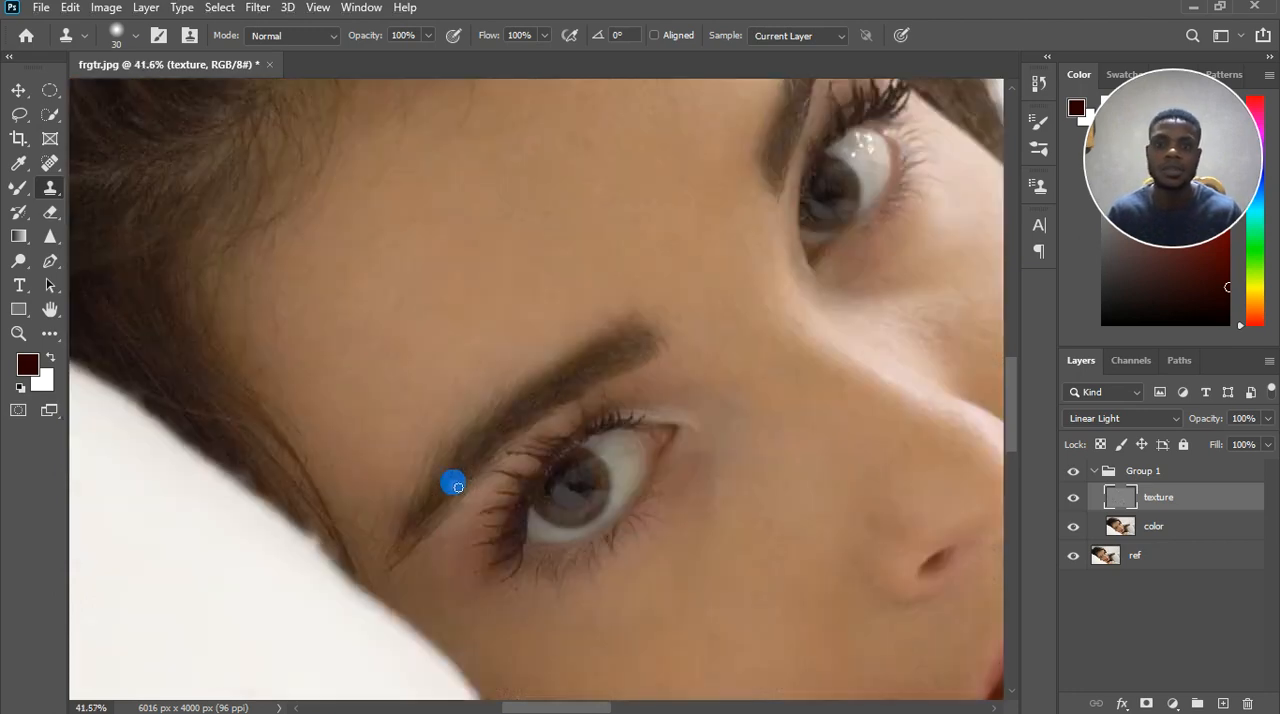
scroll(490, 510, down, 2)
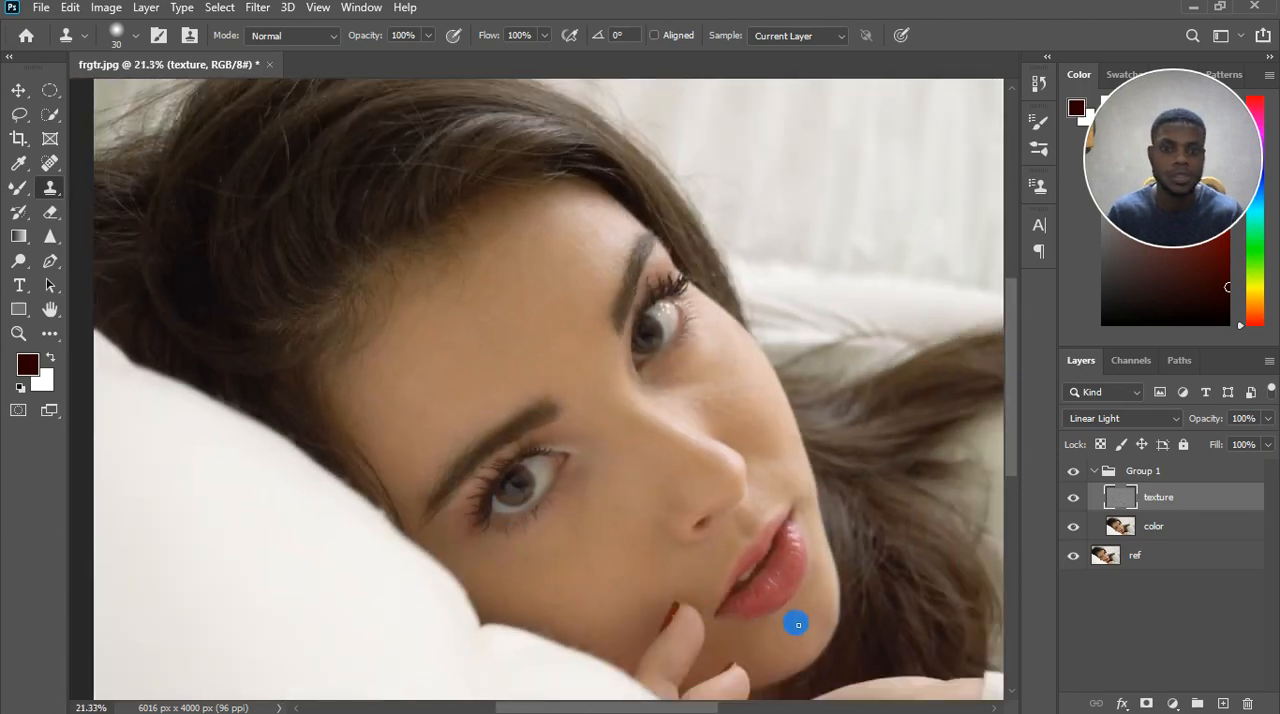
scroll(800, 626, up, 3)
scroll(805, 630, up, 3)
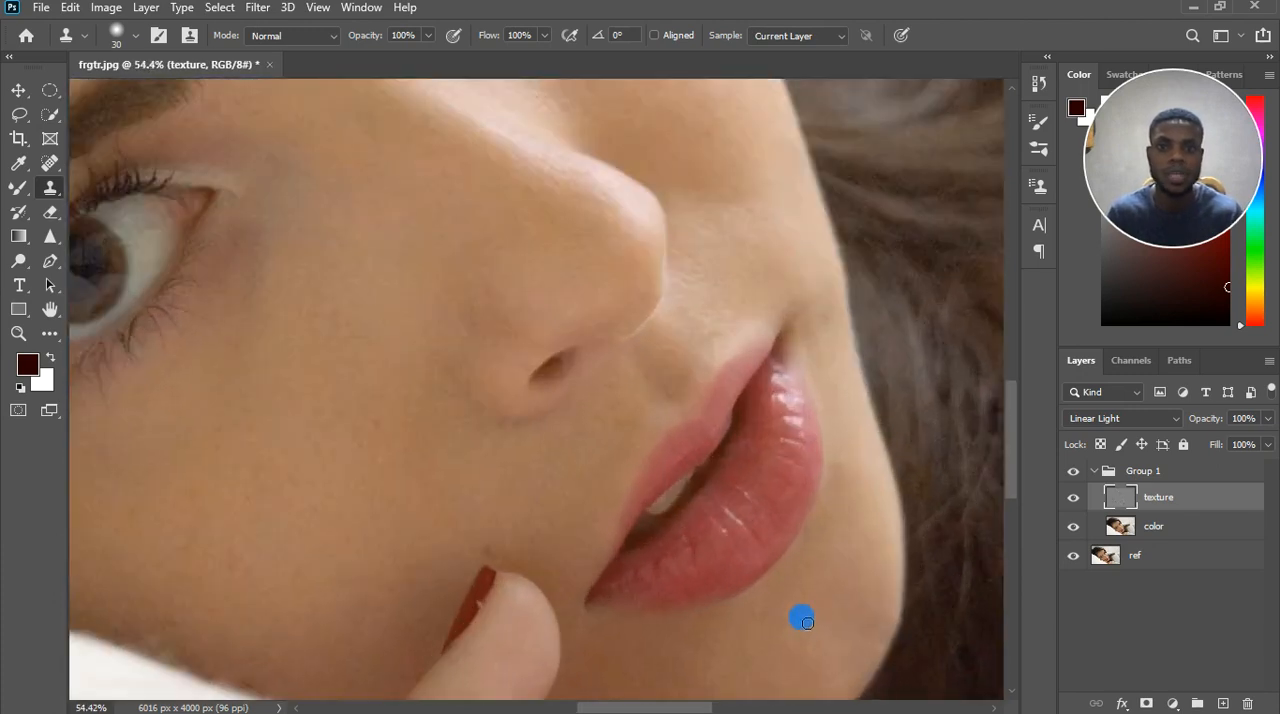
scroll(806, 614, down, 2)
scroll(466, 483, up, 3)
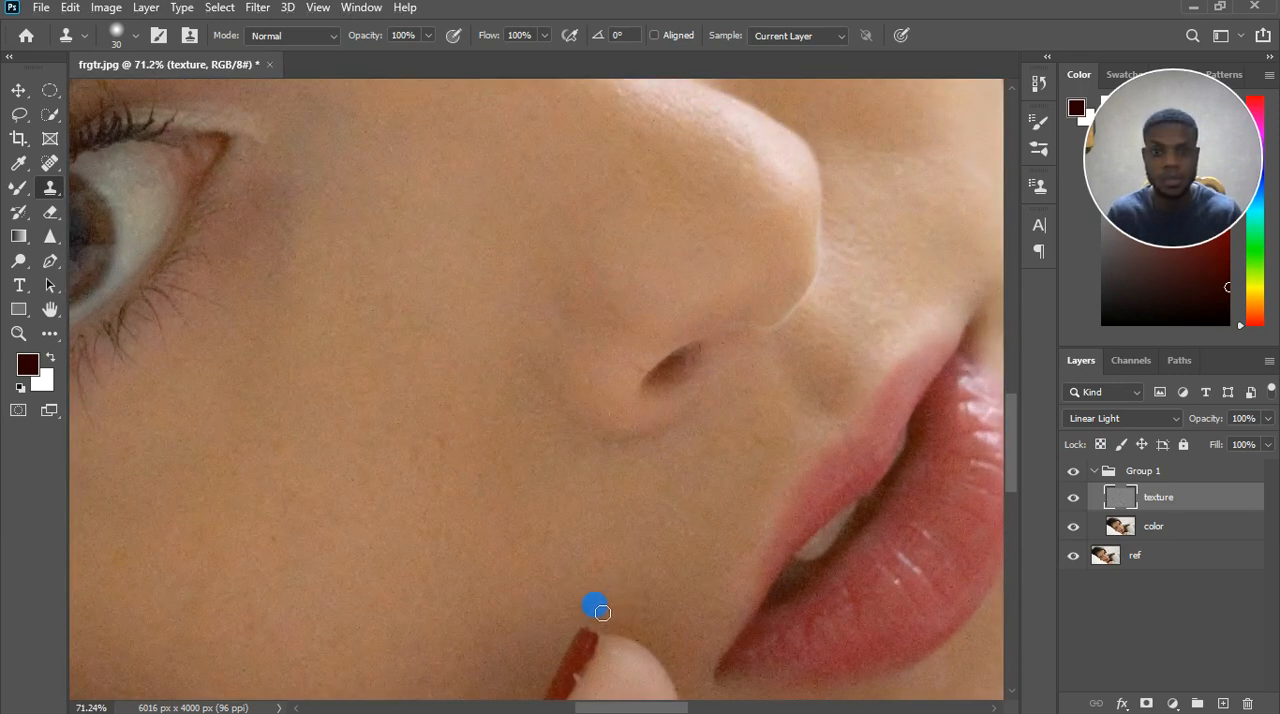
alt+click(604, 578)
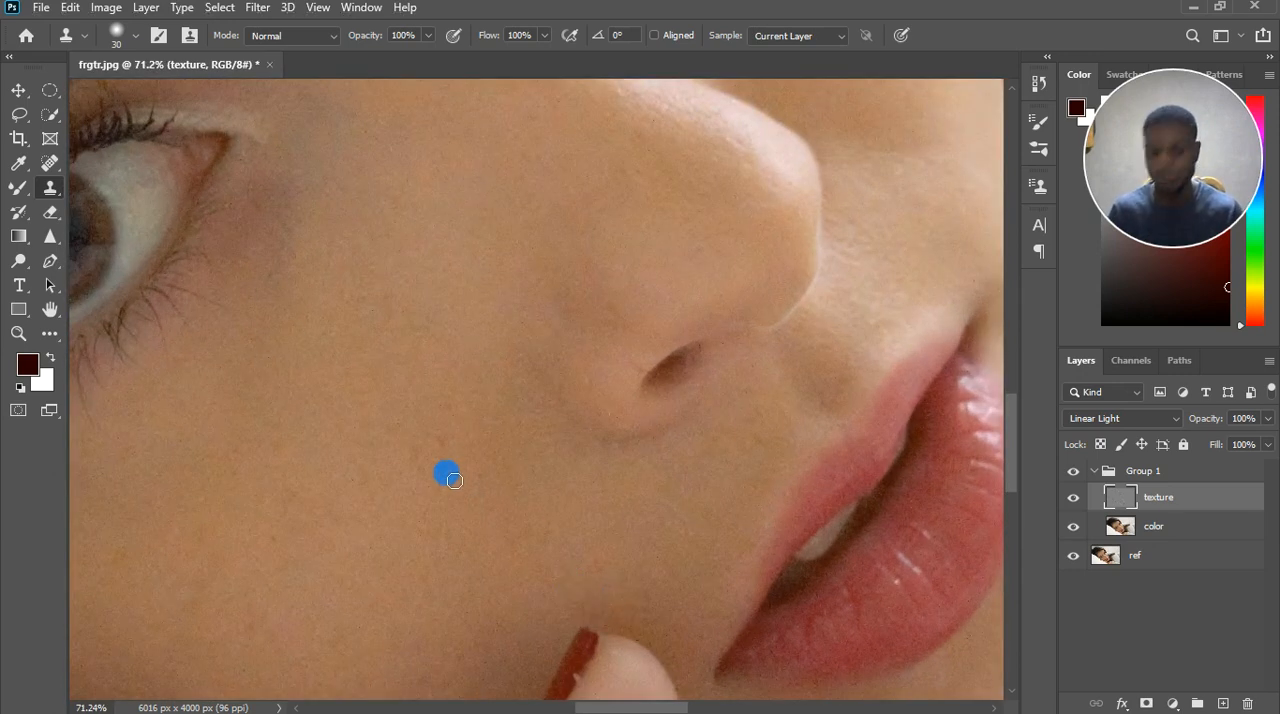
Clone clean skin texture over the small marks on the cheek between the lower eye and the nostril.
click(445, 455)
click(486, 349)
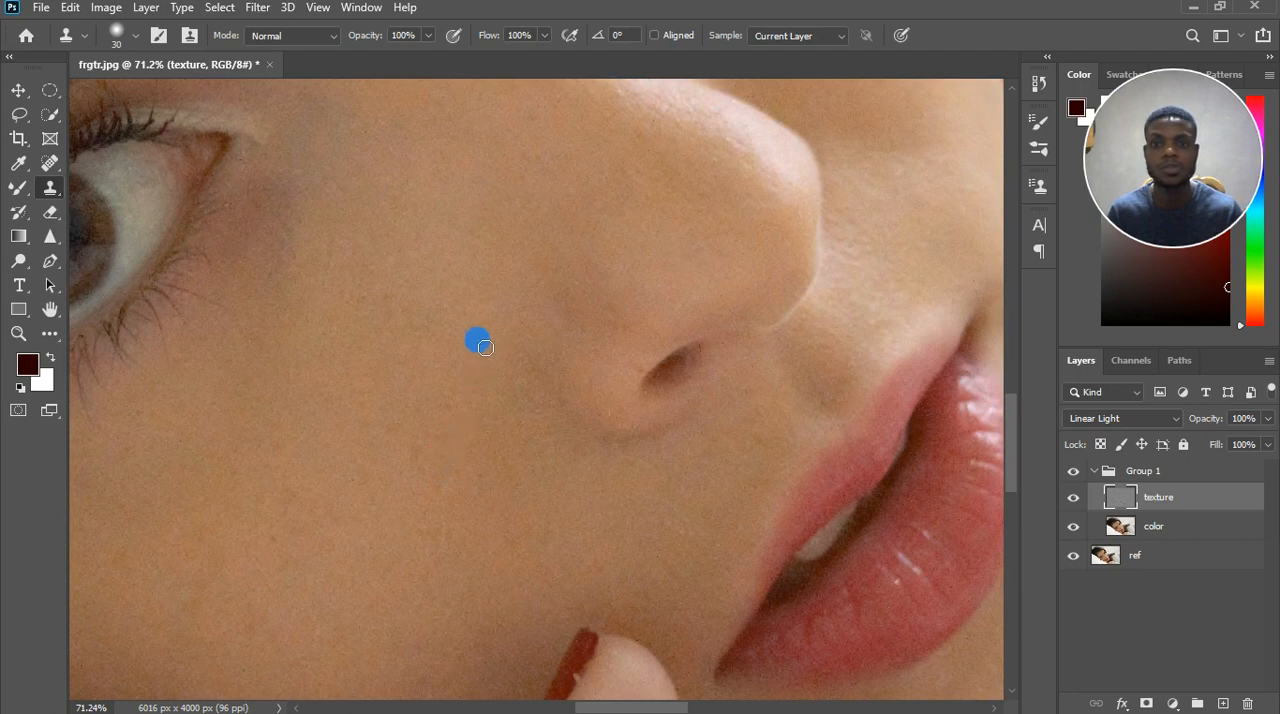
alt+click(454, 434)
click(478, 458)
Clone out the small marks on the far cheek beside the nose bridge, resampling from the adjacent skin.
scroll(478, 458, down, 1)
scroll(554, 351, down, 1)
scroll(586, 294, down, 1)
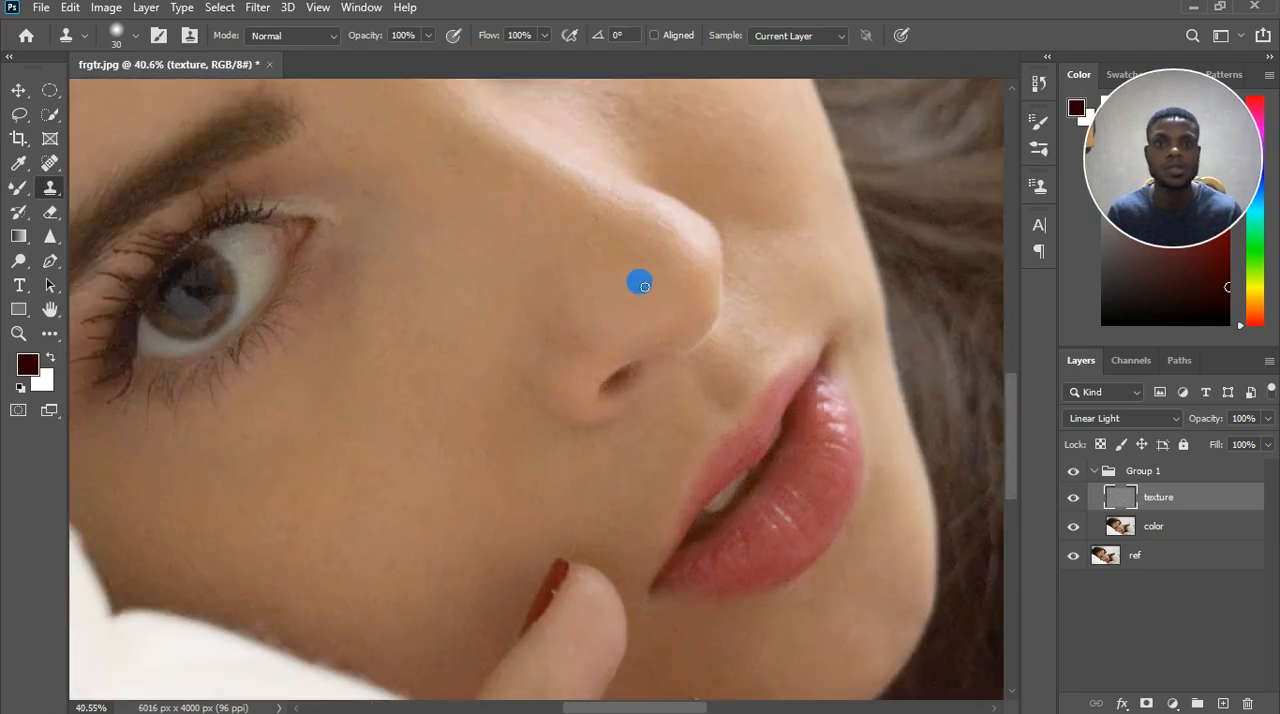
scroll(640, 282, down, 1)
scroll(640, 285, up, 1)
scroll(626, 130, up, 1)
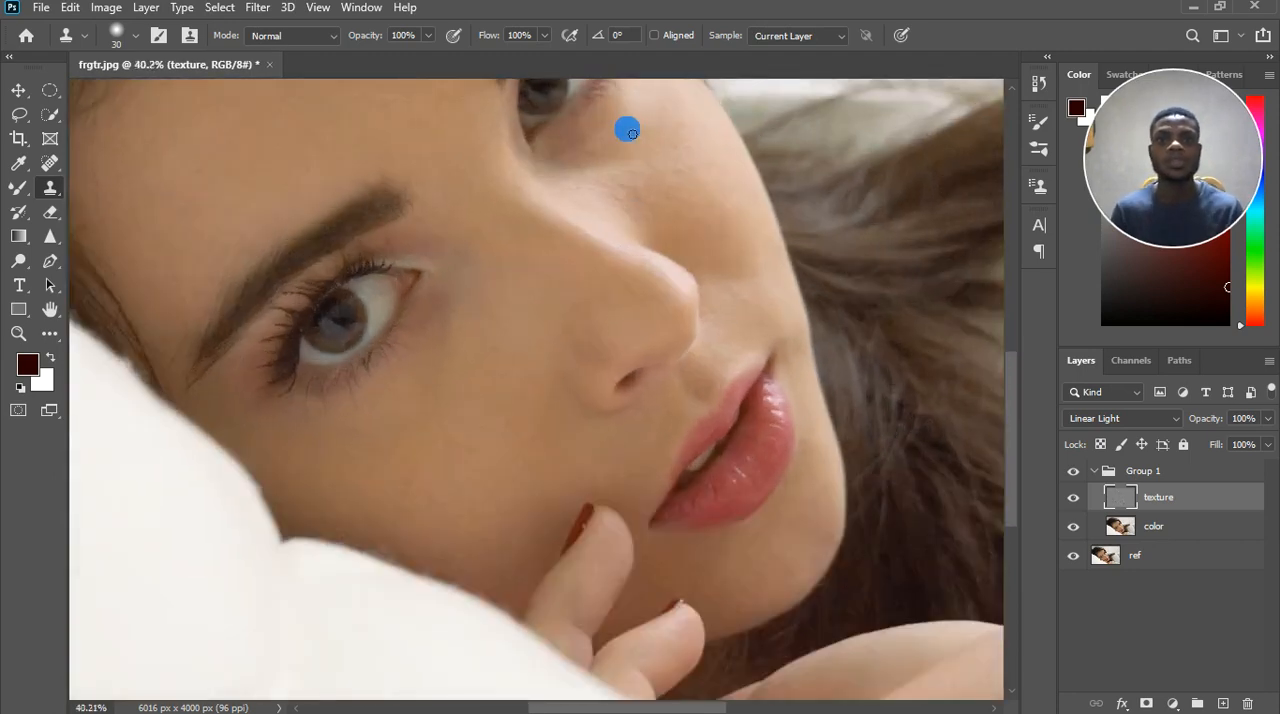
scroll(625, 130, up, 1)
scroll(625, 130, up, 1)
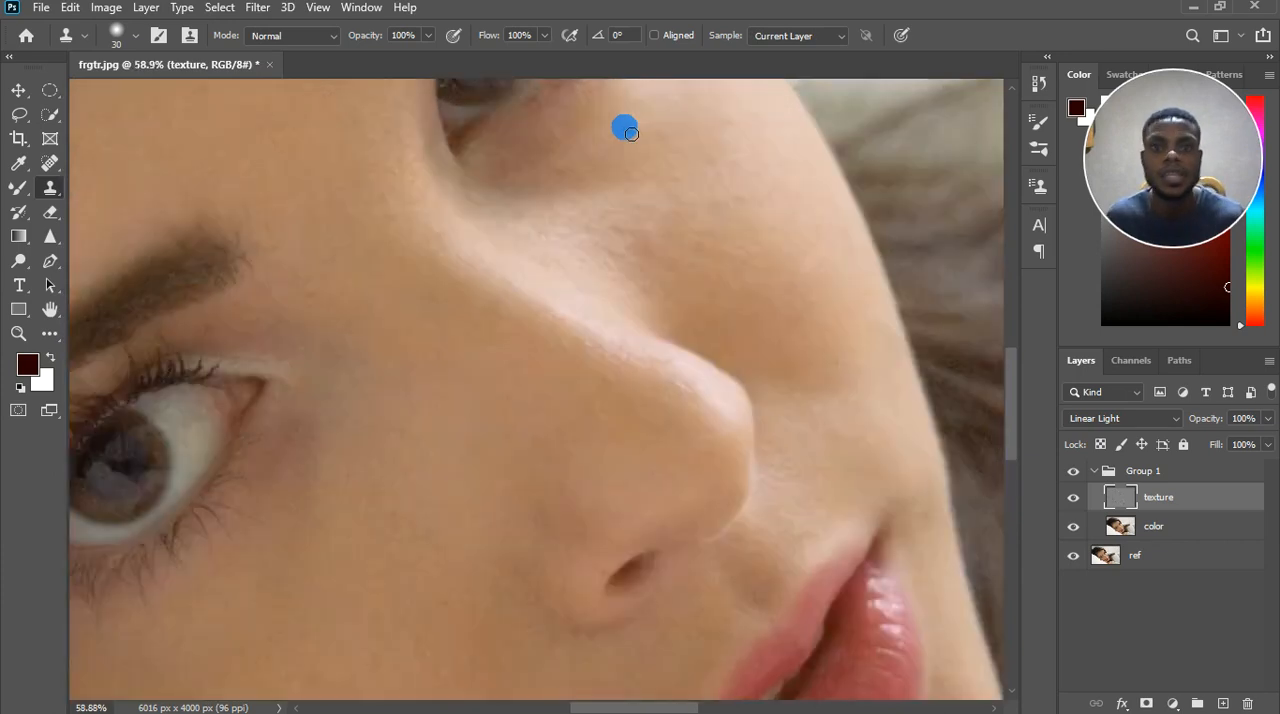
alt+click(626, 220)
click(642, 247)
click(629, 235)
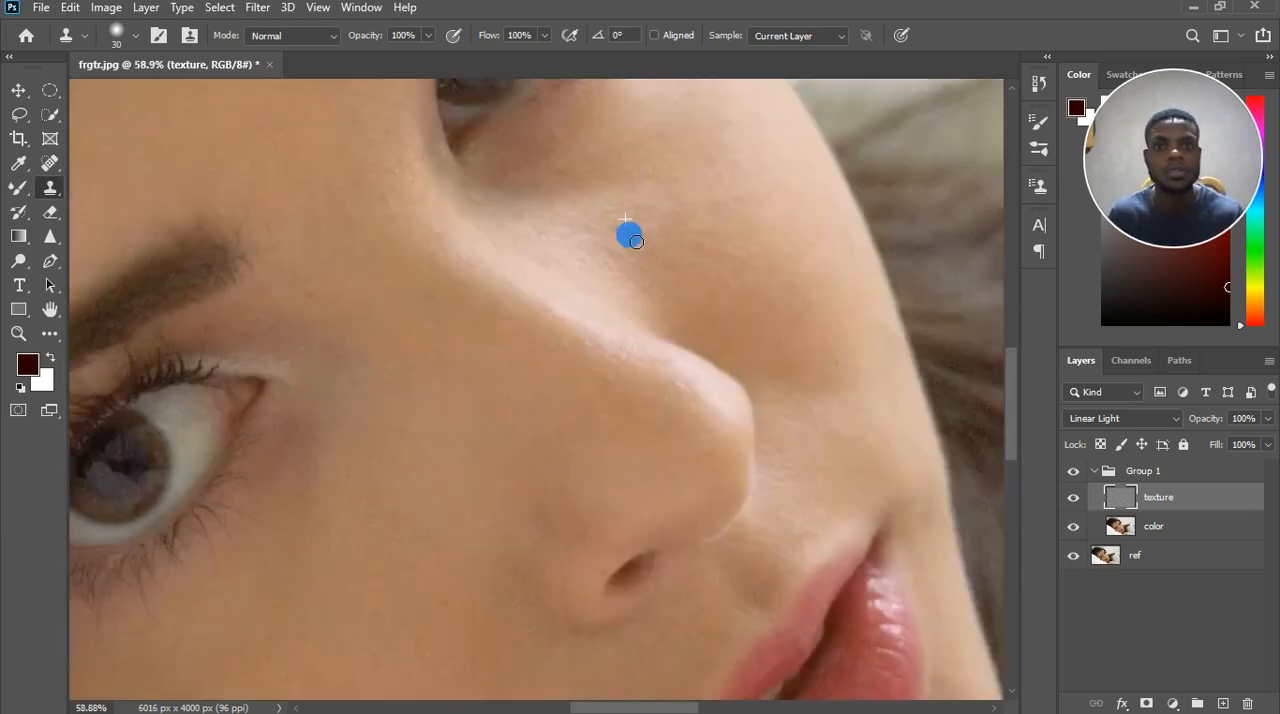
click(654, 244)
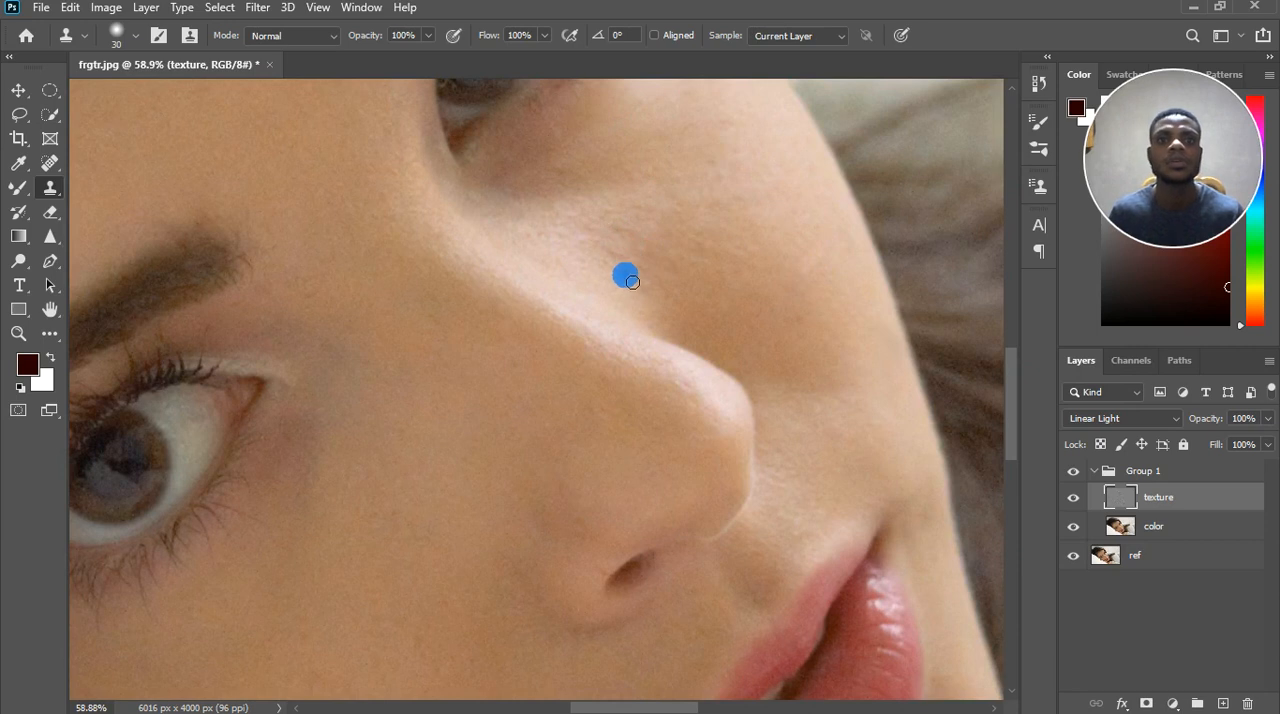
Clone forehead skin texture over the small blemishes beside the upper eyebrow.
scroll(623, 274, down, 4)
scroll(712, 320, down, 2)
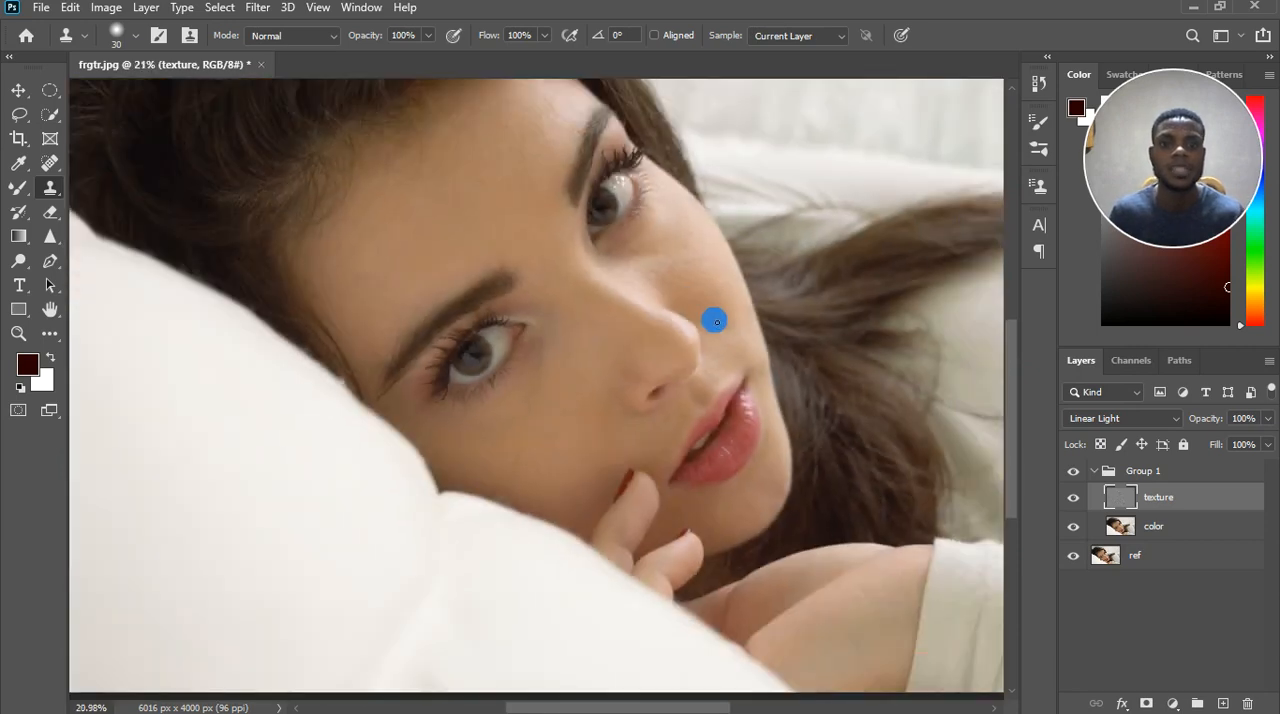
scroll(590, 146, up, 2)
scroll(590, 146, up, 4)
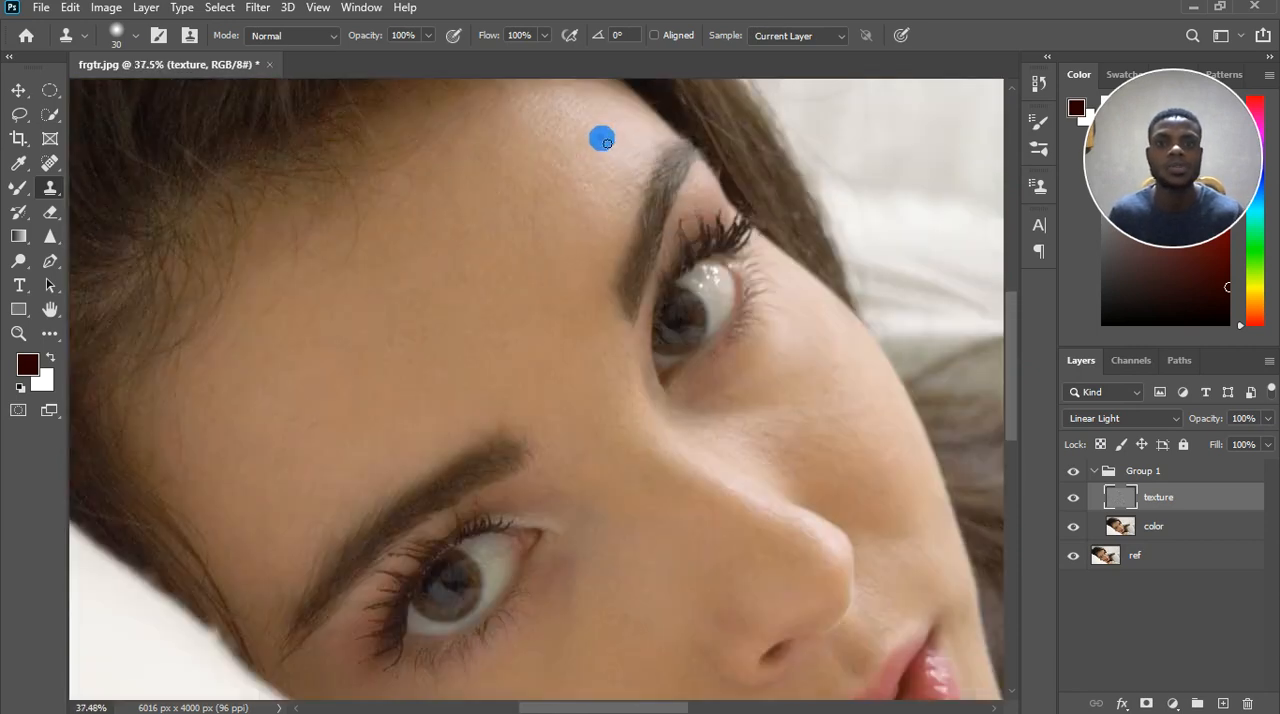
alt+click(658, 199)
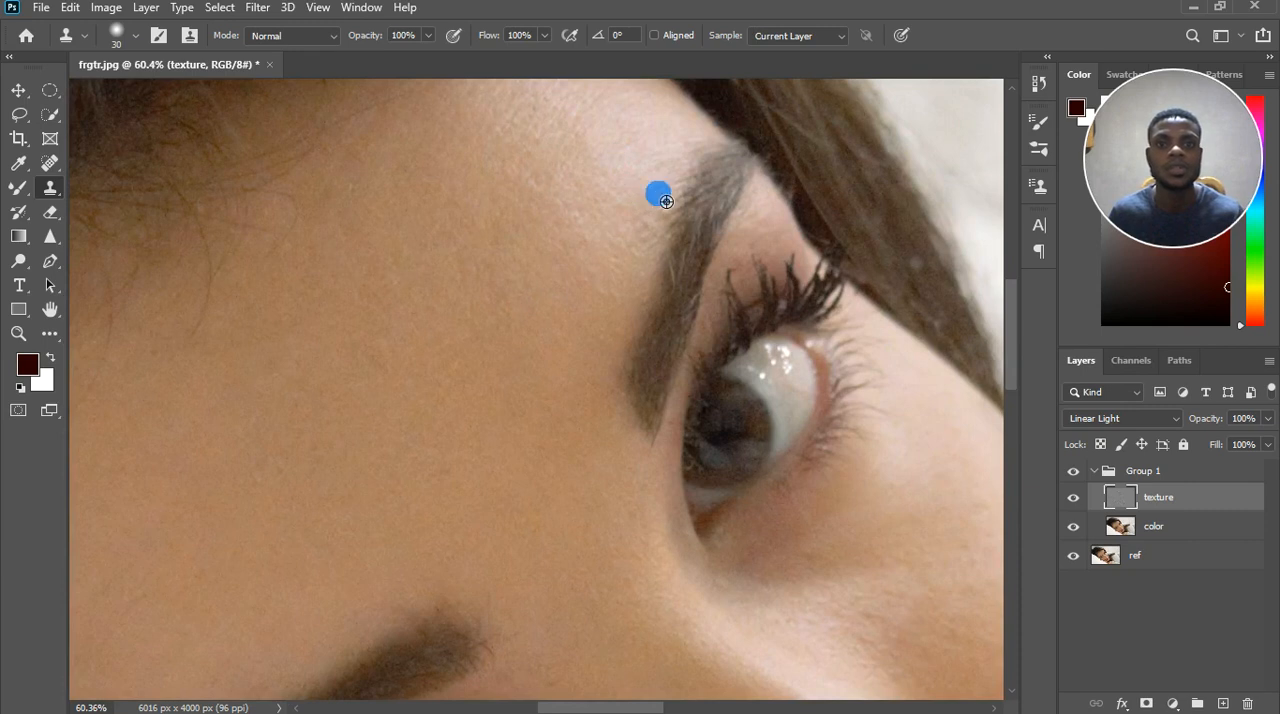
click(658, 232)
click(655, 243)
mouse_move(653, 247)
mouse_down()
mouse_move(586, 271)
mouse_move(554, 203)
mouse_up()
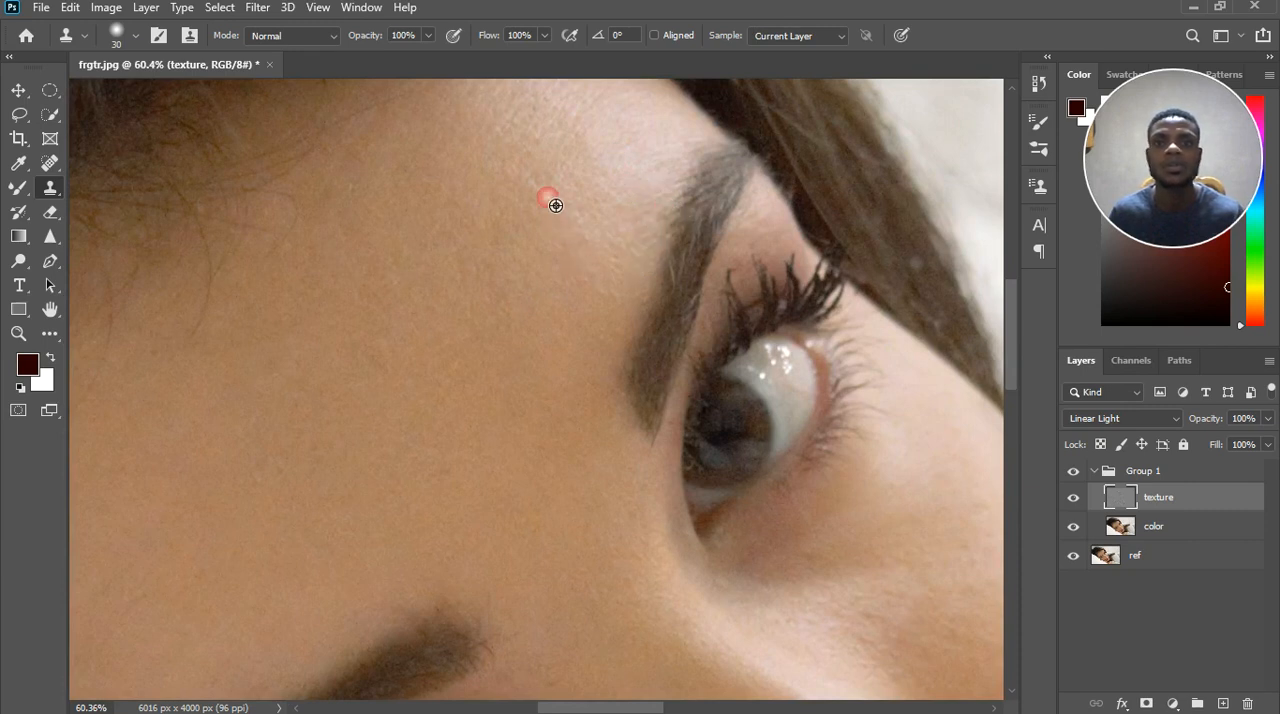
click(607, 232)
Compare the face before and after retouching by toggling the visibility of Group 1.
scroll(600, 232, down, 4)
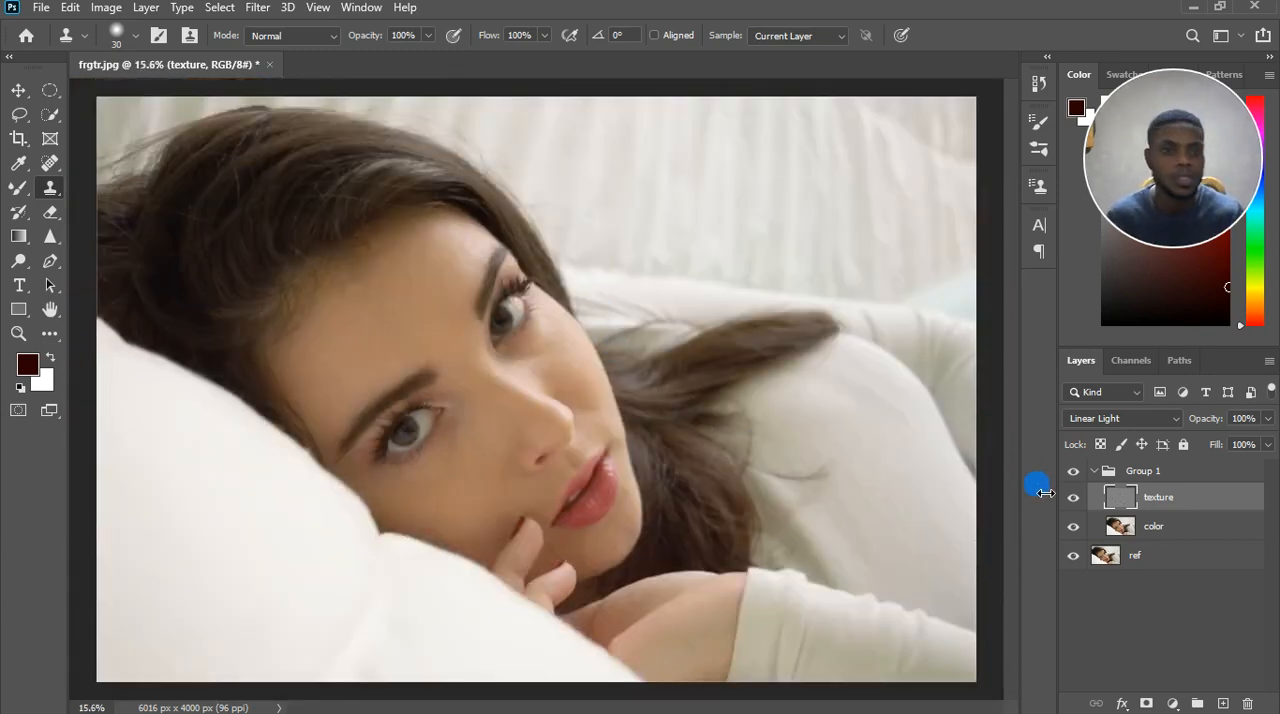
click(1075, 473)
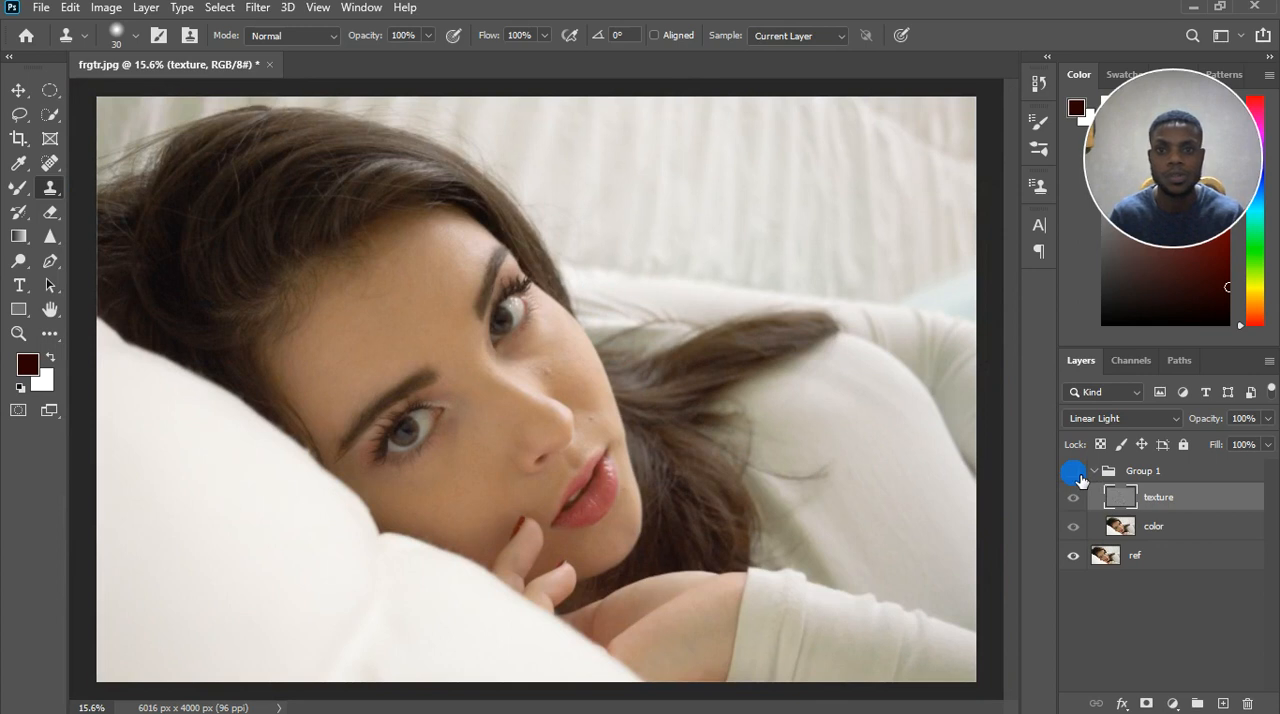
scroll(543, 316, up, 3)
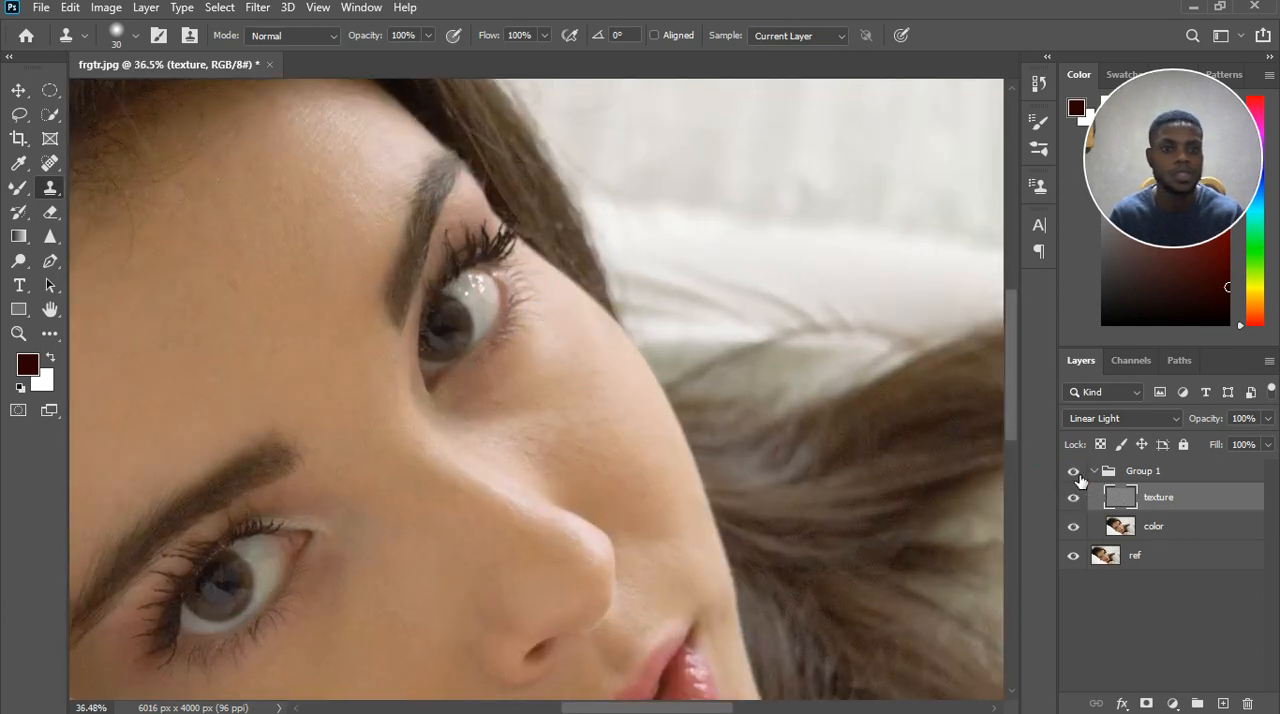
click(1076, 472)
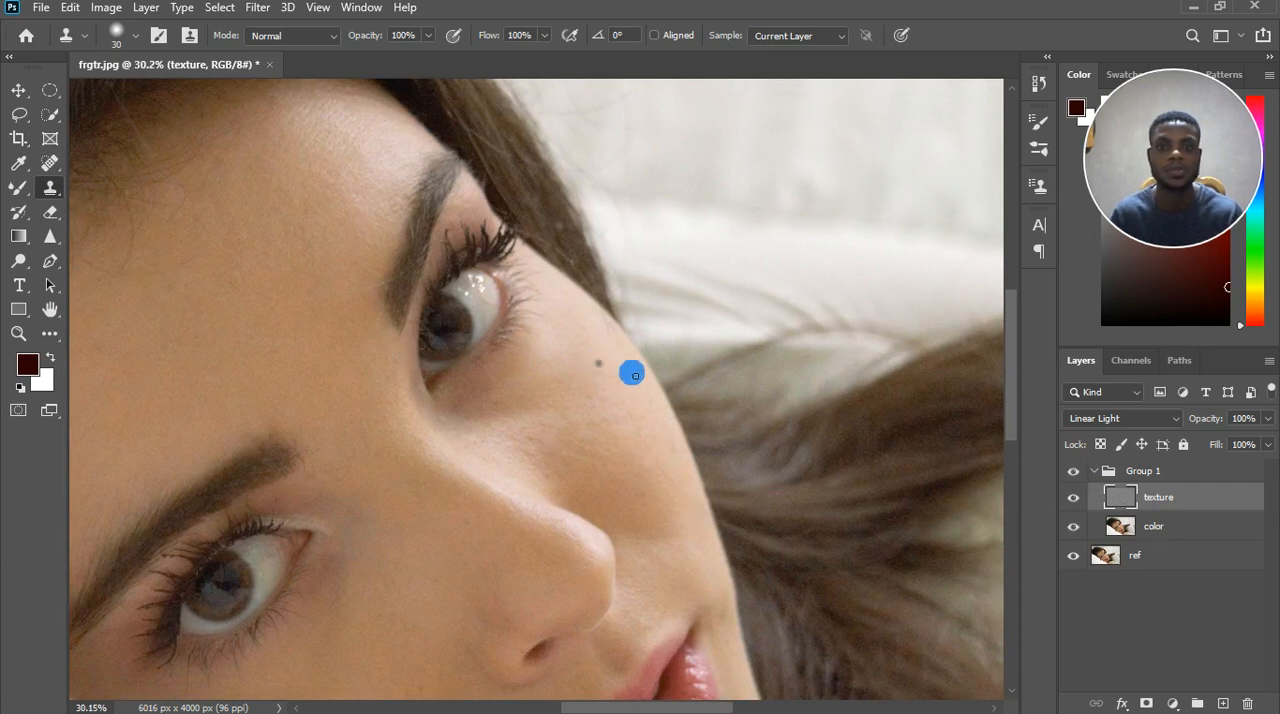
Examine the forehead, under-eye areas, cheeks and nose for remaining blemishes and uneven skin tone.
scroll(632, 374, down, 2)
scroll(634, 376, down, 1)
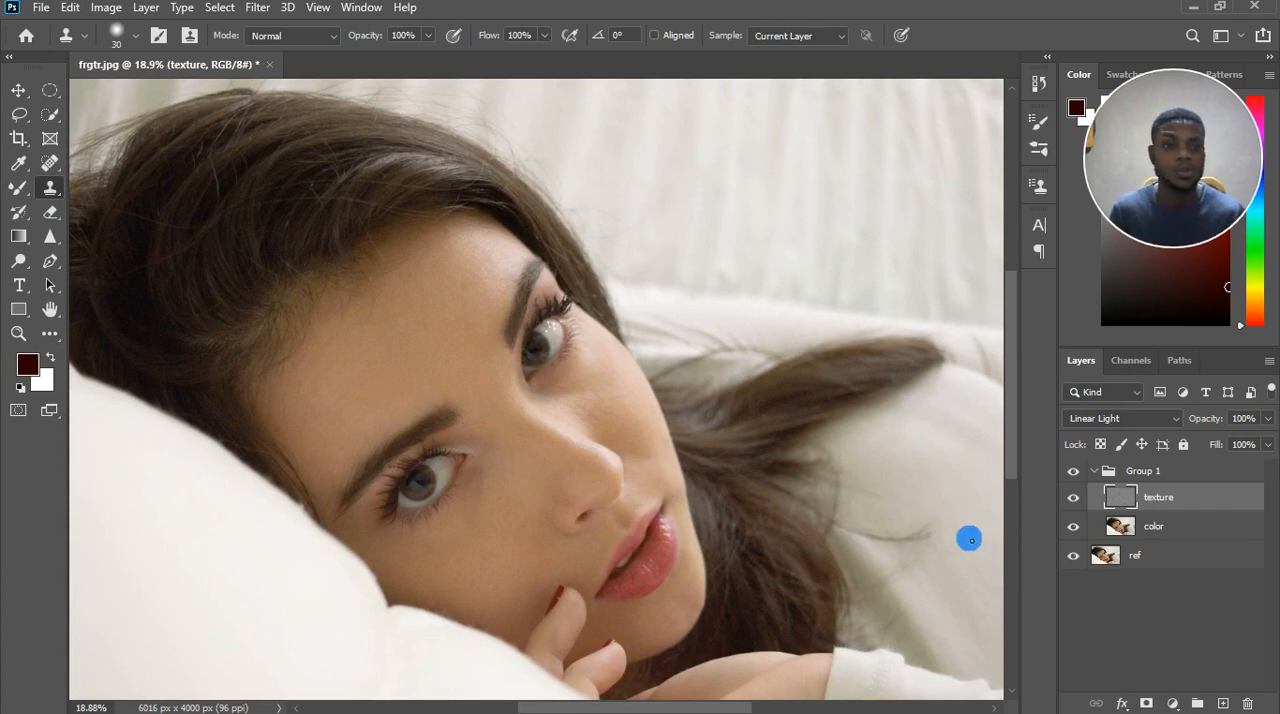
scroll(440, 350, up, 2)
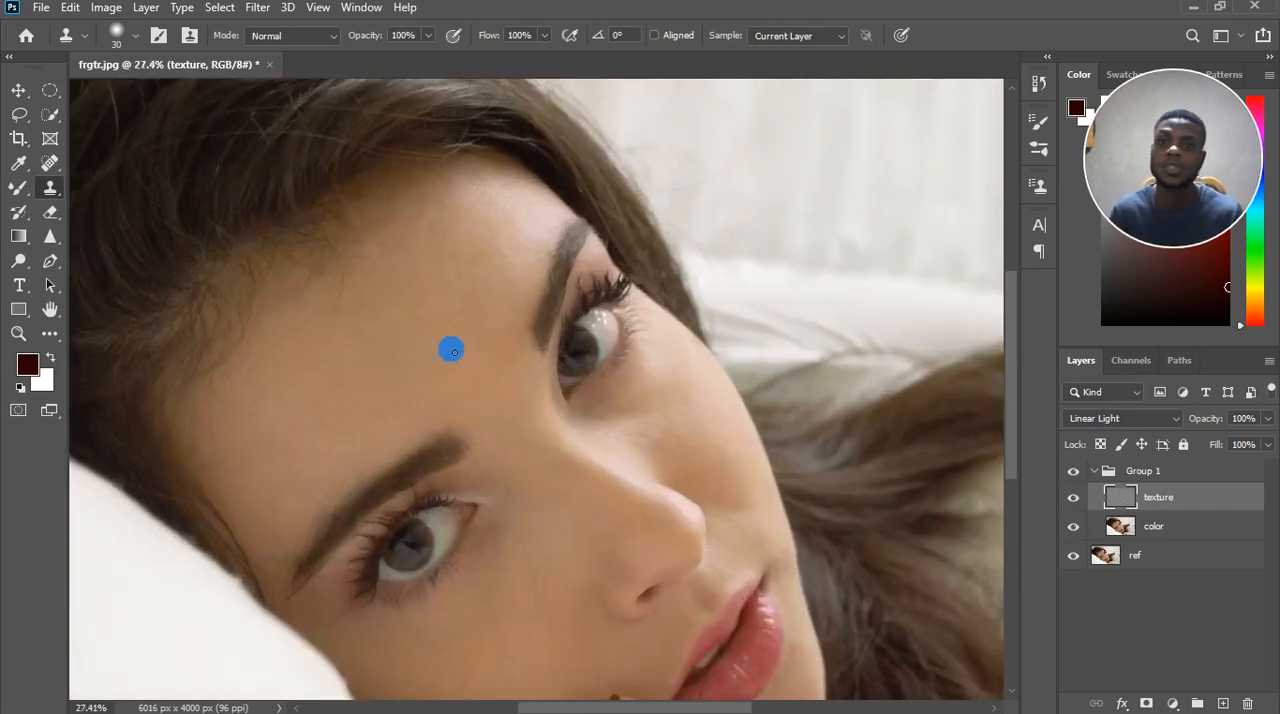
scroll(482, 358, up, 2)
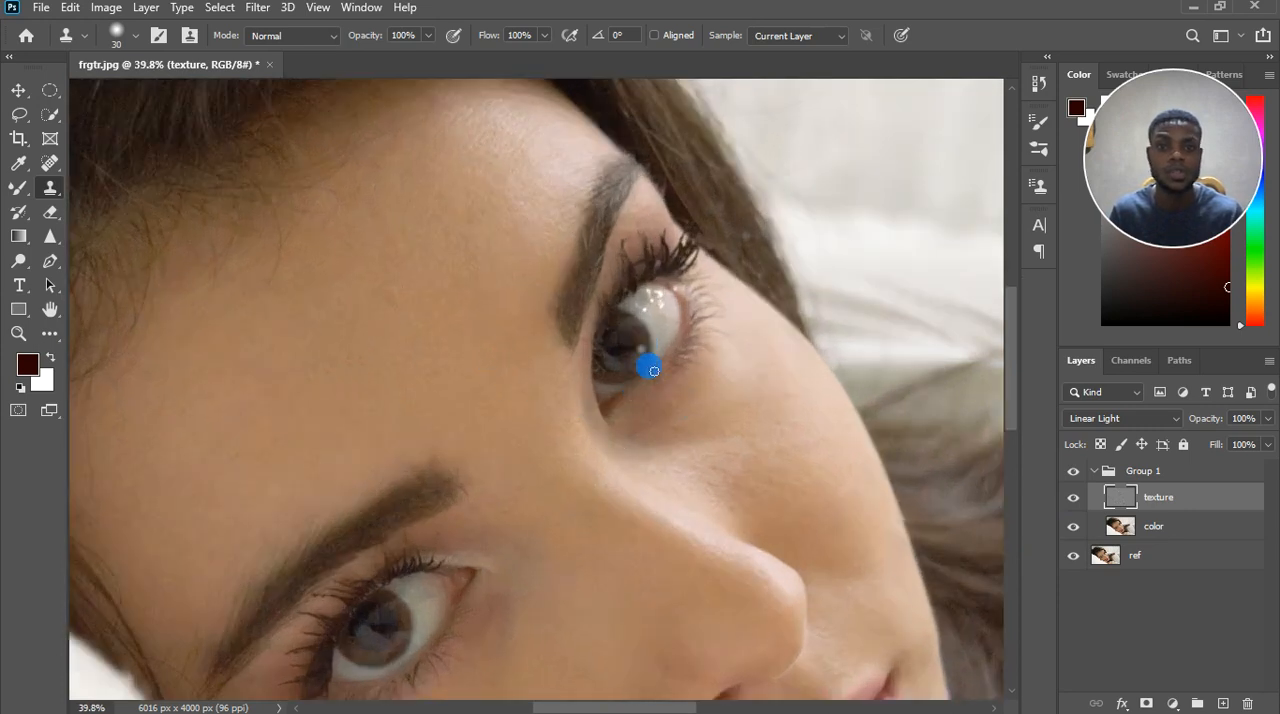
scroll(700, 406, up, 2)
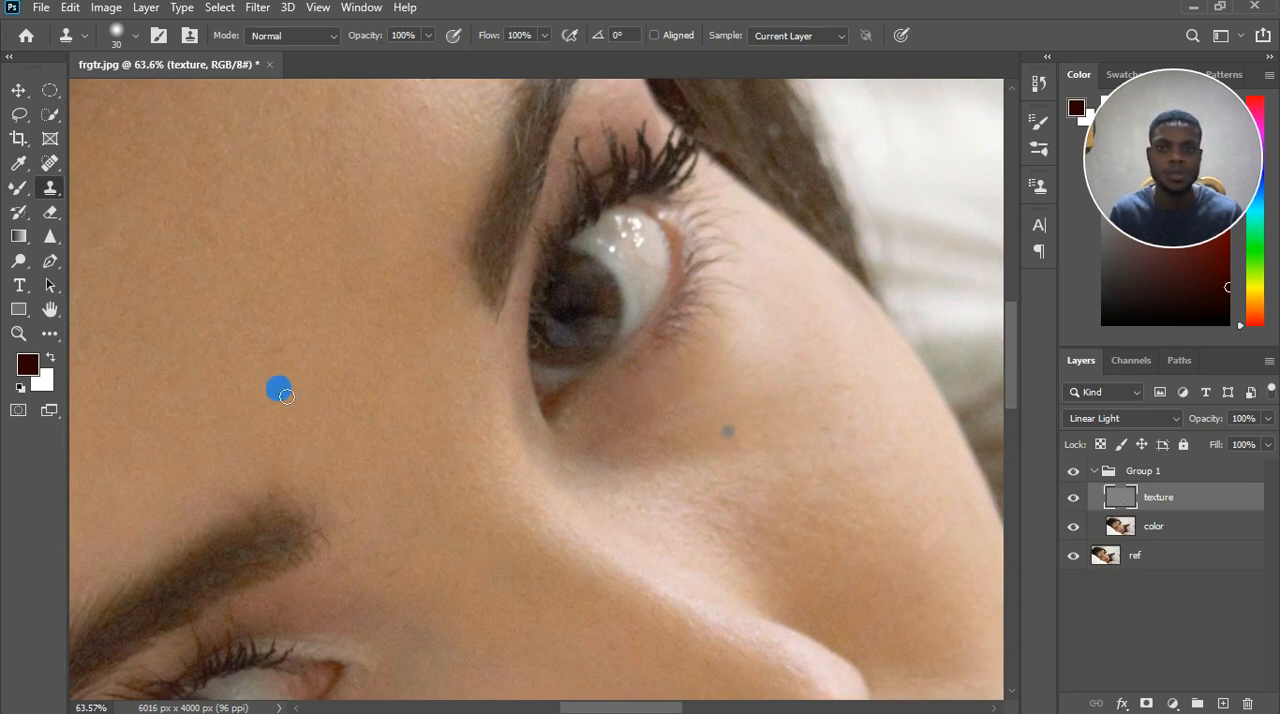
scroll(497, 470, down, 3)
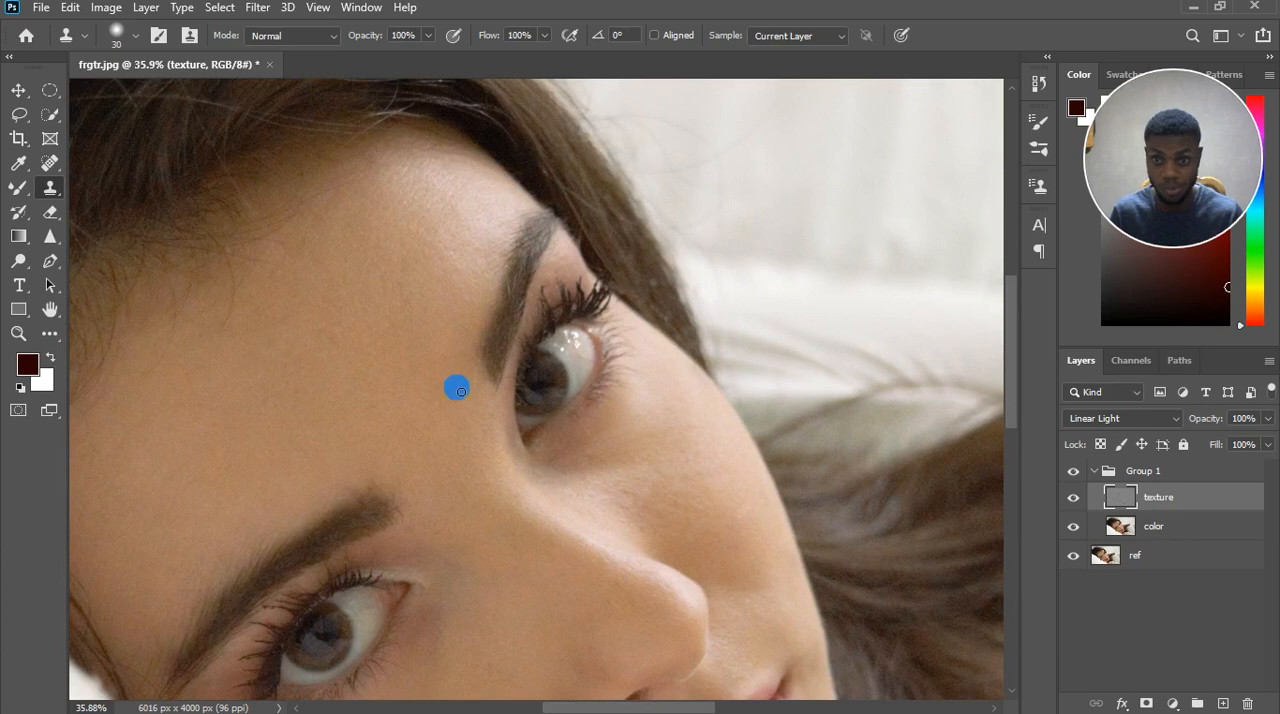
scroll(438, 255, down, 2)
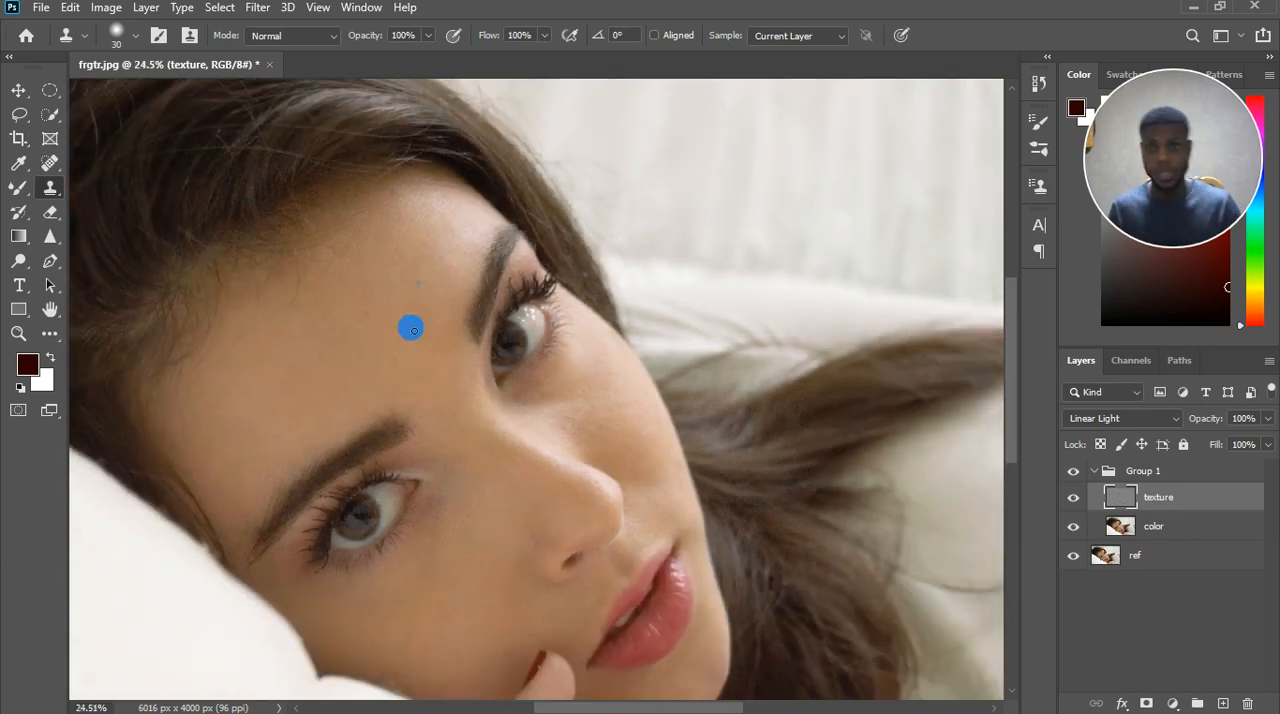
scroll(411, 329, up, 2)
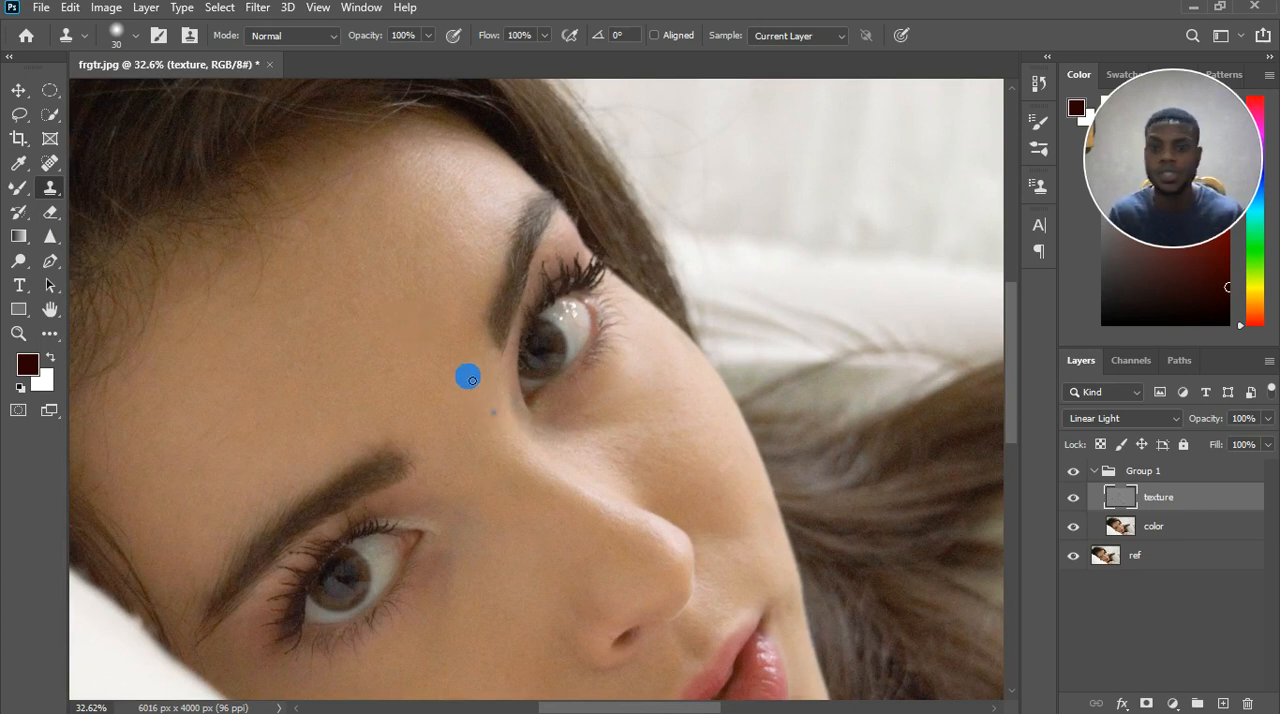
scroll(466, 372, down, 1)
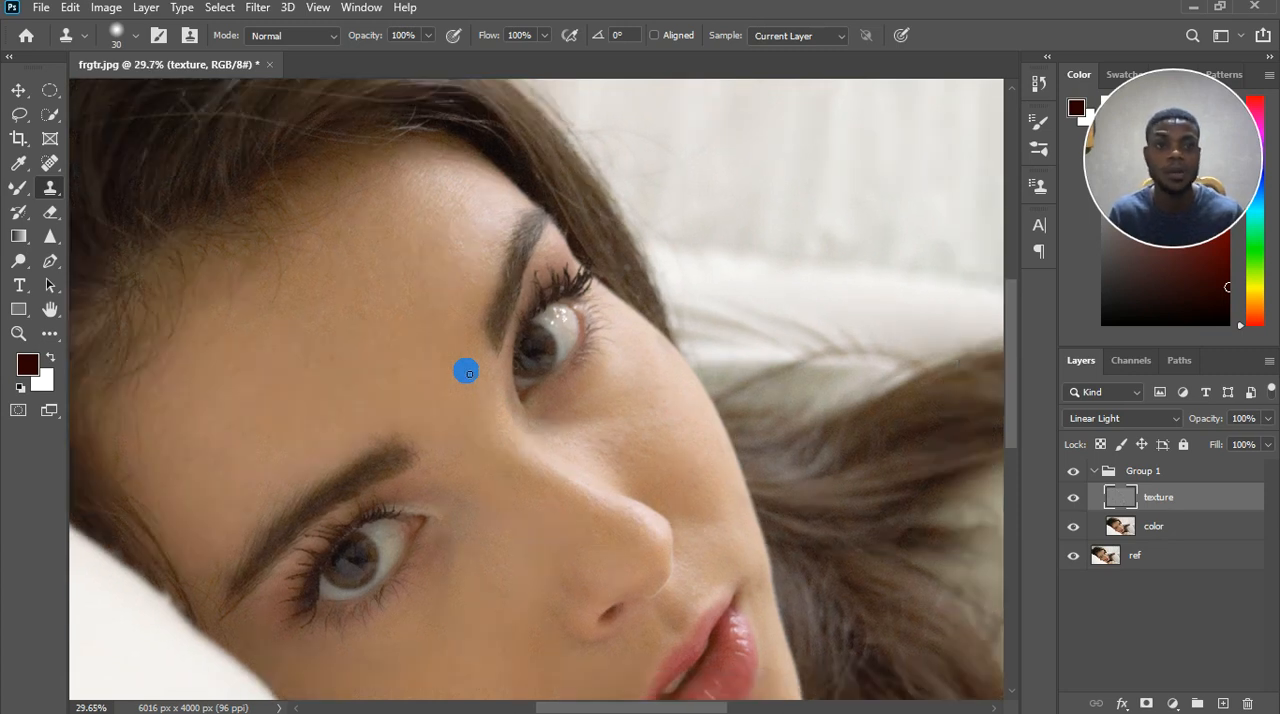
scroll(469, 373, down, 2)
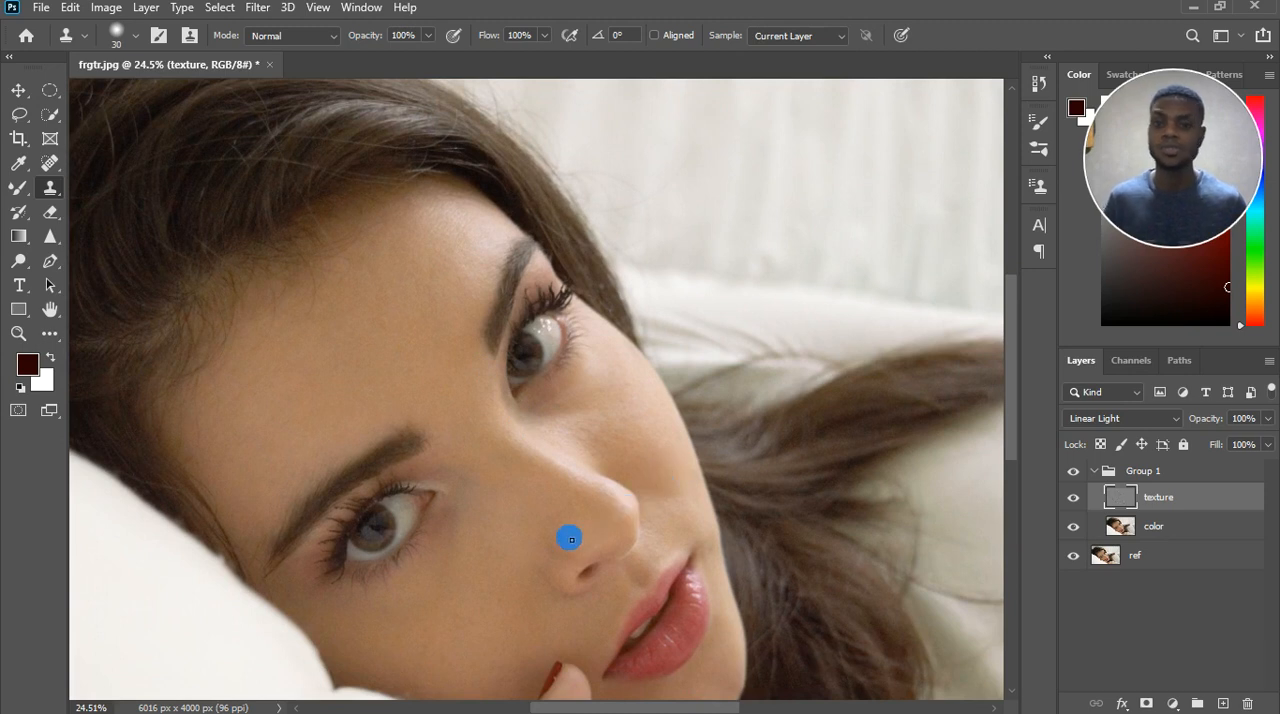
scroll(497, 447, up, 3)
scroll(509, 448, up, 6)
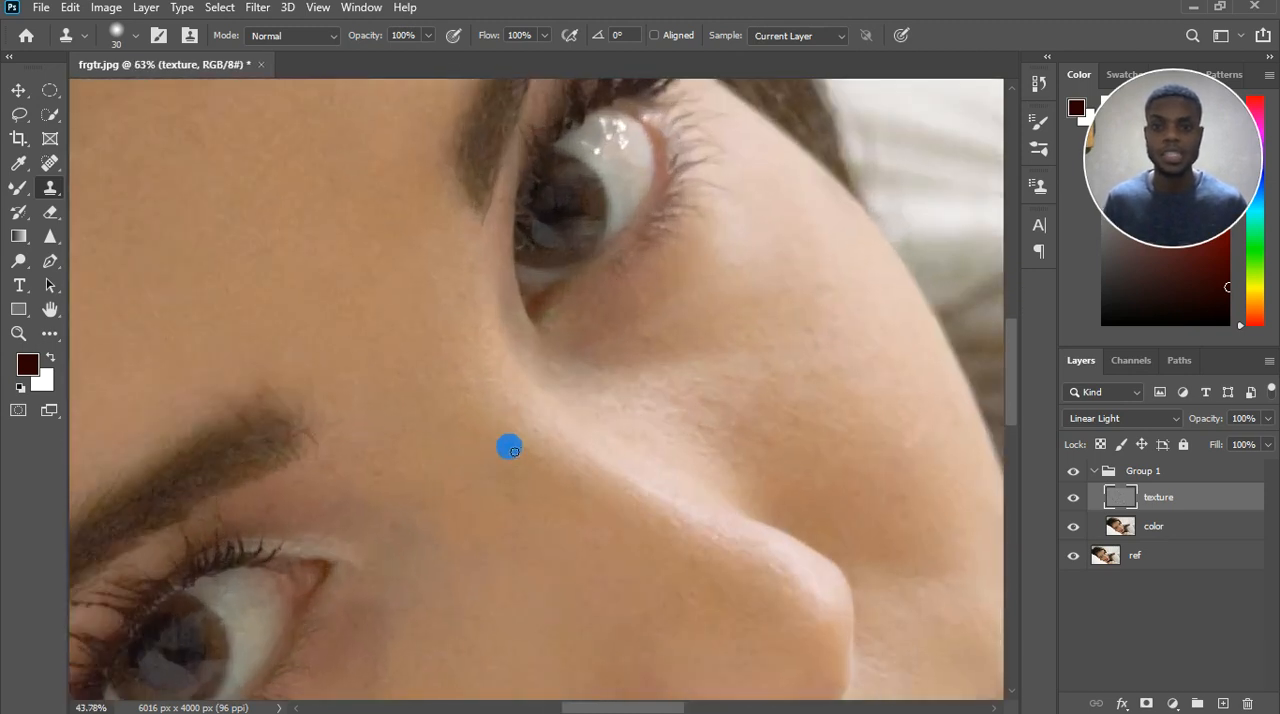
Make the color layer active and switch to the Mixer Brush tool.
scroll(511, 448, down, 7)
click(1155, 526)
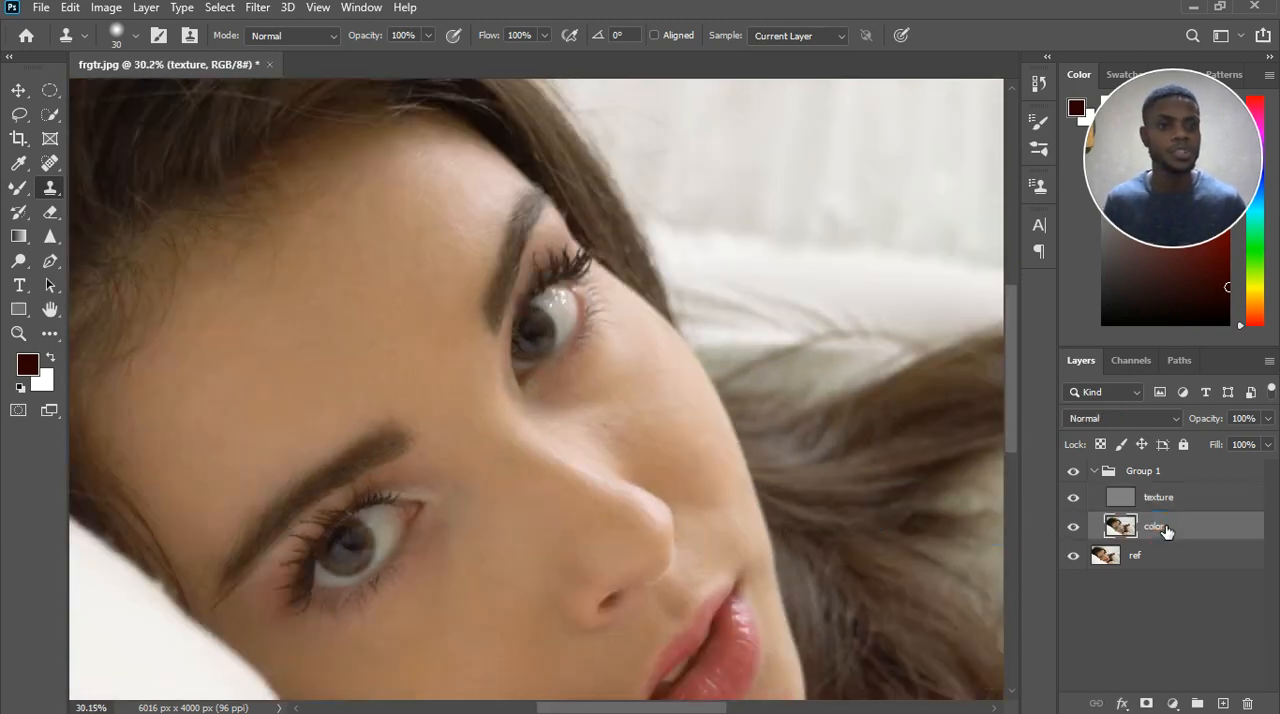
click(19, 189)
click(85, 188)
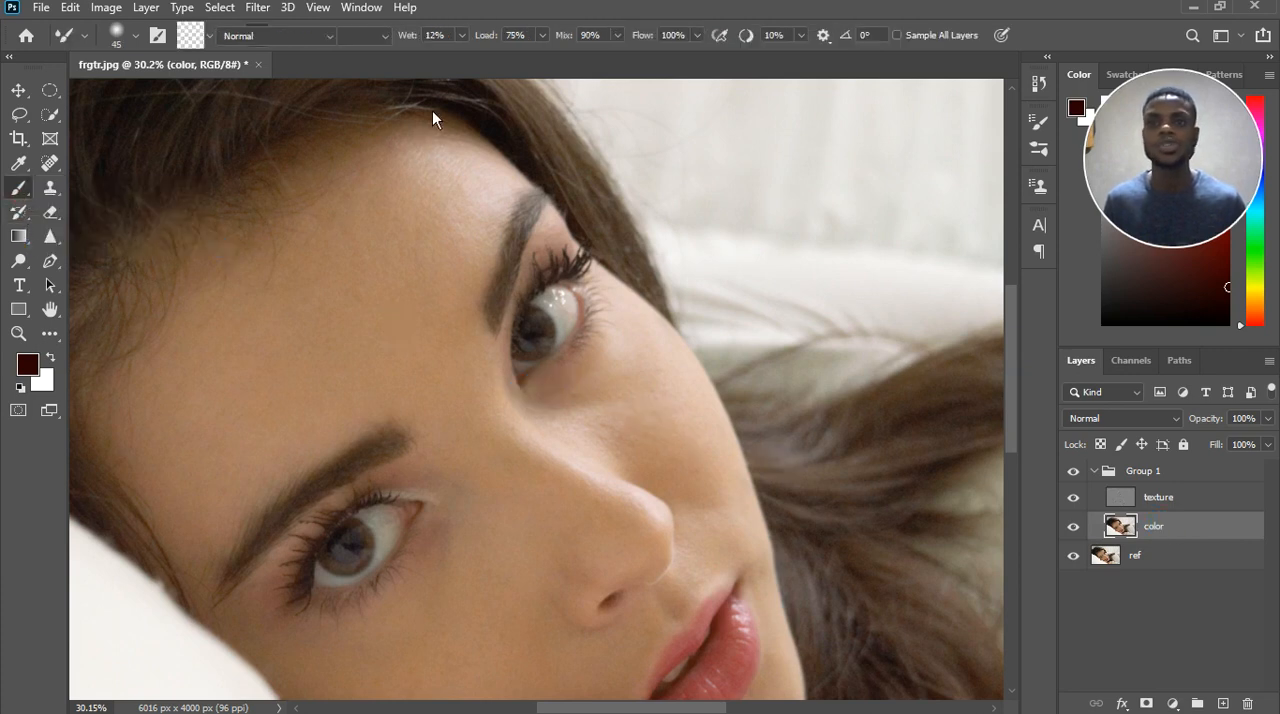
click(19, 189)
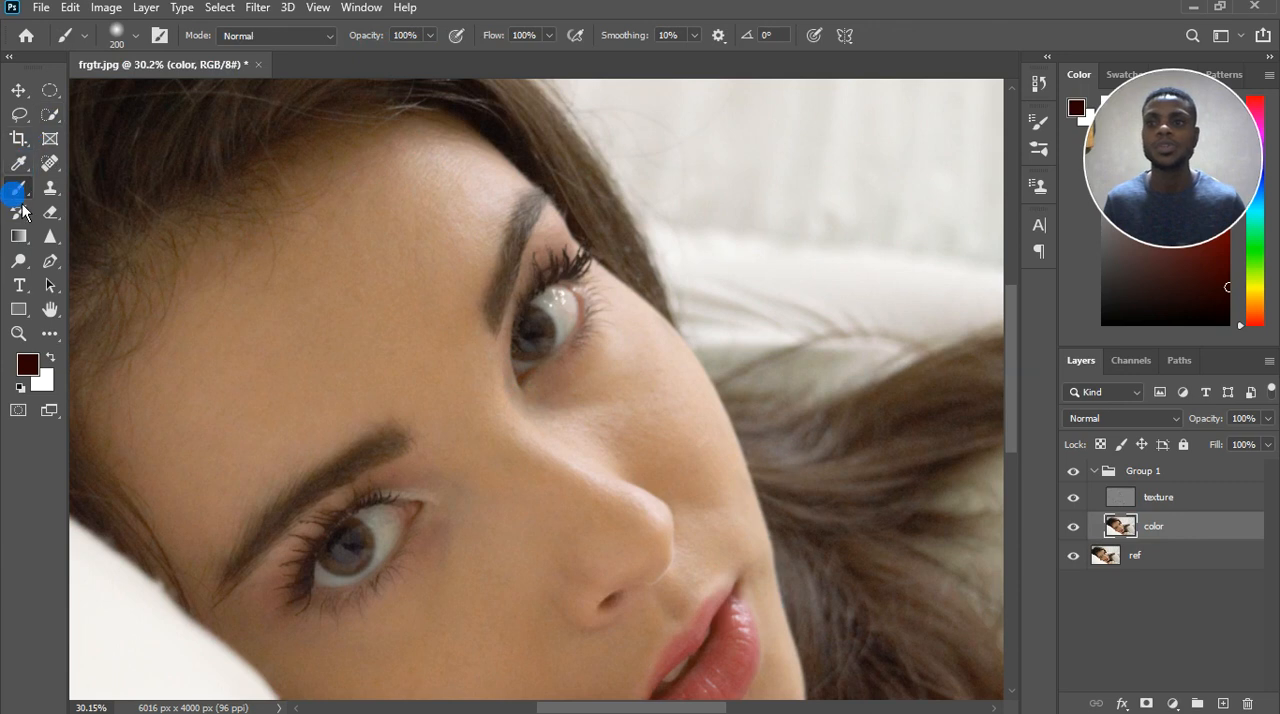
click(79, 246)
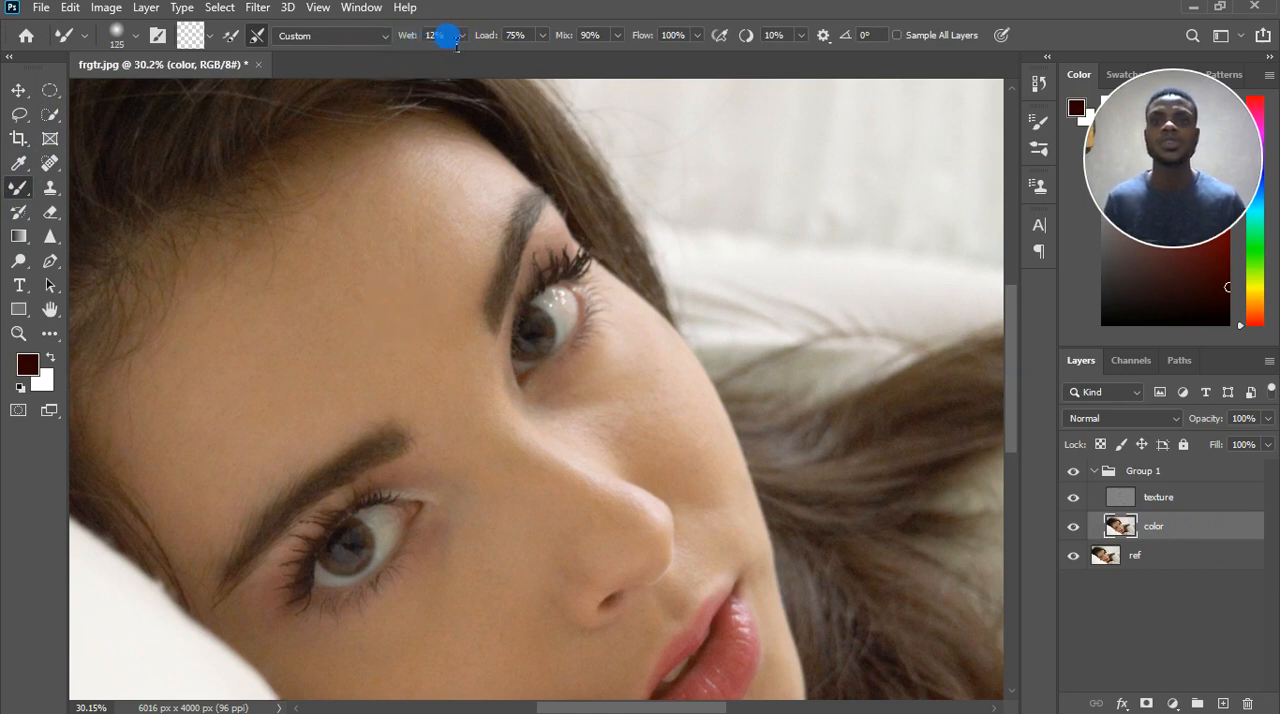
Blend the skin tones below the upper eye into the far cheek on the color layer with the Mixer Brush.
scroll(380, 398, up, 2)
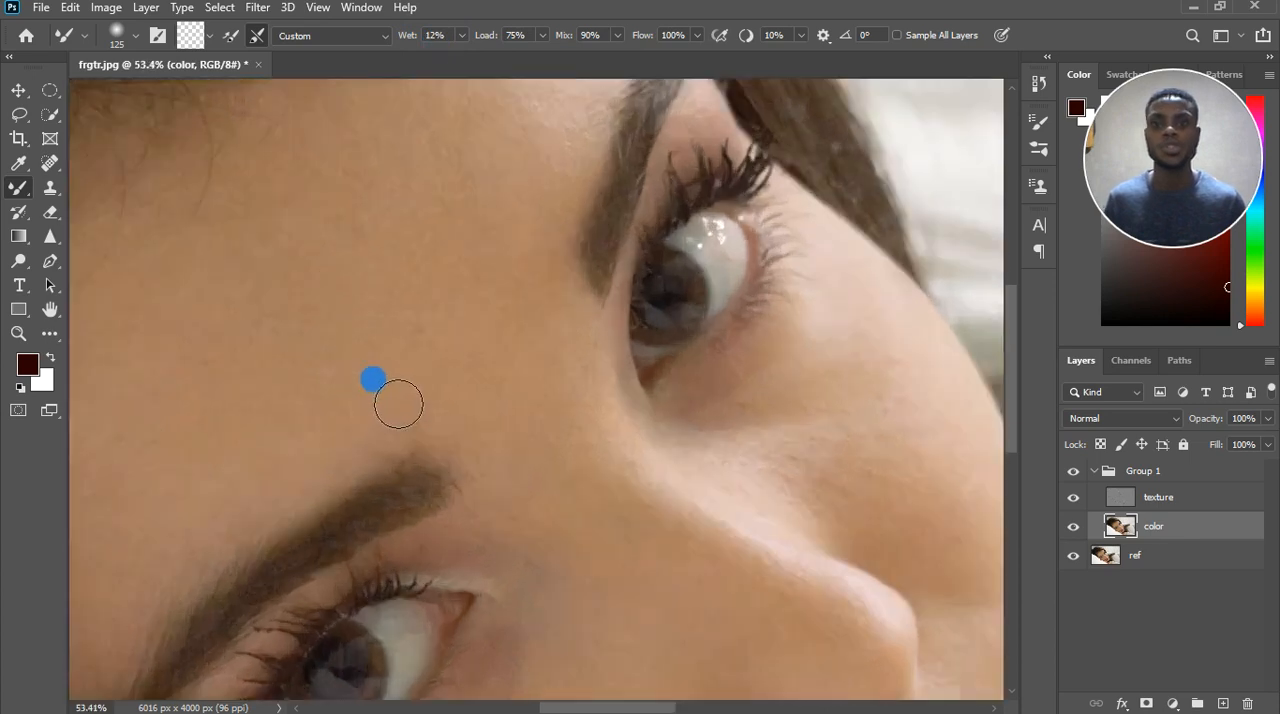
scroll(515, 375, up, 3)
scroll(845, 447, up, 2)
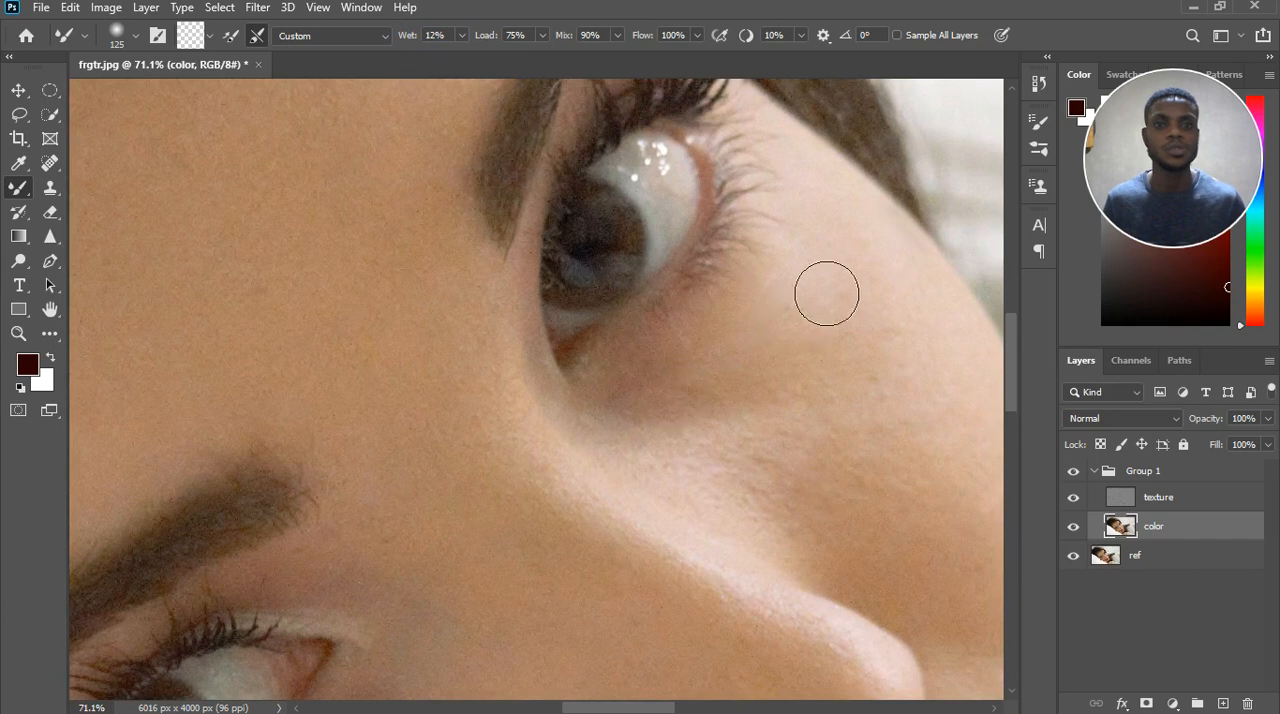
drag(687, 393, 818, 276)
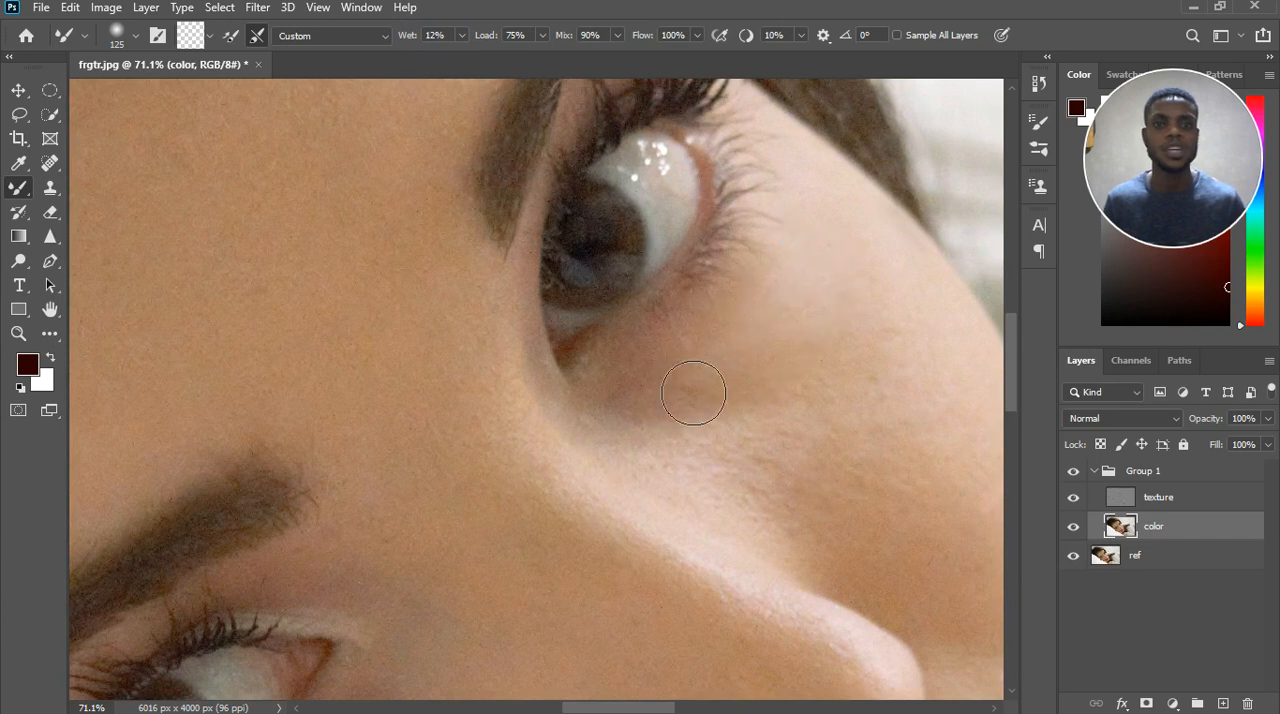
drag(668, 404, 857, 276)
drag(711, 357, 809, 320)
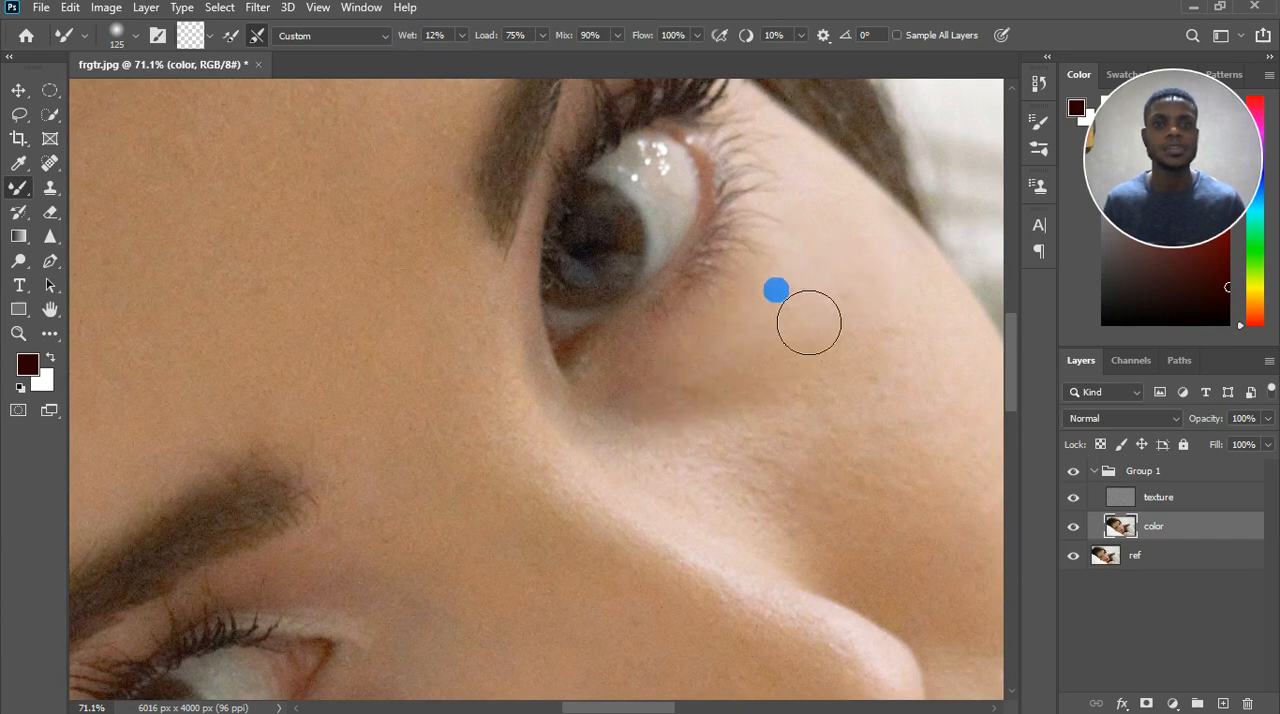
mouse_move(649, 414)
mouse_down()
mouse_move(827, 442)
mouse_move(891, 405)
mouse_up()
drag(710, 426, 886, 352)
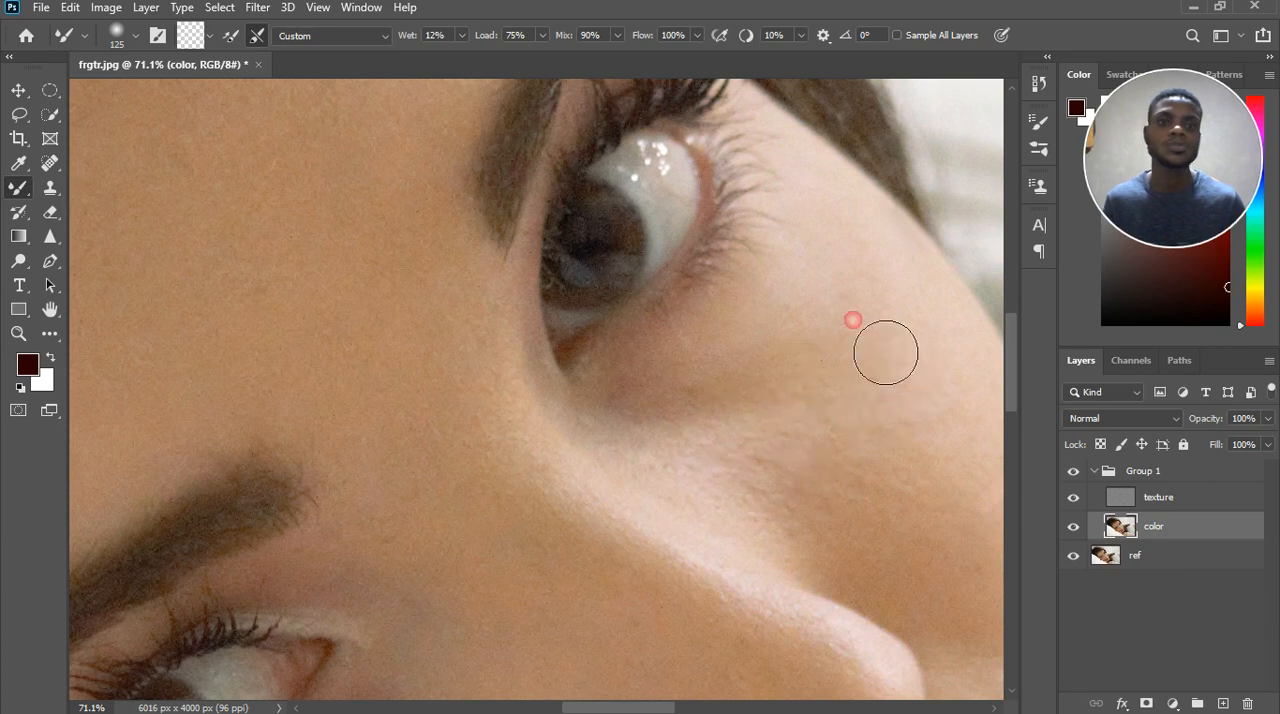
drag(732, 414, 852, 400)
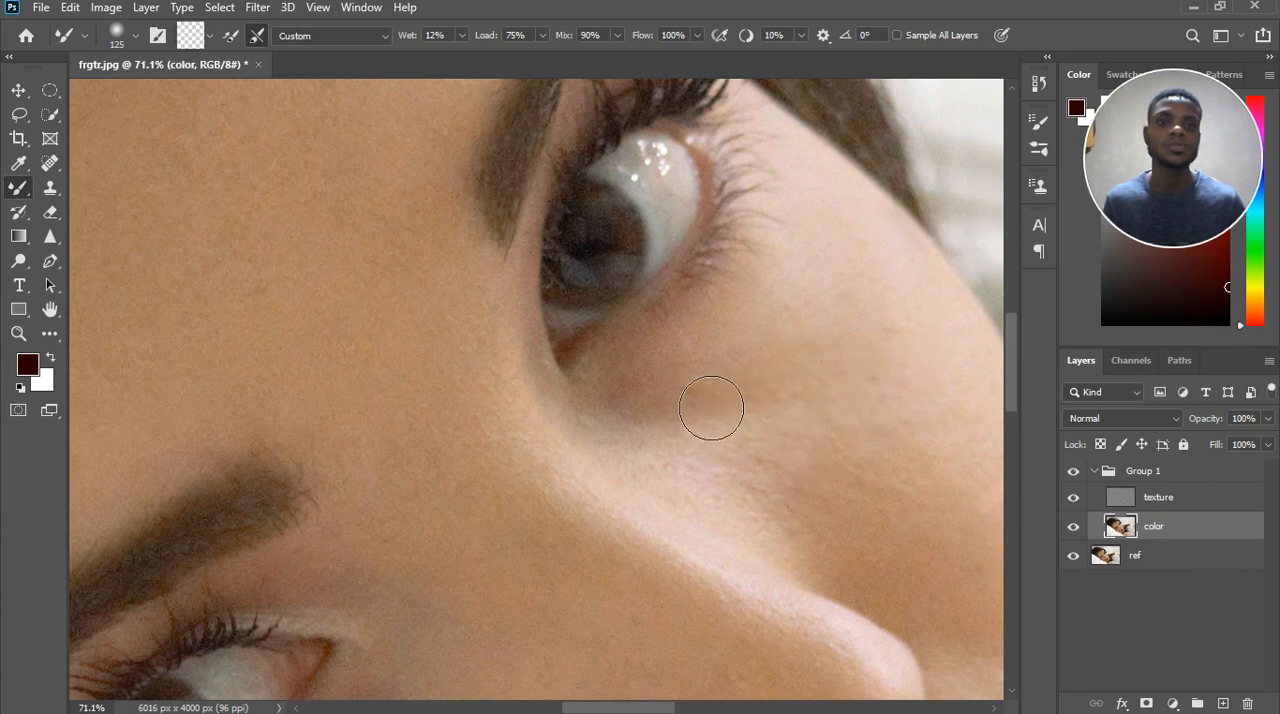
drag(711, 409, 910, 398)
drag(679, 434, 858, 416)
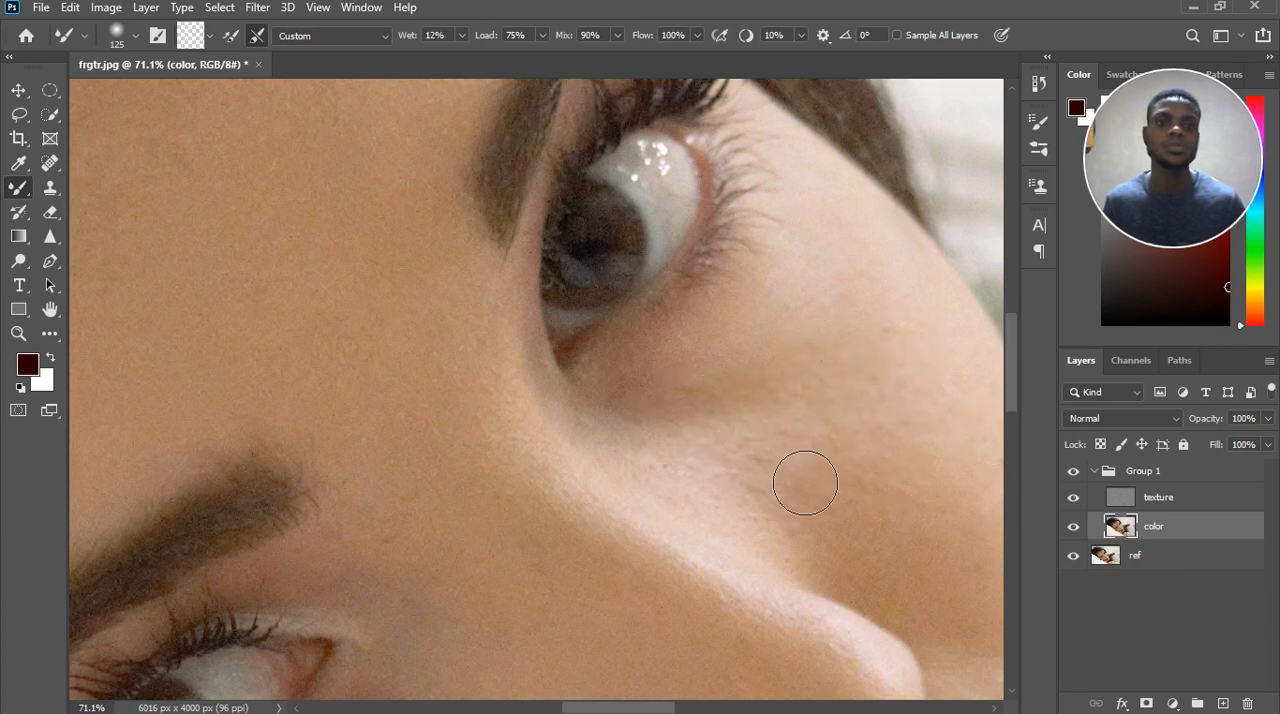
Blend the uneven tones across the far cheek beside the nose on the color layer with the Mixer Brush.
scroll(786, 387, down, 4)
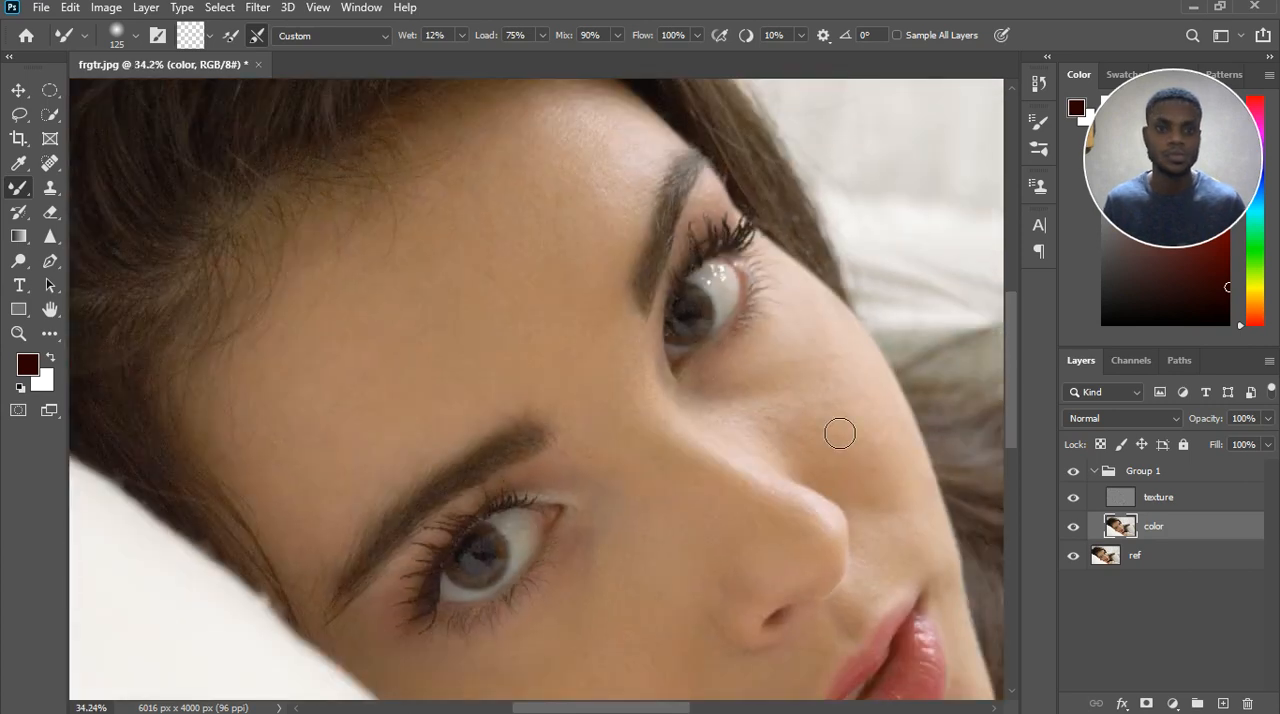
scroll(838, 451, up, 2)
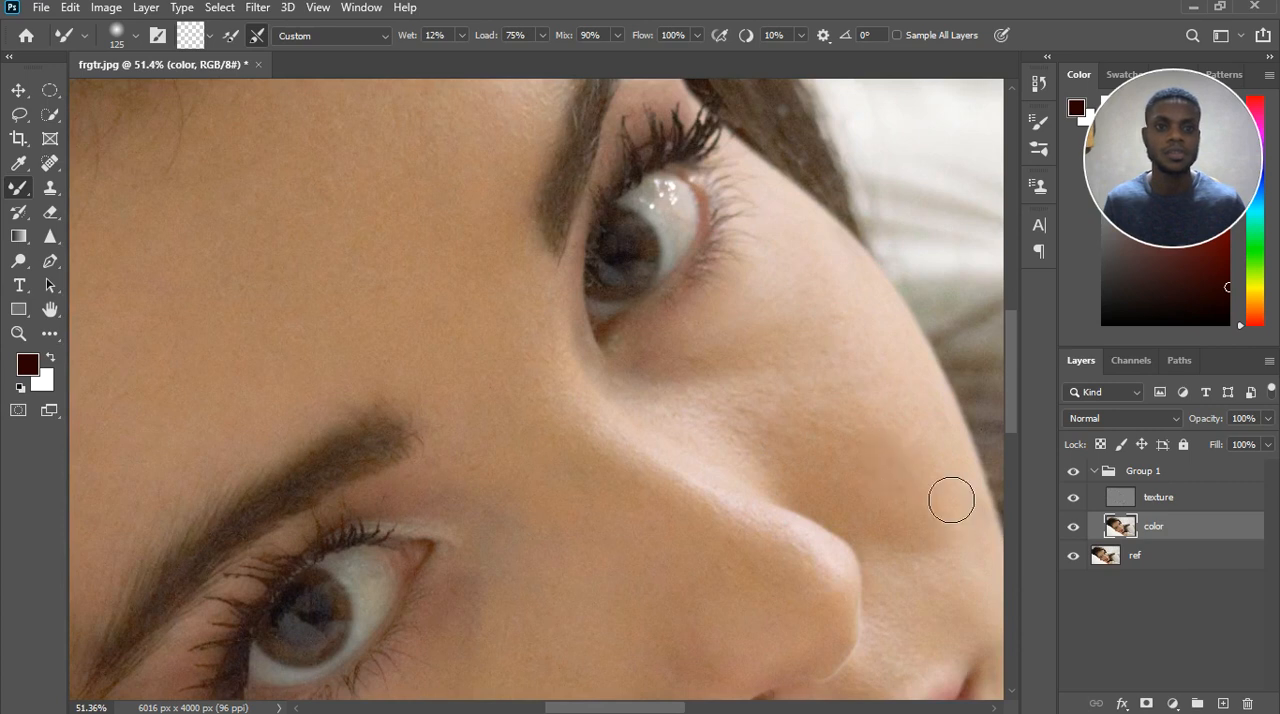
mouse_move(825, 478)
mouse_down()
mouse_move(811, 474)
mouse_move(868, 460)
mouse_move(882, 438)
mouse_move(925, 421)
mouse_move(894, 445)
mouse_up()
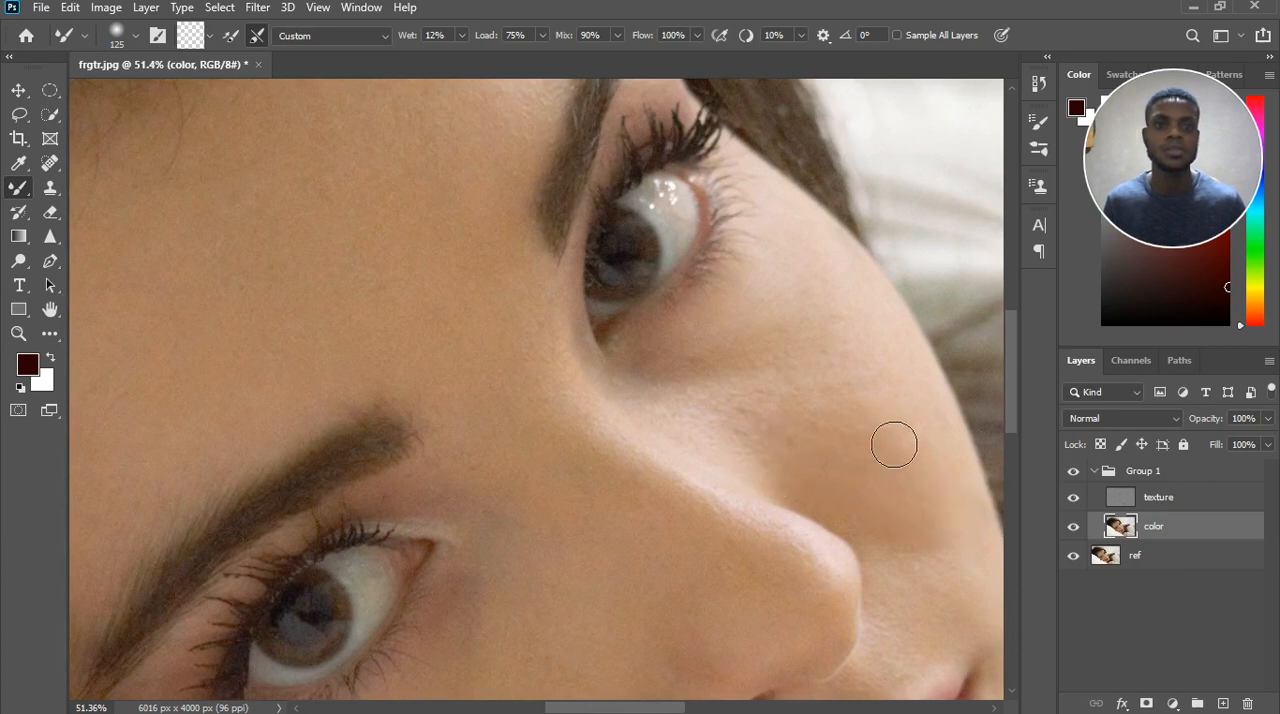
mouse_move(874, 311)
mouse_down()
mouse_move(897, 334)
mouse_move(882, 340)
mouse_move(956, 553)
mouse_move(902, 529)
mouse_up()
scroll(903, 423, down, 3)
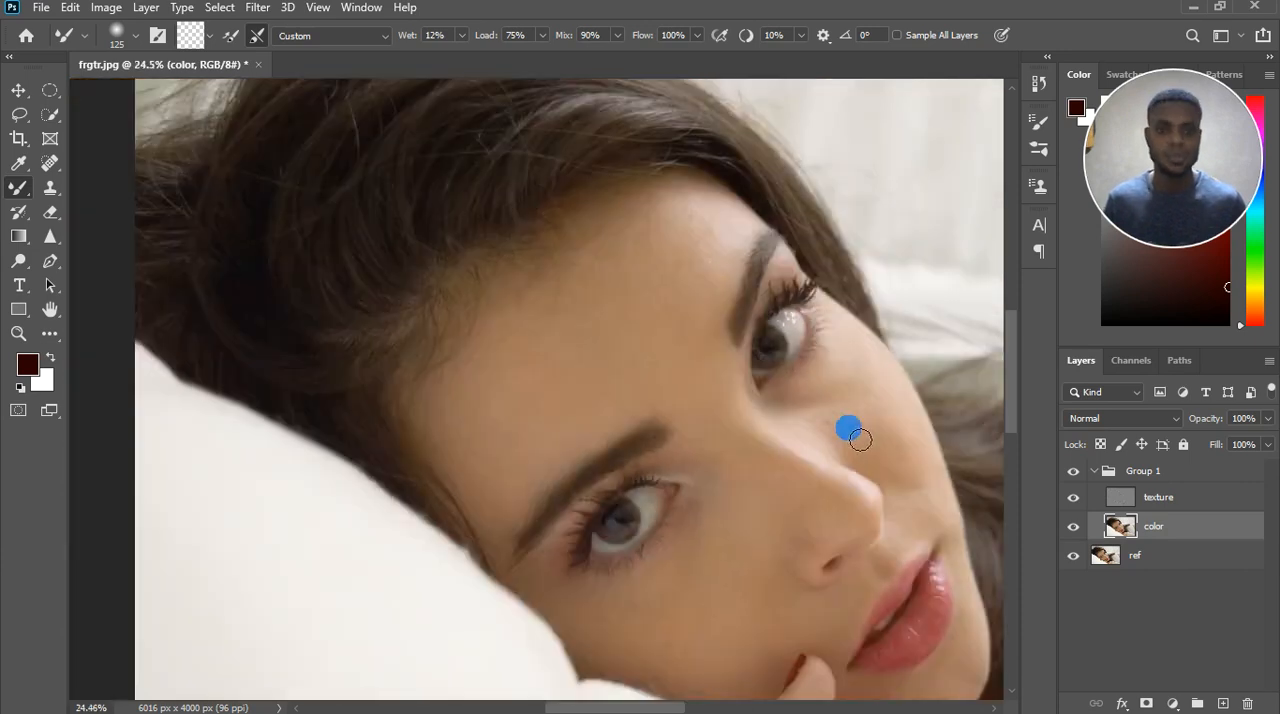
Blend the mid-forehead skin tones toward the upper eyebrow on the color layer.
scroll(680, 240, up, 1)
scroll(690, 224, up, 1)
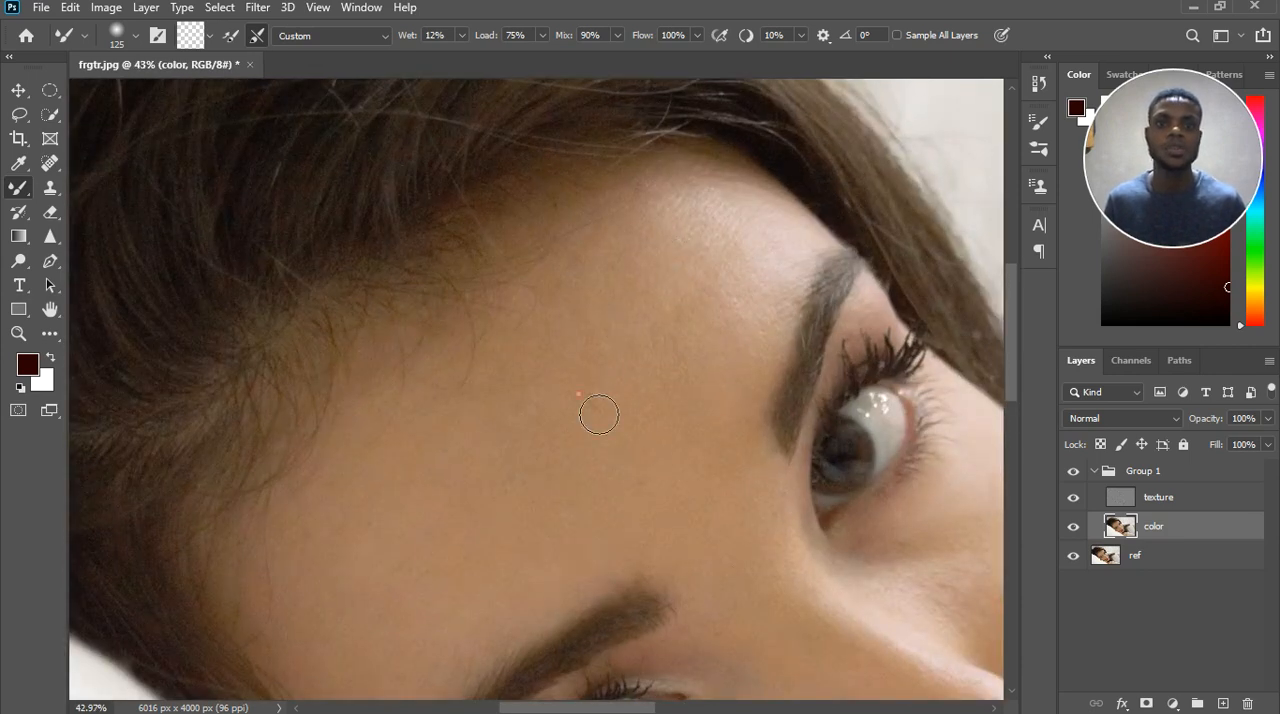
mouse_move(599, 414)
mouse_down()
mouse_move(614, 393)
mouse_move(634, 411)
mouse_move(706, 368)
mouse_move(760, 312)
mouse_up()
Enlarge the Mixer Brush to 300 and smooth the skin between the eyebrows and across the central forehead.
key(bracketright)
key(bracketright)
key(bracketright)
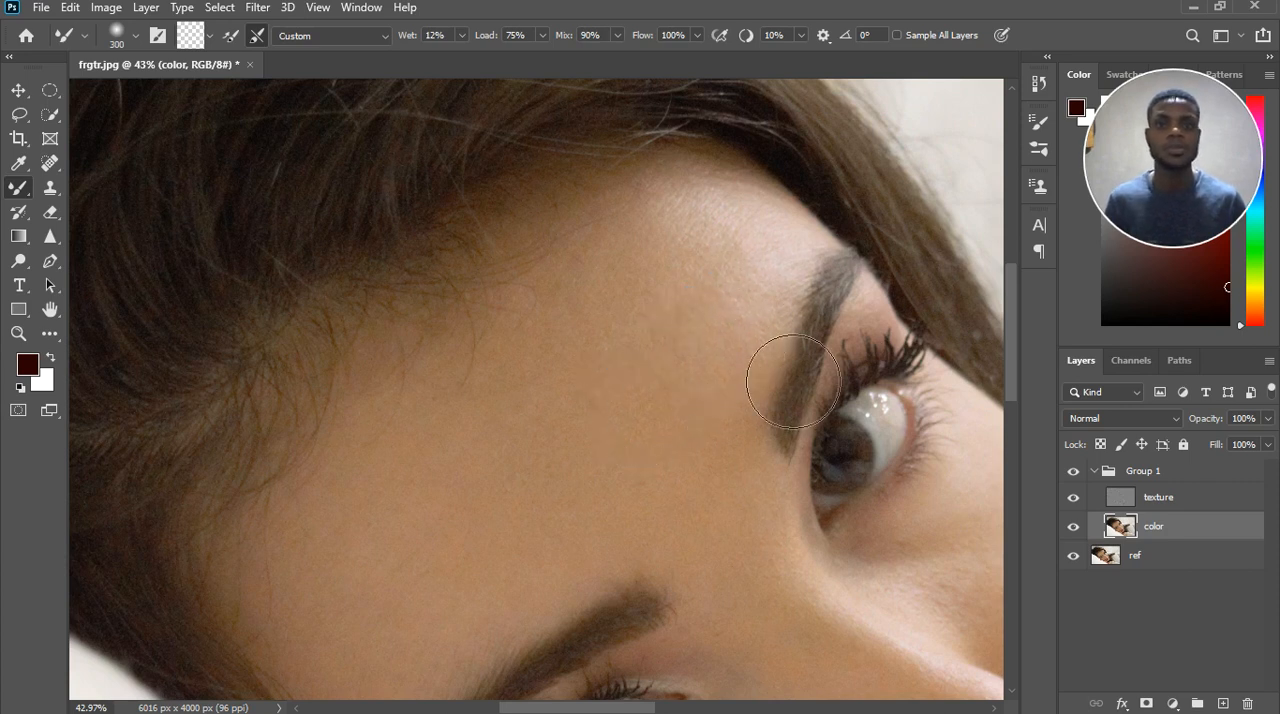
drag(684, 523, 671, 521)
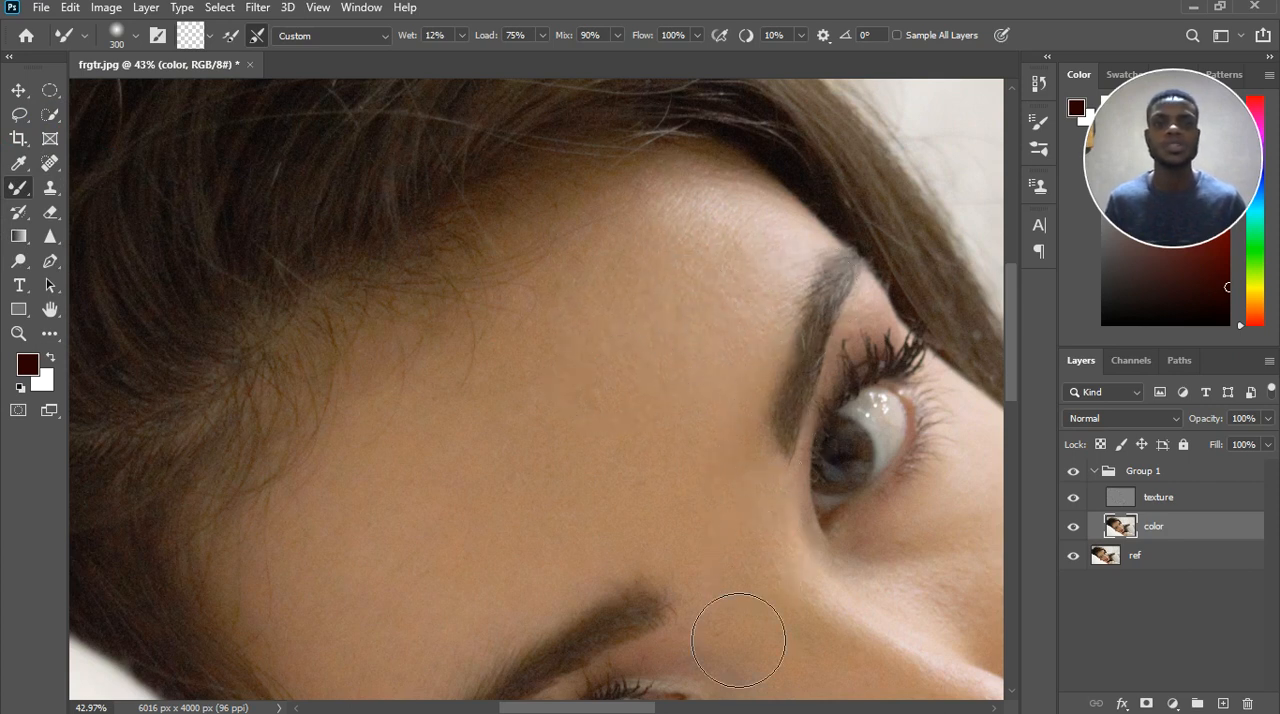
mouse_move(785, 534)
mouse_down()
mouse_move(746, 331)
mouse_move(705, 408)
mouse_up()
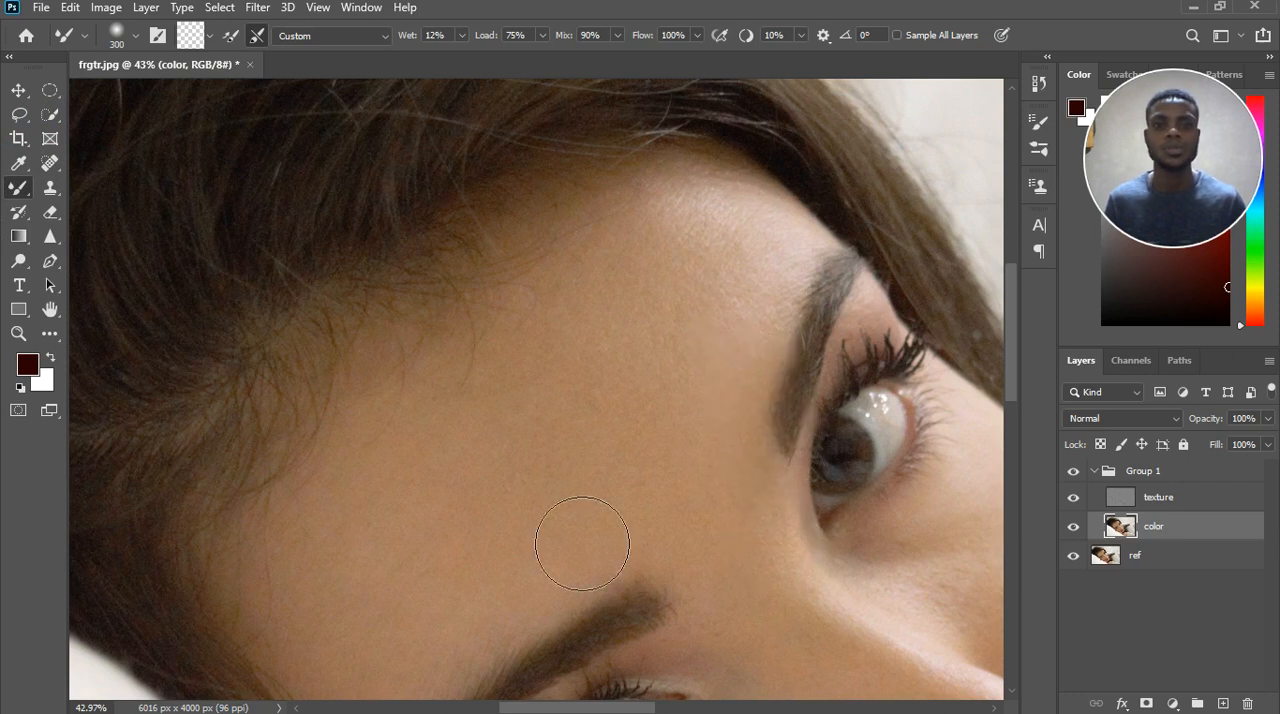
click(646, 372)
mouse_move(646, 372)
mouse_down()
mouse_move(537, 460)
mouse_move(647, 338)
mouse_move(549, 372)
mouse_up()
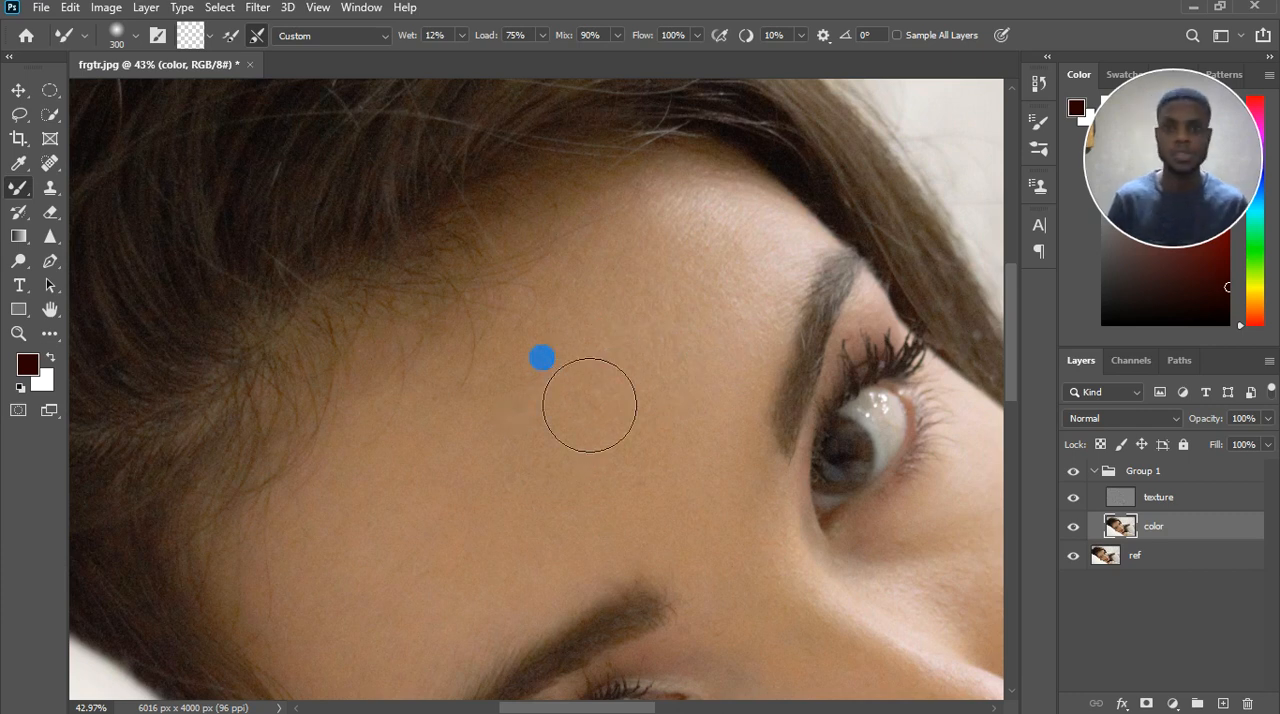
Reduce the Mixer Brush to 150 and blend the skin tones just above the lower eyebrow.
key(bracketleft)
key(bracketleft)
key(bracketleft)
key(bracketleft)
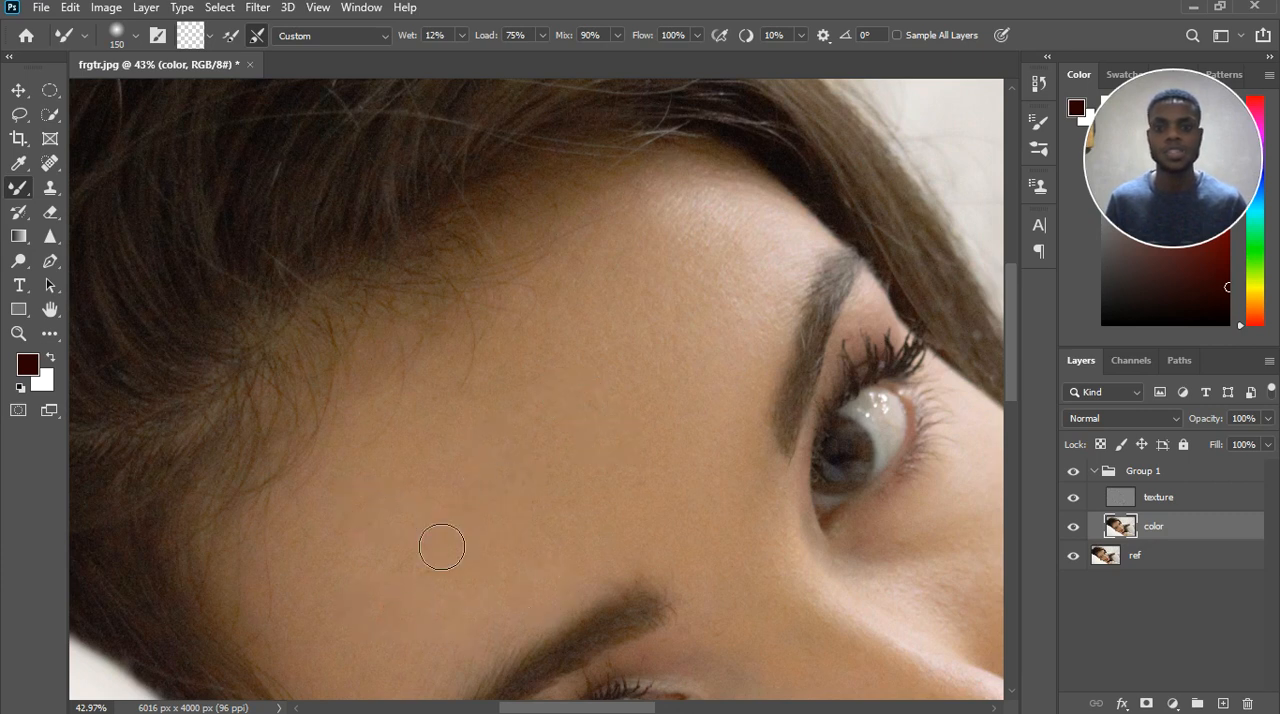
mouse_move(523, 569)
mouse_down()
mouse_move(576, 551)
mouse_move(566, 528)
mouse_move(525, 557)
mouse_up()
scroll(530, 558, down, 3)
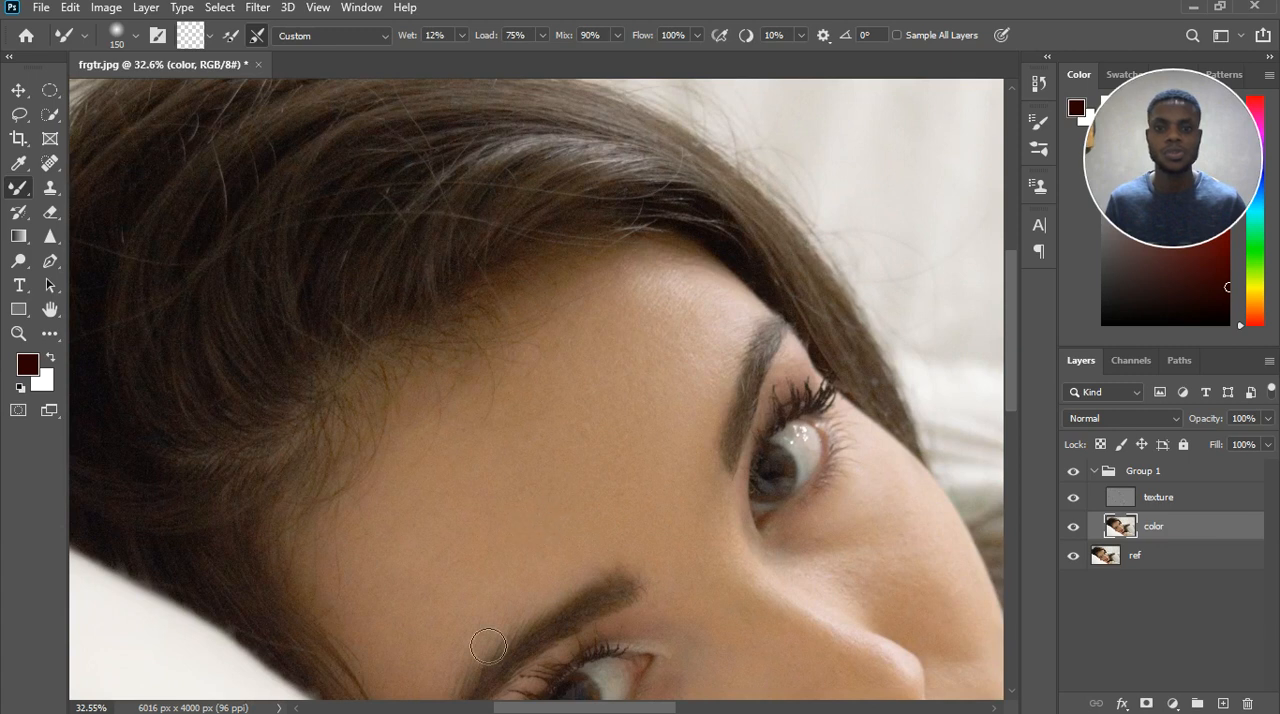
mouse_move(566, 569)
mouse_down()
mouse_move(549, 535)
mouse_move(528, 571)
mouse_up()
Set the Mixer Brush size to 200 and even out the tones from the mid-forehead down to the lower eyebrow.
key(bracketright)
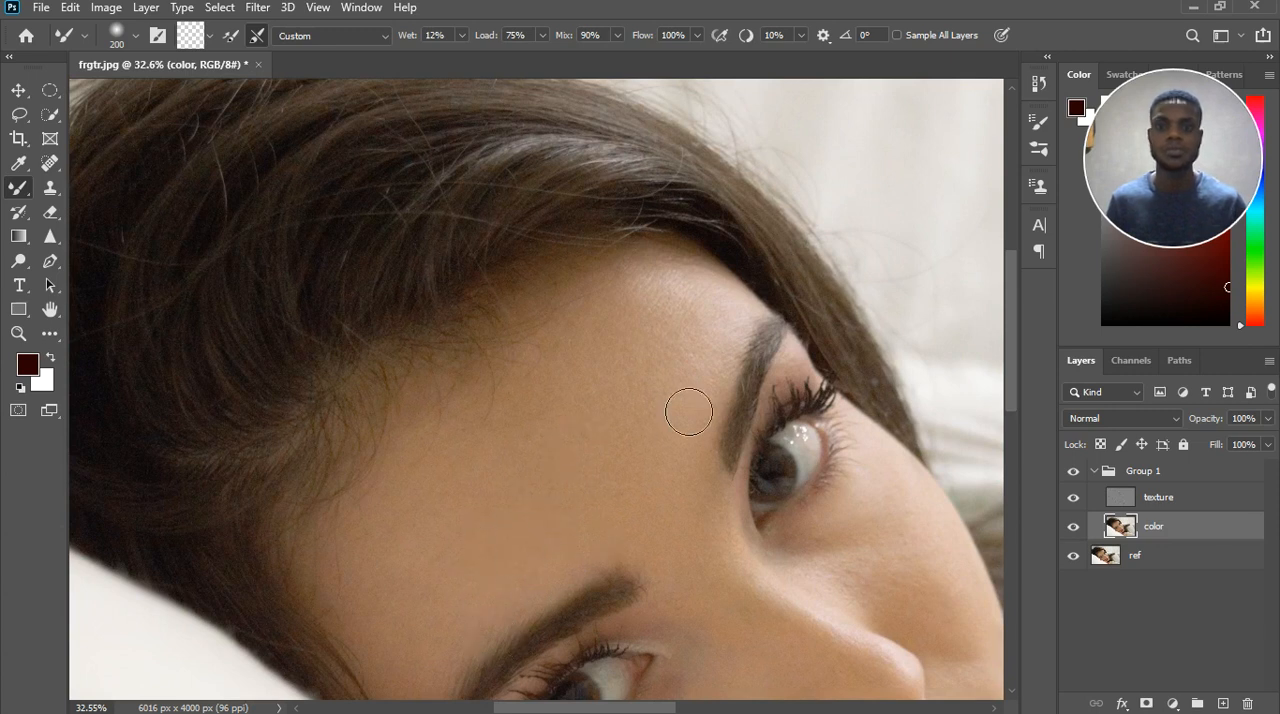
mouse_move(620, 385)
mouse_down()
mouse_move(590, 400)
mouse_move(581, 455)
mouse_move(576, 439)
mouse_move(554, 452)
mouse_move(574, 426)
mouse_up()
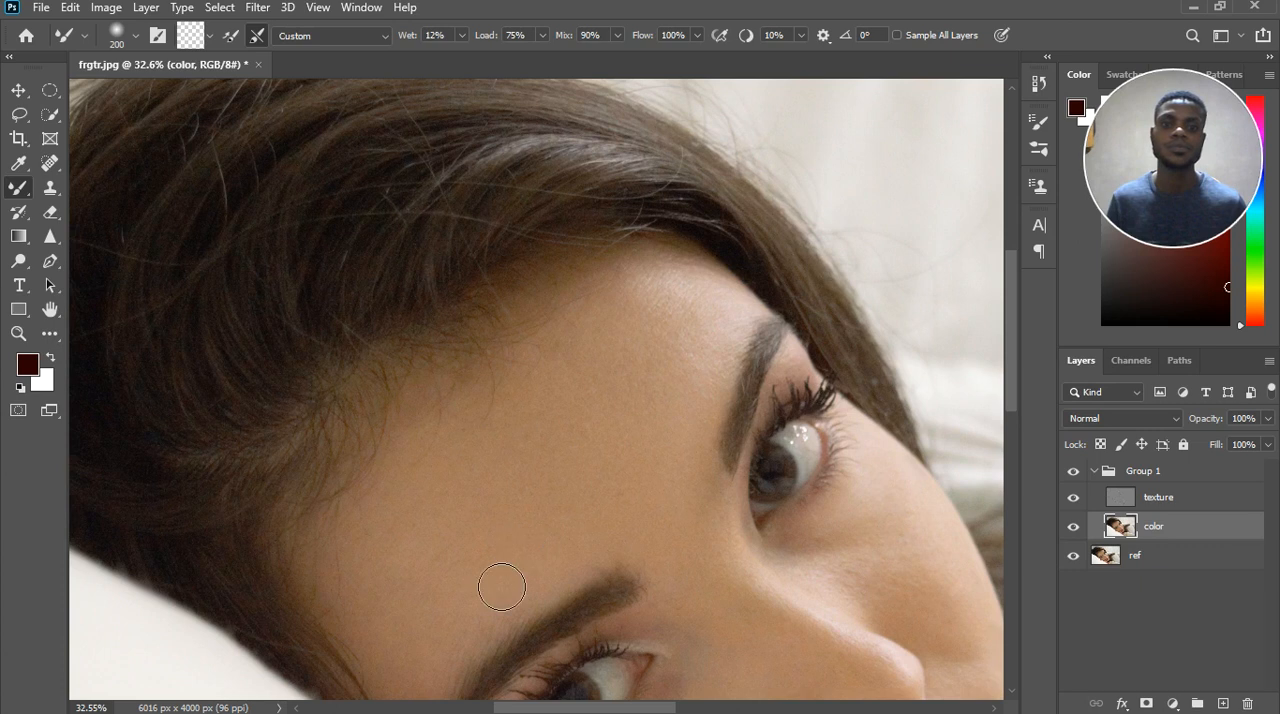
mouse_move(568, 542)
mouse_down()
mouse_move(557, 509)
mouse_move(637, 529)
mouse_move(638, 457)
mouse_up()
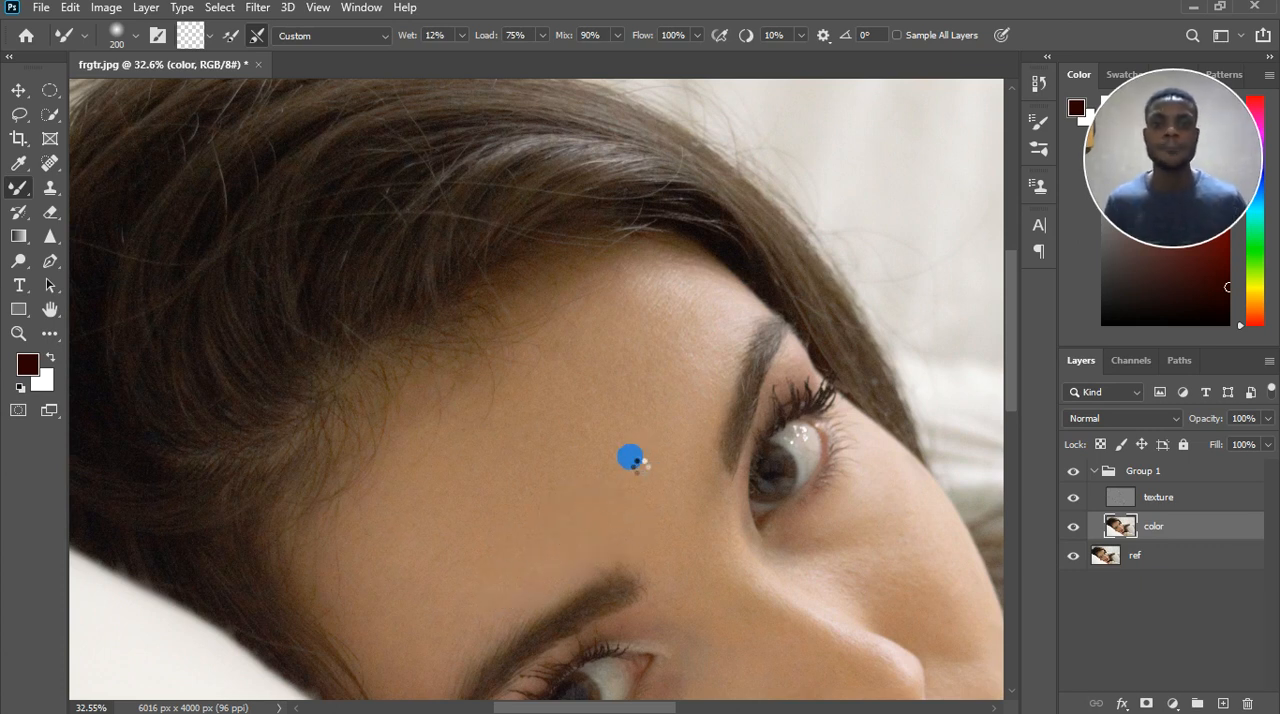
Smooth the skin along the lower eyebrow's upper edge and back up over the central forehead.
scroll(654, 431, down, 5)
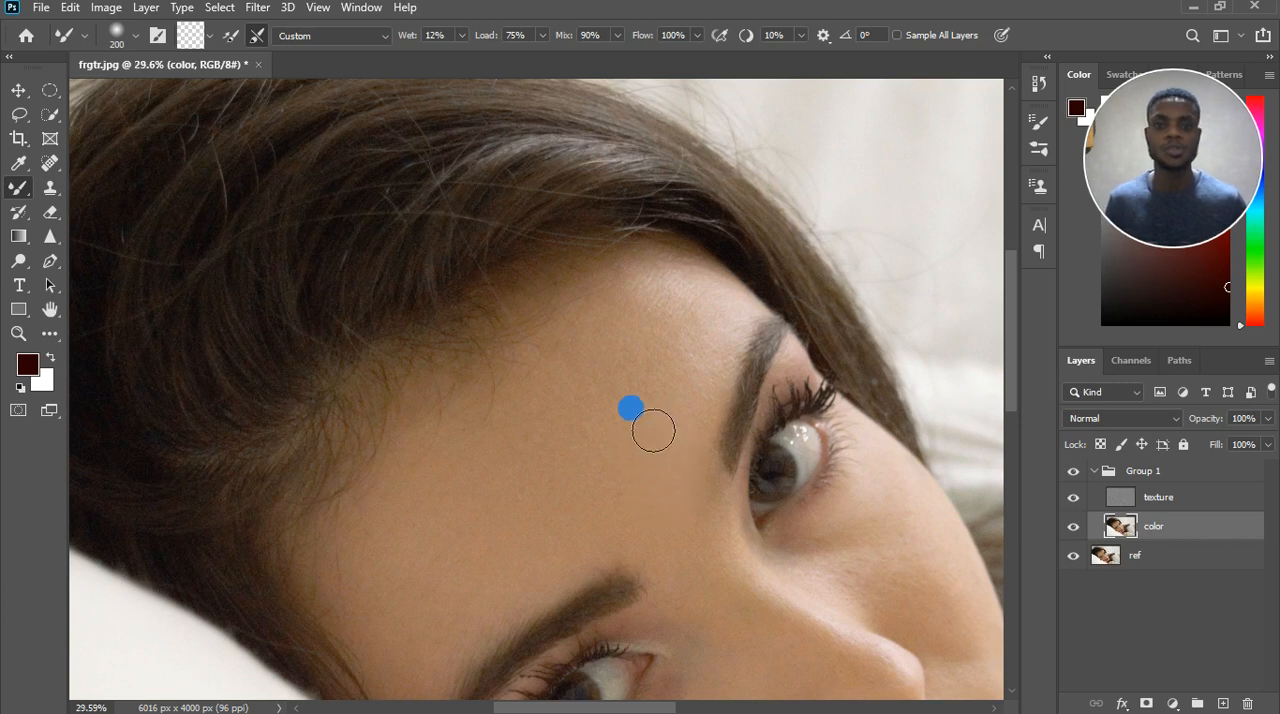
scroll(682, 560, up, 5)
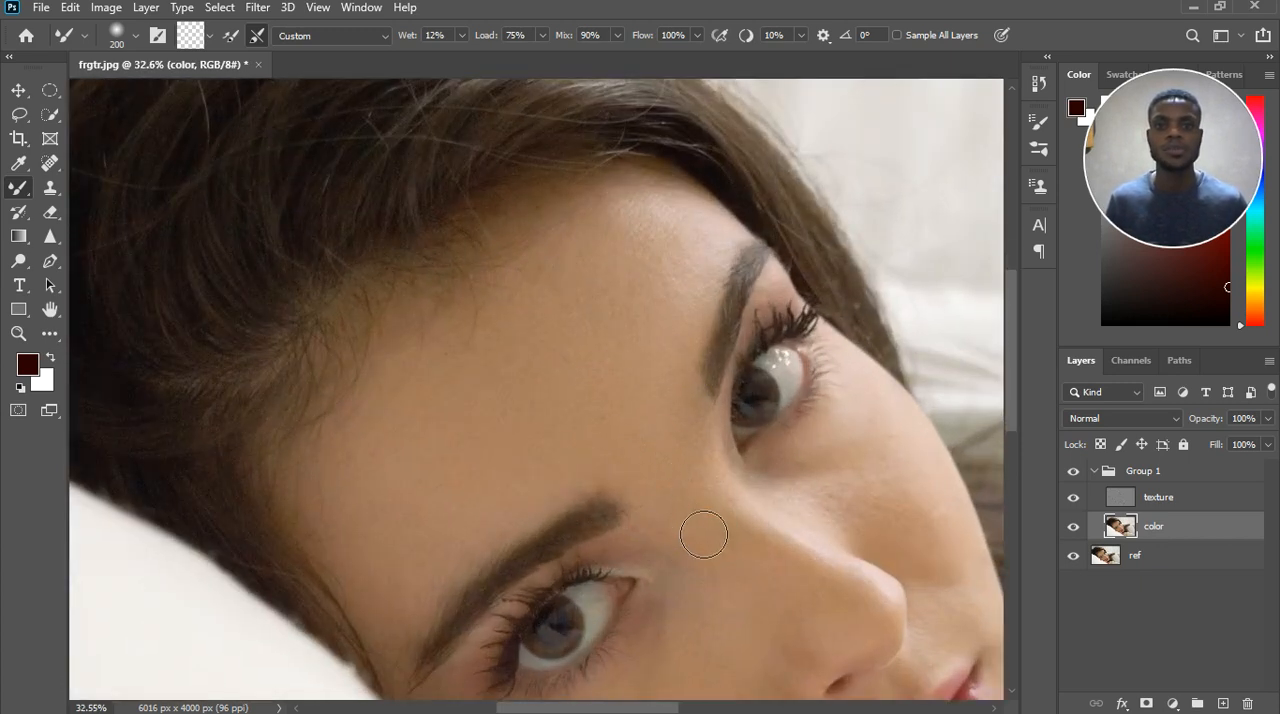
click(534, 489)
click(567, 474)
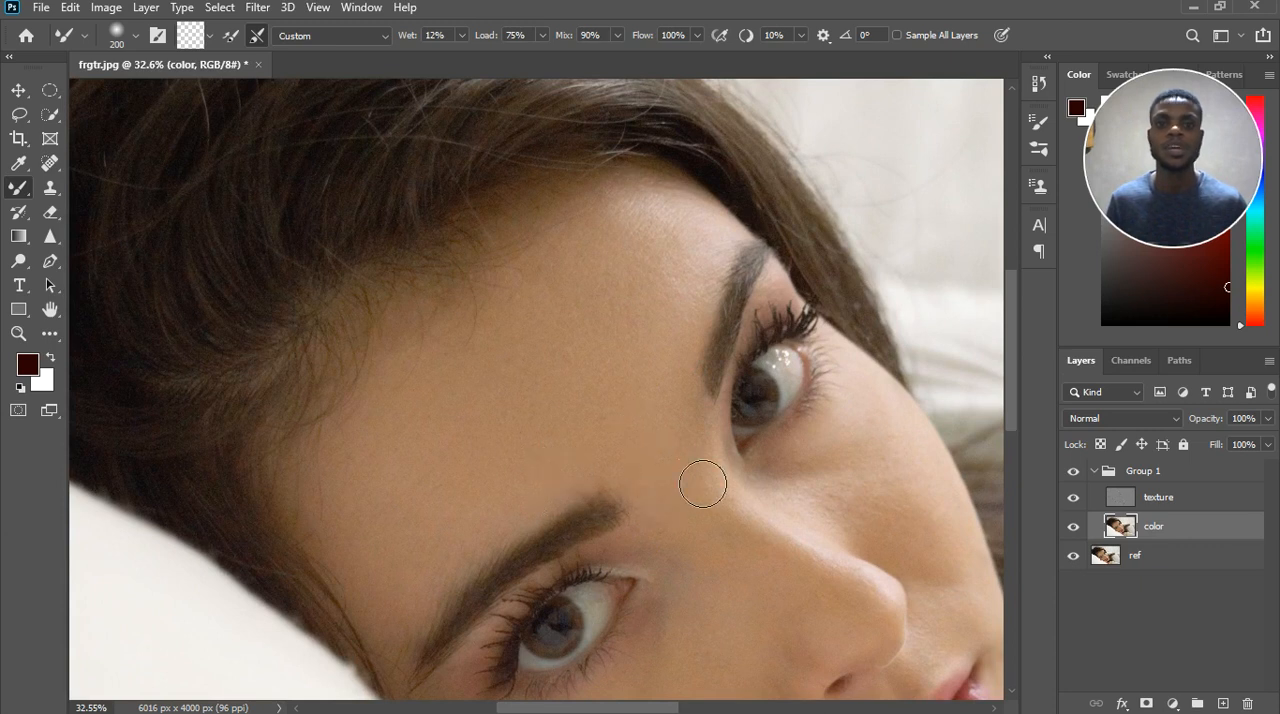
click(566, 476)
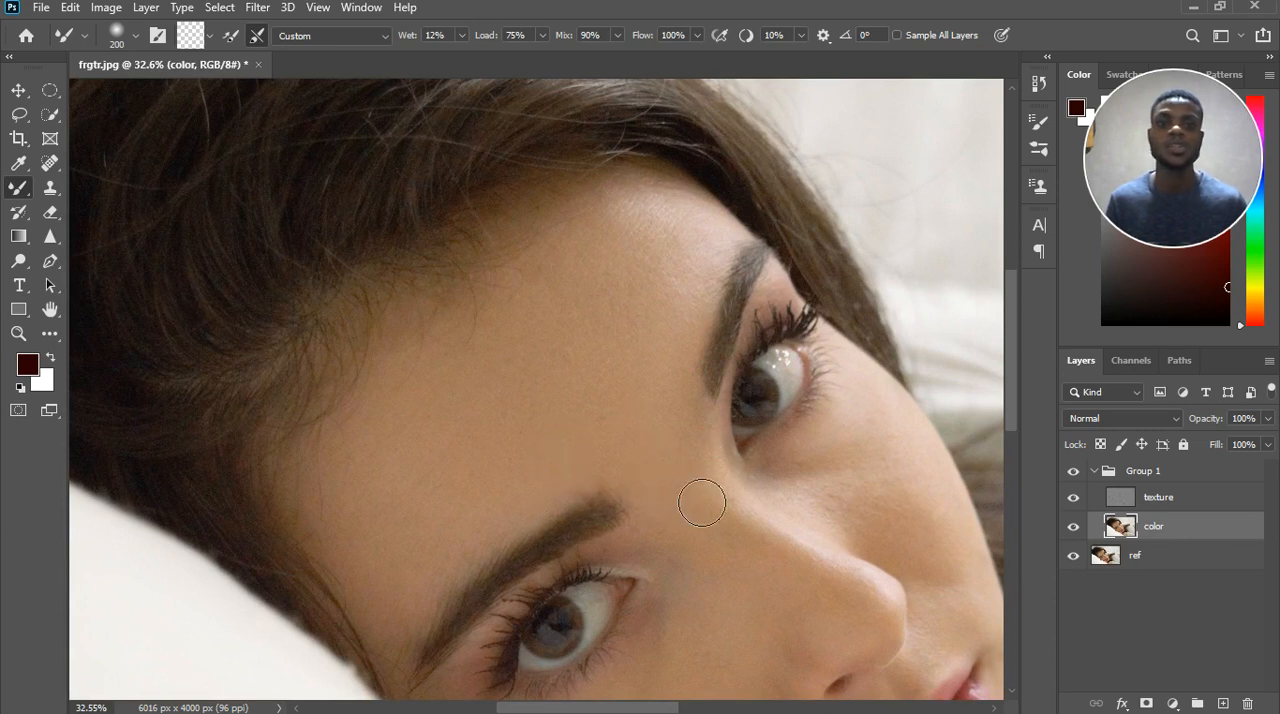
mouse_move(611, 479)
mouse_down()
mouse_move(556, 492)
mouse_move(494, 552)
mouse_up()
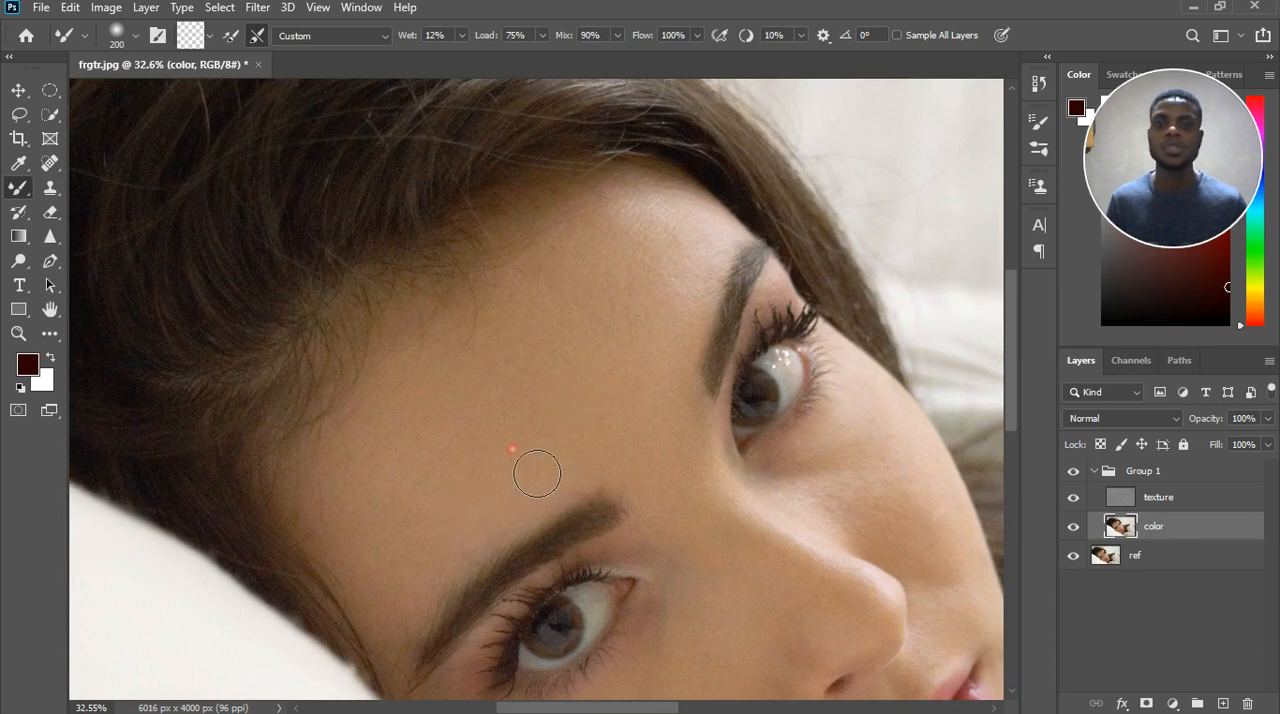
drag(537, 474, 622, 370)
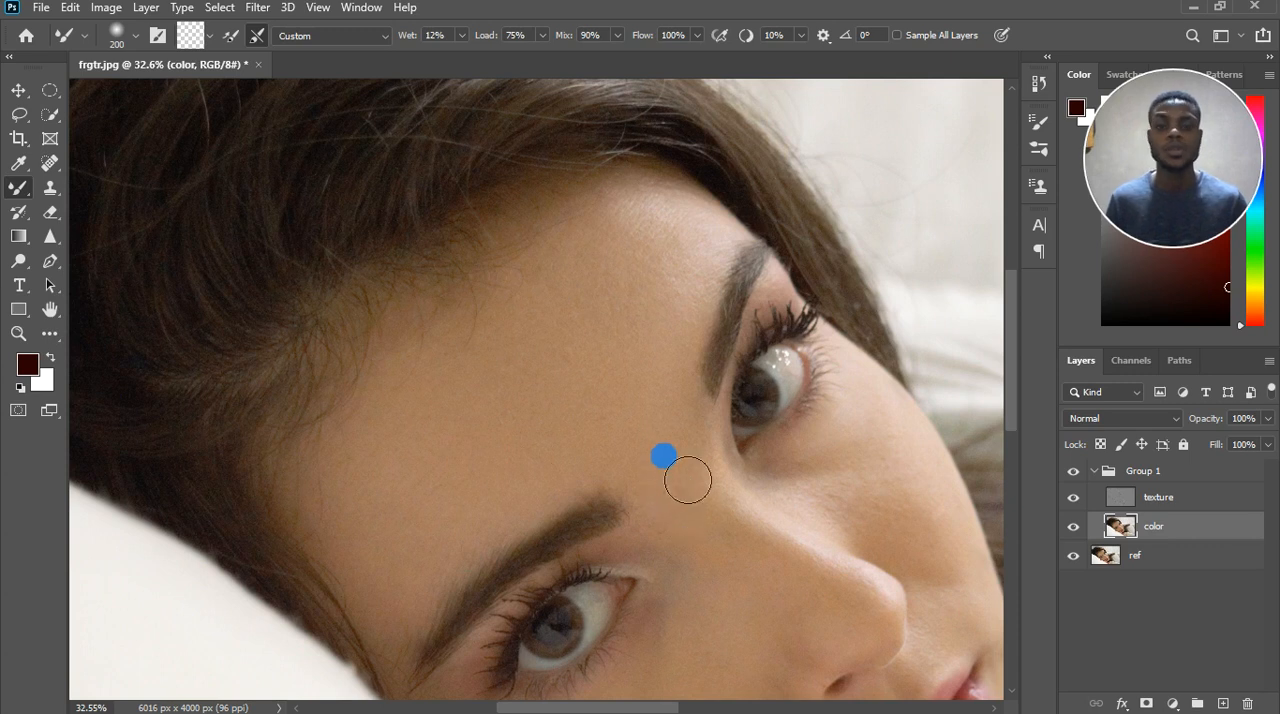
Even out the whole forehead and the area between the eyebrows with broad Mixer Brush strokes, enlarging the brush to 400.
scroll(681, 463, down, 3)
scroll(674, 510, up, 3)
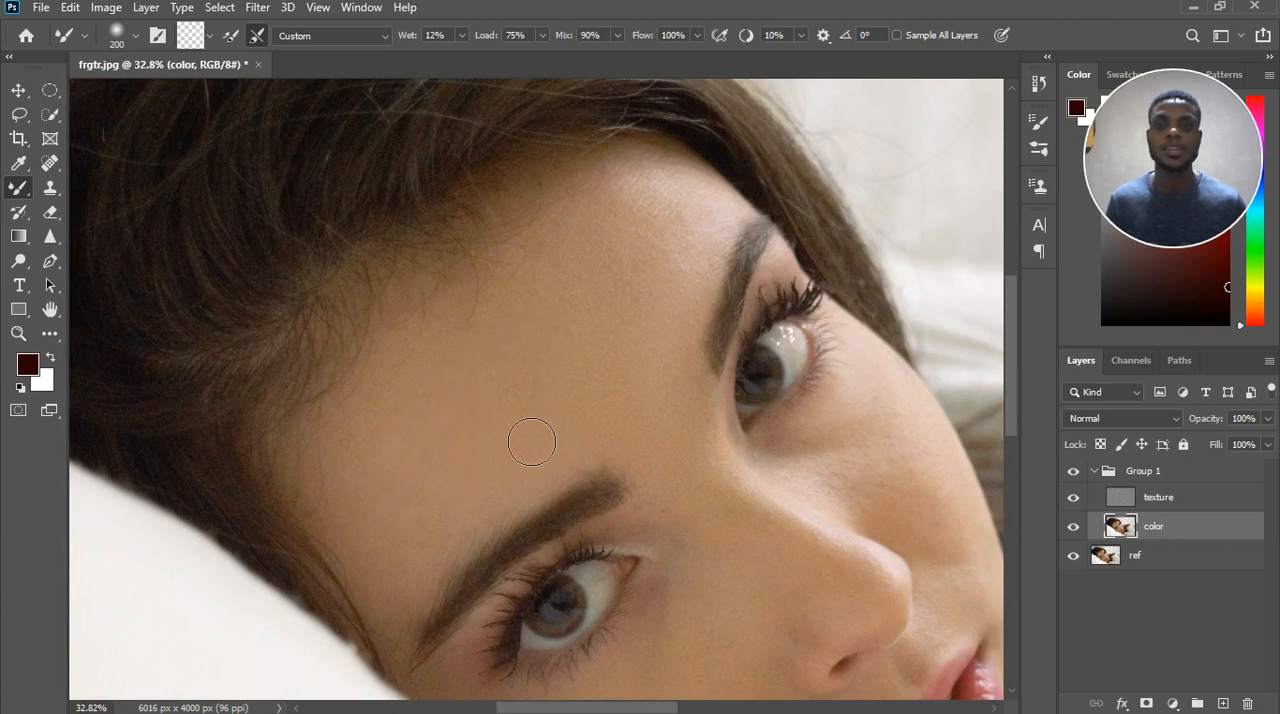
click(550, 378)
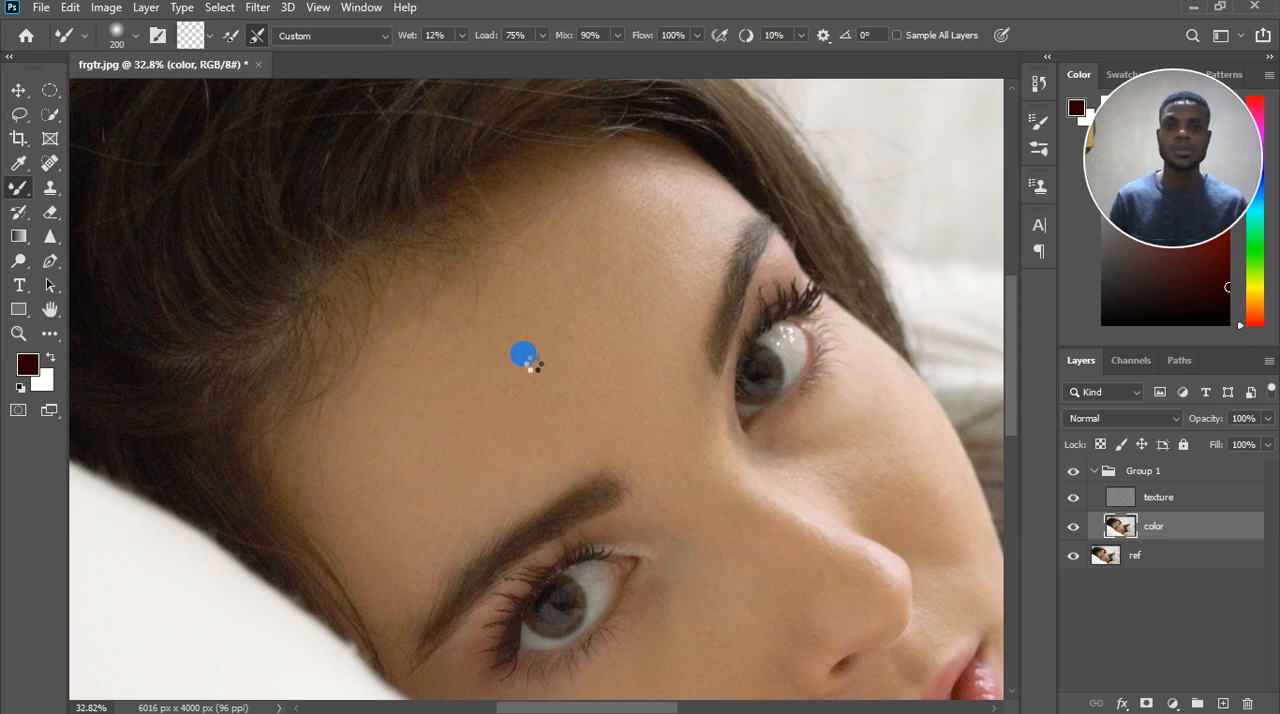
key(])
key(])
key(])
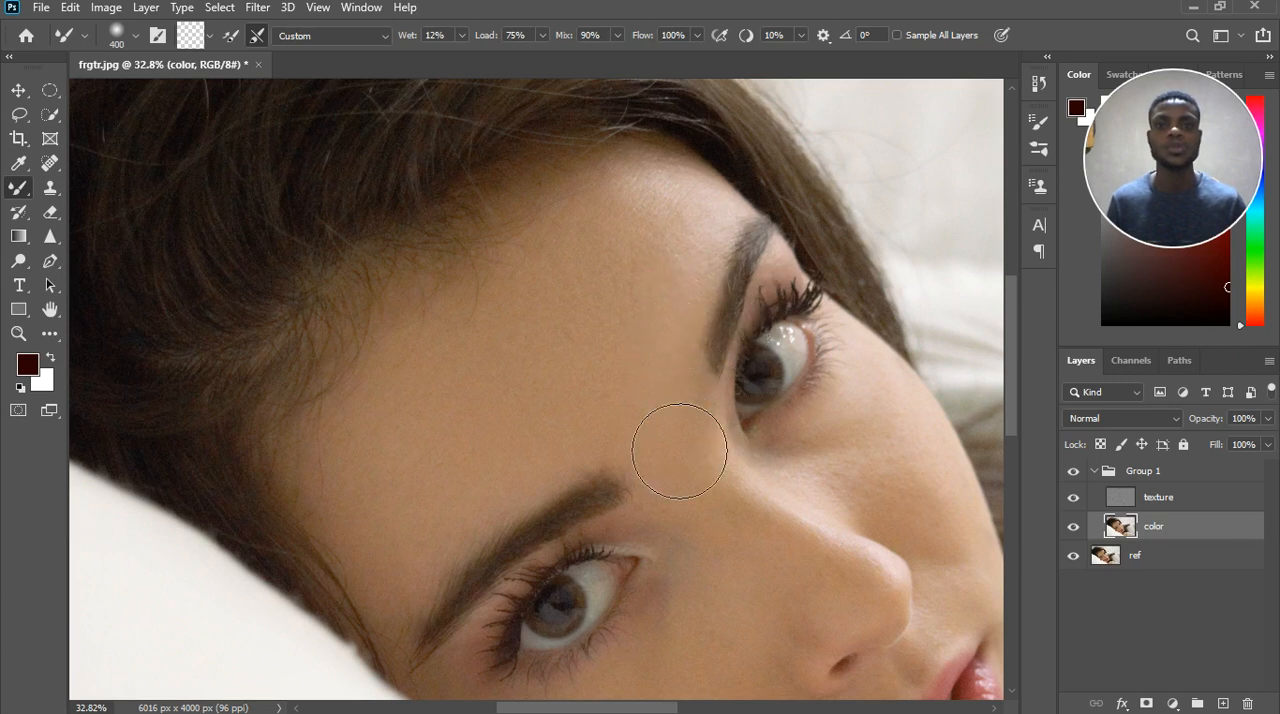
drag(680, 451, 661, 432)
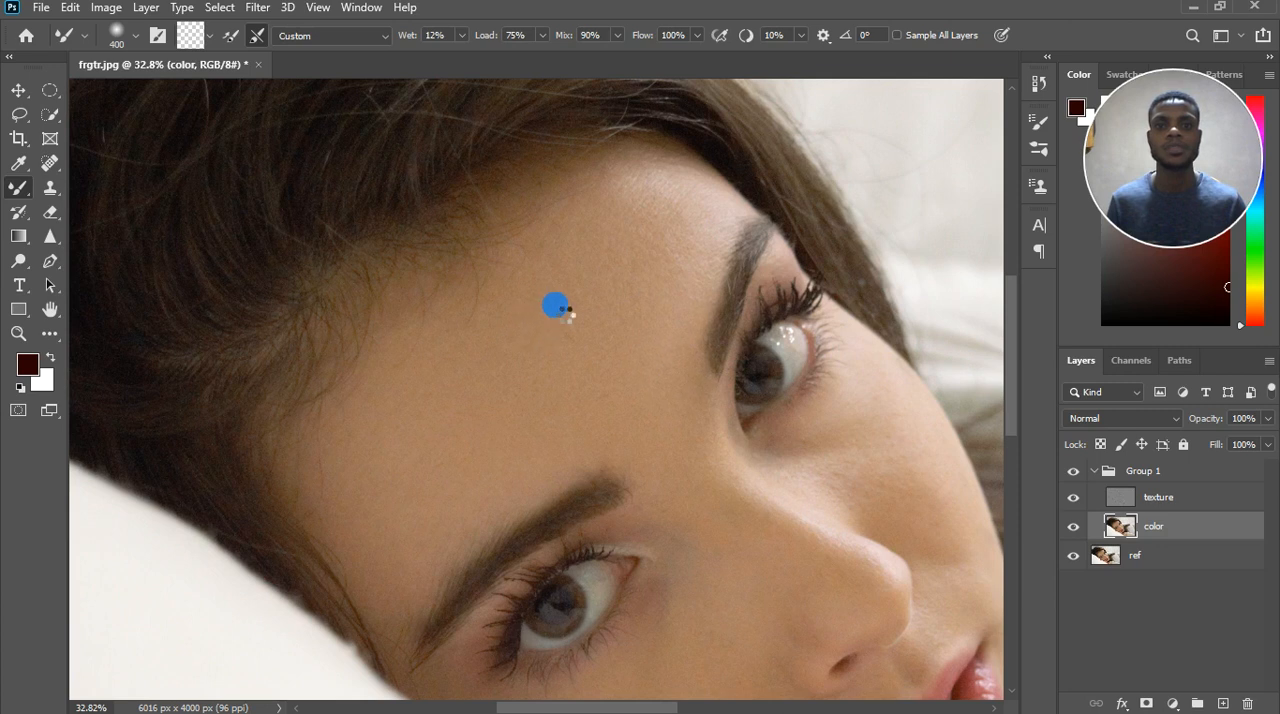
mouse_move(560, 320)
mouse_down()
mouse_move(606, 360)
mouse_move(580, 403)
mouse_move(600, 403)
mouse_up()
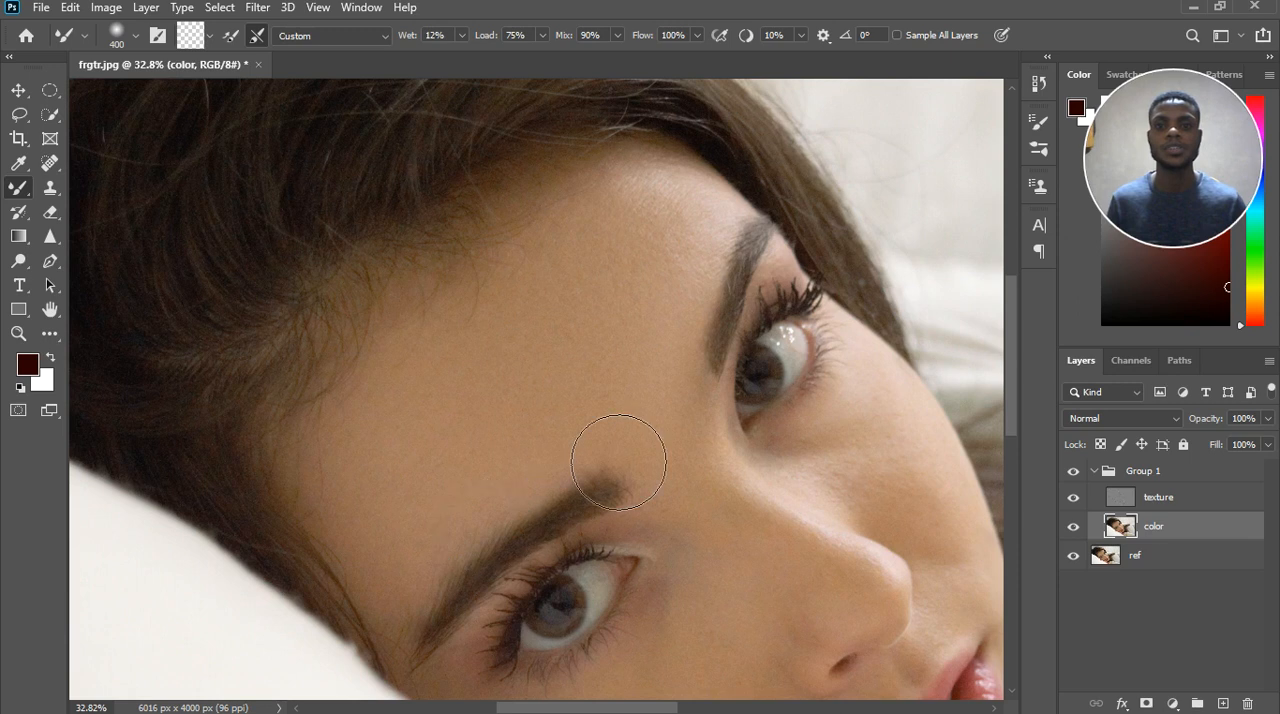
drag(446, 560, 447, 447)
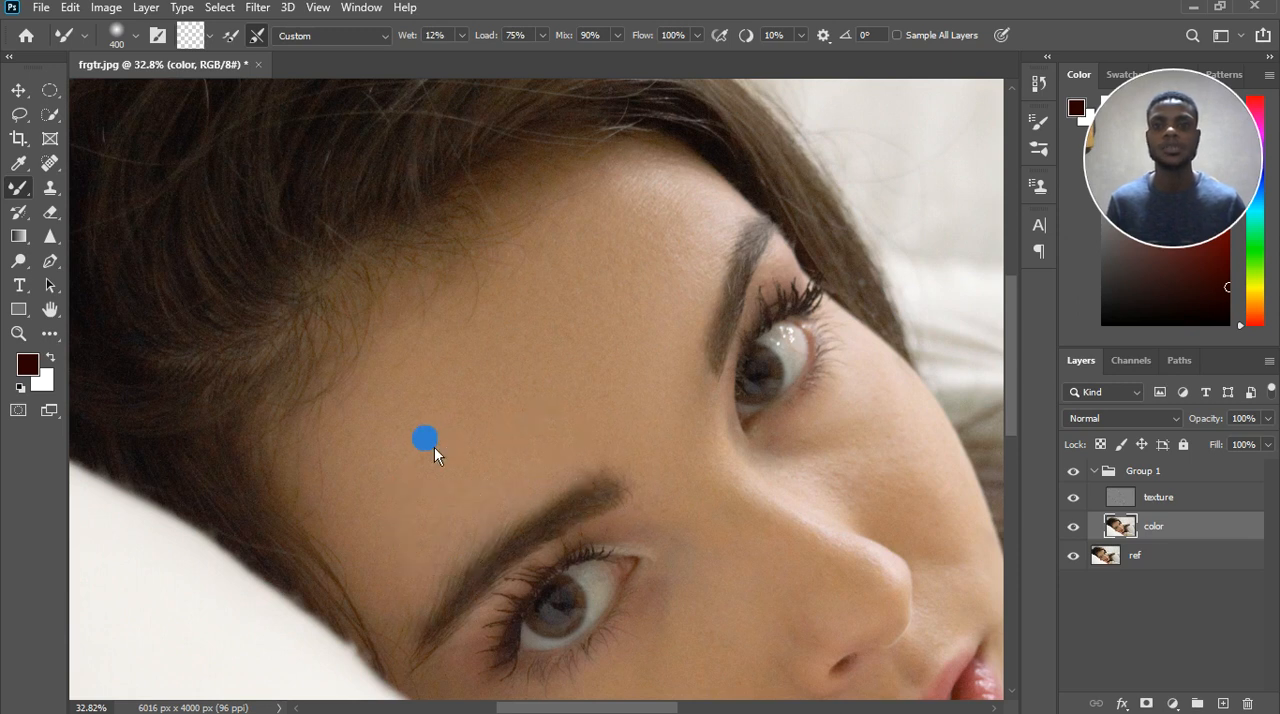
mouse_move(432, 507)
mouse_down()
mouse_move(520, 434)
mouse_move(416, 462)
mouse_move(411, 375)
mouse_up()
mouse_move(575, 352)
mouse_down()
mouse_move(632, 359)
mouse_move(691, 424)
mouse_up()
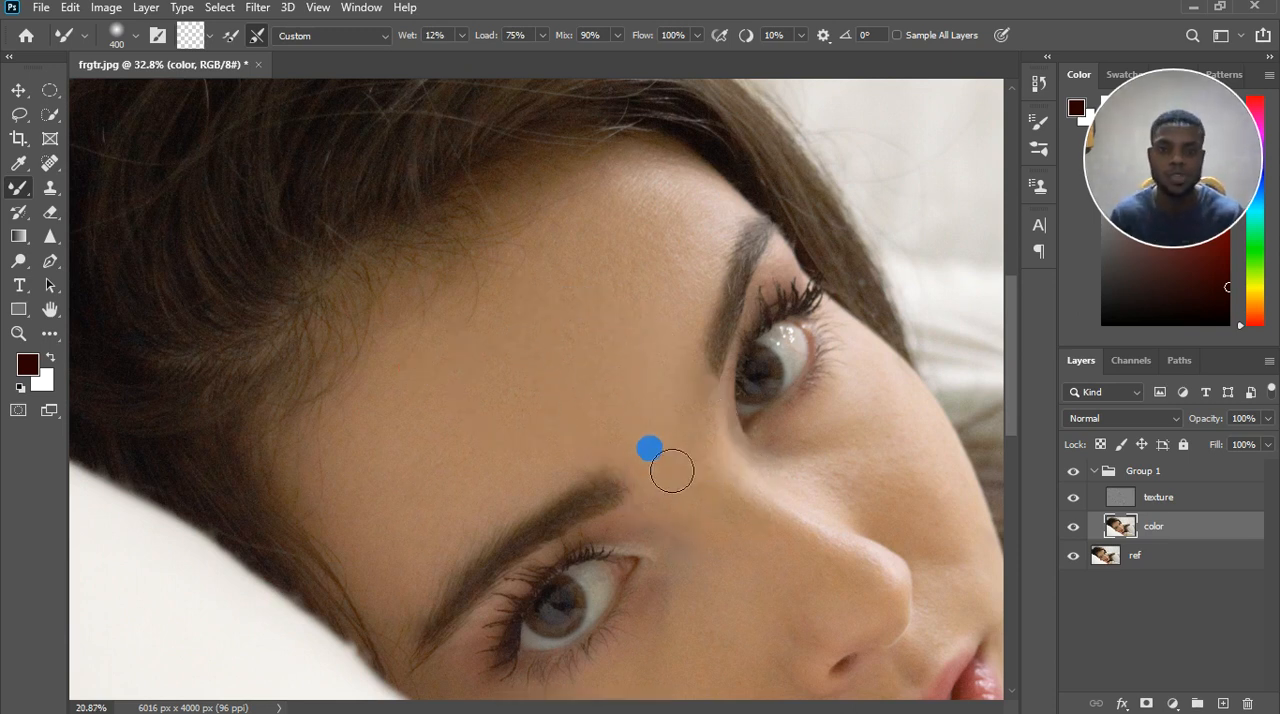
Reduce the Mixer Brush to 200 and blend the skin from between the eyebrows down the nose bridge.
scroll(720, 494, down, 3)
scroll(518, 401, up, 3)
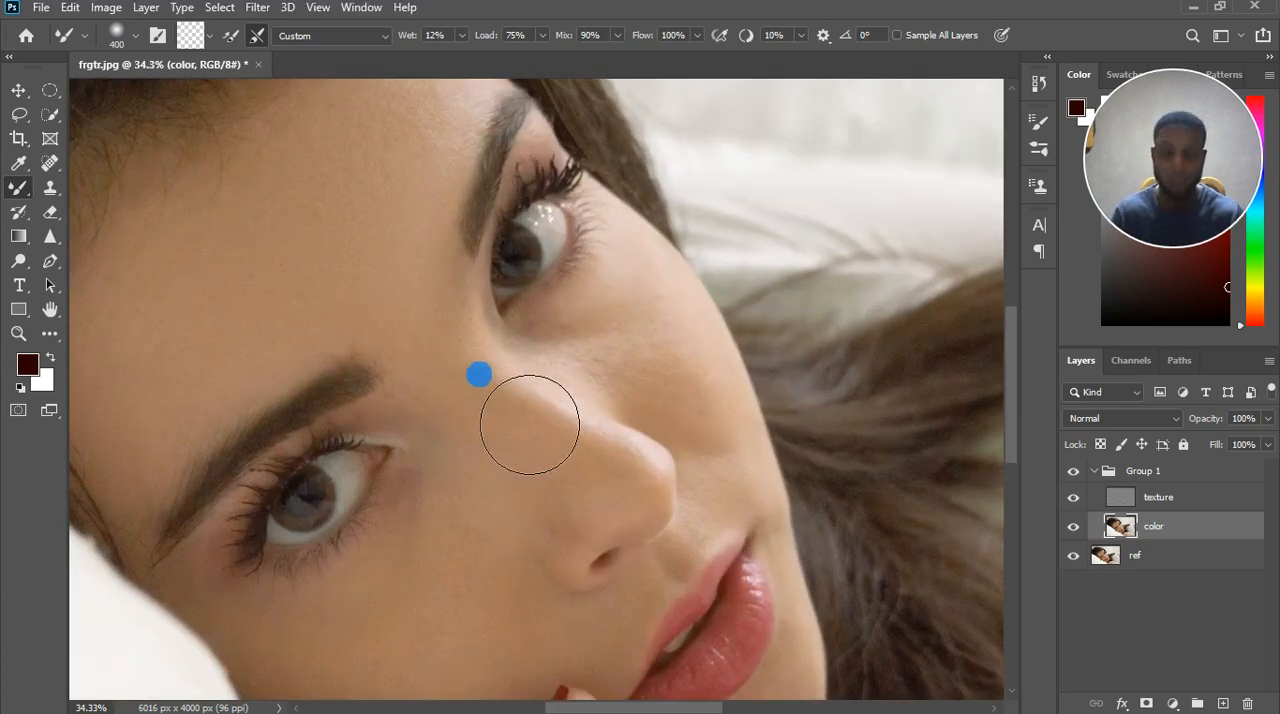
key(bracketleft)
key(bracketleft)
key(bracketleft)
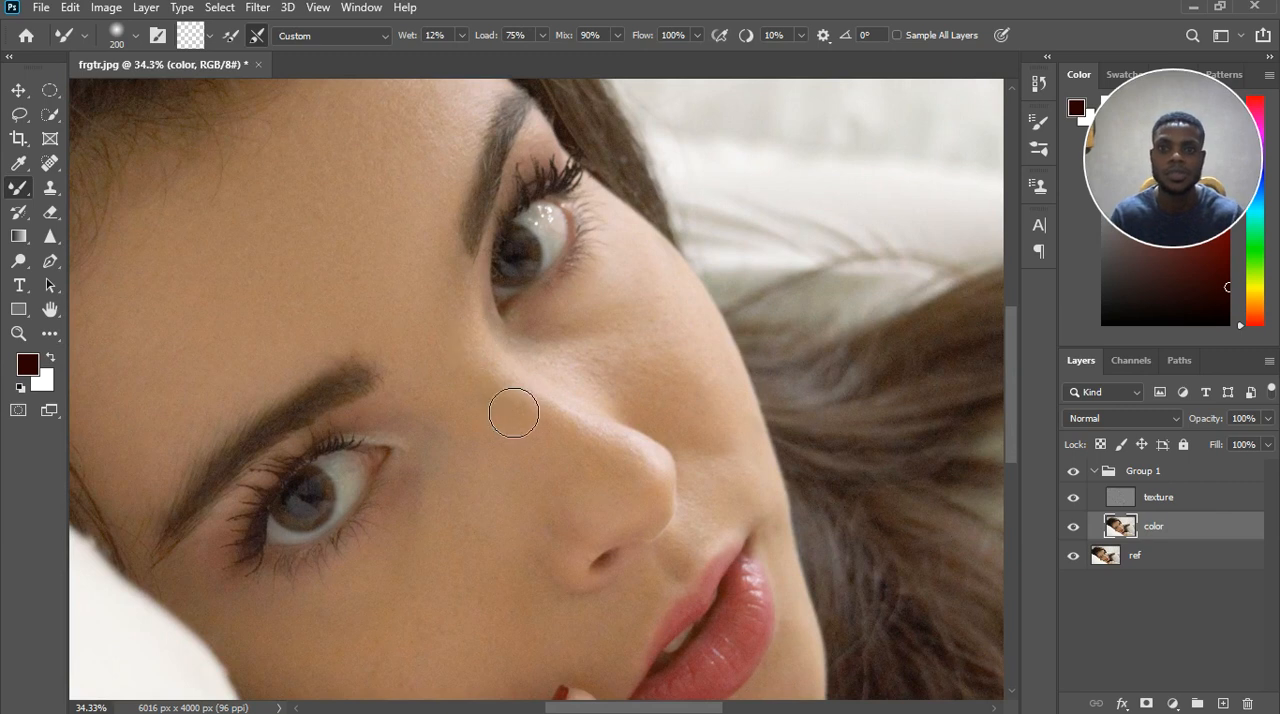
mouse_move(454, 286)
mouse_down()
mouse_move(480, 311)
mouse_move(482, 392)
mouse_move(552, 459)
mouse_up()
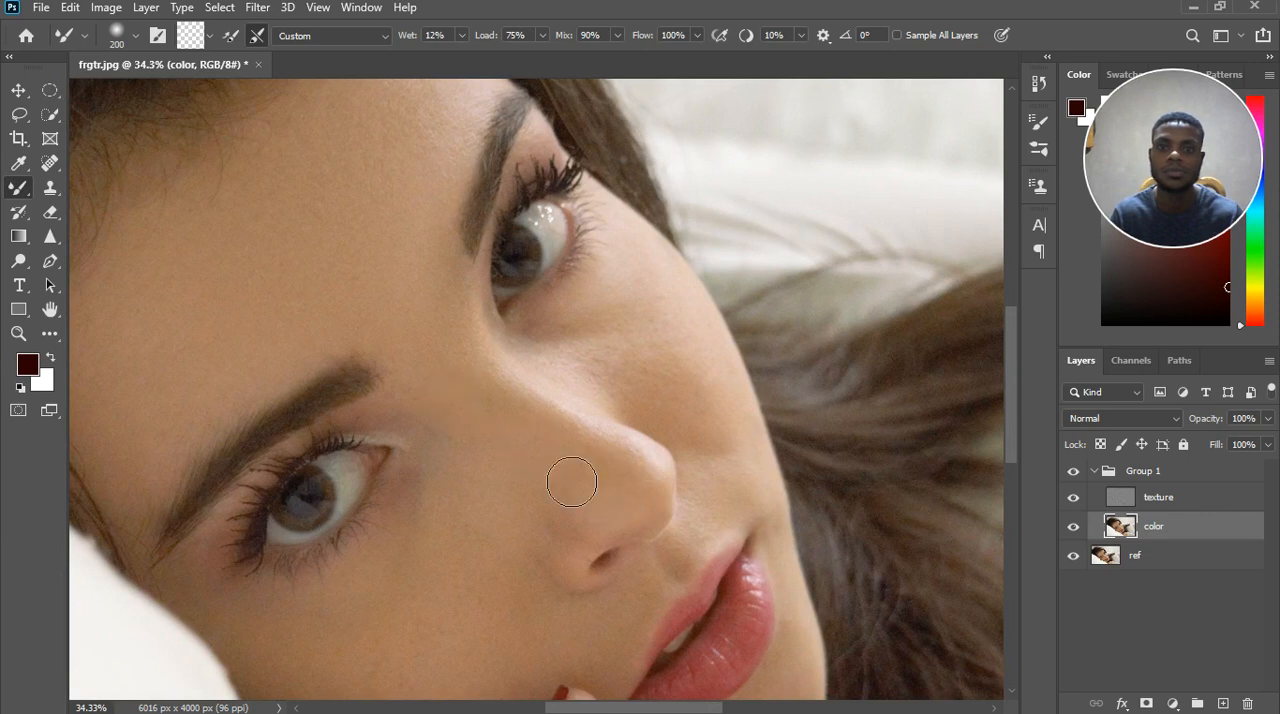
click(465, 395)
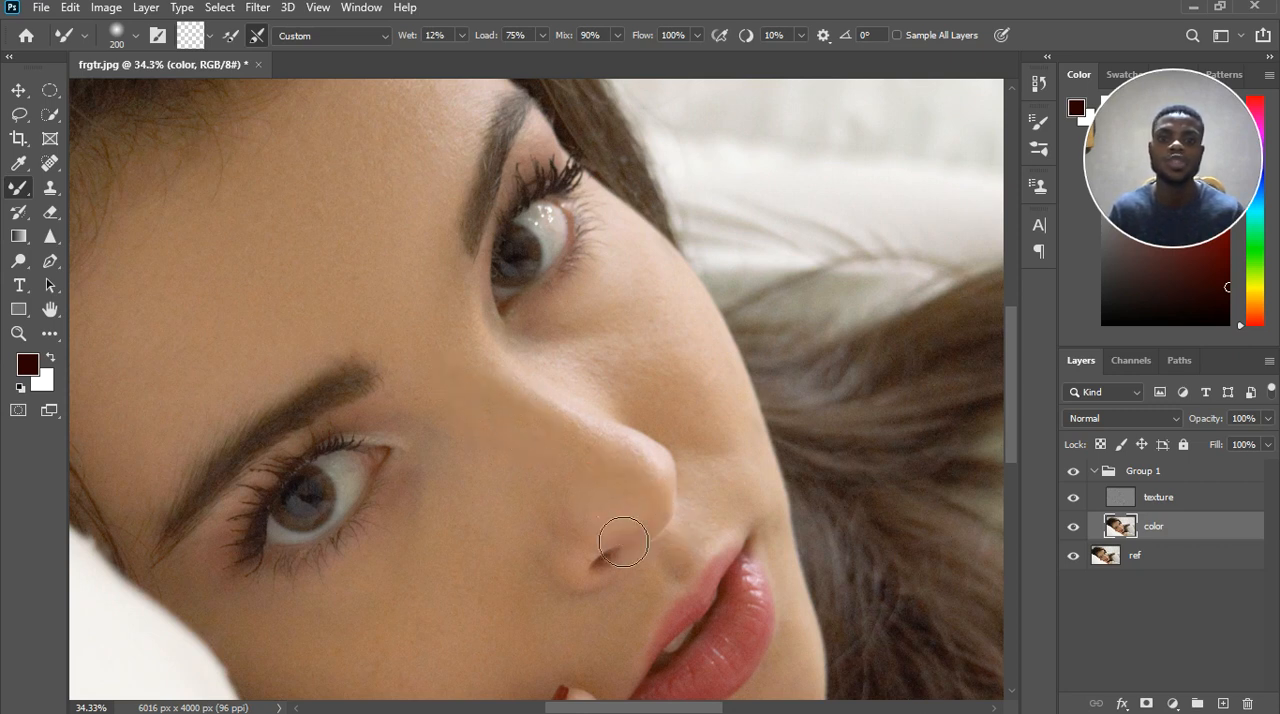
Smooth the tones along the near side of the nose, from the nostril to the inner near cheek.
drag(530, 478, 553, 490)
drag(586, 508, 598, 533)
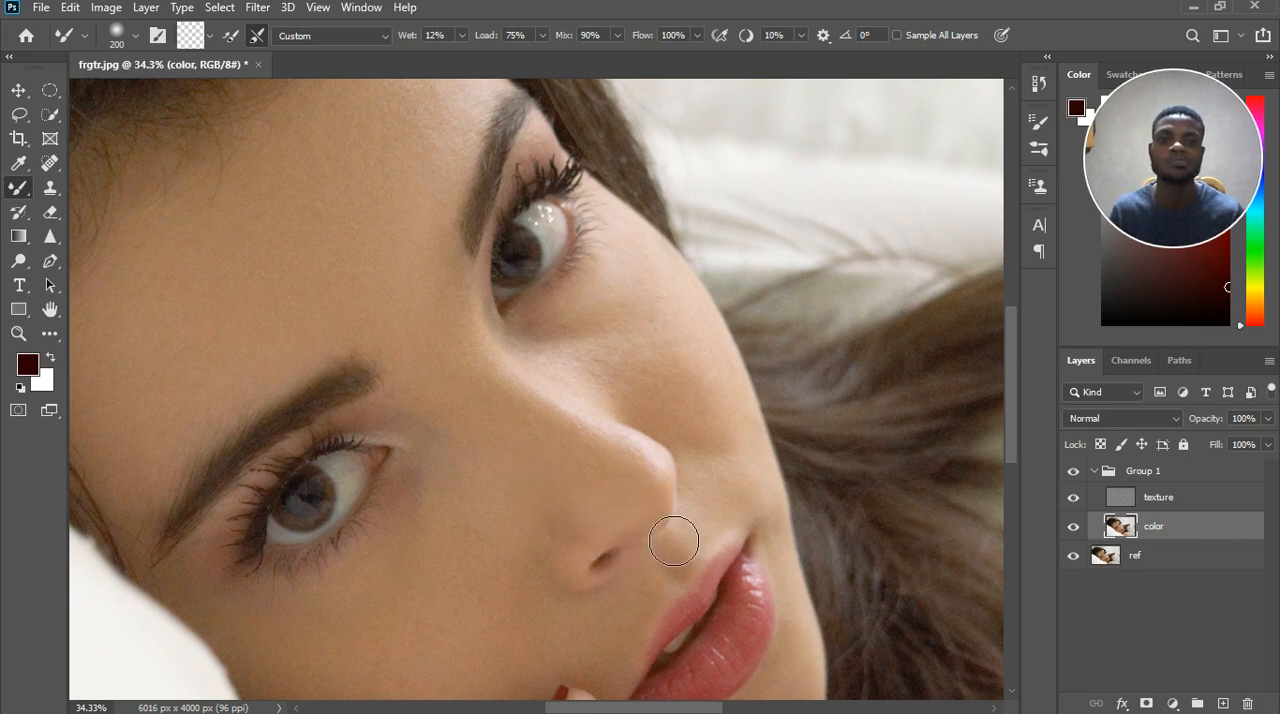
drag(534, 505, 516, 493)
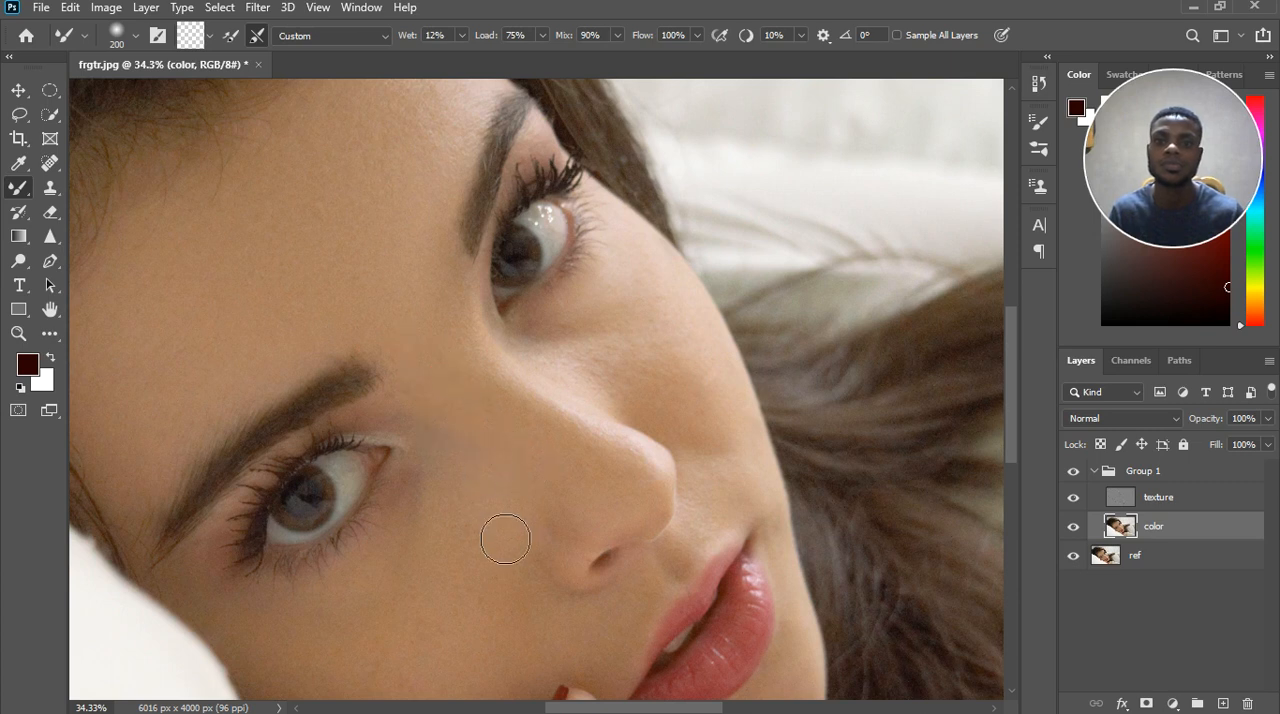
drag(484, 488, 511, 514)
Smooth the near cheek with the Mixer Brush at size 200, from beside the nose and under the near eye to the pillow edge.
scroll(479, 590, down, 2)
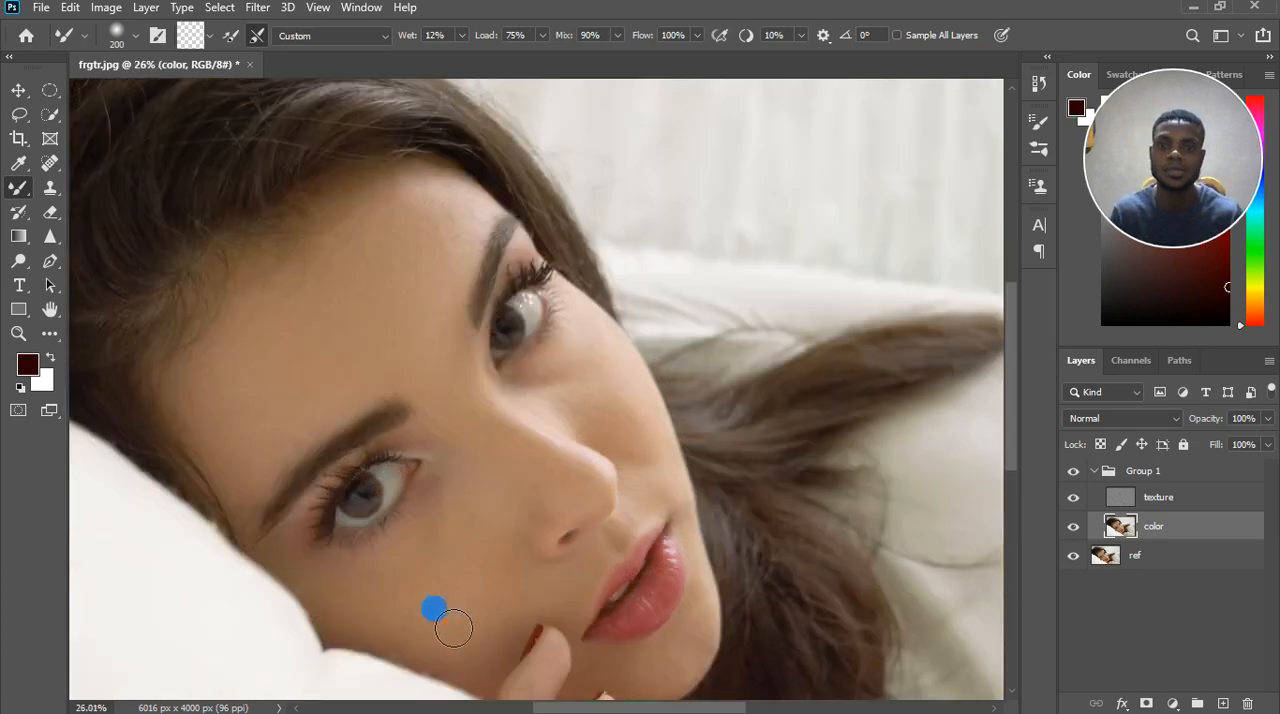
scroll(455, 624, up, 3)
drag(462, 609, 394, 607)
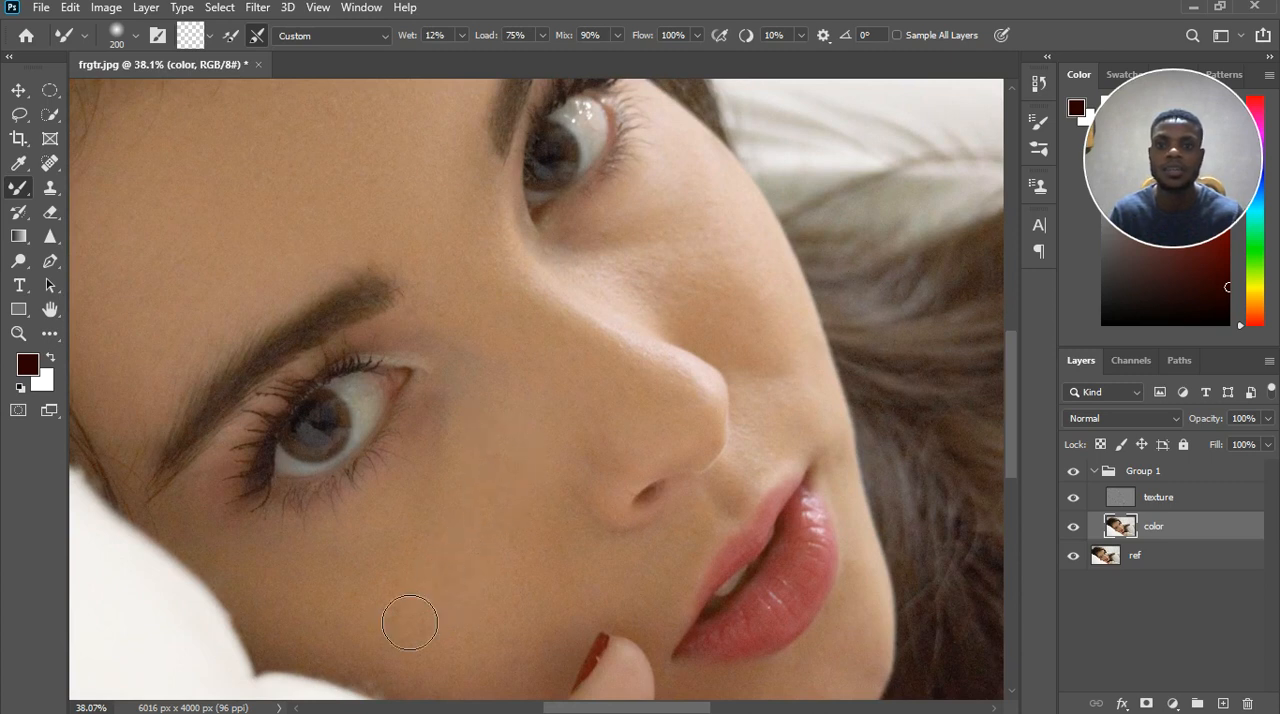
mouse_move(480, 443)
mouse_down()
mouse_move(436, 515)
mouse_move(450, 487)
mouse_move(315, 597)
mouse_move(331, 613)
mouse_move(333, 600)
mouse_move(400, 575)
mouse_move(425, 578)
mouse_move(236, 555)
mouse_up()
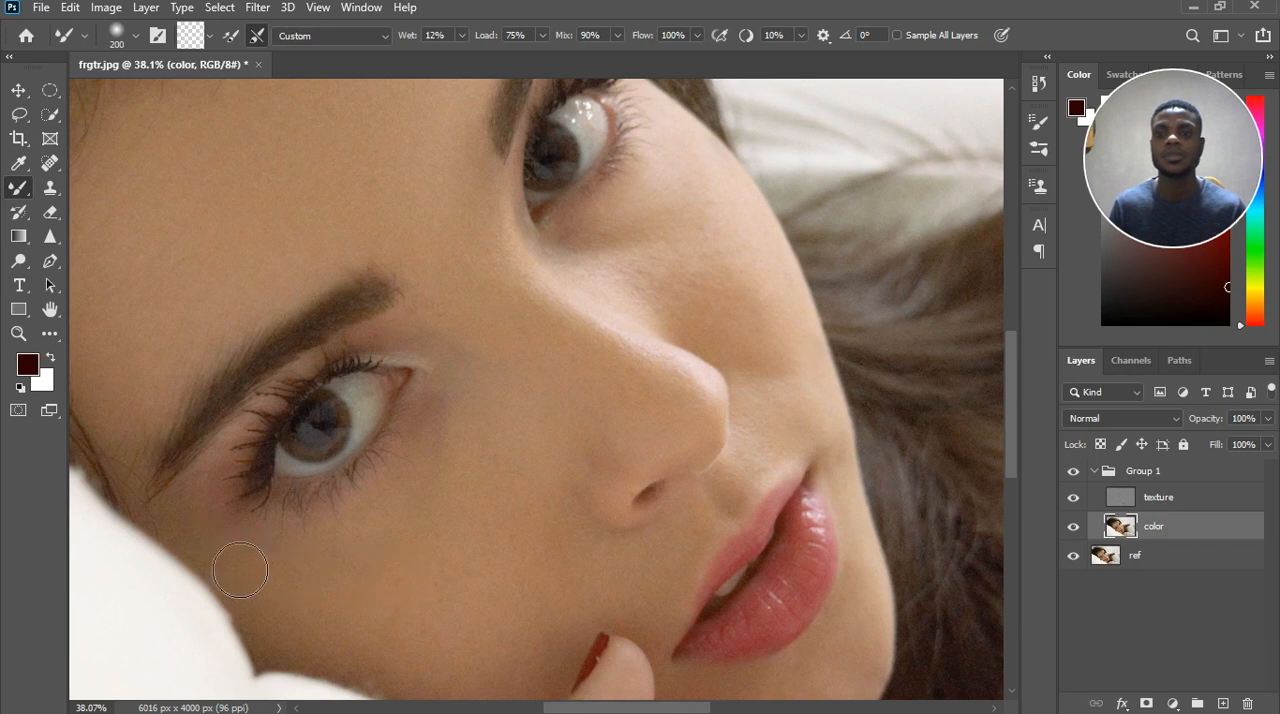
mouse_move(418, 543)
mouse_down()
mouse_move(417, 532)
mouse_move(350, 571)
mouse_move(497, 451)
mouse_up()
drag(384, 613, 445, 610)
Enlarge the Mixer Brush to 400 and blend the lower near cheek with broad strokes.
key(])
key(])
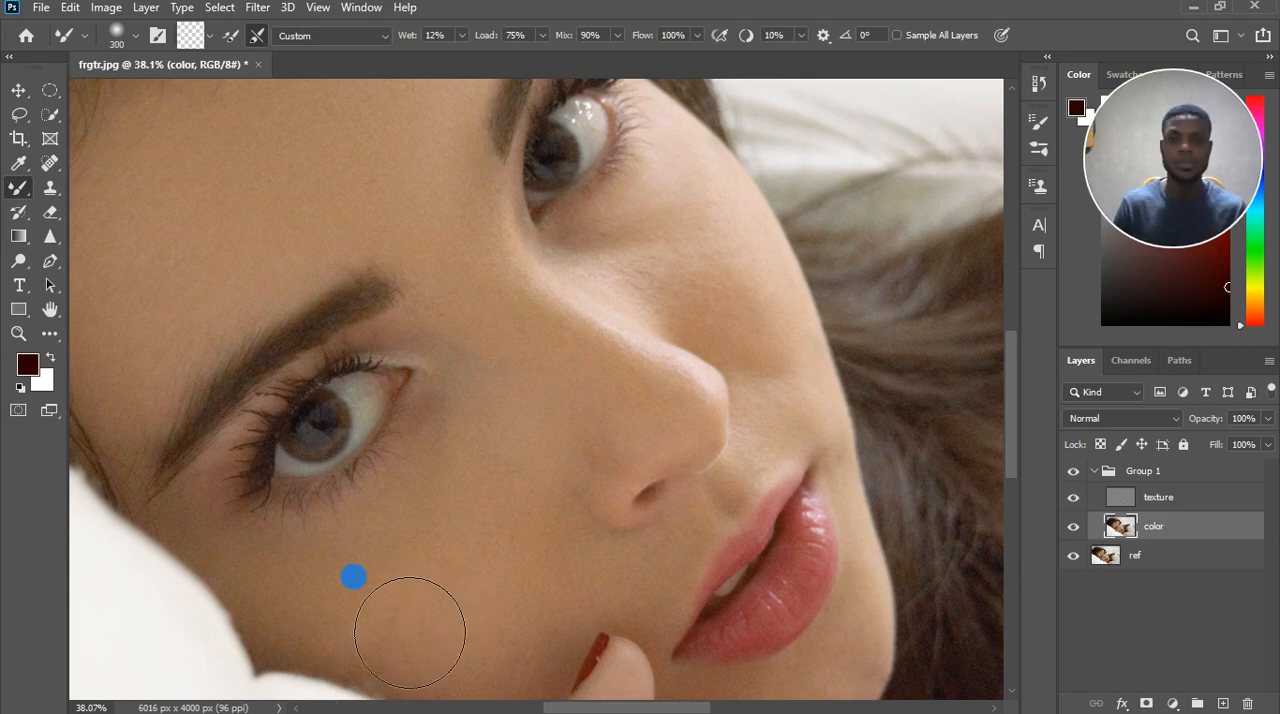
mouse_move(348, 620)
mouse_down()
mouse_move(514, 572)
mouse_move(391, 625)
mouse_move(477, 588)
mouse_move(373, 657)
mouse_move(427, 703)
mouse_move(483, 580)
mouse_move(554, 614)
mouse_move(541, 648)
mouse_move(477, 646)
mouse_move(391, 680)
mouse_move(421, 680)
mouse_move(557, 580)
mouse_move(474, 679)
mouse_move(481, 601)
mouse_move(423, 555)
mouse_up()
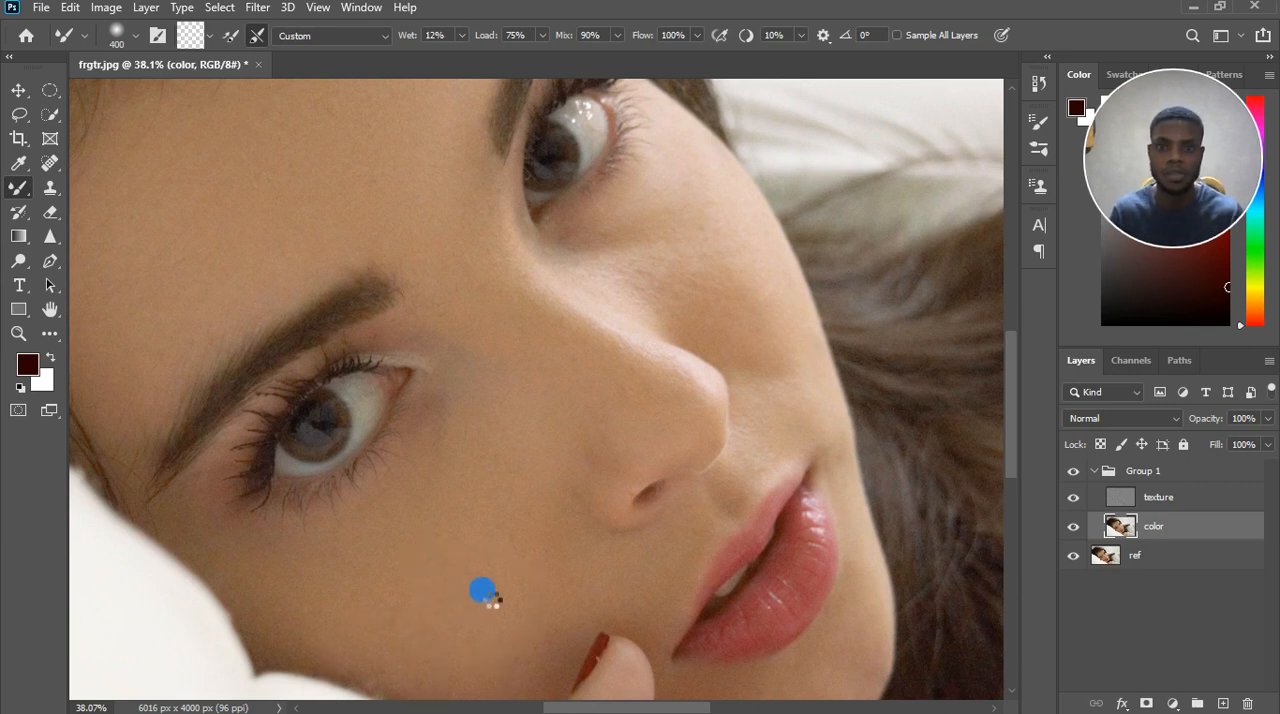
scroll(528, 594, down, 4)
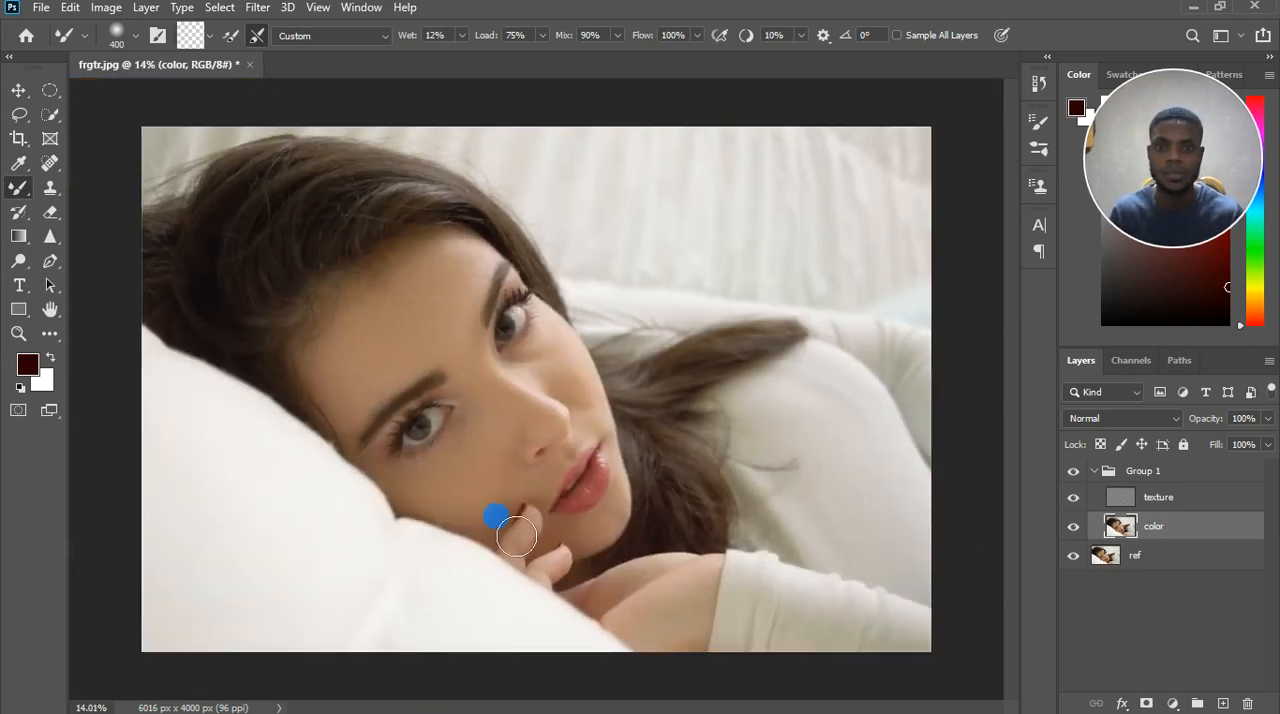
Reduce the Mixer Brush to 200 and smooth the skin beside the fingertip and along the chin and far jaw edge.
scroll(540, 533, up, 2)
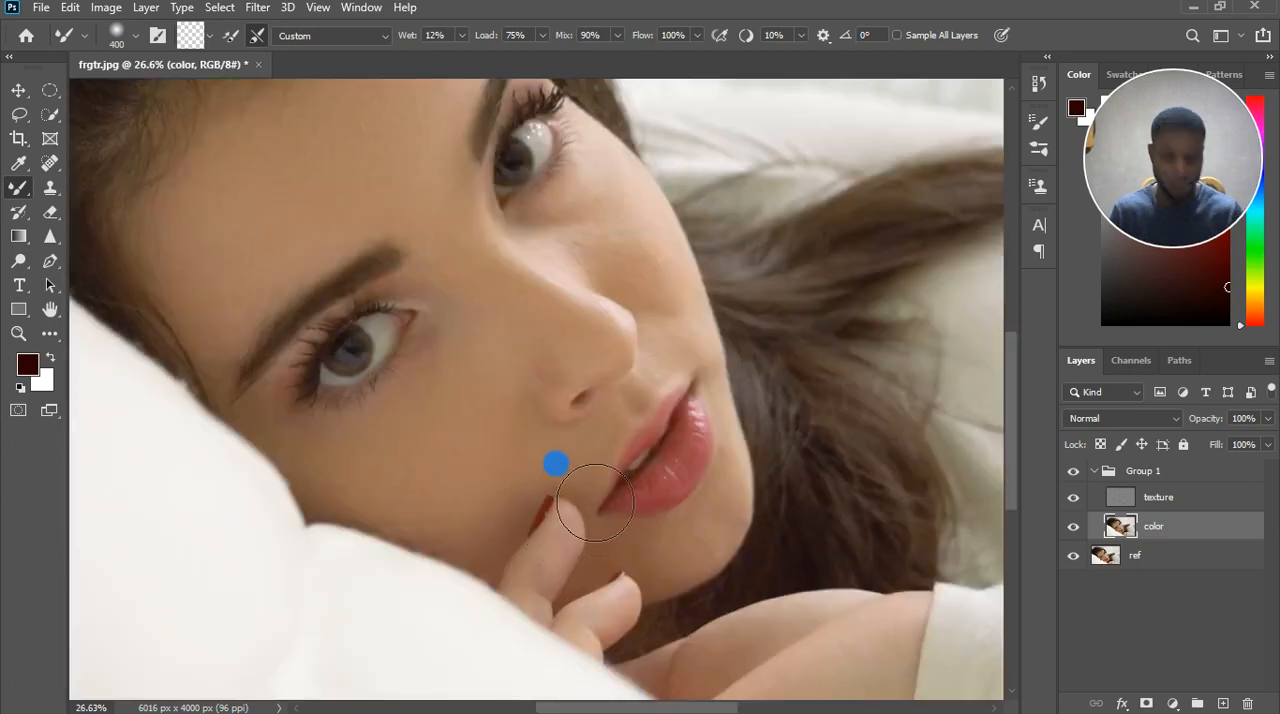
key(bracketleft)
key(bracketleft)
key(bracketleft)
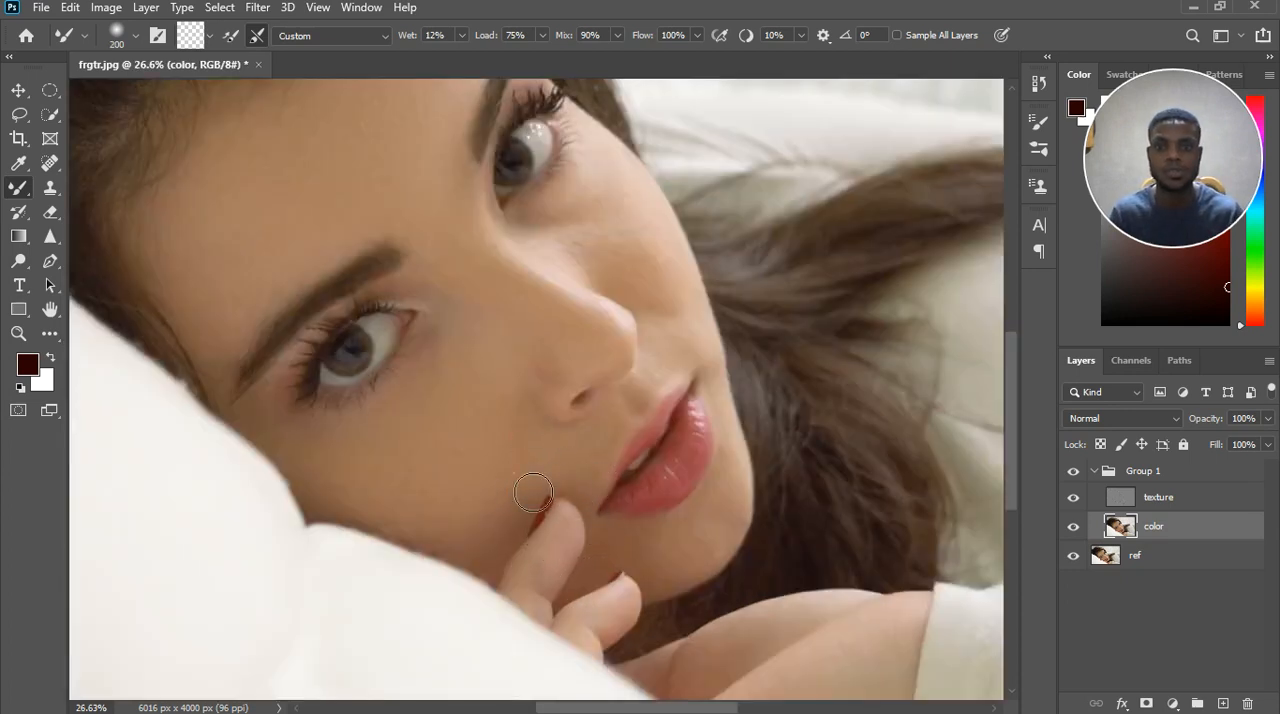
drag(533, 492, 545, 506)
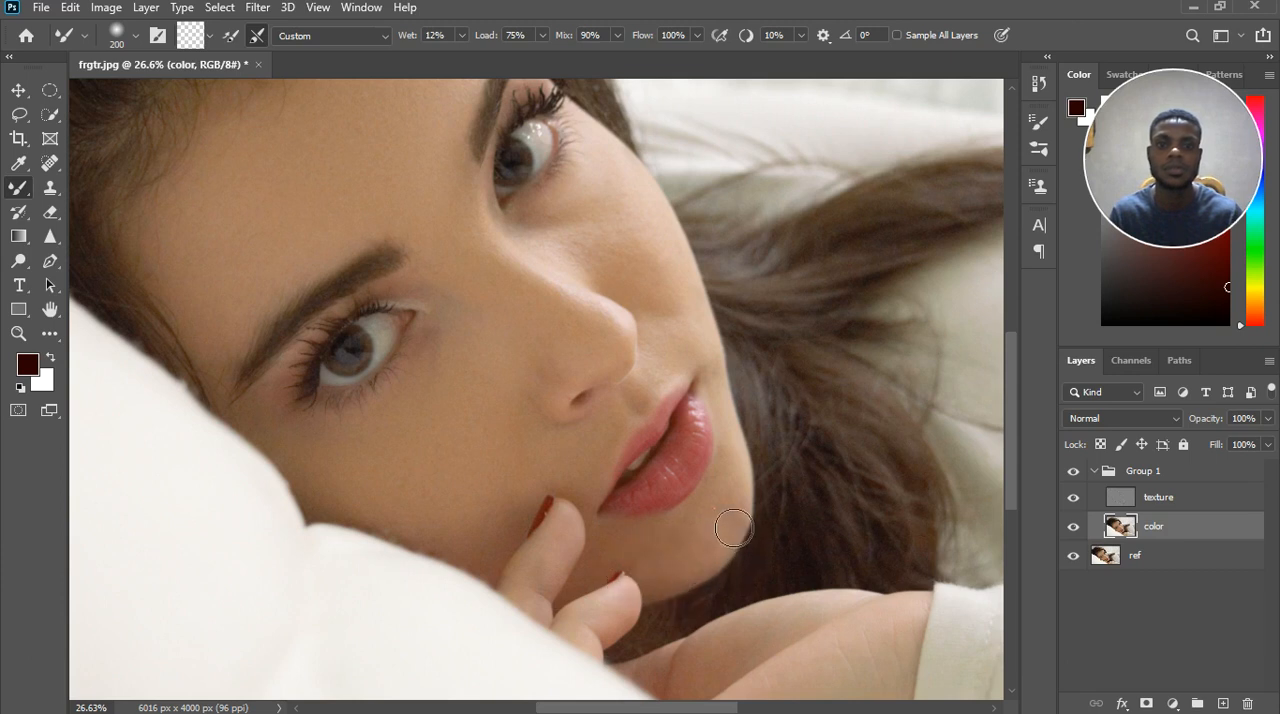
mouse_move(785, 507)
mouse_down()
mouse_move(754, 443)
mouse_move(764, 506)
mouse_move(740, 471)
mouse_move(751, 479)
mouse_up()
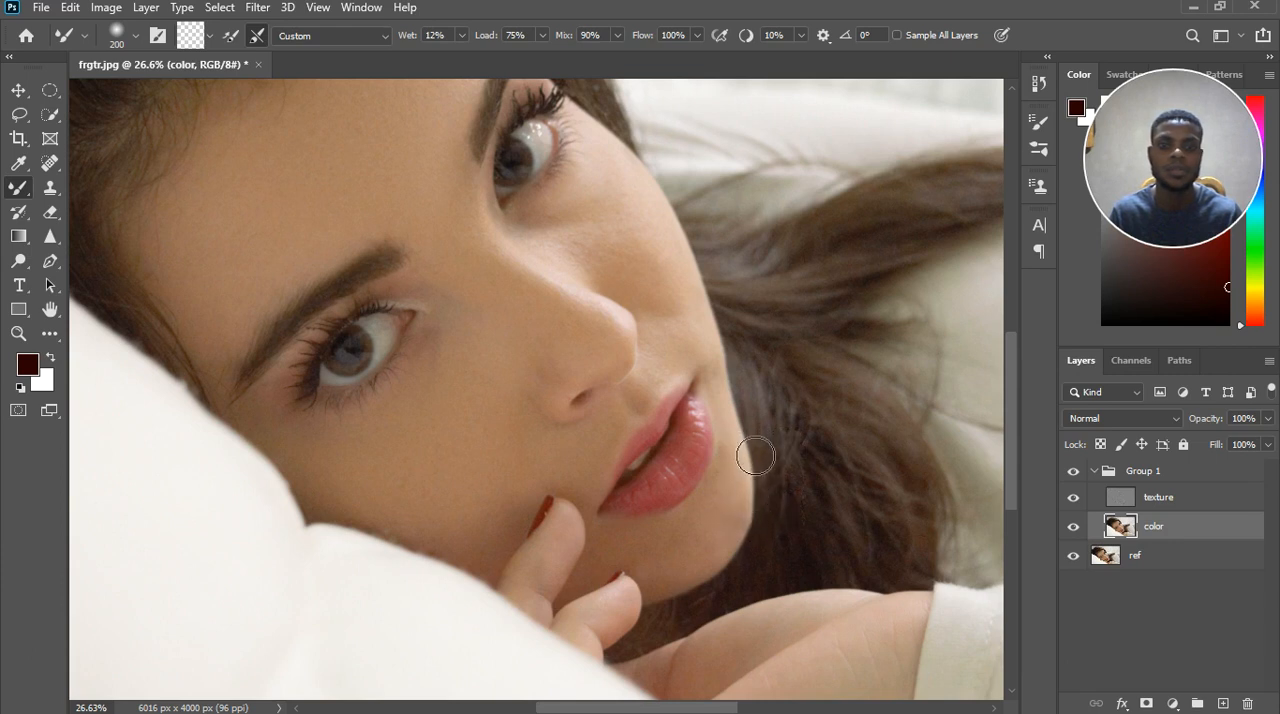
click(754, 456)
Reduce the Mixer Brush to 100 and blend the skin on the nose, around the nostril, and onto the adjoining cheek.
key(bracketleft)
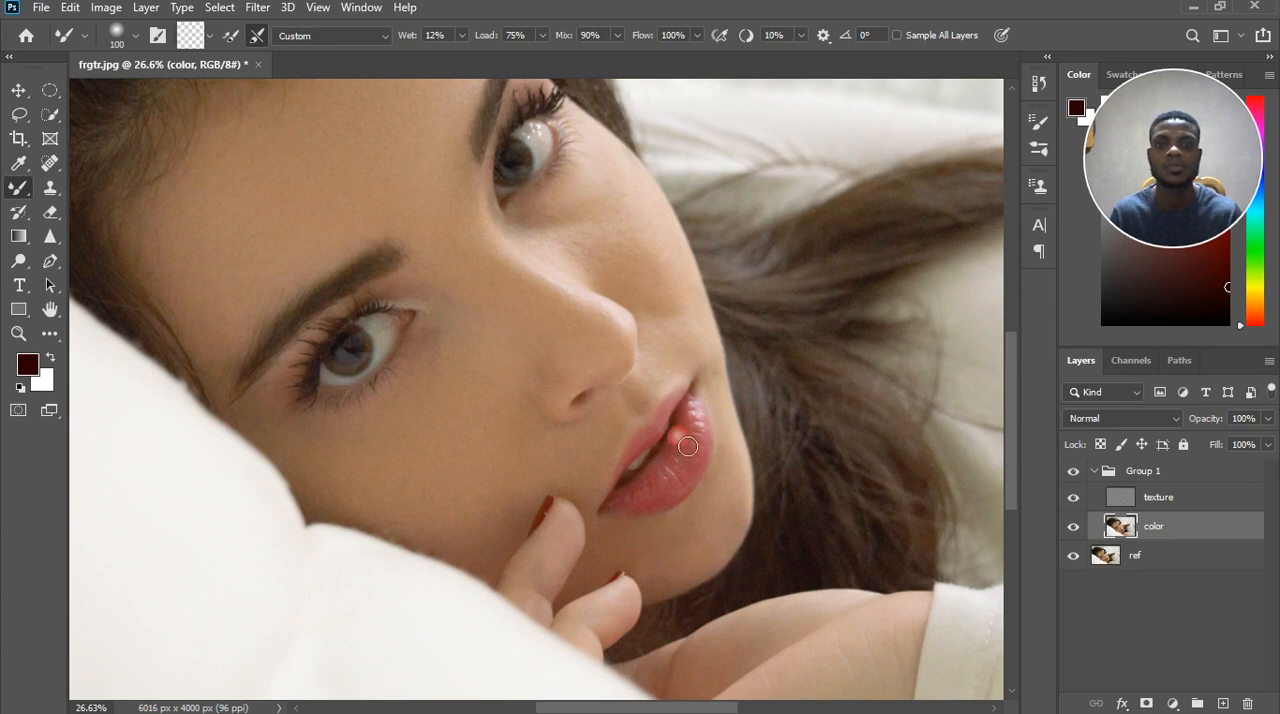
click(666, 303)
scroll(672, 309, up, 3)
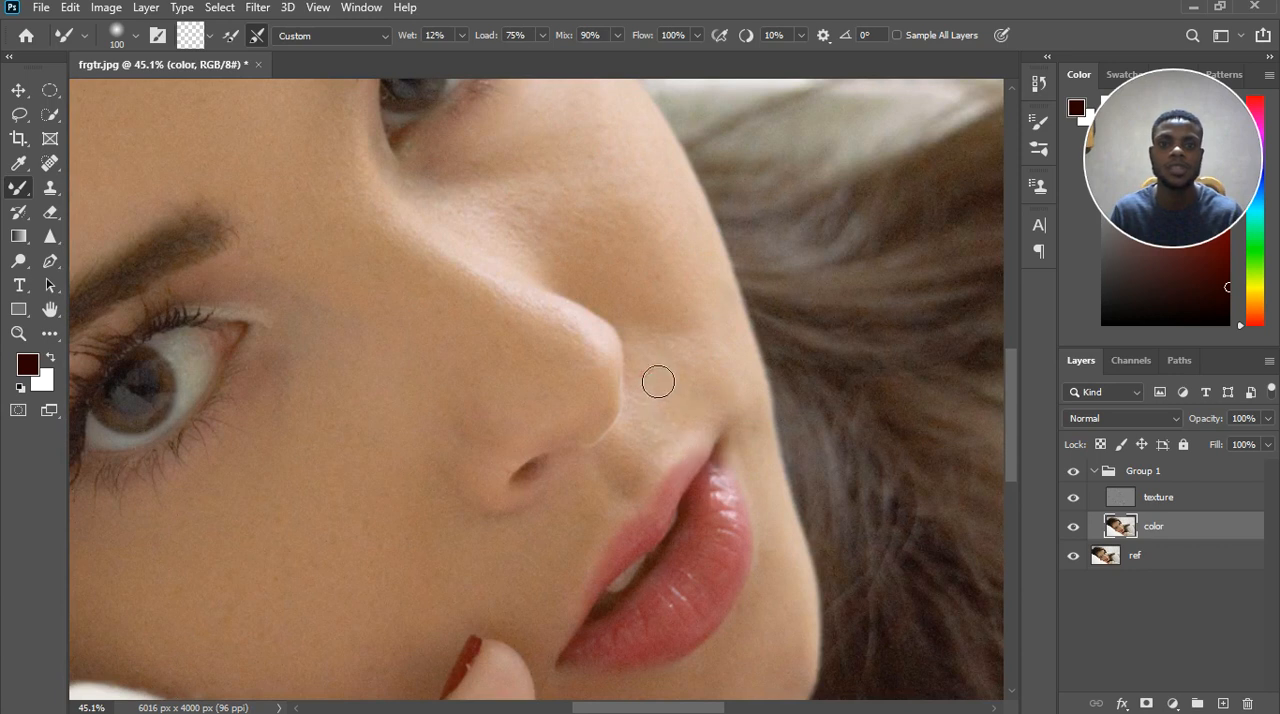
mouse_move(572, 382)
mouse_down()
mouse_move(536, 365)
mouse_move(572, 367)
mouse_move(542, 350)
mouse_up()
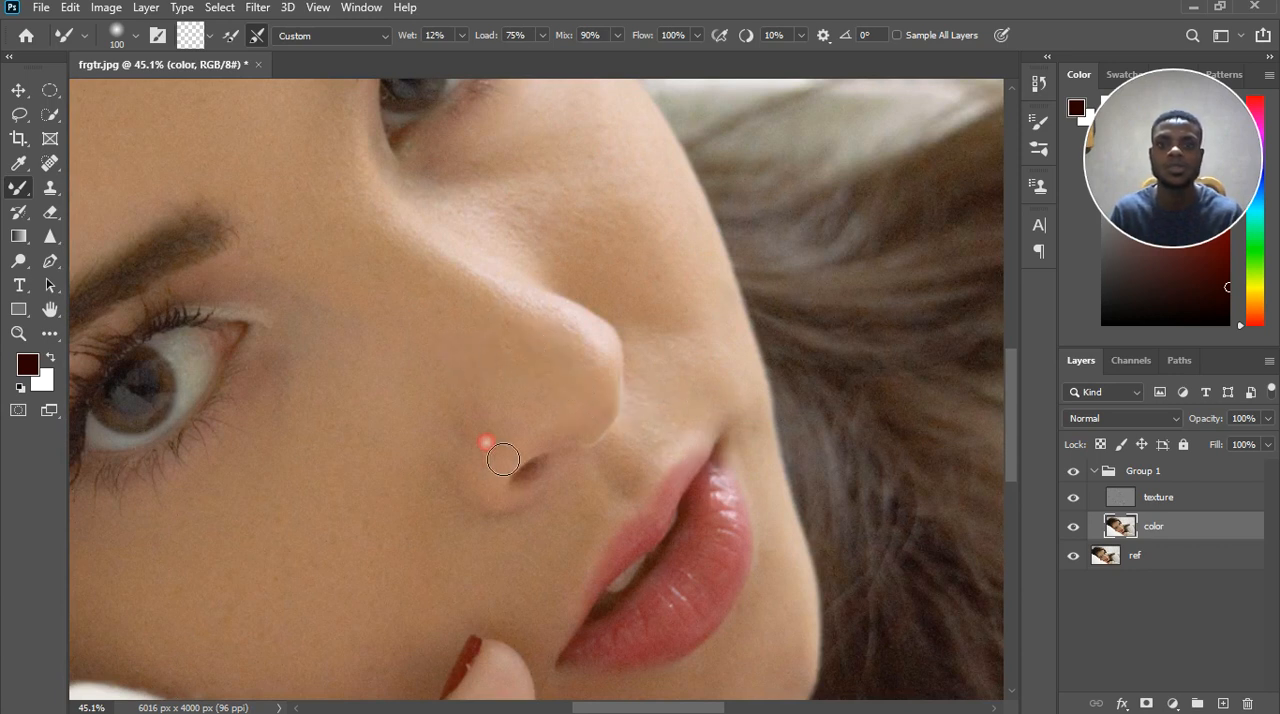
mouse_move(475, 432)
mouse_down()
mouse_move(443, 467)
mouse_move(447, 535)
mouse_up()
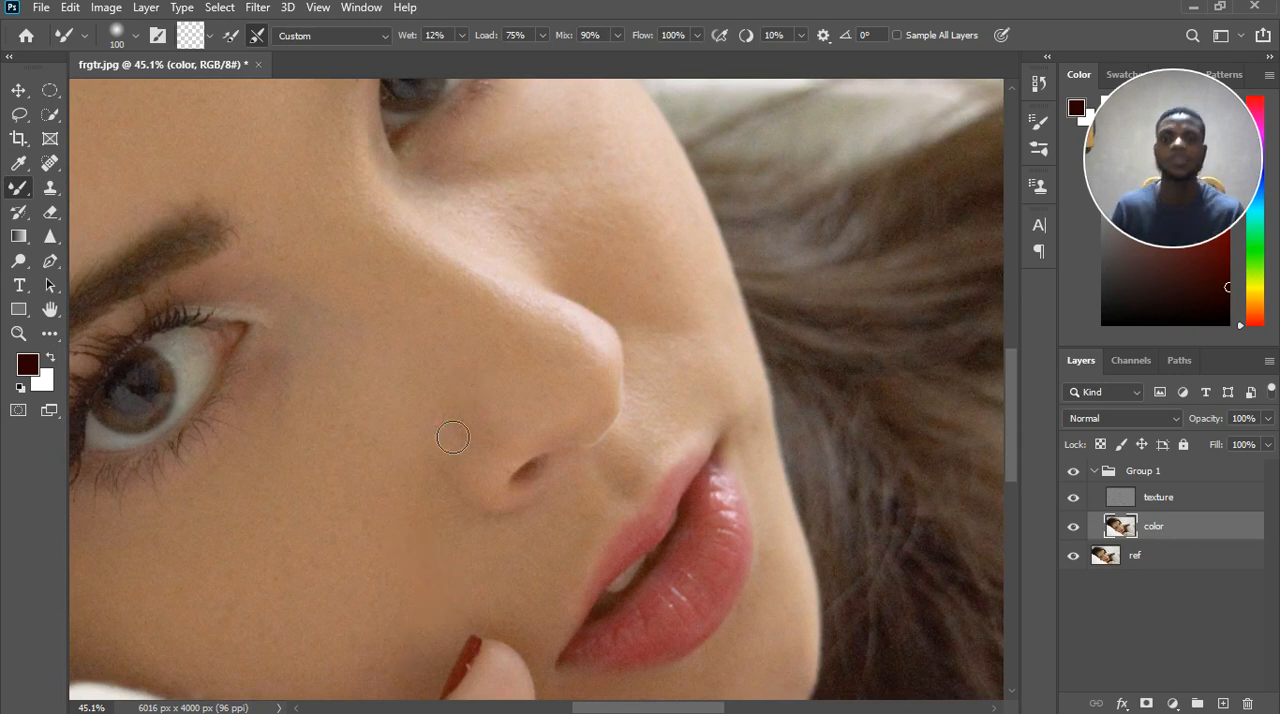
drag(384, 560, 394, 513)
scroll(390, 528, down, 2)
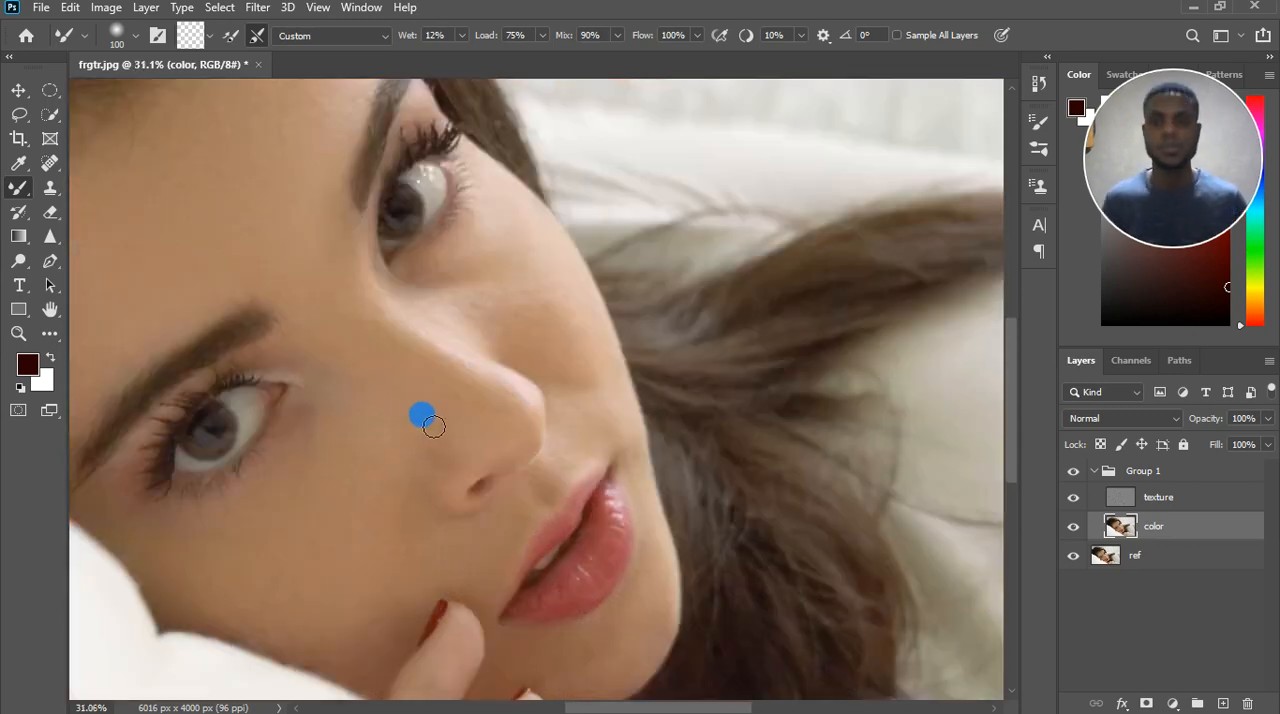
Compare the retouched face with the original by toggling the visibility of Group 1.
scroll(432, 427, down, 2)
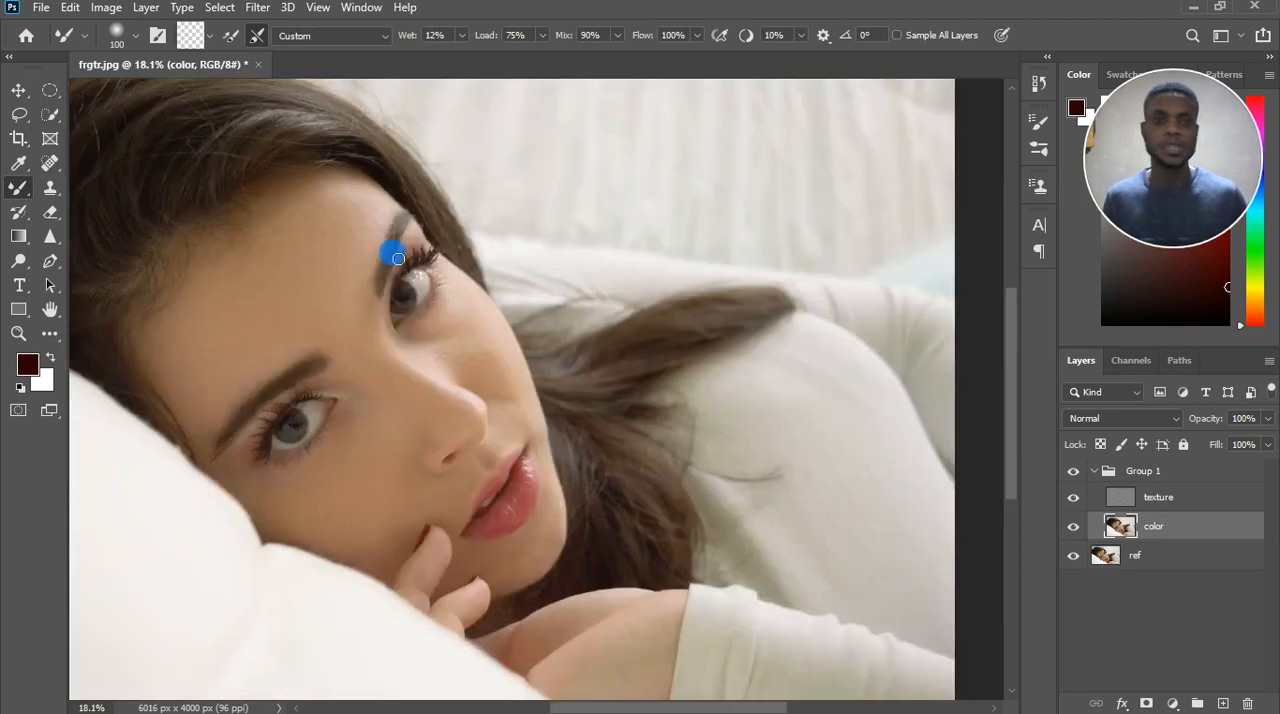
click(1080, 472)
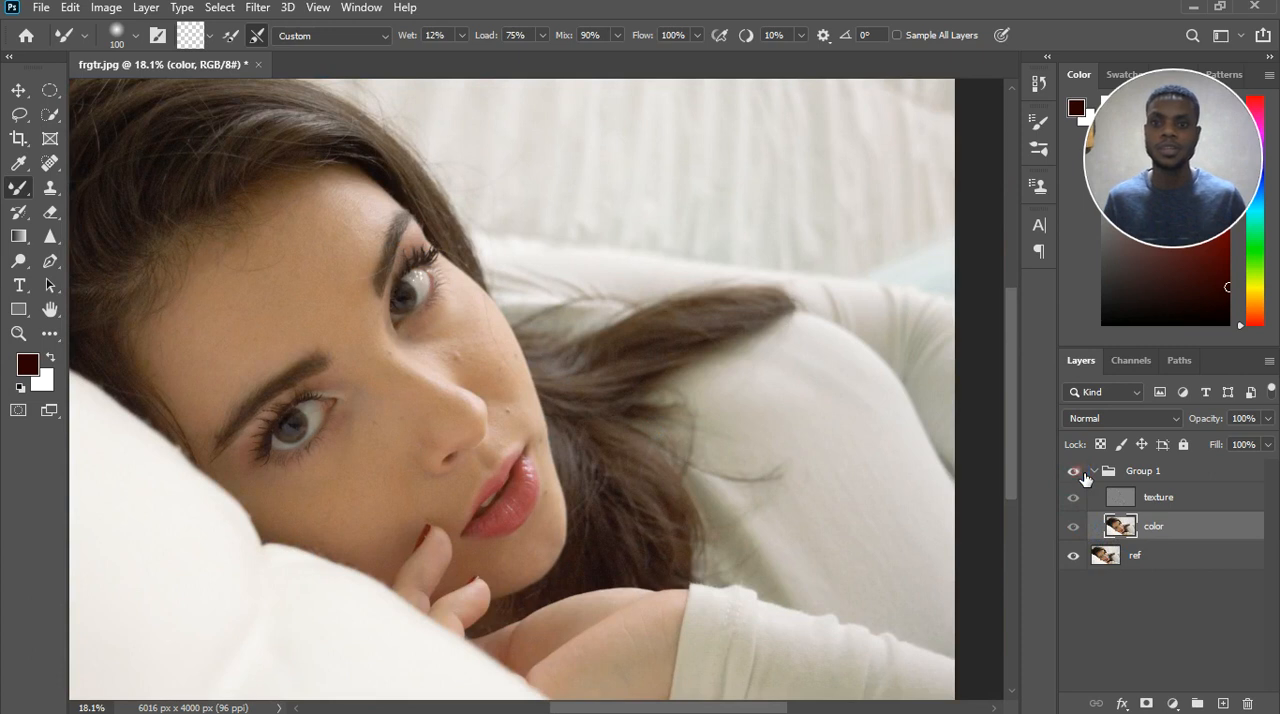
click(1082, 475)
scroll(272, 364, up, 1)
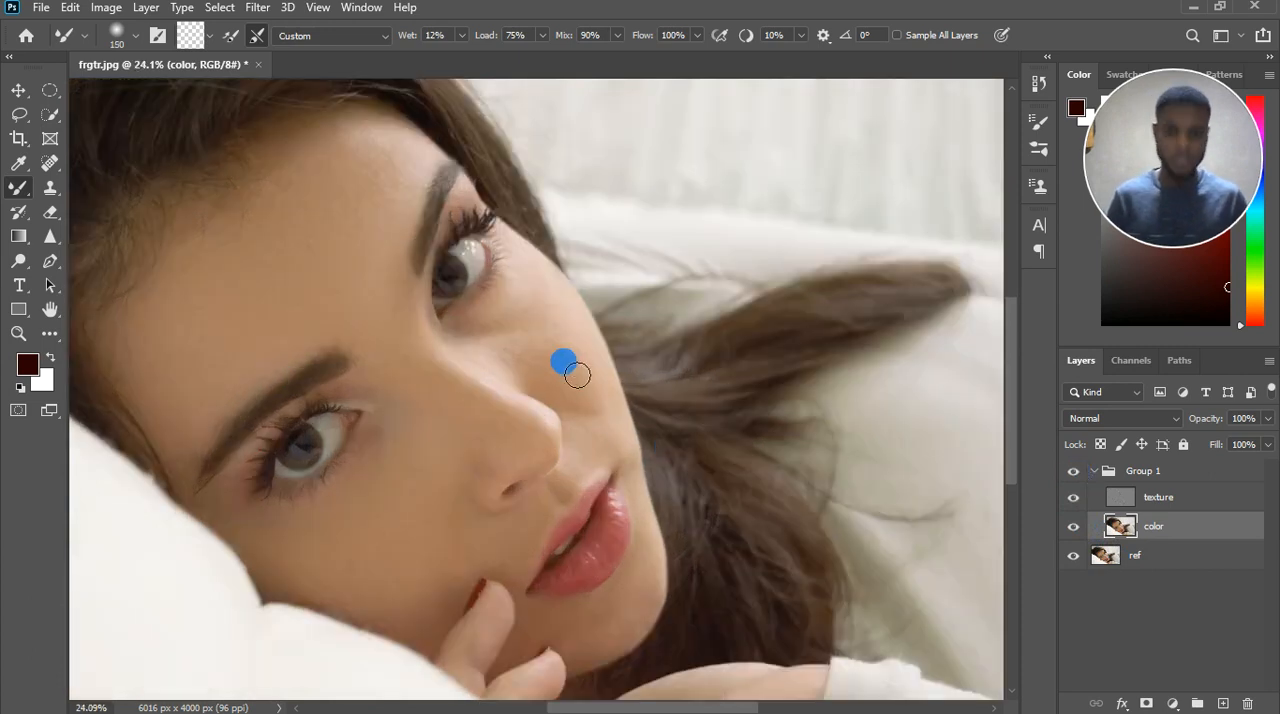
key(bracketright)
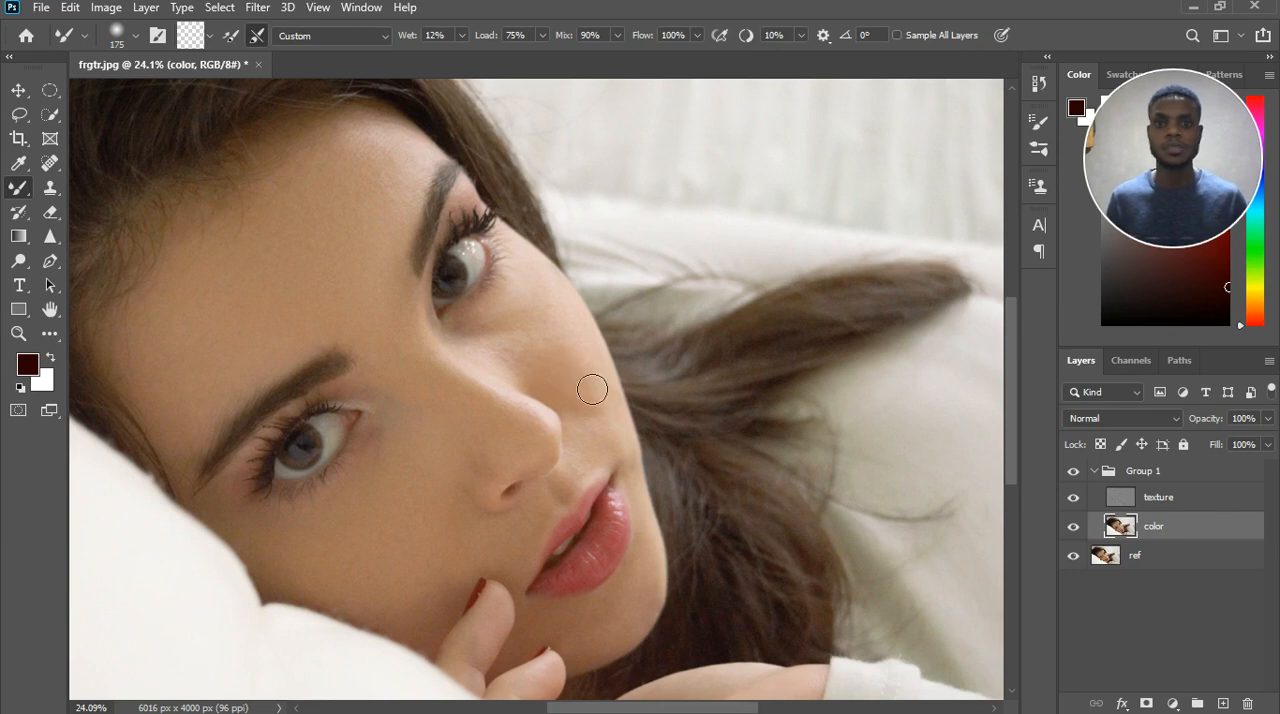
click(1074, 470)
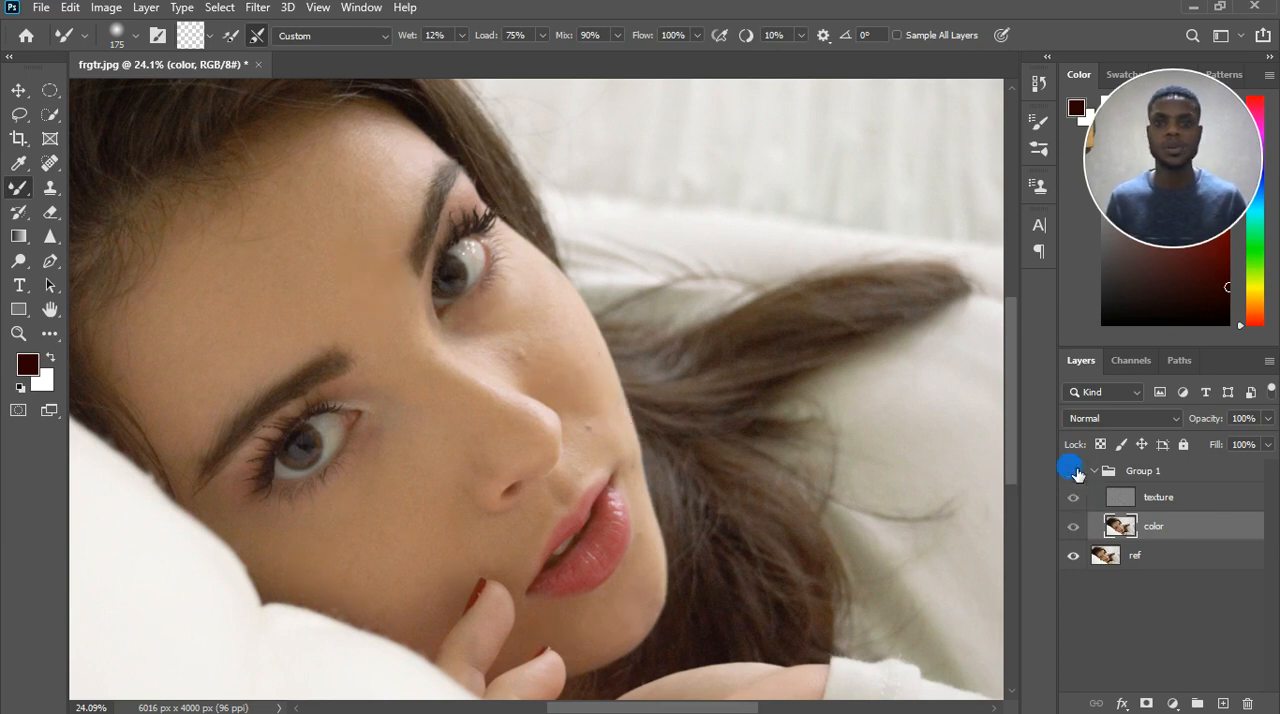
click(1074, 470)
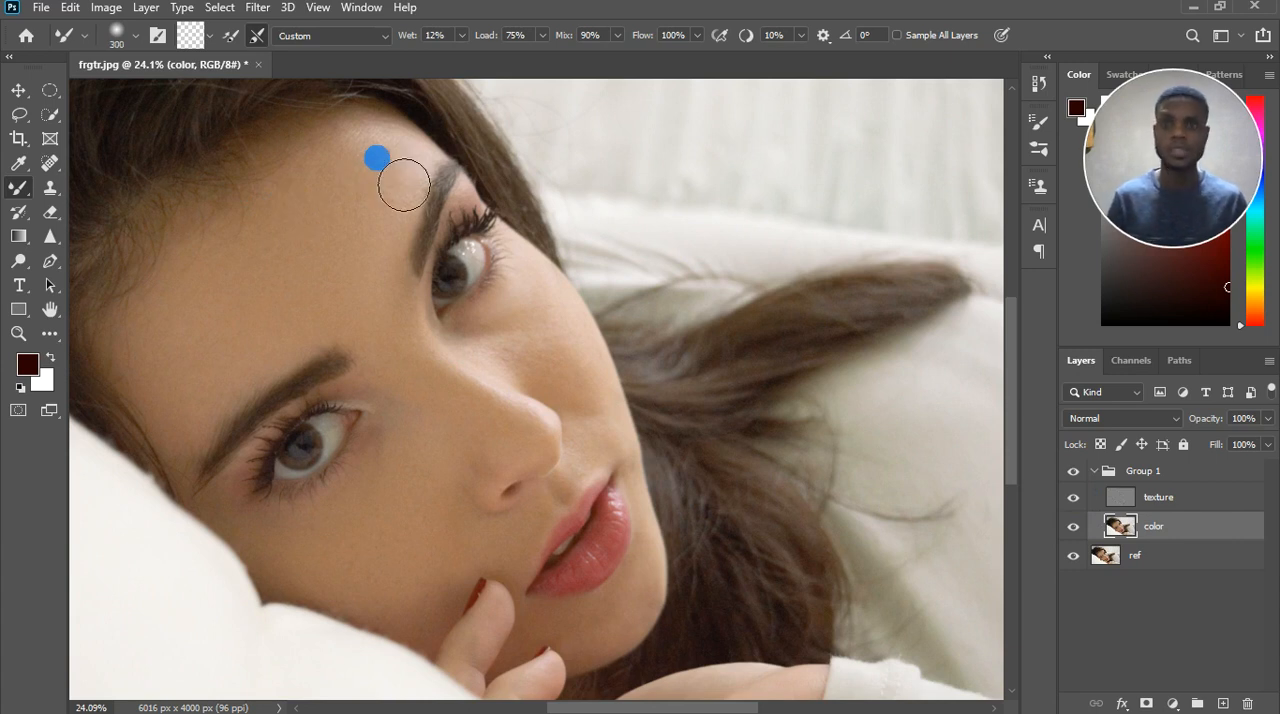
Smooth the forehead beside the upper eyebrow and the far cheek at brush size 300, then compare with the original by toggling Group 1.
mouse_move(433, 182)
mouse_down()
mouse_move(370, 226)
mouse_move(441, 177)
mouse_move(376, 224)
mouse_move(425, 174)
mouse_move(347, 233)
mouse_move(438, 187)
mouse_move(400, 224)
mouse_move(372, 220)
mouse_move(417, 193)
mouse_move(336, 242)
mouse_move(420, 187)
mouse_move(426, 215)
mouse_move(395, 270)
mouse_up()
mouse_move(540, 269)
mouse_down()
mouse_move(579, 318)
mouse_move(560, 377)
mouse_move(546, 337)
mouse_move(563, 321)
mouse_up()
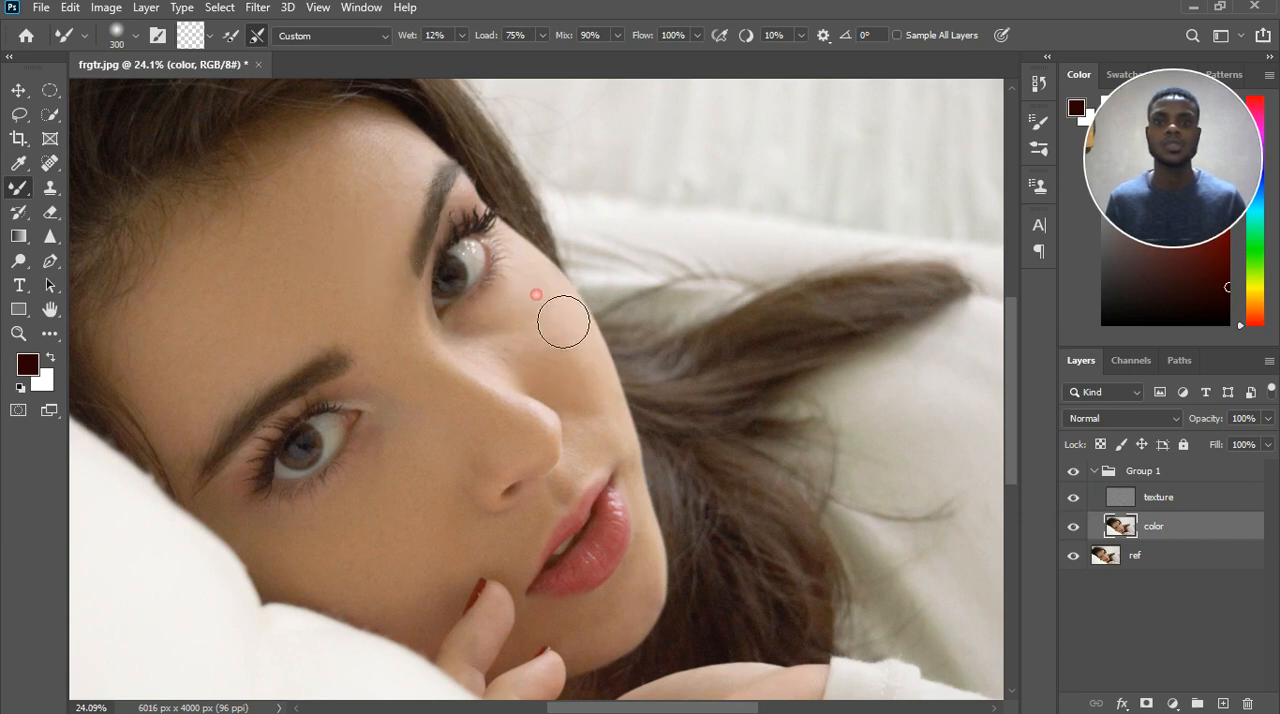
click(1074, 471)
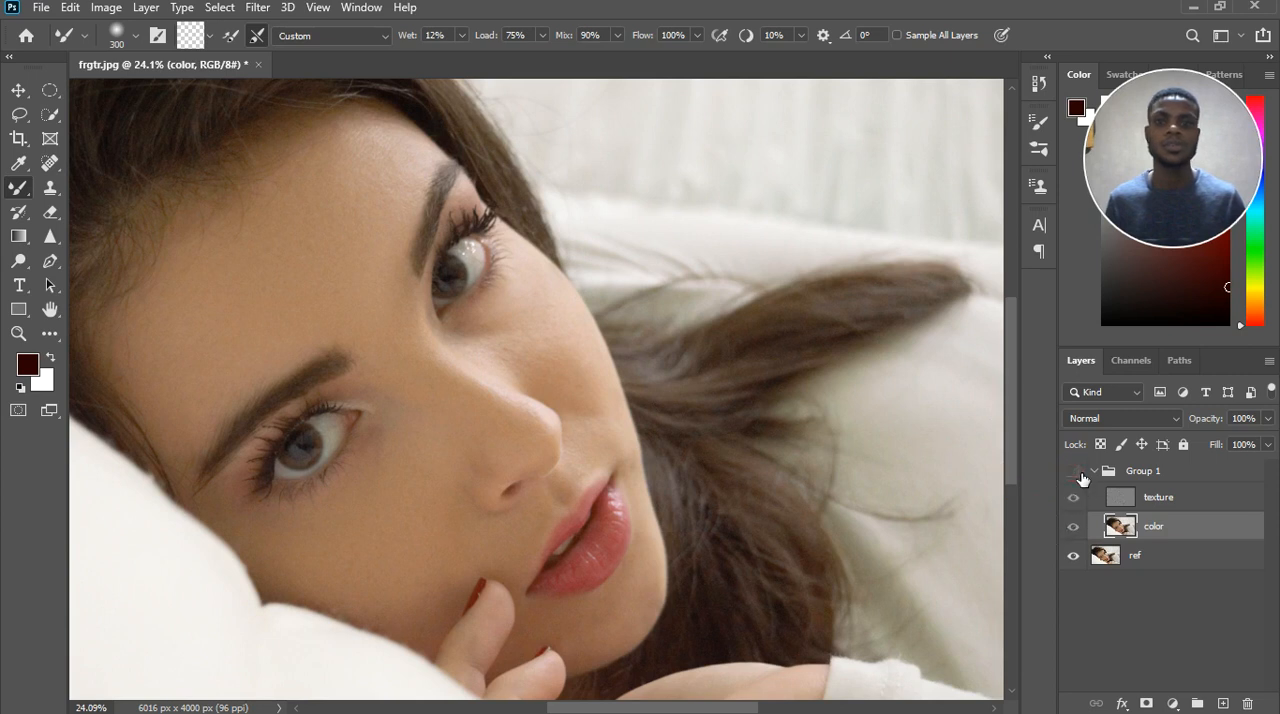
click(1074, 471)
click(1076, 472)
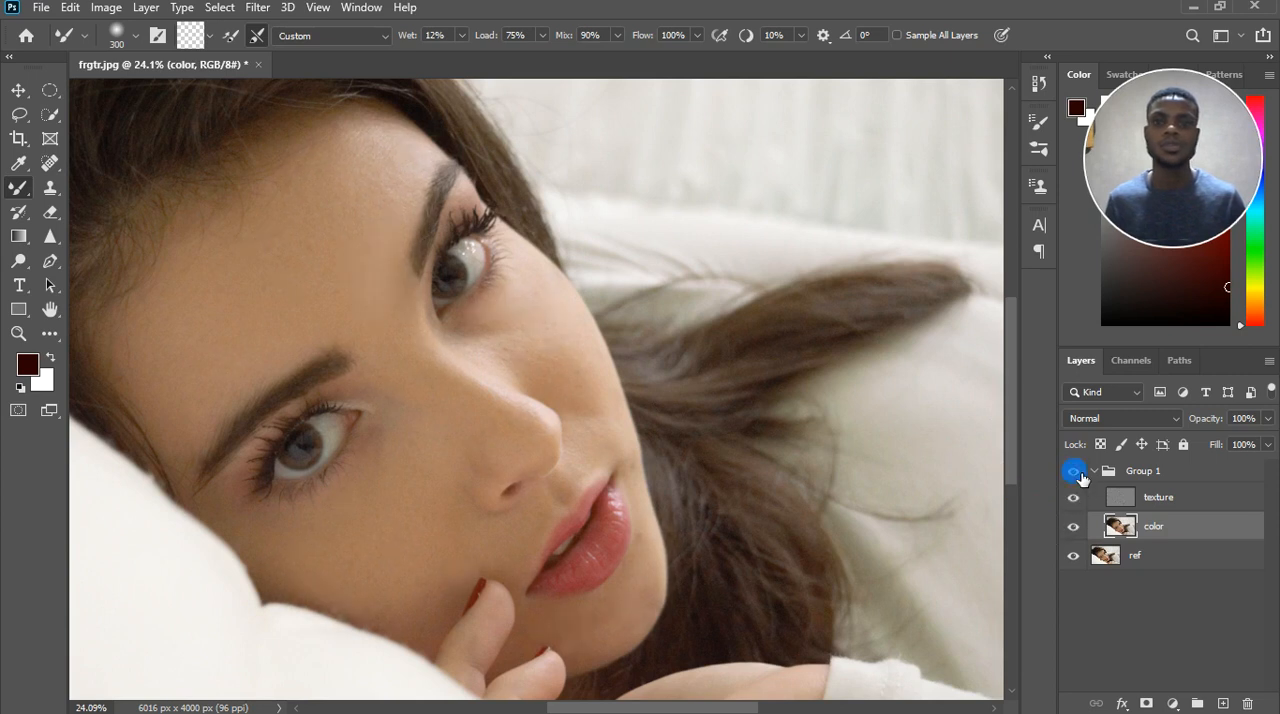
Set the Mixer Brush to 200 and even out the tones under the far eye and across the far cheek.
key(bracketright)
key(bracketright)
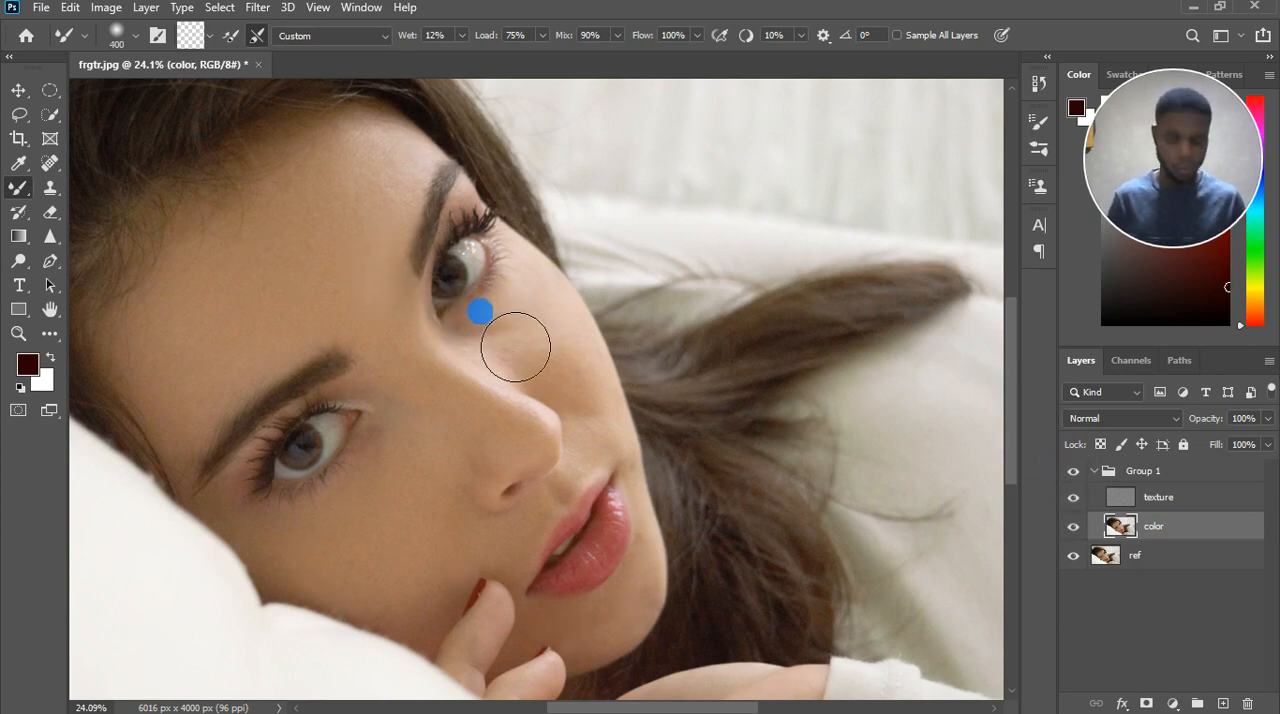
key(bracketleft)
key(bracketleft)
key(bracketleft)
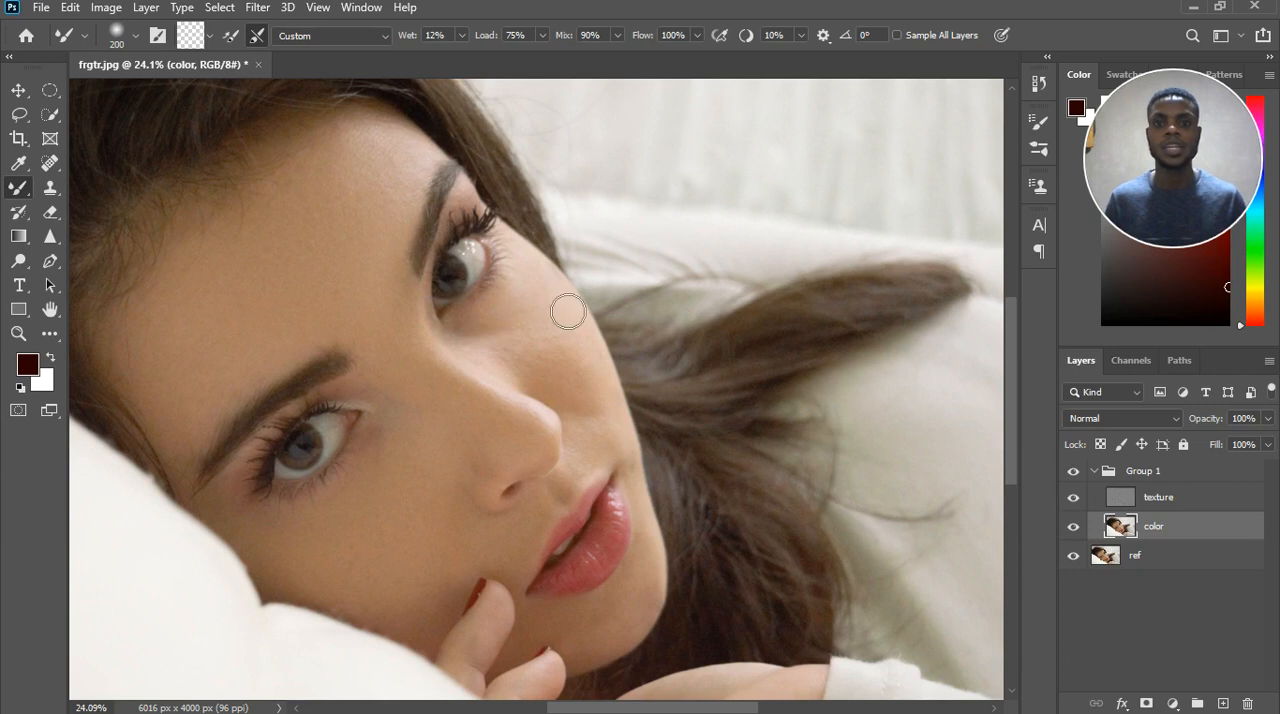
click(487, 309)
mouse_move(506, 326)
mouse_down()
mouse_move(546, 296)
mouse_move(529, 317)
mouse_up()
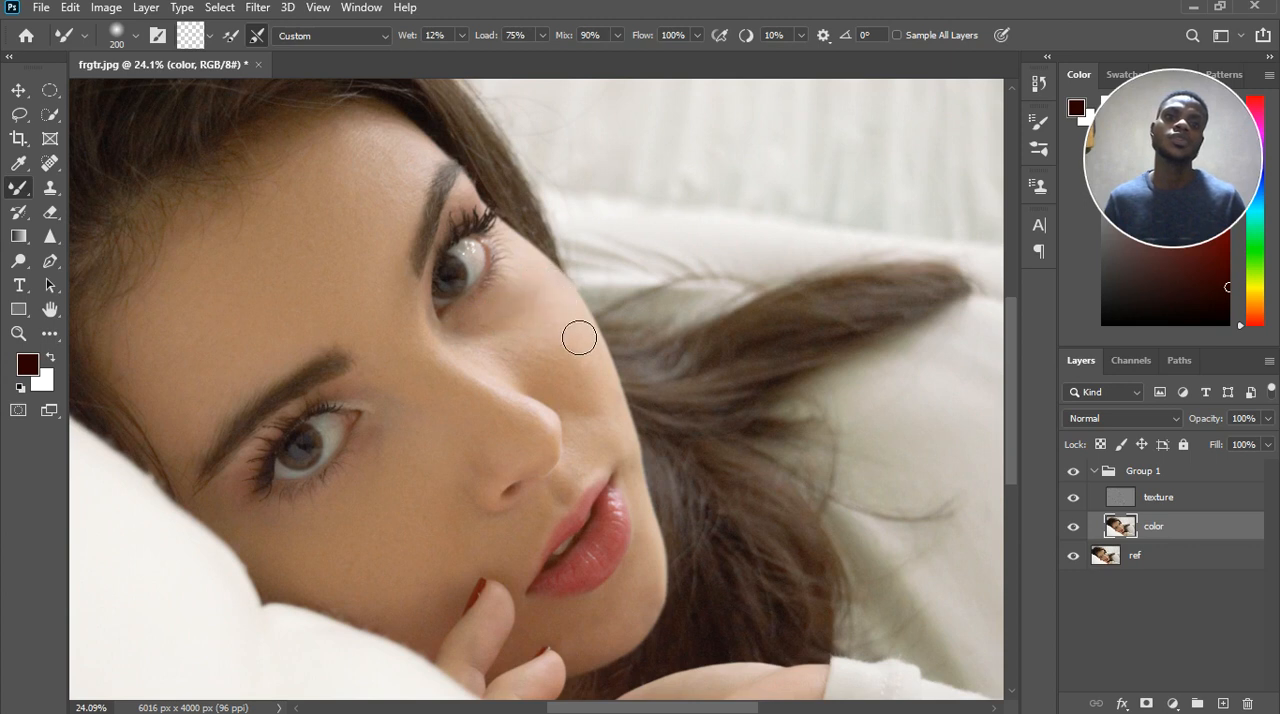
mouse_move(486, 379)
mouse_down()
mouse_move(572, 346)
mouse_move(539, 365)
mouse_move(582, 371)
mouse_up()
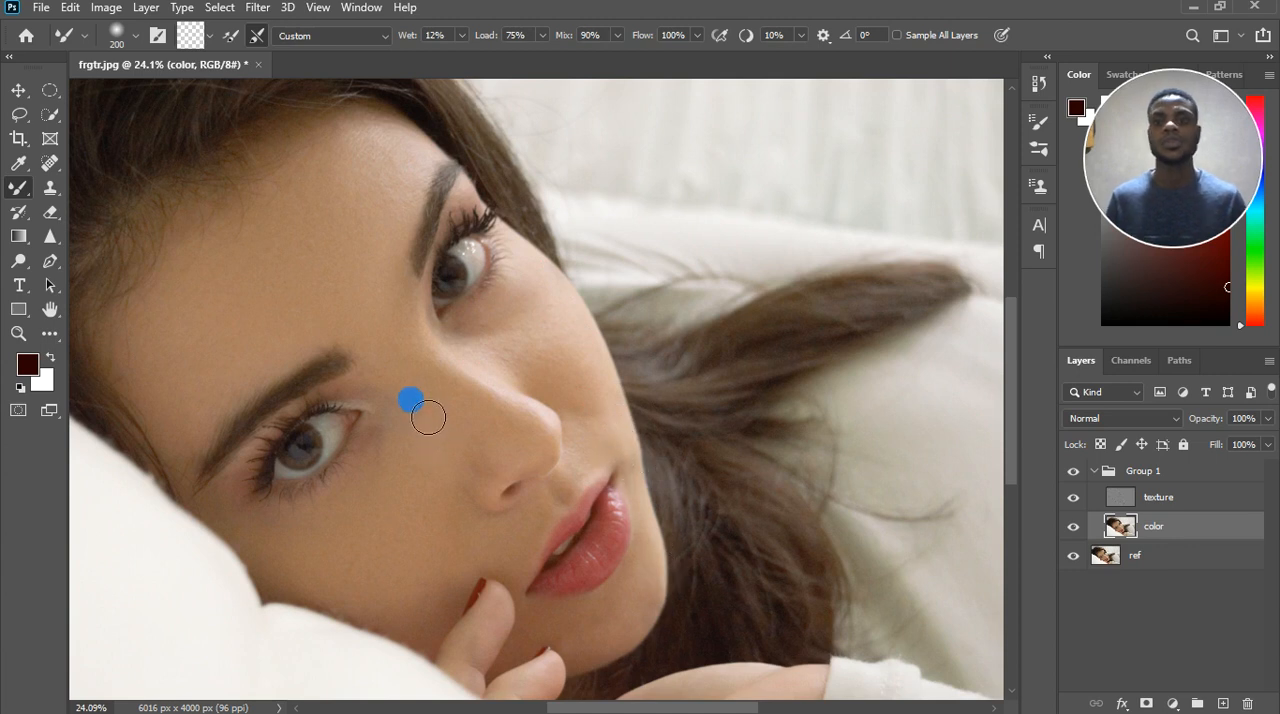
Enlarge the Mixer Brush to 400 and even out the forehead from the upper eyebrow along the hairline.
scroll(354, 334, down, 5)
drag(338, 341, 408, 348)
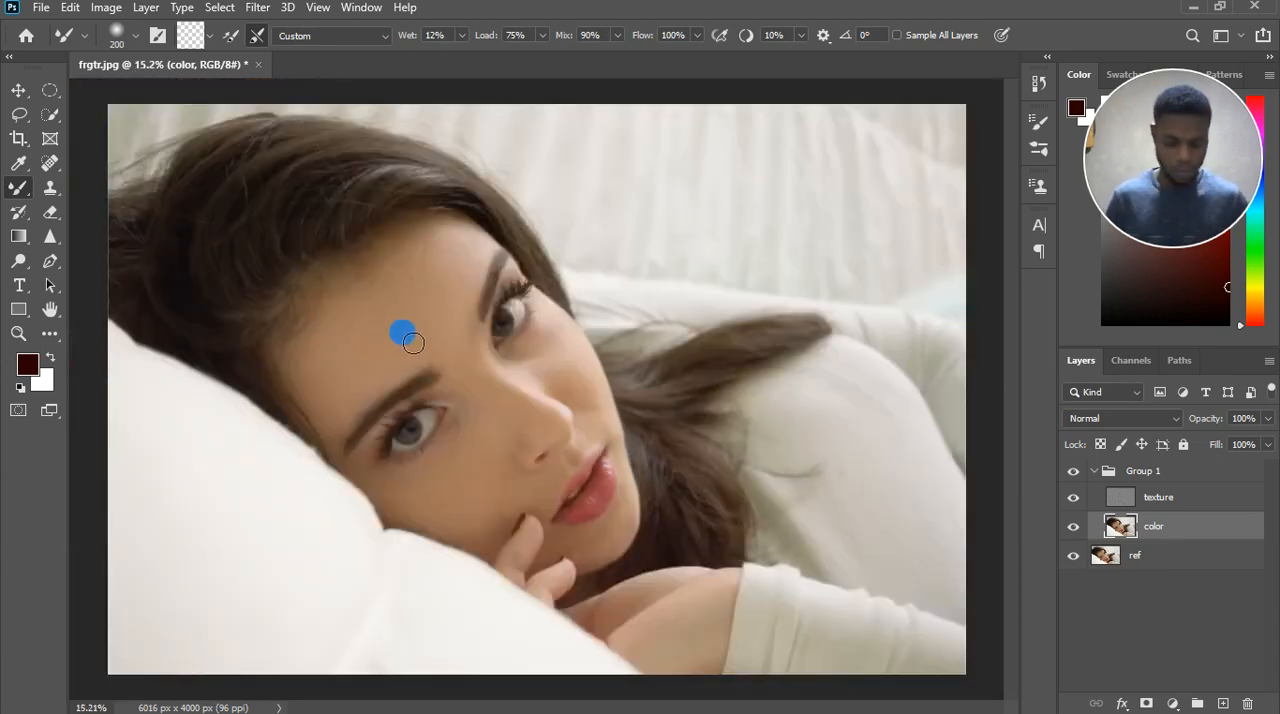
key(bracketright)
key(bracketright)
key(bracketright)
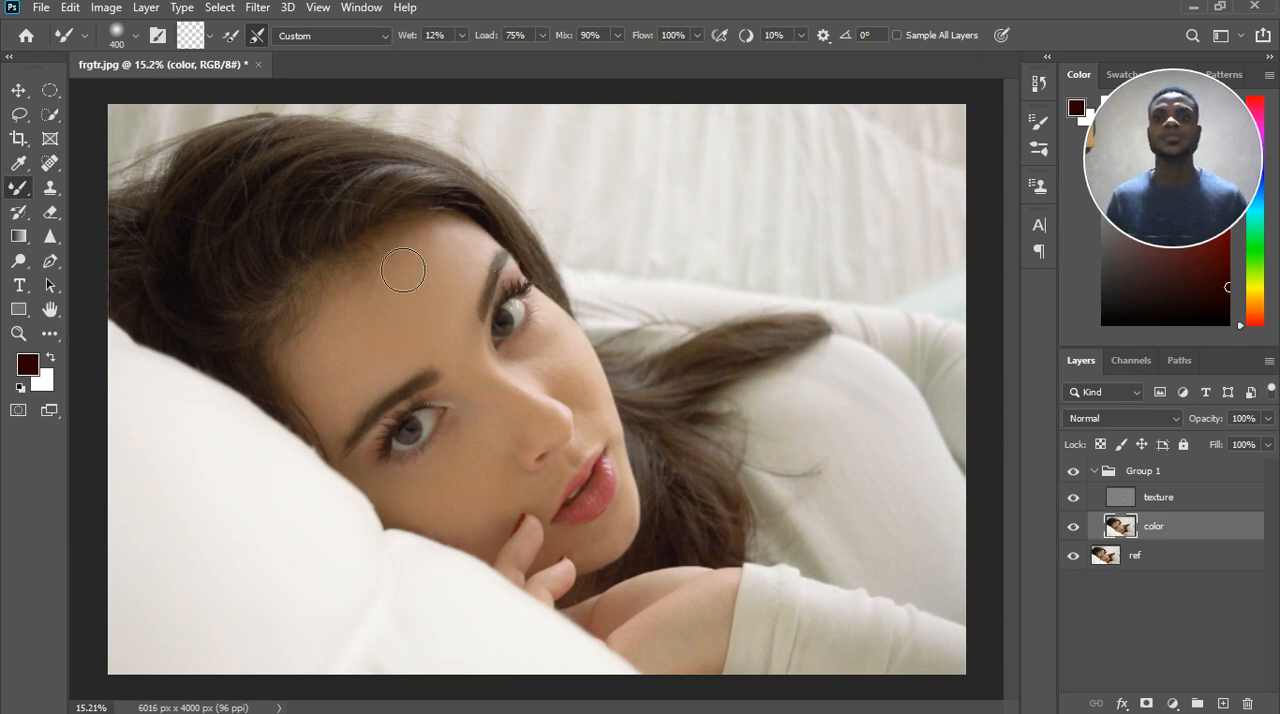
click(374, 304)
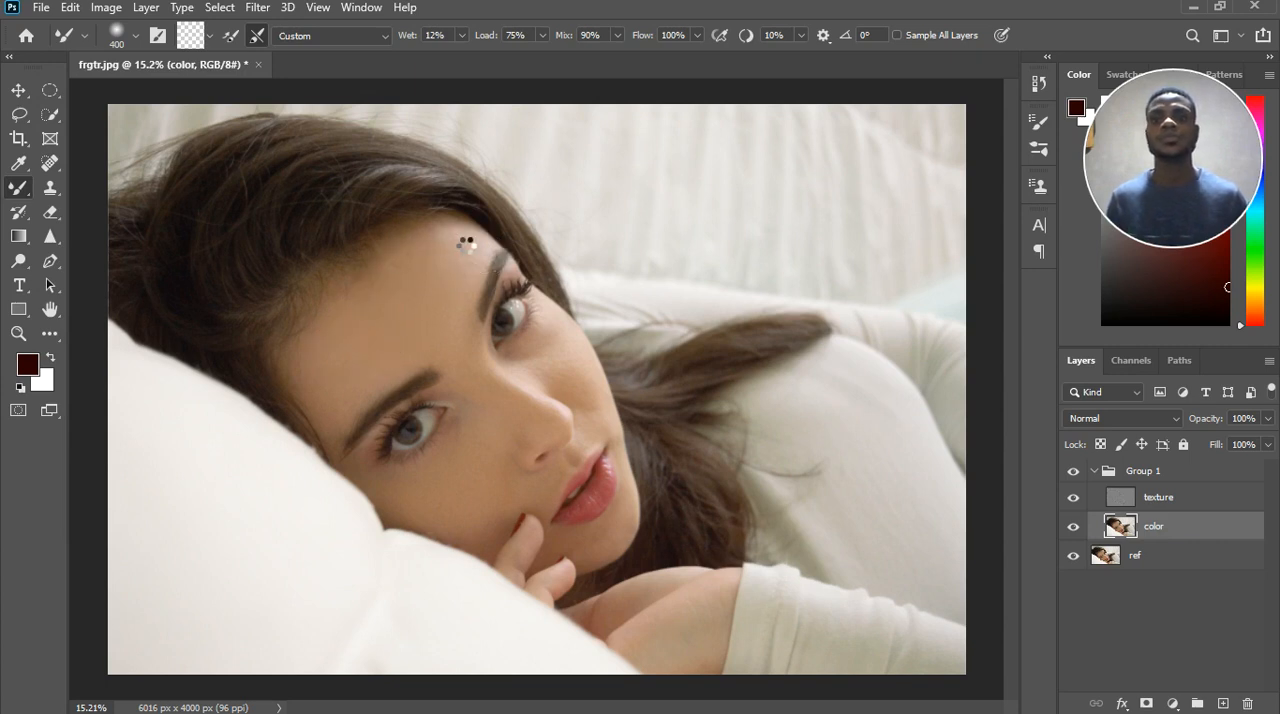
mouse_move(454, 242)
mouse_down()
mouse_move(399, 250)
mouse_move(414, 261)
mouse_move(458, 248)
mouse_up()
mouse_move(359, 289)
mouse_down()
mouse_move(298, 306)
mouse_move(297, 348)
mouse_up()
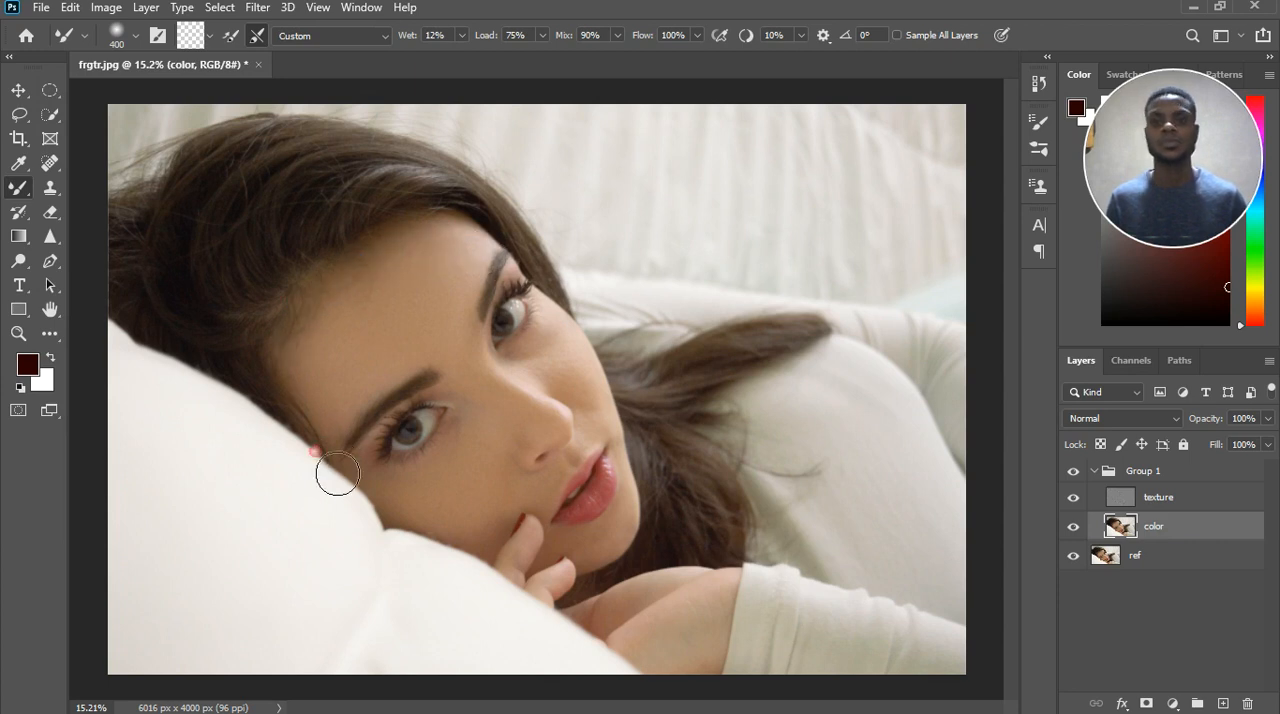
Blend the remaining skin tones on the lower arm area, the hand and the far cheek at brush size 400.
mouse_move(337, 474)
mouse_down()
mouse_move(574, 588)
mouse_move(650, 661)
mouse_move(654, 634)
mouse_move(680, 657)
mouse_up()
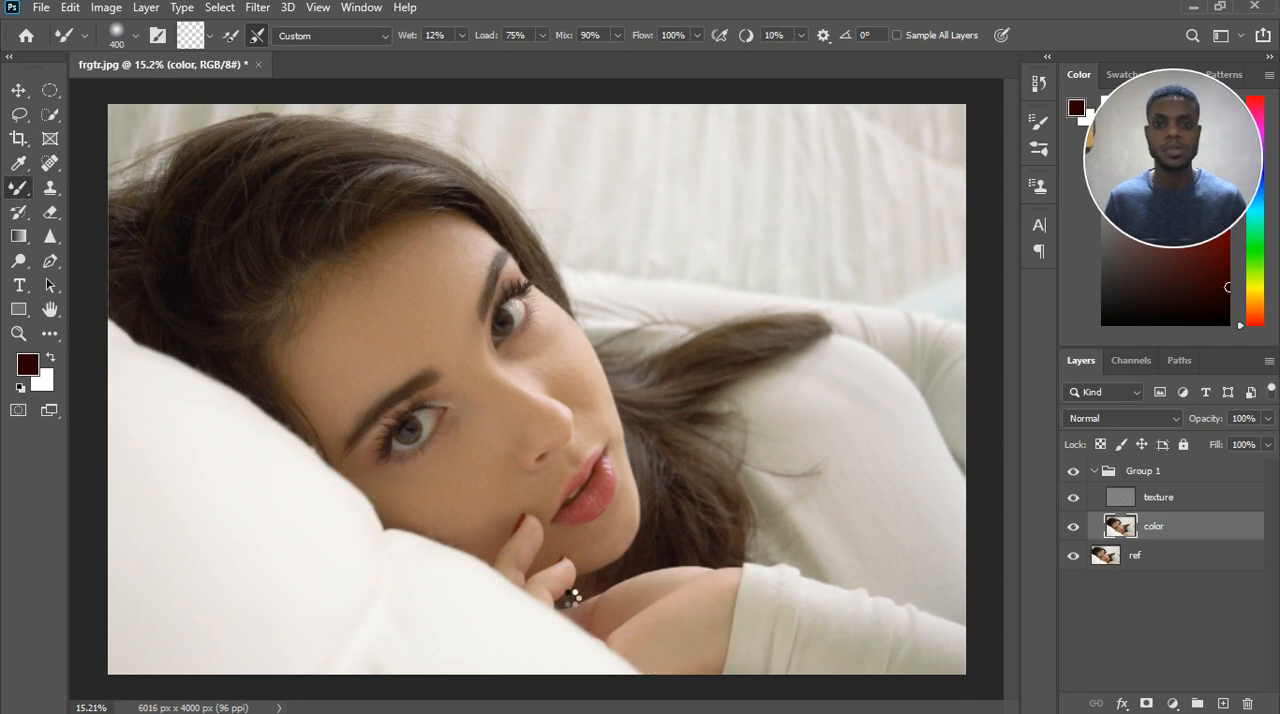
mouse_move(533, 559)
mouse_down()
mouse_move(527, 535)
mouse_move(540, 560)
mouse_up()
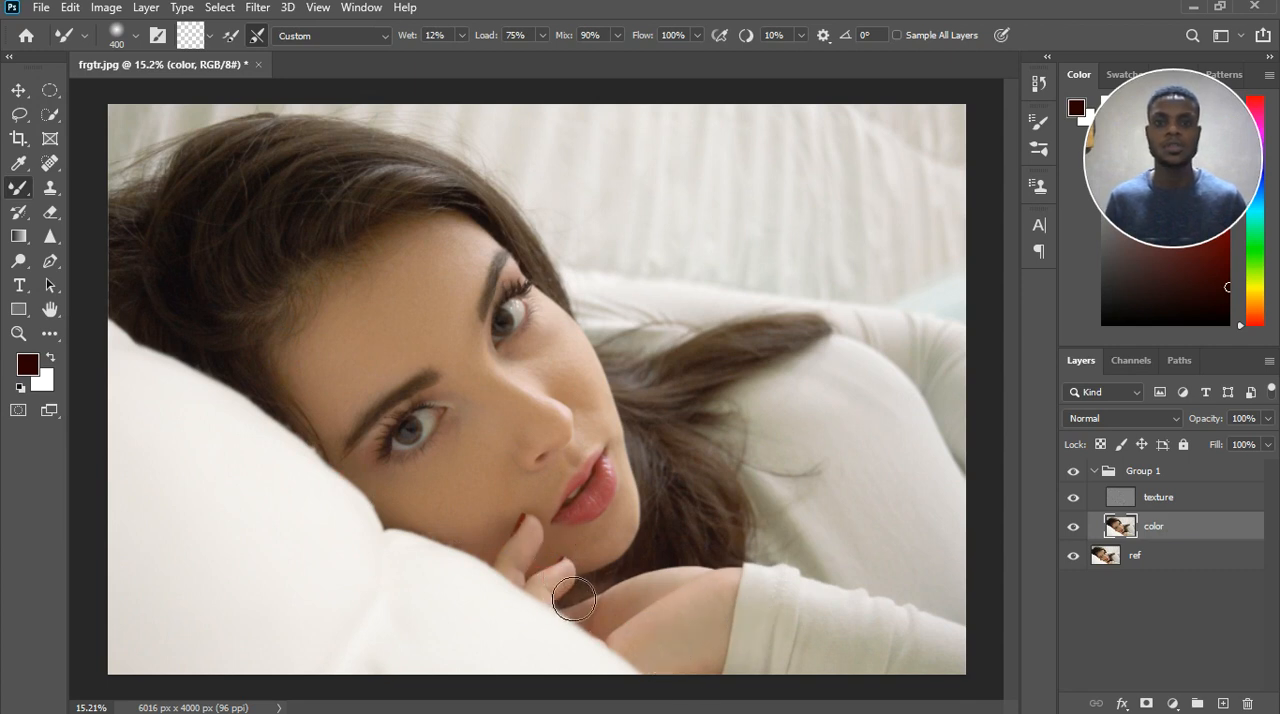
drag(574, 381, 597, 404)
scroll(566, 437, down, 5)
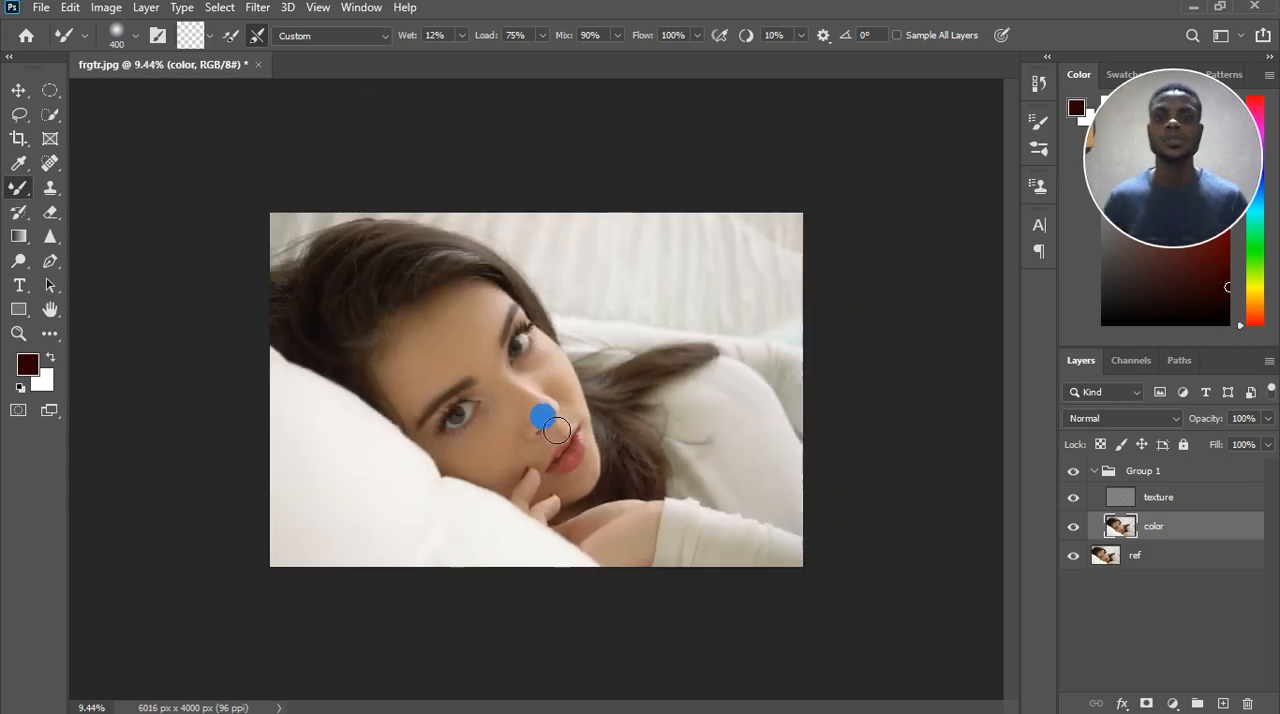
Compare the retouched portrait with the original by toggling the visibility of Group 1, both at full view and closer on the face.
click(1074, 471)
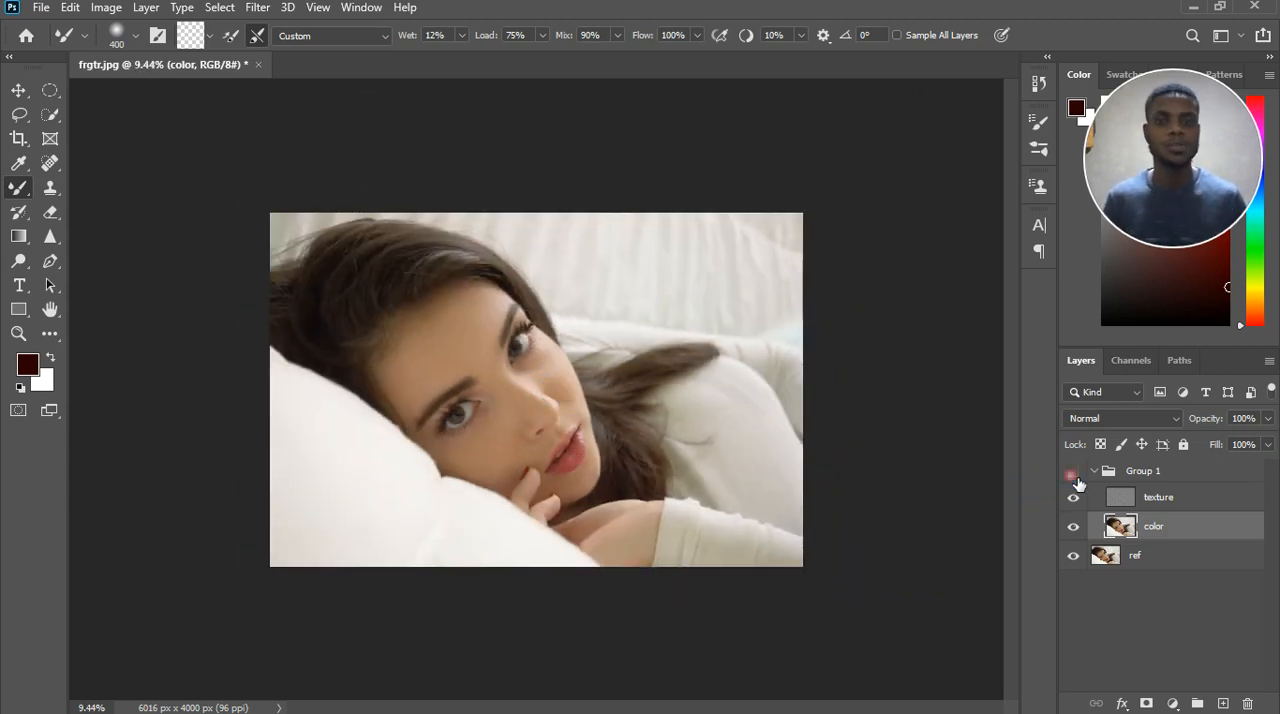
click(1073, 473)
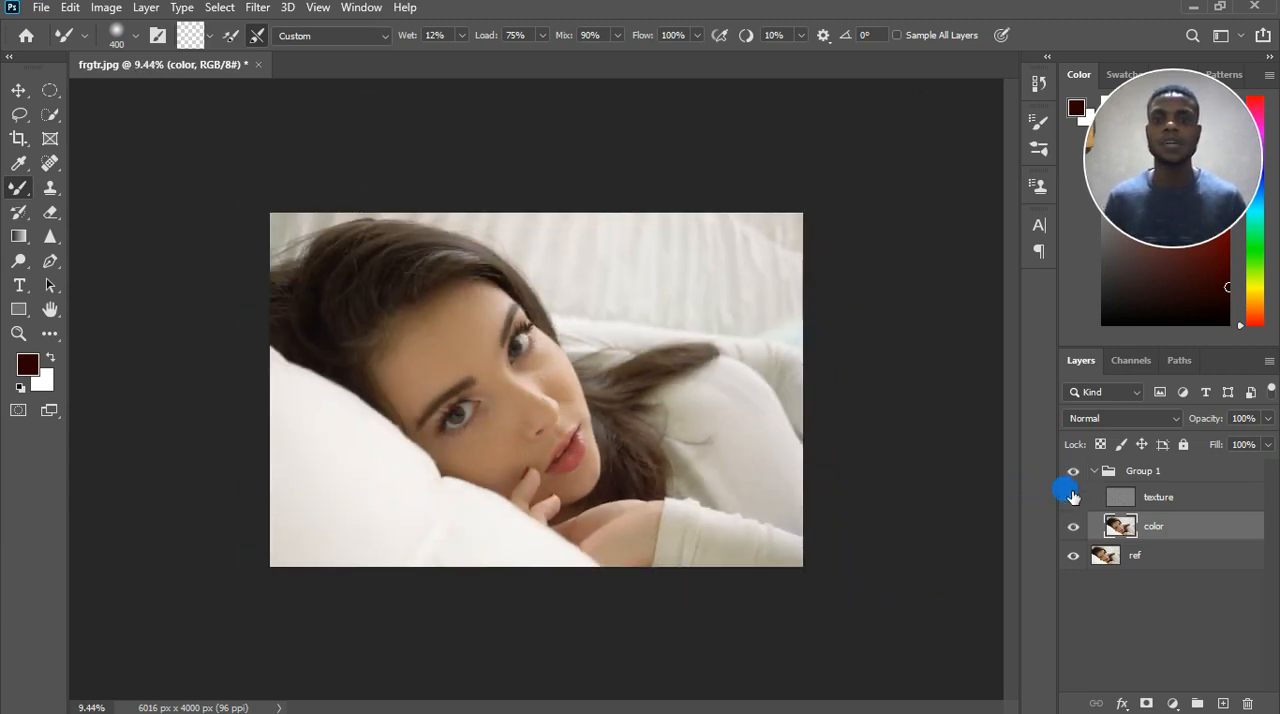
scroll(580, 378, up, 3)
scroll(584, 380, up, 2)
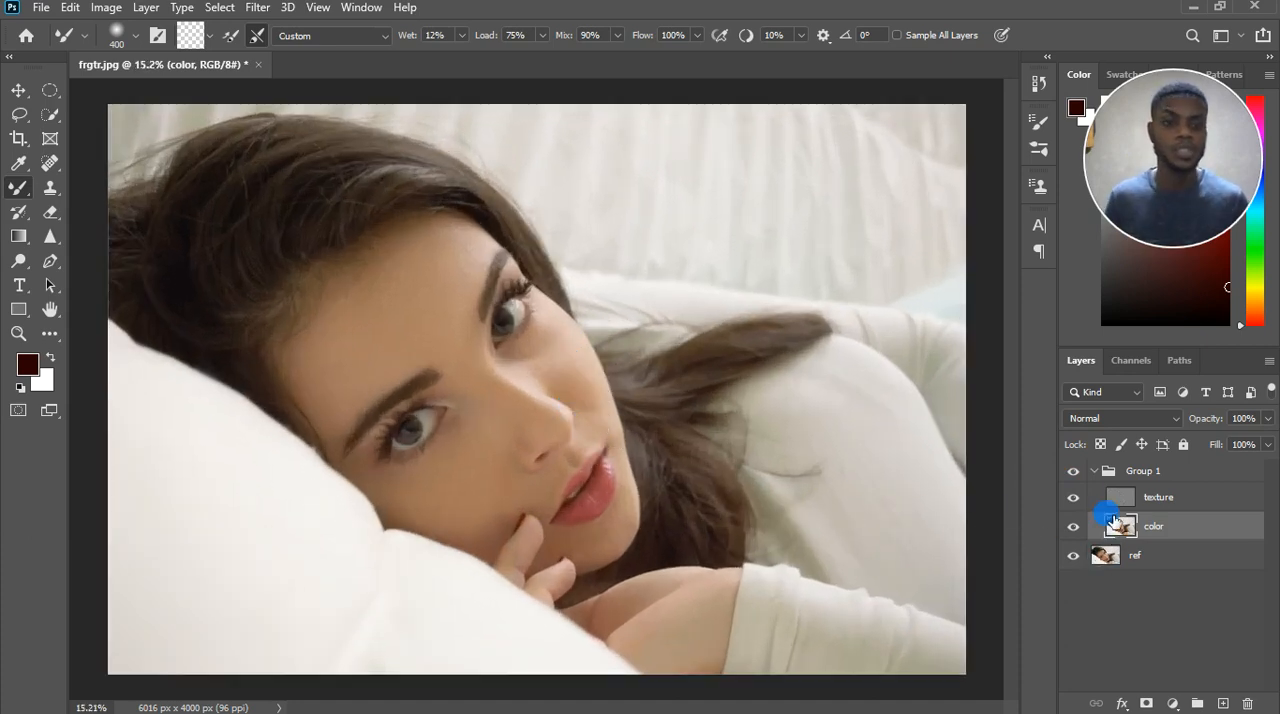
click(1073, 471)
click(1084, 472)
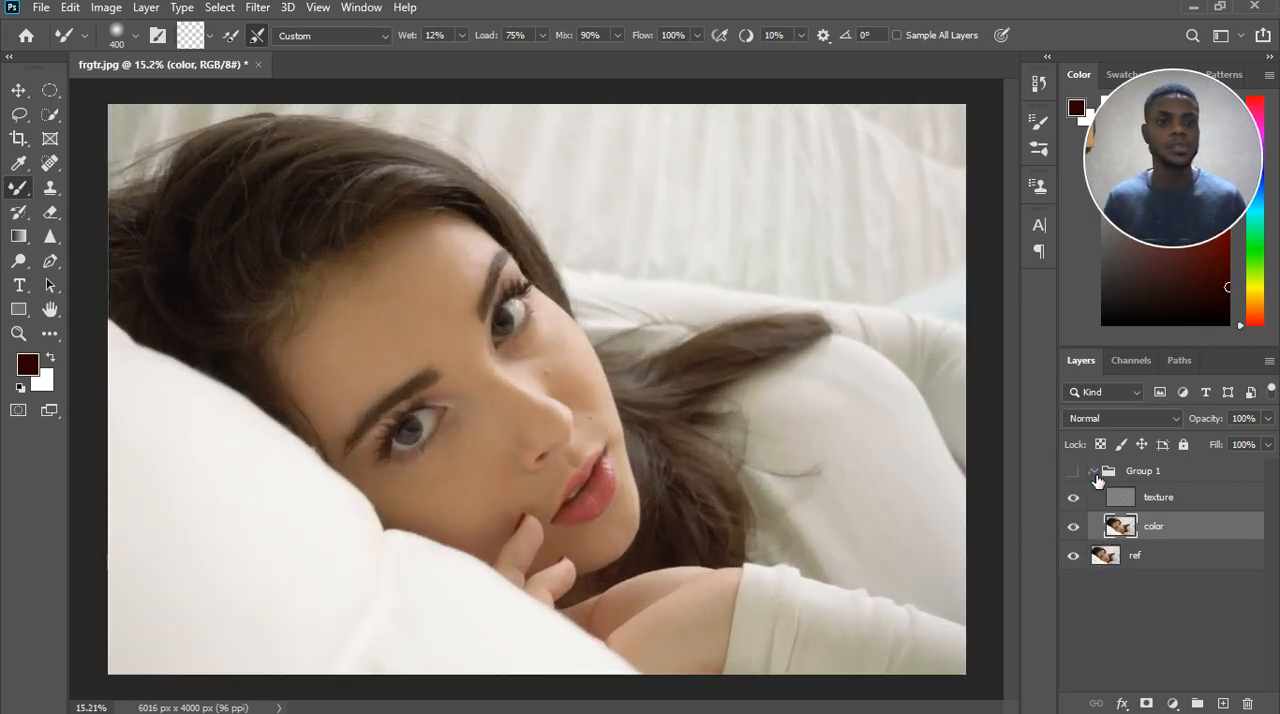
Collapse Group 1 and add a Curves adjustment layer above it.
click(1094, 471)
click(1249, 473)
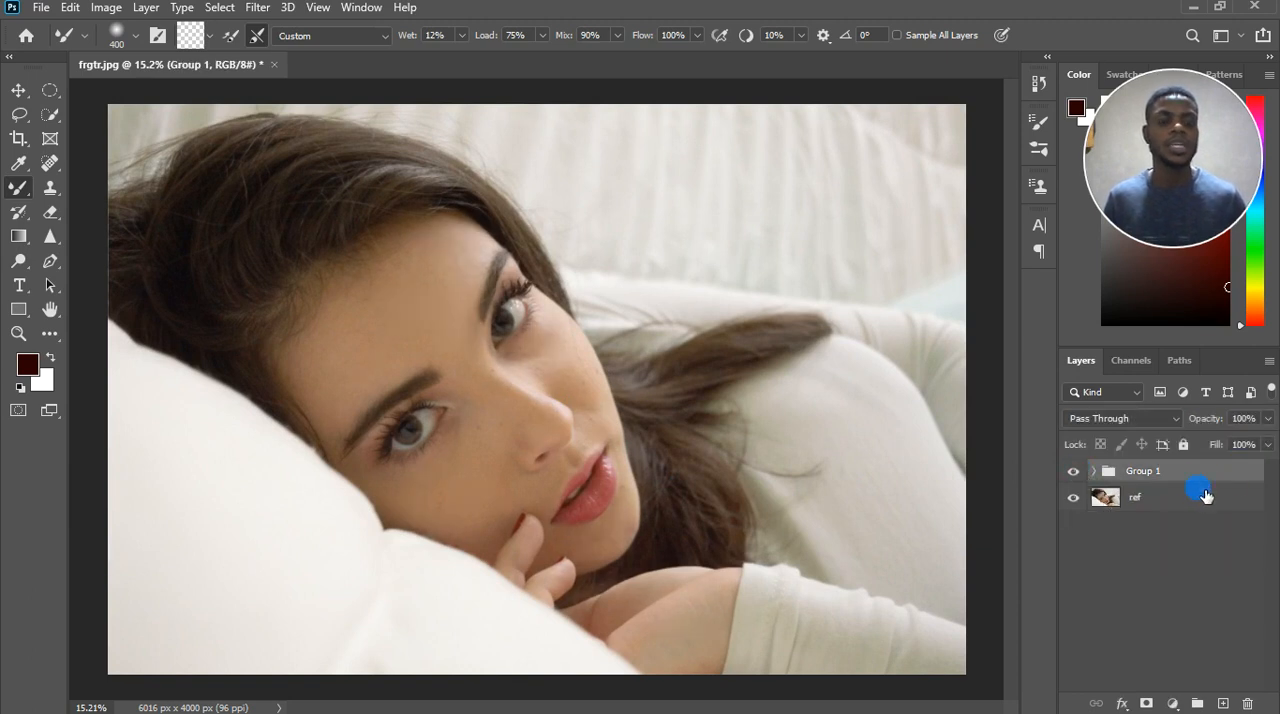
click(1173, 703)
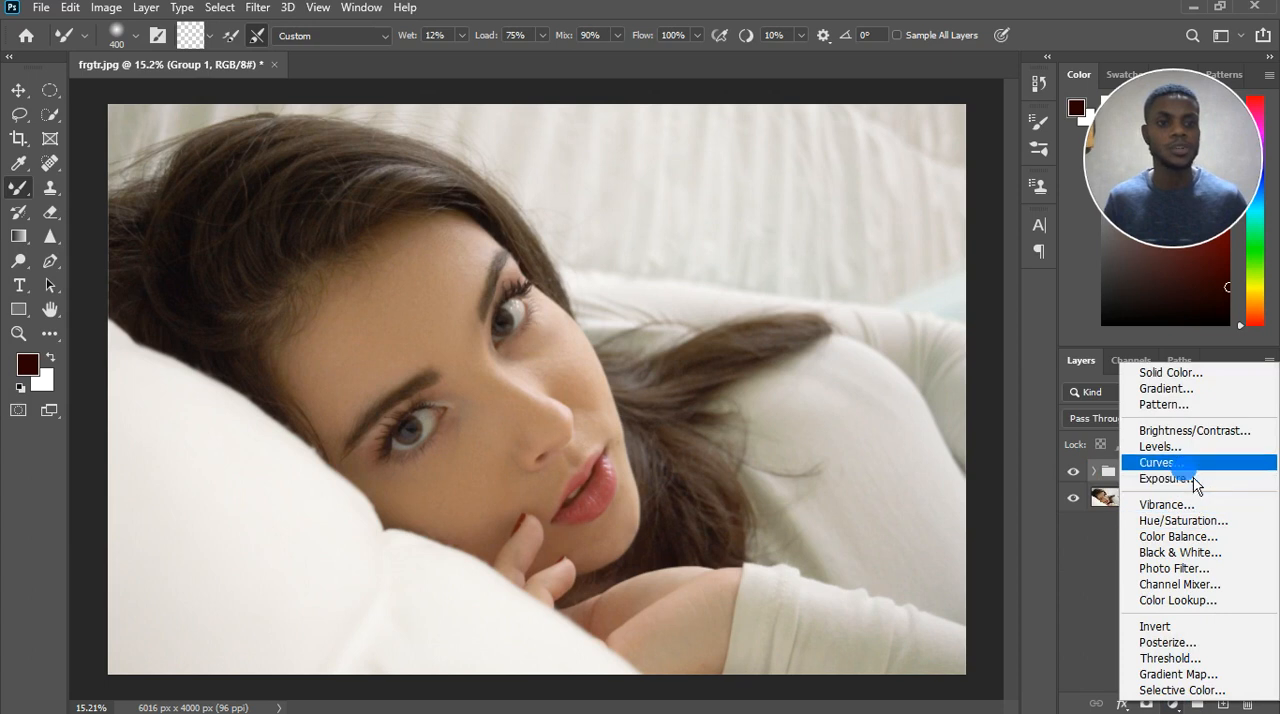
click(1182, 465)
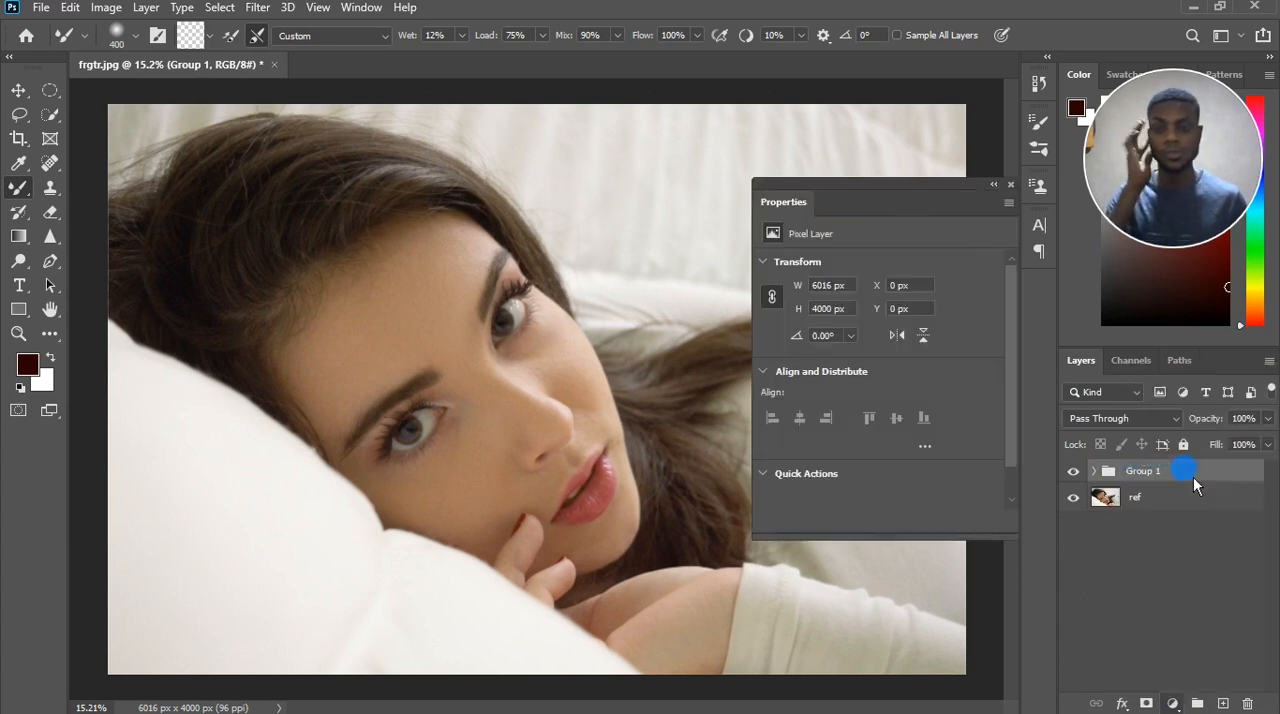
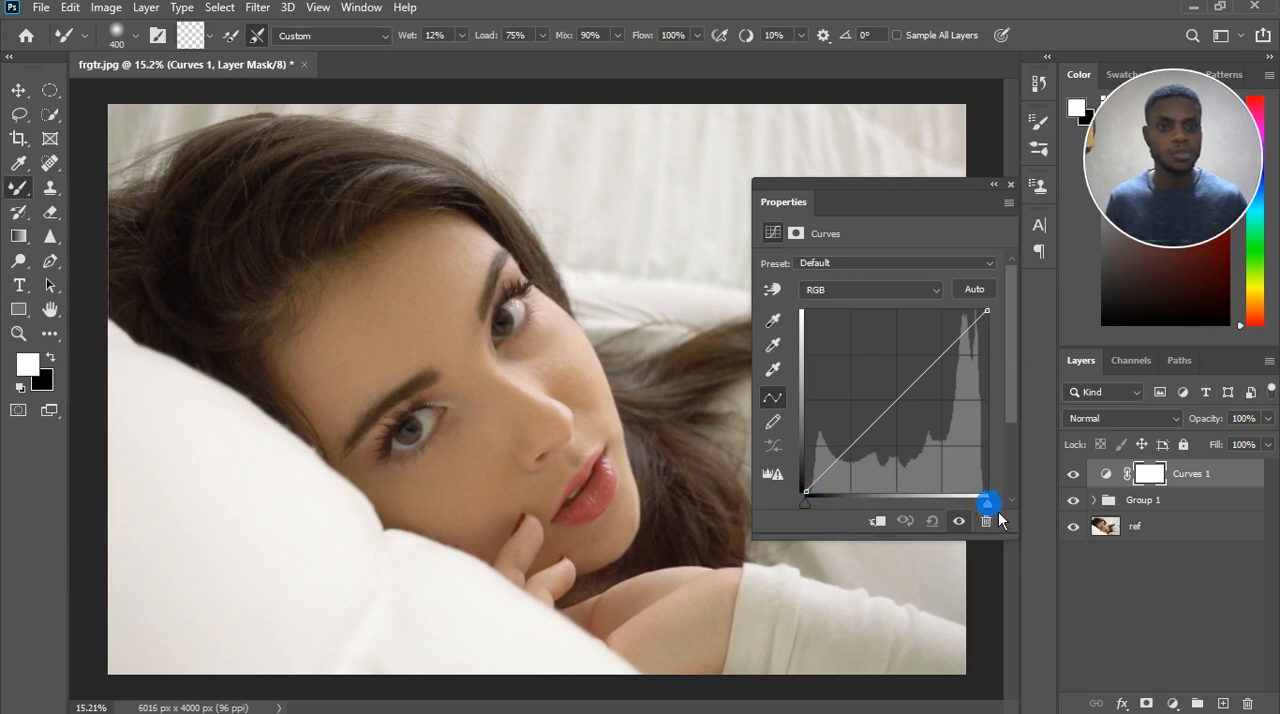
Pull the white and black input points of the Curves 1 layer slightly inward to raise the contrast.
drag(989, 505, 985, 506)
click(828, 506)
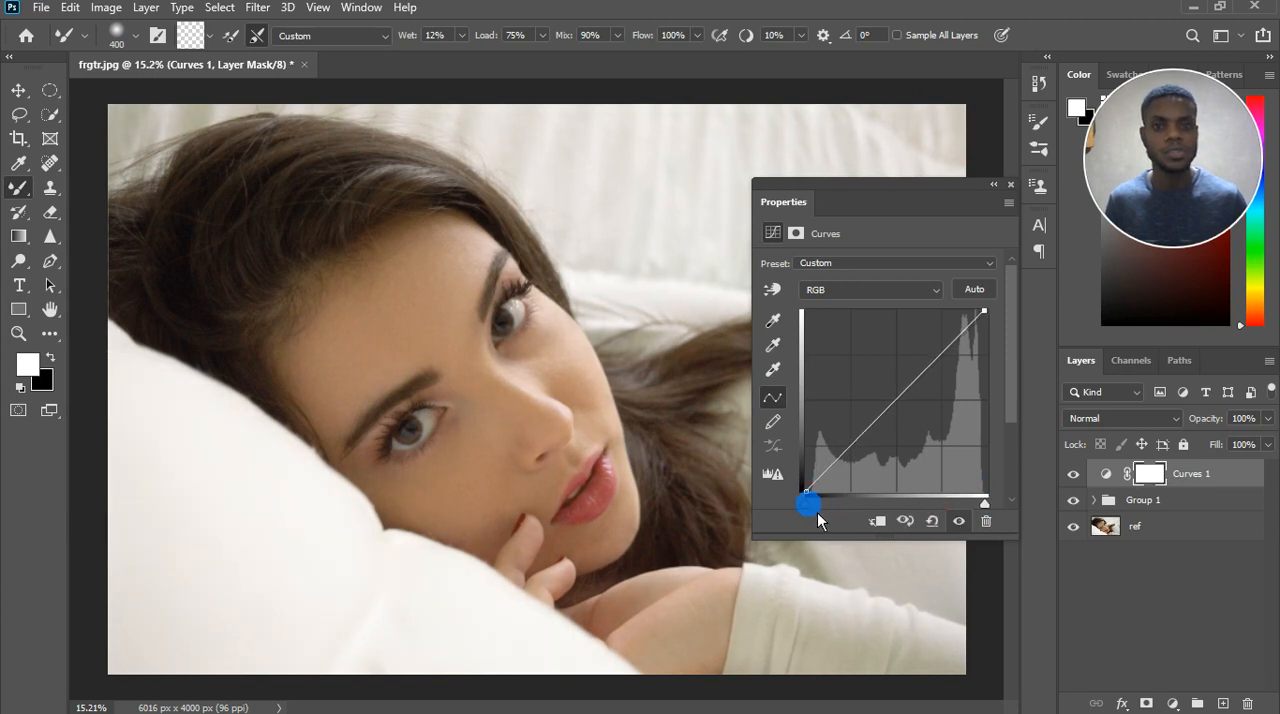
drag(817, 512, 819, 512)
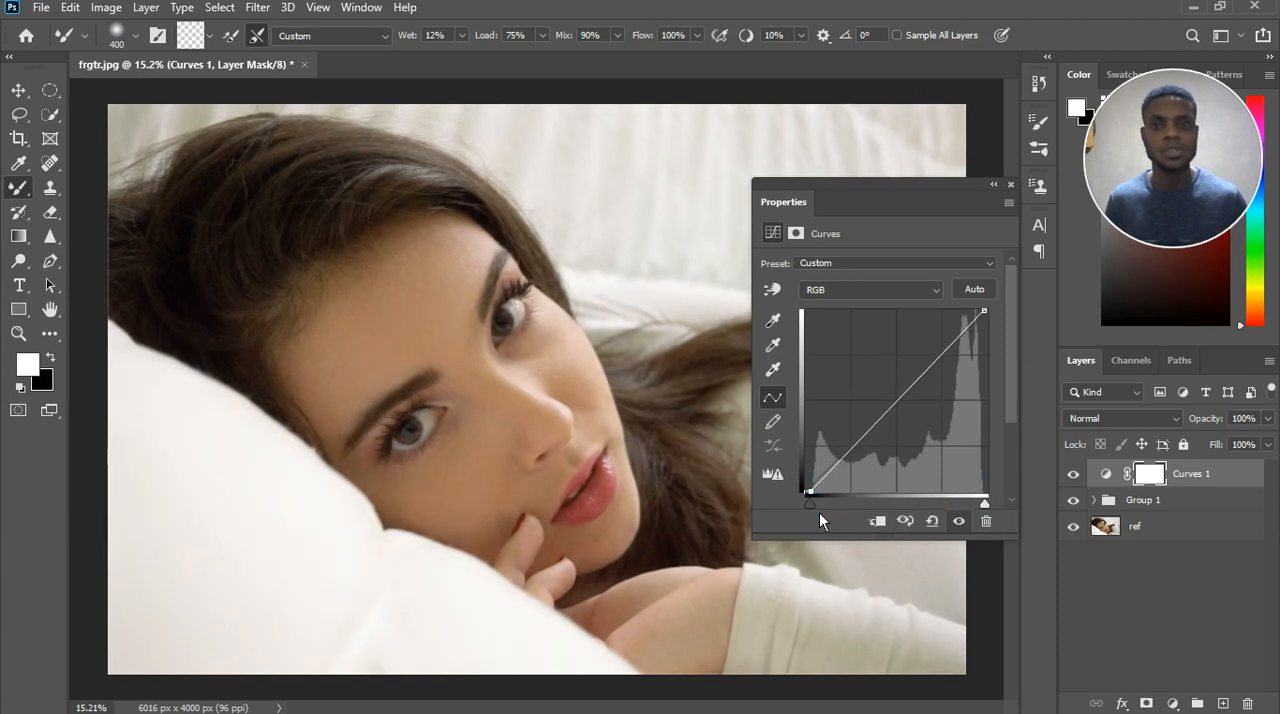
click(1011, 184)
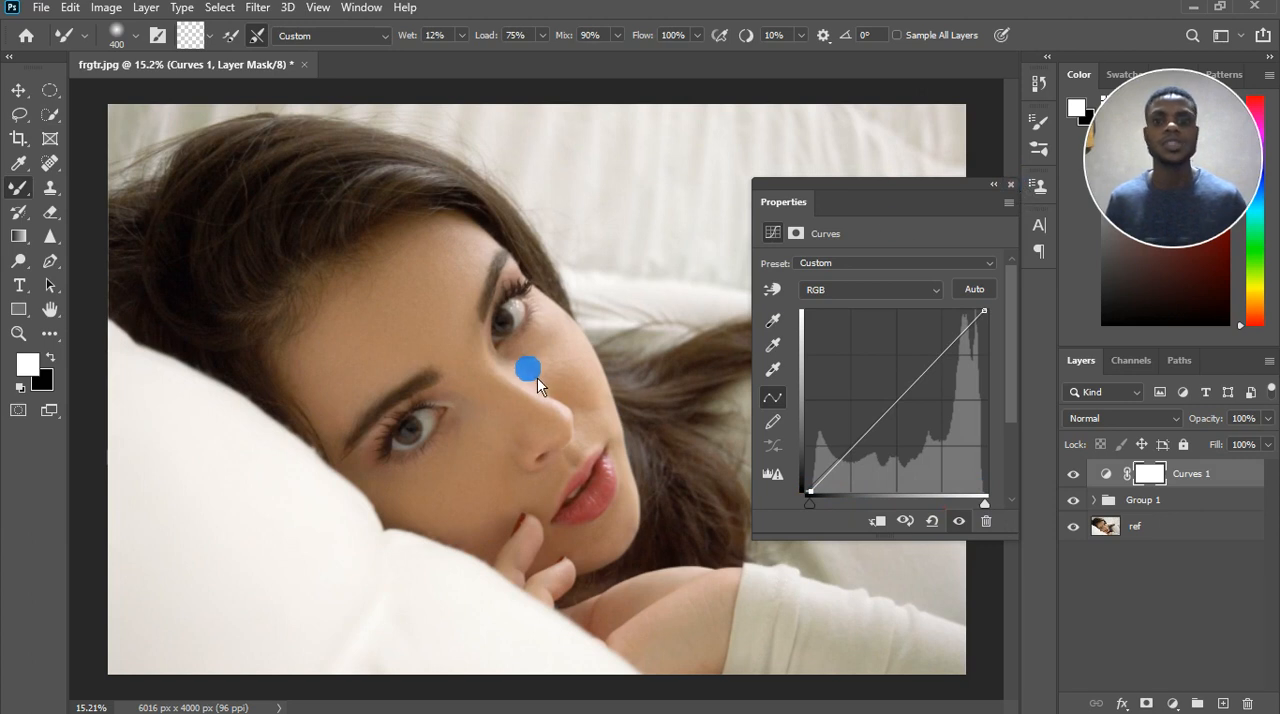
Compare the image with and without the Curves 1 adjustment by toggling its visibility.
scroll(537, 377, down, 4)
click(1076, 476)
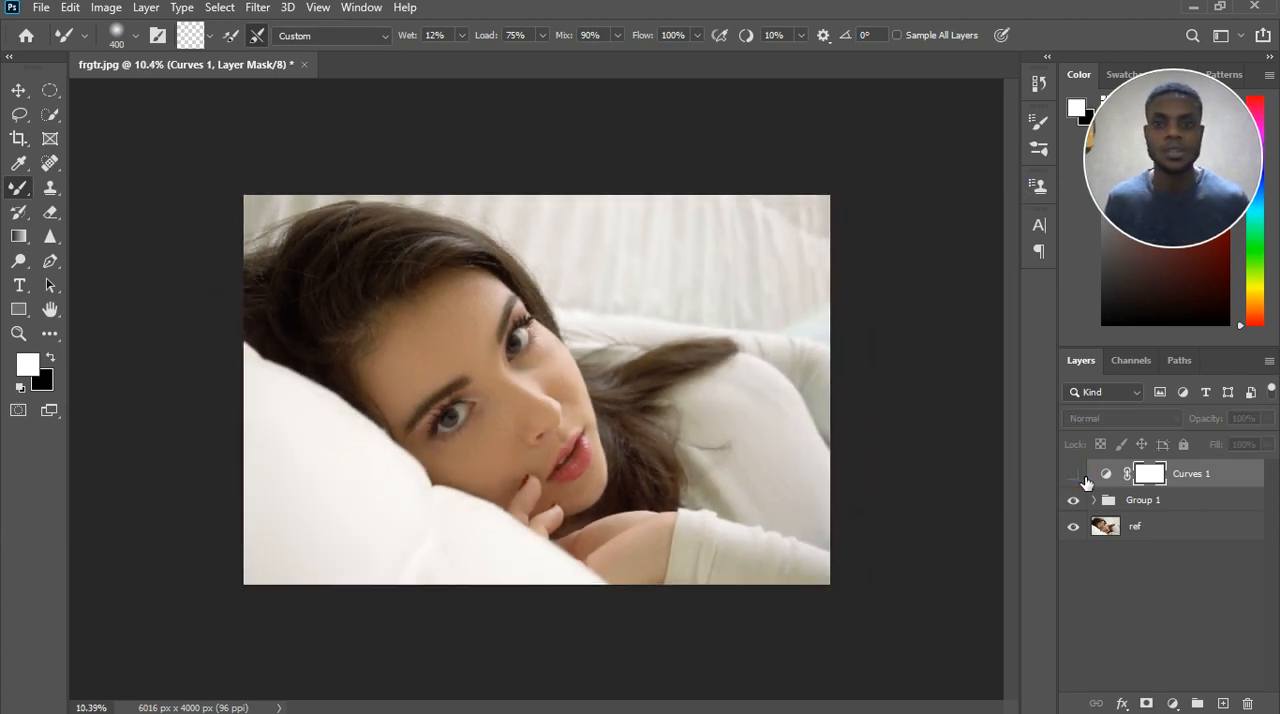
click(1074, 474)
click(600, 416)
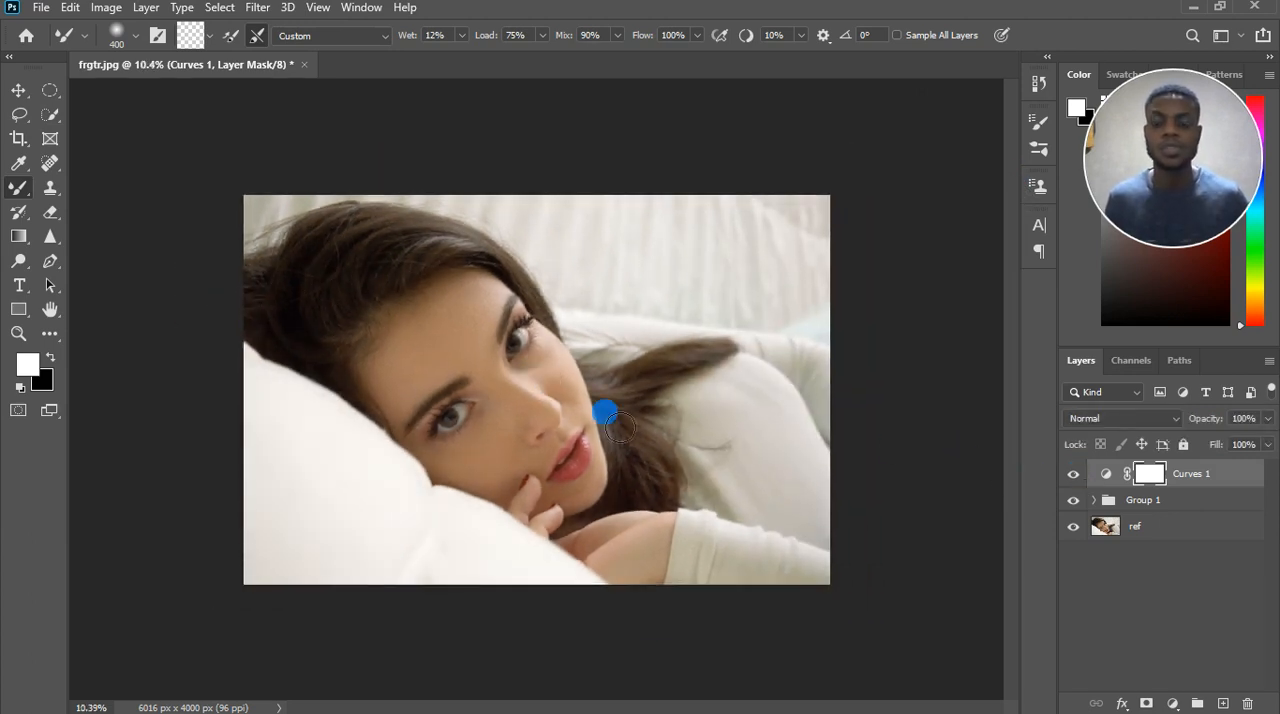
scroll(562, 343, up, 1)
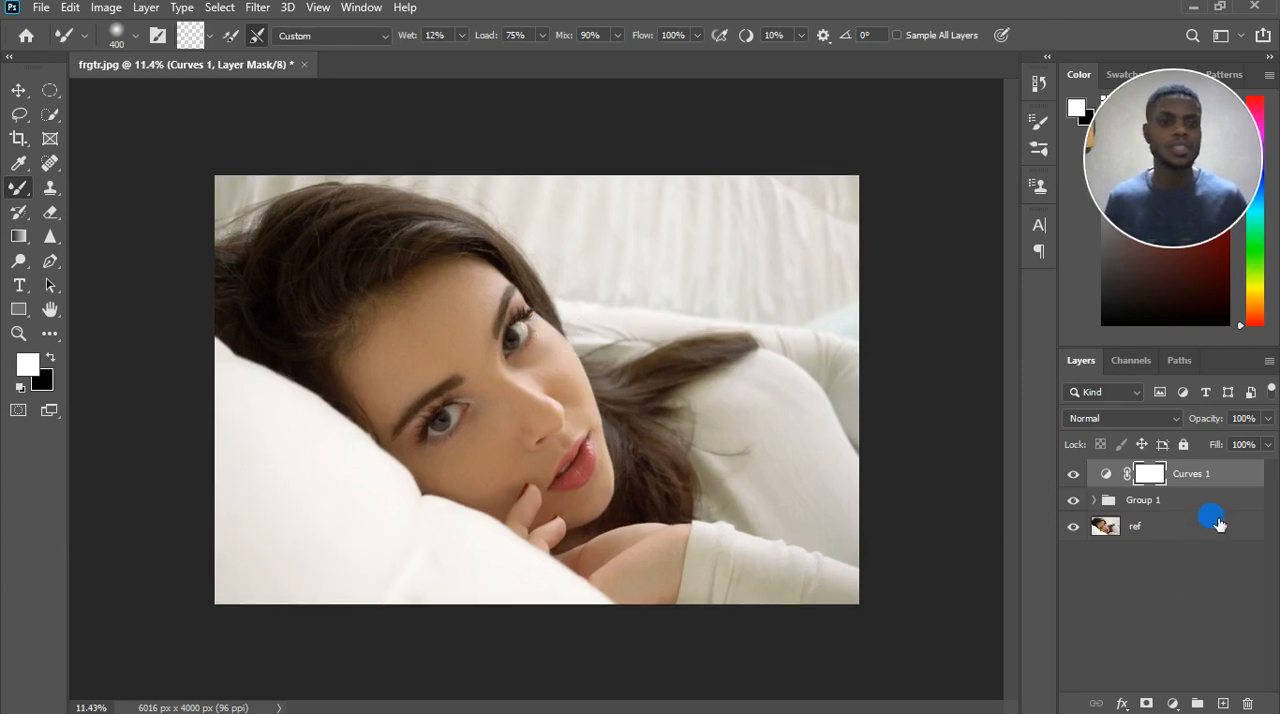
Add a second Curves adjustment layer, lower its midtones slightly to darken the image, and invert its mask to black.
click(1172, 704)
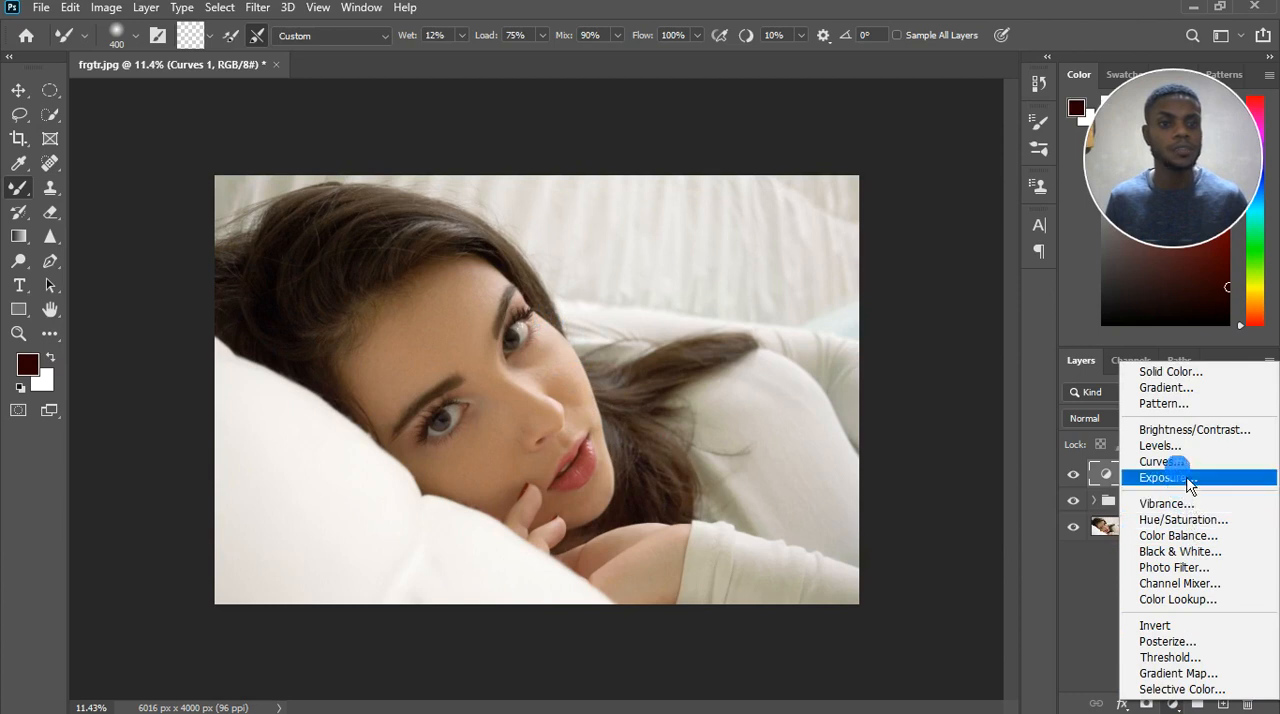
click(1177, 463)
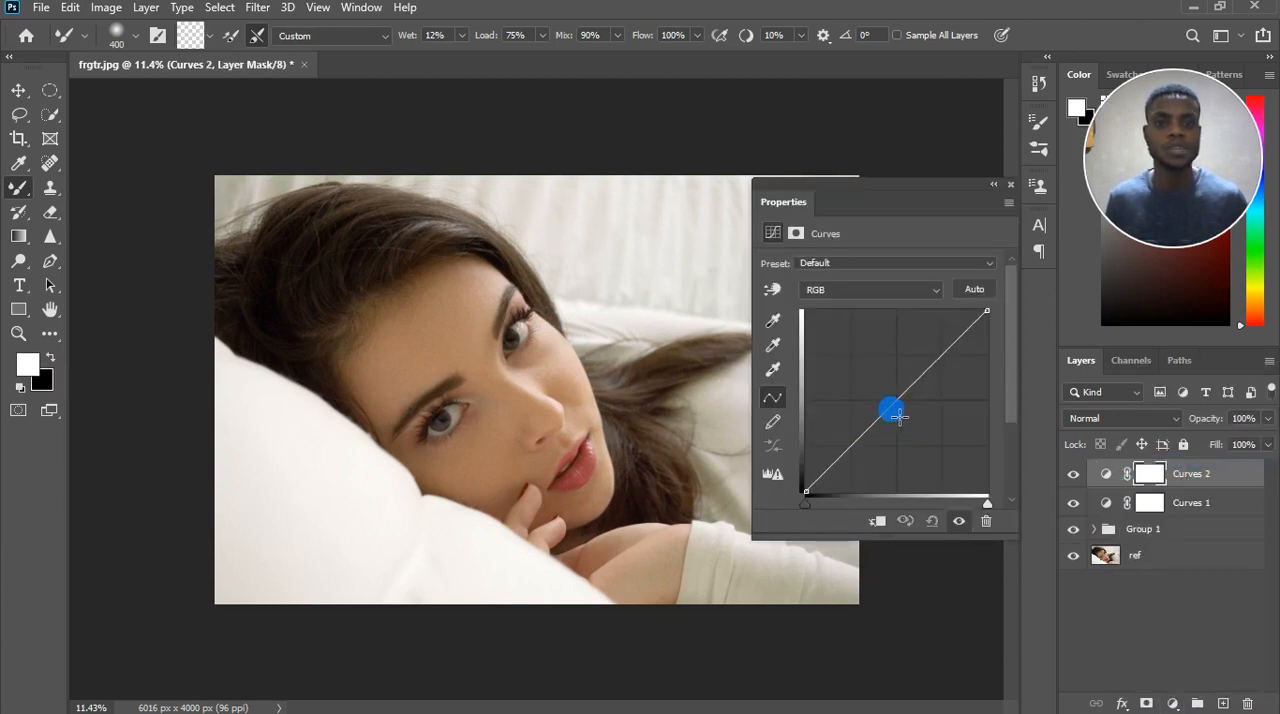
drag(900, 417, 911, 413)
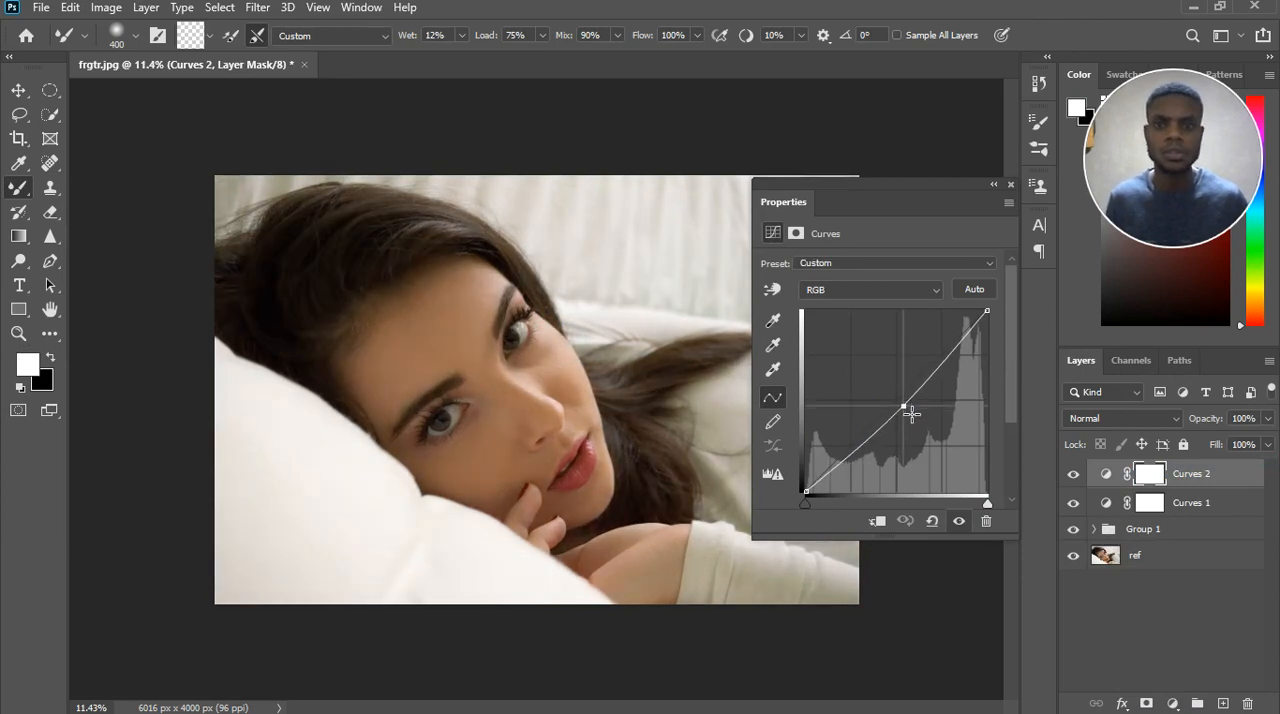
click(1130, 474)
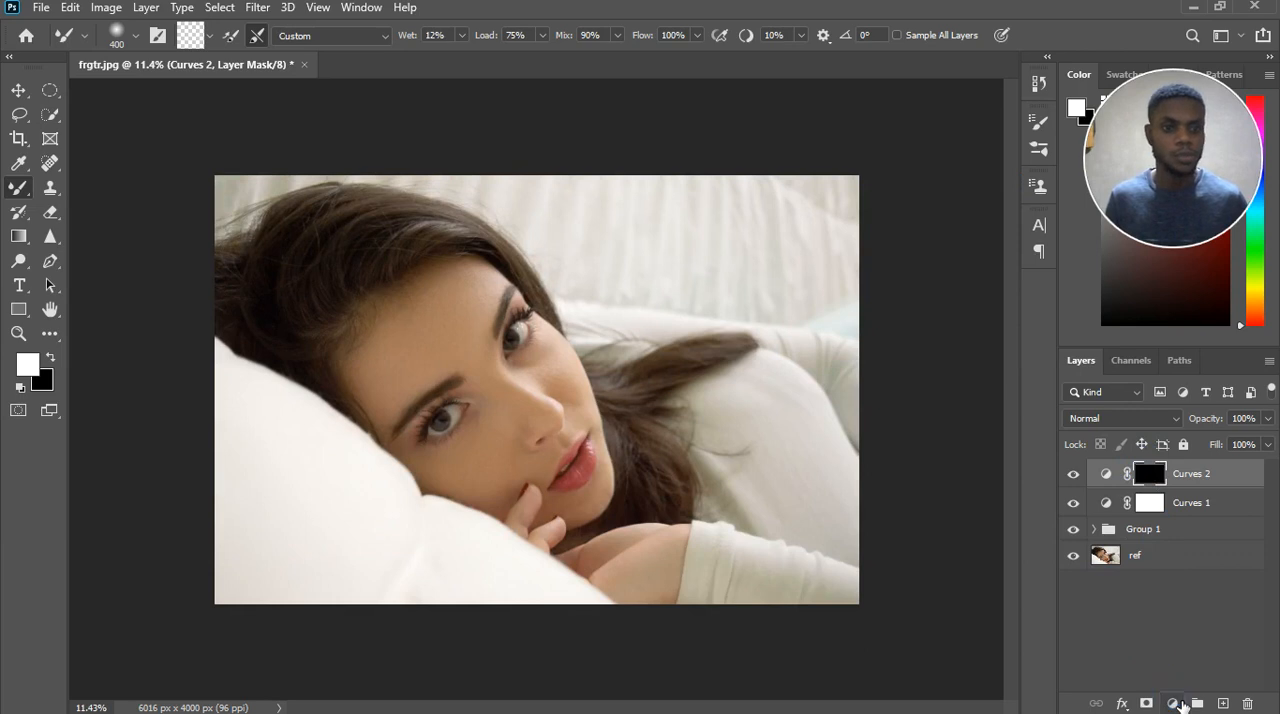
Add a third Curves adjustment layer, raise its midtones slightly to brighten the image, and invert its mask to black.
click(1174, 703)
click(1182, 461)
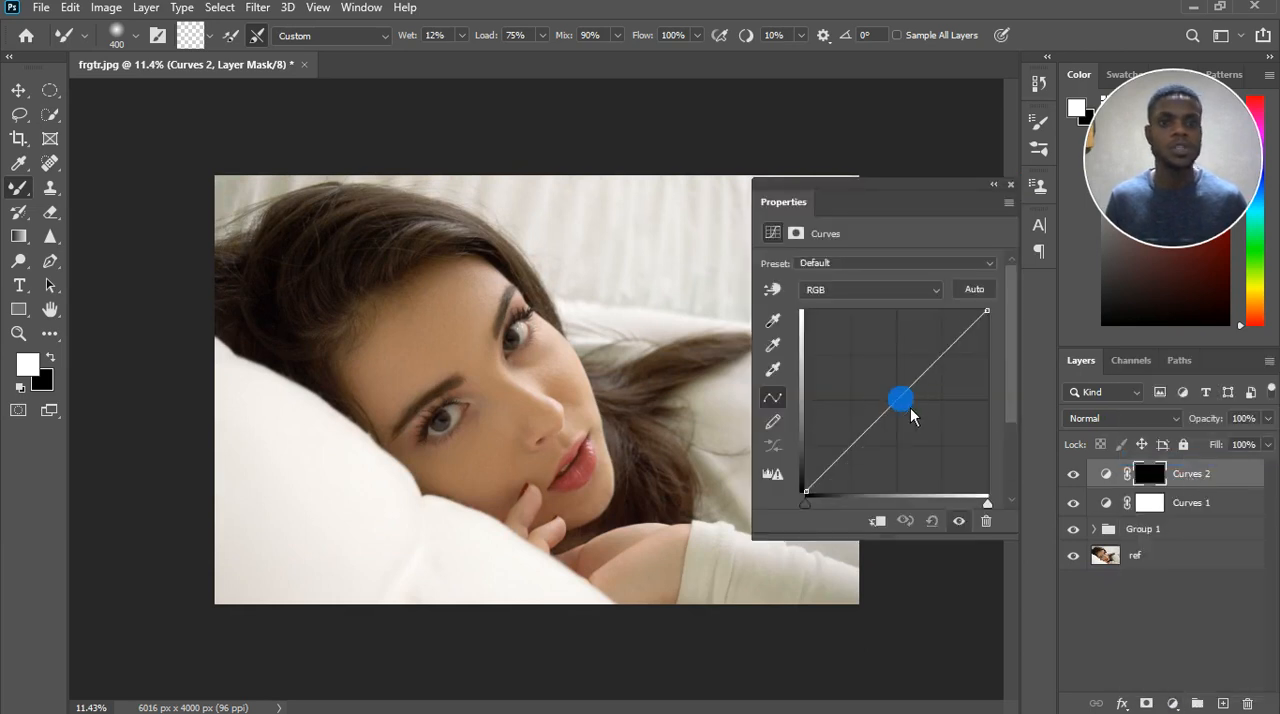
drag(901, 400, 892, 394)
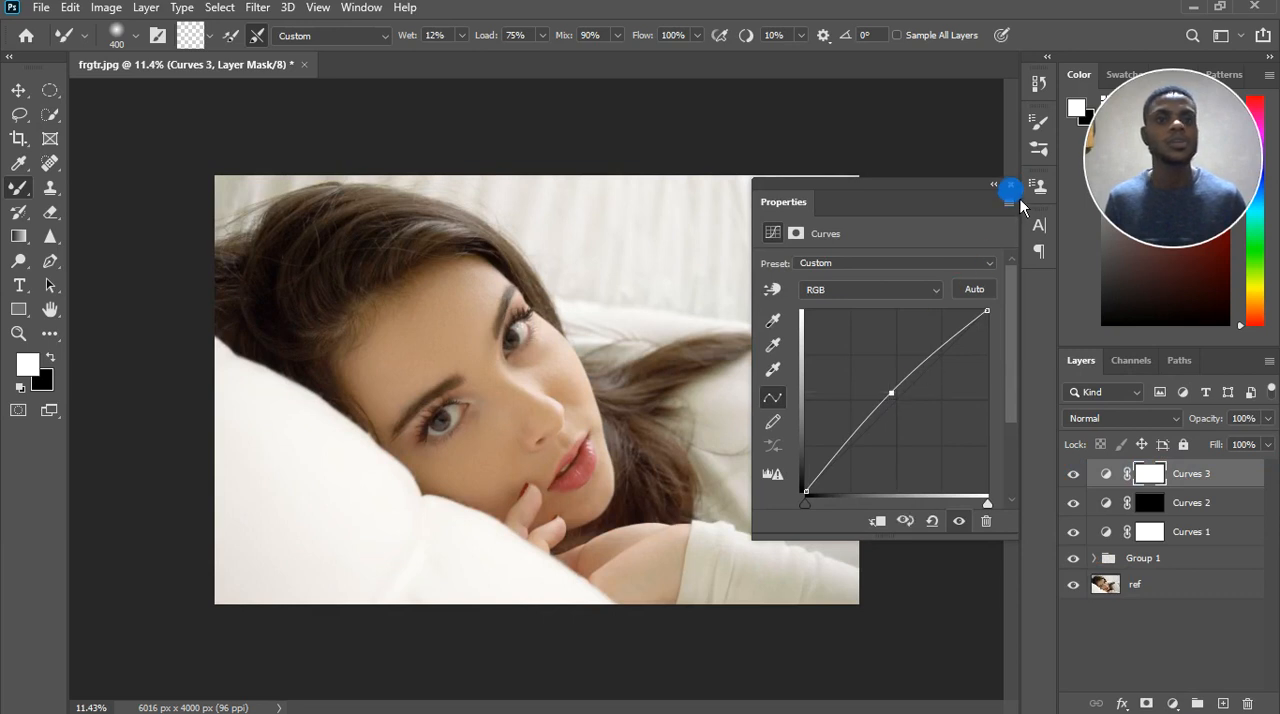
click(1011, 185)
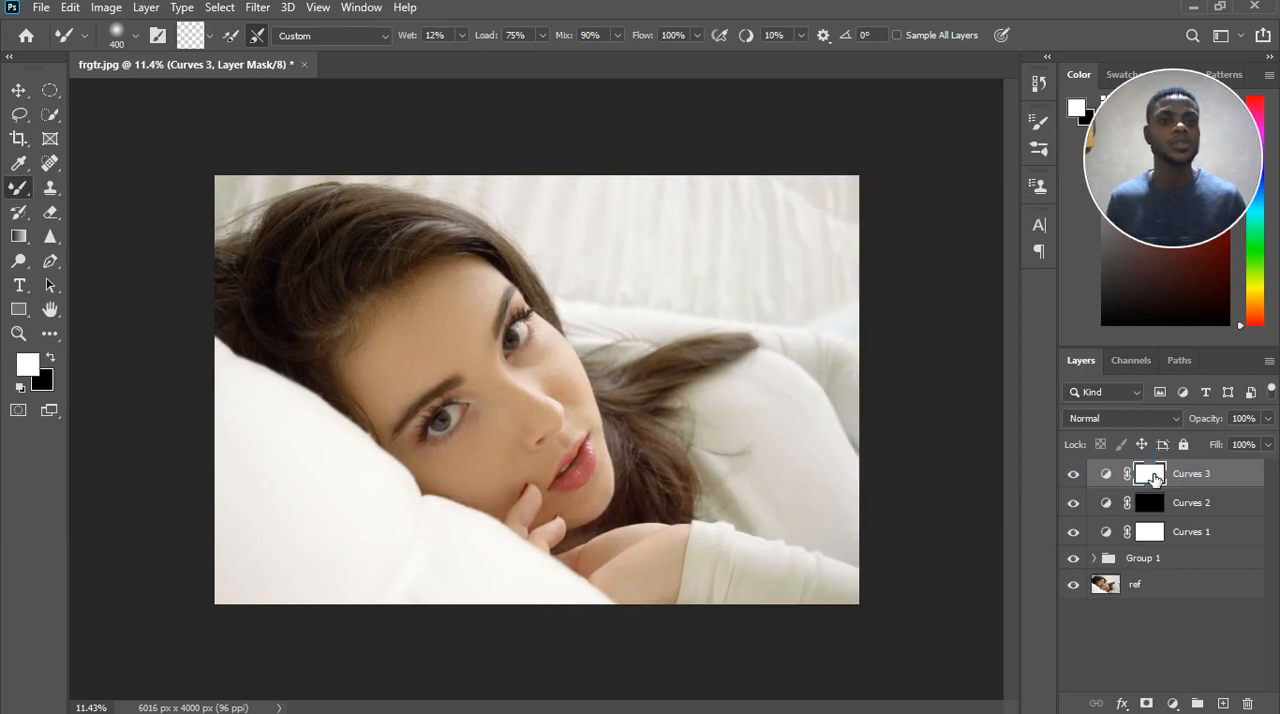
key(ctrl+i)
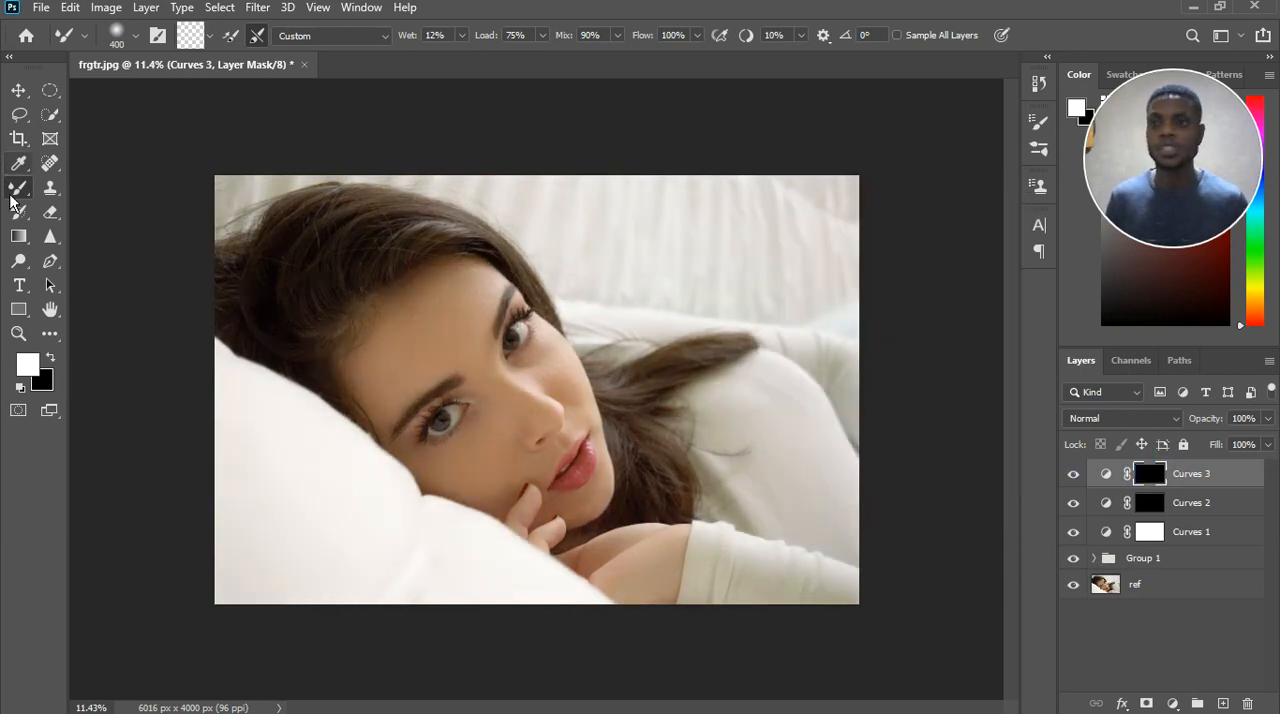
Switch from the Mixer Brush to the regular Brush tool and hide the Curves 2 layer.
right_click(18, 187)
click(95, 184)
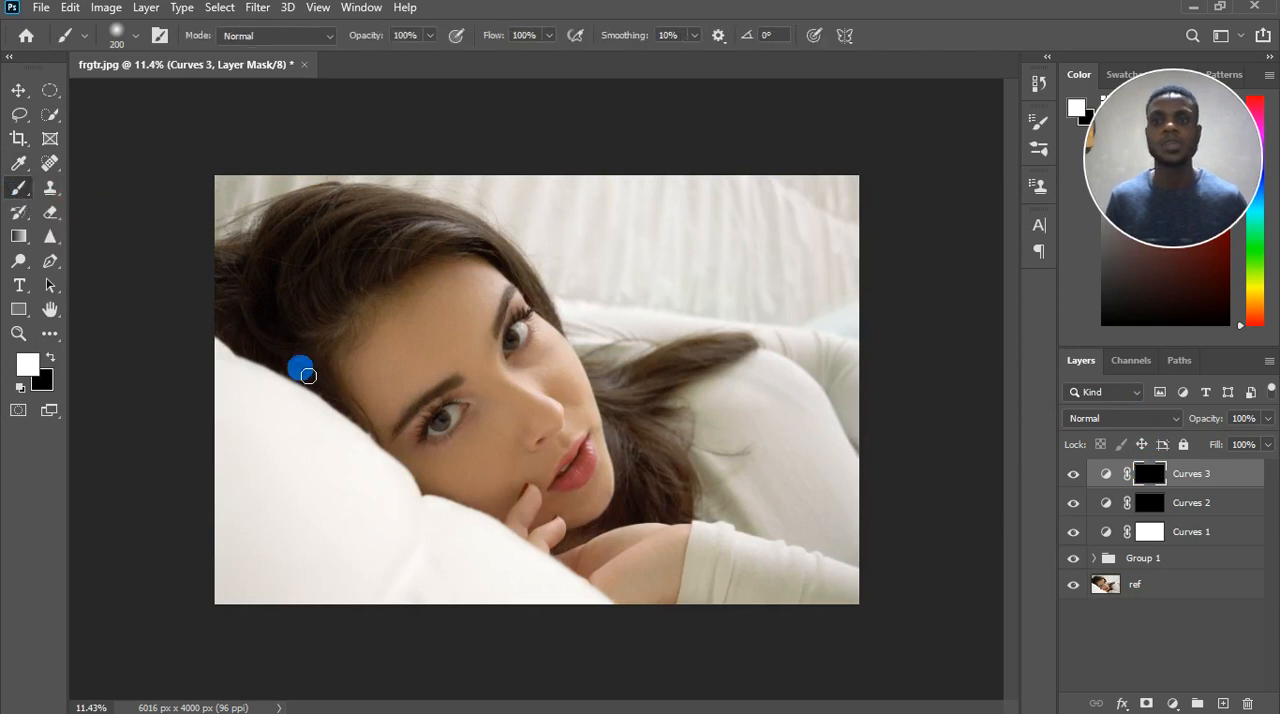
scroll(537, 403, up, 5)
scroll(537, 403, up, 1)
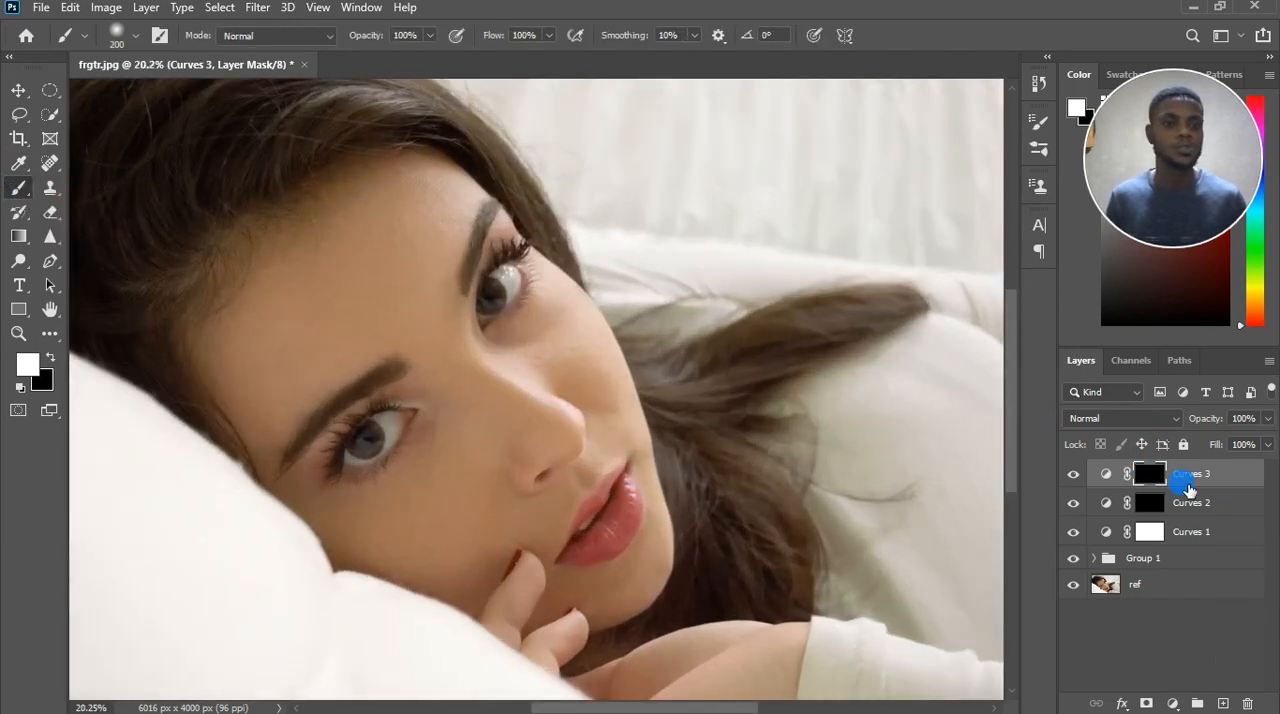
click(1074, 502)
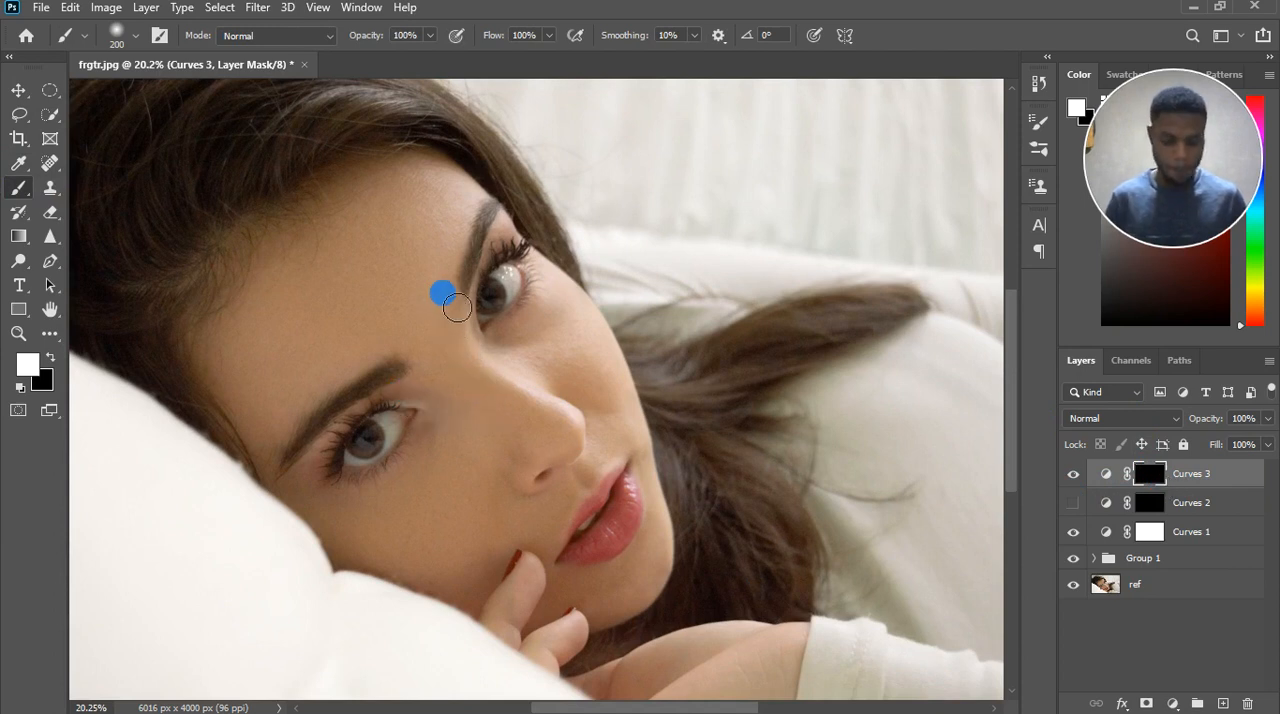
Try to brighten the skin beside the upper eyebrow on the Curves 3 mask at brush size 200 and 100% flow.
key(bracketright)
key(bracketright)
key(bracketright)
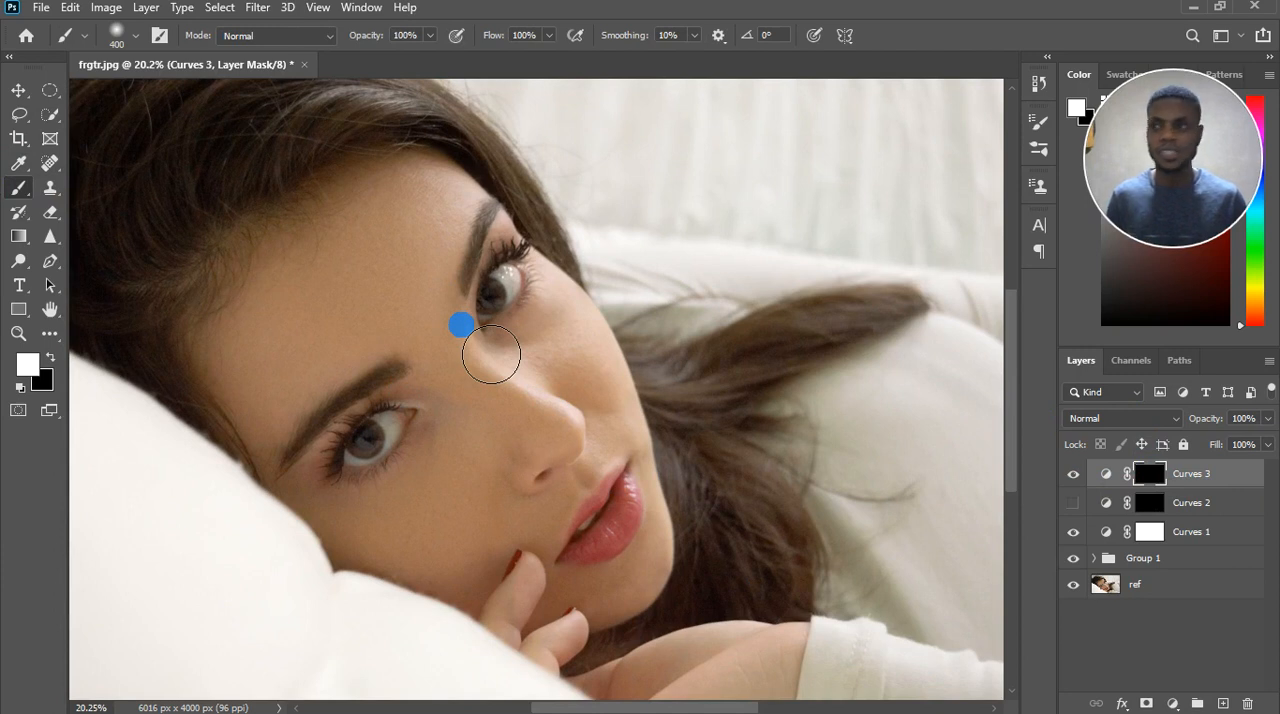
key(bracketleft)
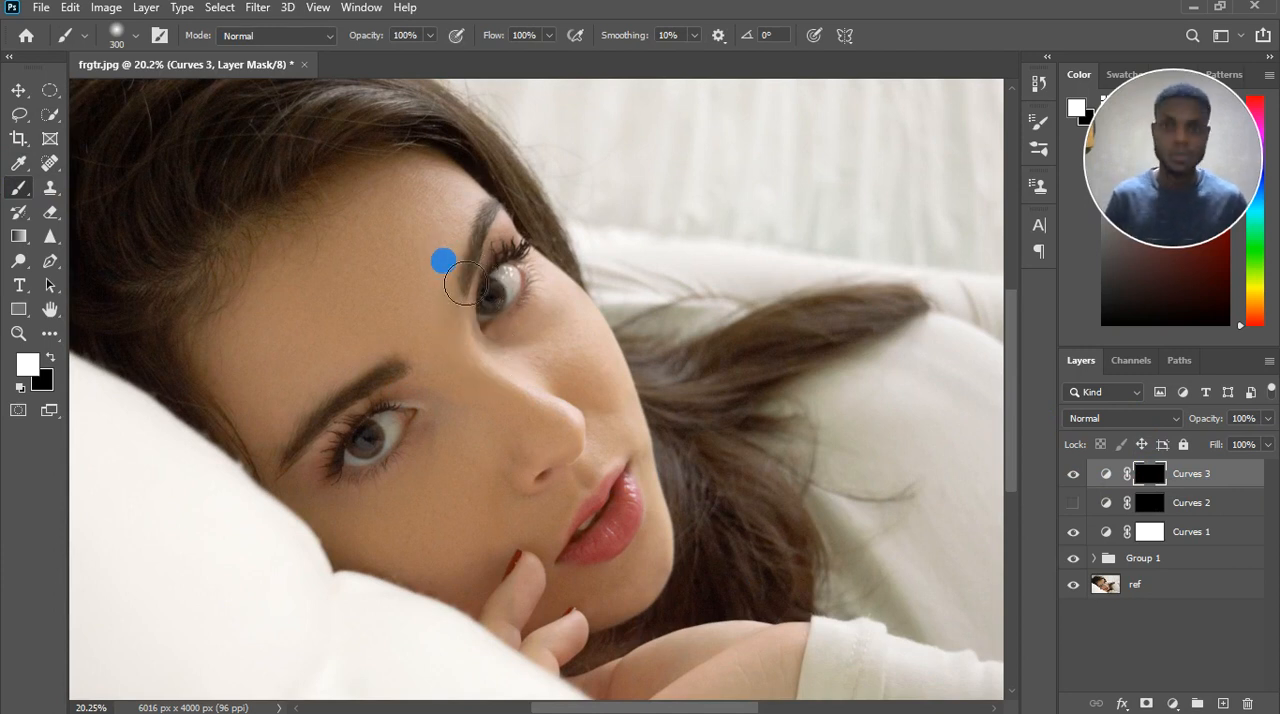
key(bracketleft)
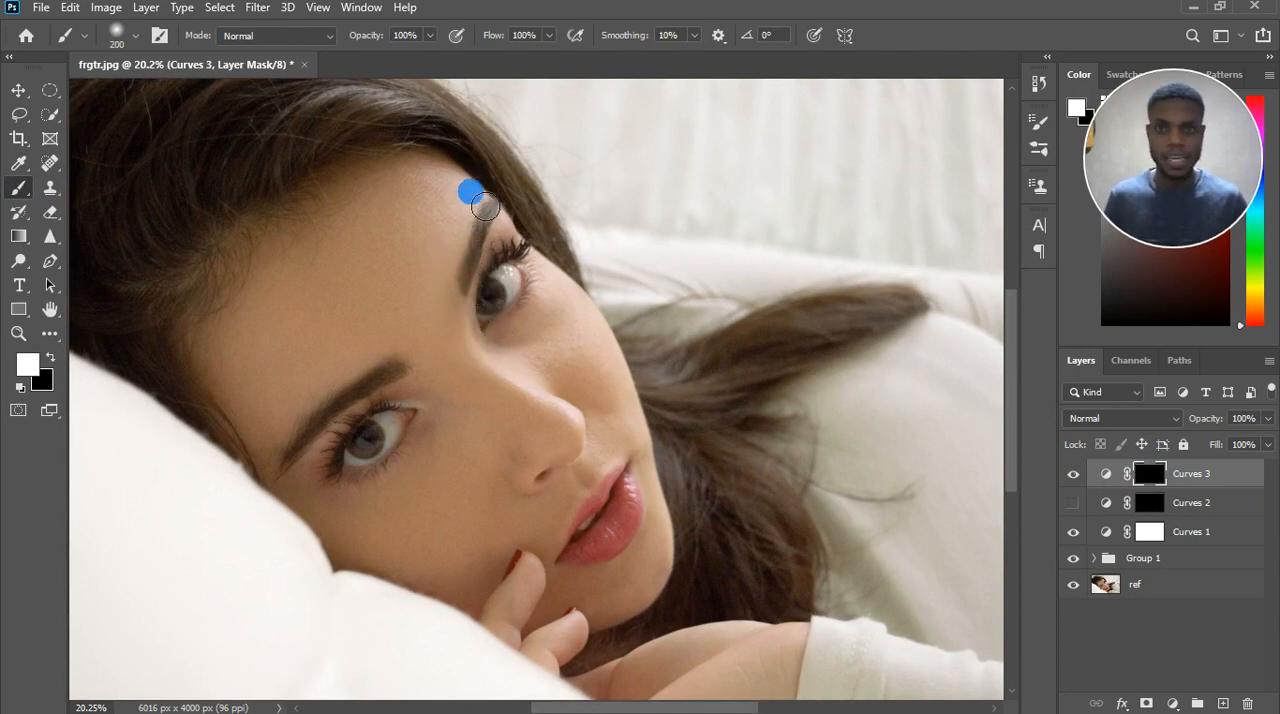
mouse_move(485, 205)
mouse_down()
mouse_move(466, 254)
mouse_move(445, 241)
mouse_move(474, 206)
mouse_move(457, 240)
mouse_up()
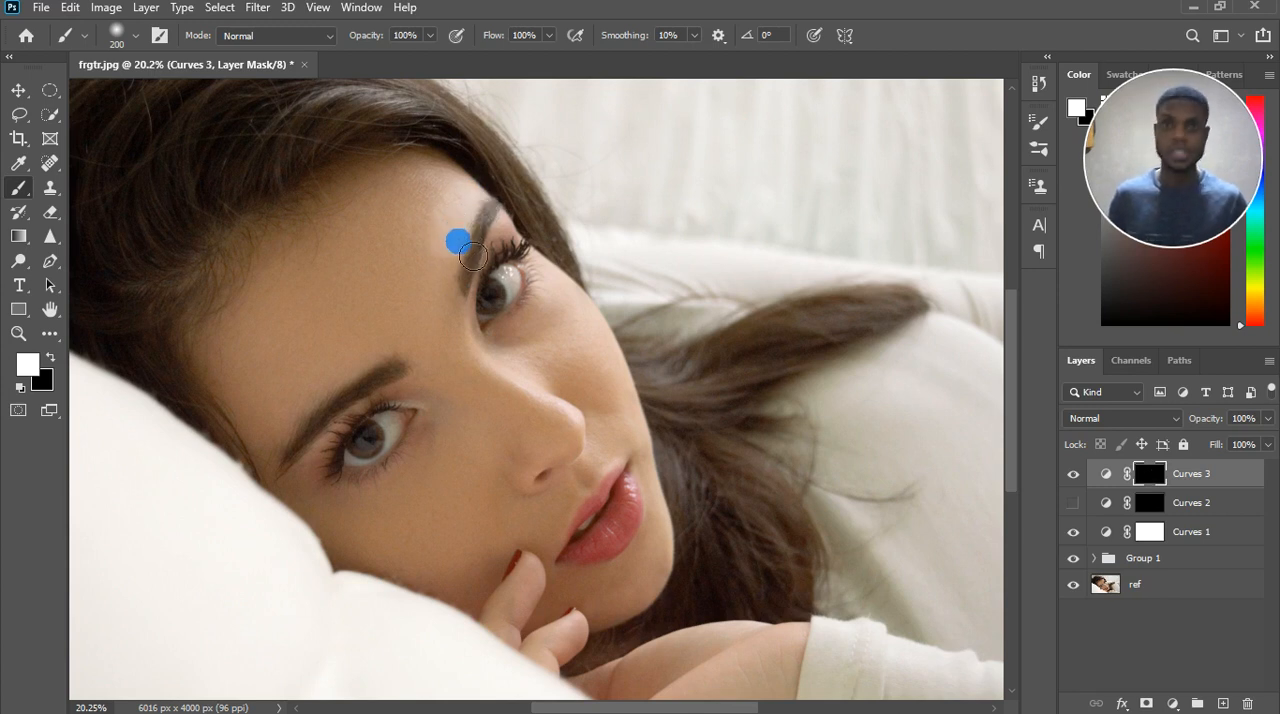
Set the brush flow to 14% and paint white on the Curves 3 mask to brighten the forehead above the upper eyebrow.
click(549, 35)
click(549, 53)
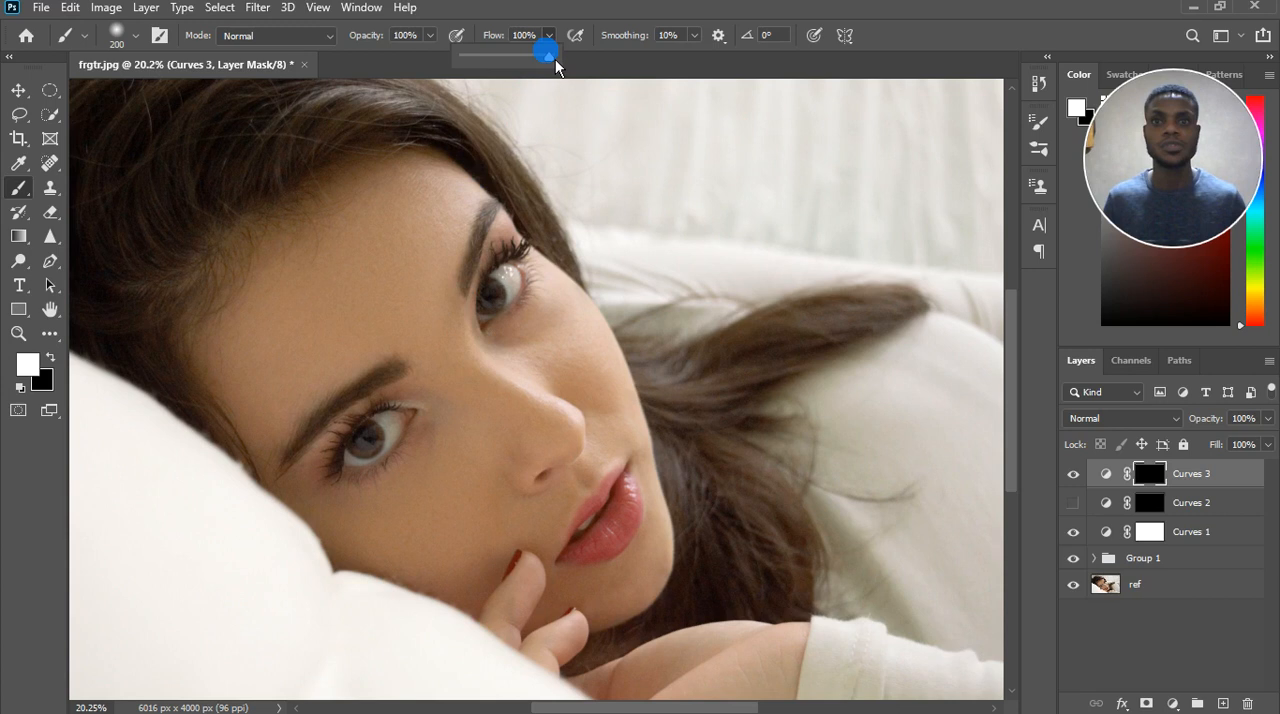
click(476, 60)
click(460, 232)
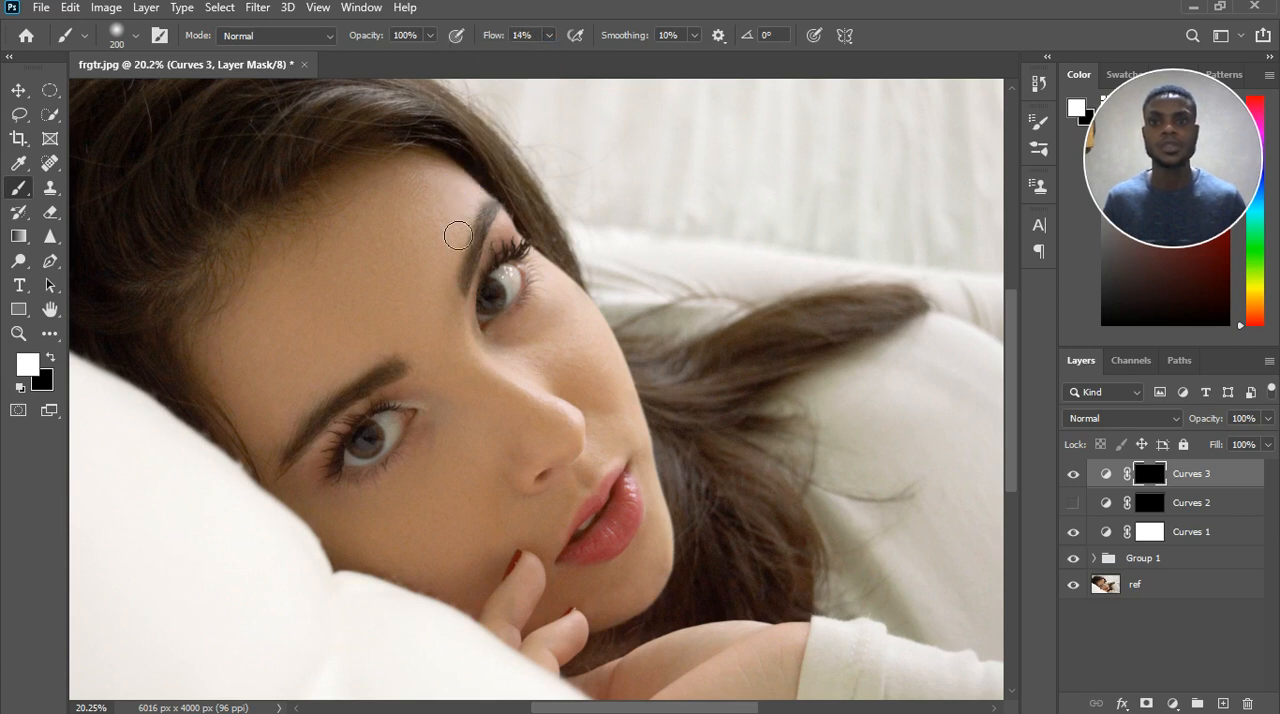
mouse_move(488, 196)
mouse_down()
mouse_move(452, 273)
mouse_move(469, 194)
mouse_move(448, 268)
mouse_move(487, 186)
mouse_move(468, 256)
mouse_move(432, 211)
mouse_move(432, 196)
mouse_move(466, 196)
mouse_move(429, 182)
mouse_move(429, 235)
mouse_up()
scroll(427, 234, down, 3)
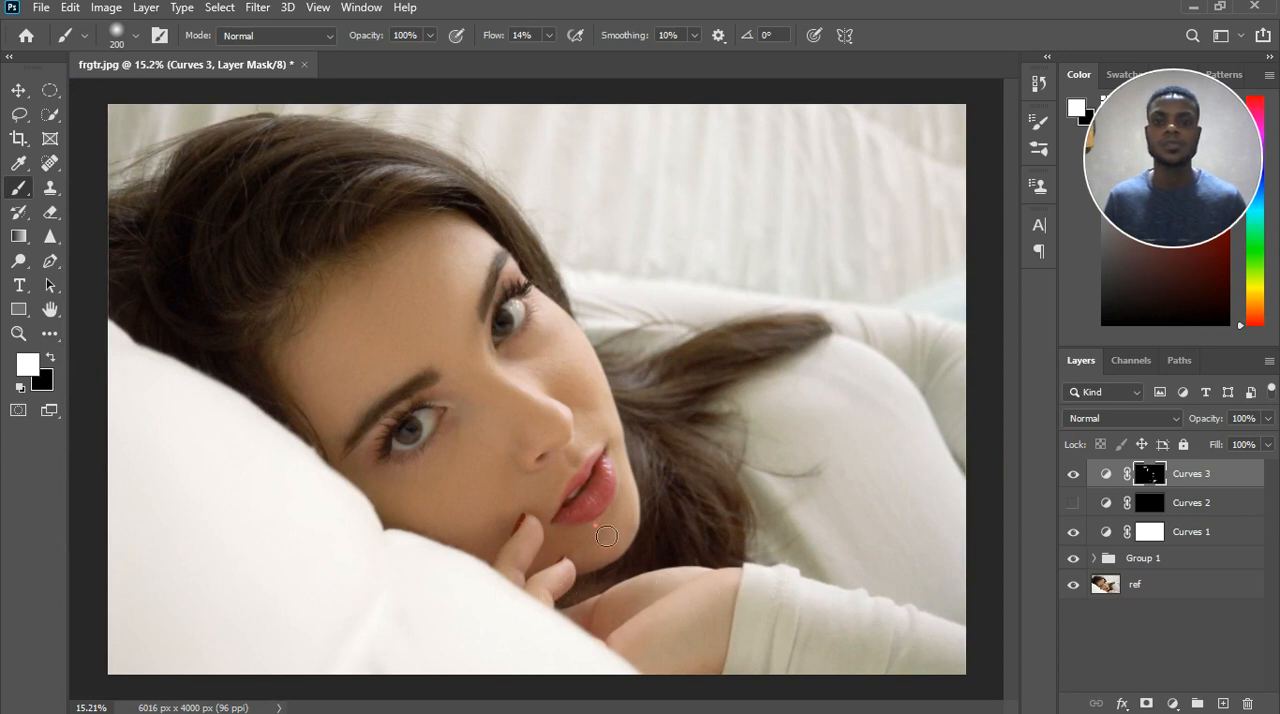
Reduce the brush to 90 and lighten the corner of the mouth and the ridge of the nose on the Curves 3 mask.
scroll(609, 466, up, 5)
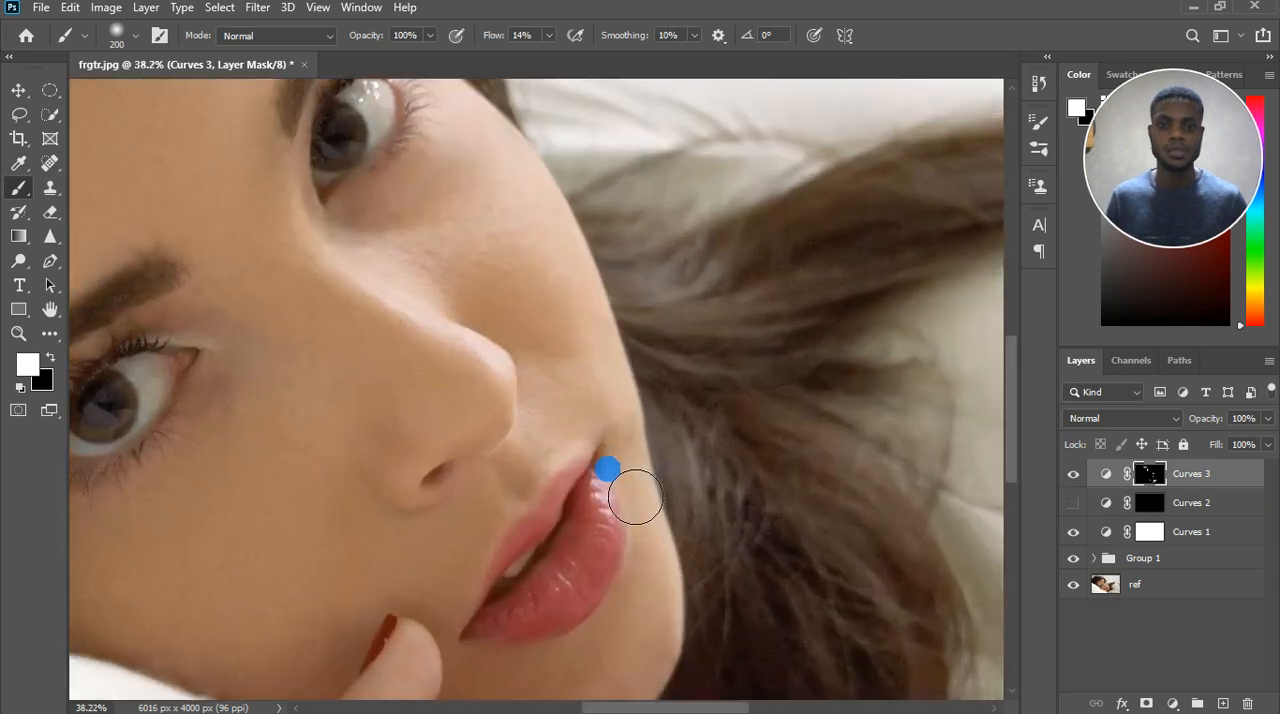
key([)
key([)
key([)
key([)
key([)
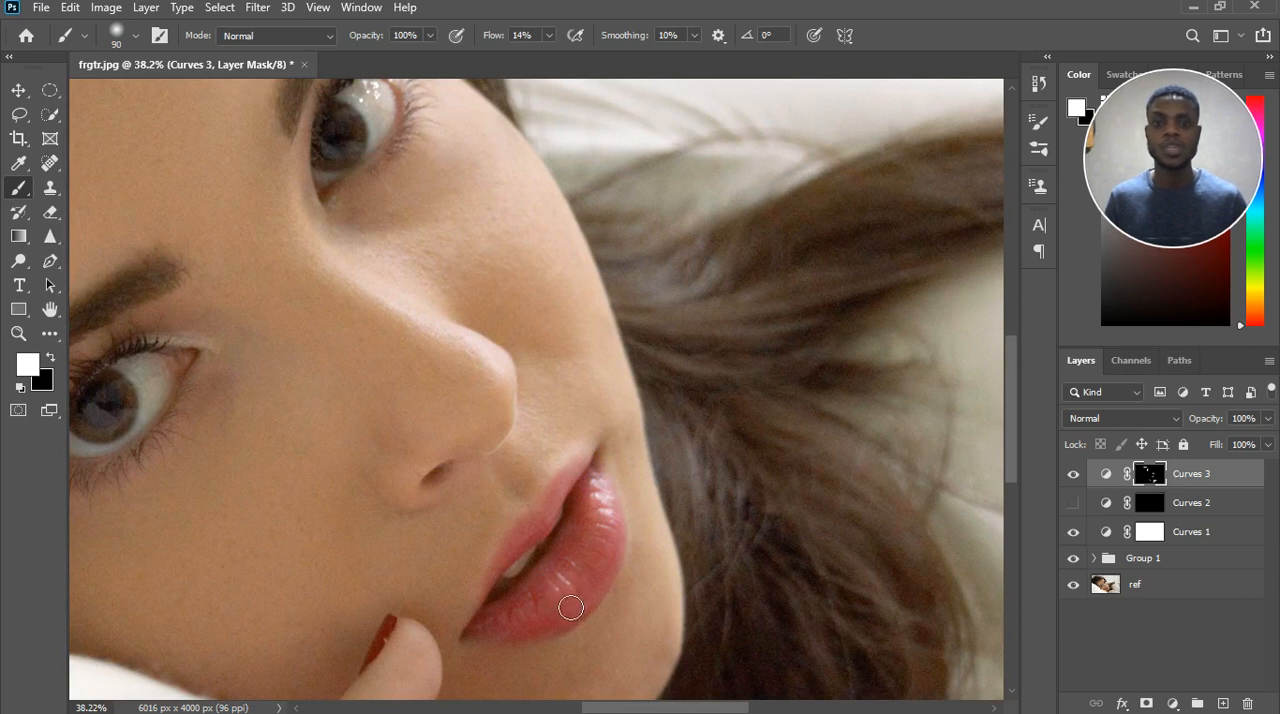
click(628, 483)
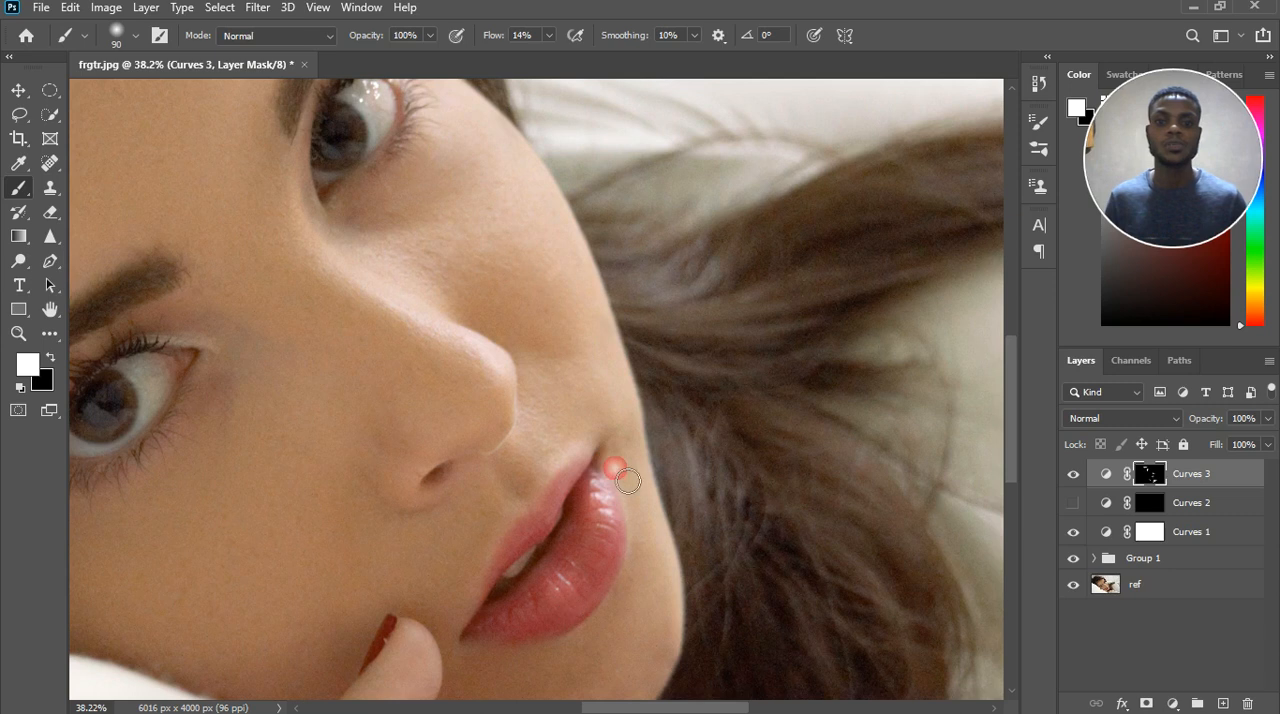
right_click(599, 482)
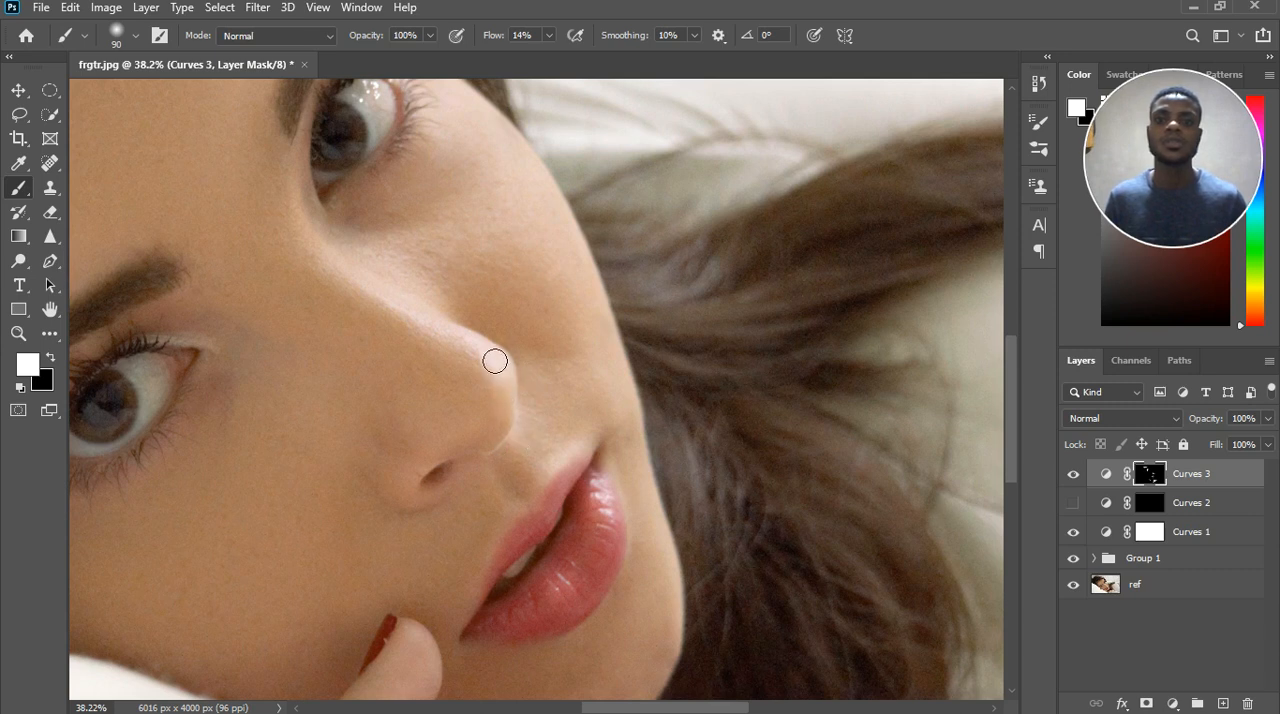
drag(430, 334, 304, 204)
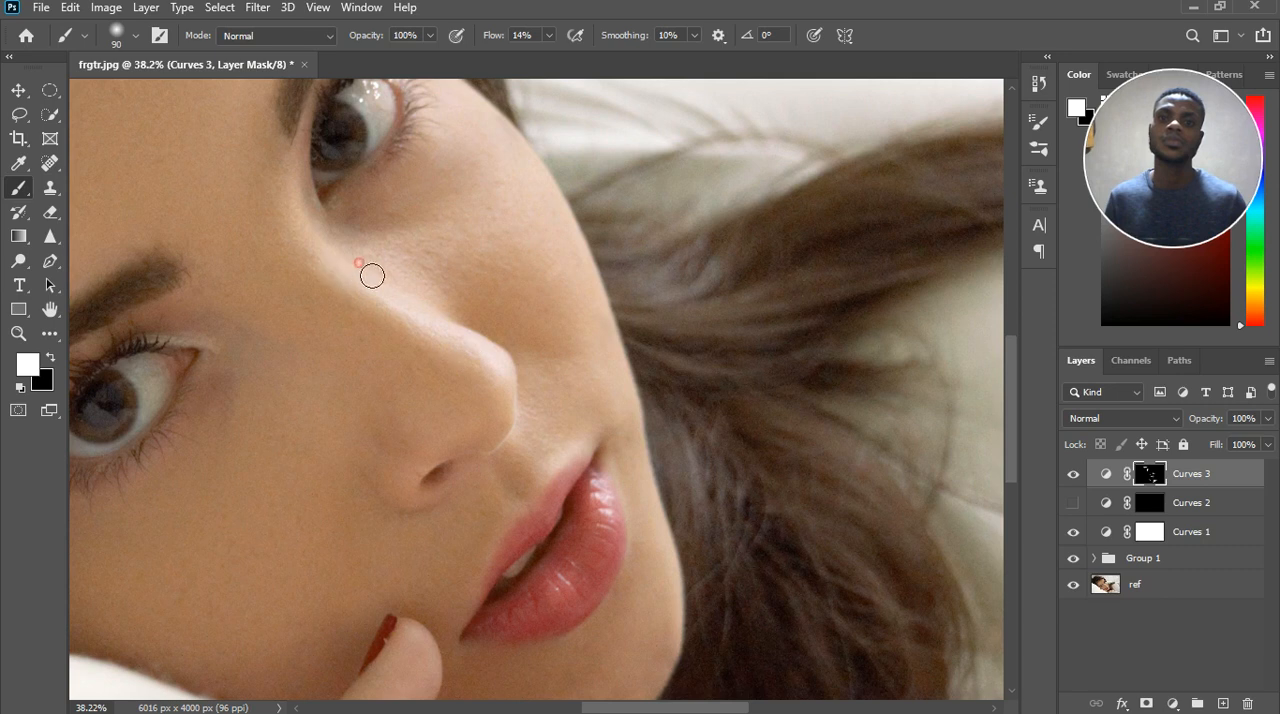
Enlarge the brush to 150 and lighten the forehead near the upper eyebrow on the Curves 3 mask.
key(])
key(])
key(])
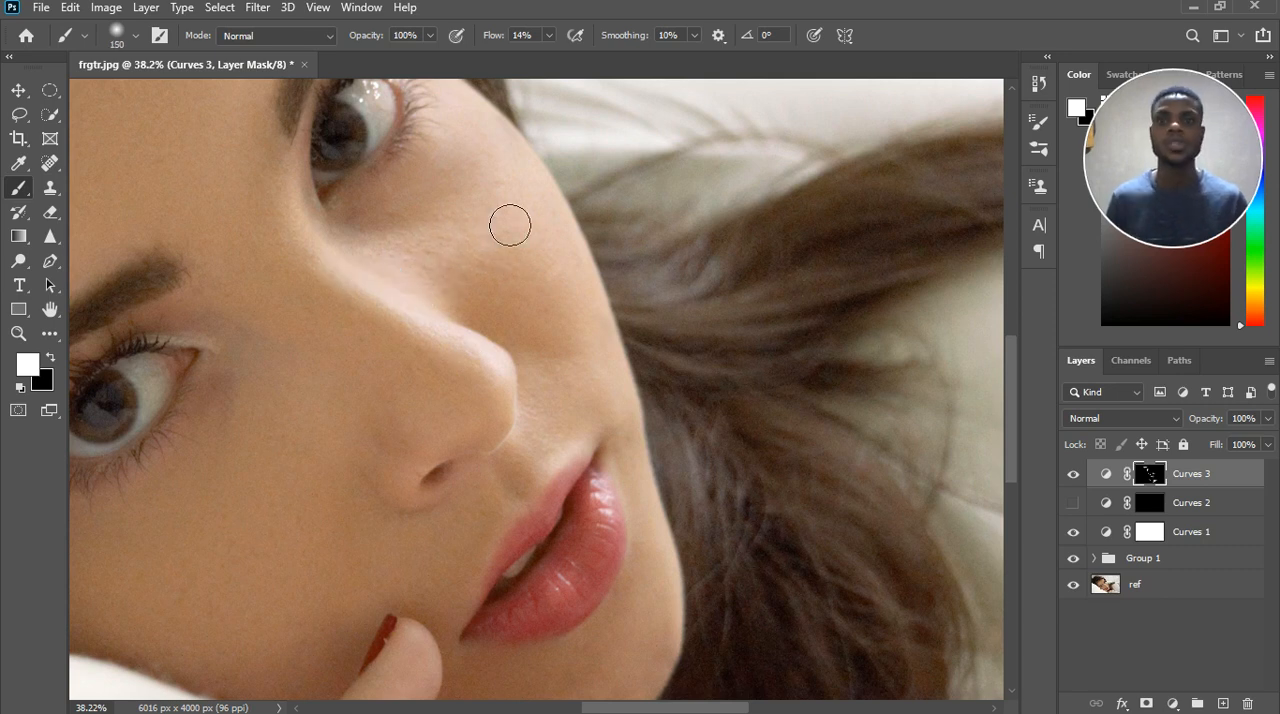
scroll(415, 265, down, 2)
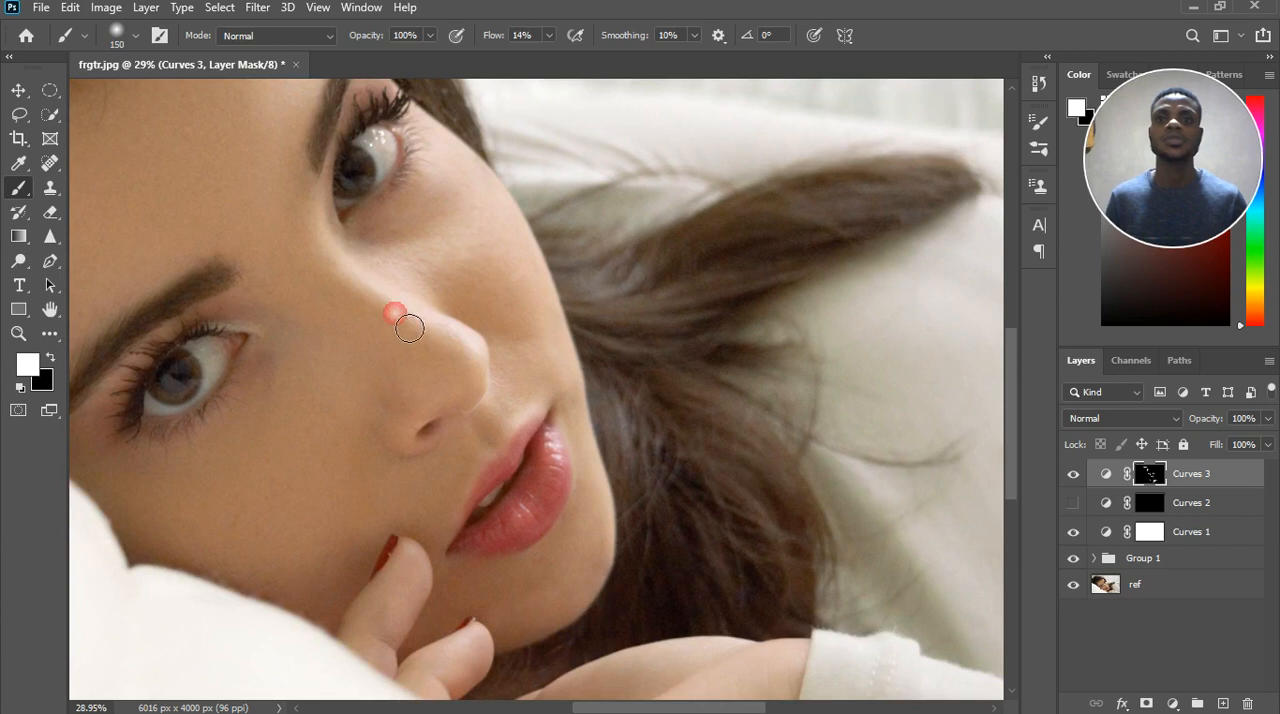
scroll(406, 322, down, 1)
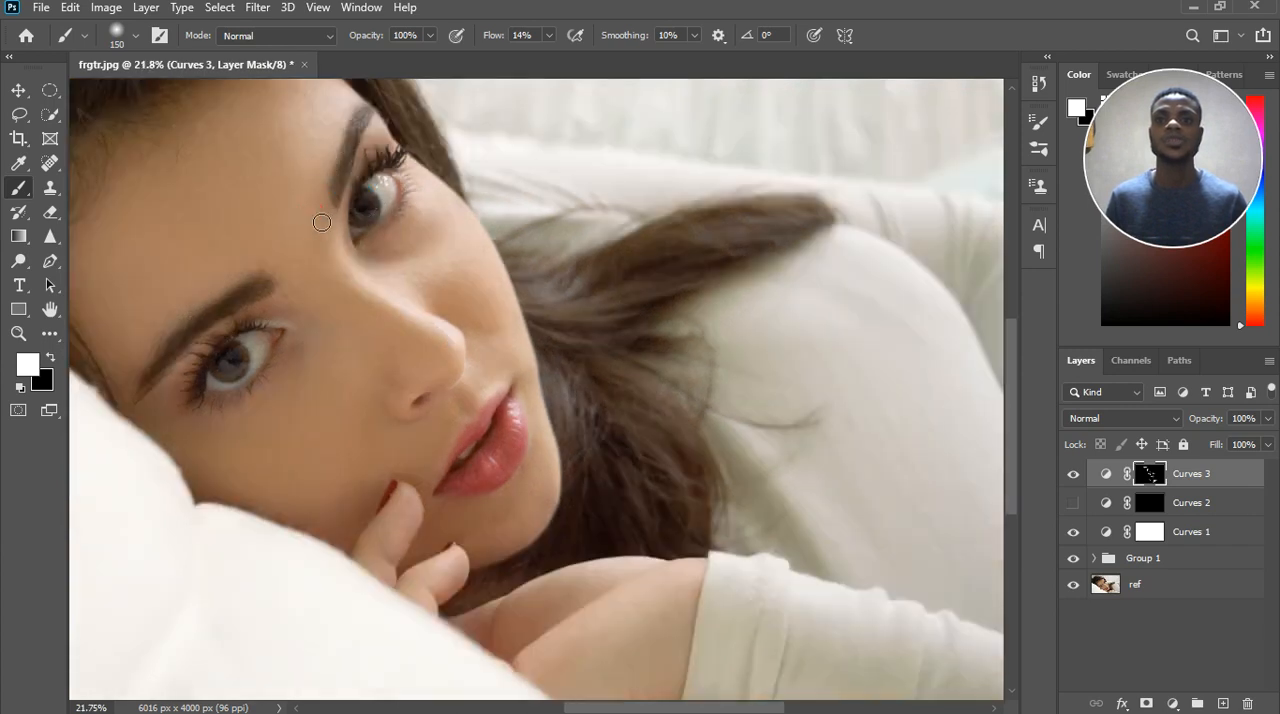
scroll(330, 232, down, 1)
scroll(455, 225, up, 1)
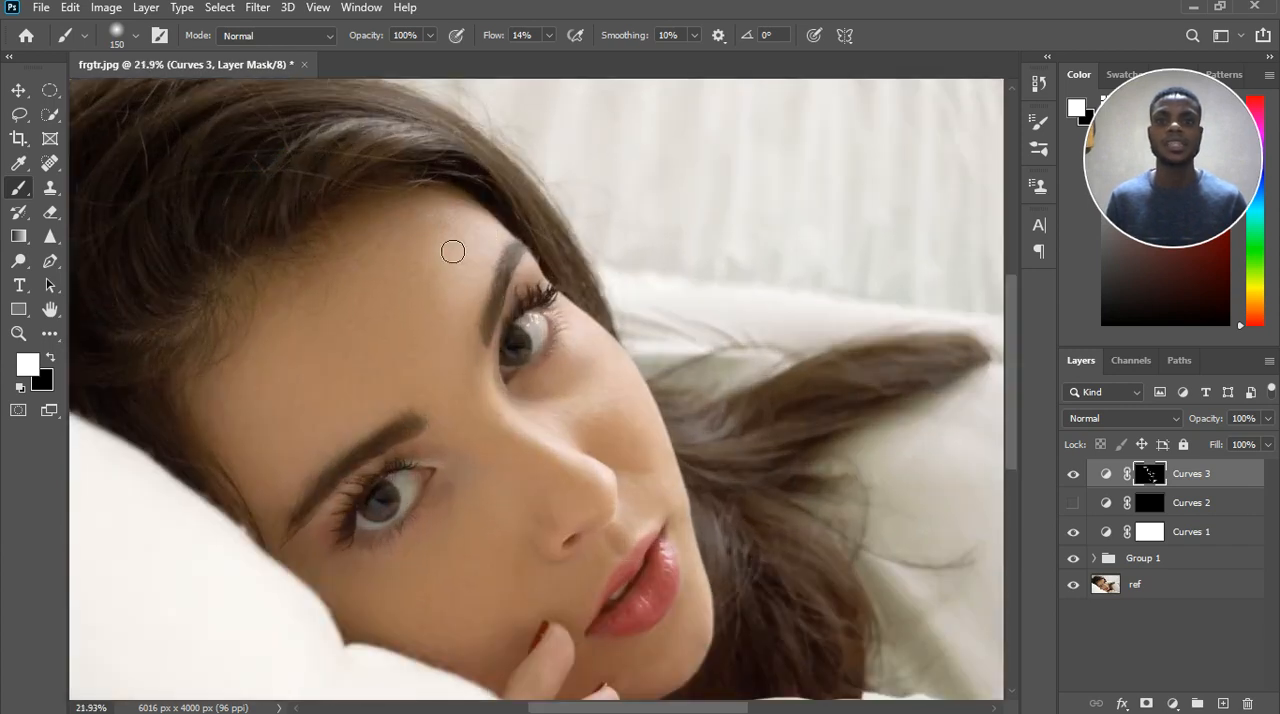
click(445, 257)
Enlarge the brush to 300 and brighten the skin along the upper eyebrow toward the nose bridge.
key(bracketright)
key(bracketright)
key(bracketright)
key(bracketright)
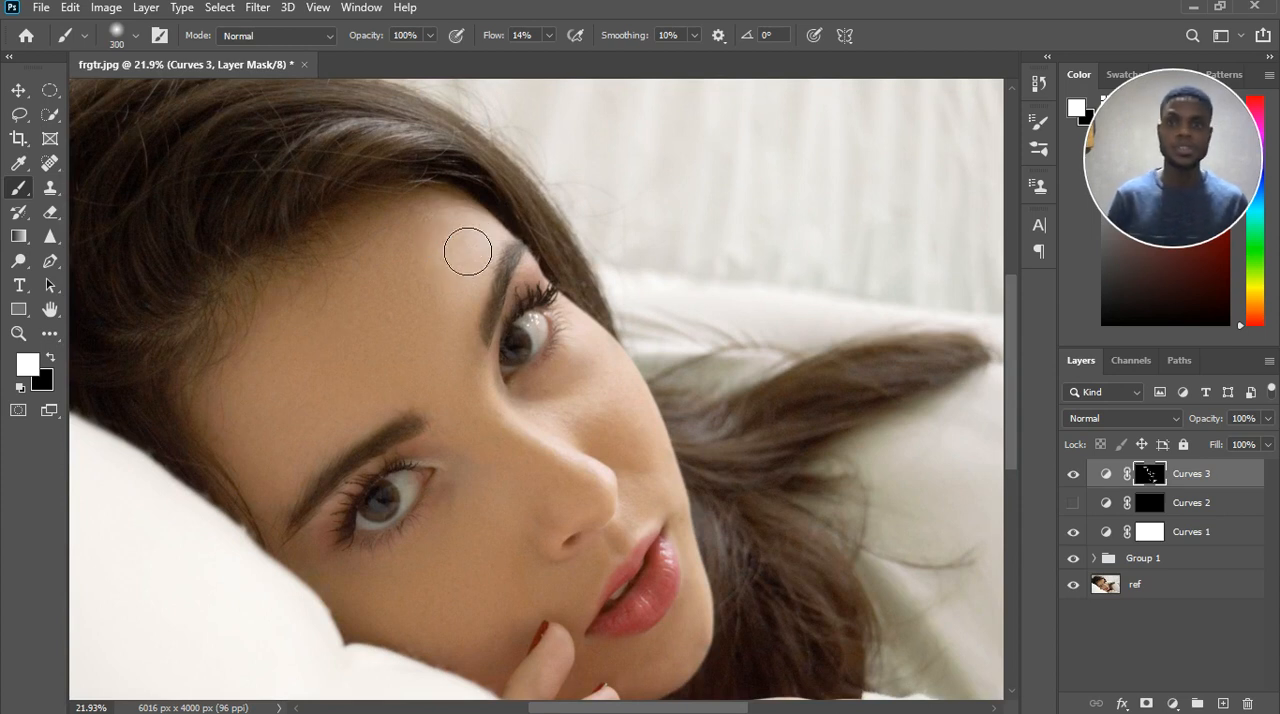
drag(503, 319, 493, 329)
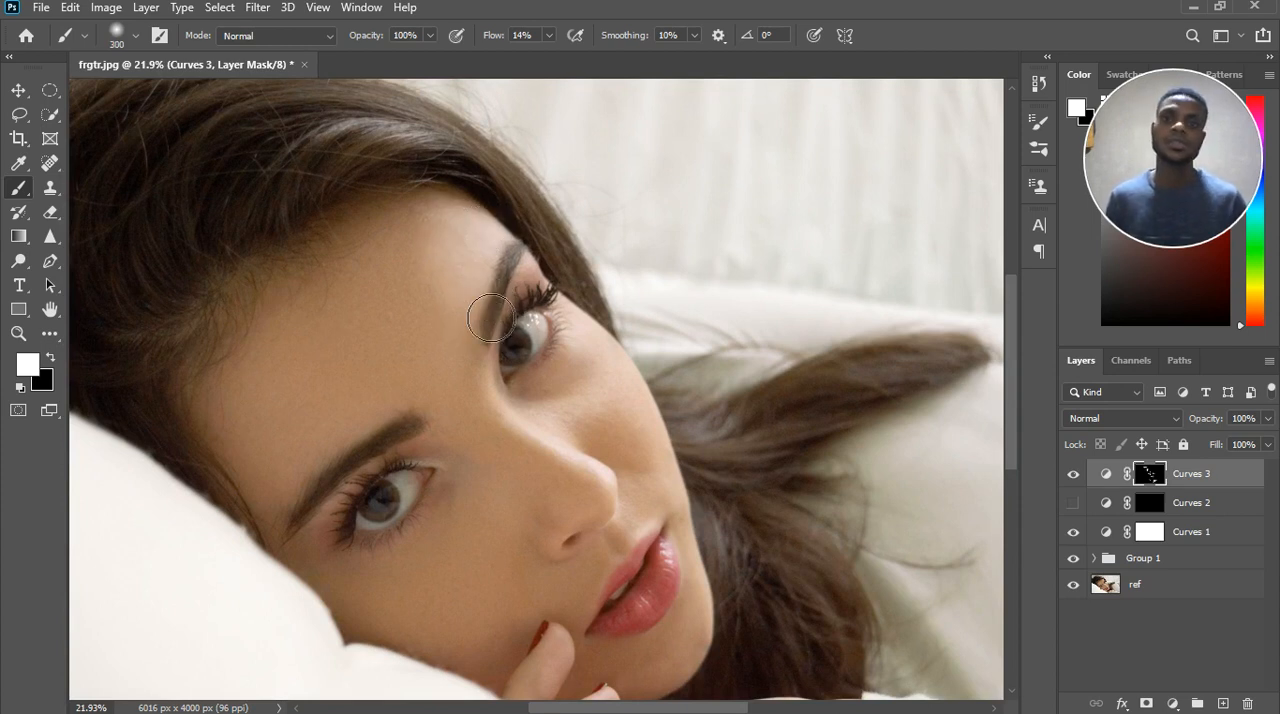
Brighten the cheek with the 300 brush, then reduce it to 150 and lighten the cheek's outer edge on the Curves 3 mask.
drag(567, 413, 621, 365)
click(678, 491)
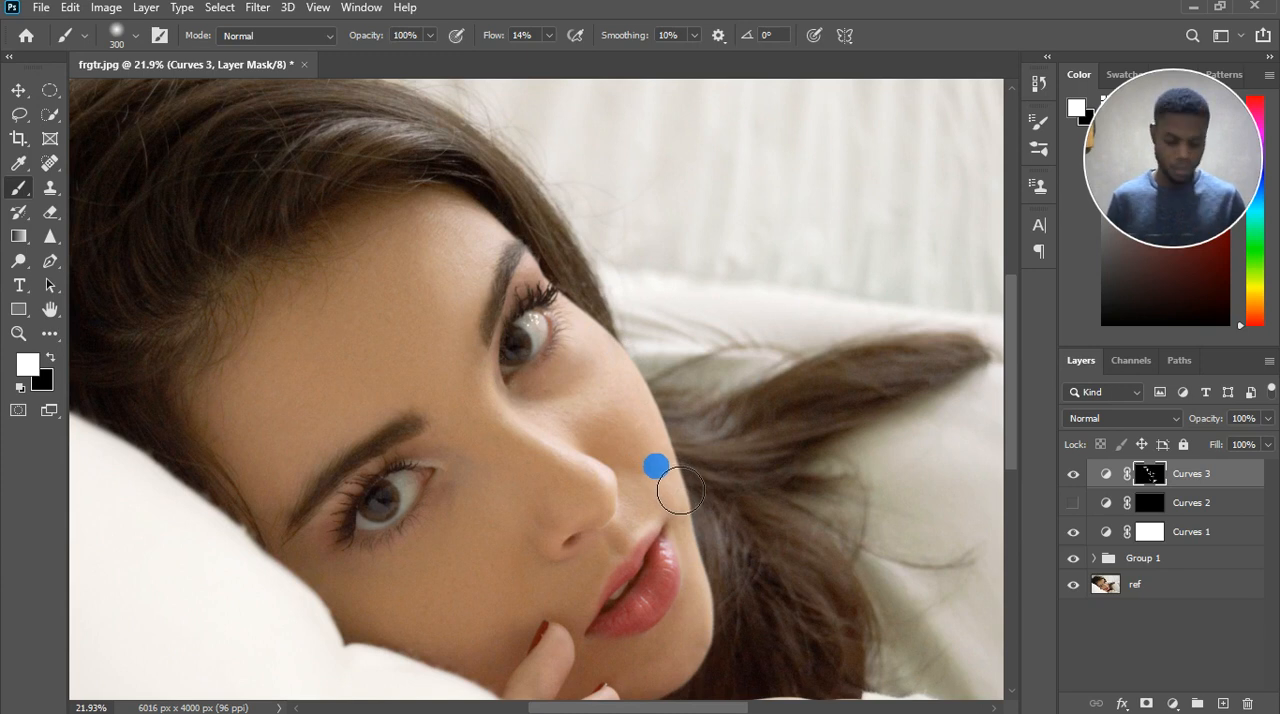
key(bracketleft)
key(bracketleft)
key(bracketleft)
key(bracketleft)
drag(673, 436, 664, 394)
mouse_move(680, 465)
mouse_down()
mouse_move(652, 412)
mouse_move(689, 498)
mouse_up()
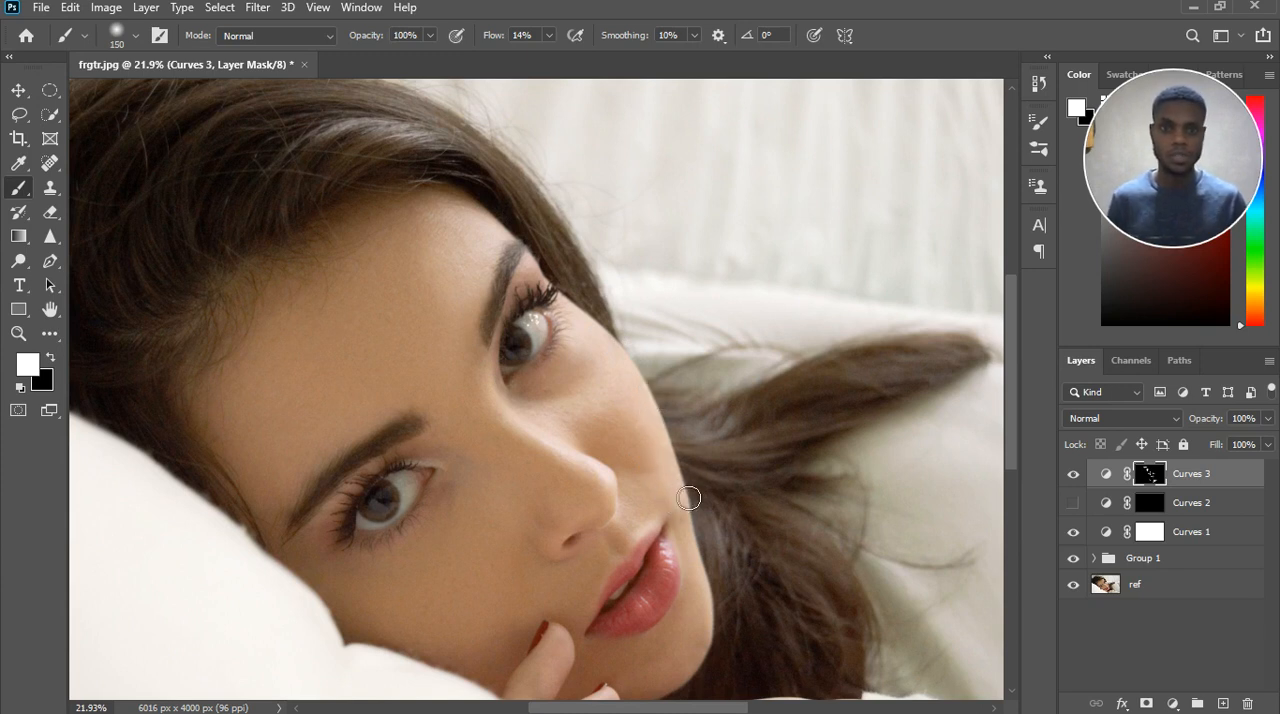
Lighten the chin and the skin around the lips on the Curves 3 mask, reducing the brush to 90 at the mouth corner.
click(694, 597)
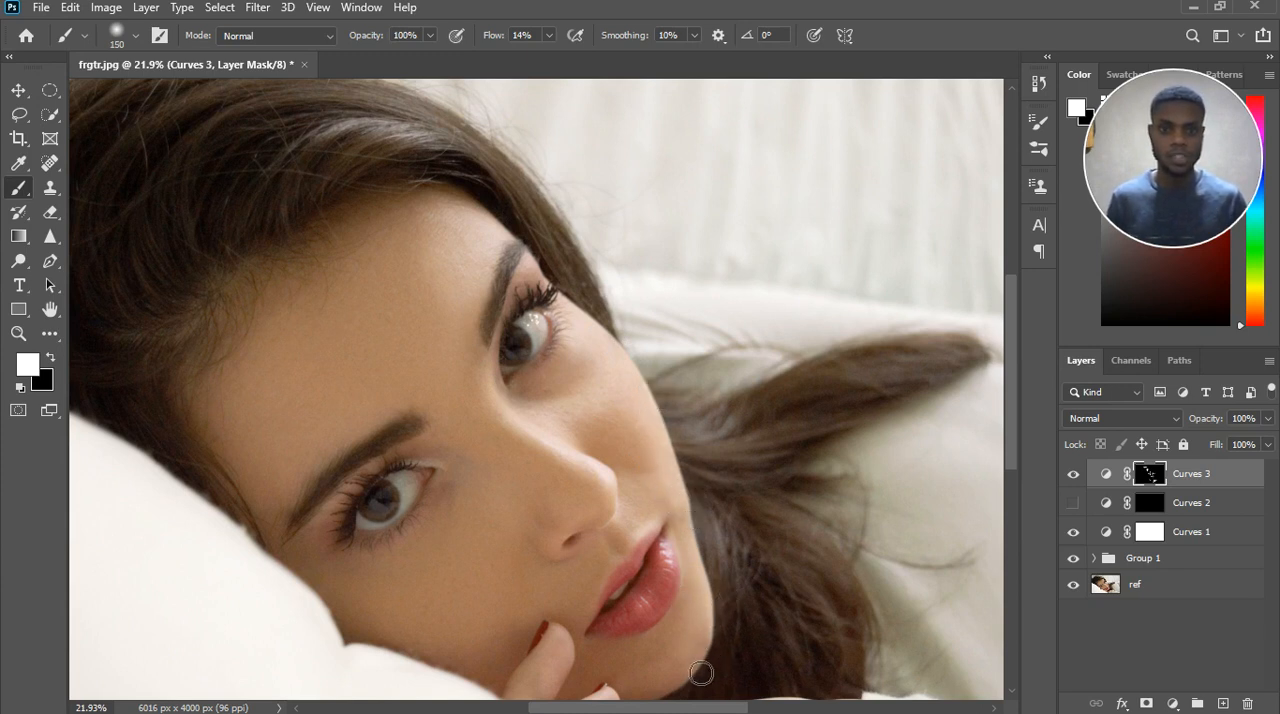
click(685, 560)
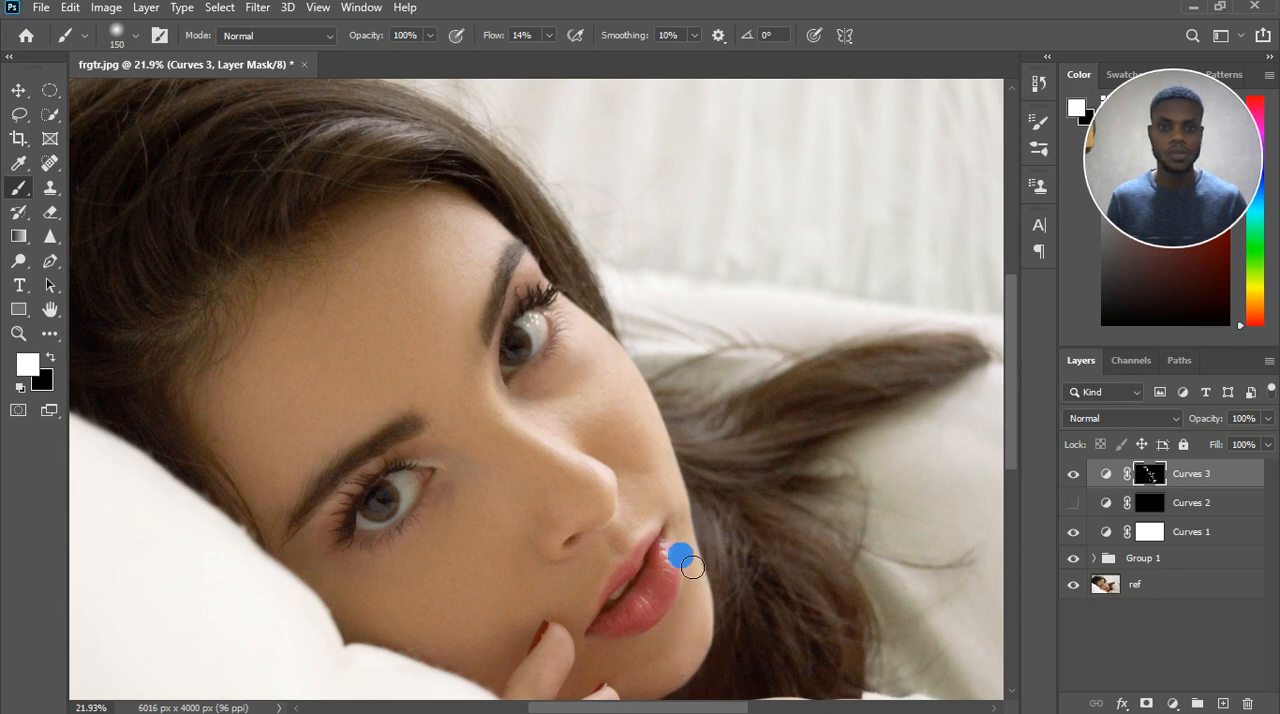
click(596, 589)
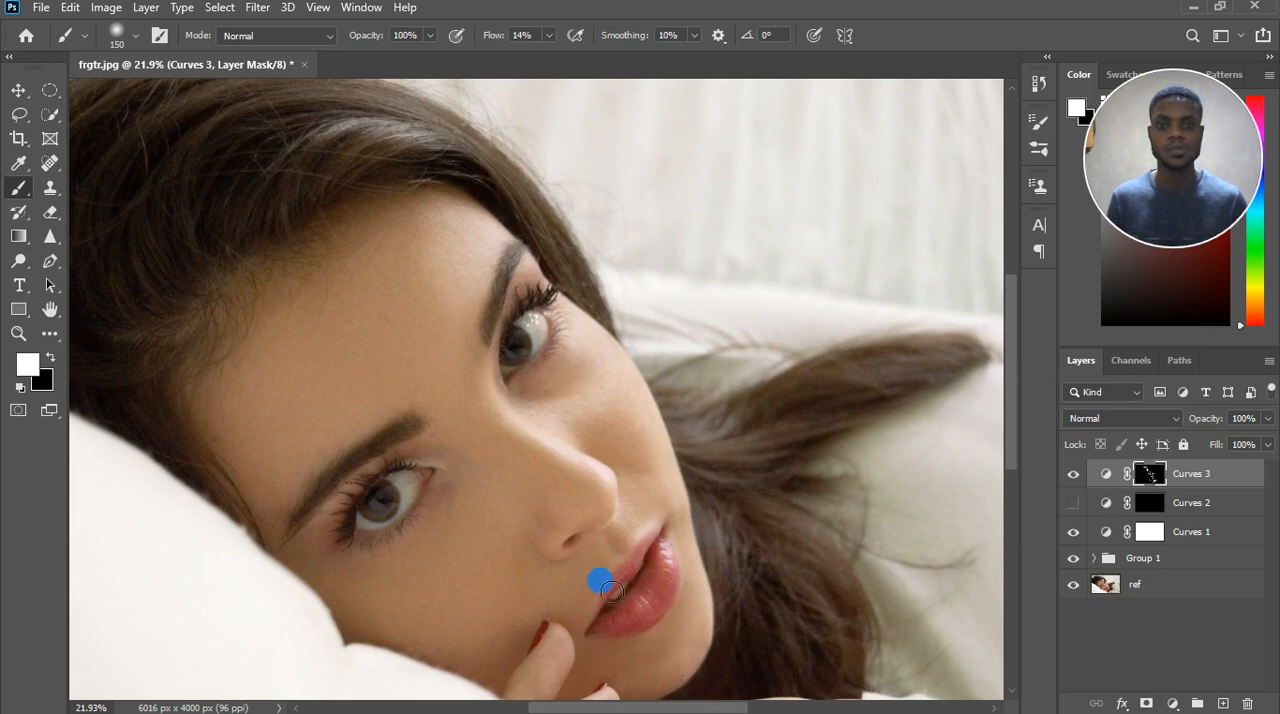
key([)
key([)
key([)
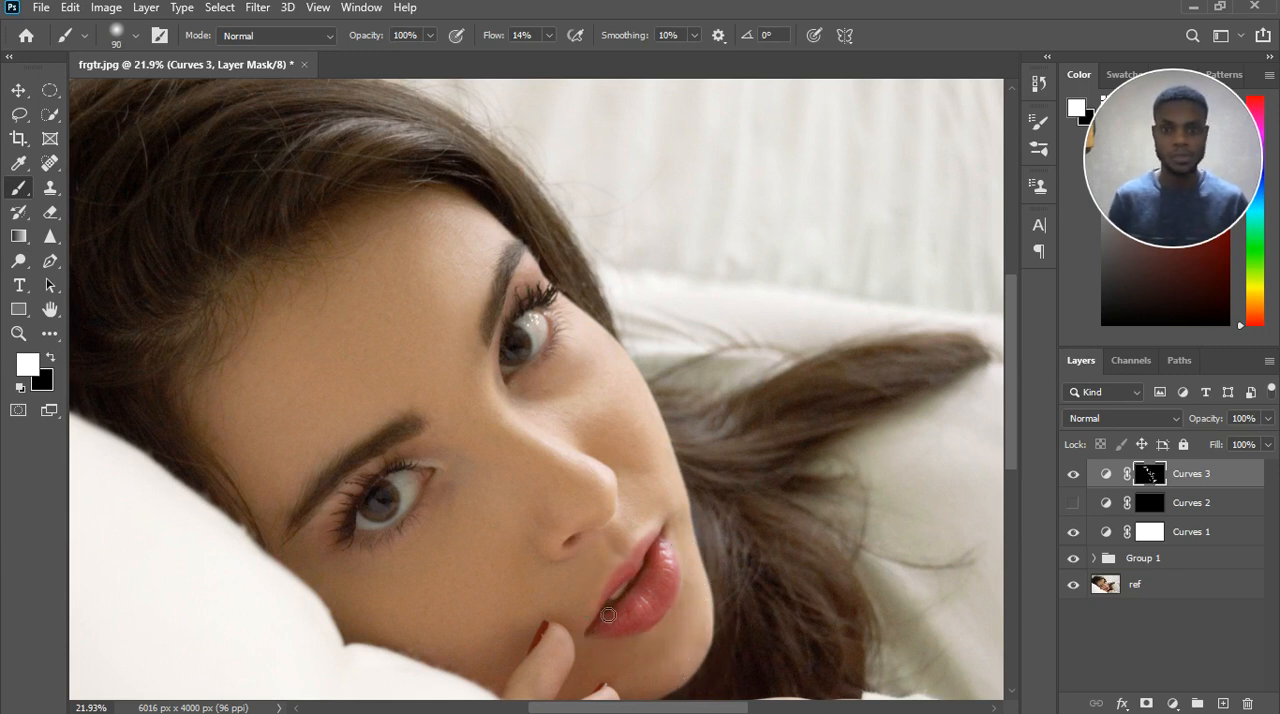
Enlarge the brush to 150 and lighten the hair and the bare arm beside the sleeve on the Curves 3 mask.
scroll(573, 609, down, 5)
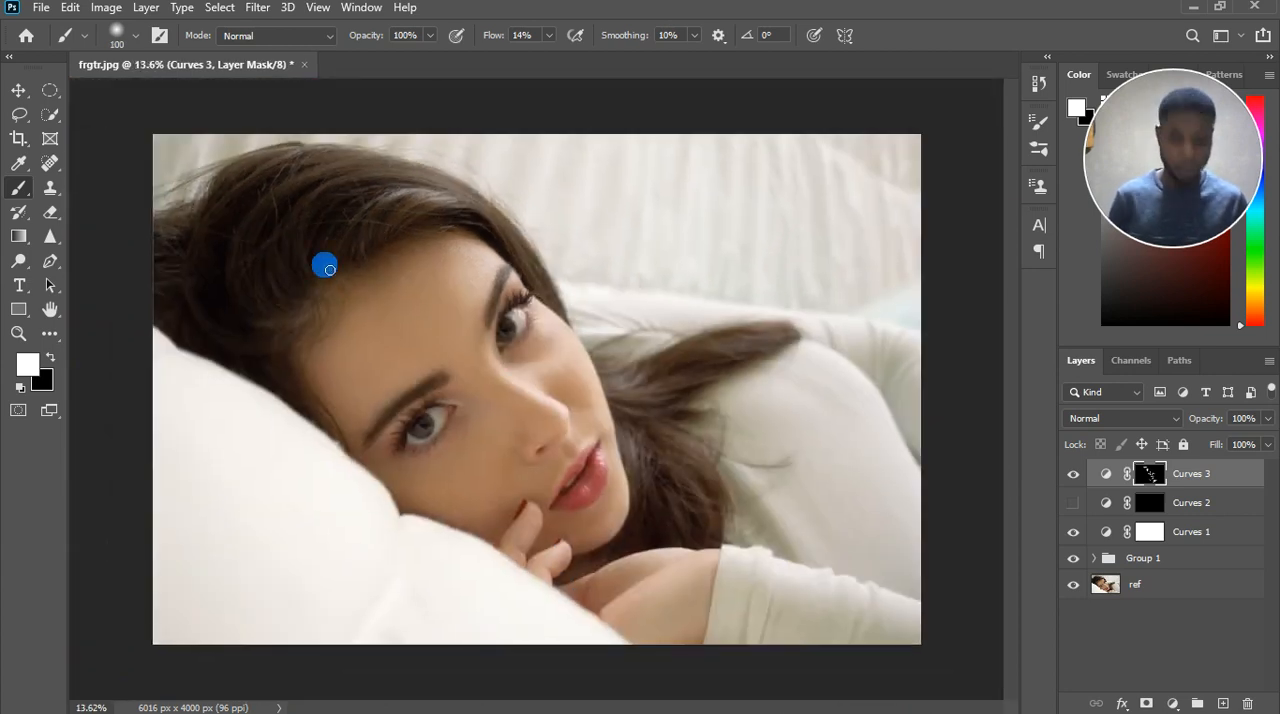
click(343, 182)
key(])
key(])
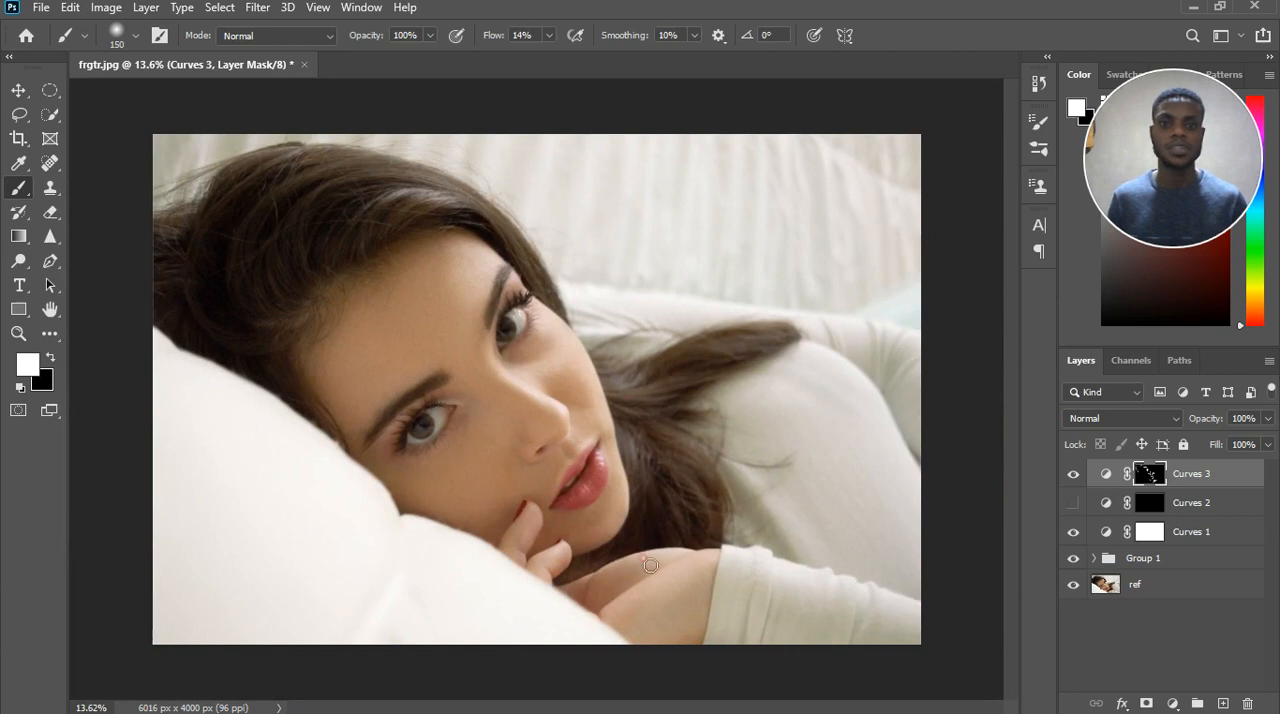
click(592, 575)
click(714, 558)
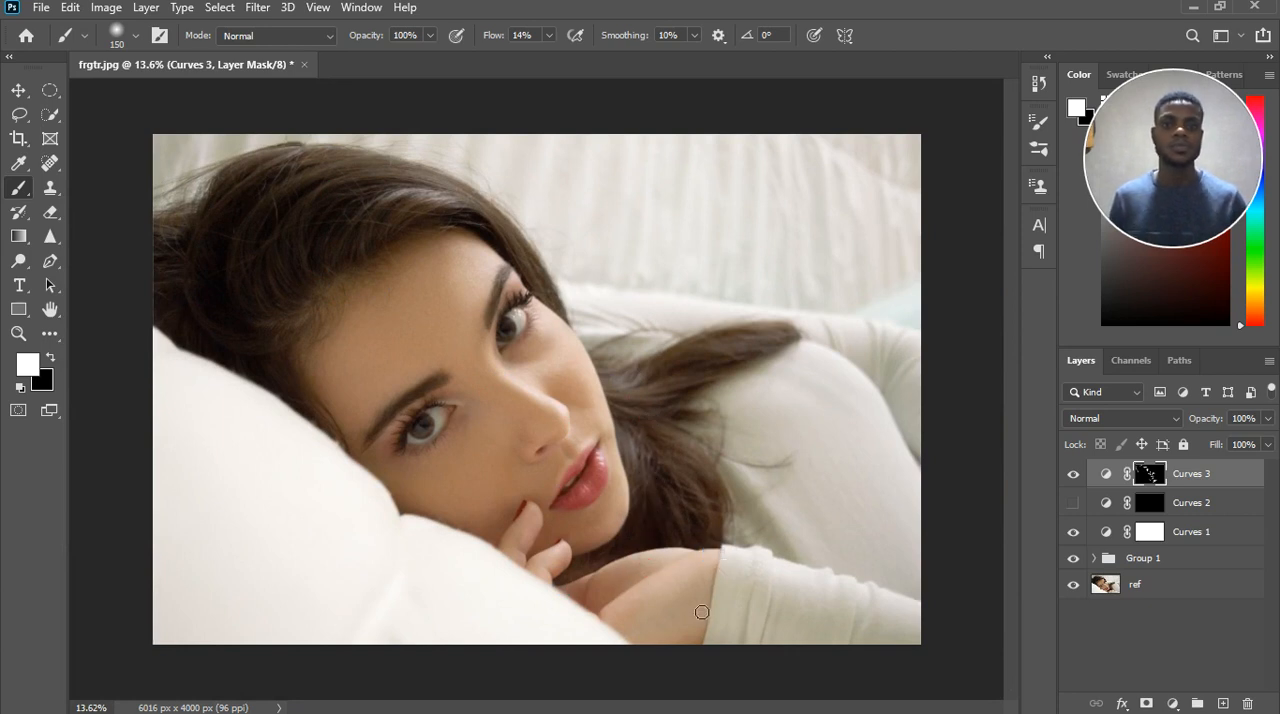
click(729, 610)
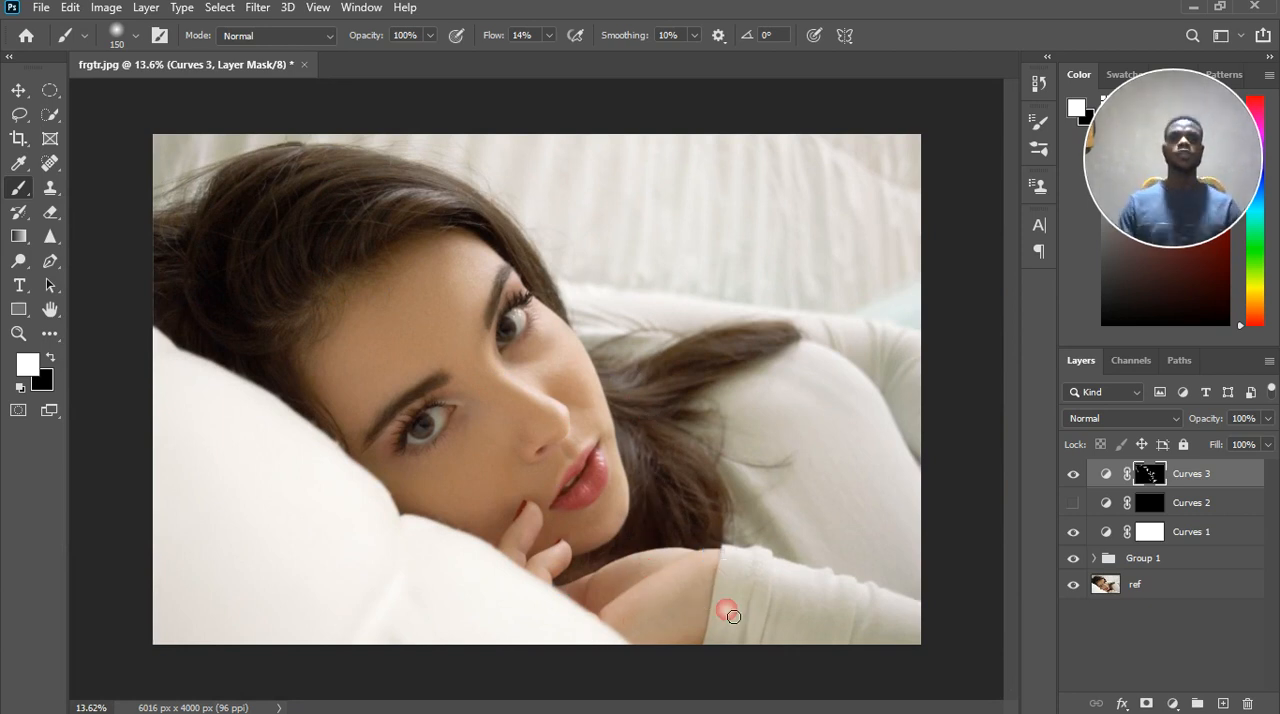
Toggle the visibility of Curves 3 to compare the face before and after dodging.
click(1073, 474)
click(1076, 480)
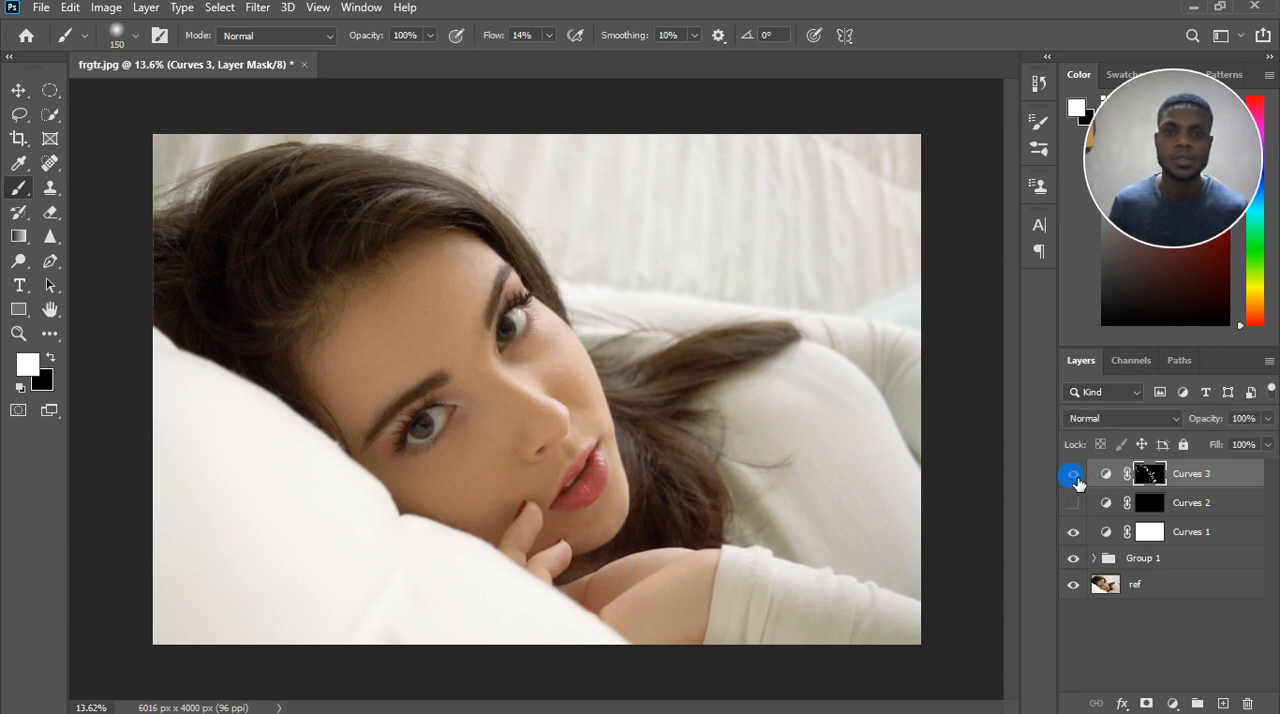
click(1074, 476)
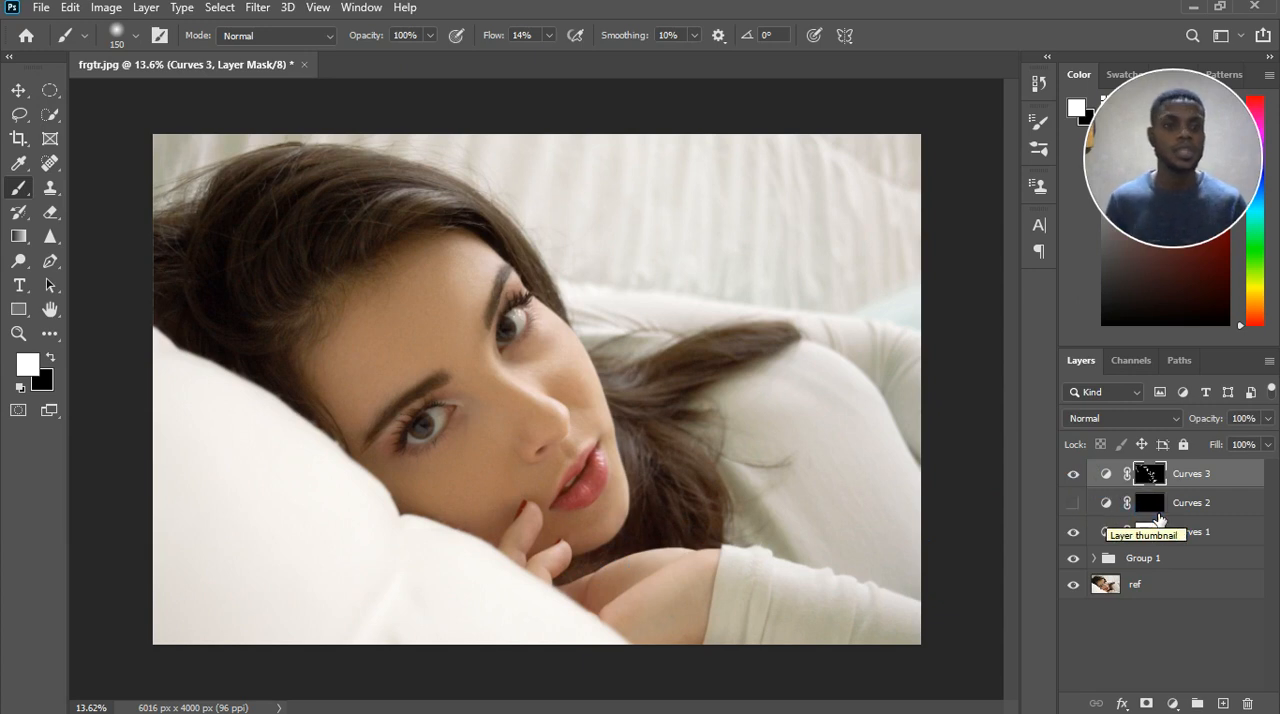
Show Curves 2 and paint white on its mask around both eyes with the brush reduced to 90.
click(1090, 507)
click(1074, 506)
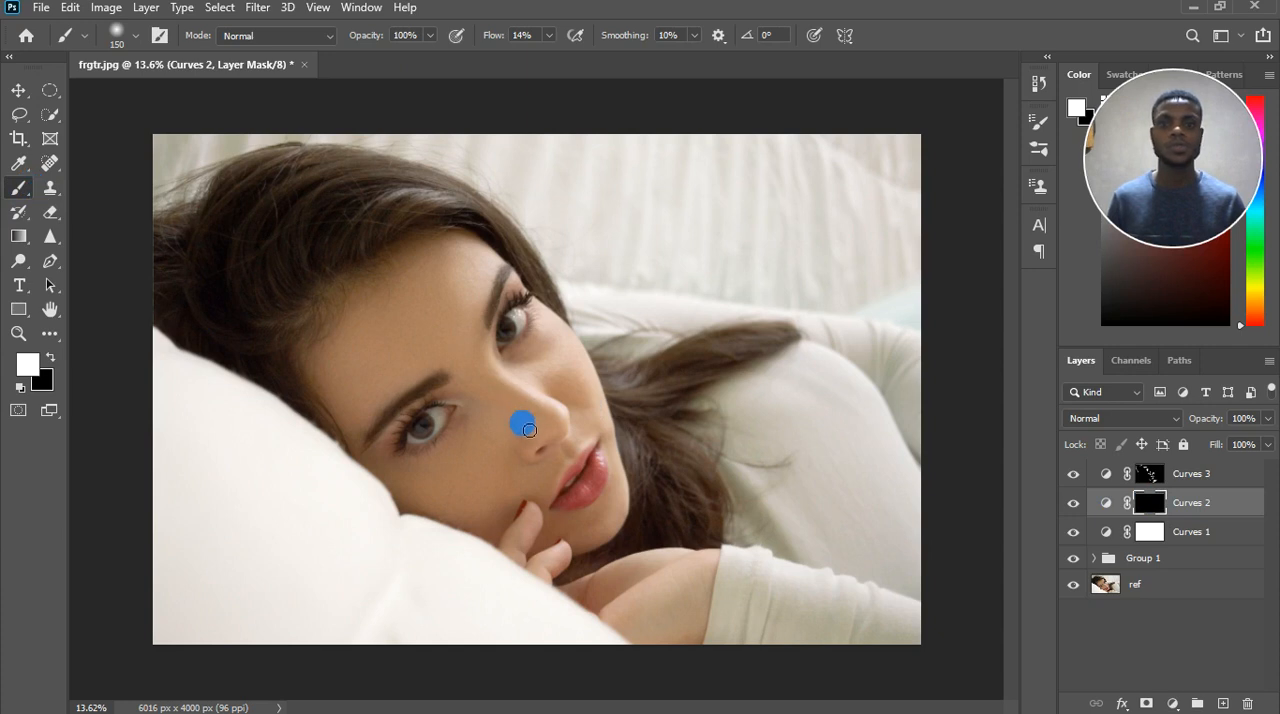
scroll(520, 412, up, 3)
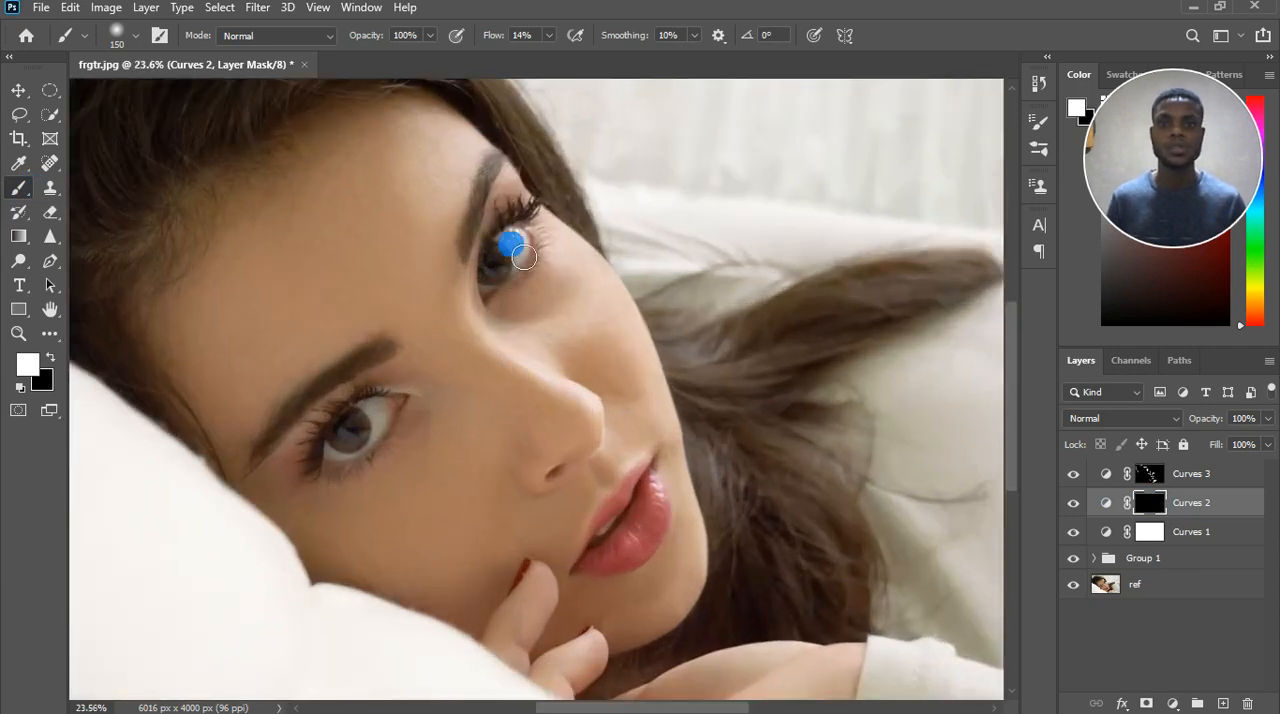
key(bracketleft)
key(bracketleft)
key(bracketleft)
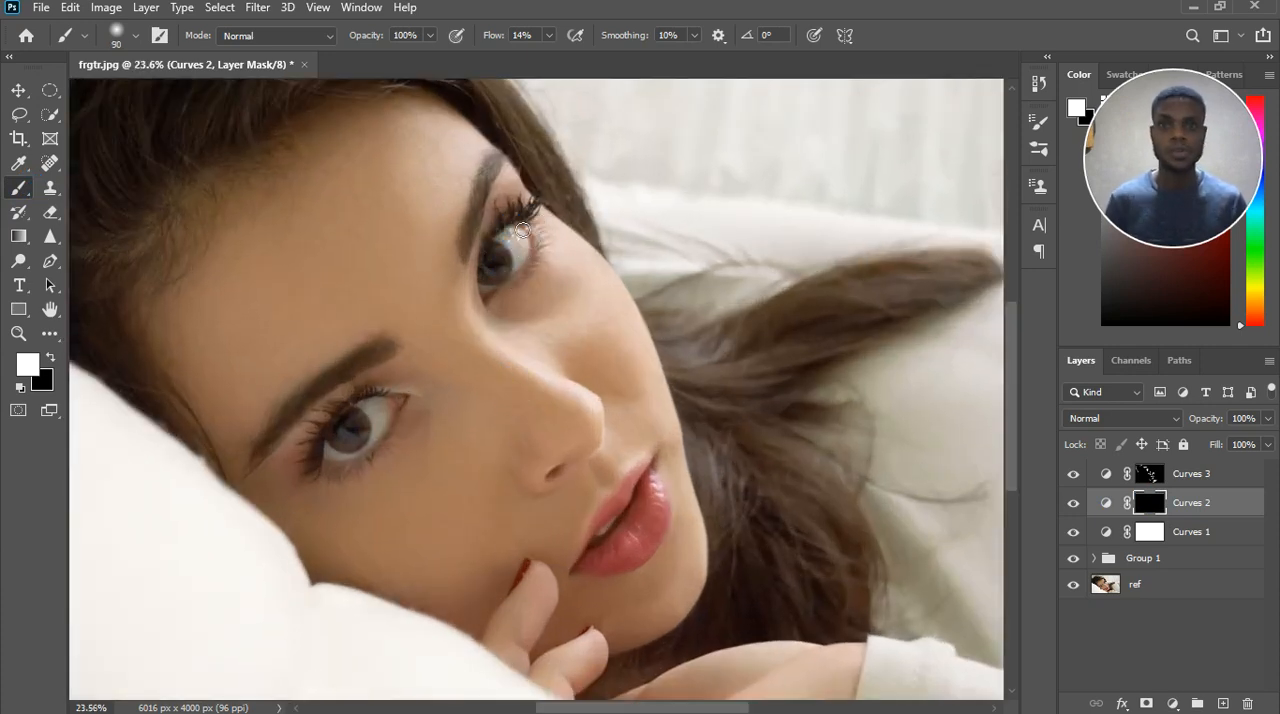
drag(420, 394, 412, 386)
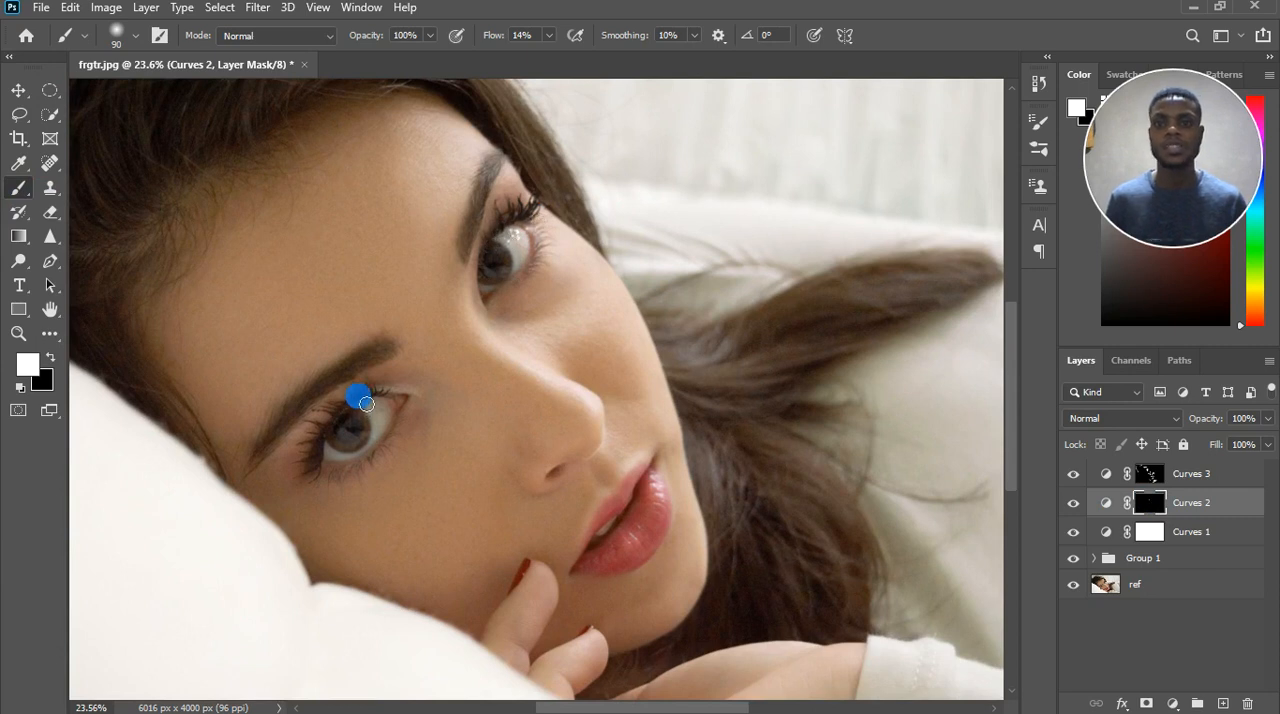
drag(338, 428, 346, 437)
drag(468, 299, 500, 257)
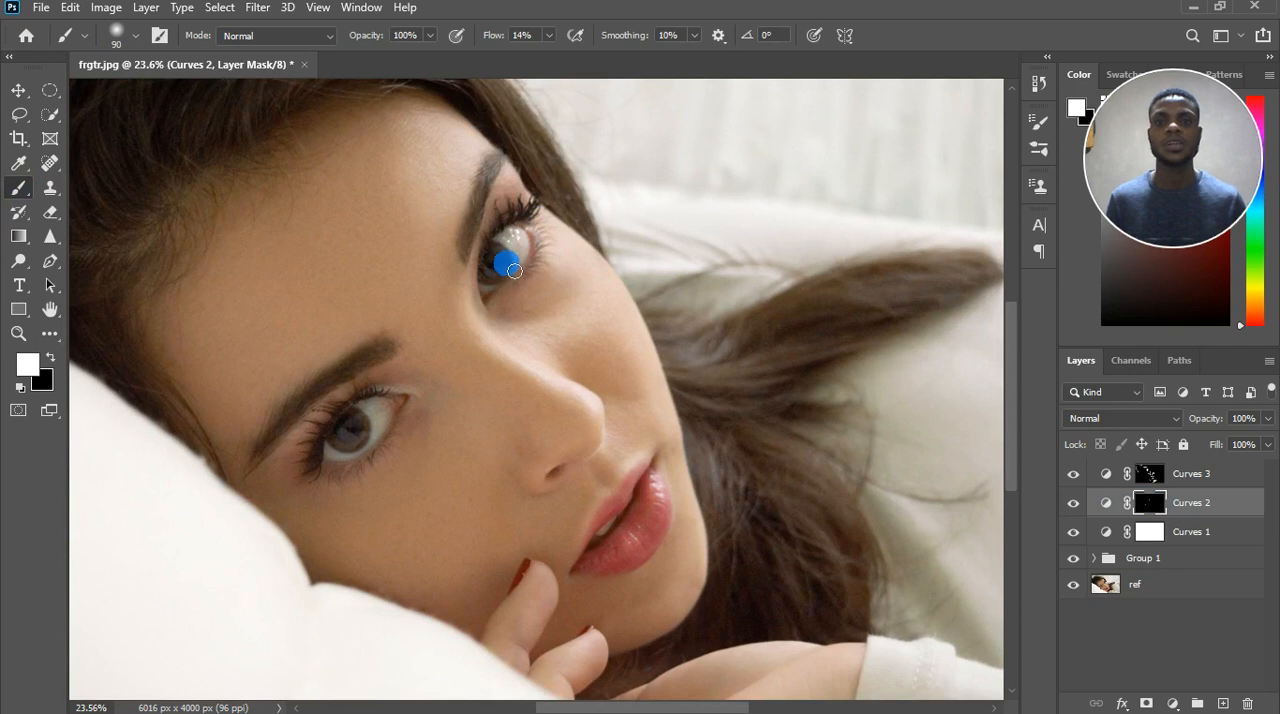
Burn the lips, the area under the nostril and the edge of the finger on the Curves 2 mask.
mouse_move(645, 452)
mouse_down()
mouse_move(700, 508)
mouse_move(647, 509)
mouse_up()
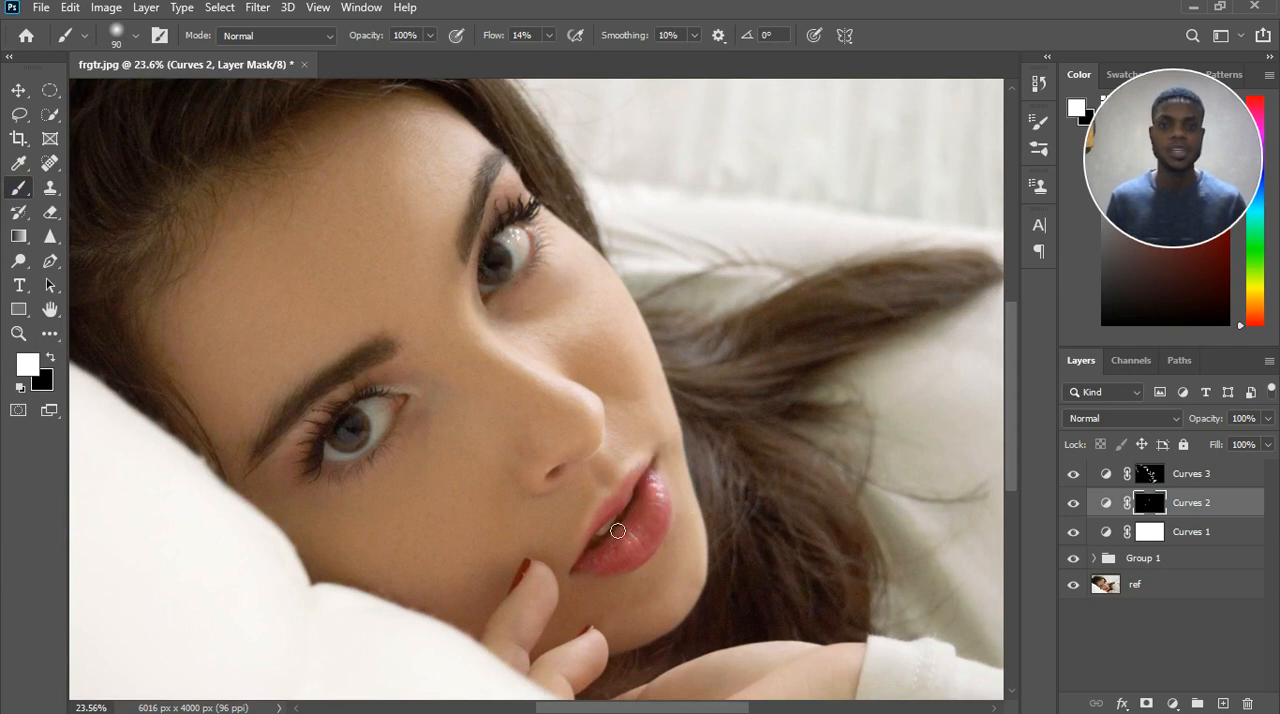
drag(549, 488, 573, 476)
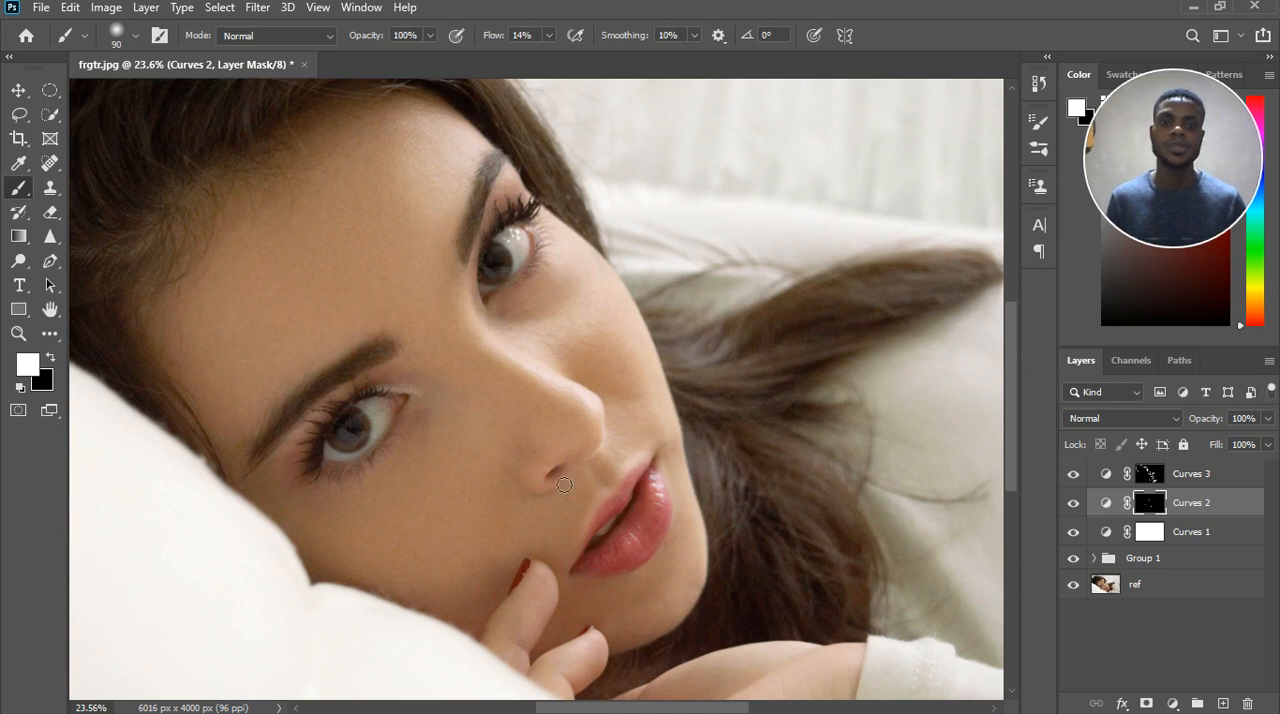
drag(536, 620, 550, 597)
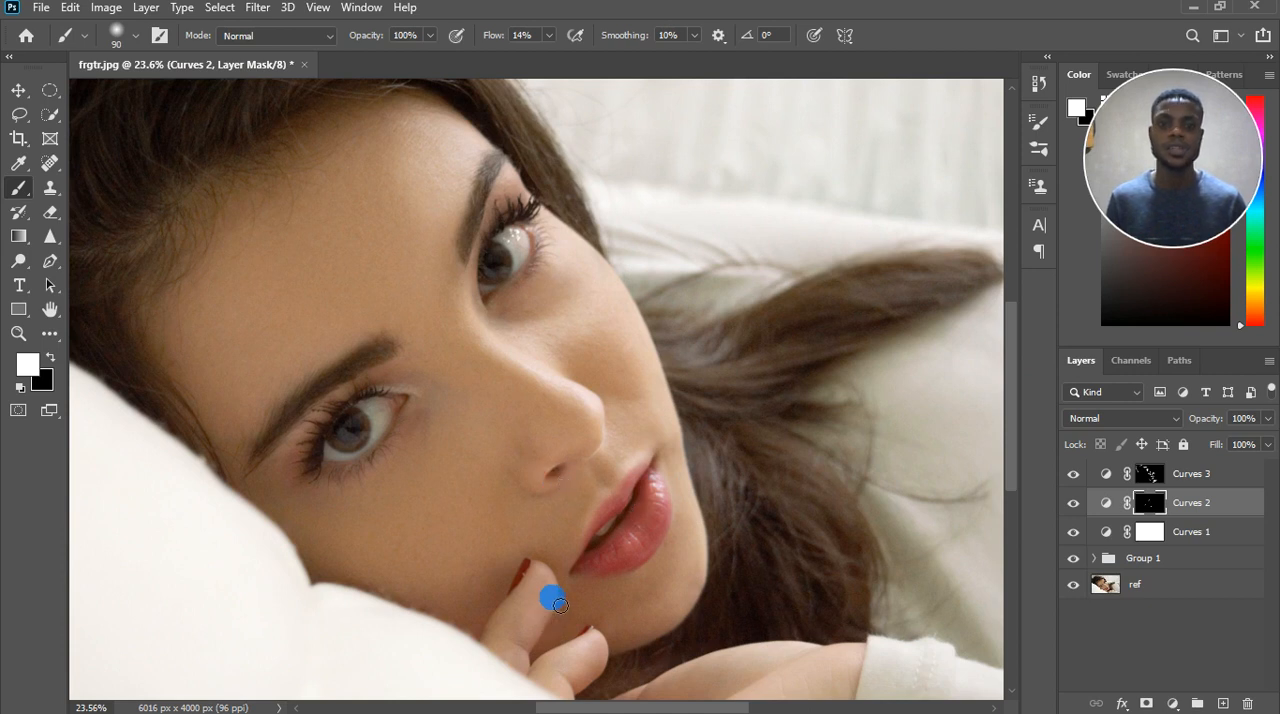
click(513, 576)
Enlarge the brush to 175 and burn the temple, the cheek and both sides of the nose on the Curves 2 mask.
key(])
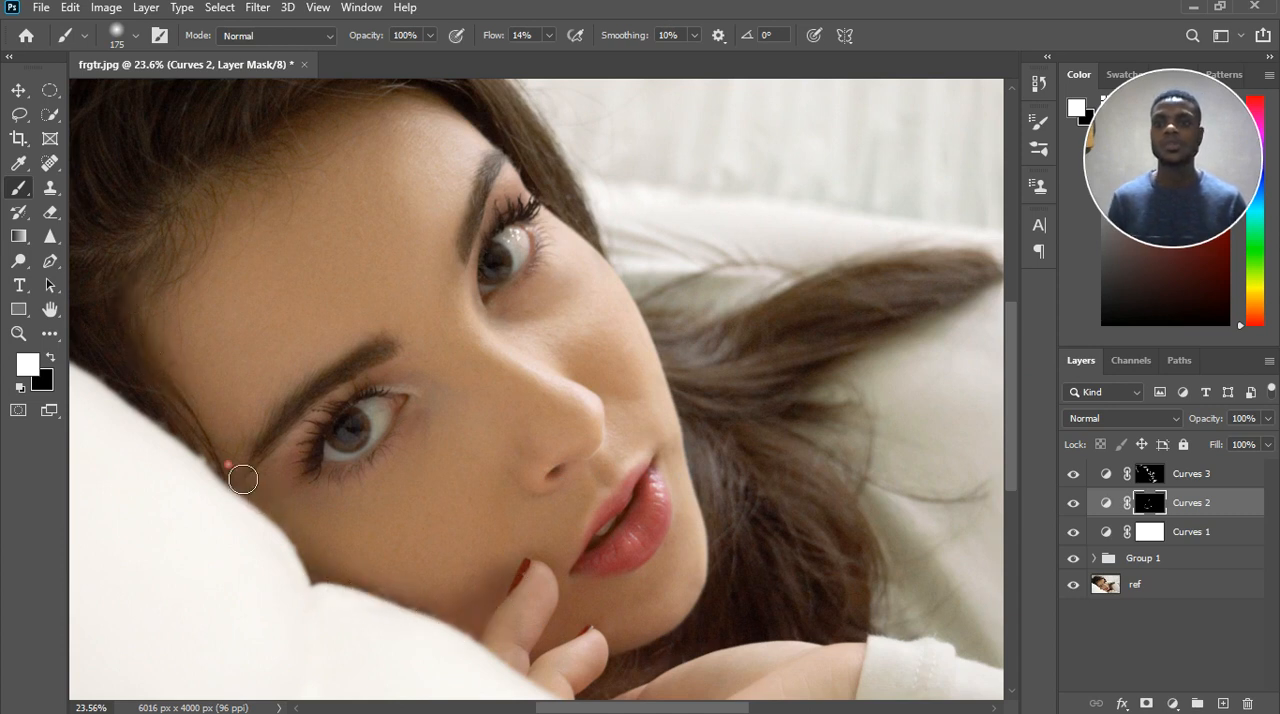
scroll(243, 478, down, 5)
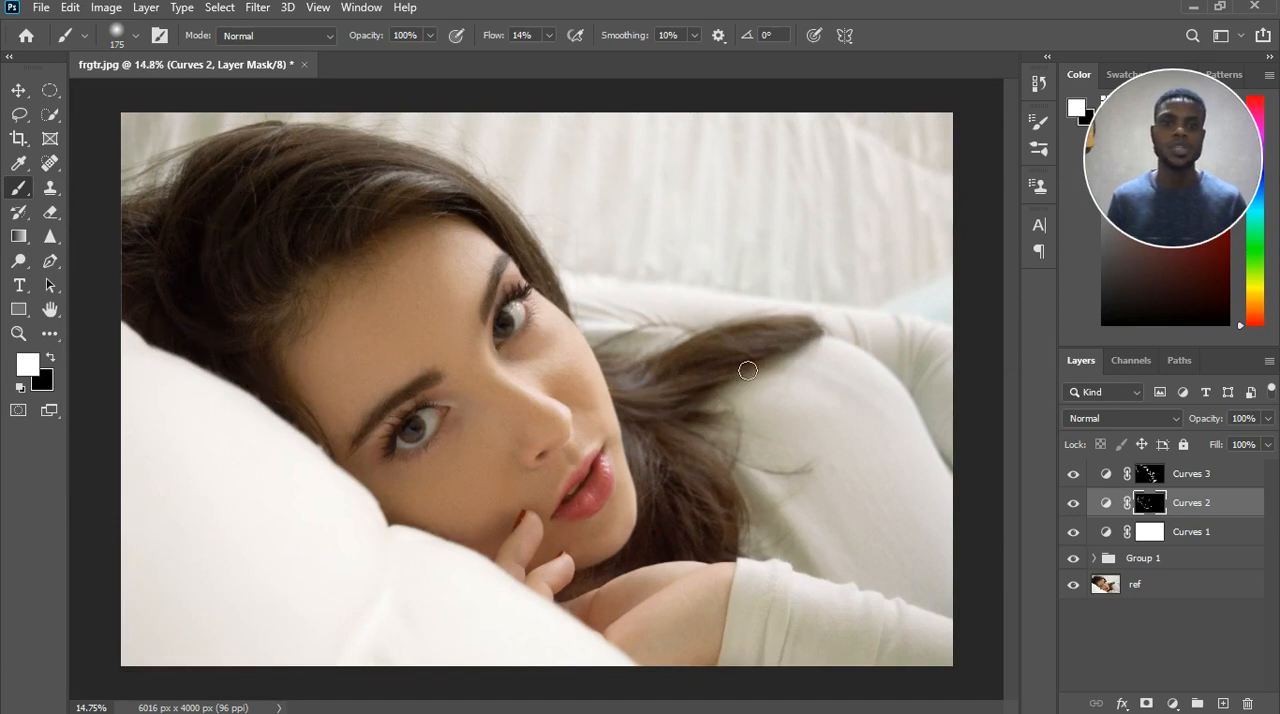
click(570, 389)
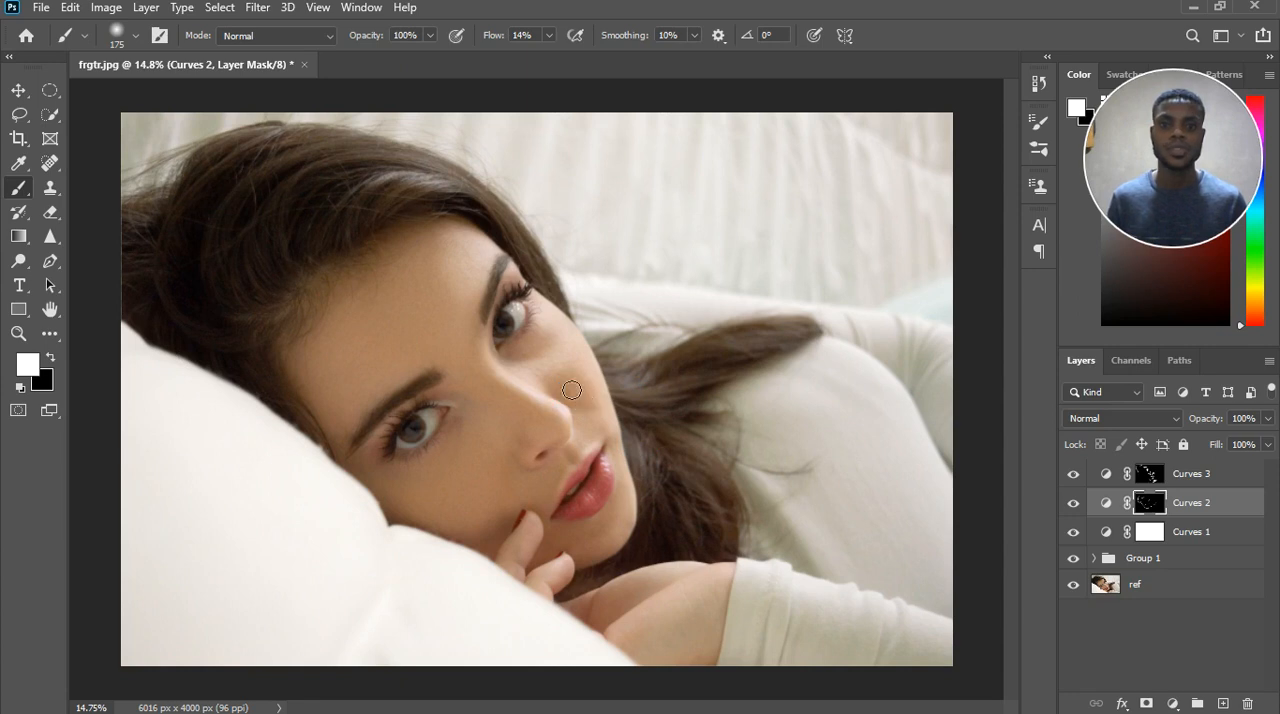
click(517, 334)
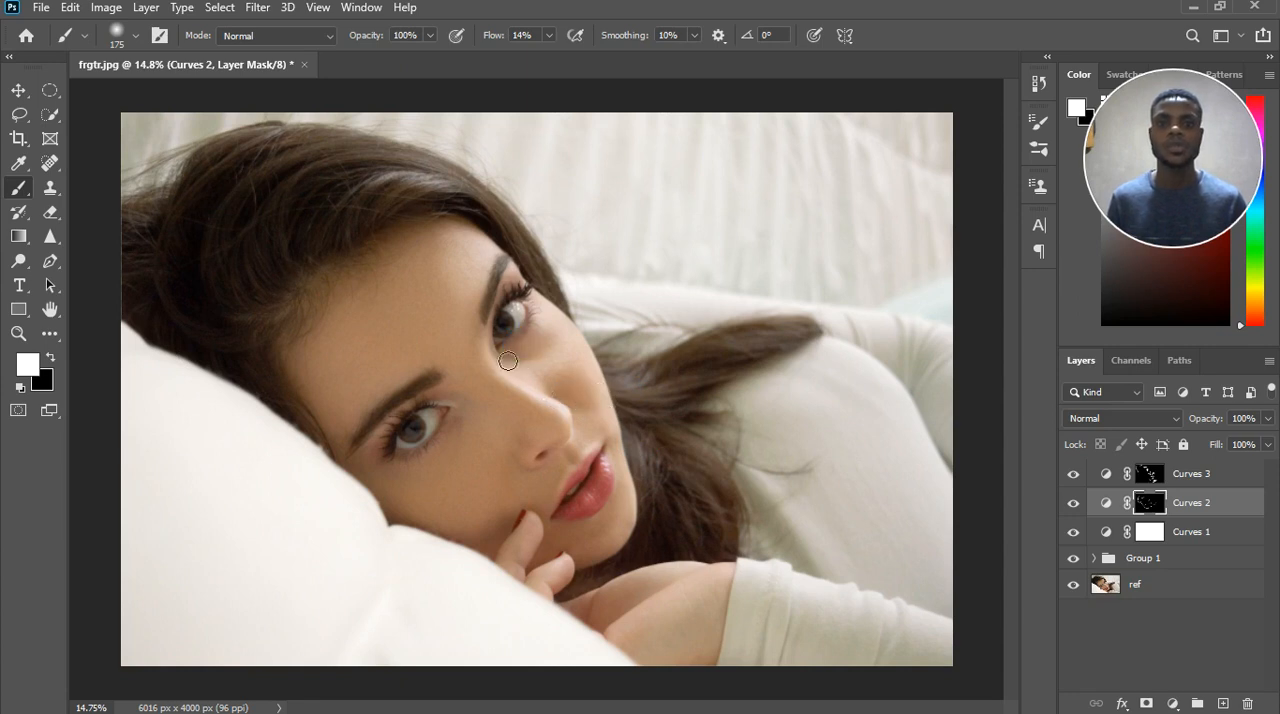
mouse_move(467, 365)
mouse_down()
mouse_move(508, 373)
mouse_move(461, 425)
mouse_up()
click(496, 452)
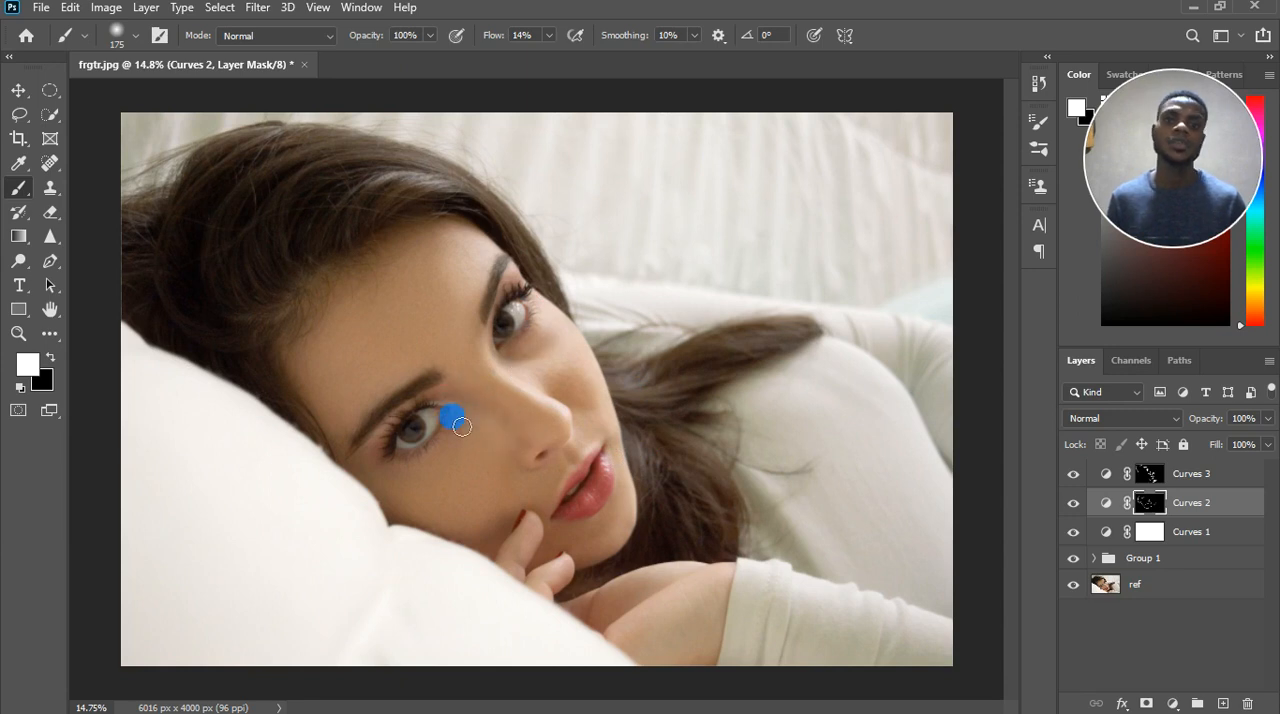
Reduce the brush to 100 and burn beside the nostril and from the lower eye's inner corner onto the cheek.
scroll(457, 422, up, 3)
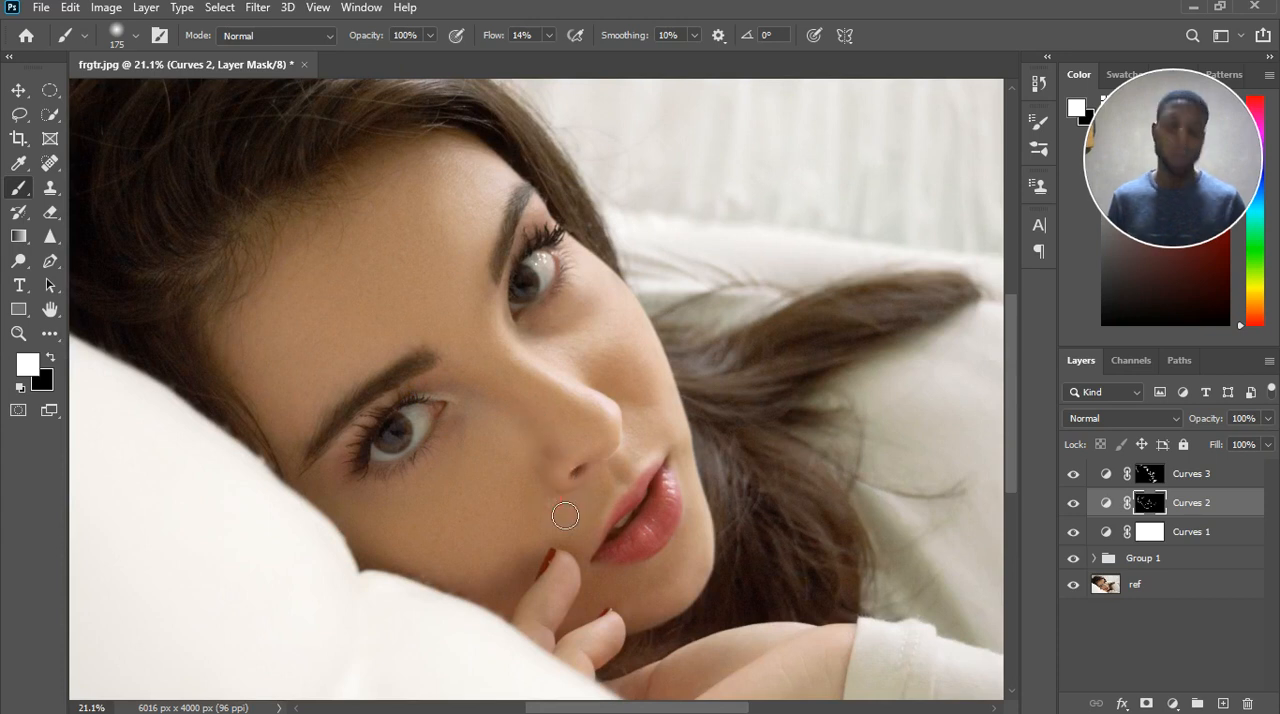
key(bracketleft)
key(bracketleft)
key(bracketleft)
drag(560, 511, 549, 479)
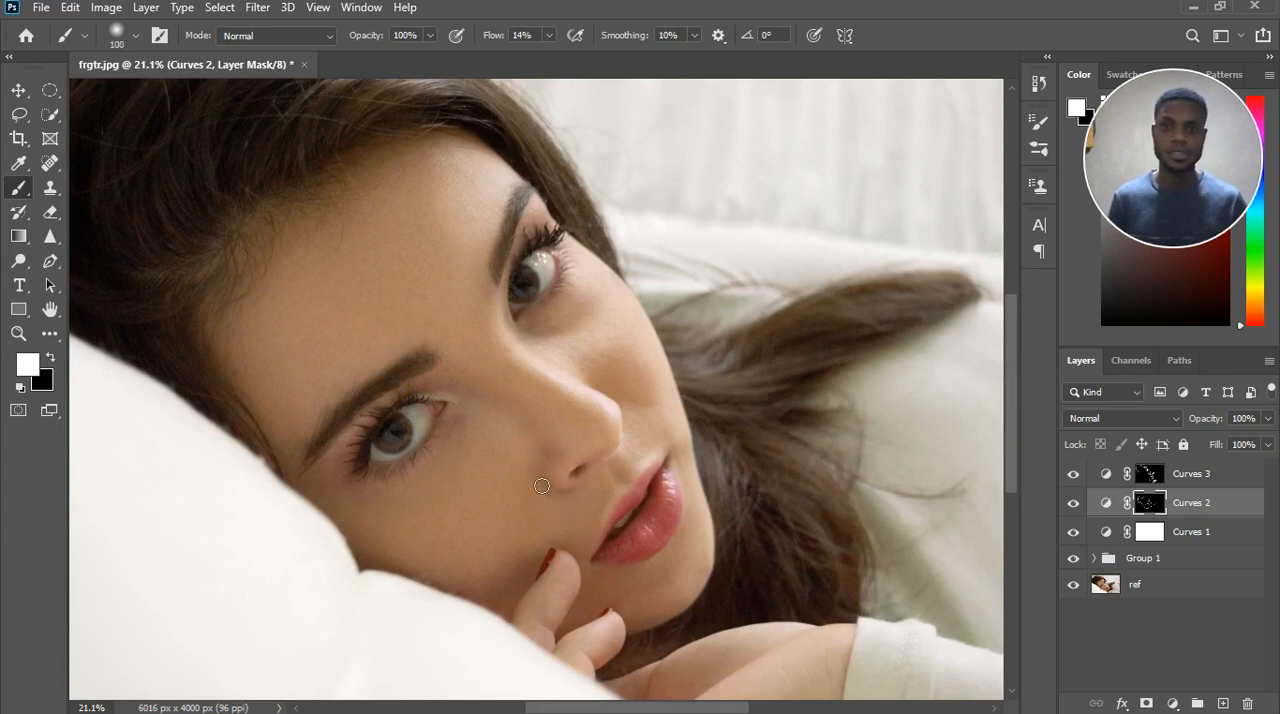
drag(443, 397, 490, 455)
Paint black with a 175 brush on the Curves 2 mask to soften the burn beside the nose.
key(x)
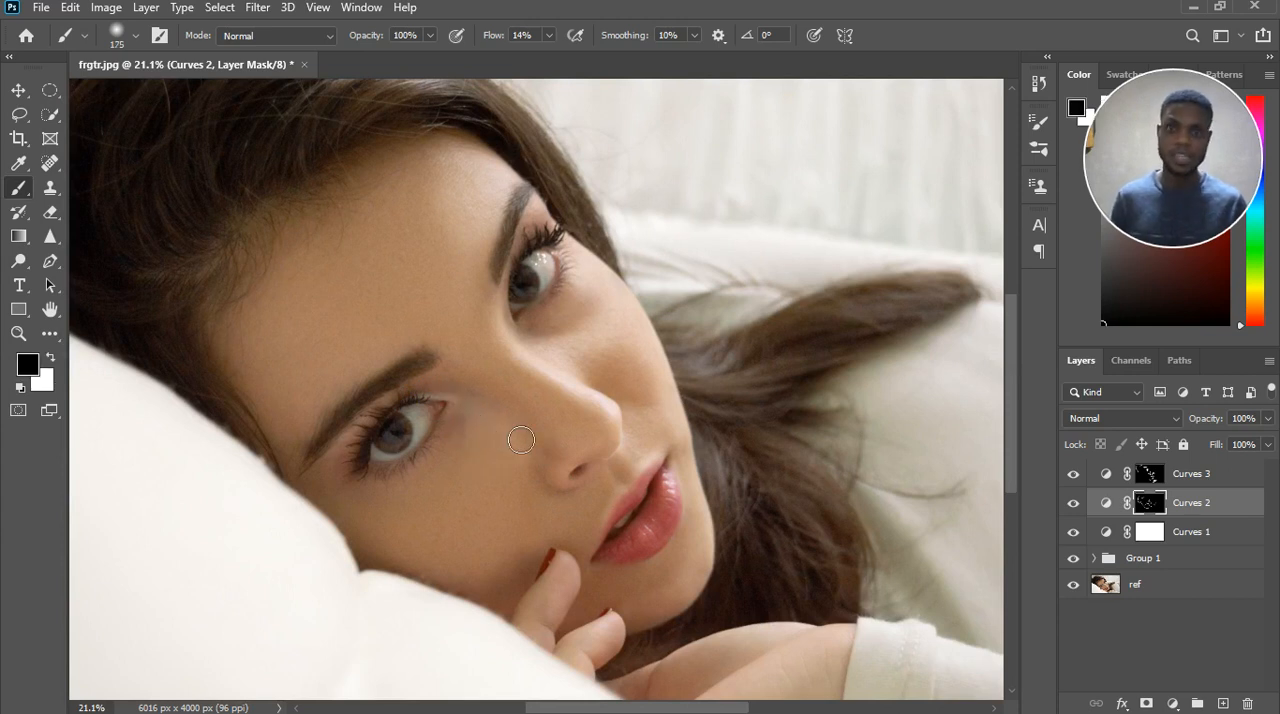
click(501, 397)
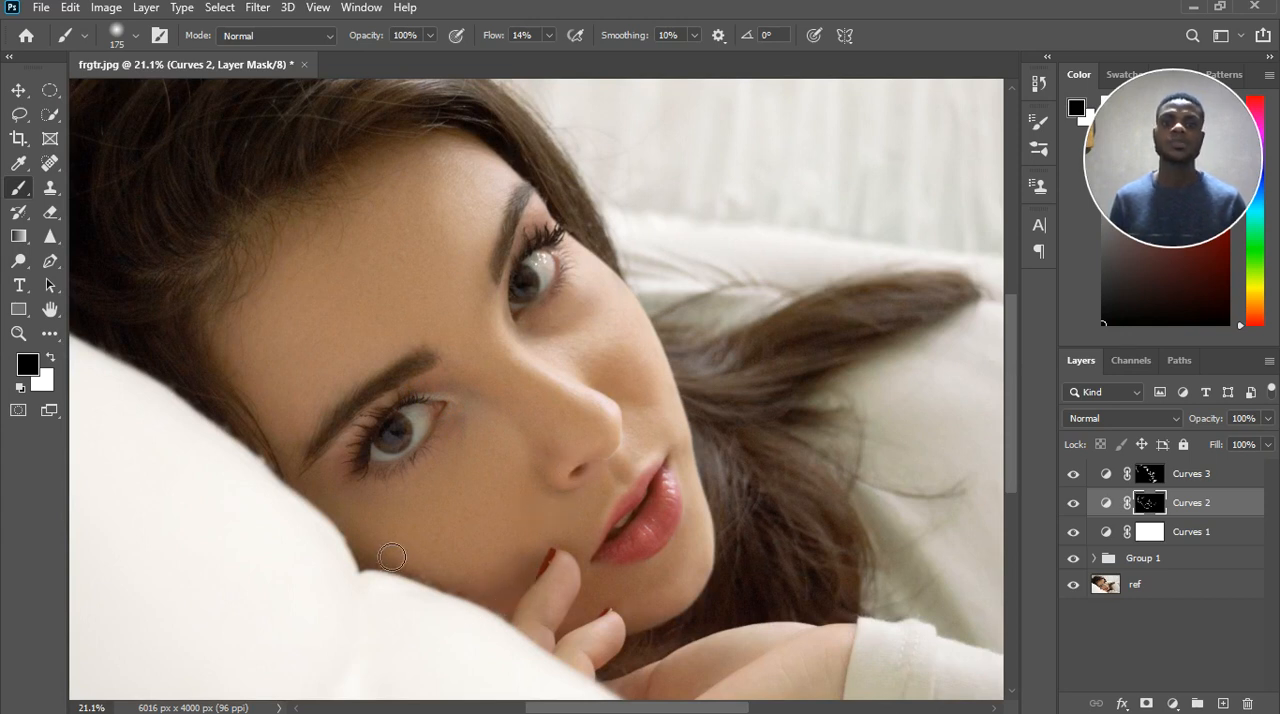
scroll(474, 497, down, 1)
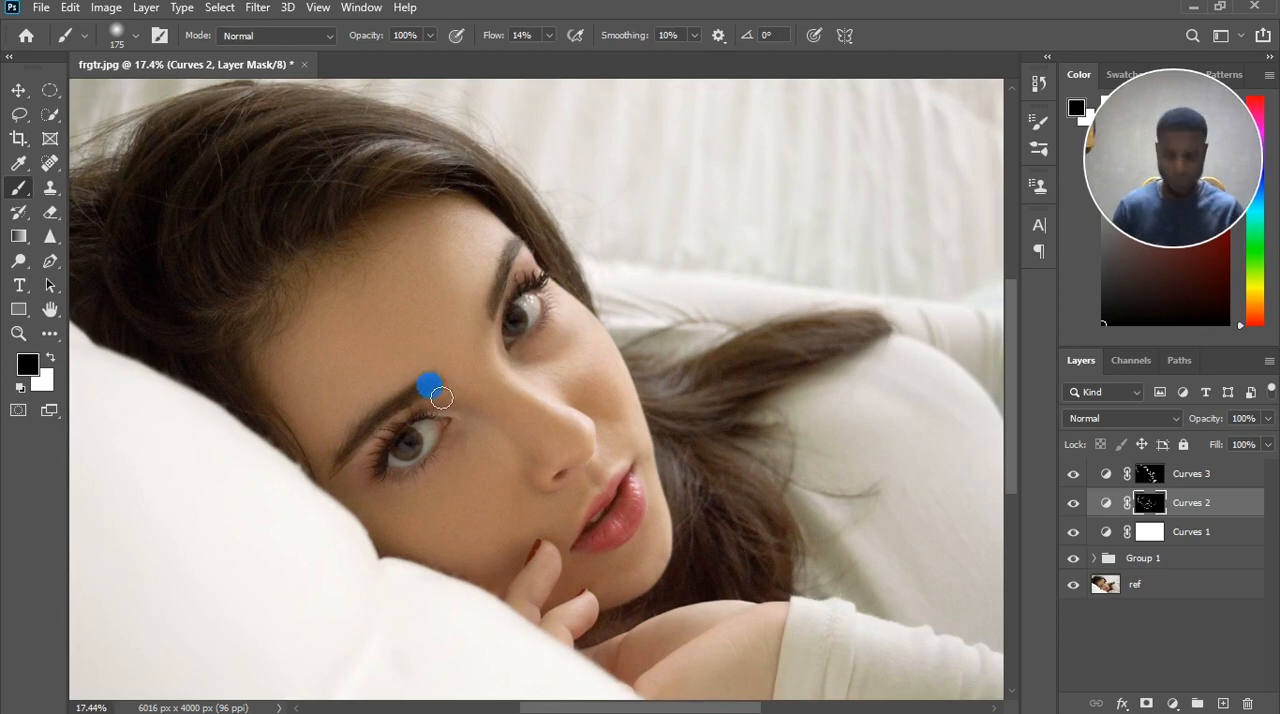
Return to the brush with white and burn around both eyebrows and along the hairline on the Curves 2 mask.
key(c)
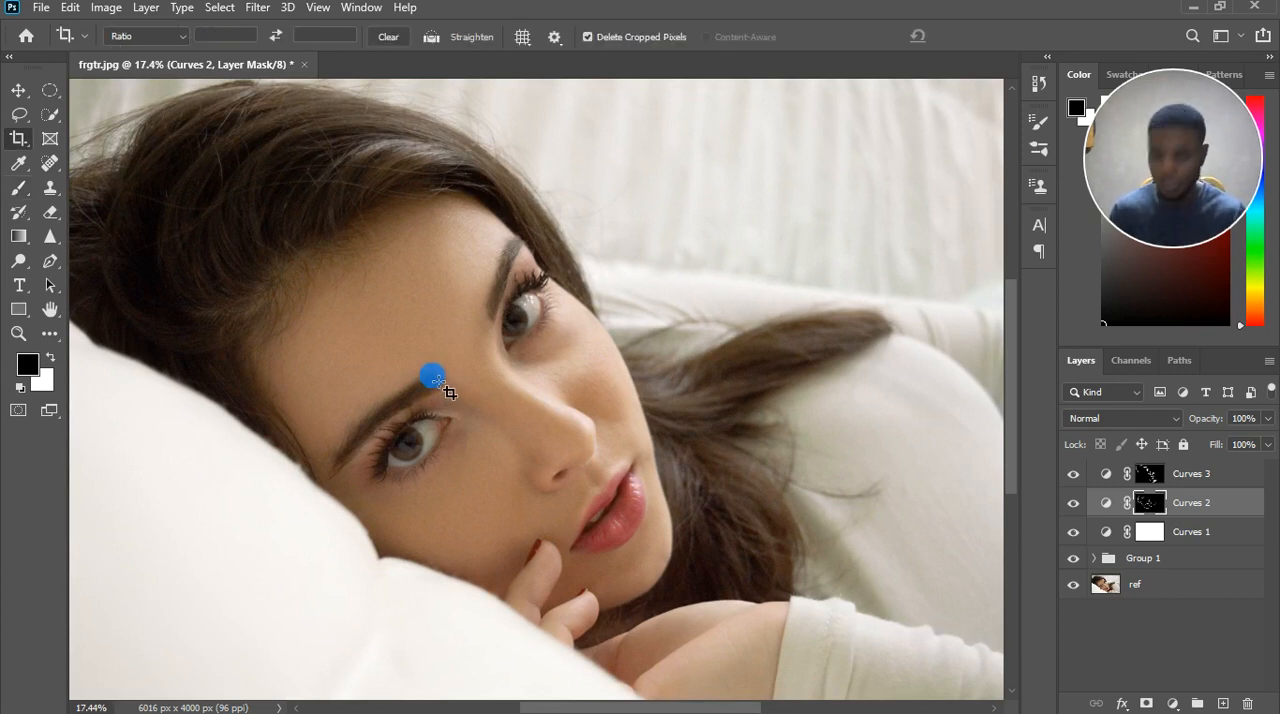
key(b)
key(x)
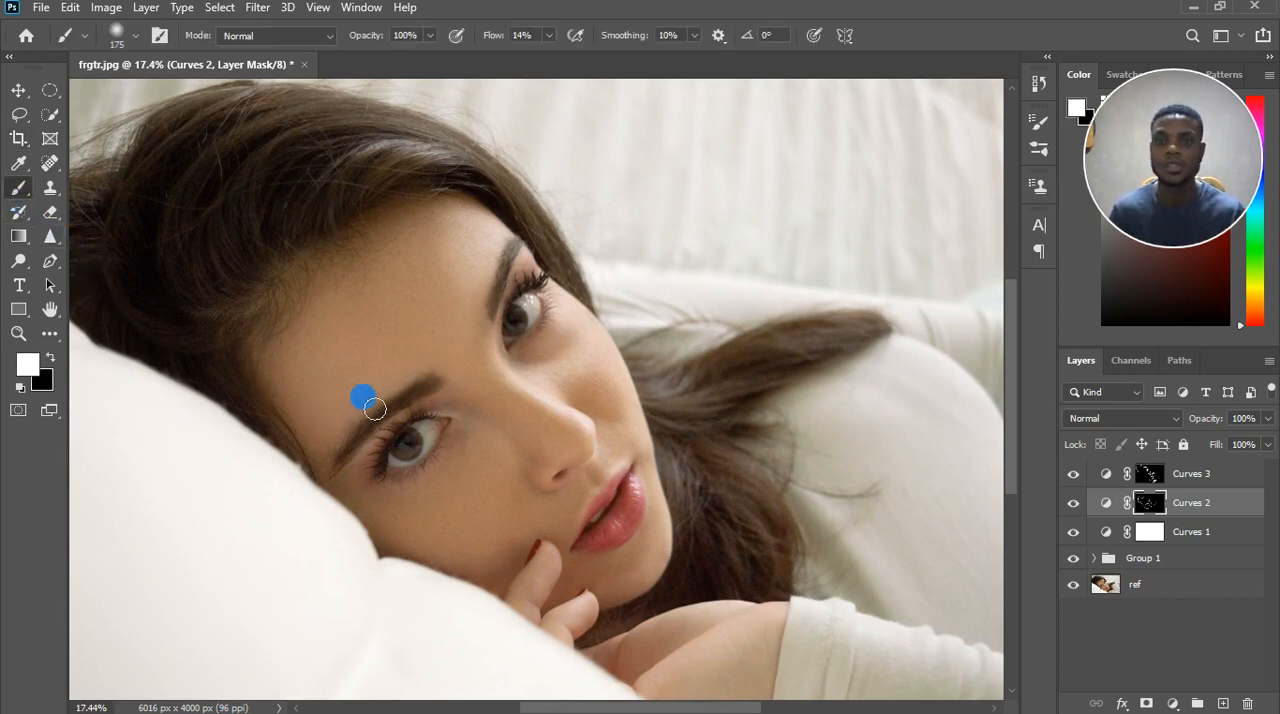
drag(437, 400, 410, 410)
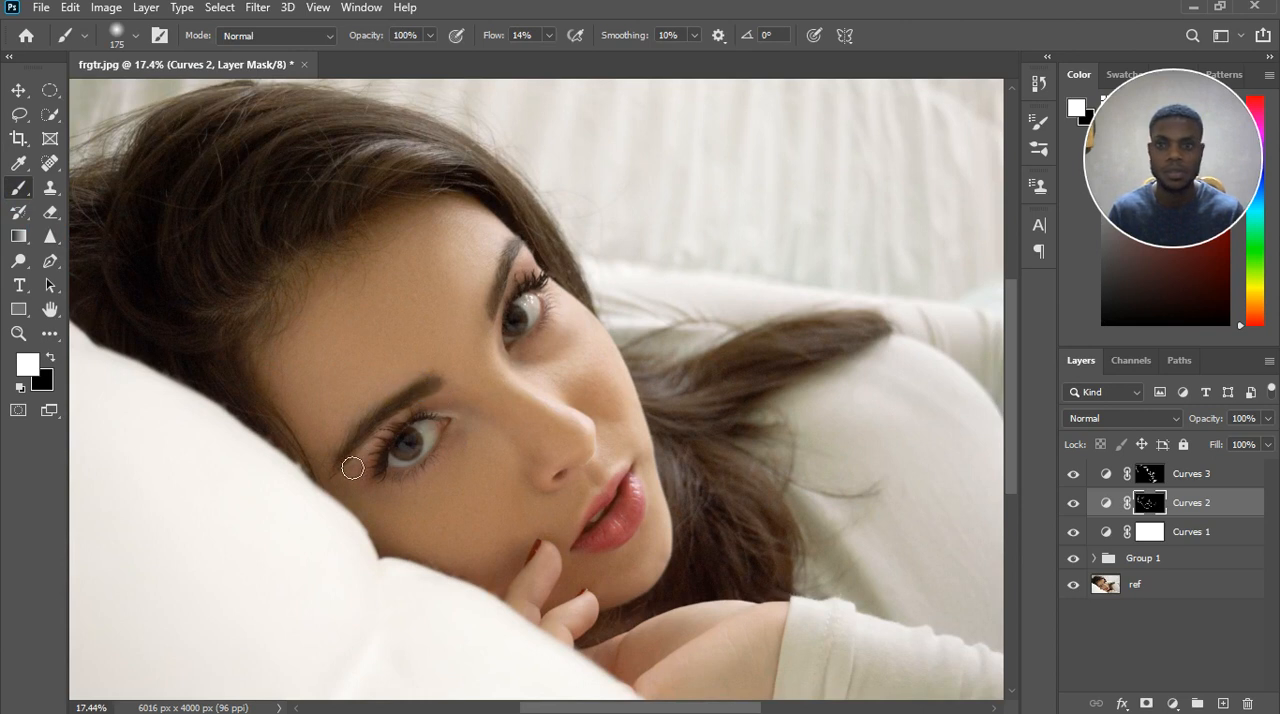
drag(513, 252, 525, 263)
click(501, 229)
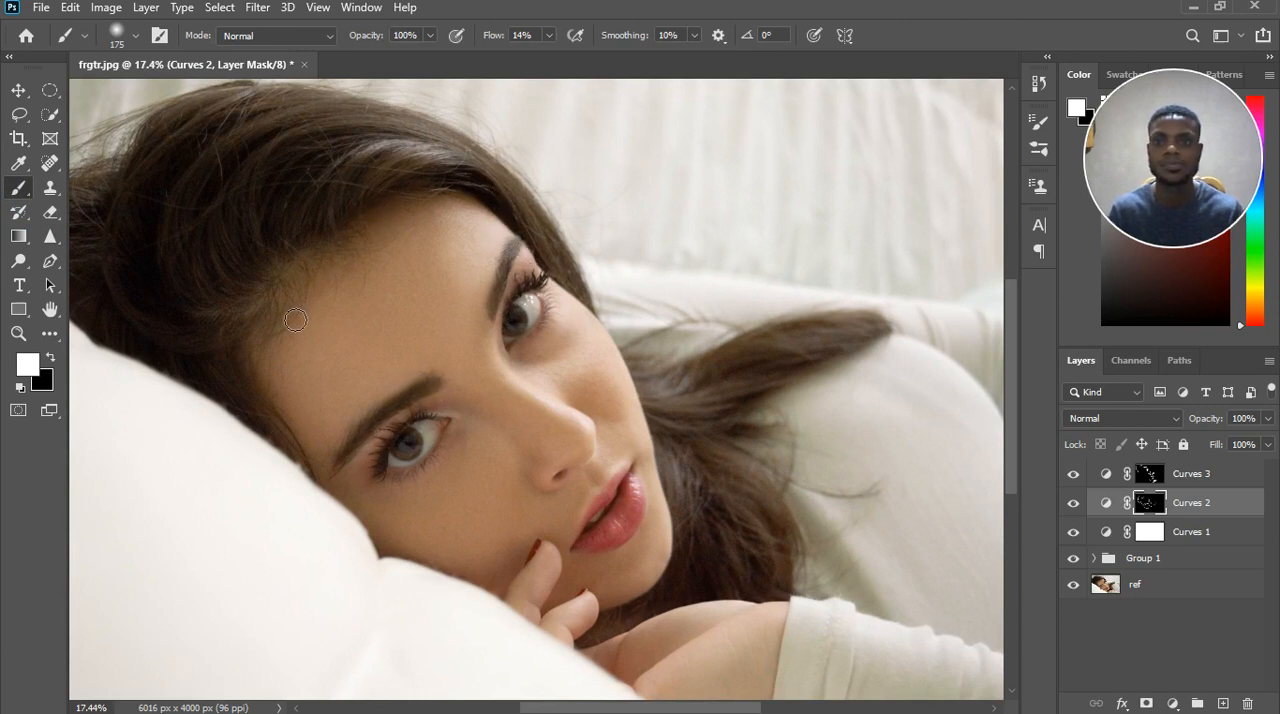
click(891, 648)
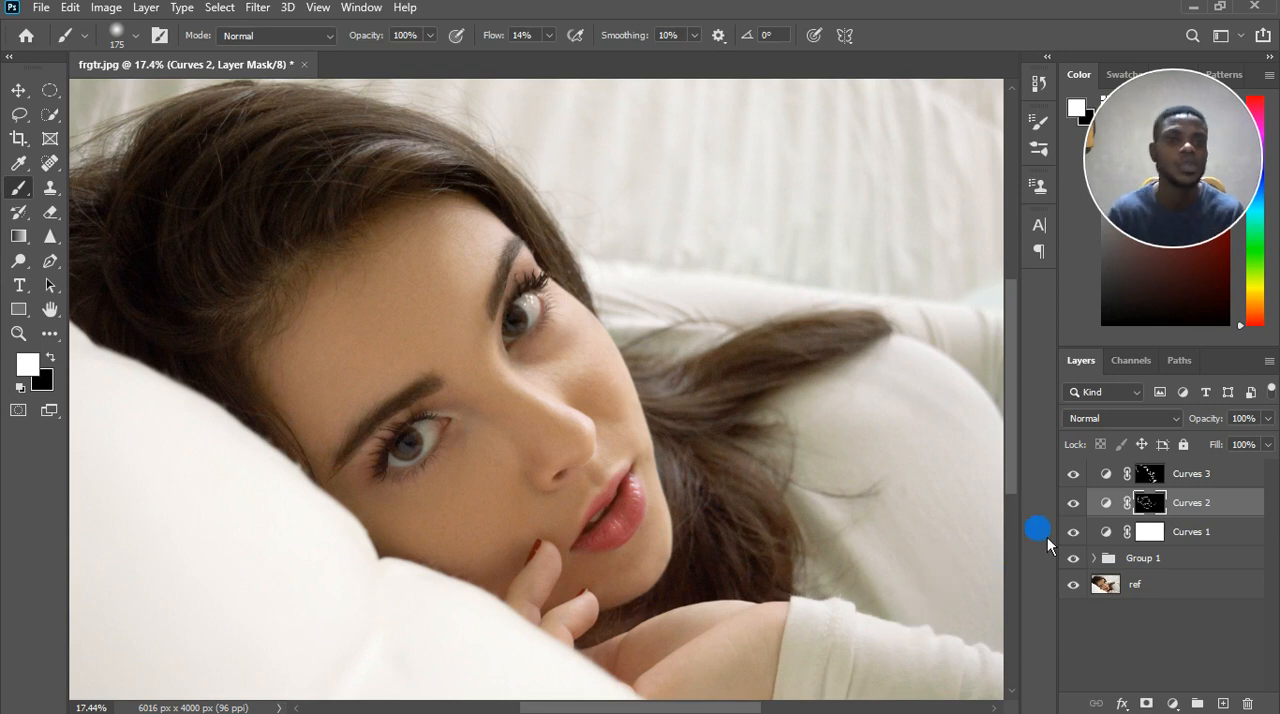
Compare the portrait with the Curves 2 burn layer hidden and shown.
click(1075, 505)
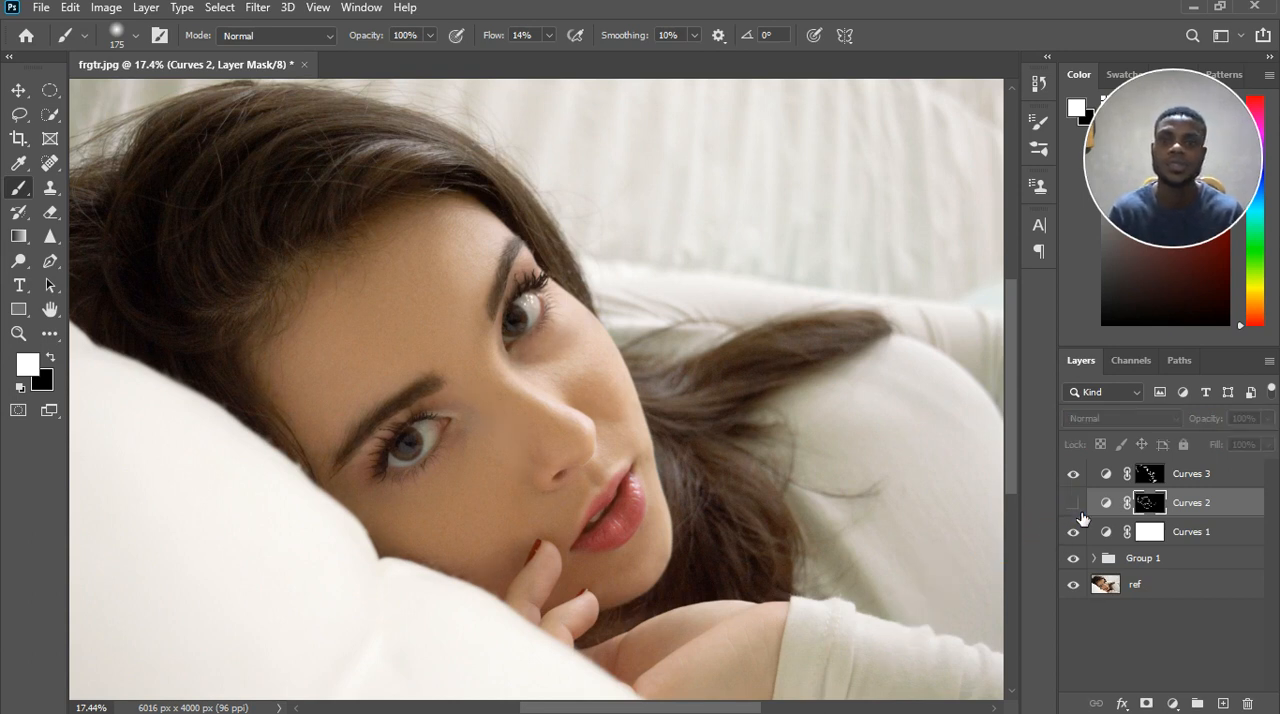
click(1075, 505)
click(1076, 510)
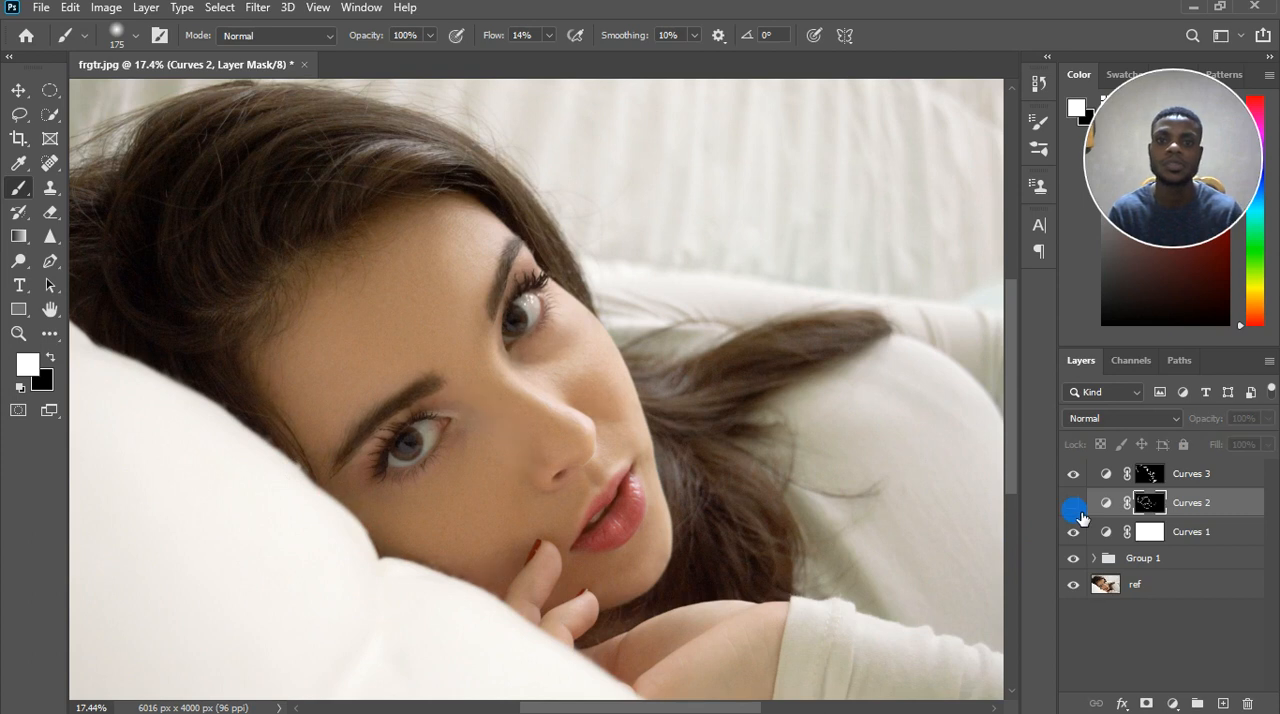
click(1076, 510)
Reduce the fill of the Curves 2 and Curves 3 layers to 54% each.
click(1266, 446)
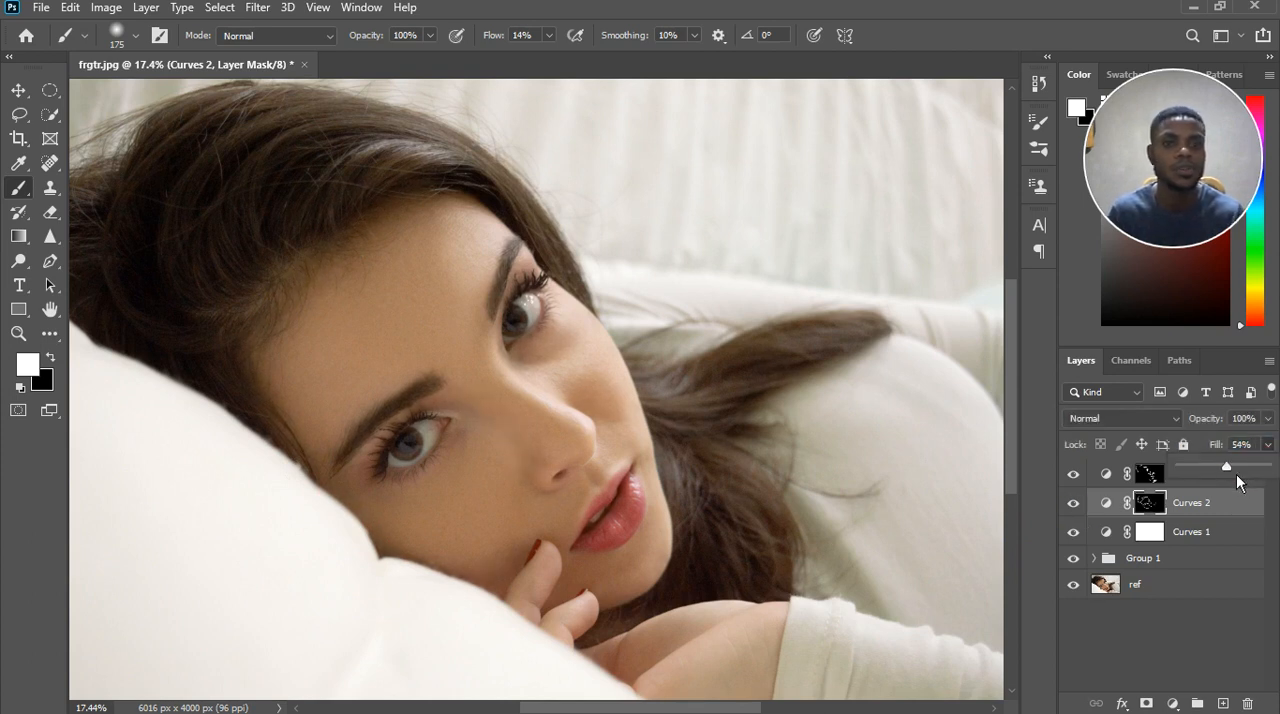
click(1242, 514)
click(1192, 484)
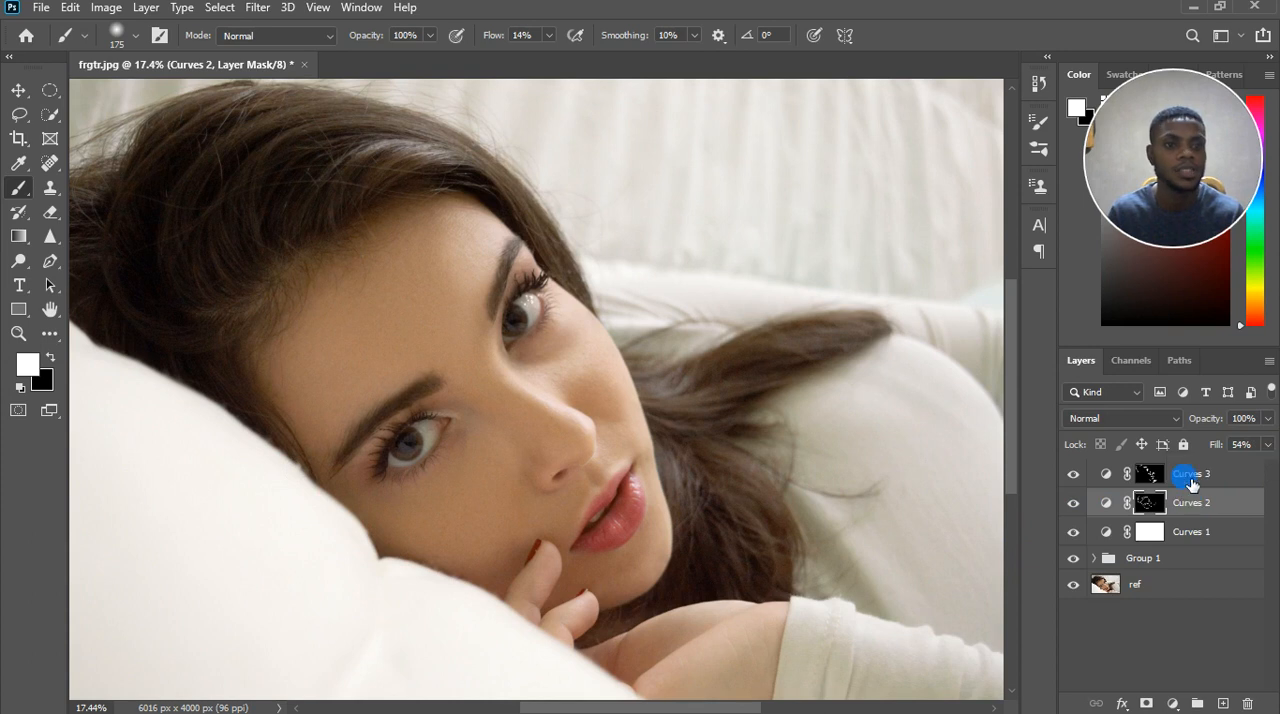
click(1268, 446)
drag(1266, 469, 1236, 473)
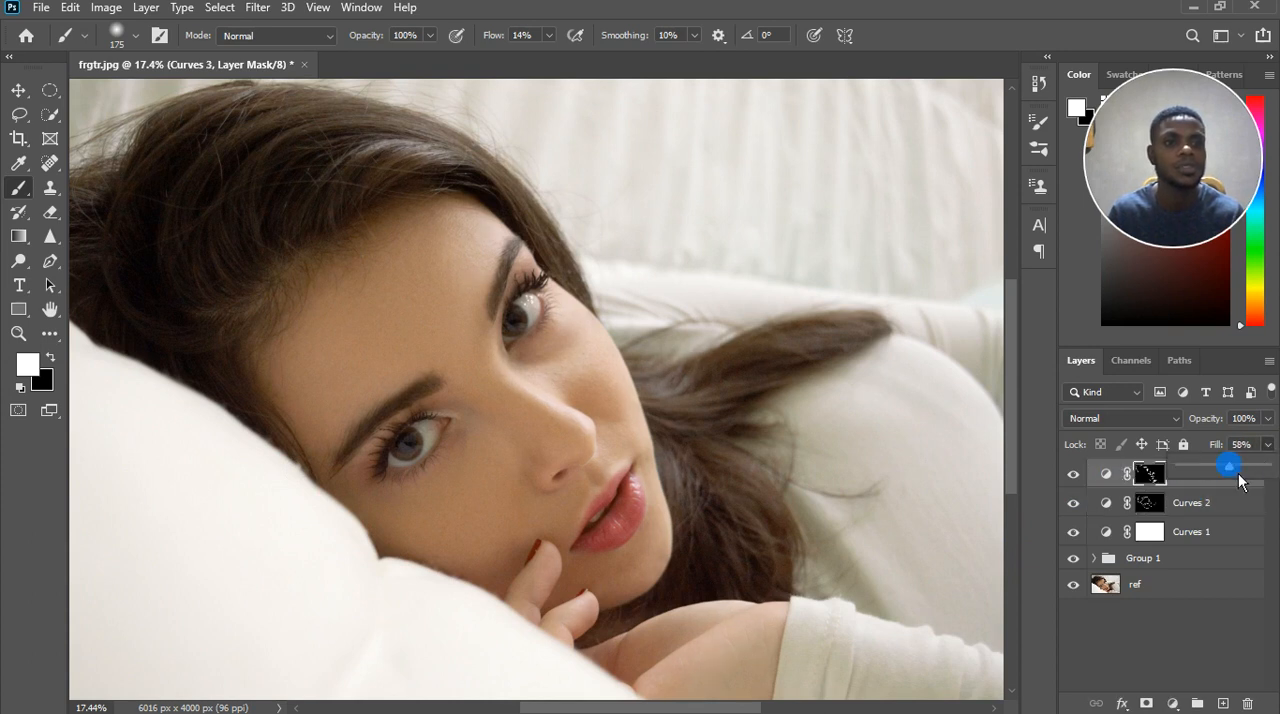
click(1190, 593)
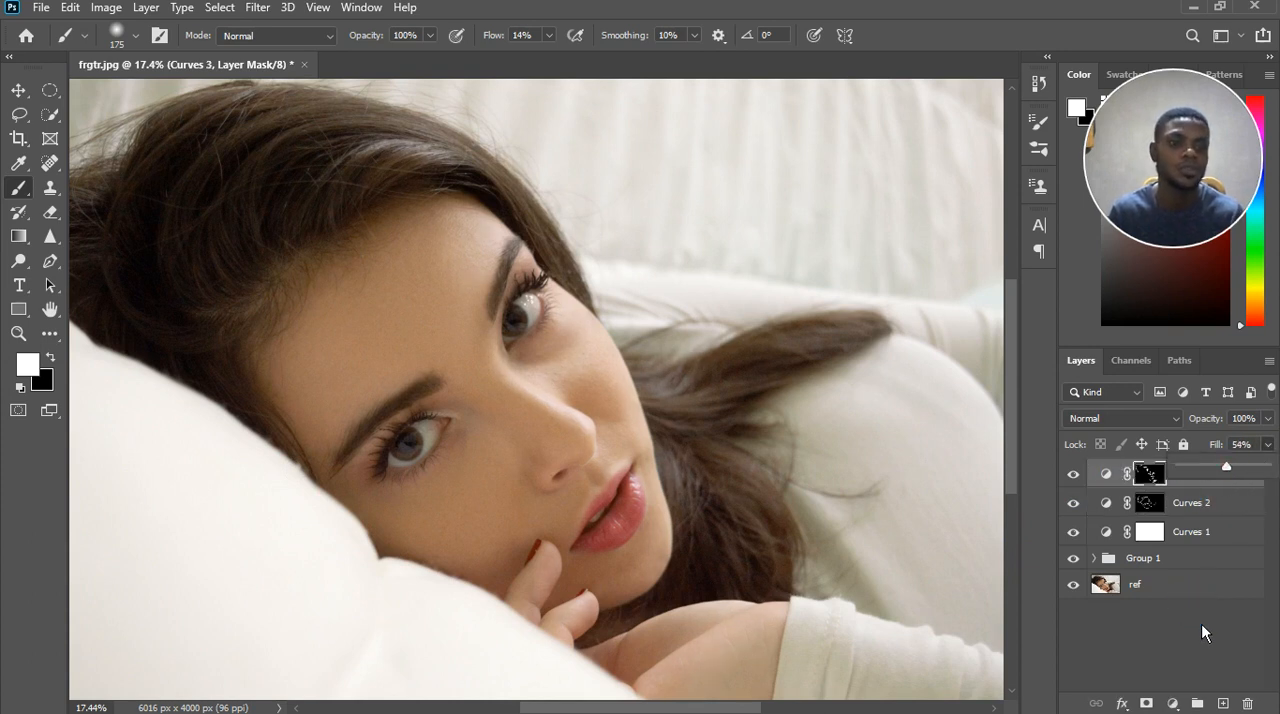
Select Curves 2 and Curves 3 together and put them in a new layer group.
click(1205, 500)
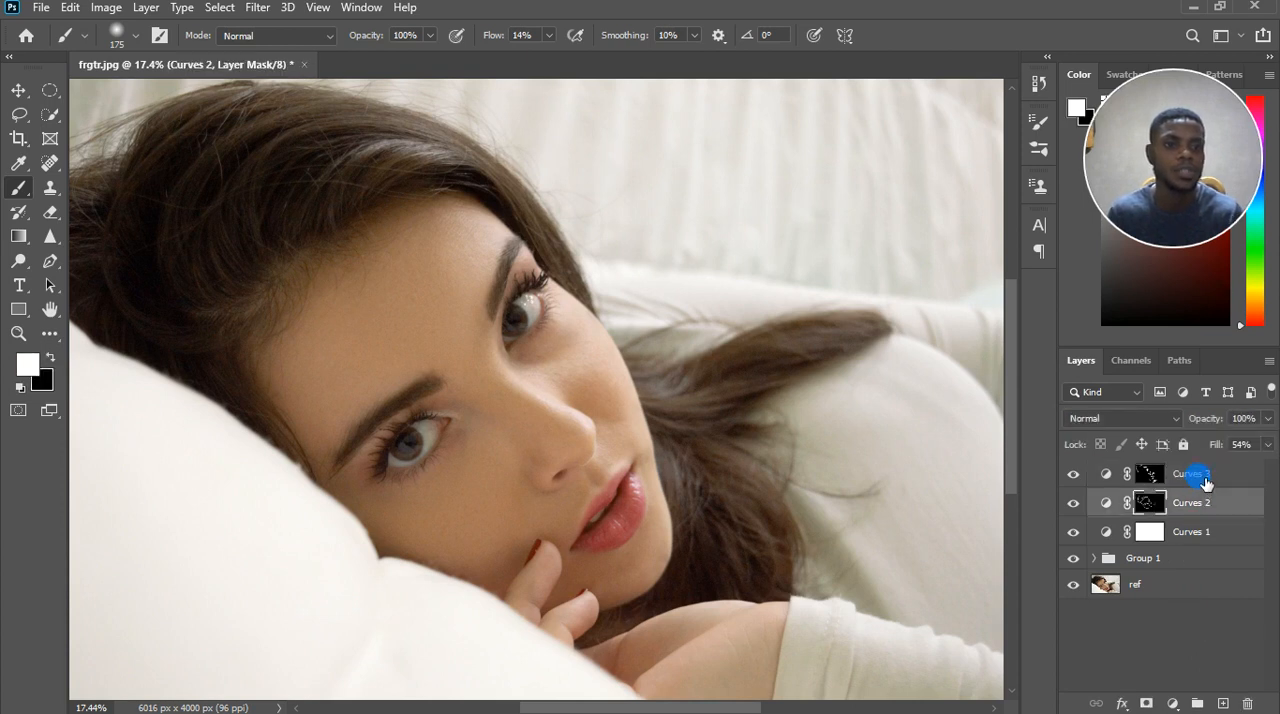
shift+click(1203, 478)
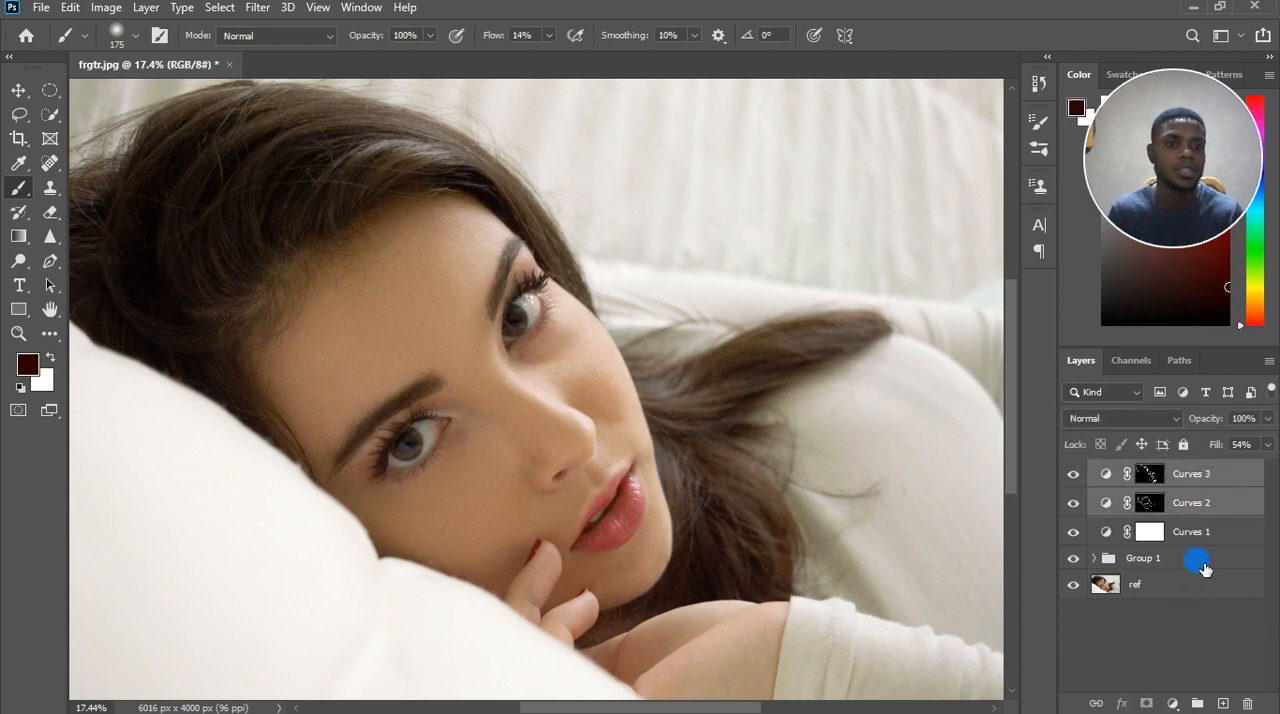
click(1203, 702)
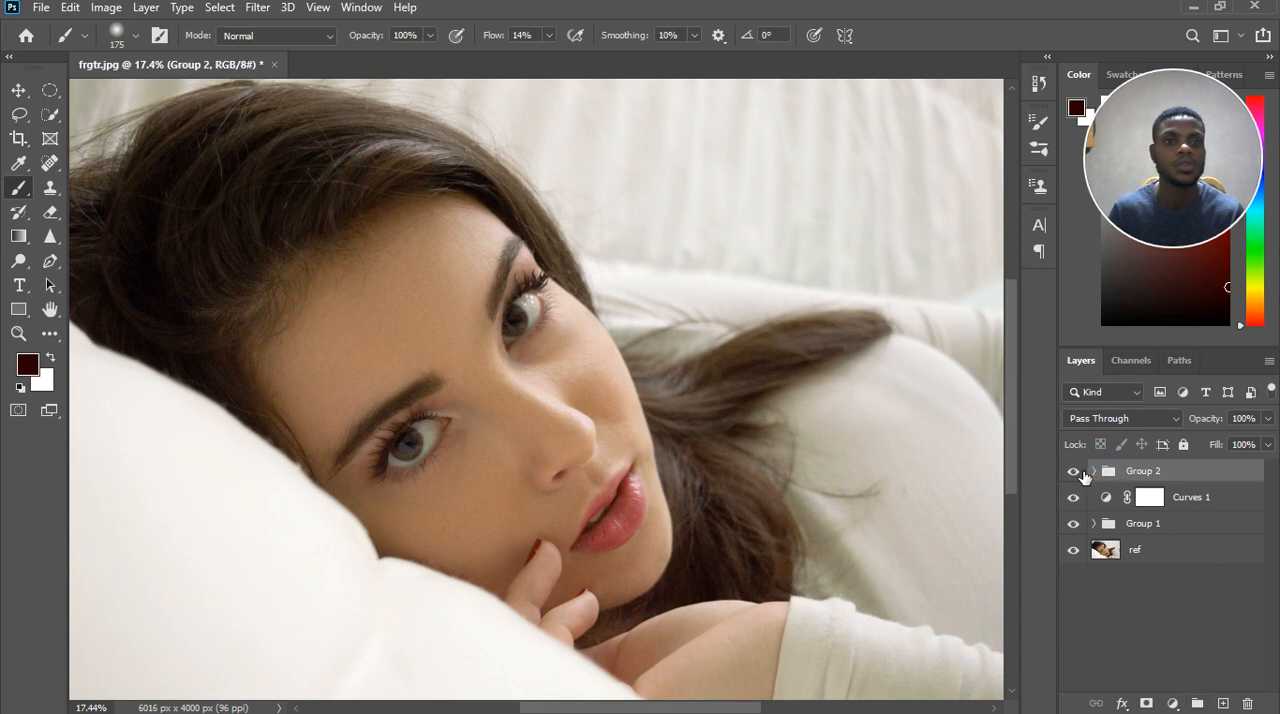
Compare the whole portrait with Group 2 and the Curves 1 adjustment each hidden and shown.
click(1075, 470)
click(1074, 470)
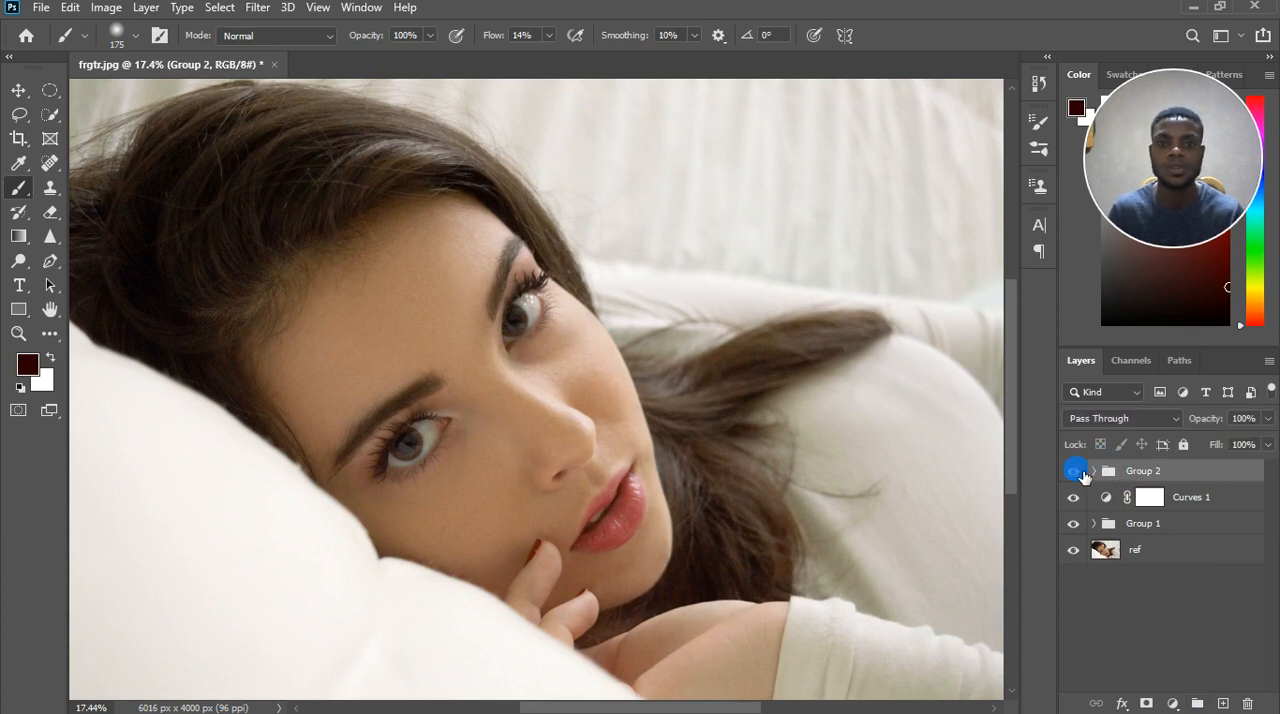
scroll(661, 438, down, 4)
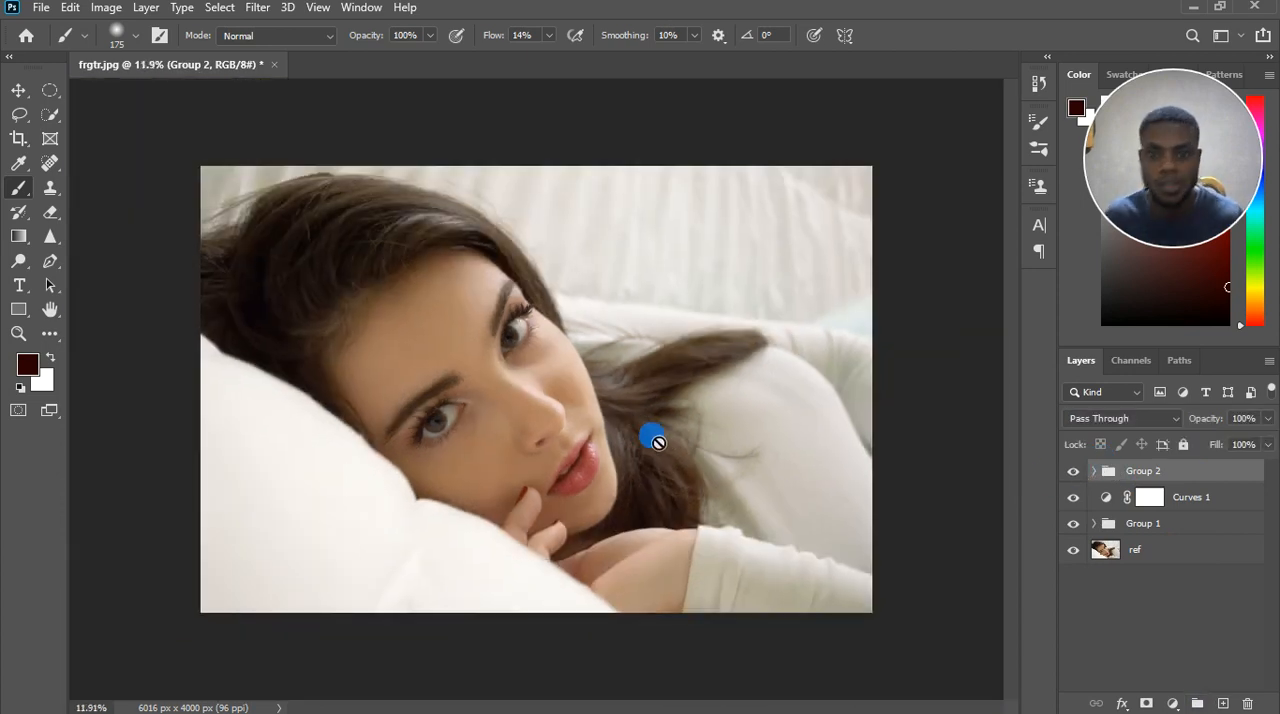
scroll(577, 452, down, 1)
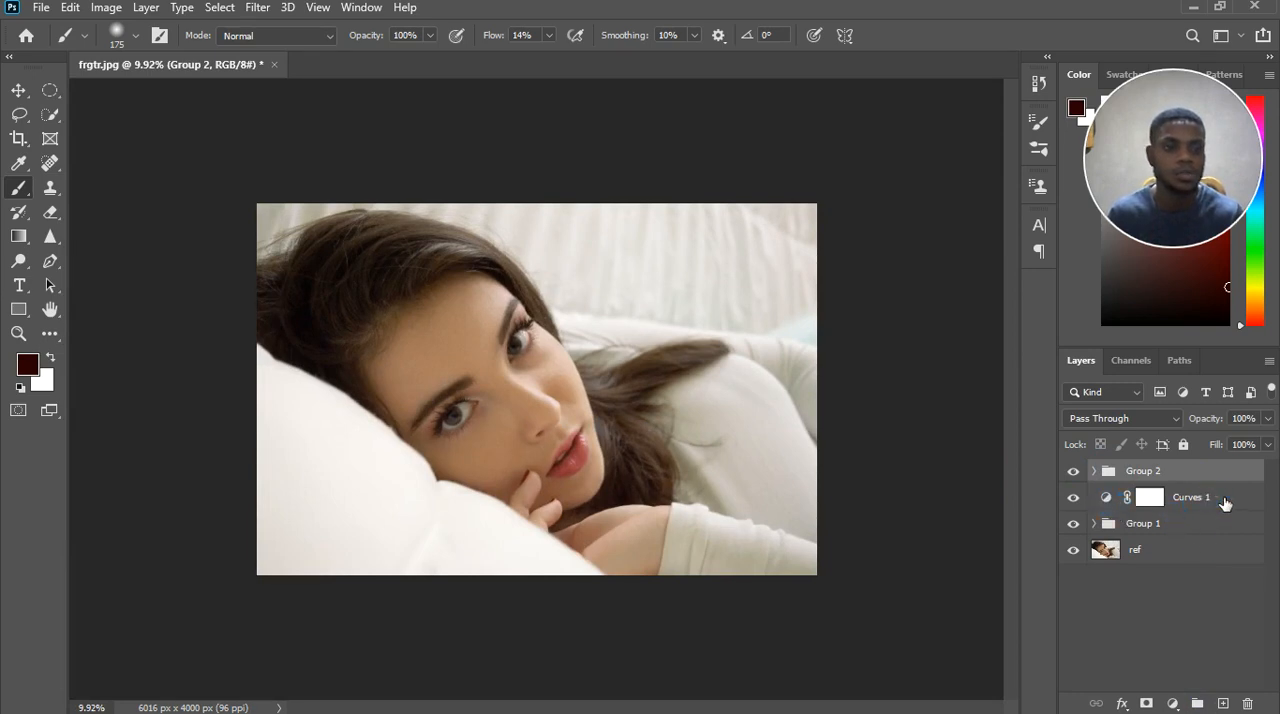
click(1100, 502)
click(1074, 497)
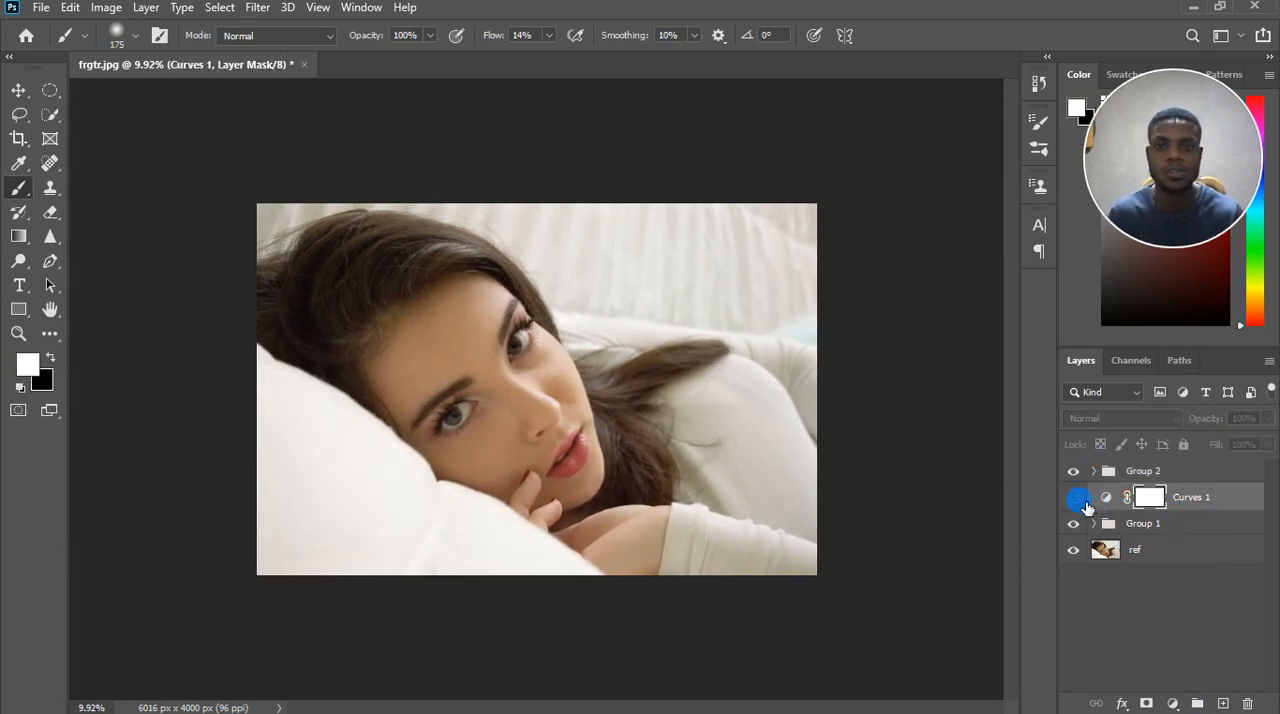
click(1074, 497)
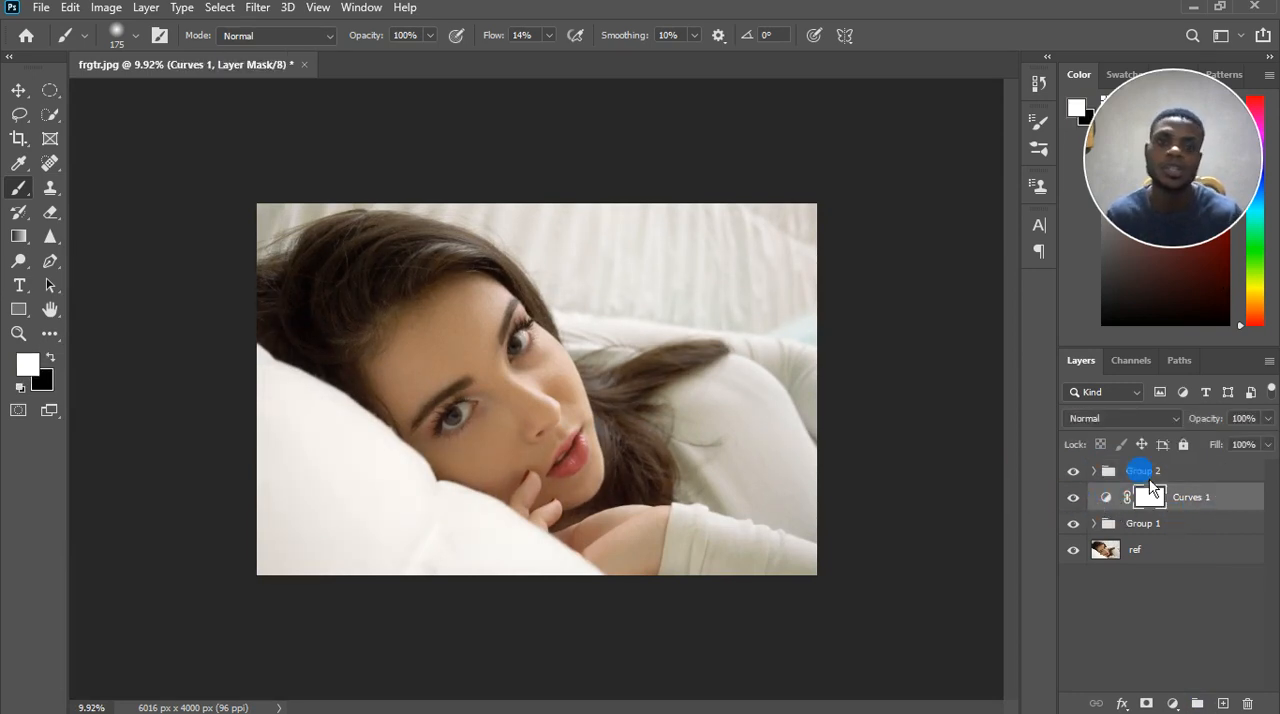
Add a Color Balance adjustment layer above Group 2.
click(1125, 472)
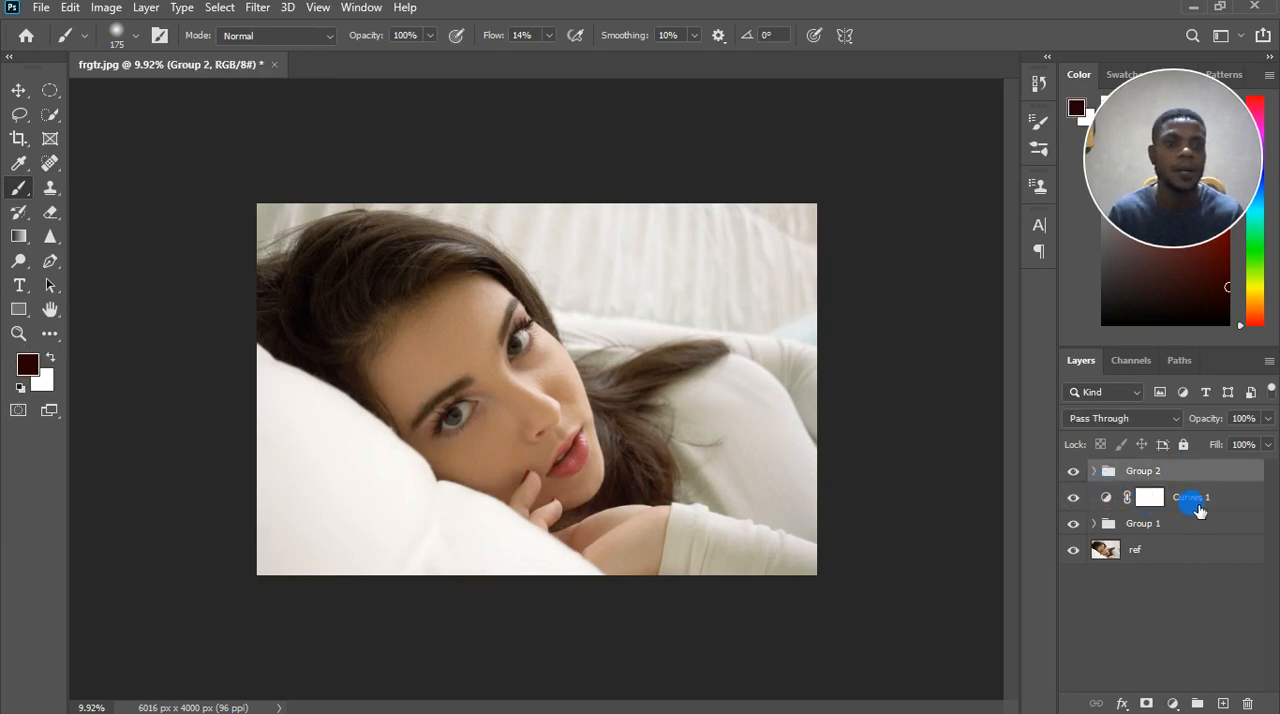
click(1173, 703)
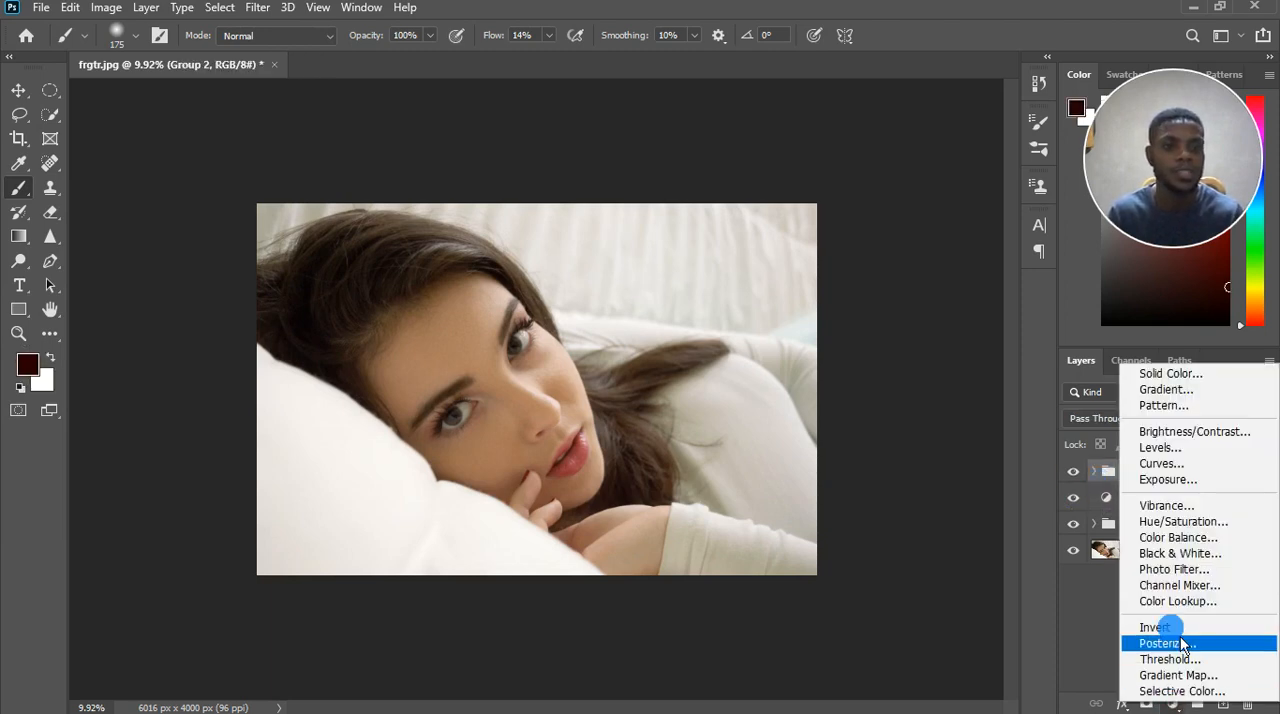
click(1180, 538)
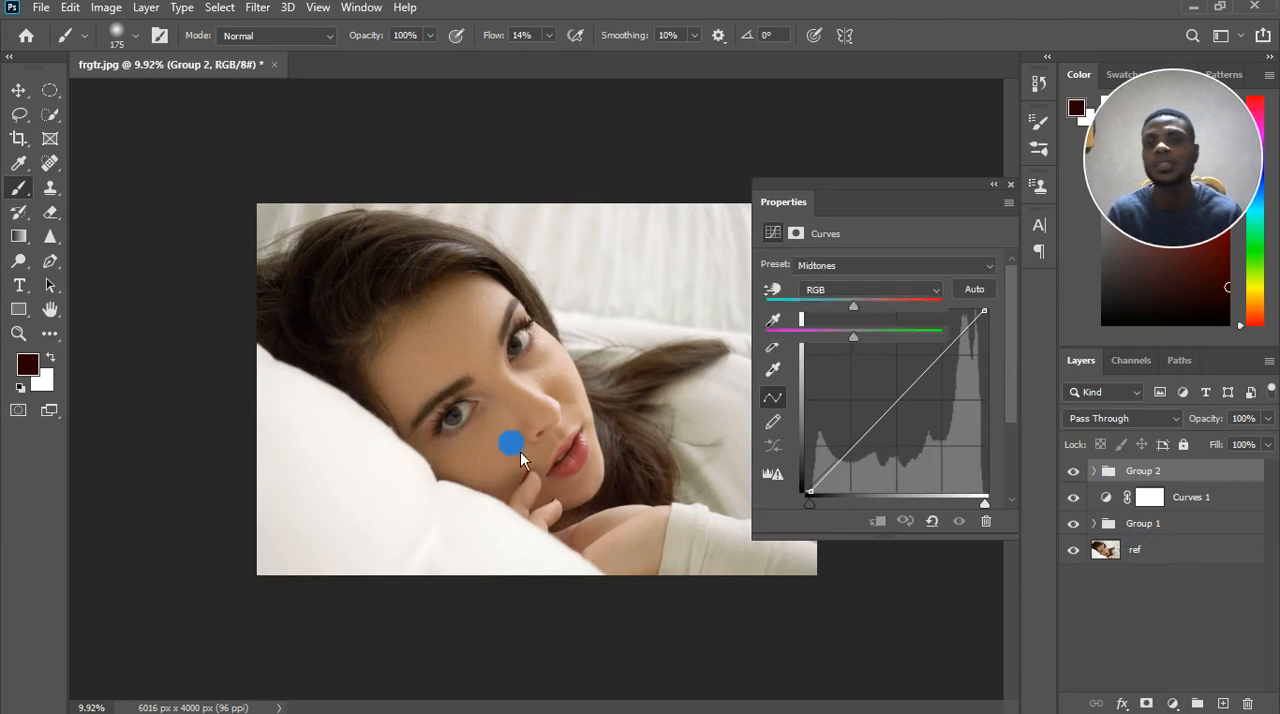
scroll(552, 346, up, 4)
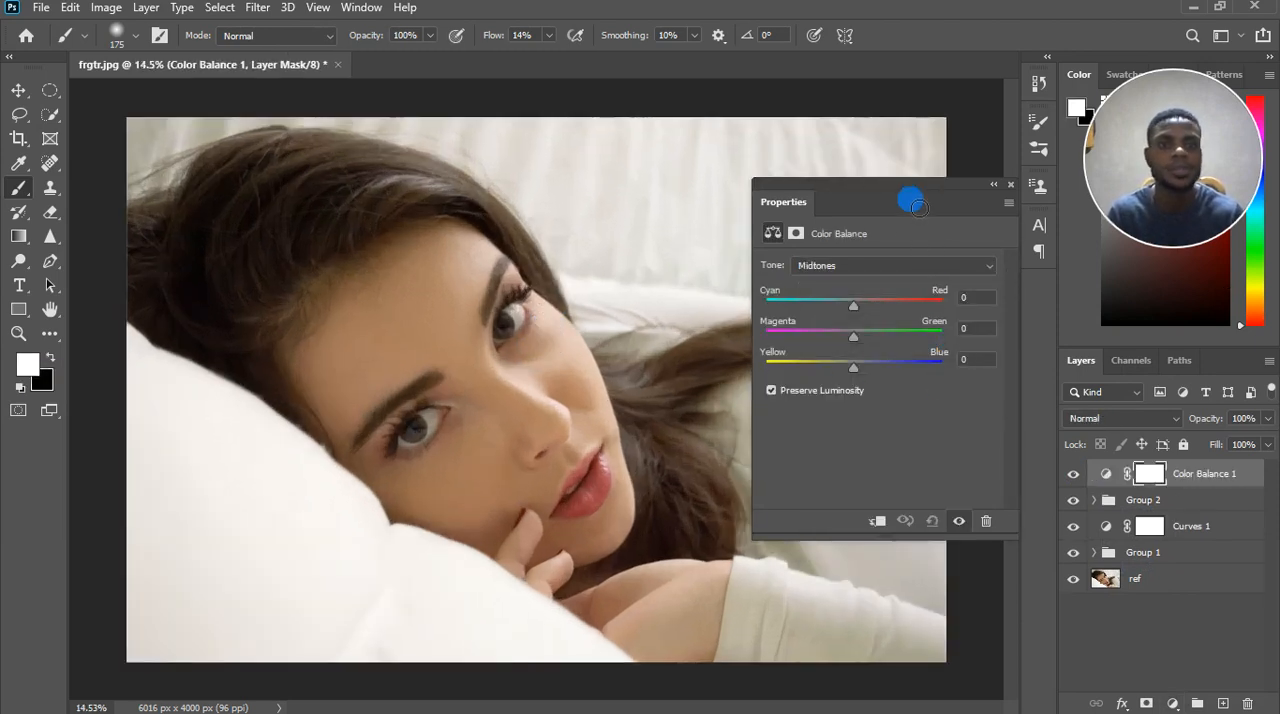
Set the Color Balance midtones to -5 for Magenta–Green and +4 for Cyan–Red.
drag(909, 192, 942, 191)
click(882, 305)
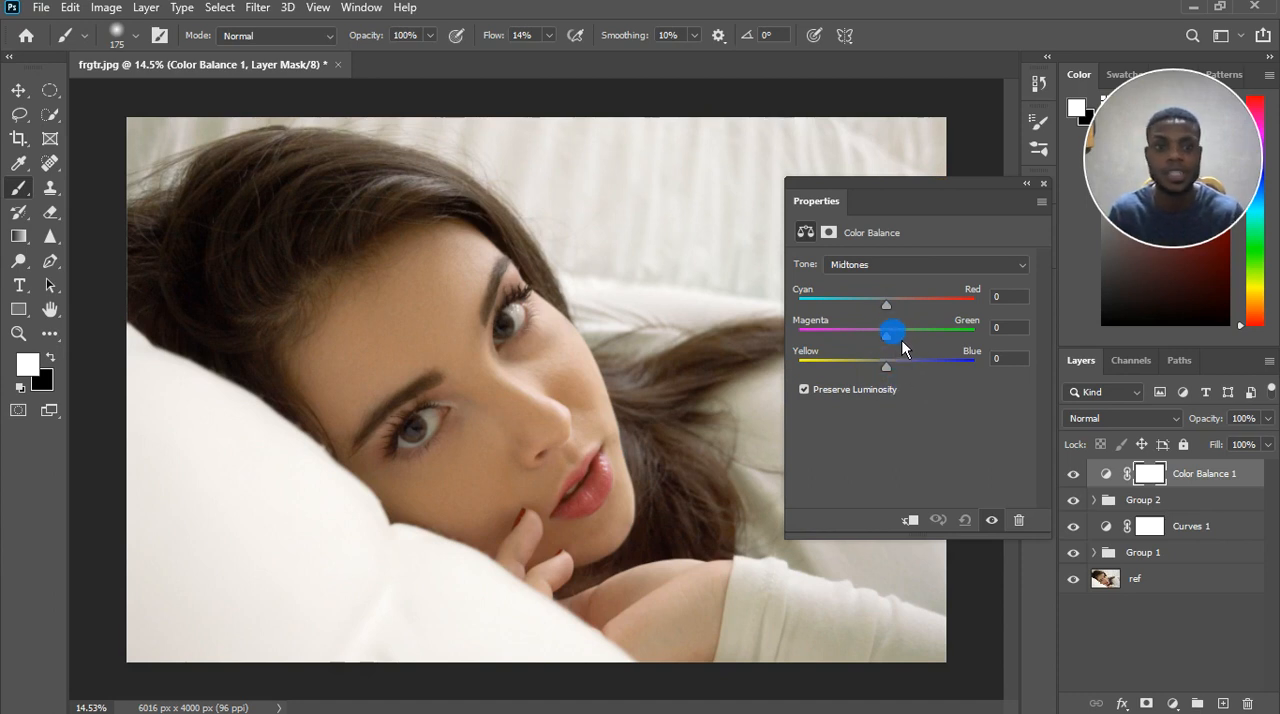
drag(891, 334, 889, 354)
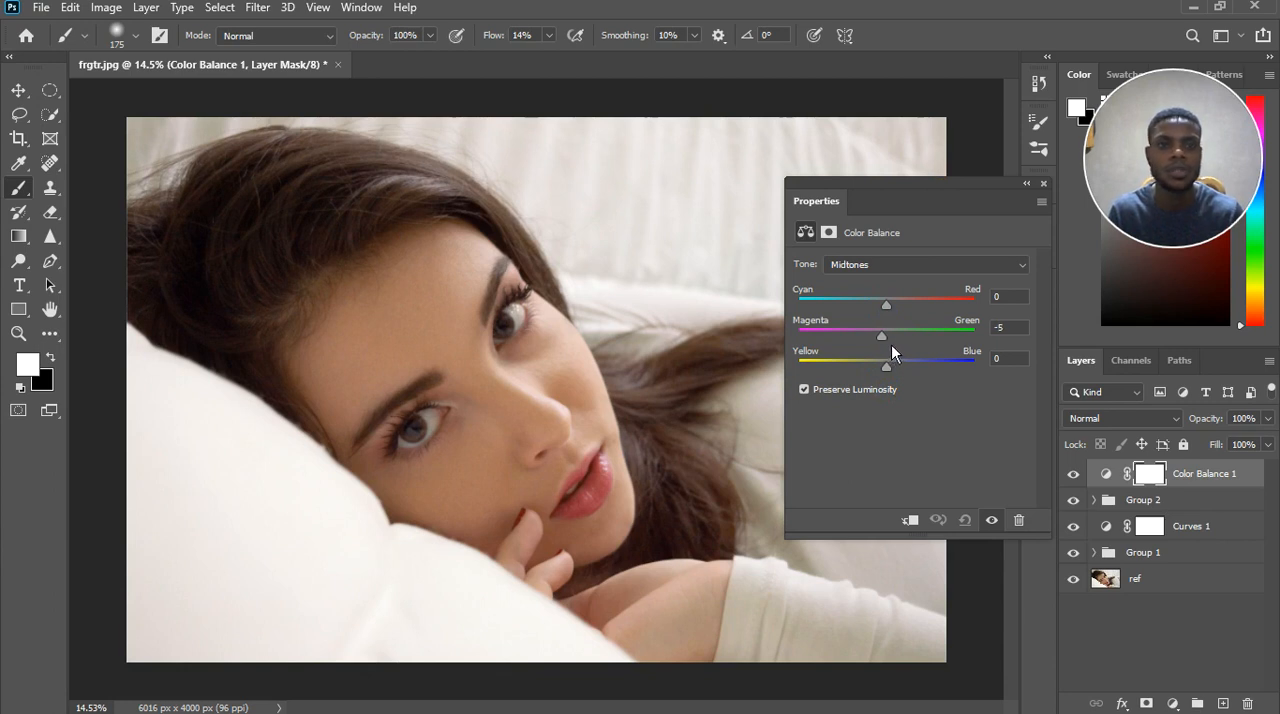
click(891, 344)
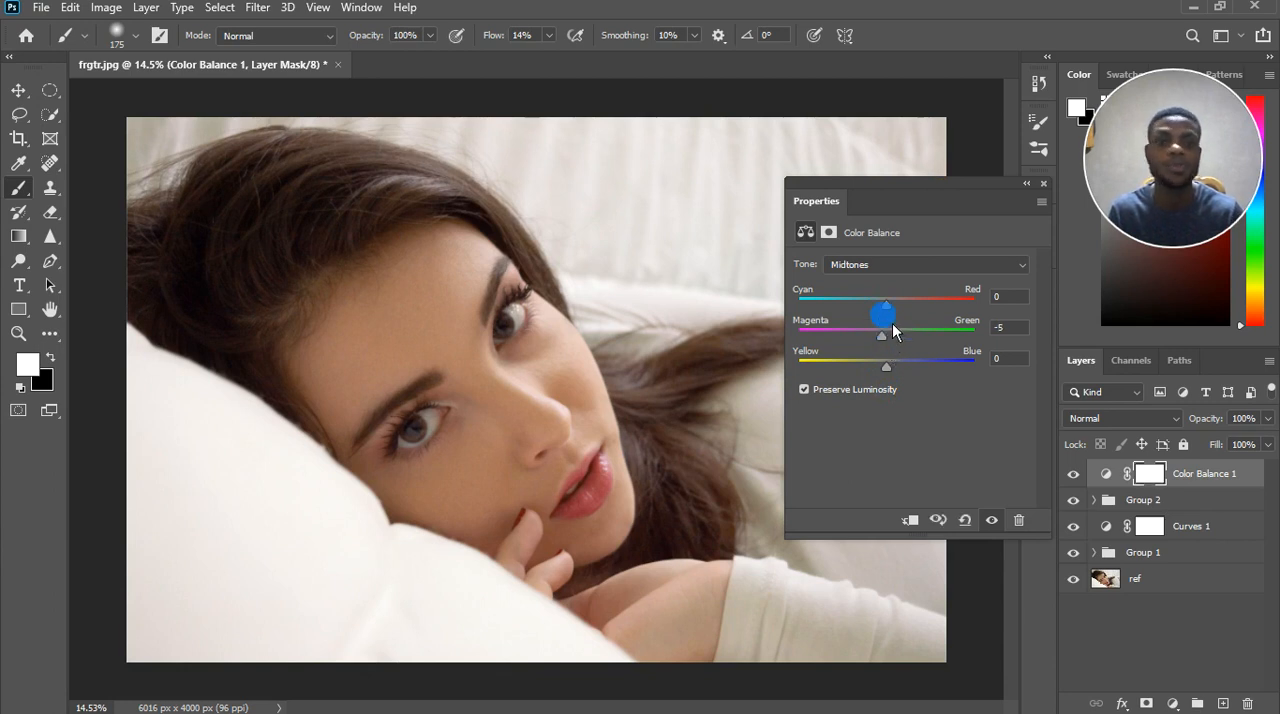
drag(896, 314, 899, 314)
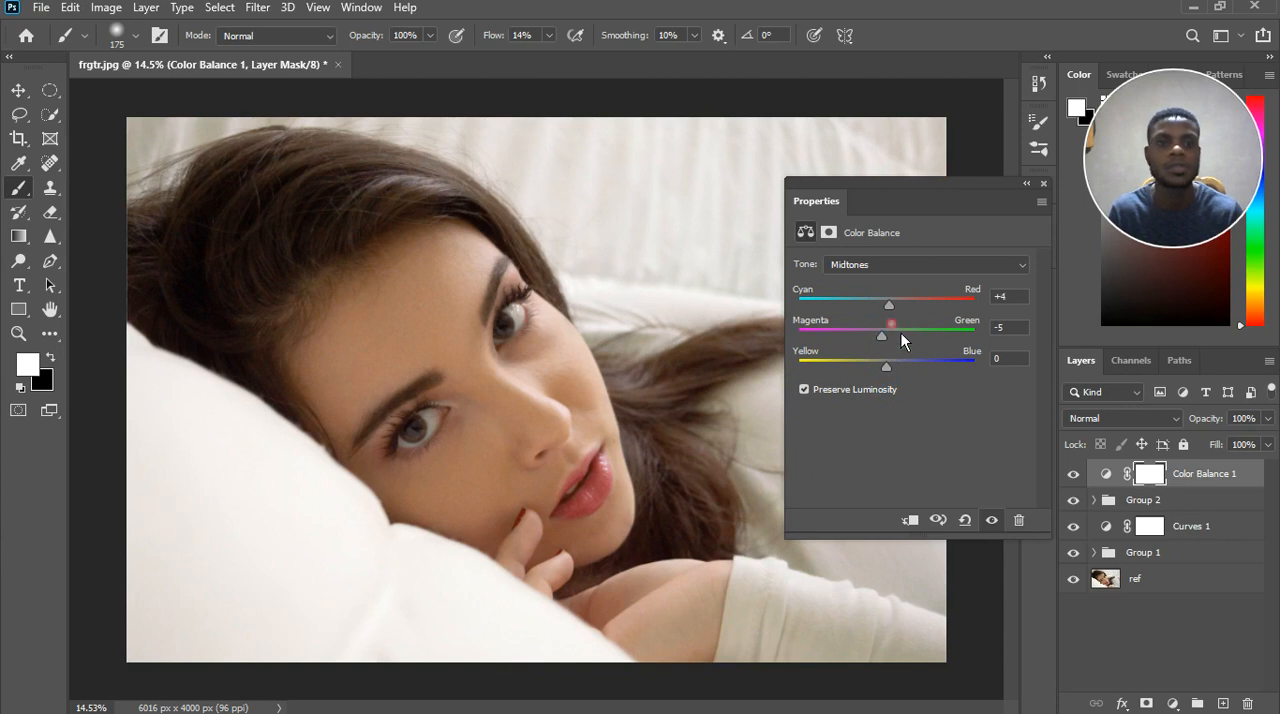
Try a midtones Yellow–Blue balance of +17 and compare the image with and without the Color Balance adjustment.
click(893, 366)
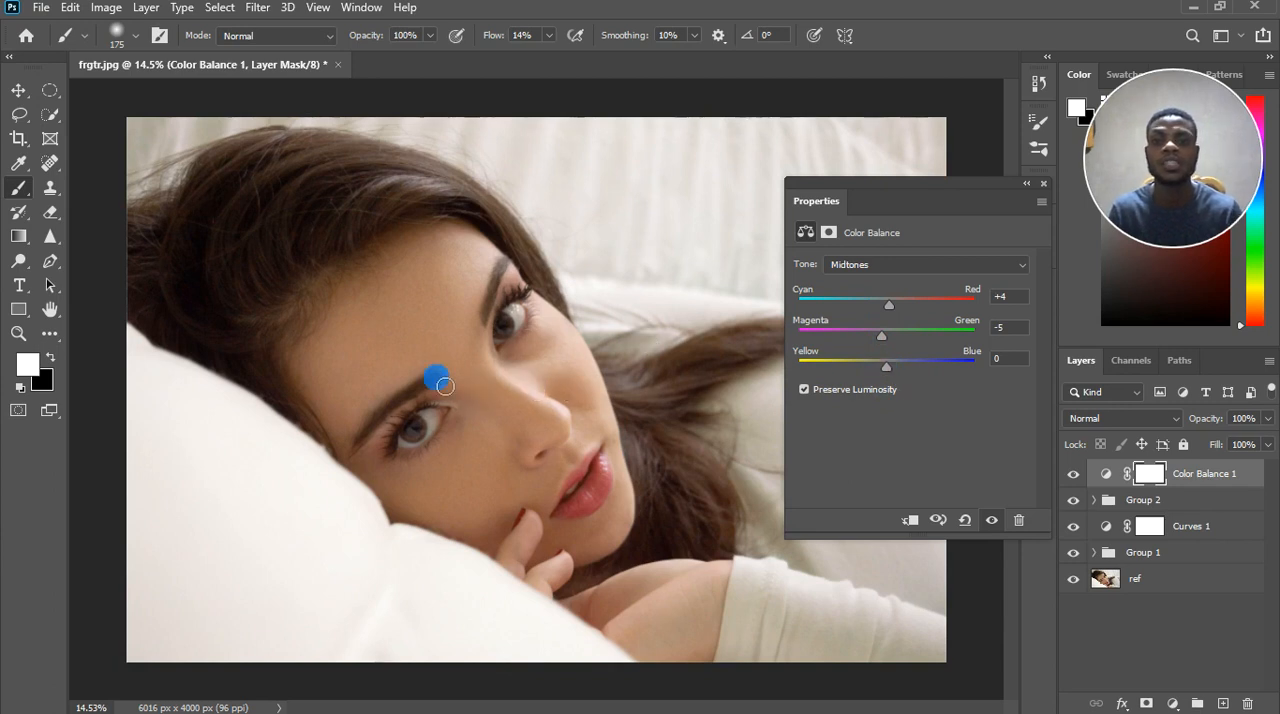
scroll(409, 398, down, 3)
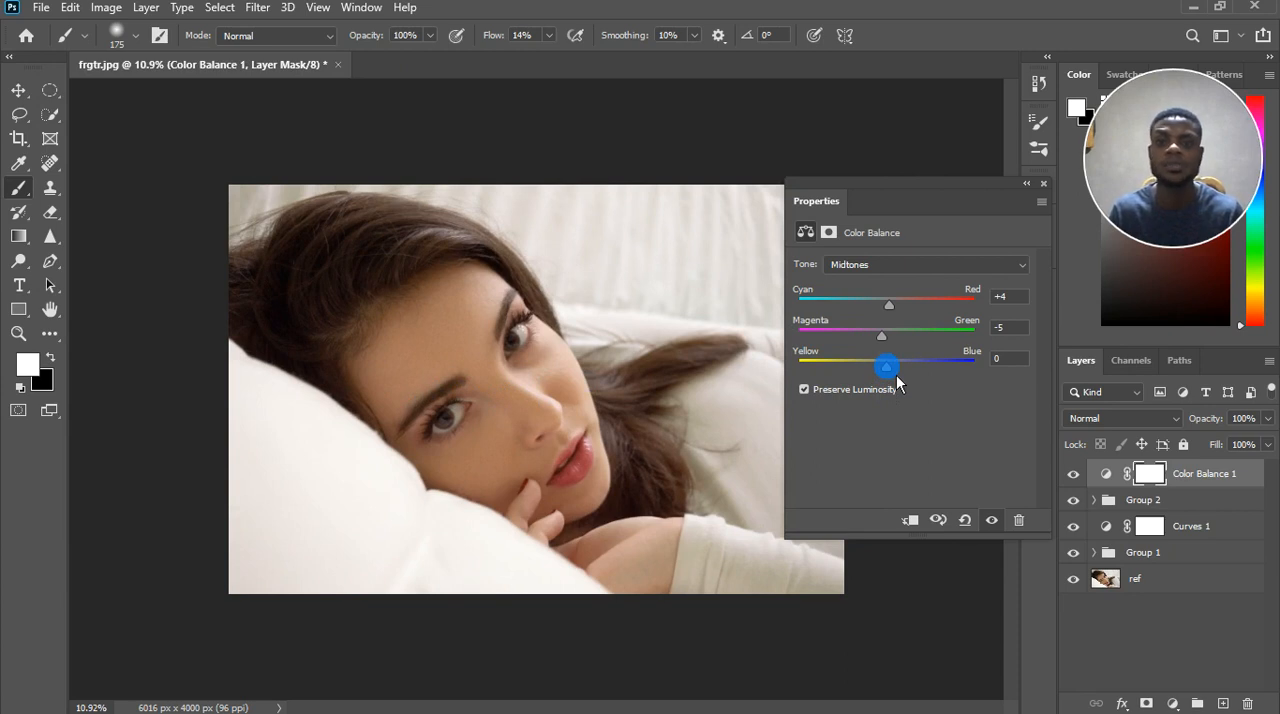
mouse_move(896, 375)
mouse_down()
mouse_move(878, 373)
mouse_move(910, 378)
mouse_up()
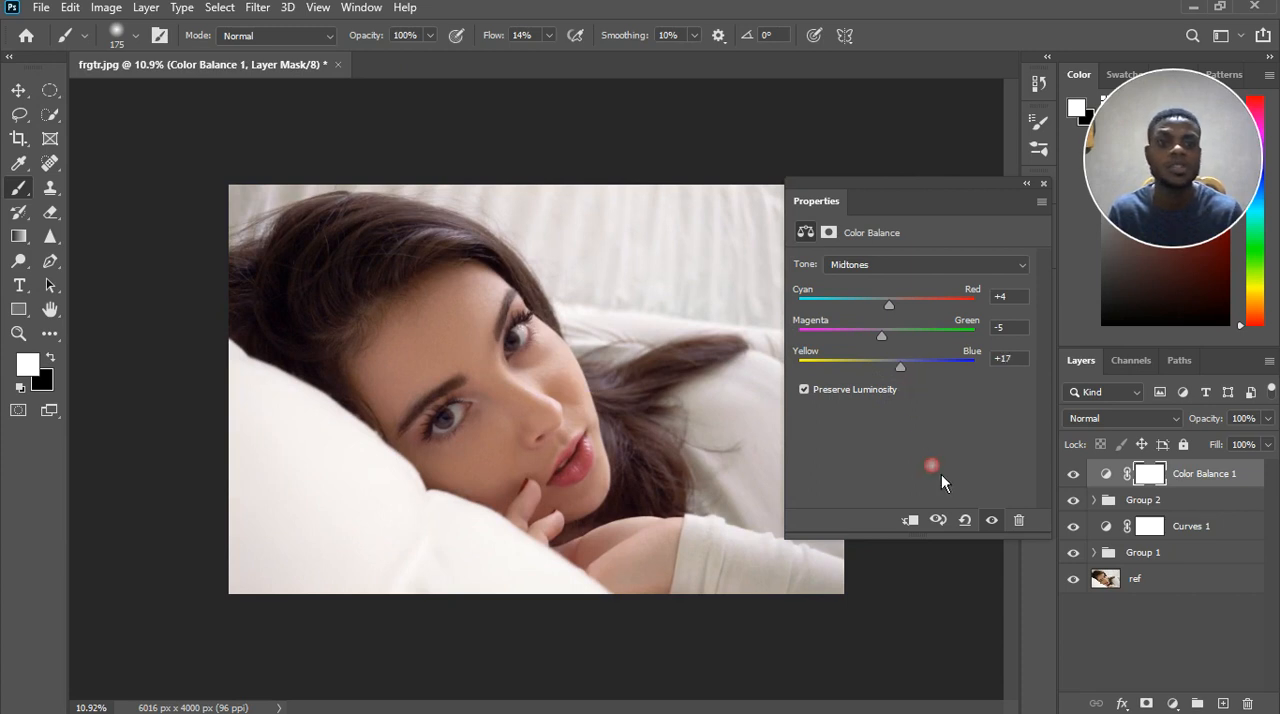
click(993, 521)
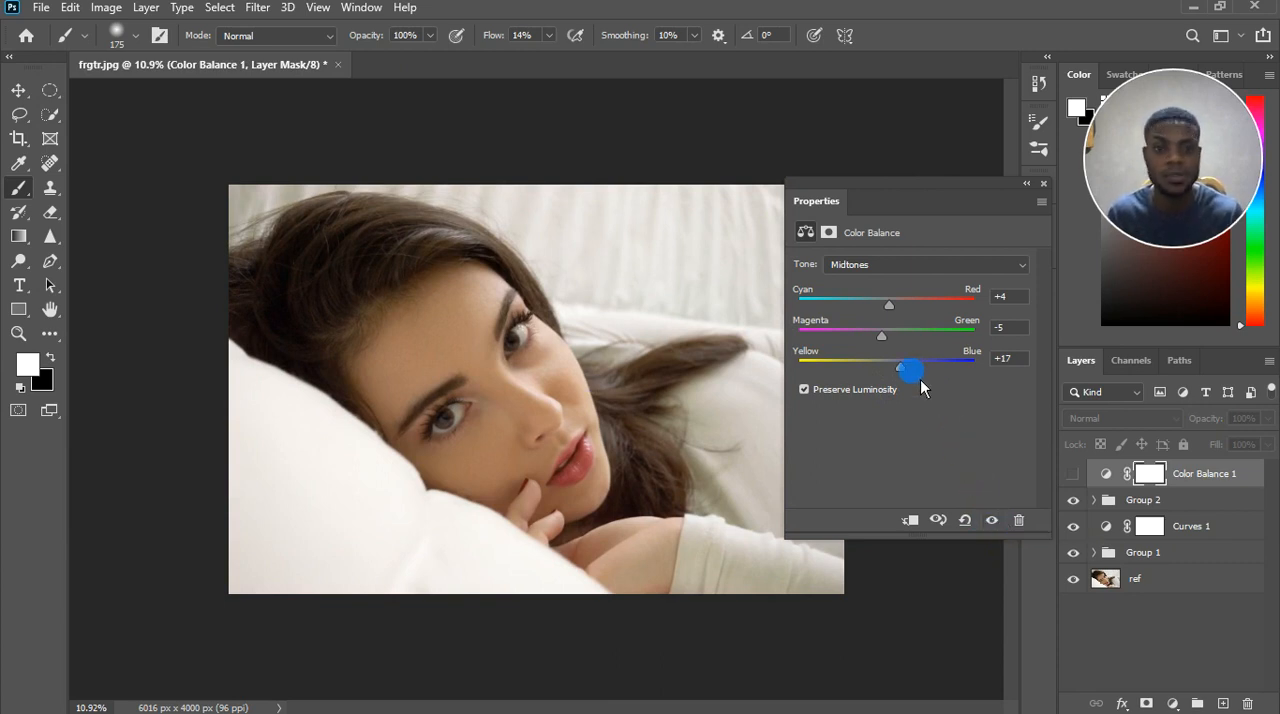
click(987, 520)
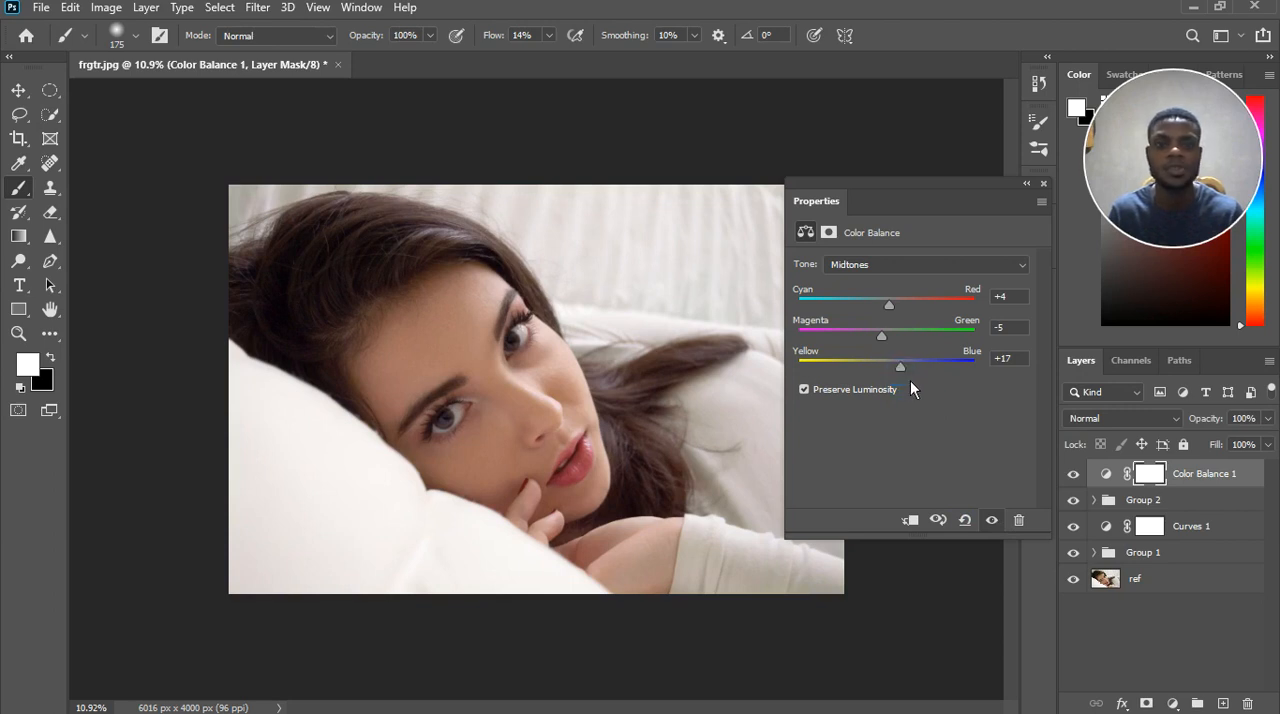
Set the midtones Yellow–Blue balance to -3.
drag(910, 381, 898, 379)
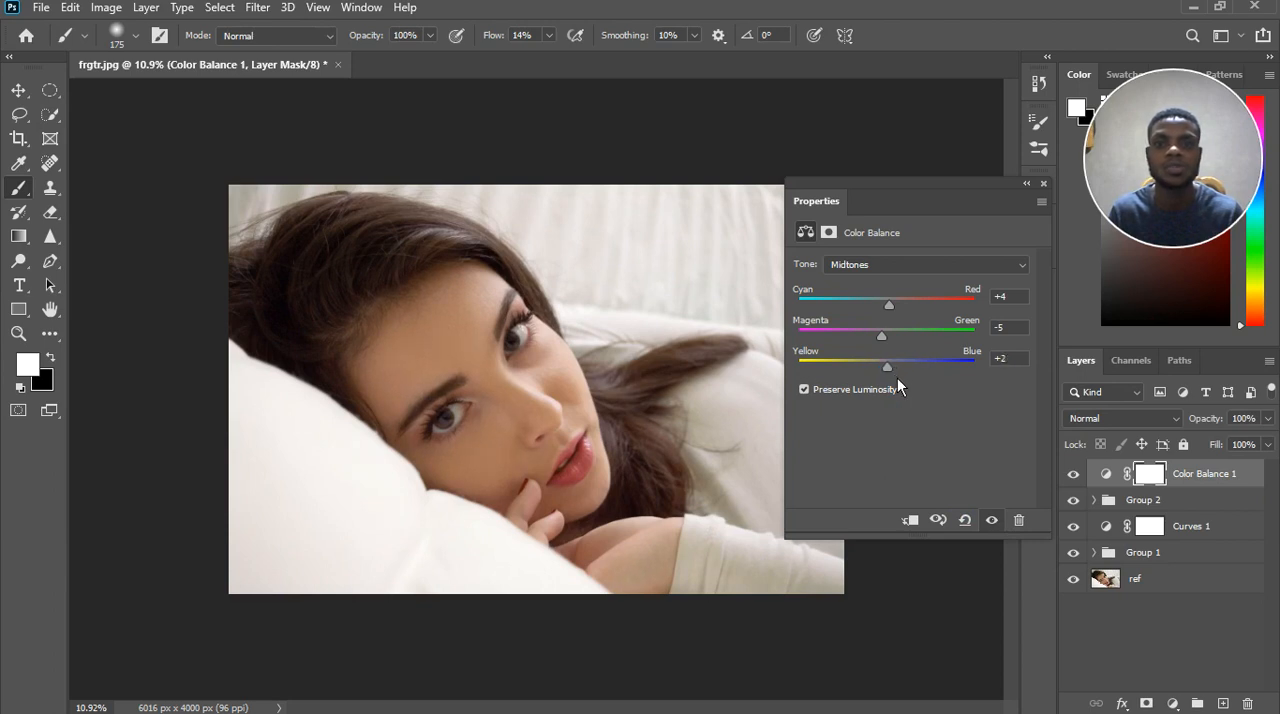
drag(1018, 358, 970, 356)
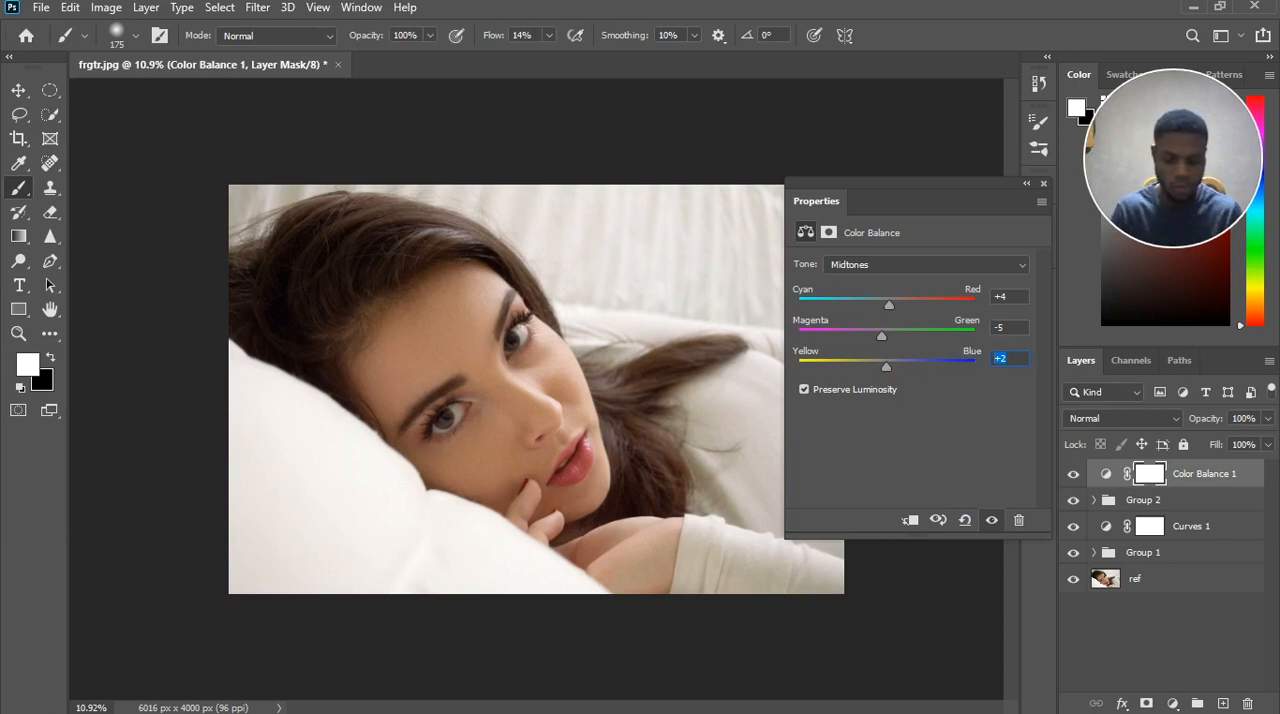
text(0)
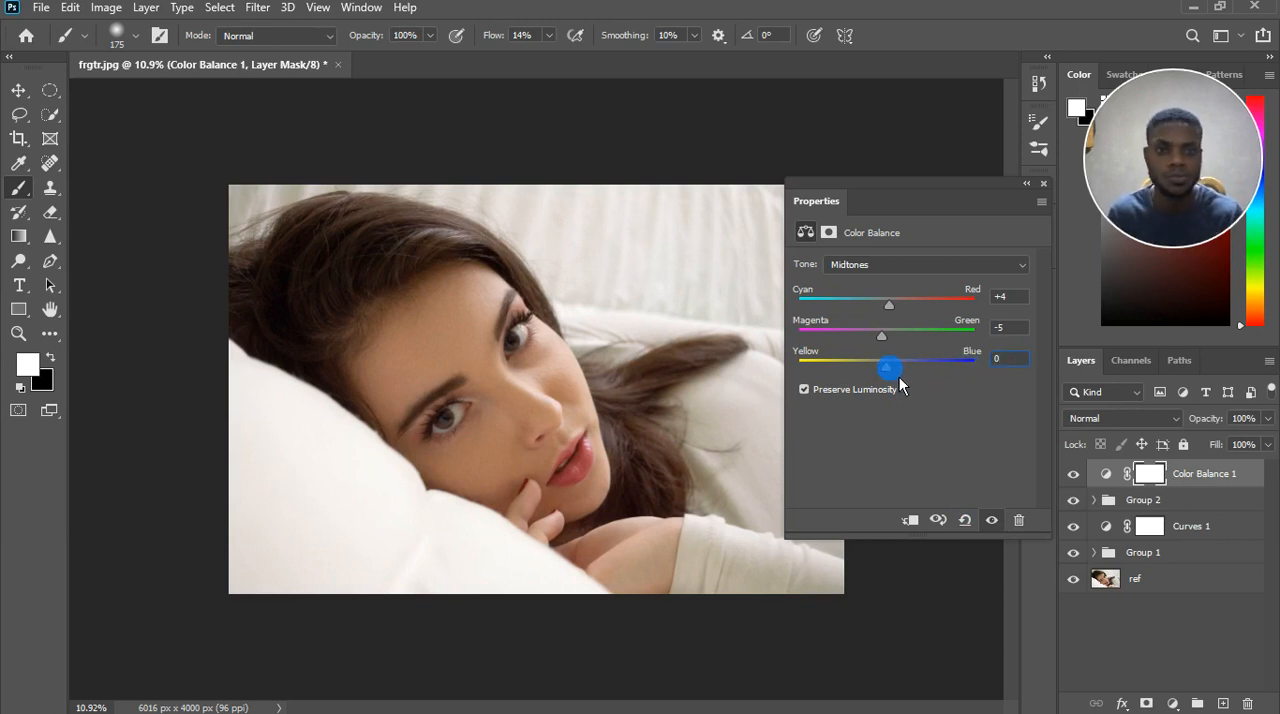
drag(899, 376, 893, 373)
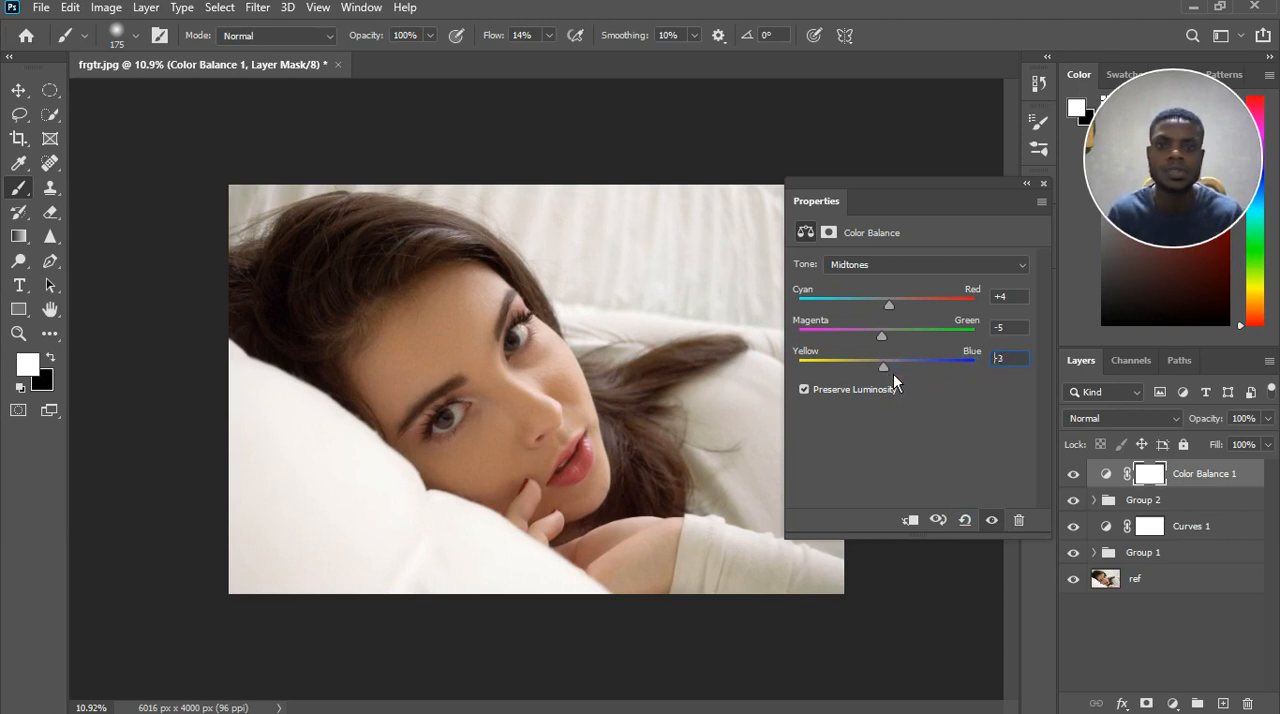
Compare the portrait with the Color Balance midtone adjustment switched off and on.
click(955, 268)
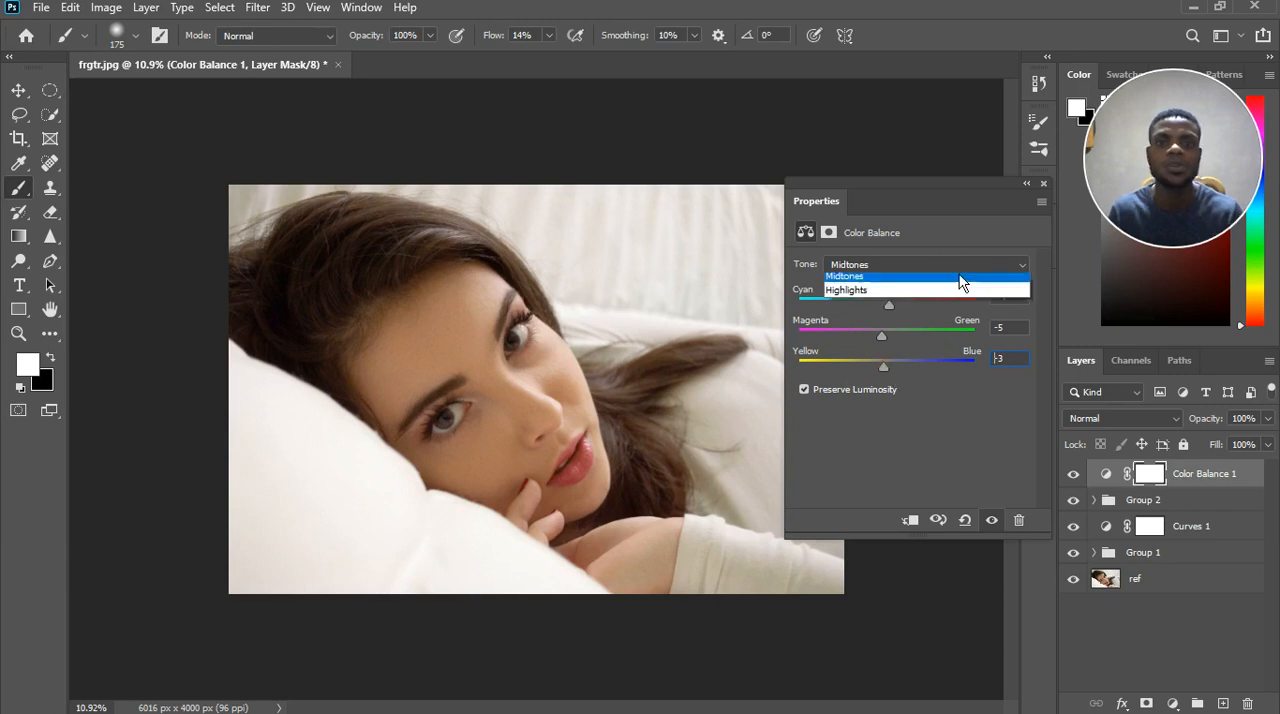
click(993, 521)
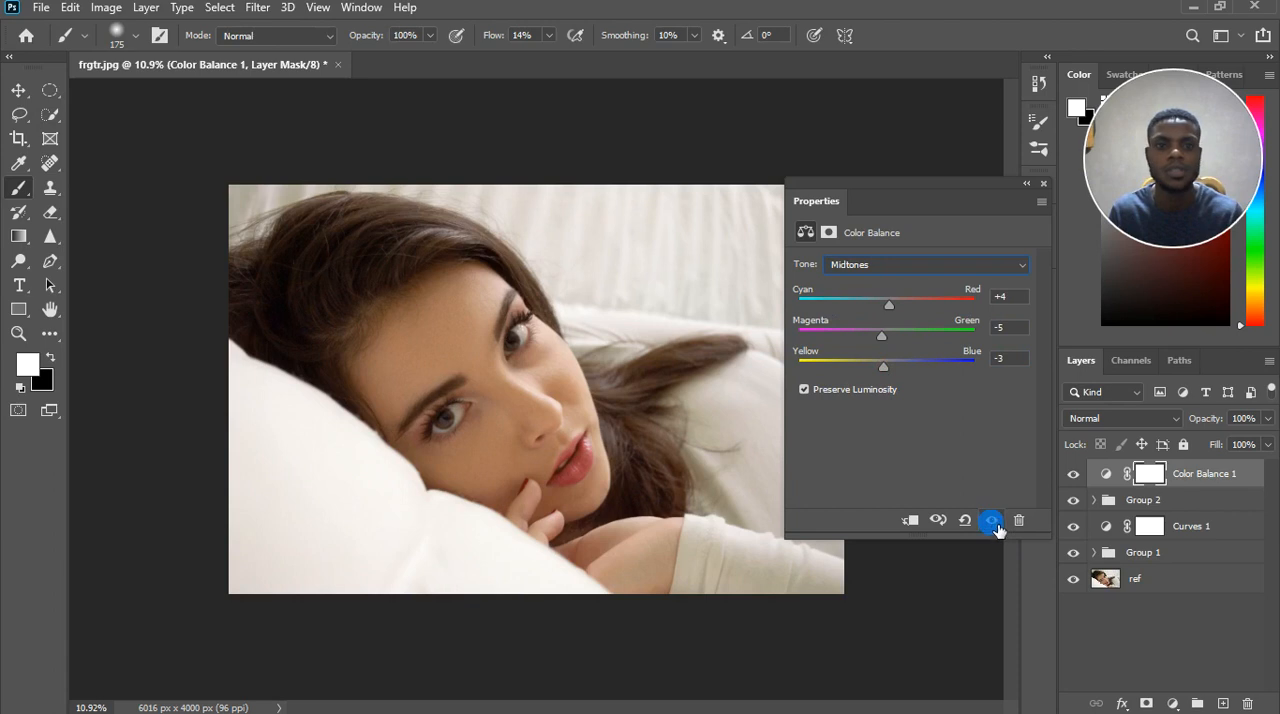
click(993, 521)
click(993, 521)
Set the Color Balance highlights to -2 for Magenta–Green and +4 for Yellow–Blue.
click(922, 269)
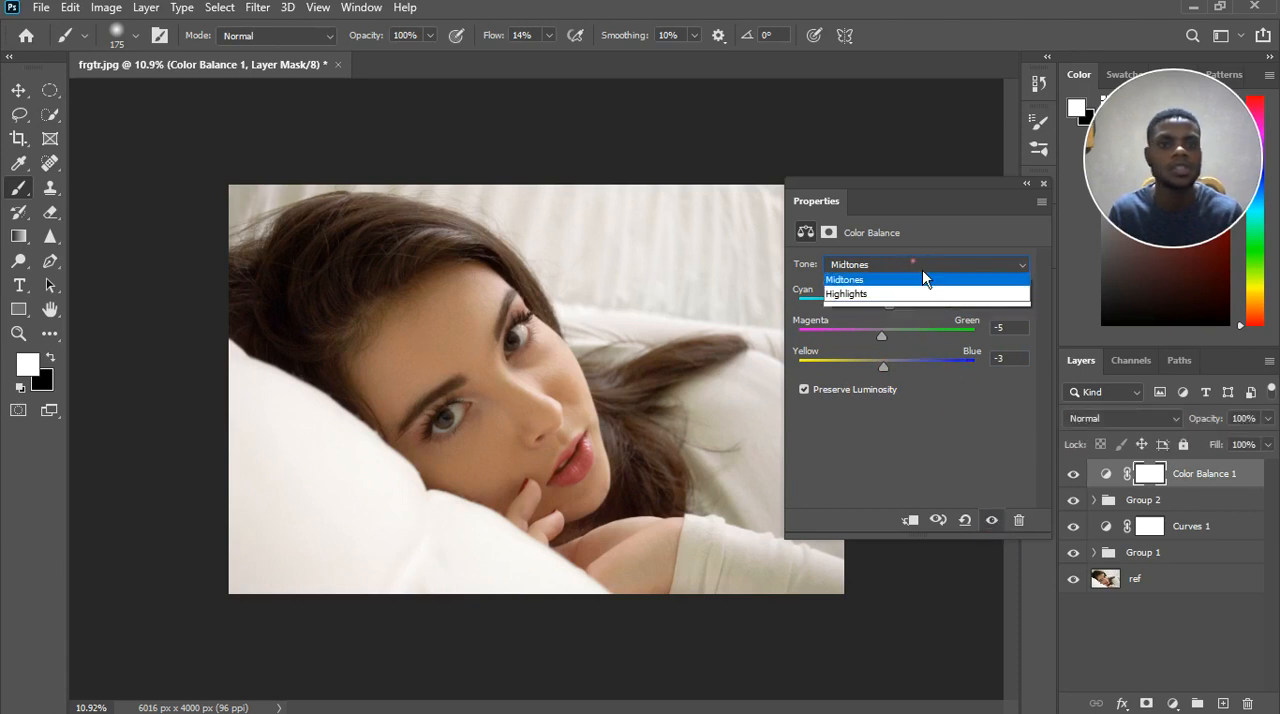
click(909, 314)
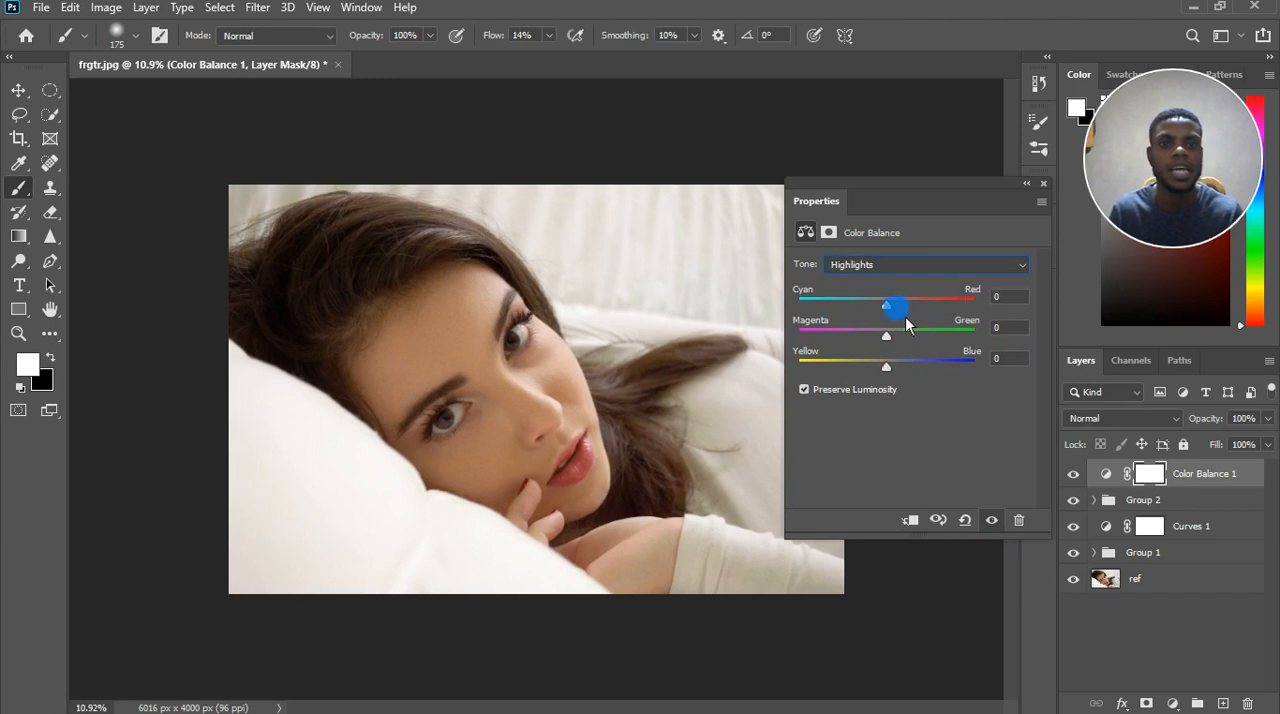
drag(898, 347, 900, 375)
click(887, 366)
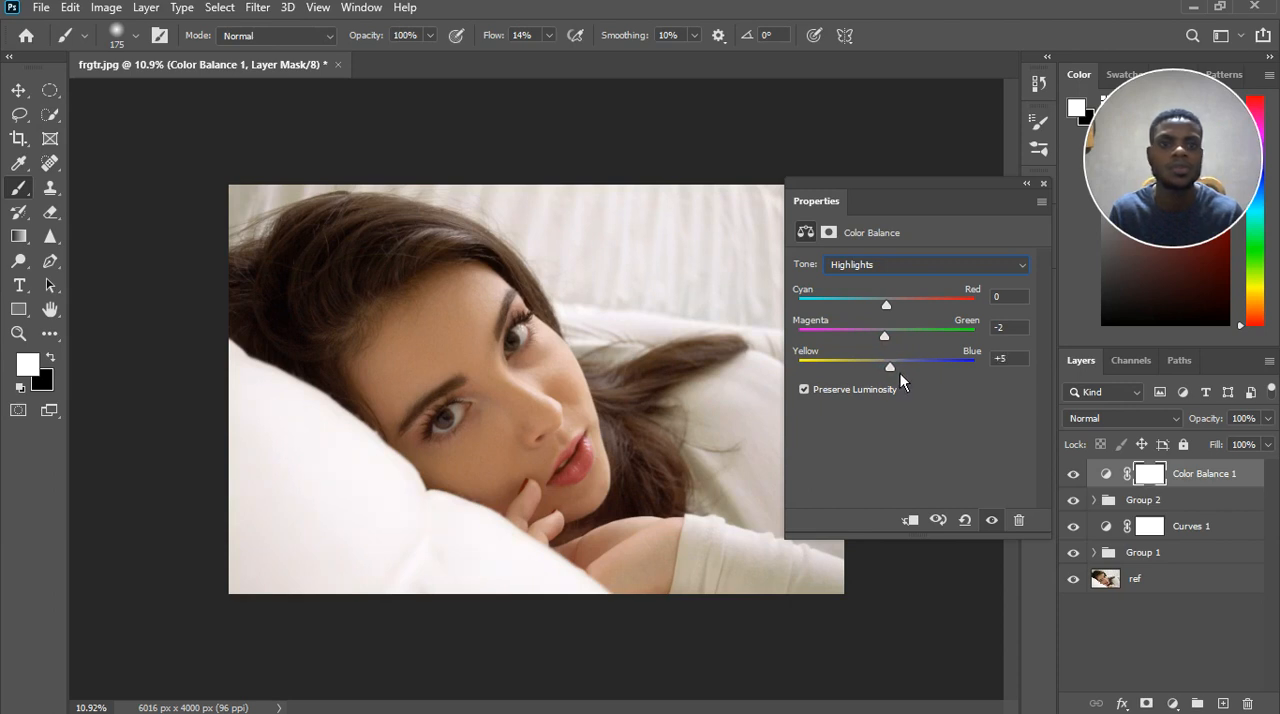
Set the highlights Cyan–Red balance to +3.
click(900, 301)
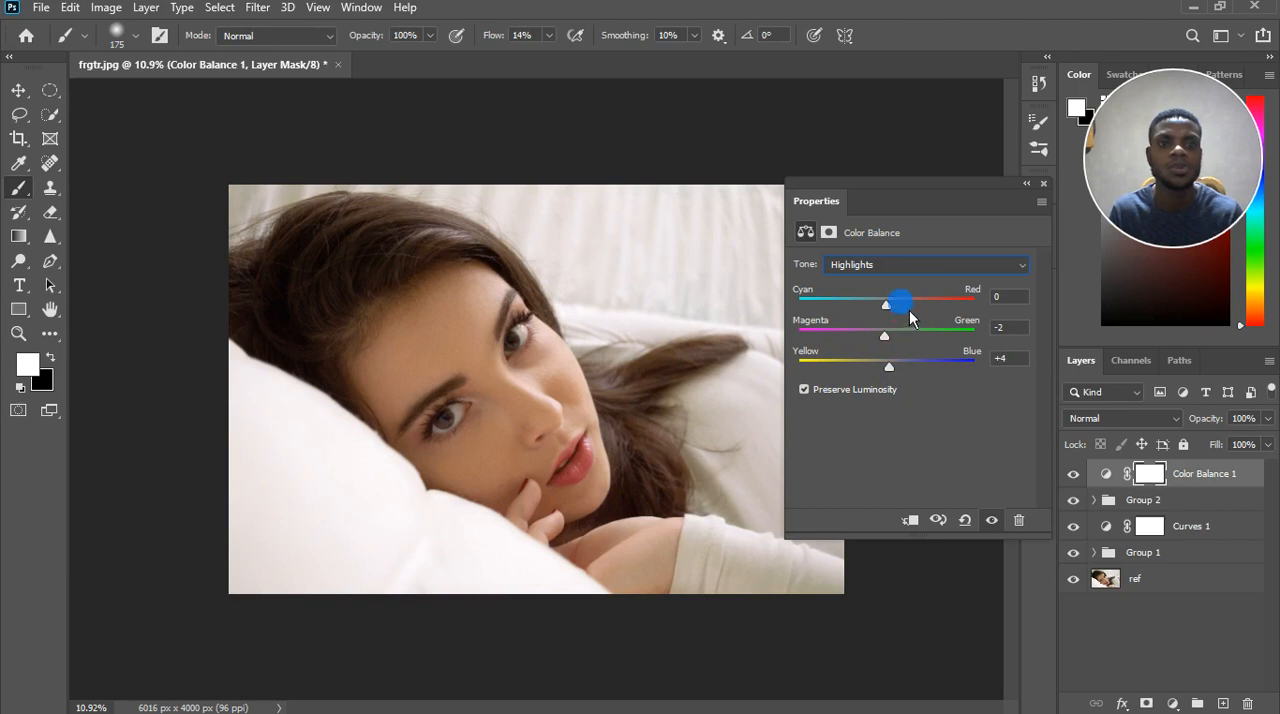
drag(900, 313, 897, 315)
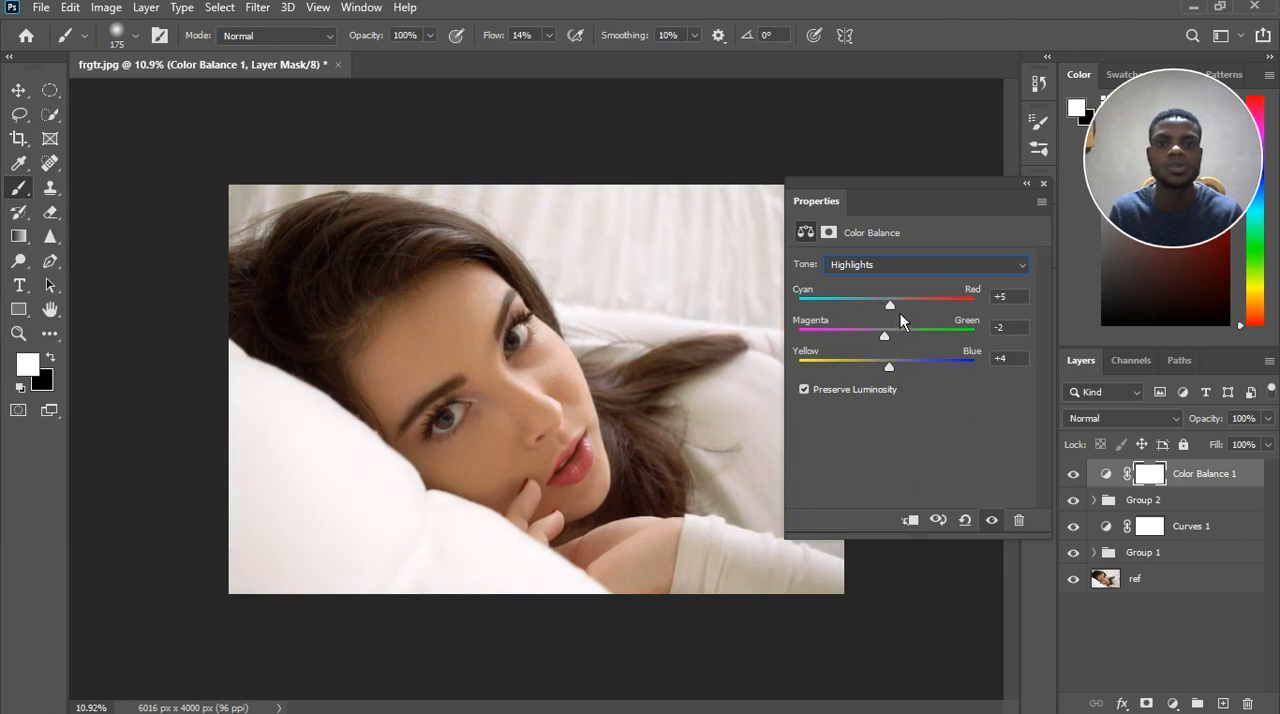
click(896, 233)
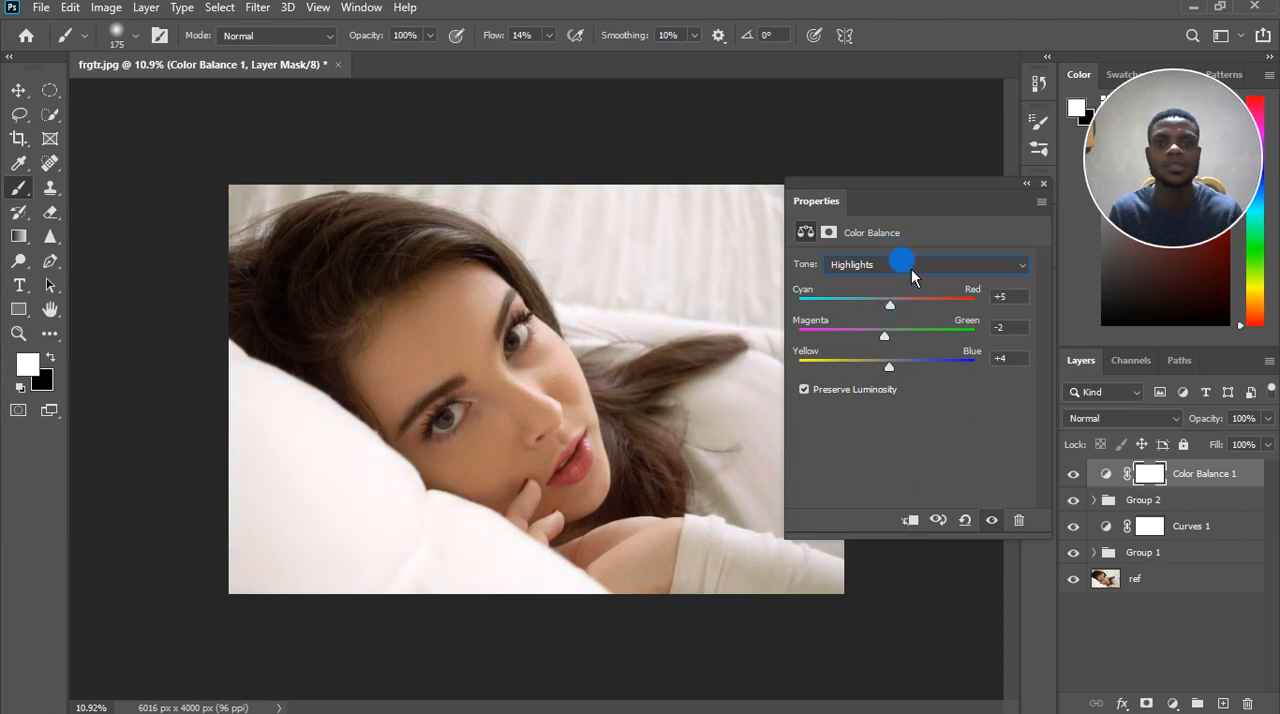
click(911, 269)
click(909, 312)
drag(906, 313, 901, 318)
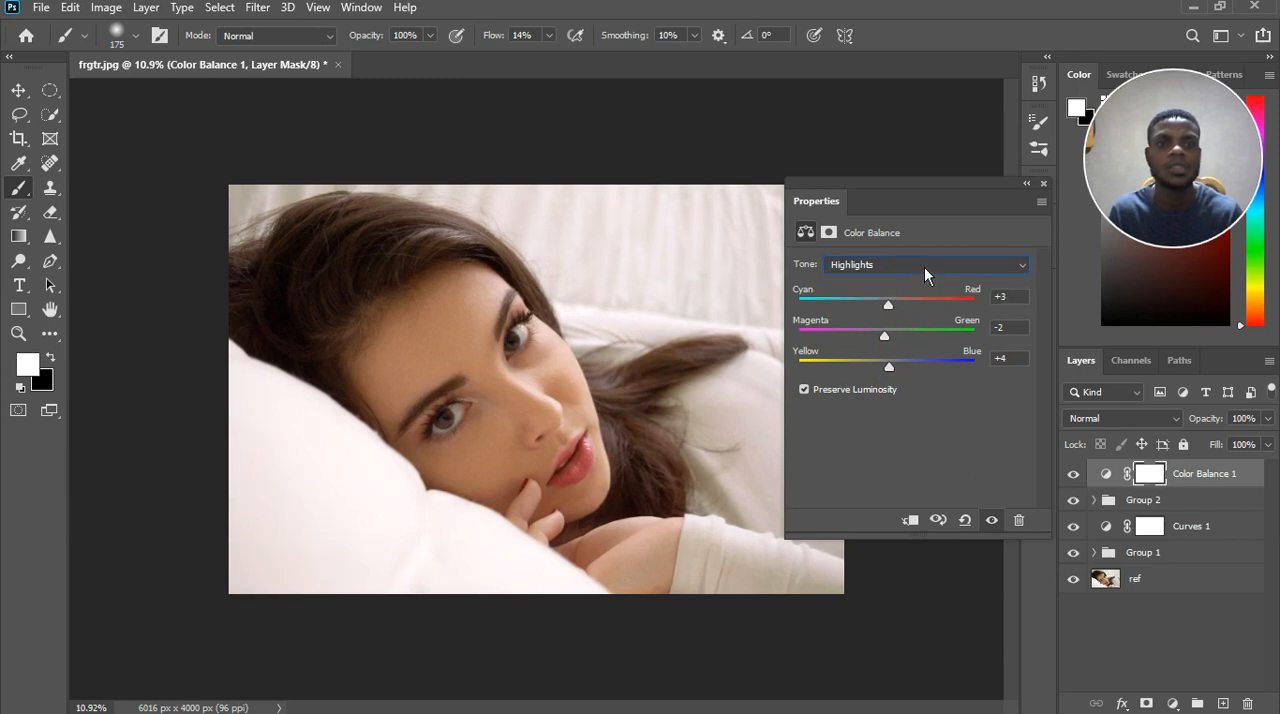
Set the Color Balance shadows to -3 for Cyan–Red, +1 for Magenta–Green and -1 for Yellow–Blue.
click(924, 266)
click(908, 278)
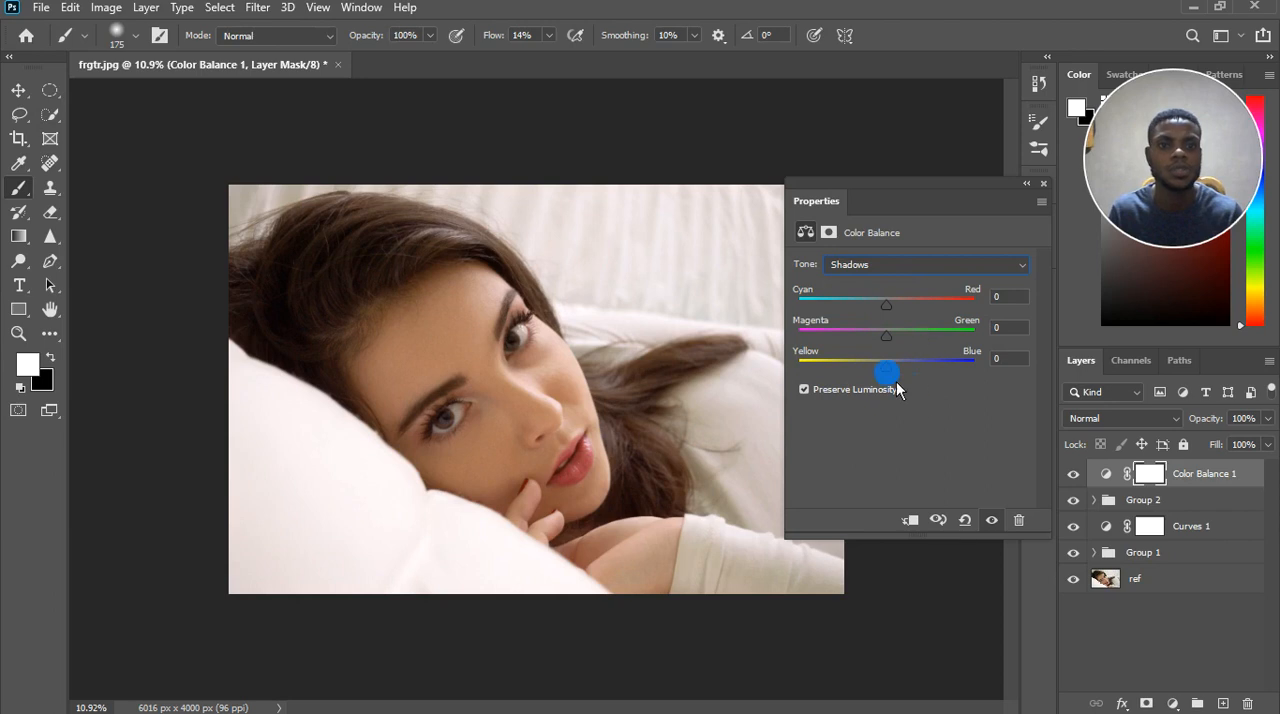
drag(895, 373, 895, 373)
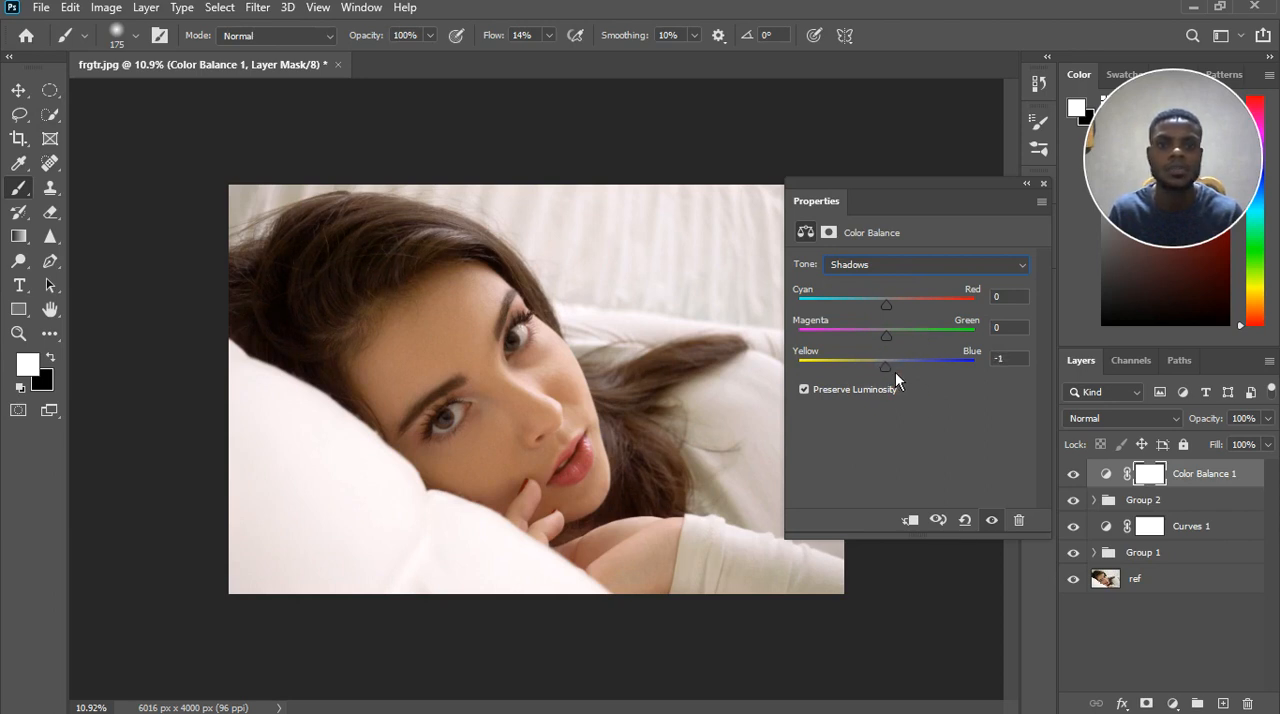
drag(899, 346, 894, 303)
drag(897, 314, 895, 314)
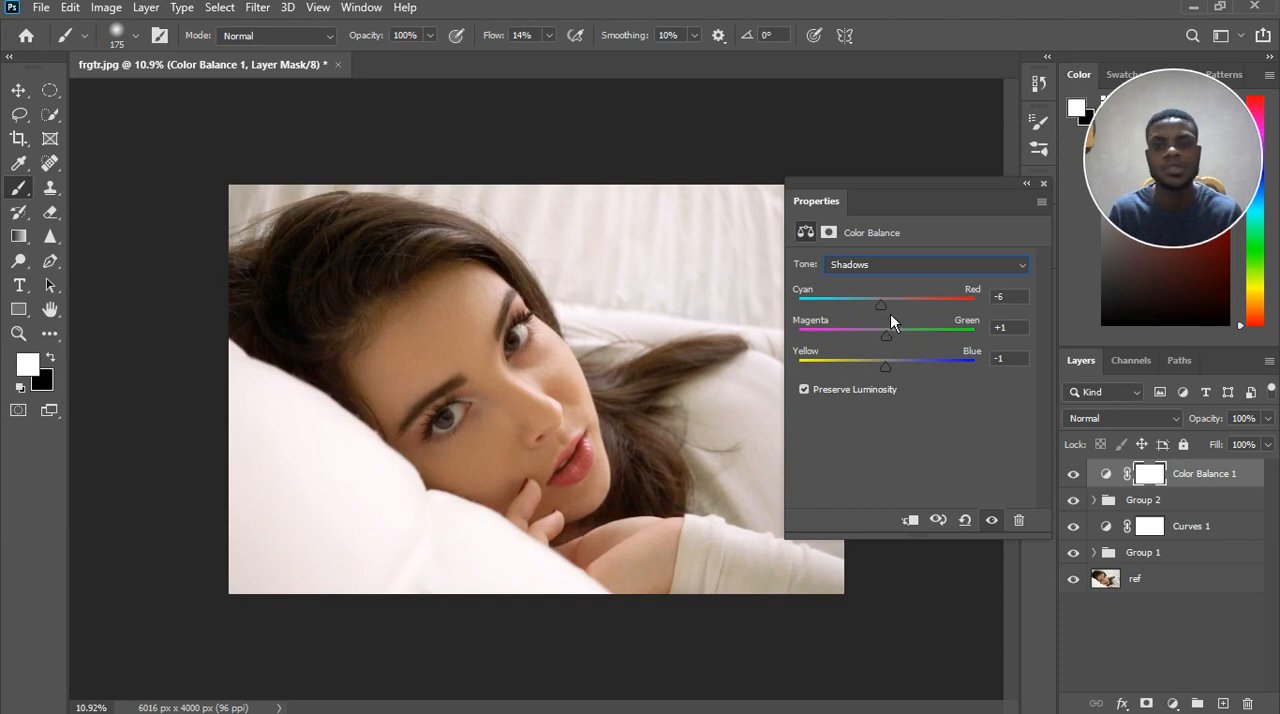
drag(890, 313, 893, 314)
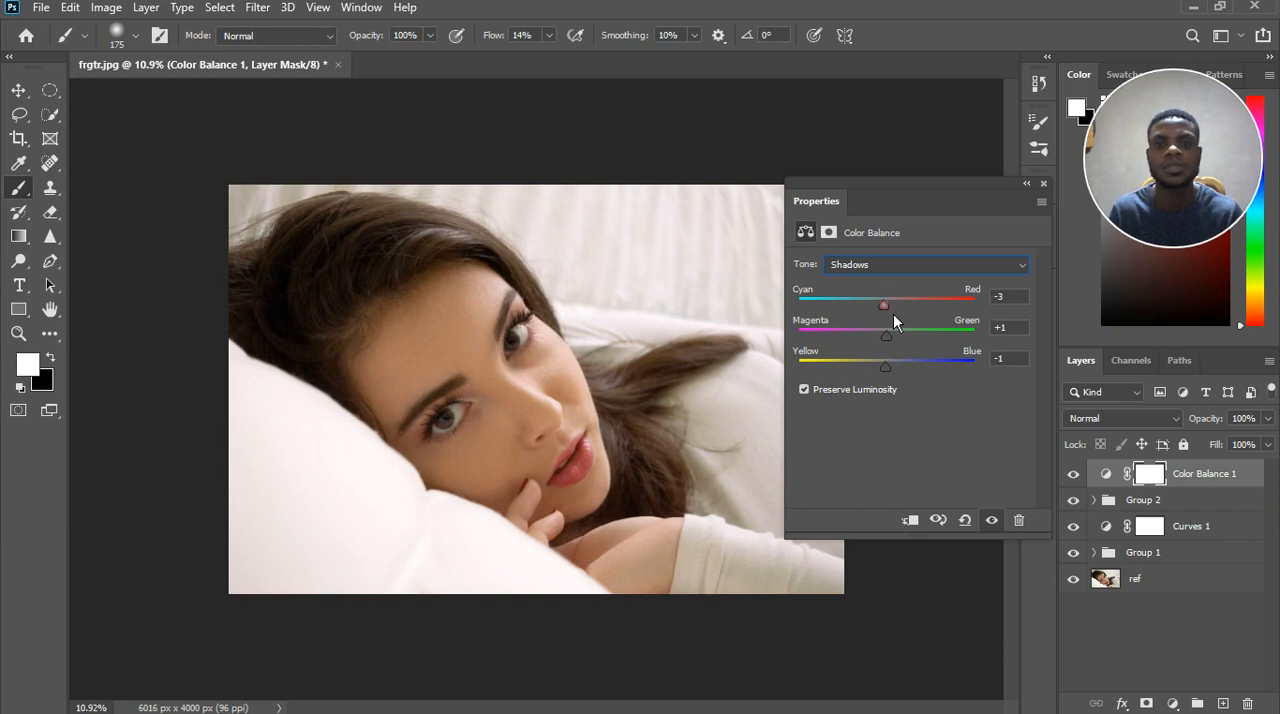
Compare the portrait with and without the complete Color Balance adjustment, both as a whole and close up on the face.
click(992, 520)
click(1002, 526)
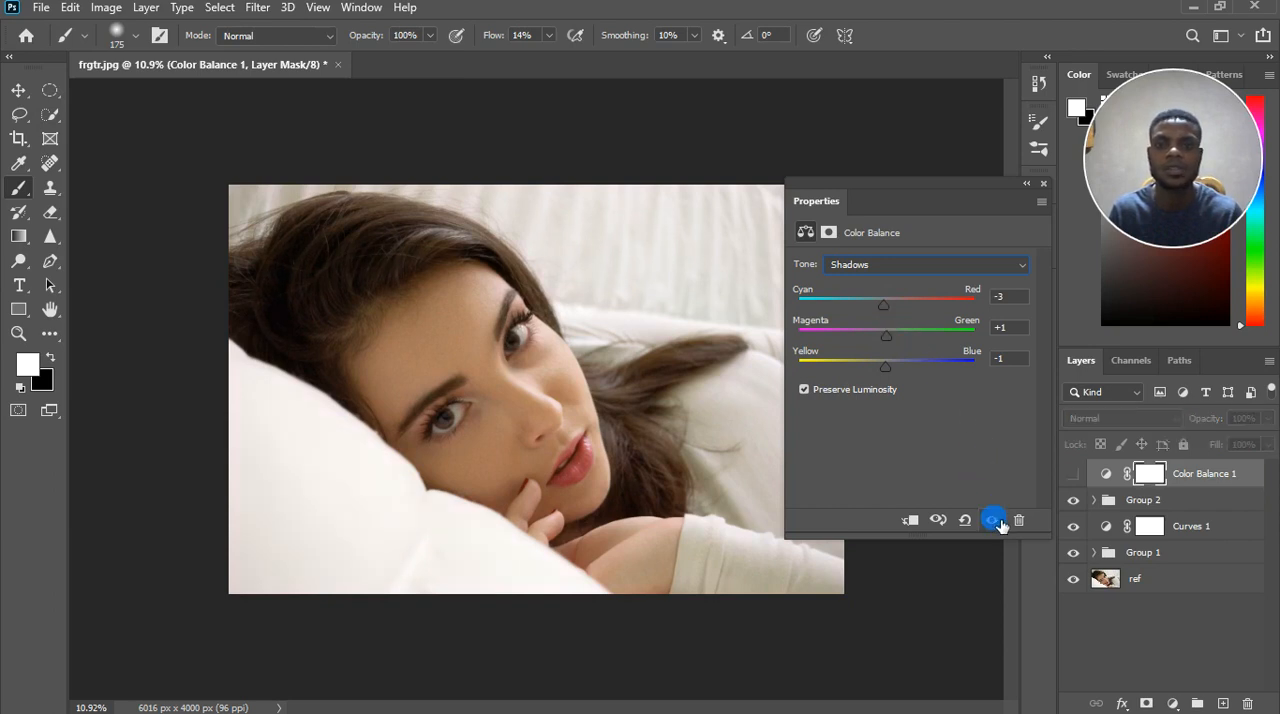
click(1002, 526)
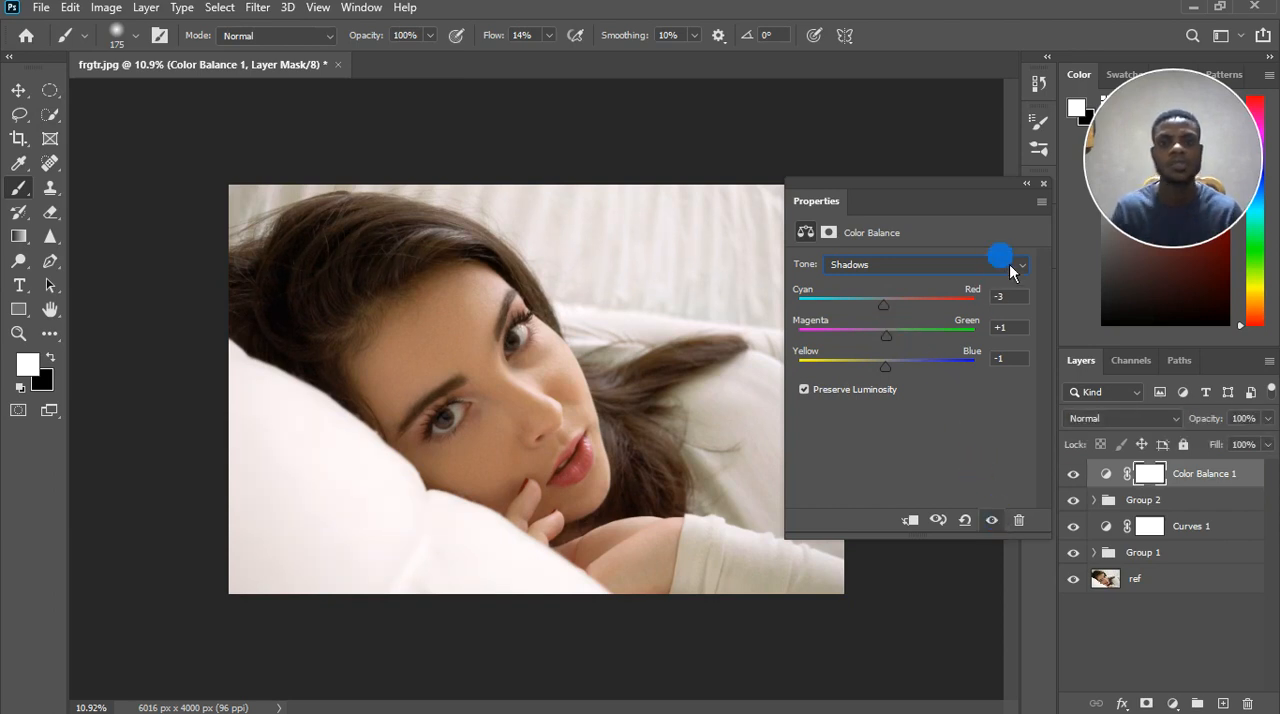
click(1044, 185)
scroll(540, 403, down, 3)
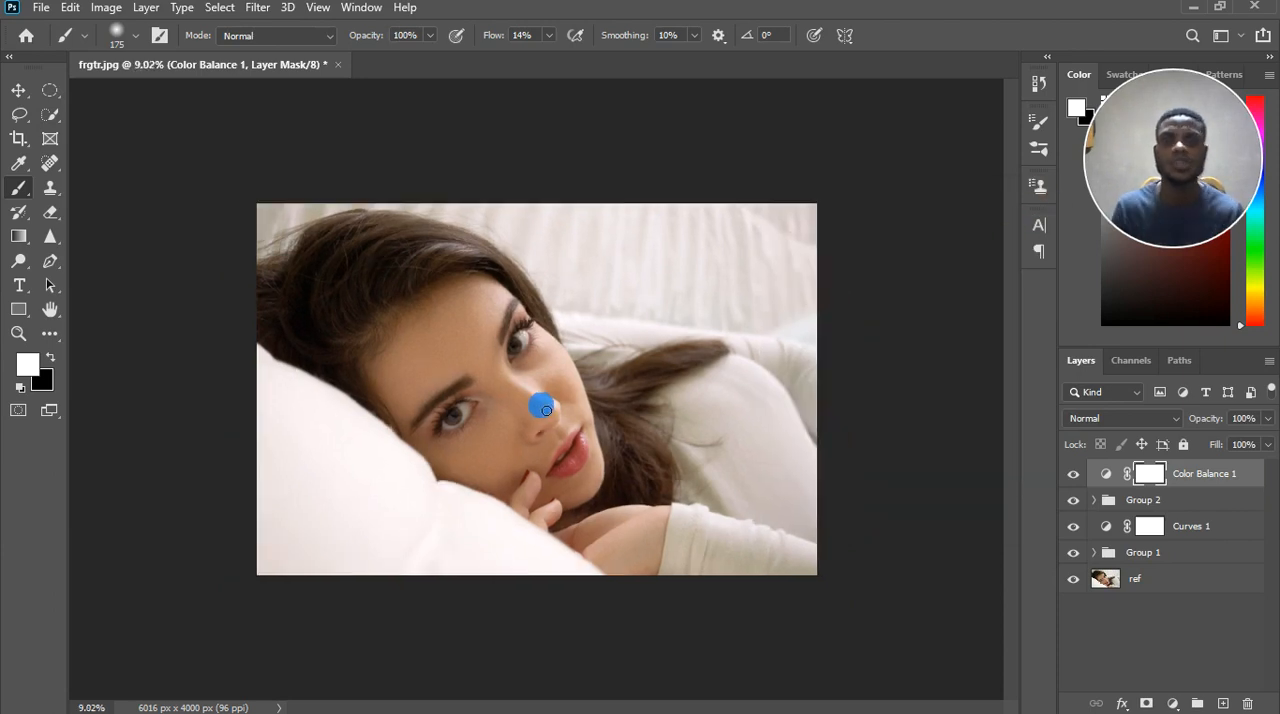
click(1075, 476)
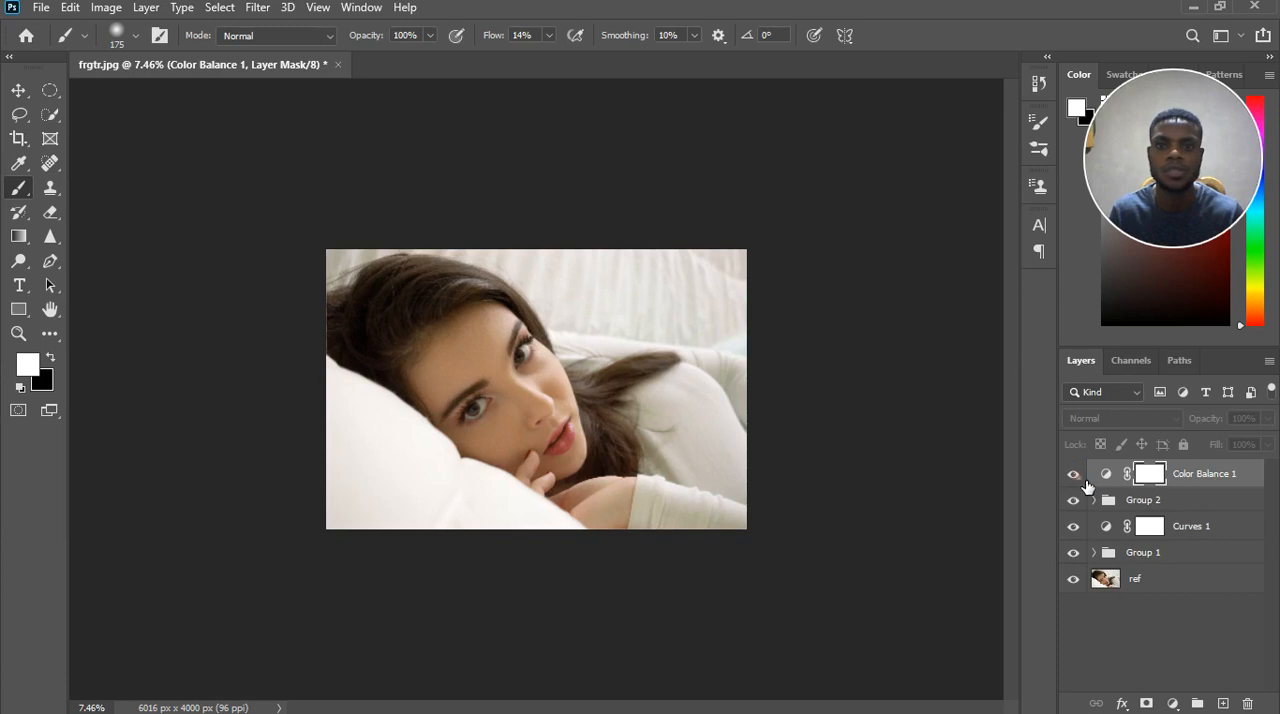
click(1077, 479)
scroll(583, 423, up, 3)
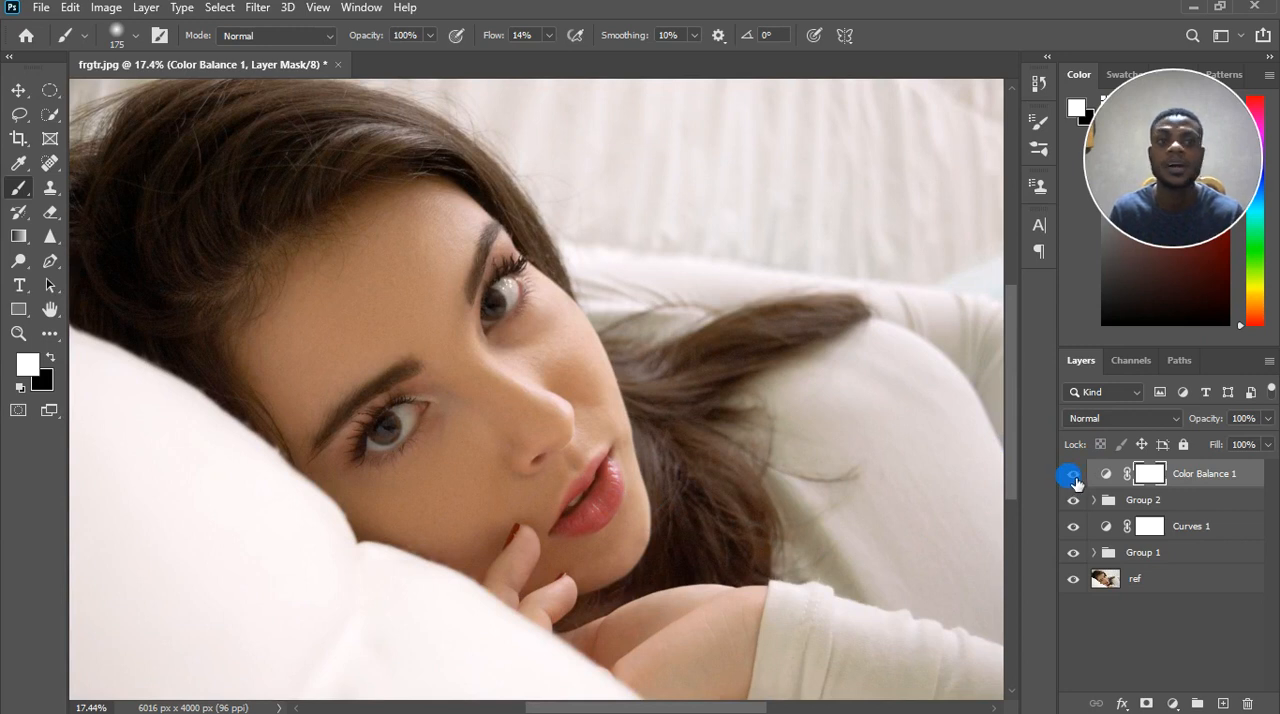
click(1075, 476)
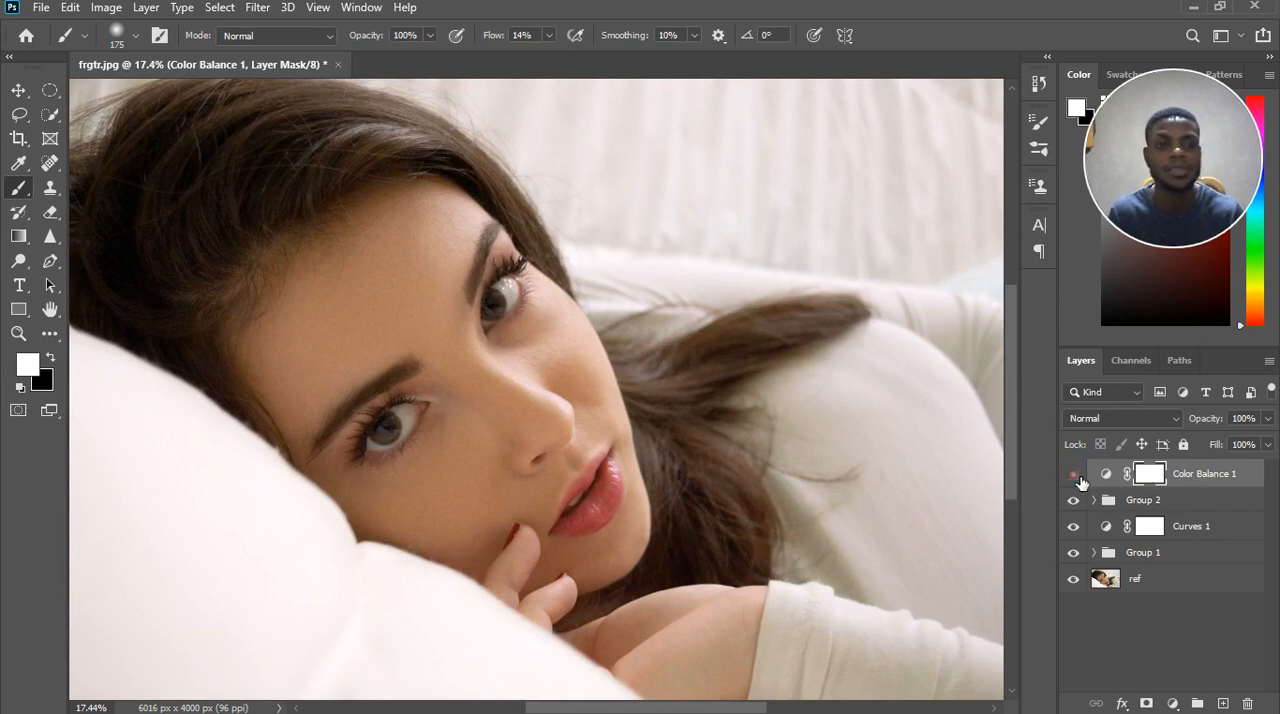
click(1074, 476)
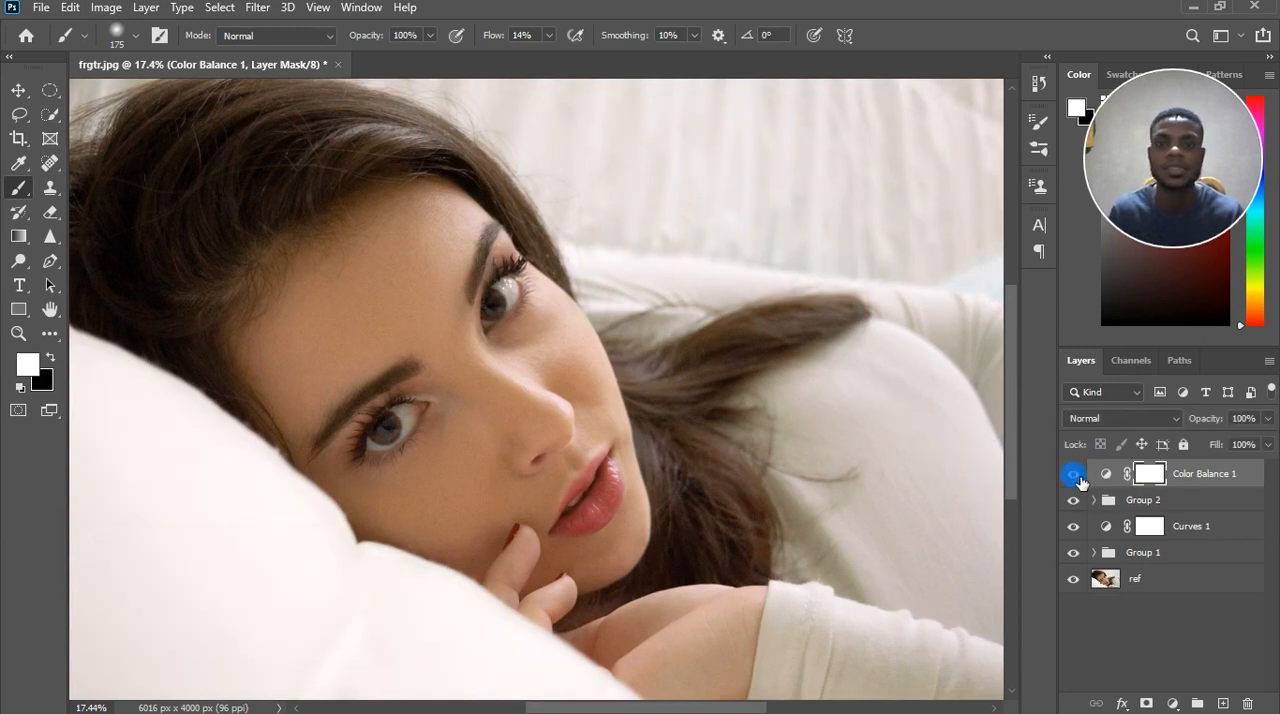
scroll(548, 340, down, 1)
scroll(548, 340, down, 1)
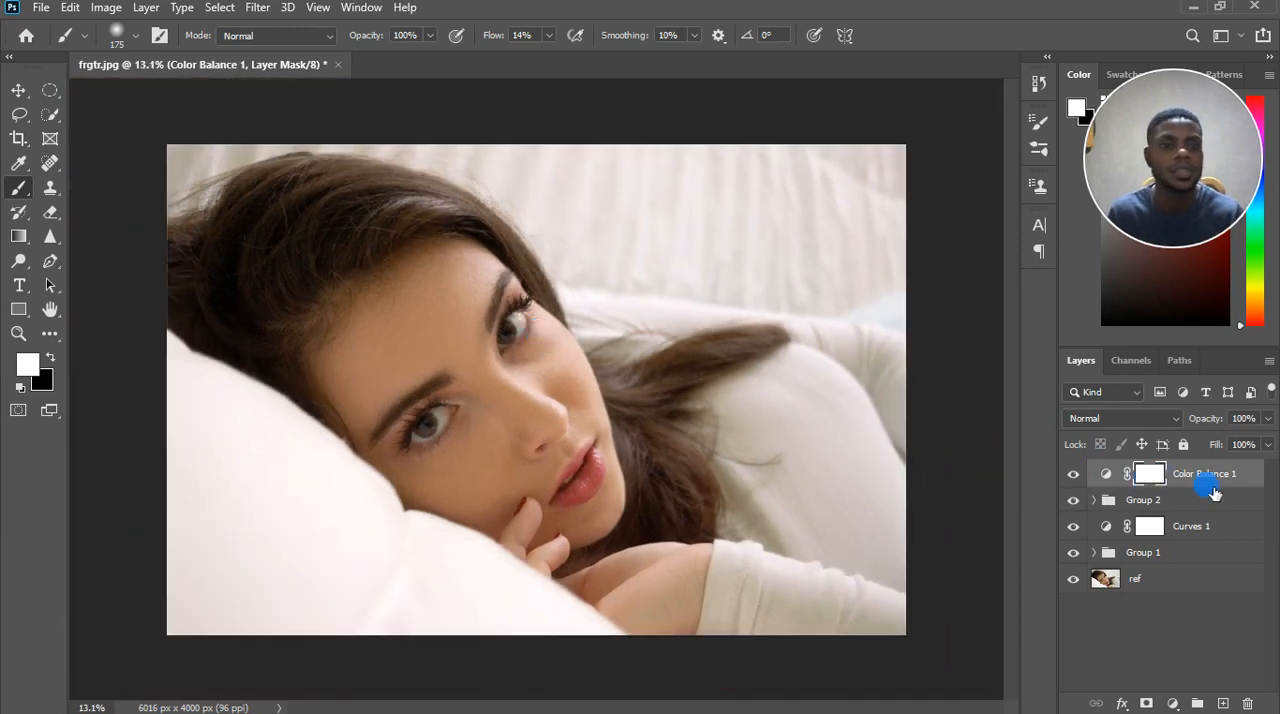
Add an Exposure adjustment layer with Gamma Correction 0.88 and compare the portrait with and without it.
click(1175, 703)
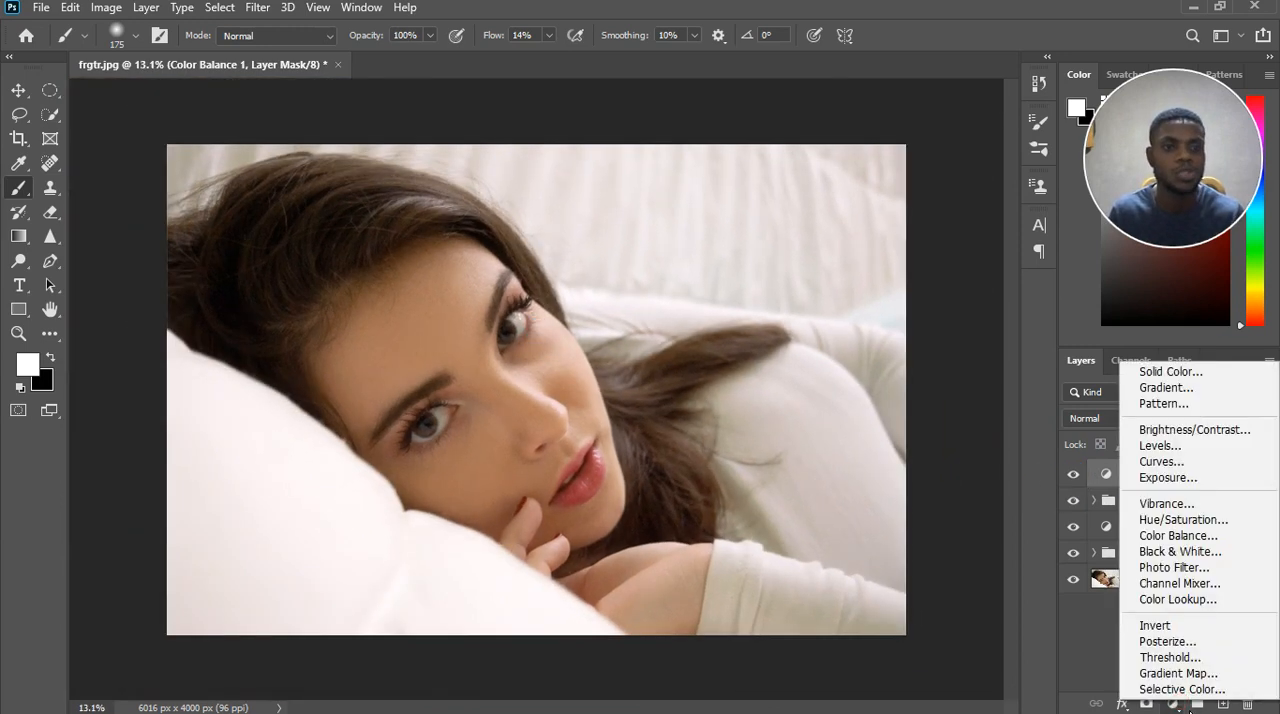
click(1170, 477)
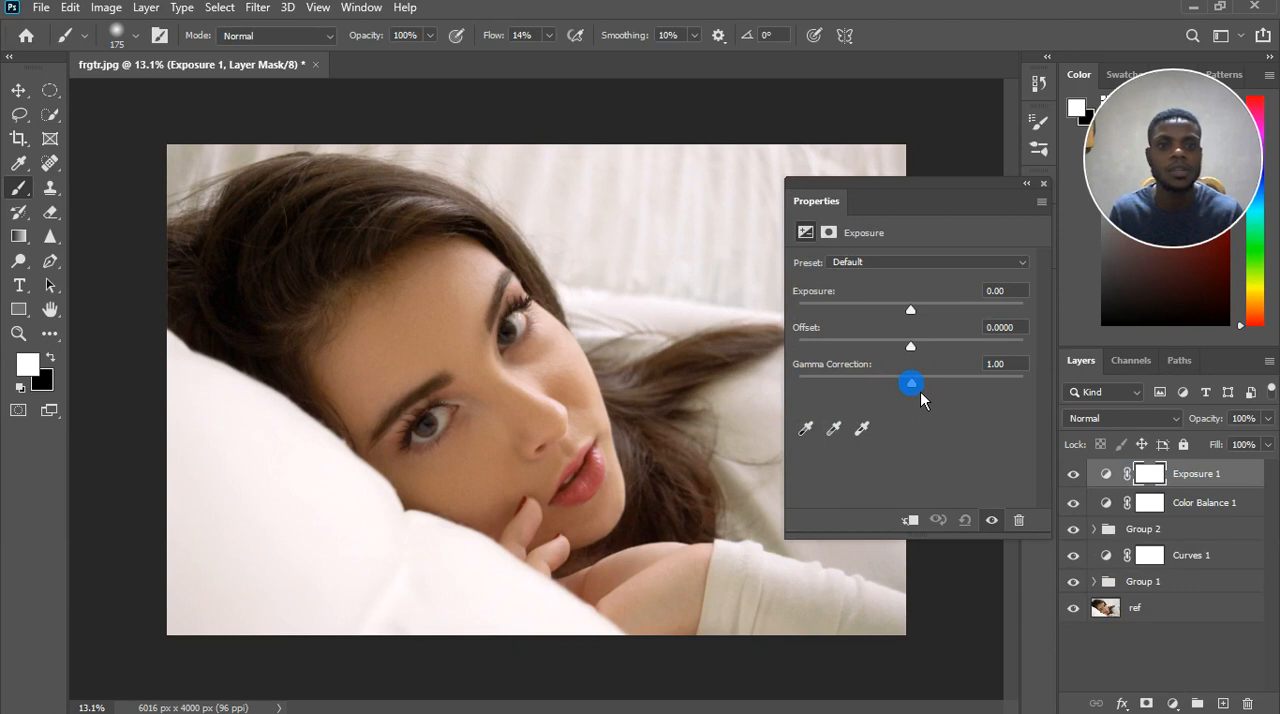
drag(920, 391, 929, 392)
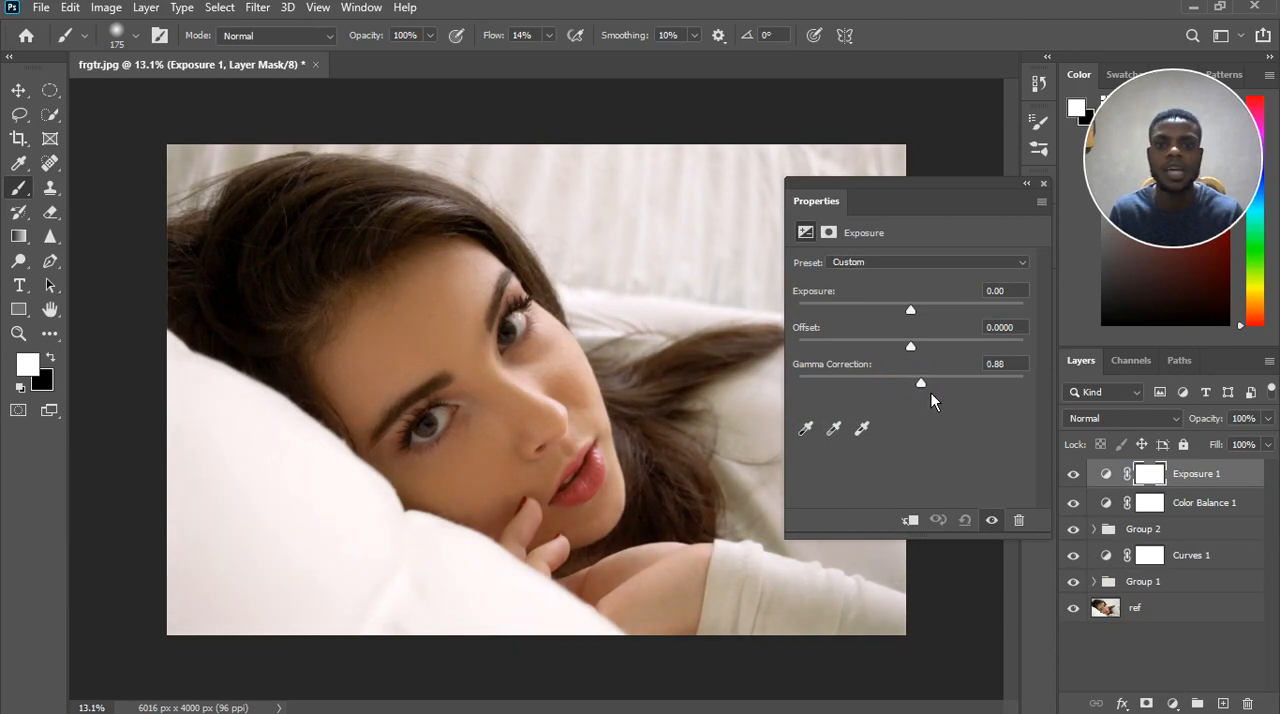
scroll(510, 382, down, 5)
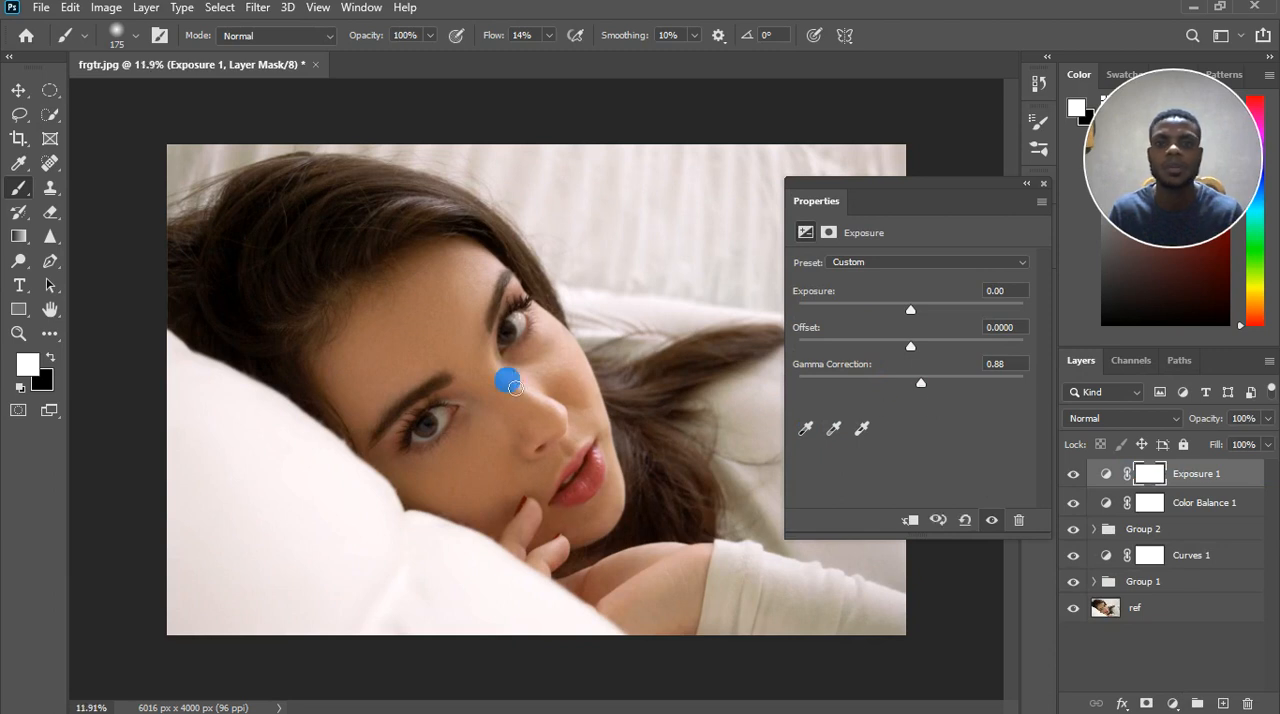
click(992, 520)
click(993, 520)
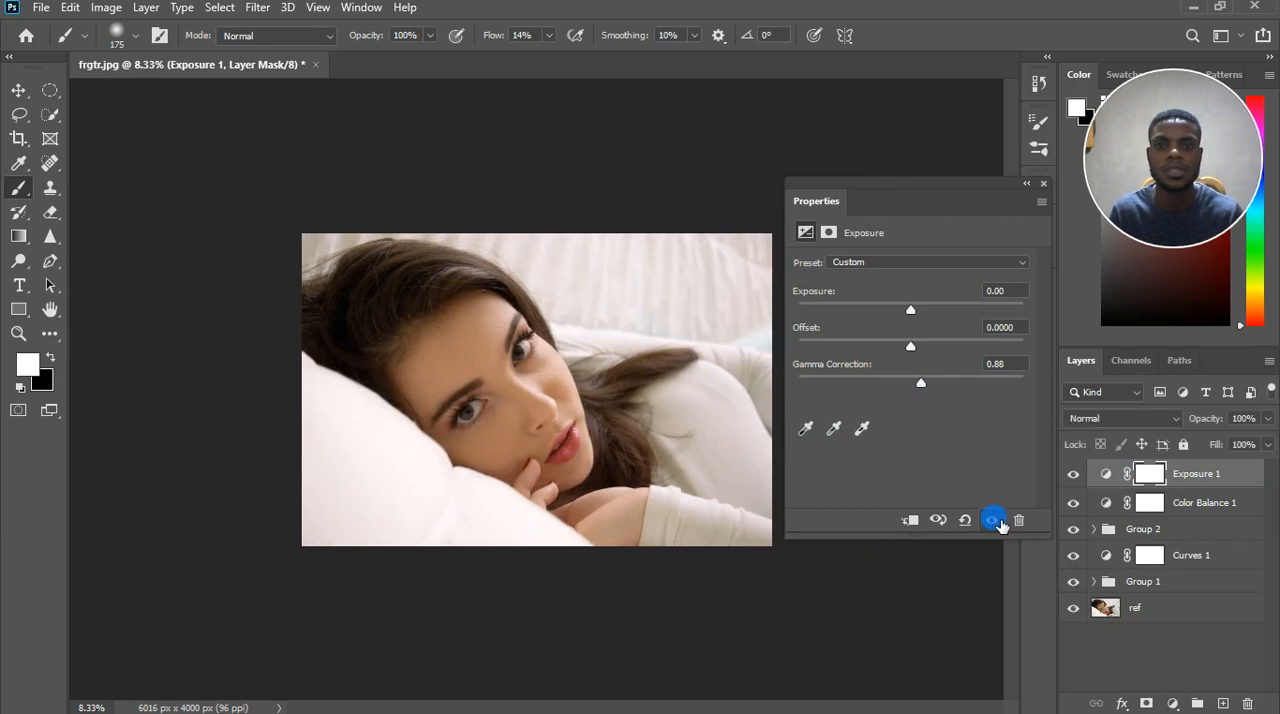
Set the Exposure layer's Gamma Correction to 0.96 and check its effect by switching the adjustment off and on.
click(920, 382)
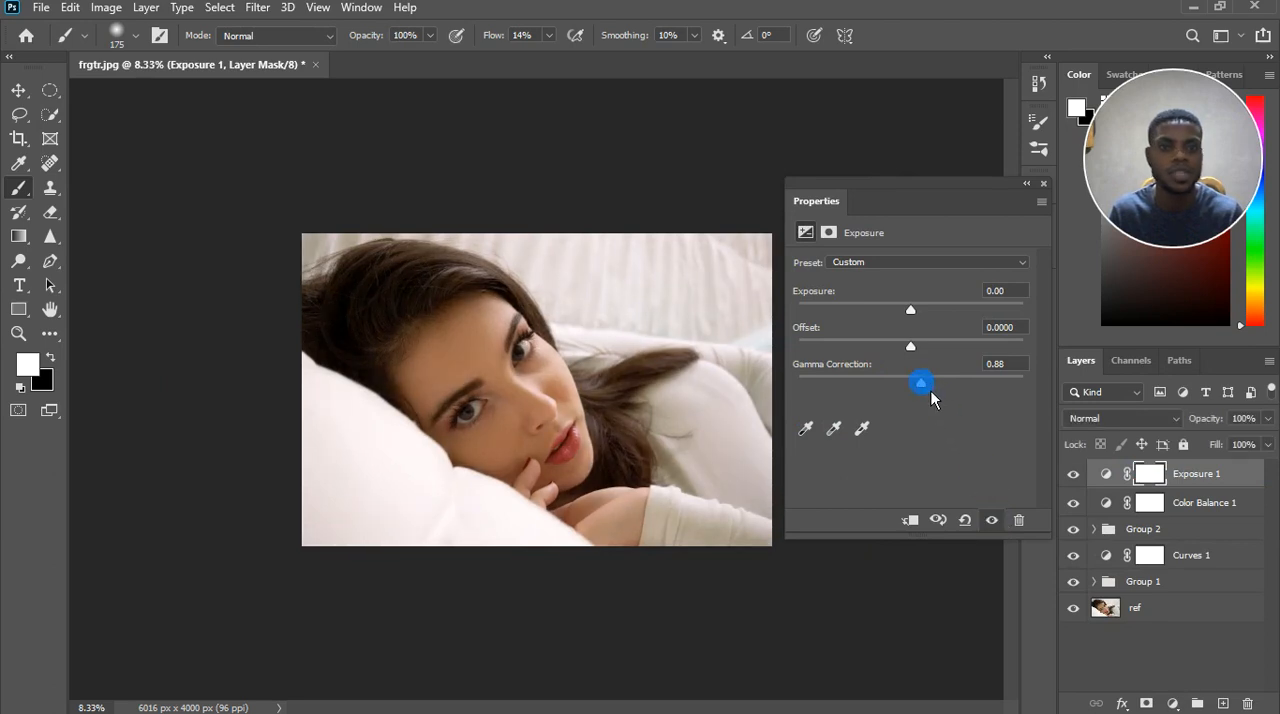
drag(929, 395, 926, 395)
click(992, 522)
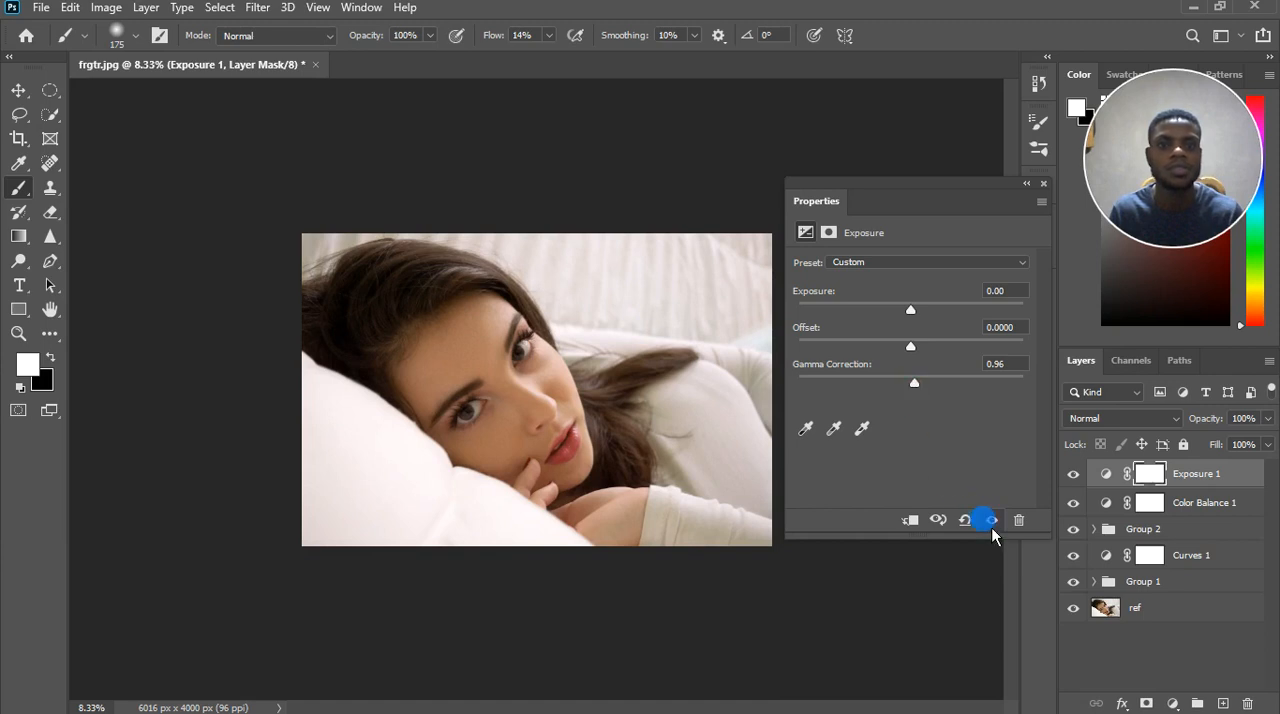
click(993, 523)
click(994, 522)
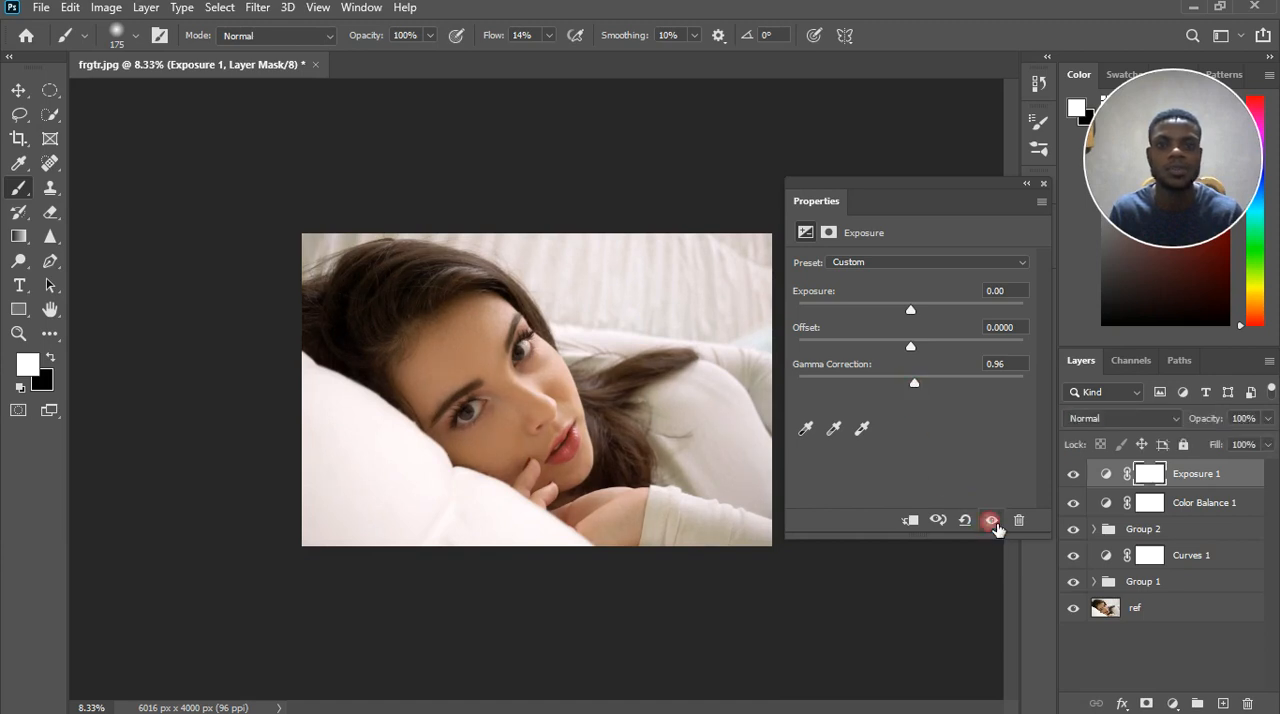
click(1043, 185)
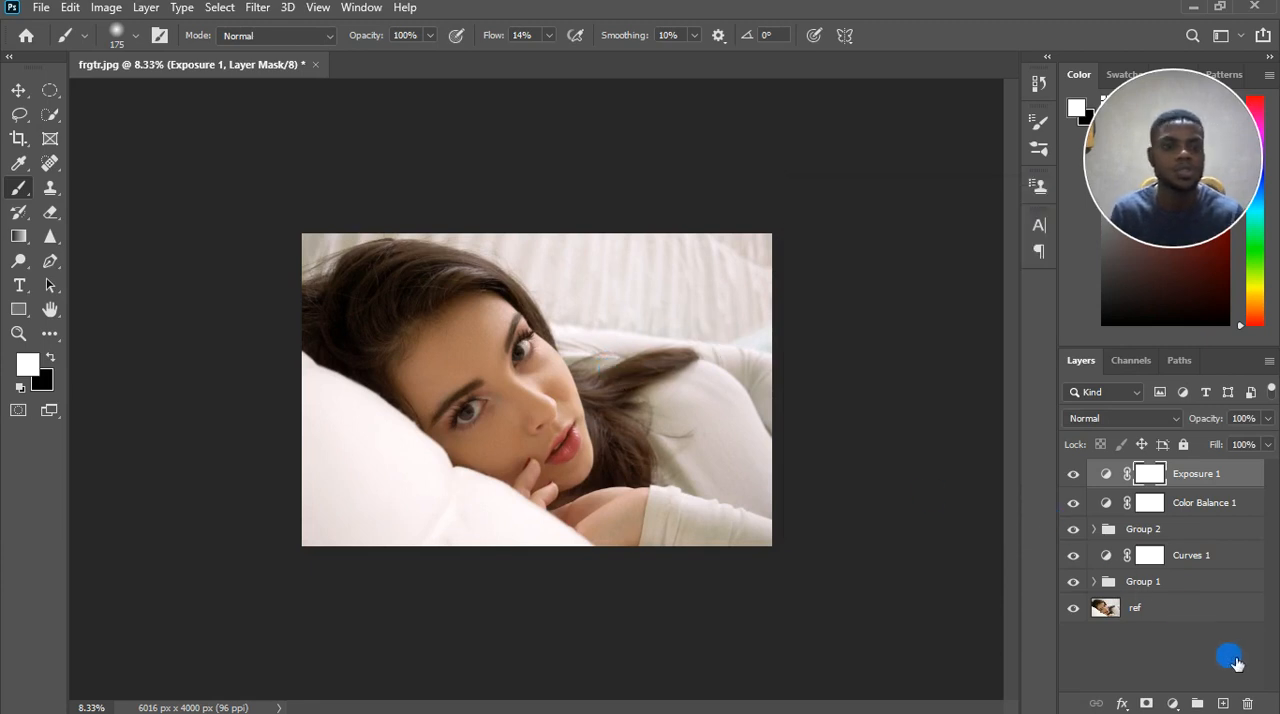
Add a Vibrance adjustment layer above the Exposure layer and set Vibrance to +14.
click(1174, 704)
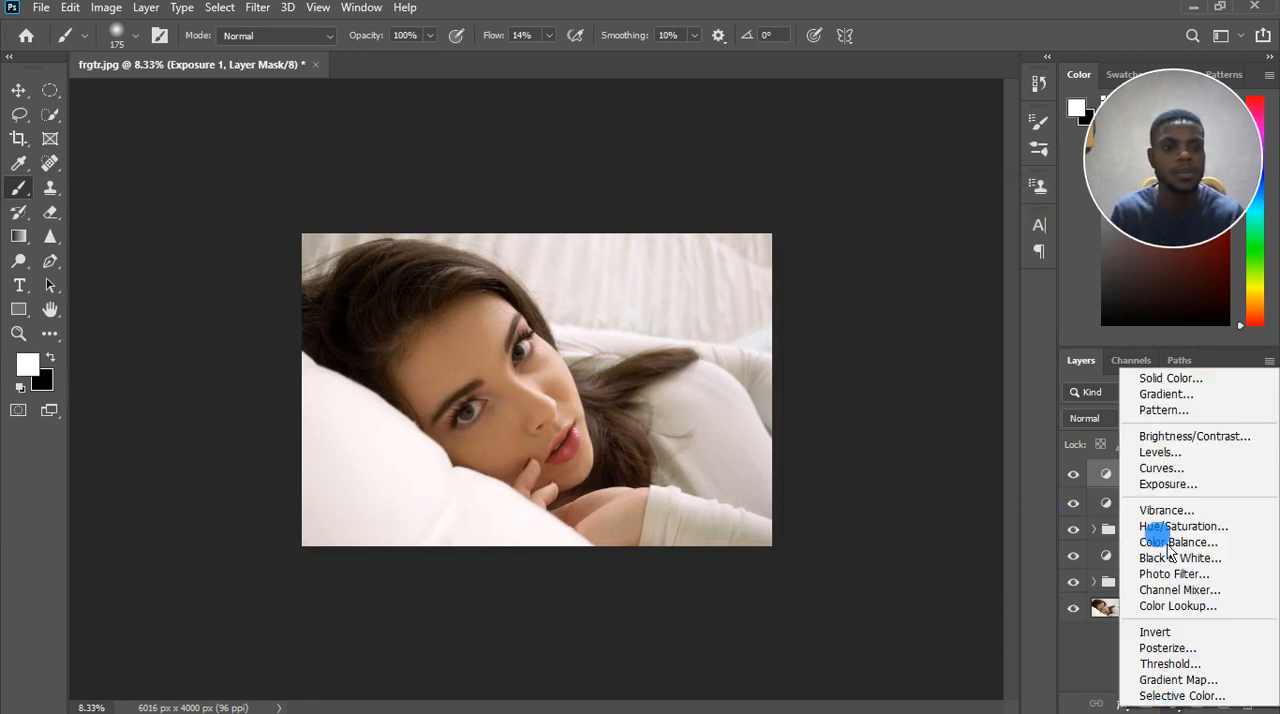
click(1160, 510)
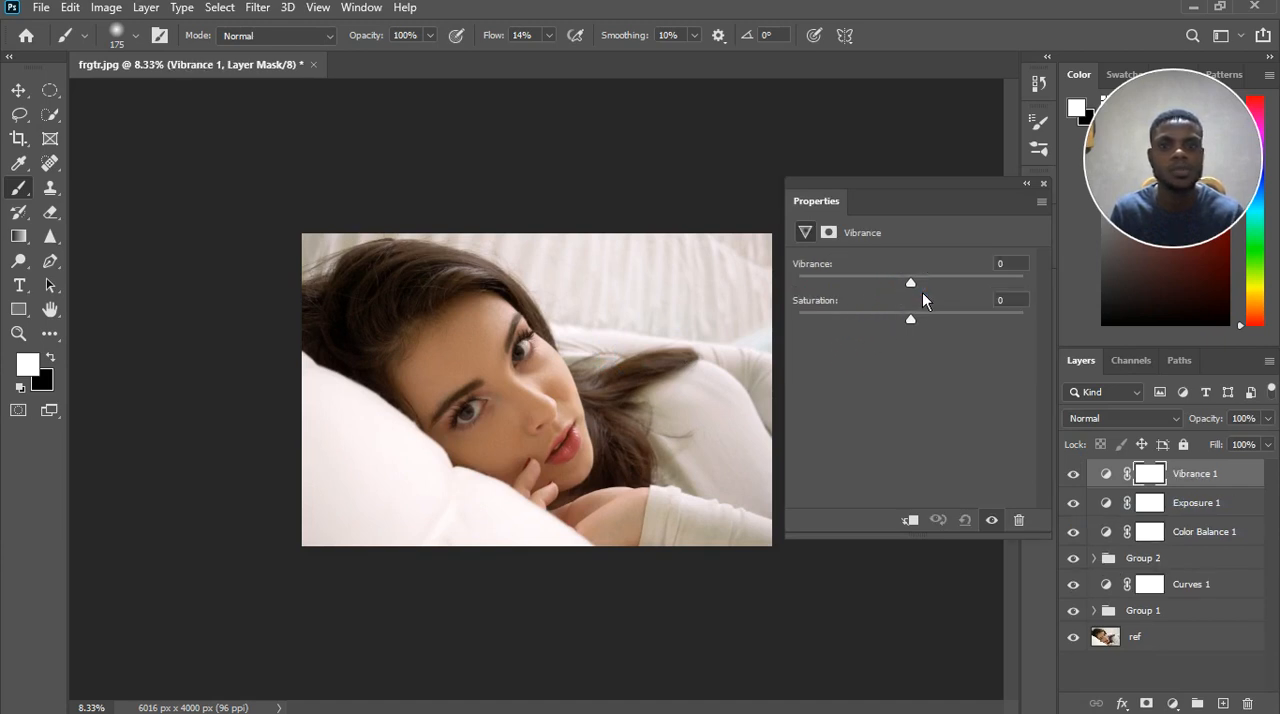
drag(911, 284, 931, 293)
drag(937, 290, 928, 287)
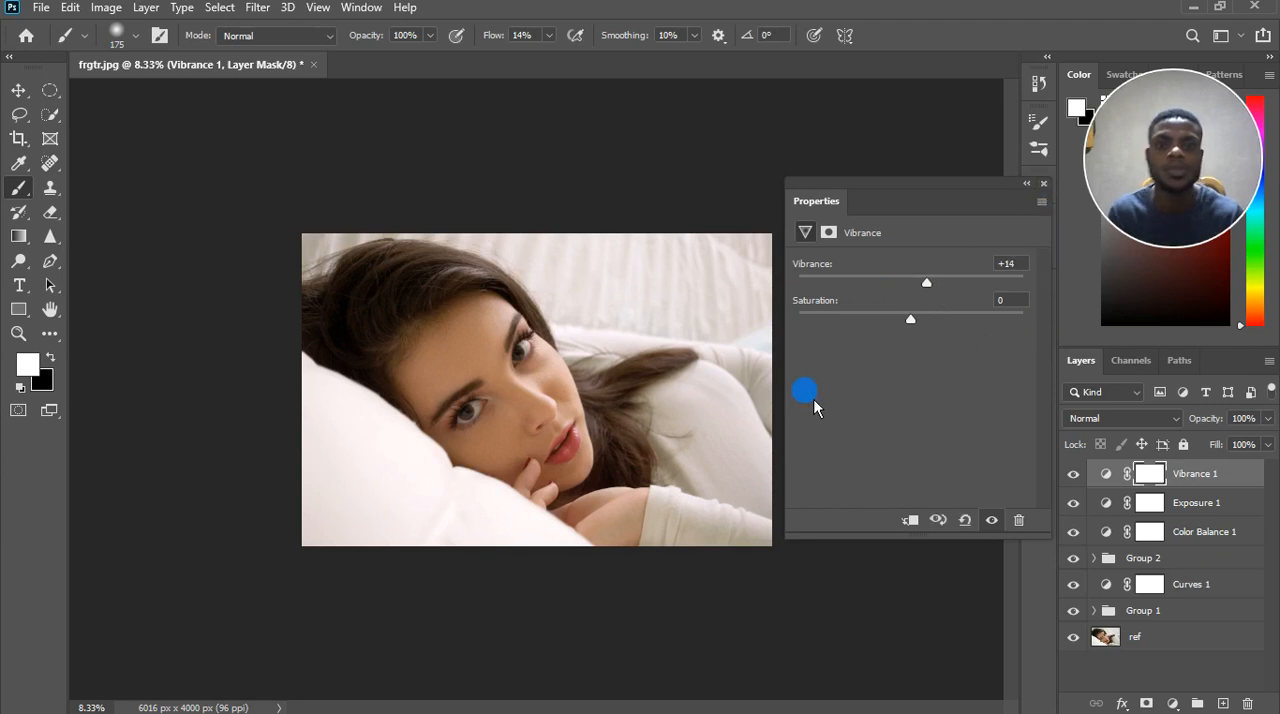
click(1044, 184)
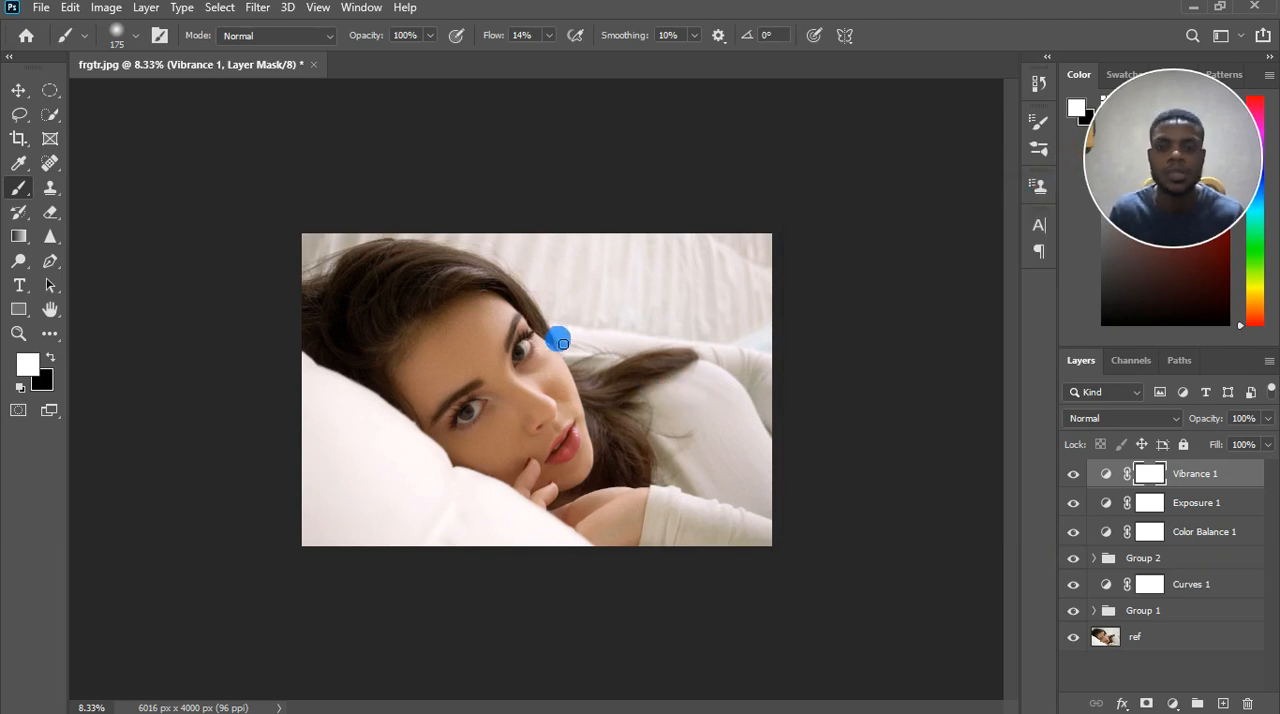
Add a new Curves adjustment layer above the Vibrance layer.
scroll(843, 434, up, 1)
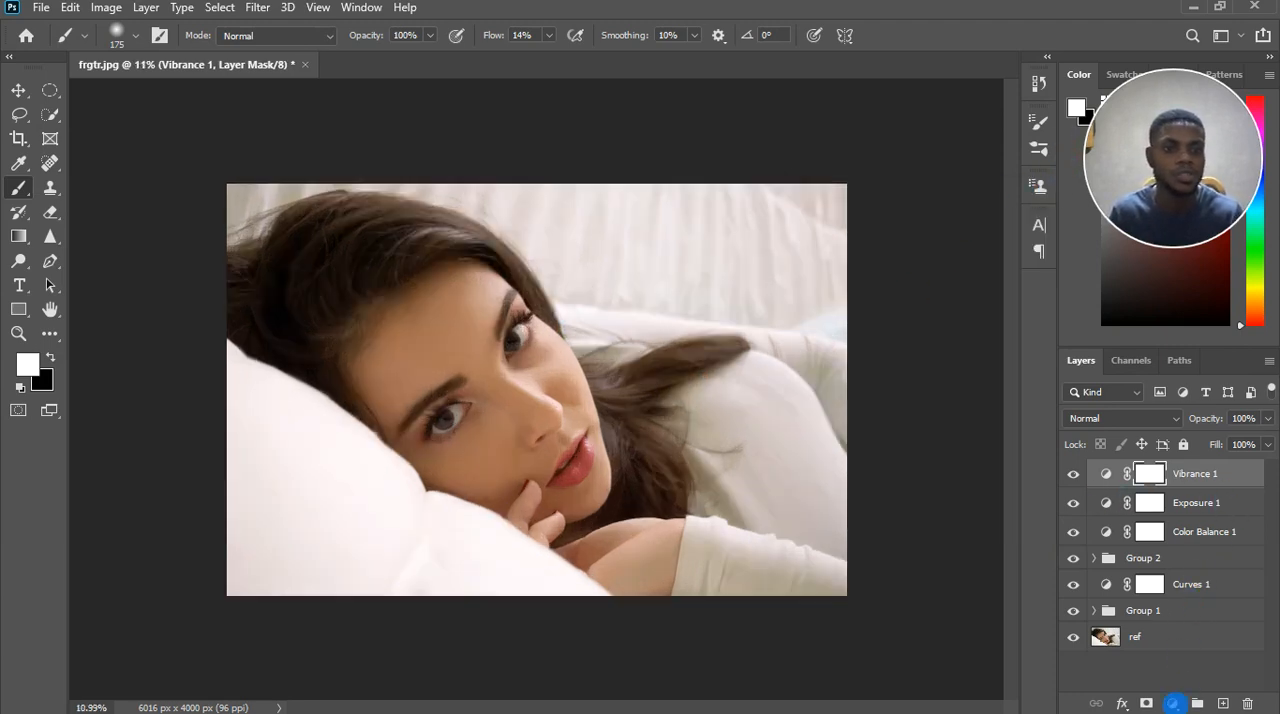
click(1173, 703)
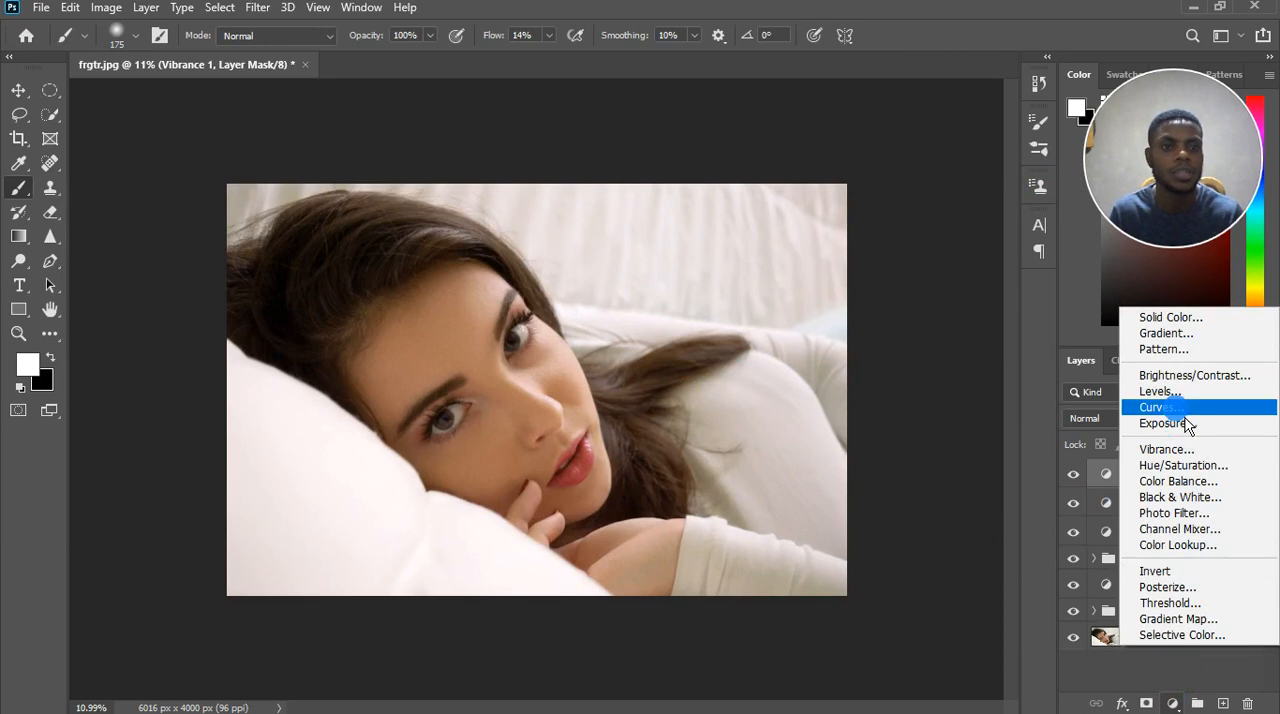
click(1160, 407)
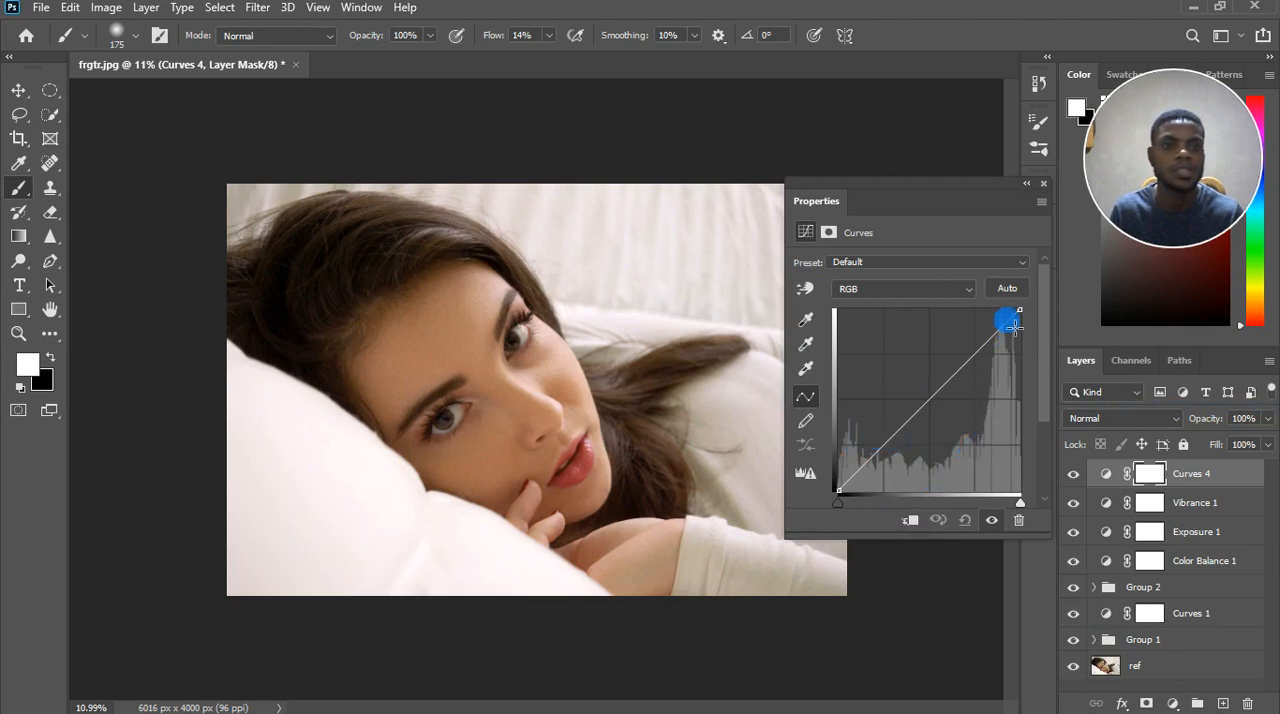
Darken the midtones slightly with one point on the Curves 4 RGB curve, and compare the portrait with and without the layer.
click(903, 429)
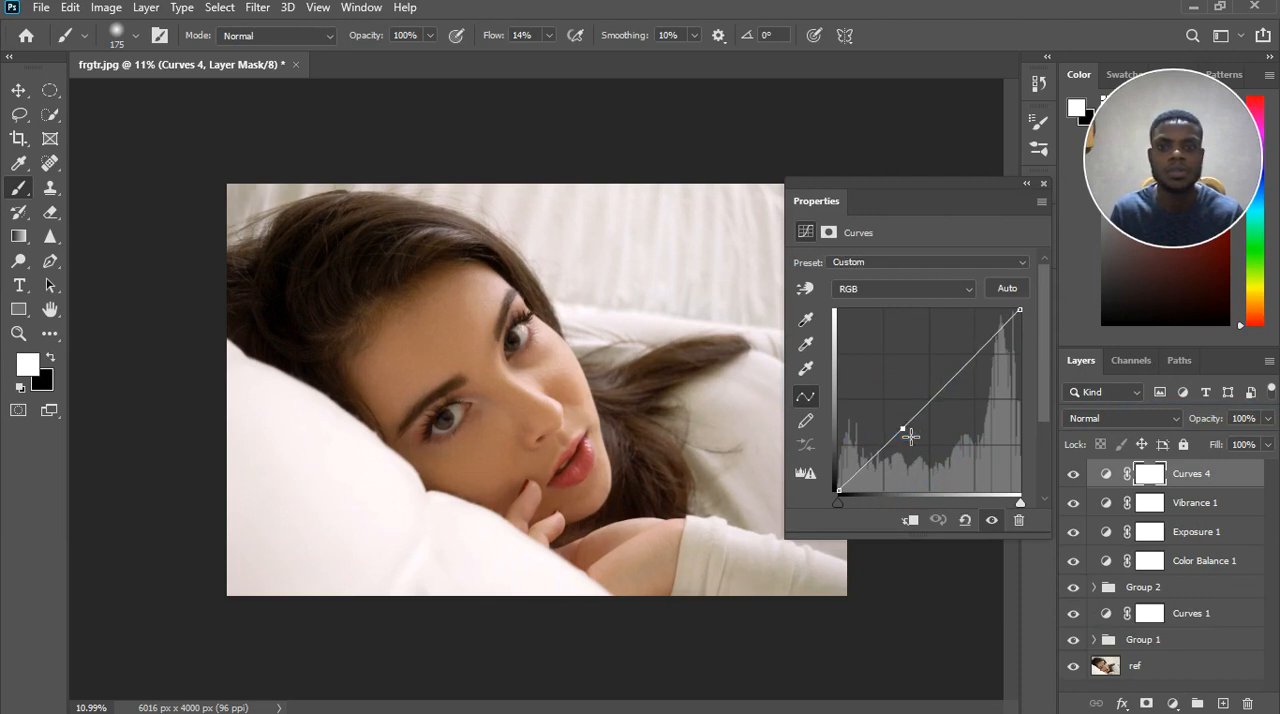
drag(910, 435, 915, 437)
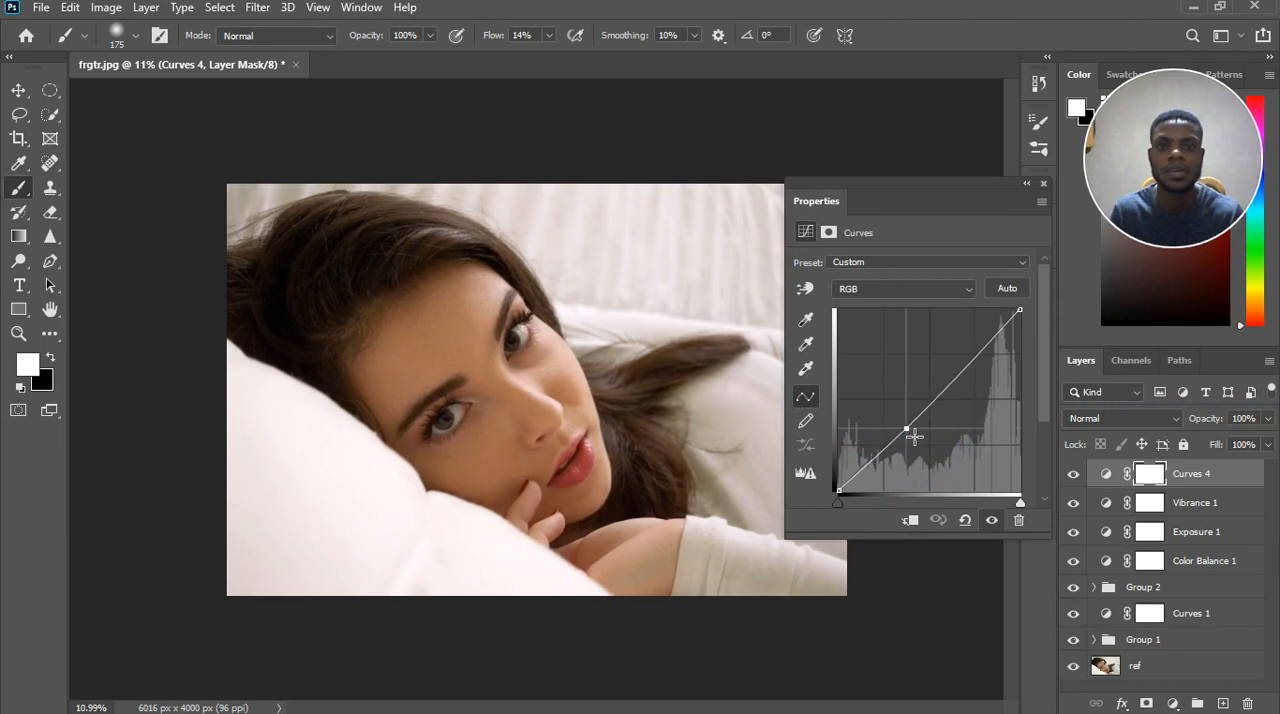
click(1010, 239)
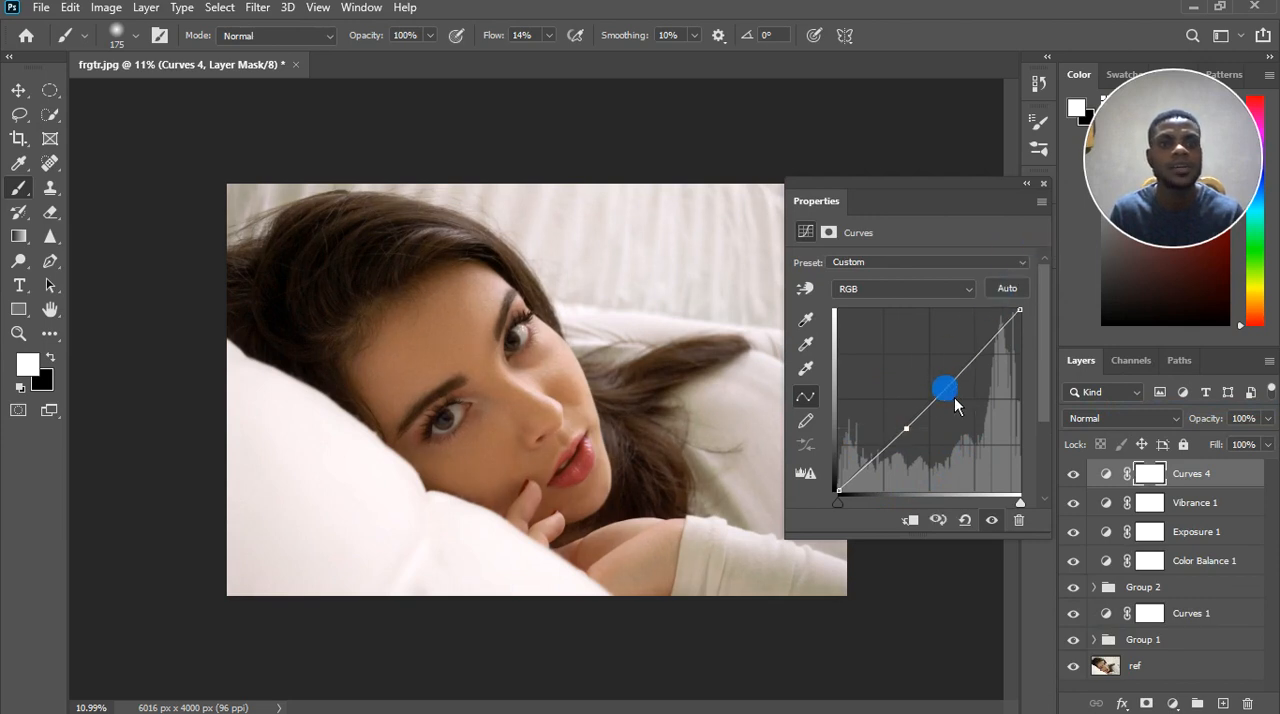
drag(917, 438, 930, 425)
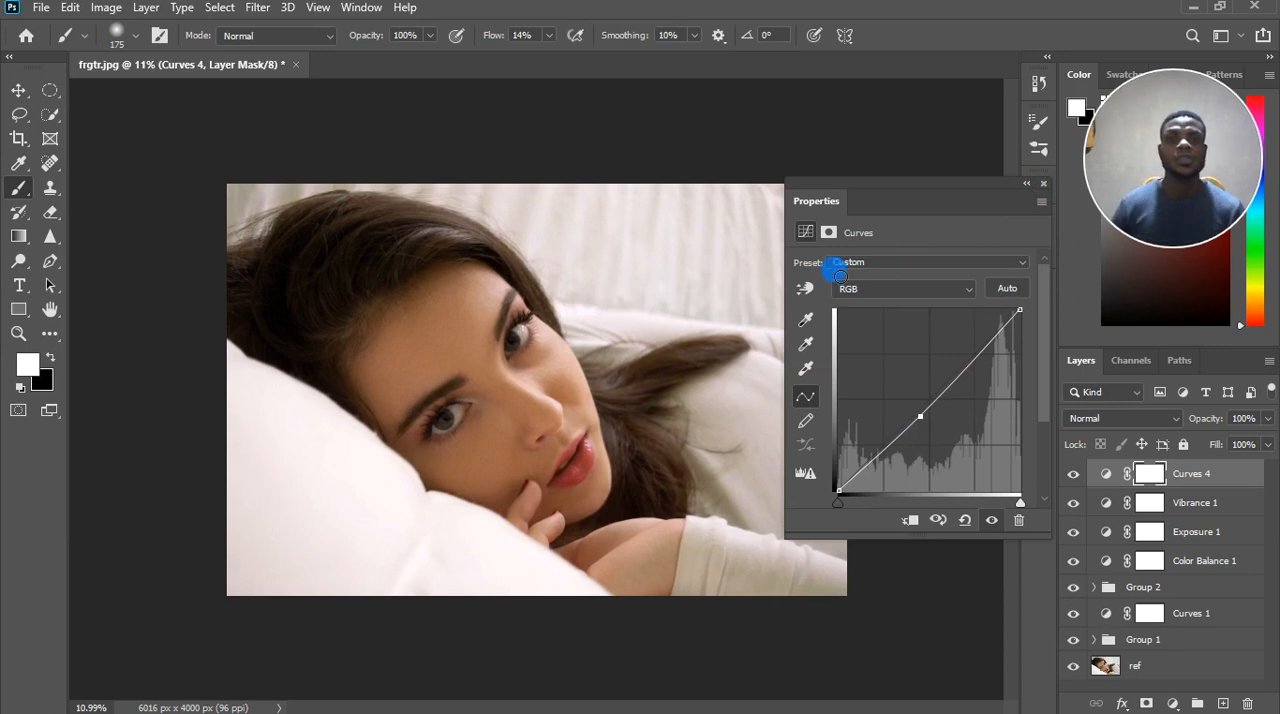
click(1043, 188)
scroll(706, 357, down, 2)
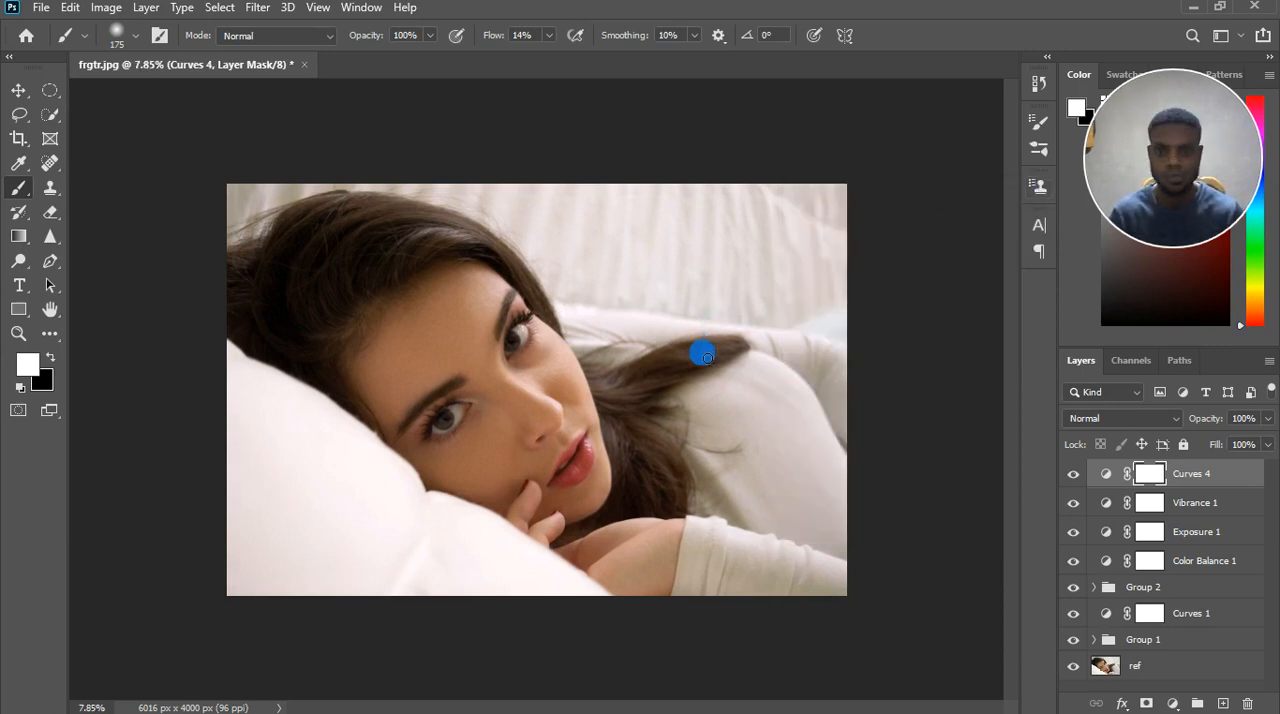
click(1074, 476)
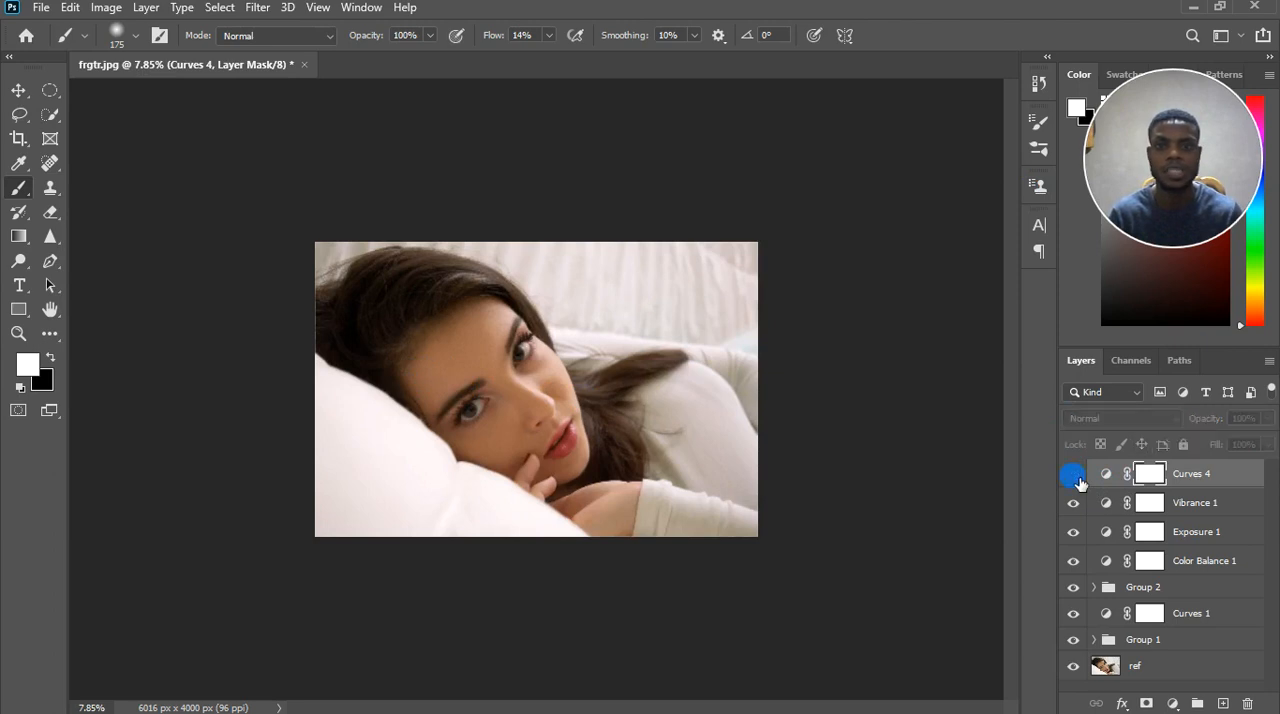
click(1077, 478)
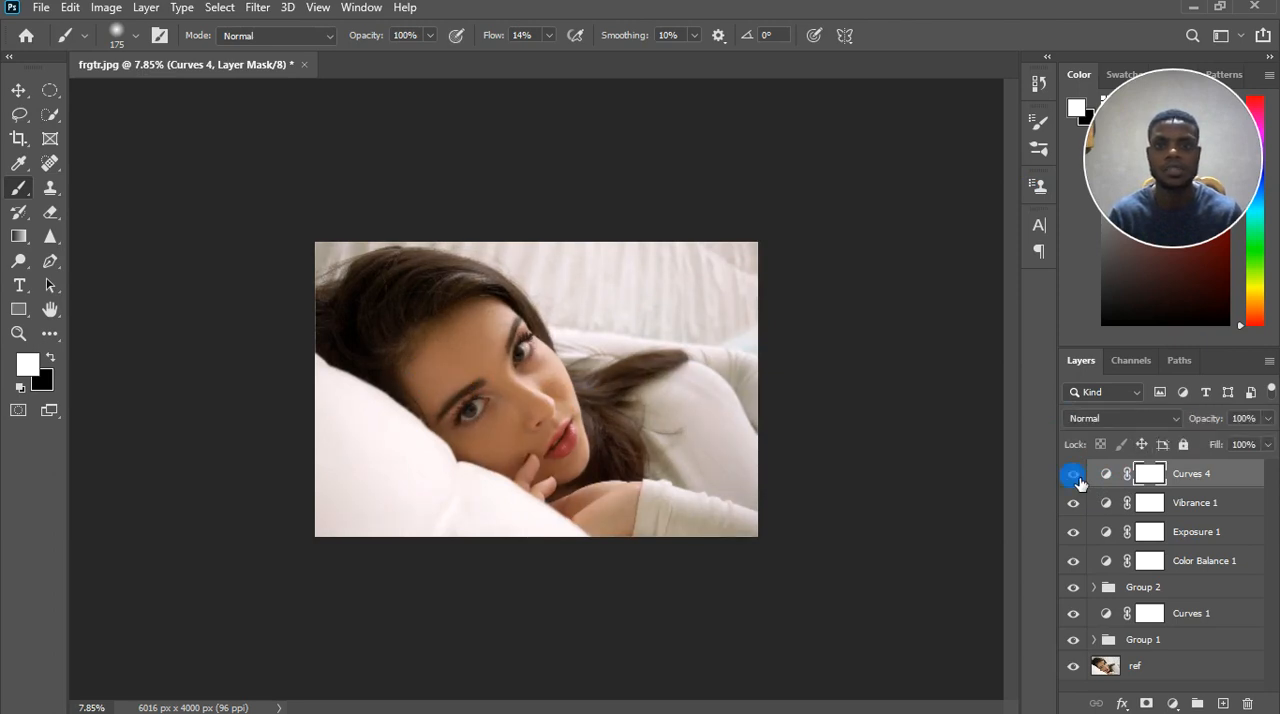
Reduce the Curves 4 layer's Fill to 58% and check its effect by switching the layer off and on.
click(1267, 444)
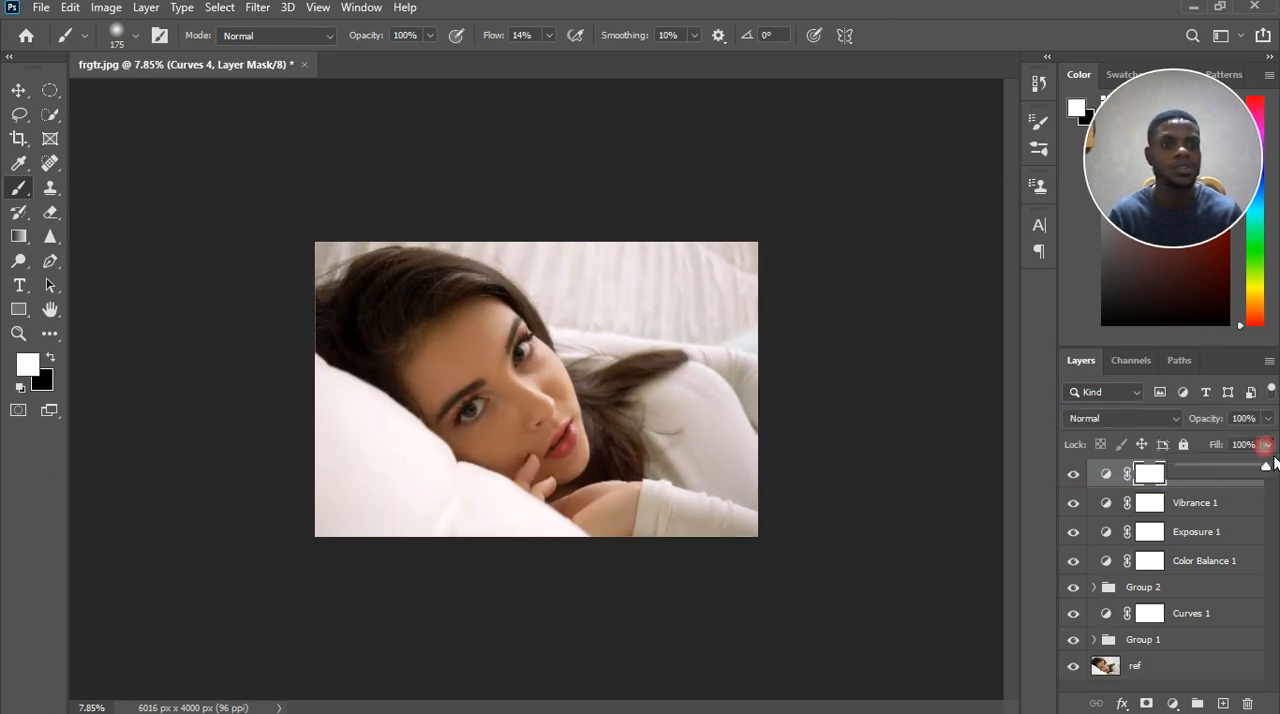
click(1232, 467)
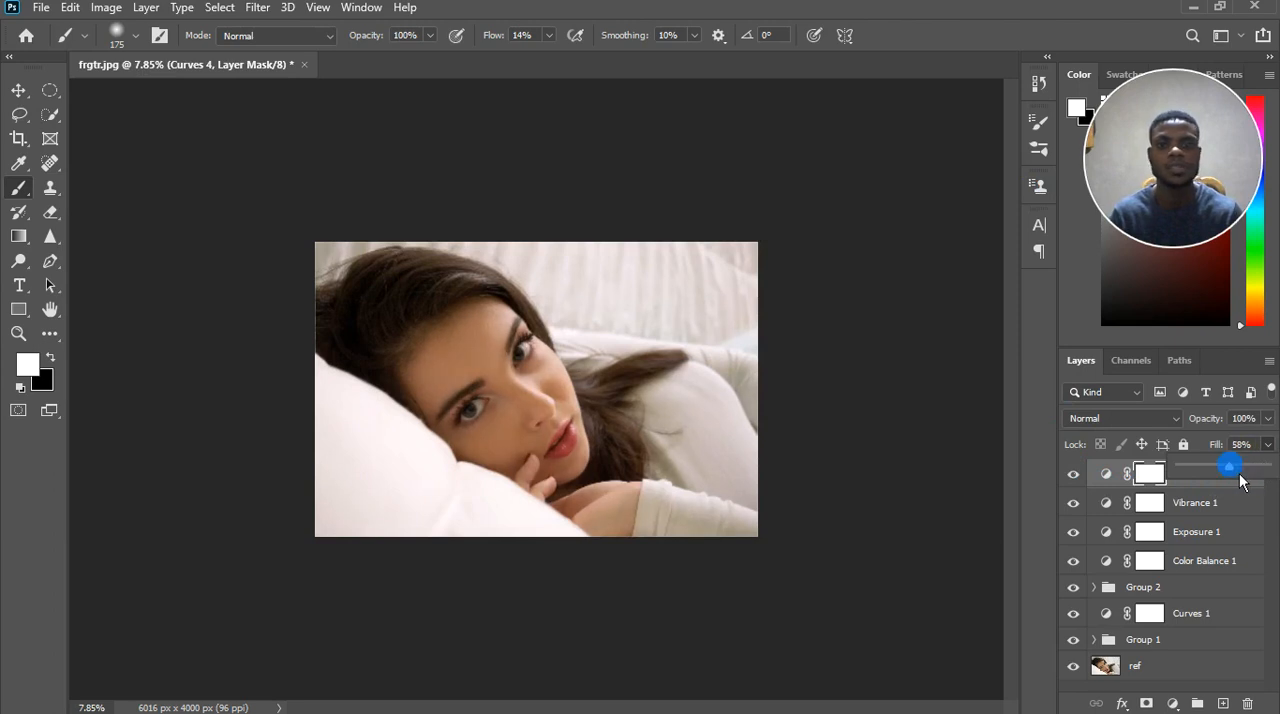
click(1073, 474)
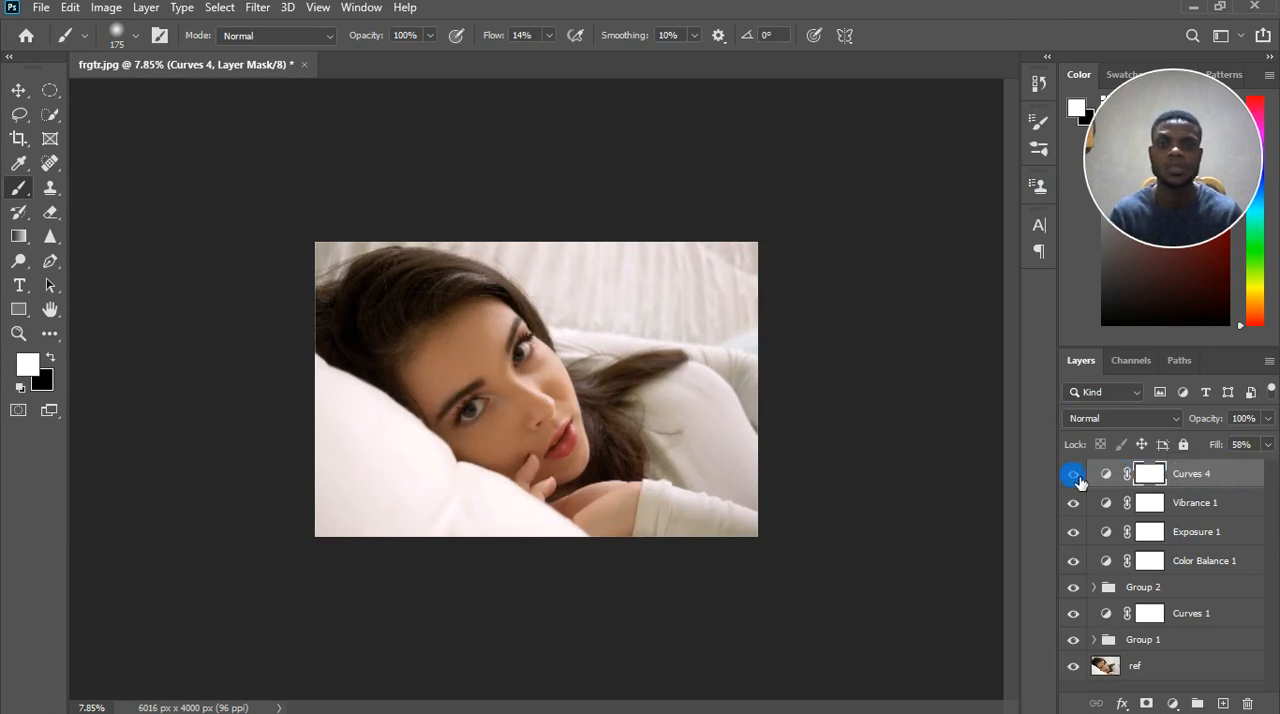
click(1073, 474)
click(1074, 475)
scroll(578, 383, up, 1)
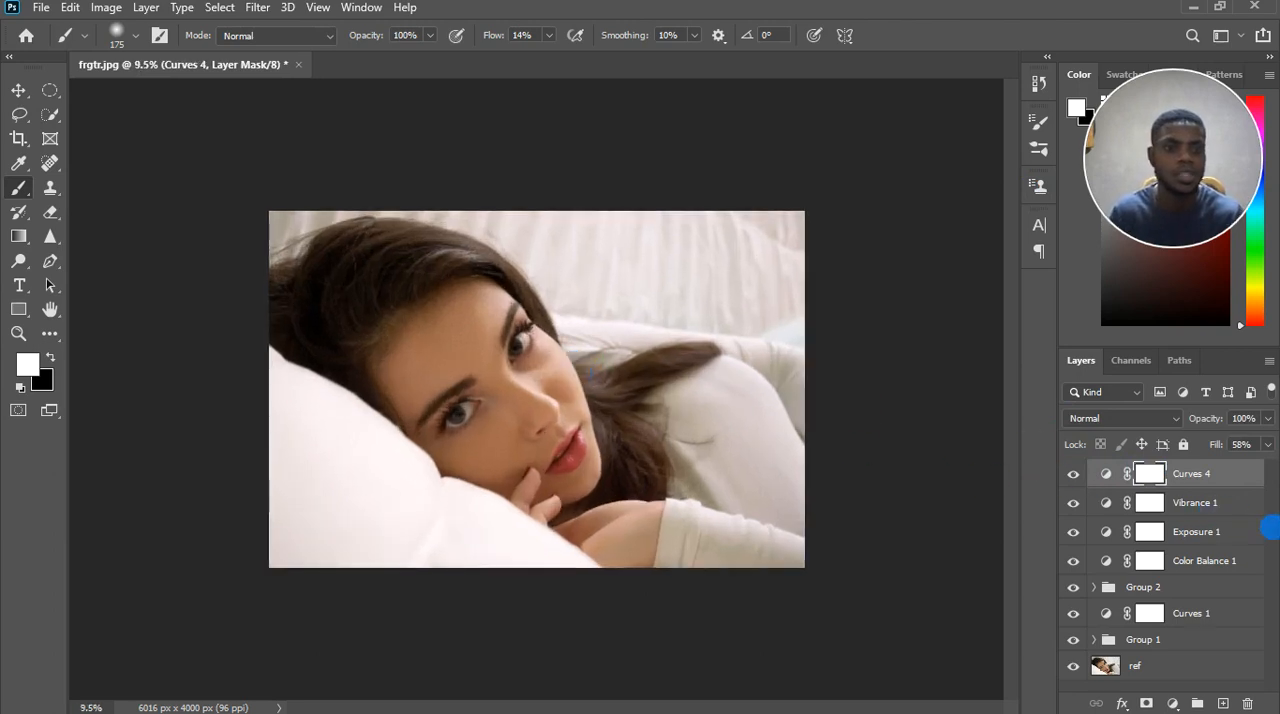
Group all layers from Group 1 up to Curves 4 into one new group above the ref layer.
key(ctrl+2)
scroll(1216, 552, down, 1)
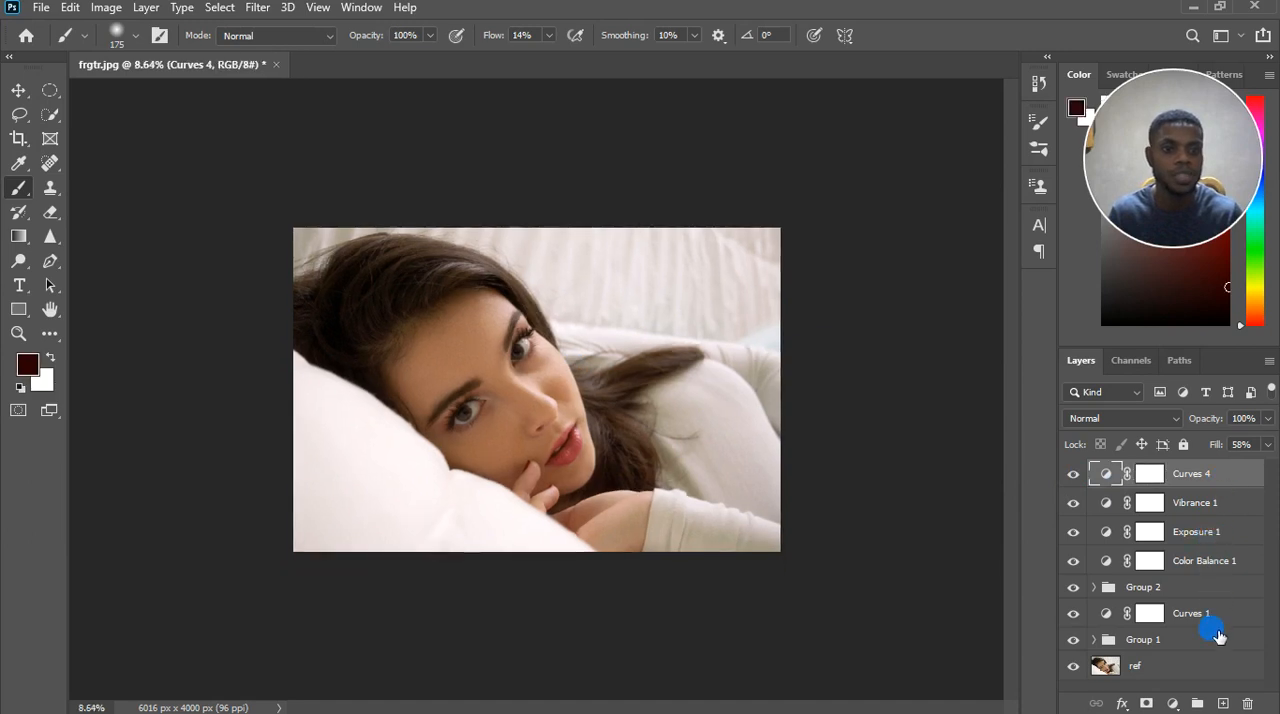
click(1207, 640)
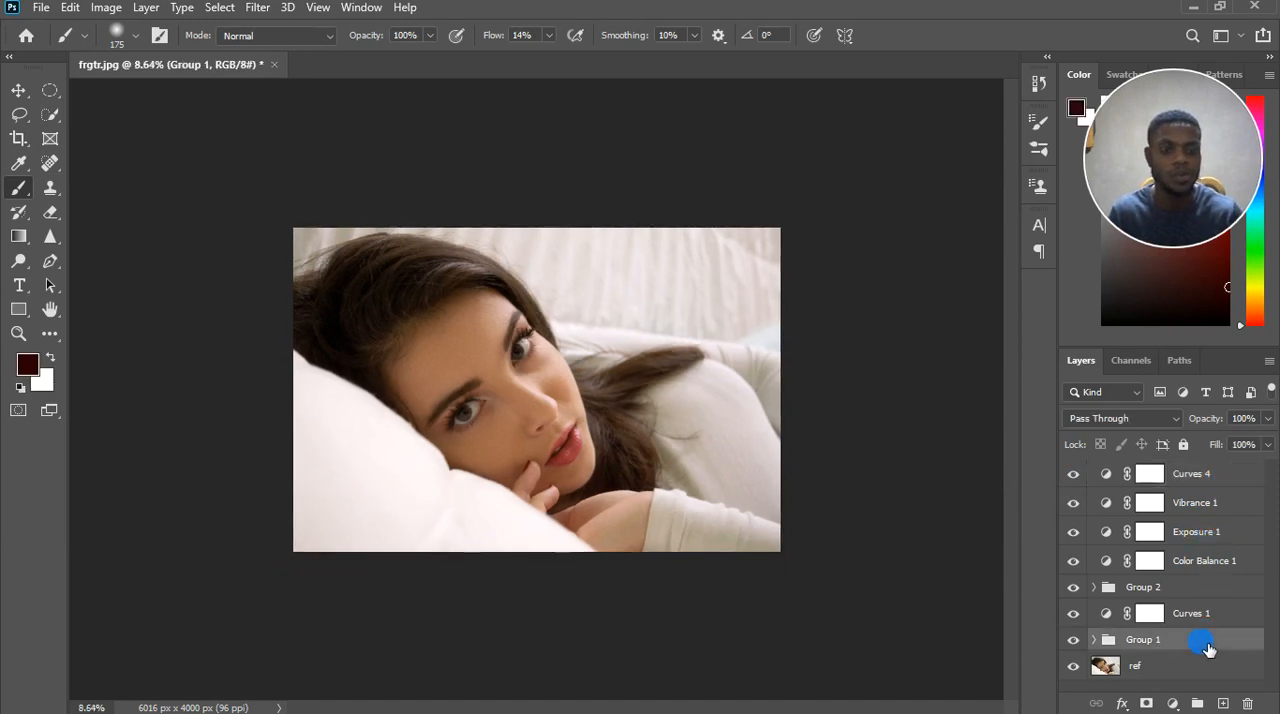
shift+click(1205, 476)
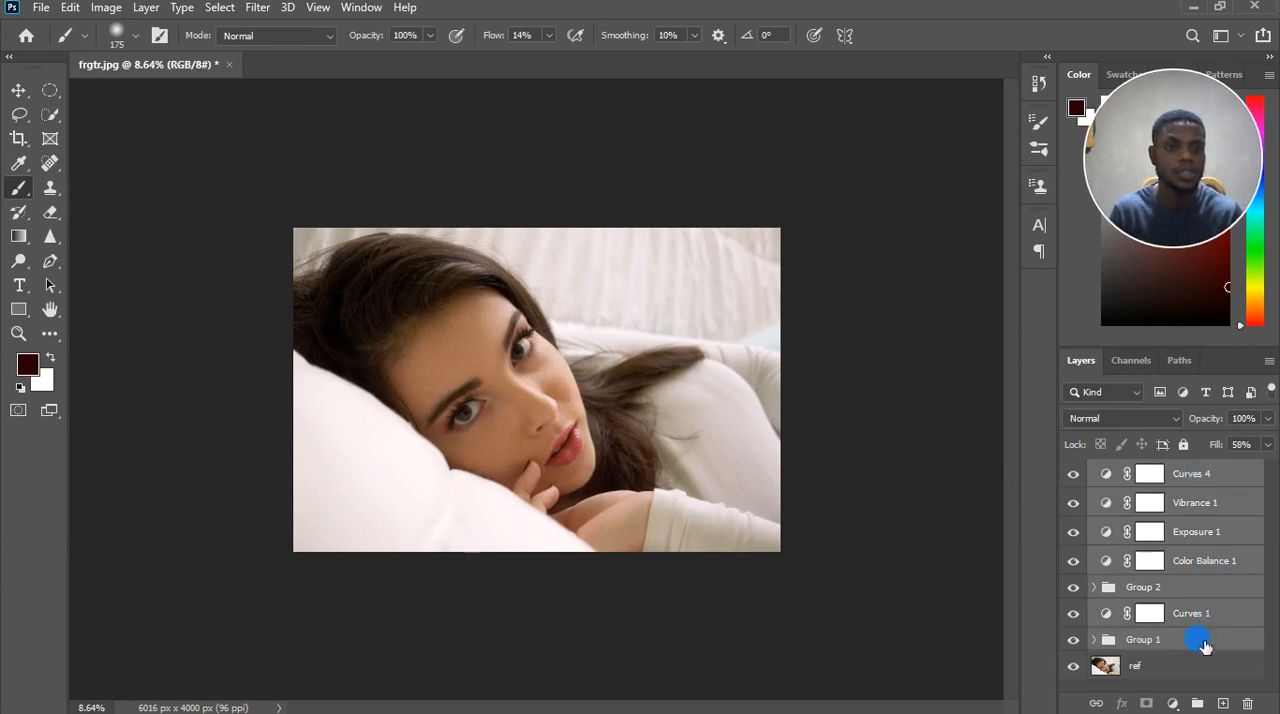
click(1203, 703)
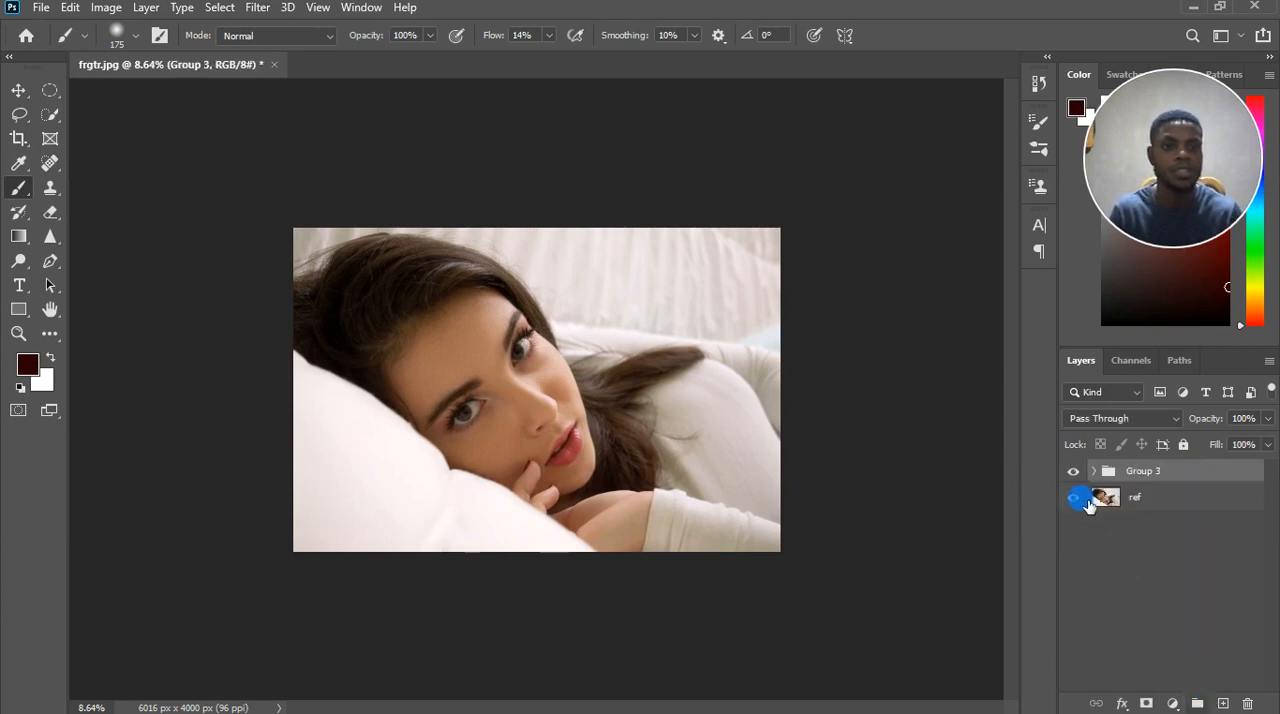
Compare the portrait before and after the whole retouch by switching Group 3 off and on, and examine the face up close.
click(1073, 471)
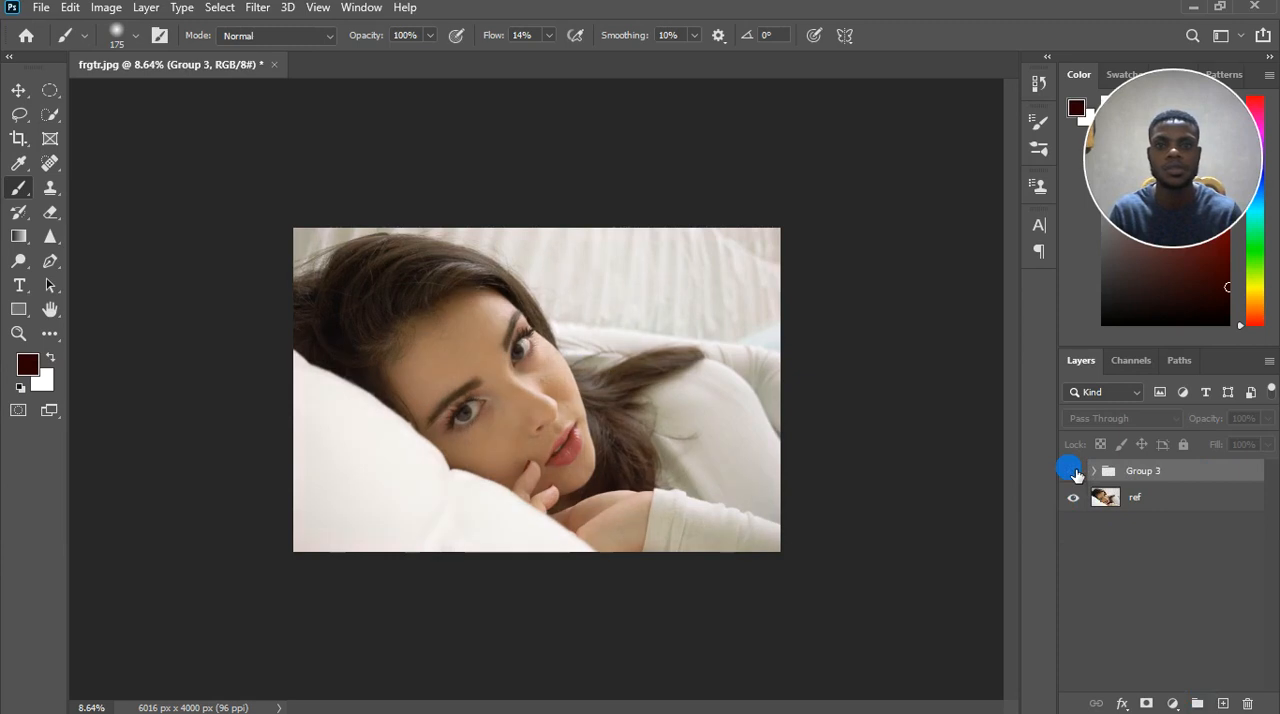
click(1073, 471)
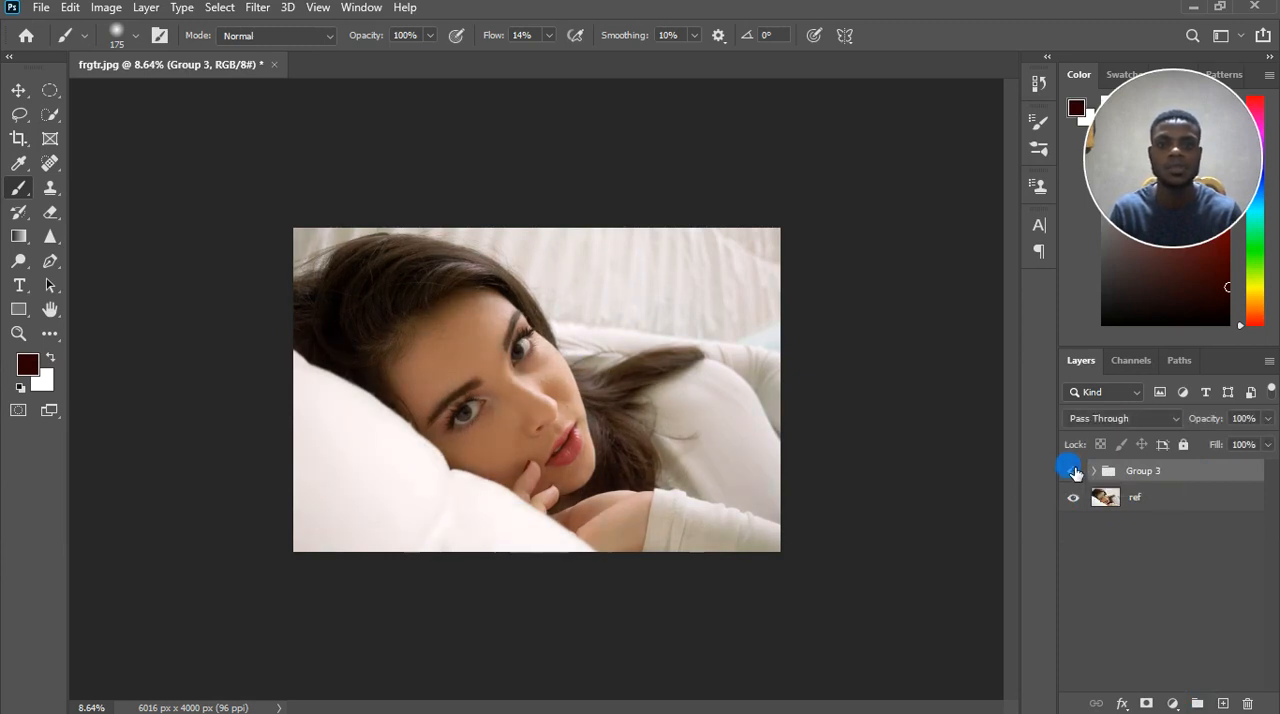
click(1073, 471)
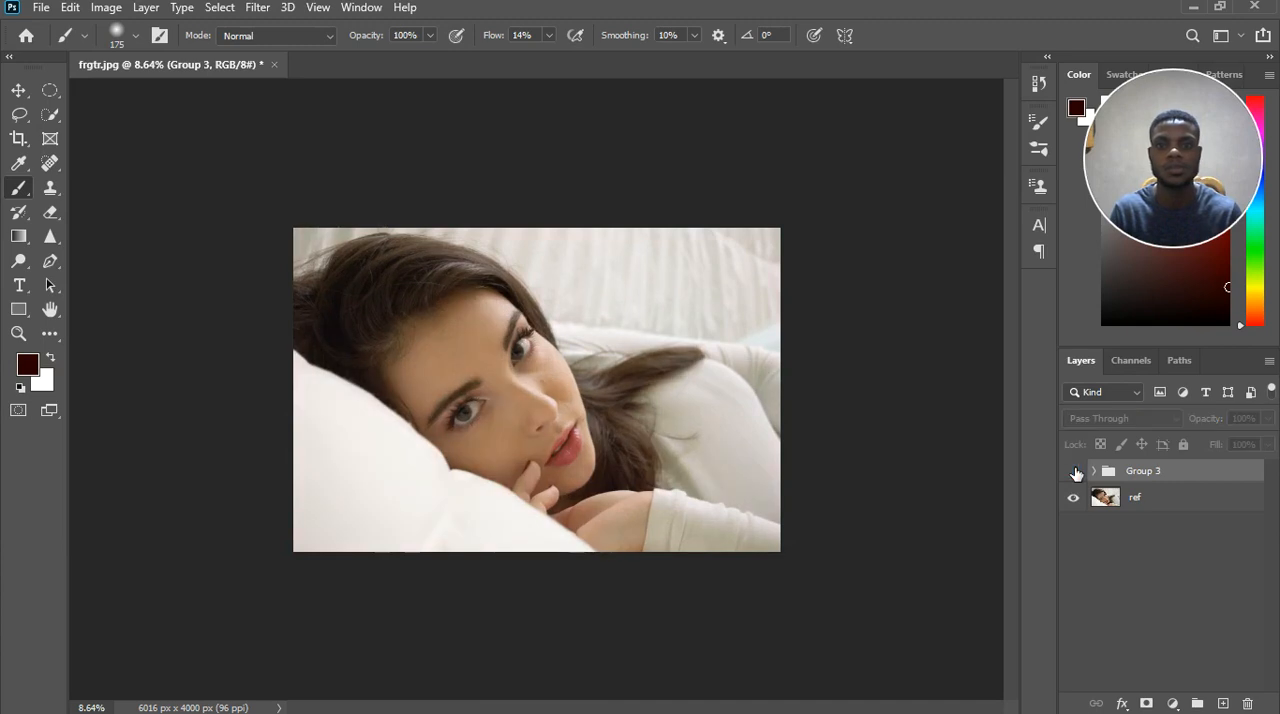
click(1073, 471)
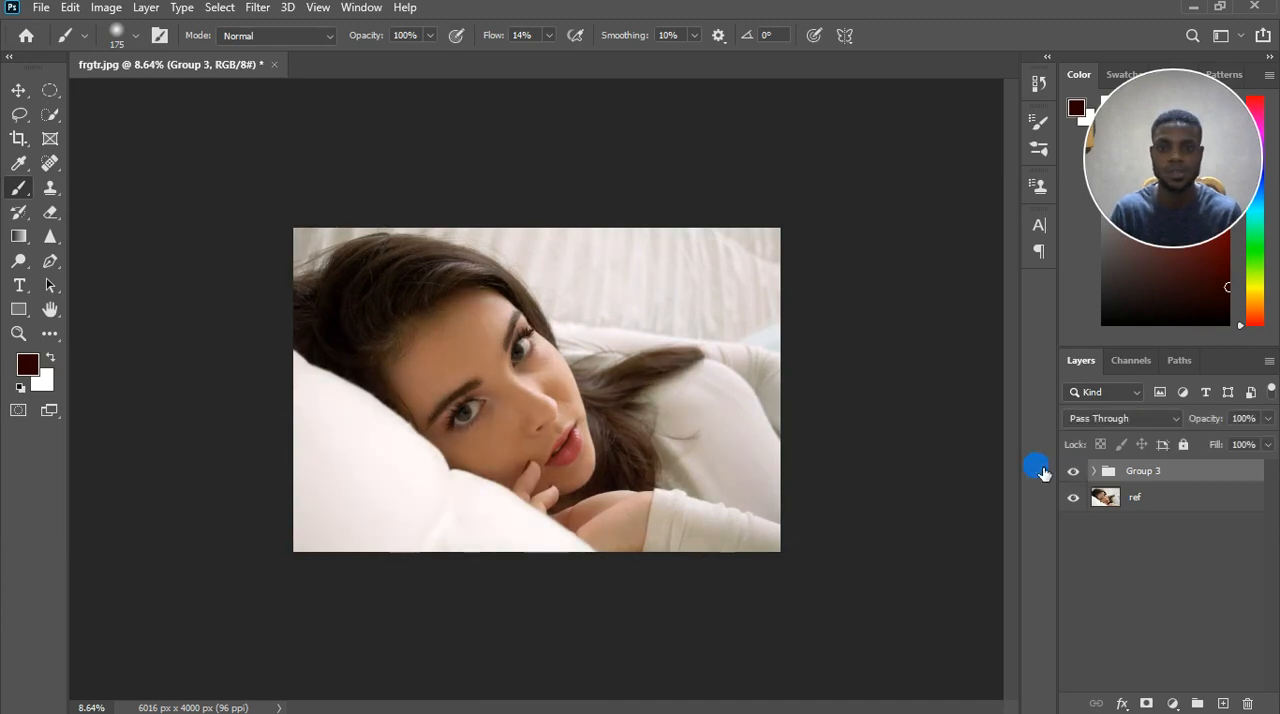
key(ctrl+plus)
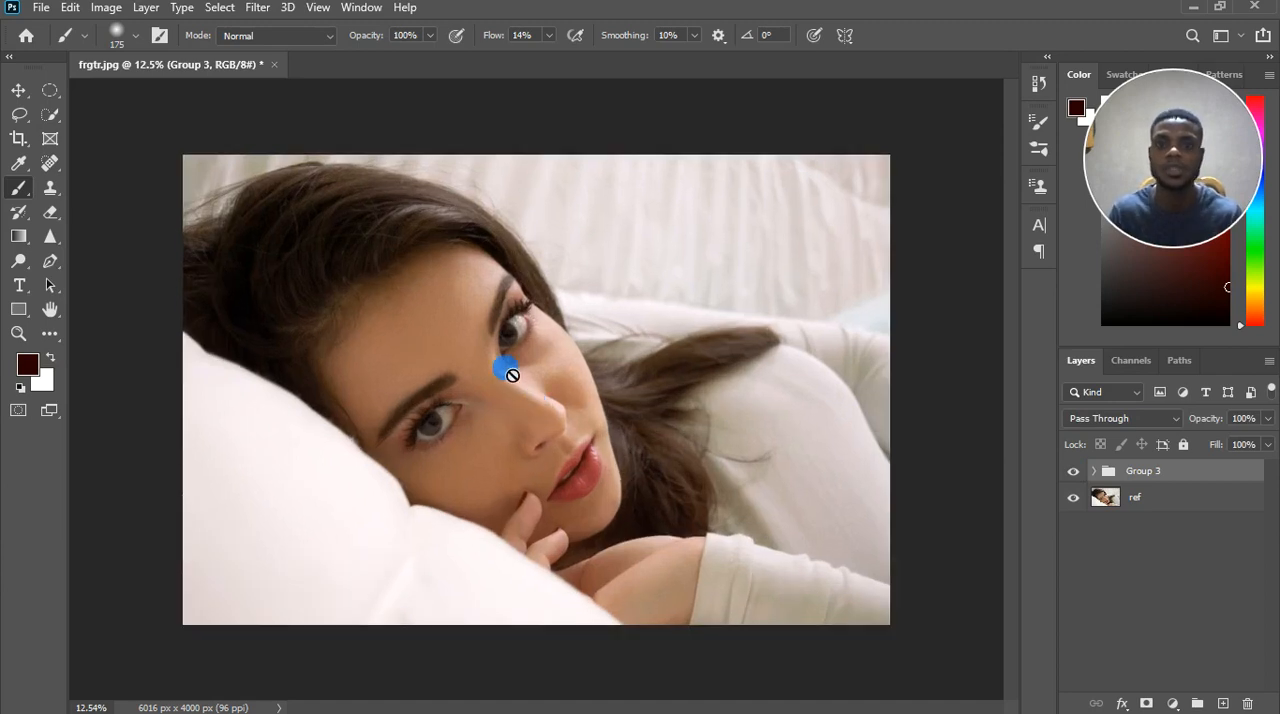
scroll(517, 316, up, 1)
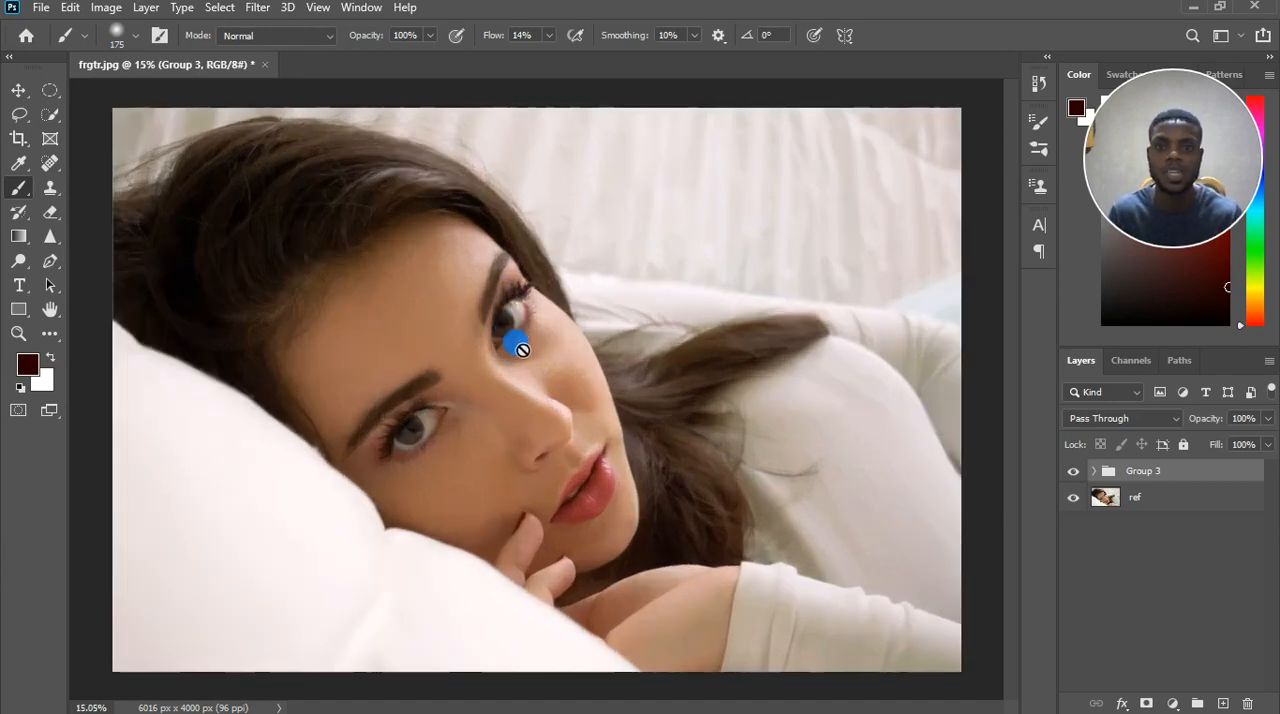
scroll(504, 392, down, 1)
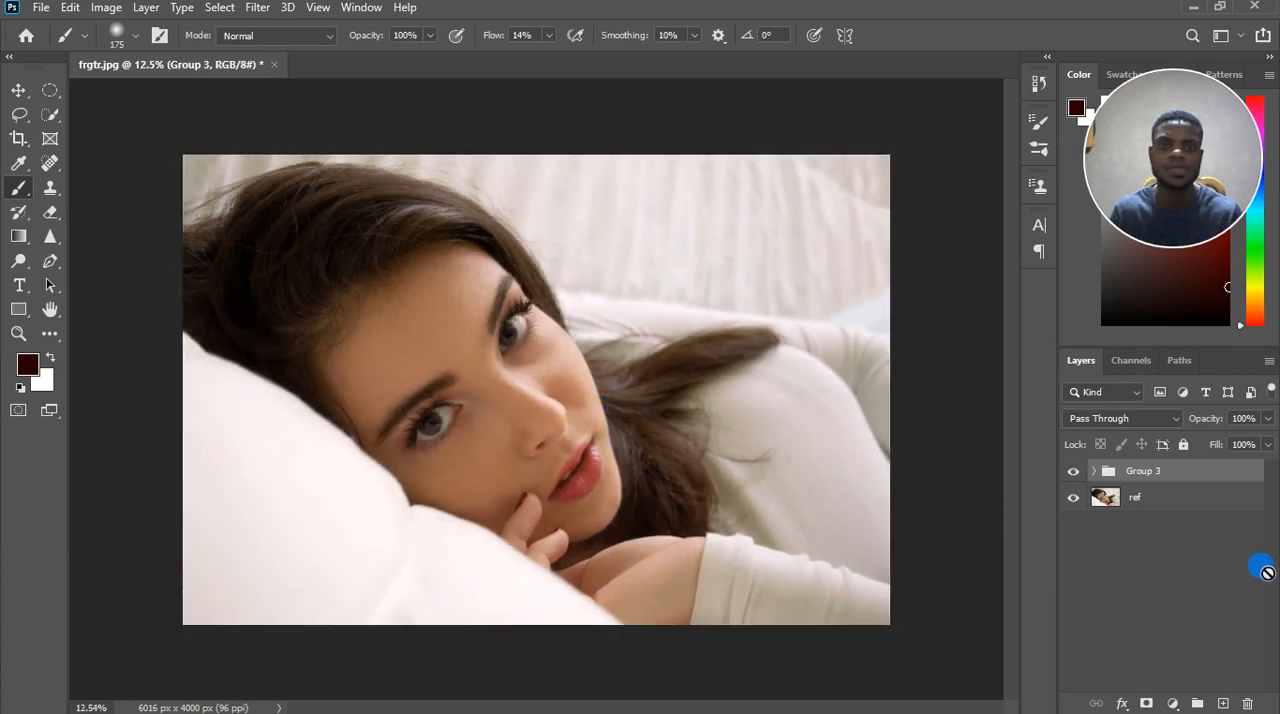
Check the effect of Curves 4 inside Group 3, reduce that layer's Fill to 11%, and collapse the group.
click(1097, 472)
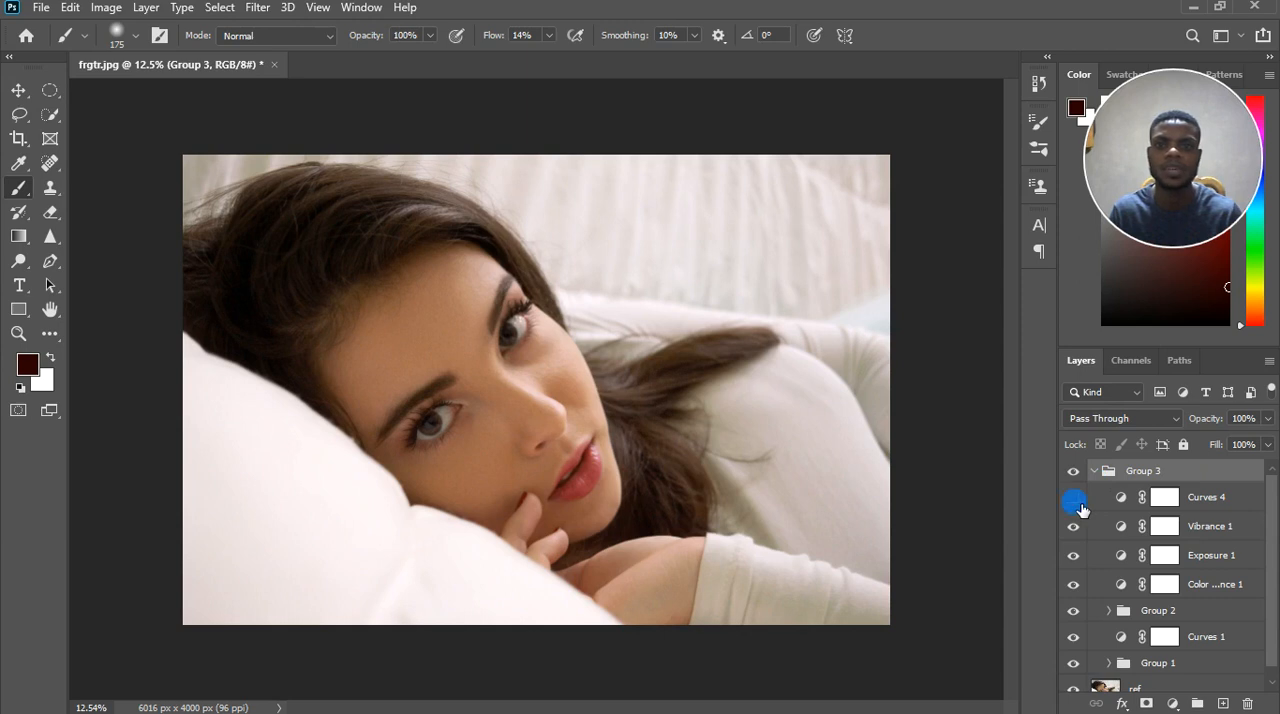
scroll(612, 463, down, 1)
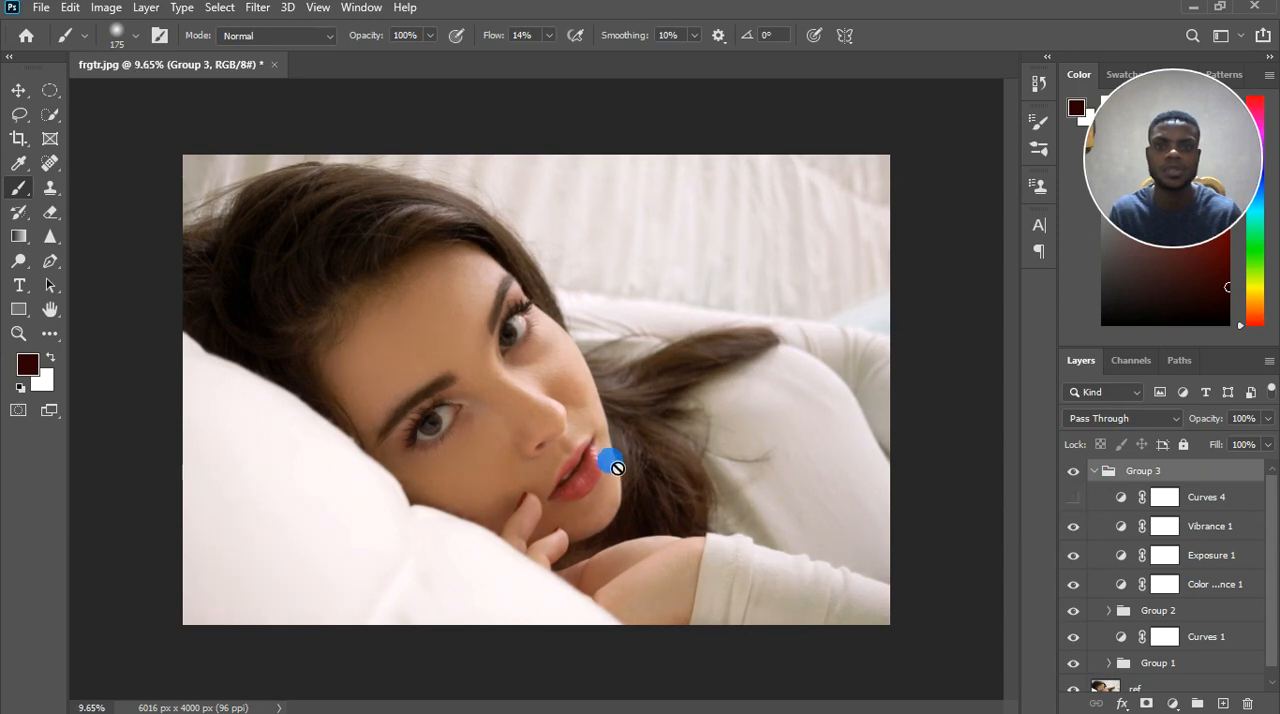
click(1212, 498)
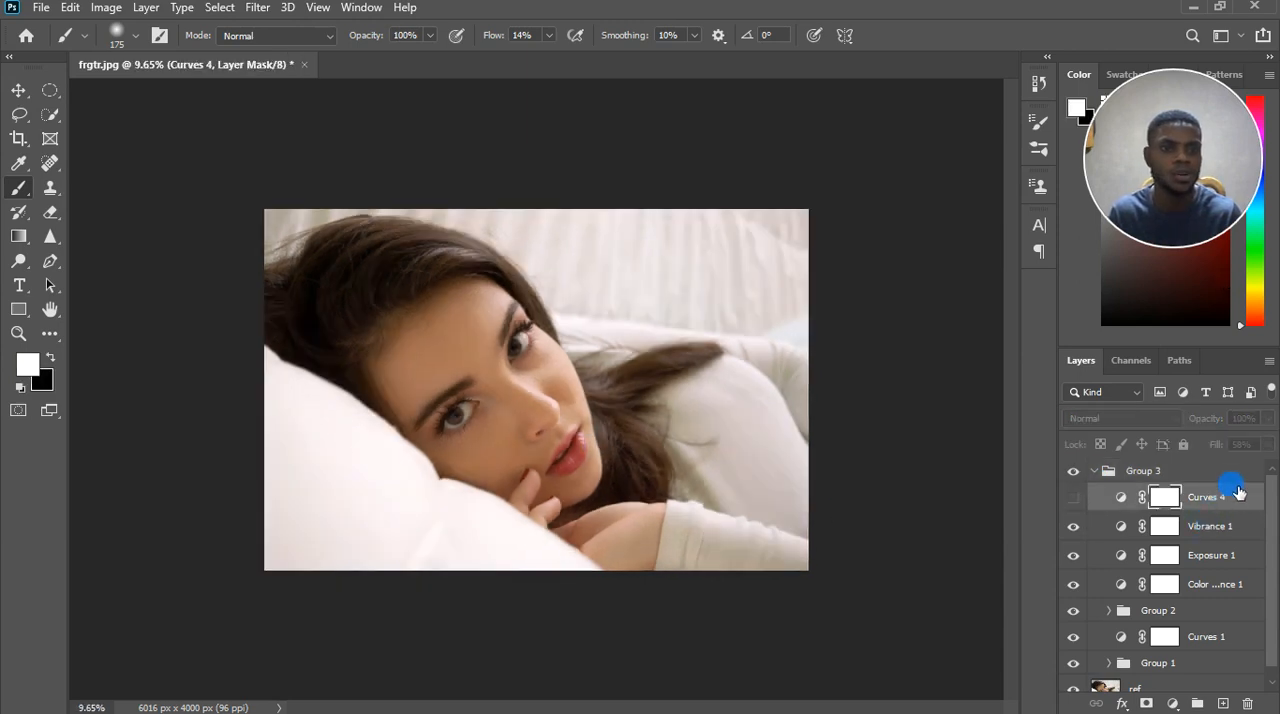
click(1074, 497)
click(1074, 497)
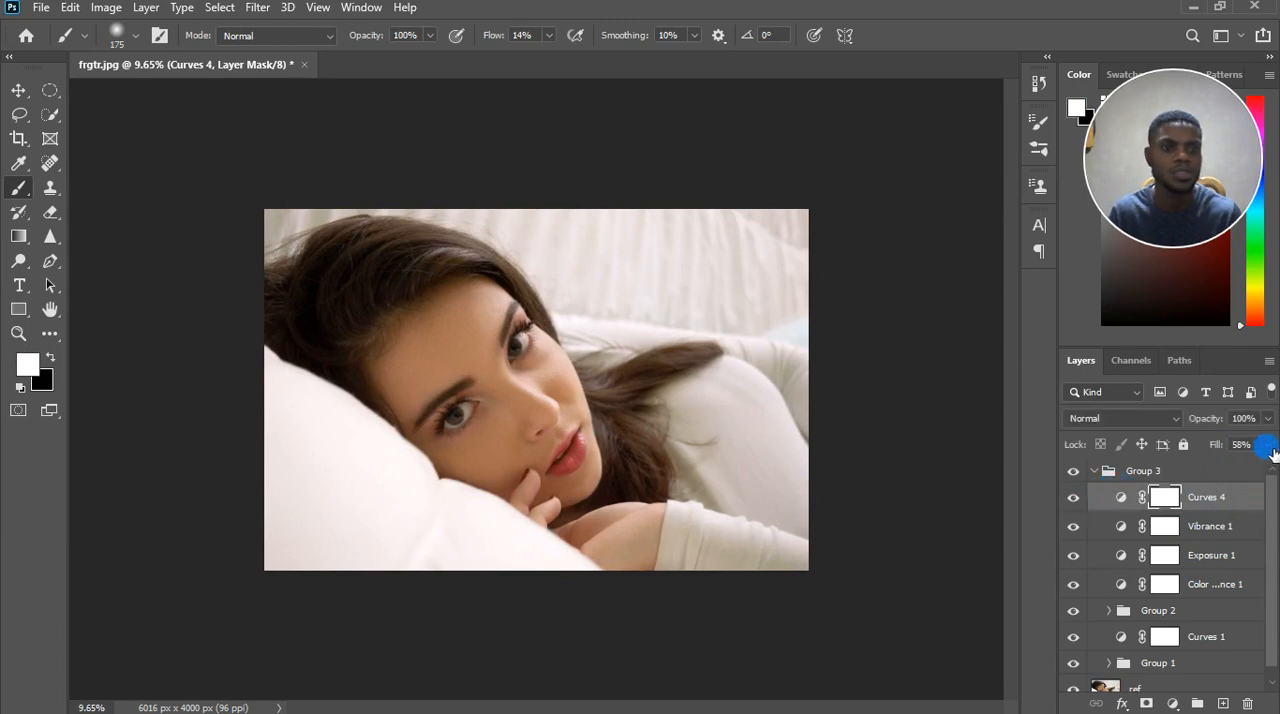
click(1267, 444)
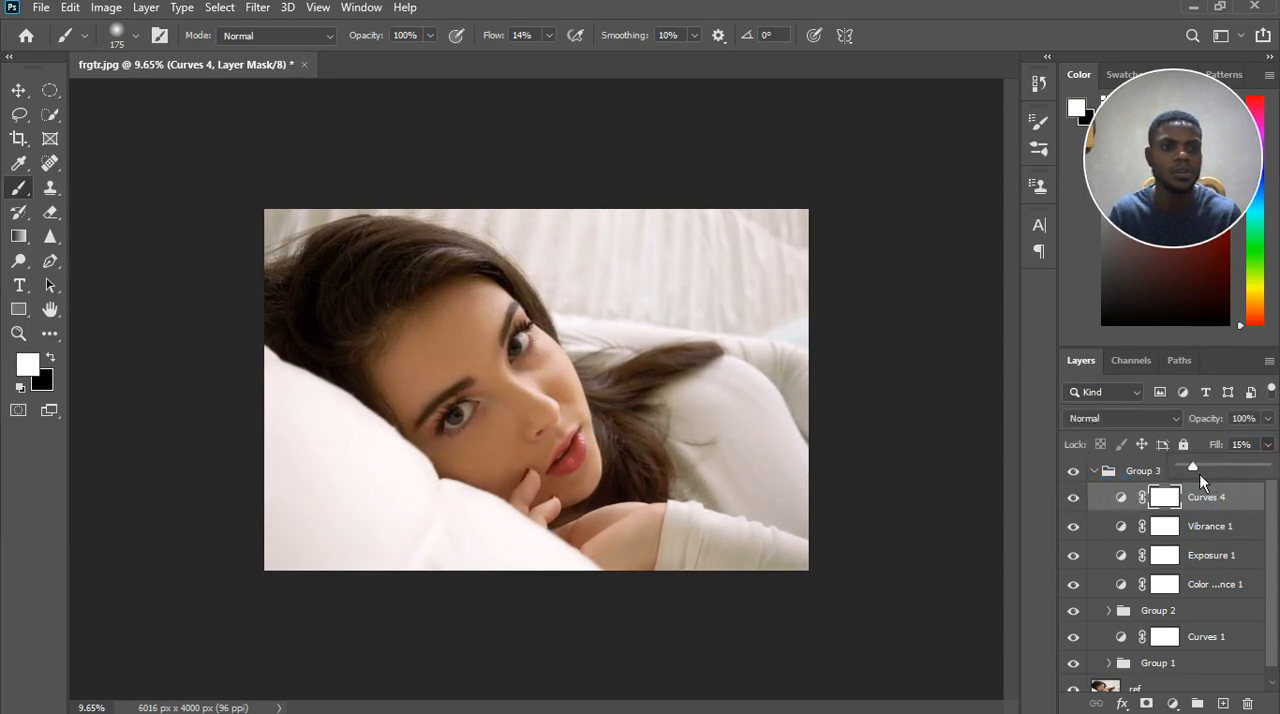
drag(1209, 473, 1102, 478)
click(1102, 478)
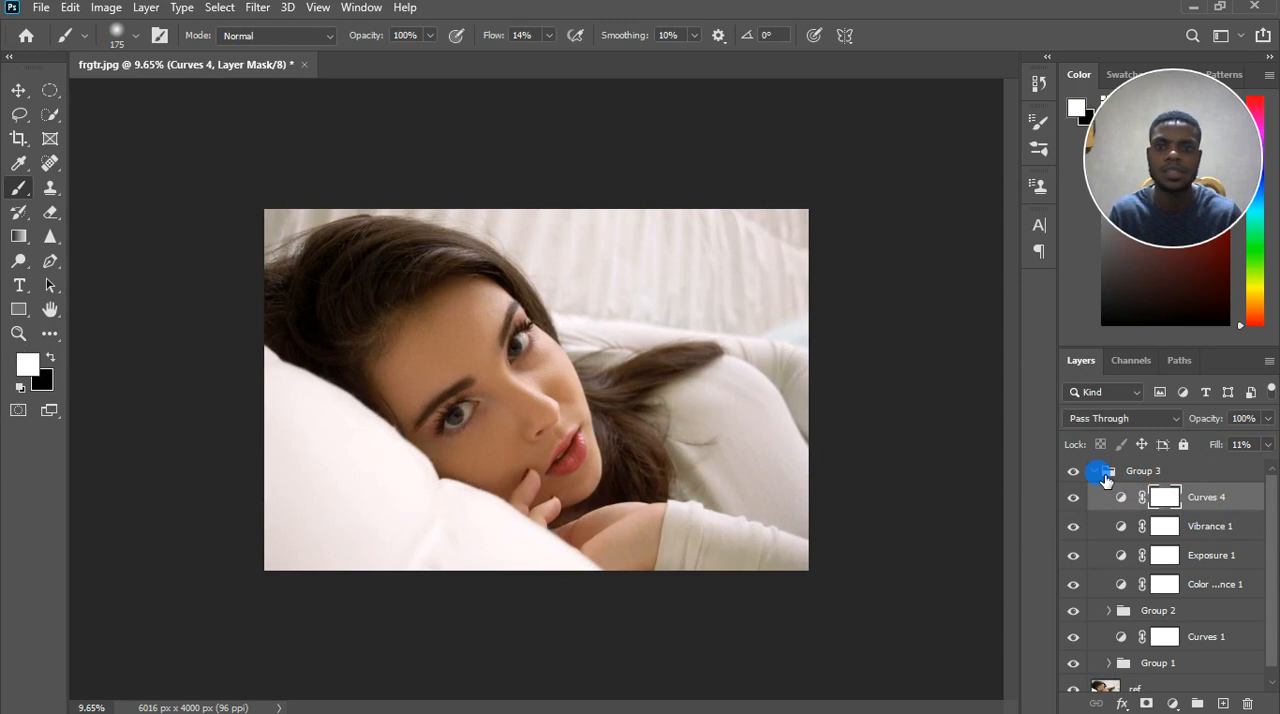
click(1093, 471)
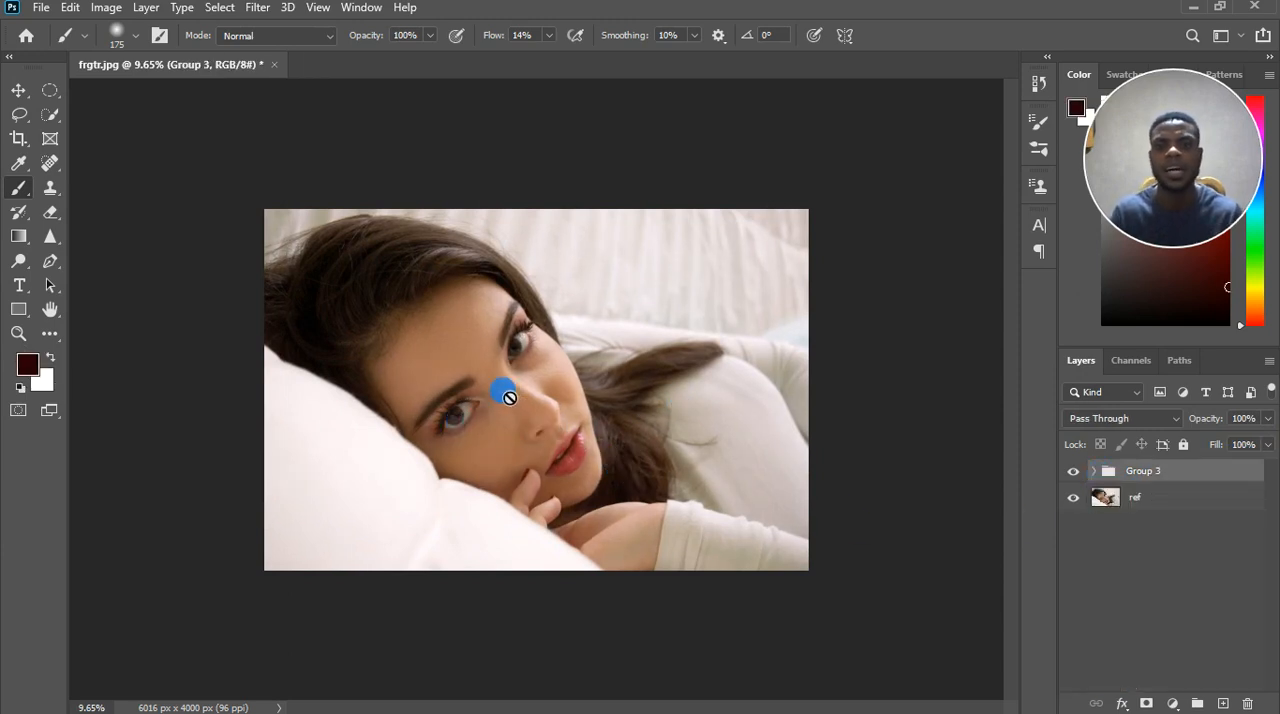
Add a Hue/Saturation adjustment layer above Group 3.
scroll(505, 395, up, 2)
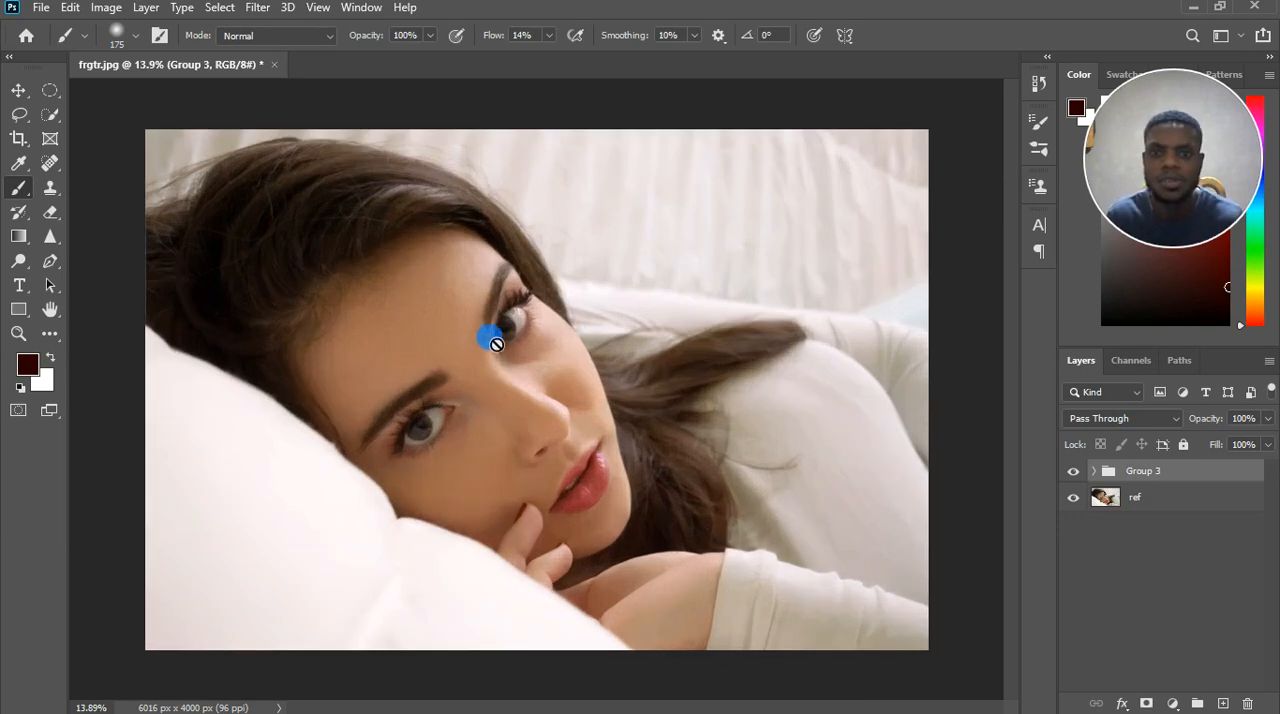
scroll(510, 415, down, 1)
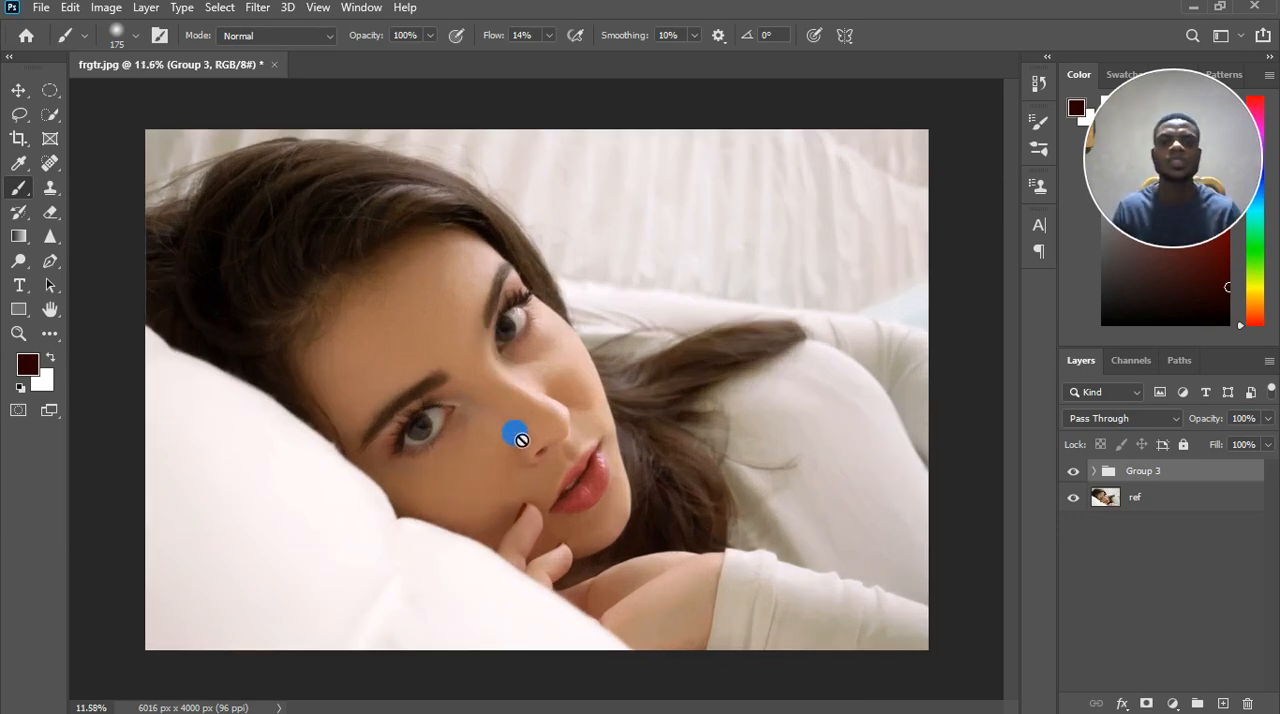
scroll(520, 440, down, 1)
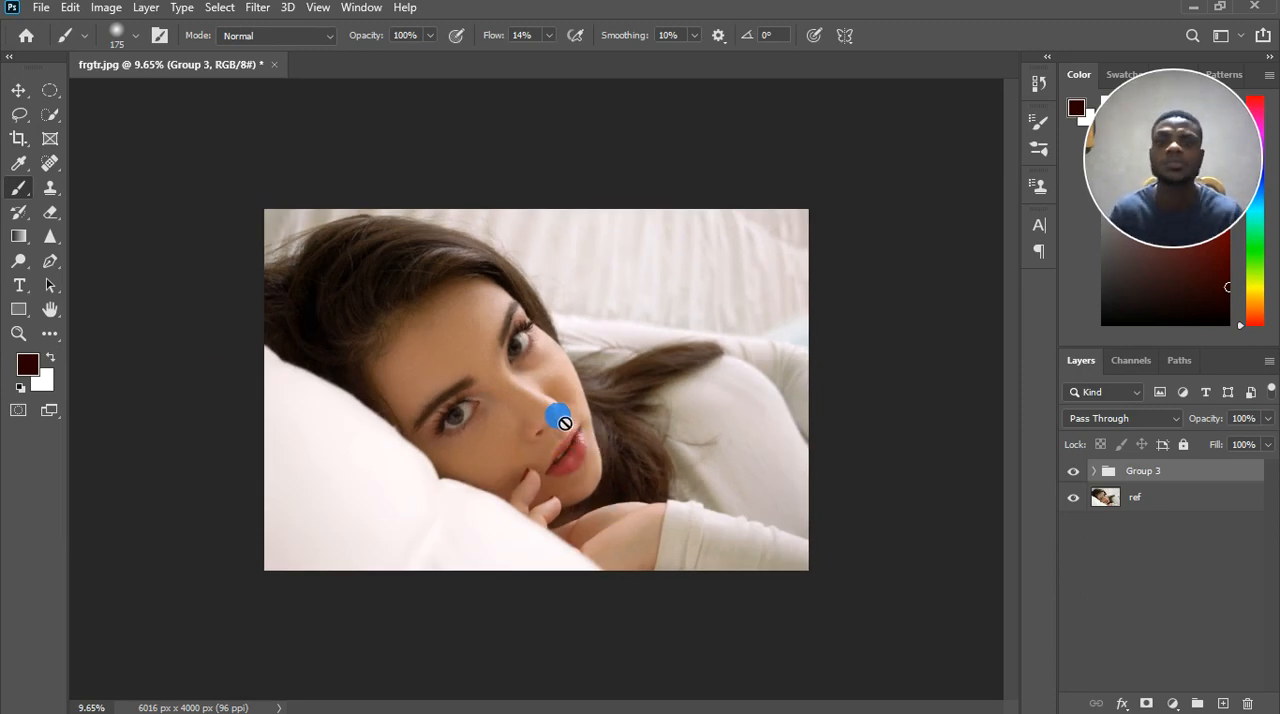
scroll(565, 423, up, 3)
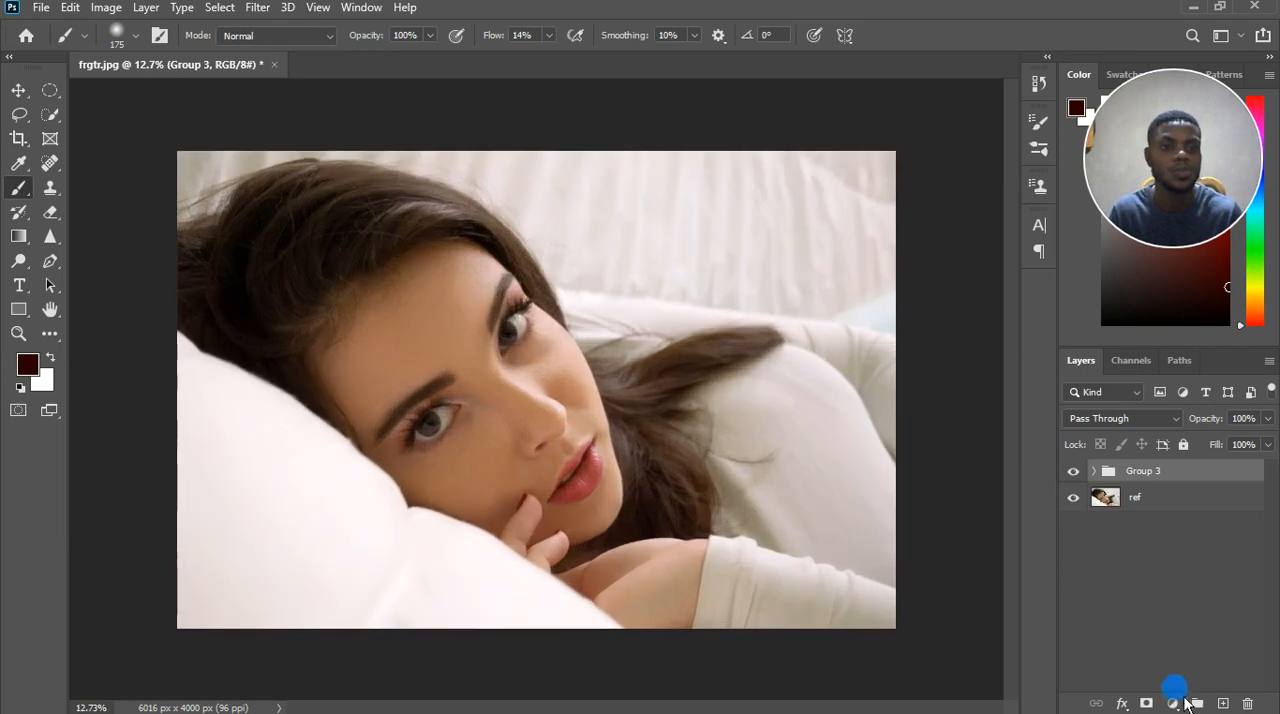
click(1176, 702)
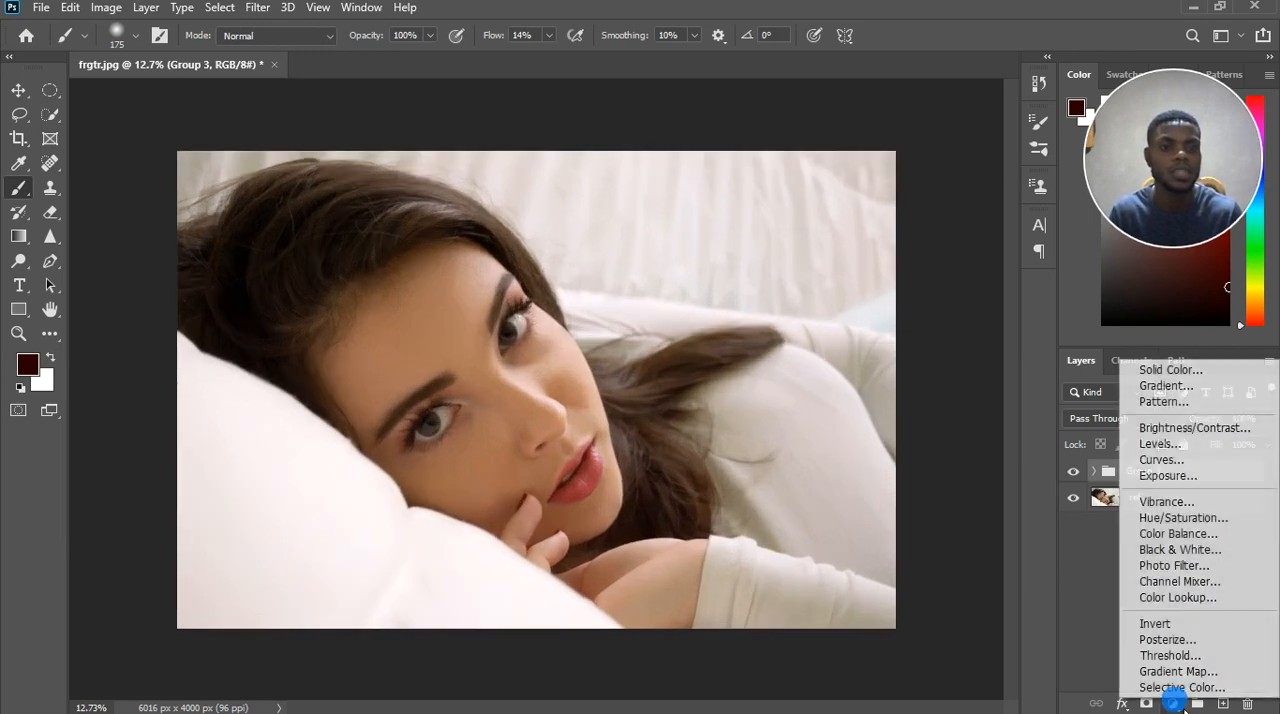
click(1188, 526)
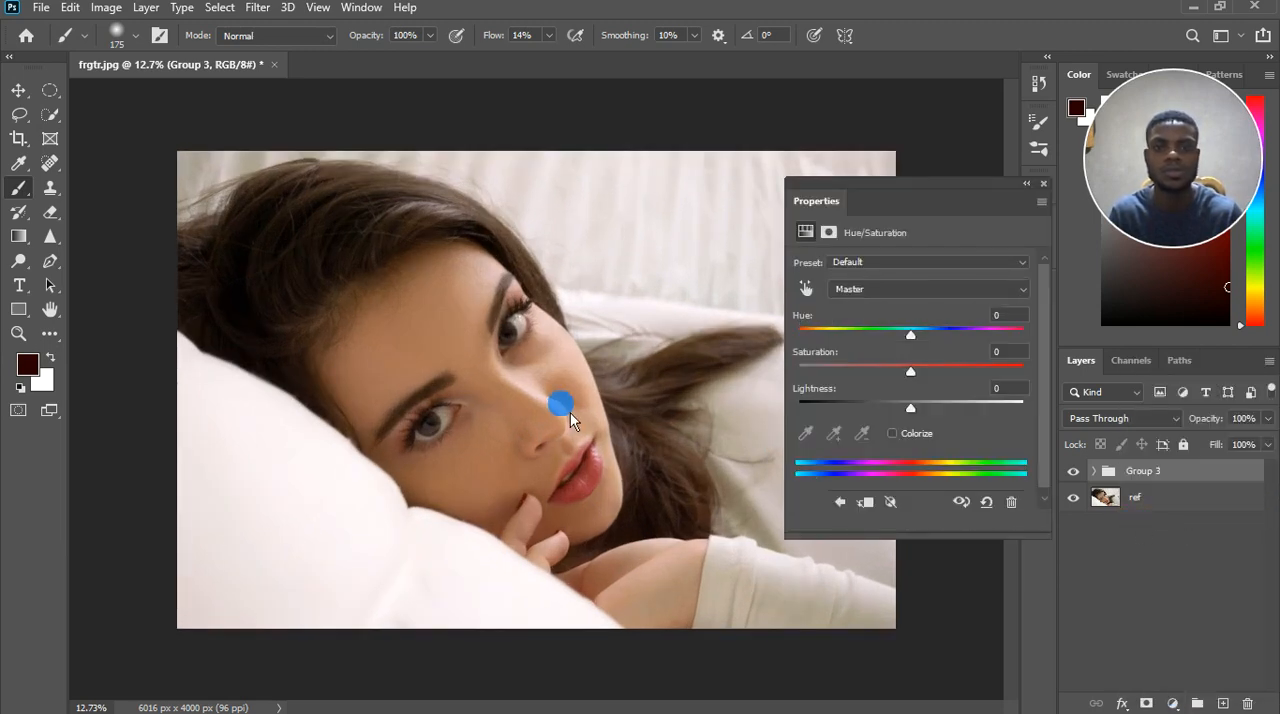
Raise the Saturation of the Hue/Saturation adjustment to +12 and close its properties.
scroll(570, 412, down, 3)
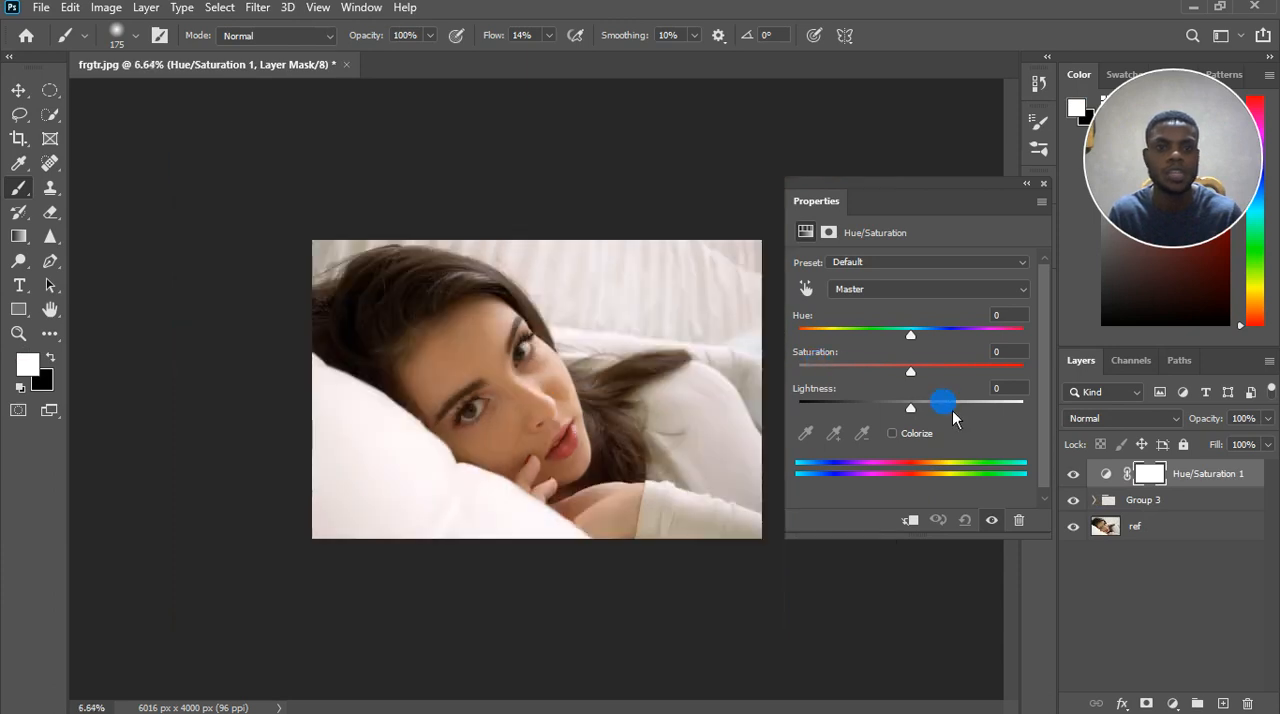
drag(910, 371, 932, 378)
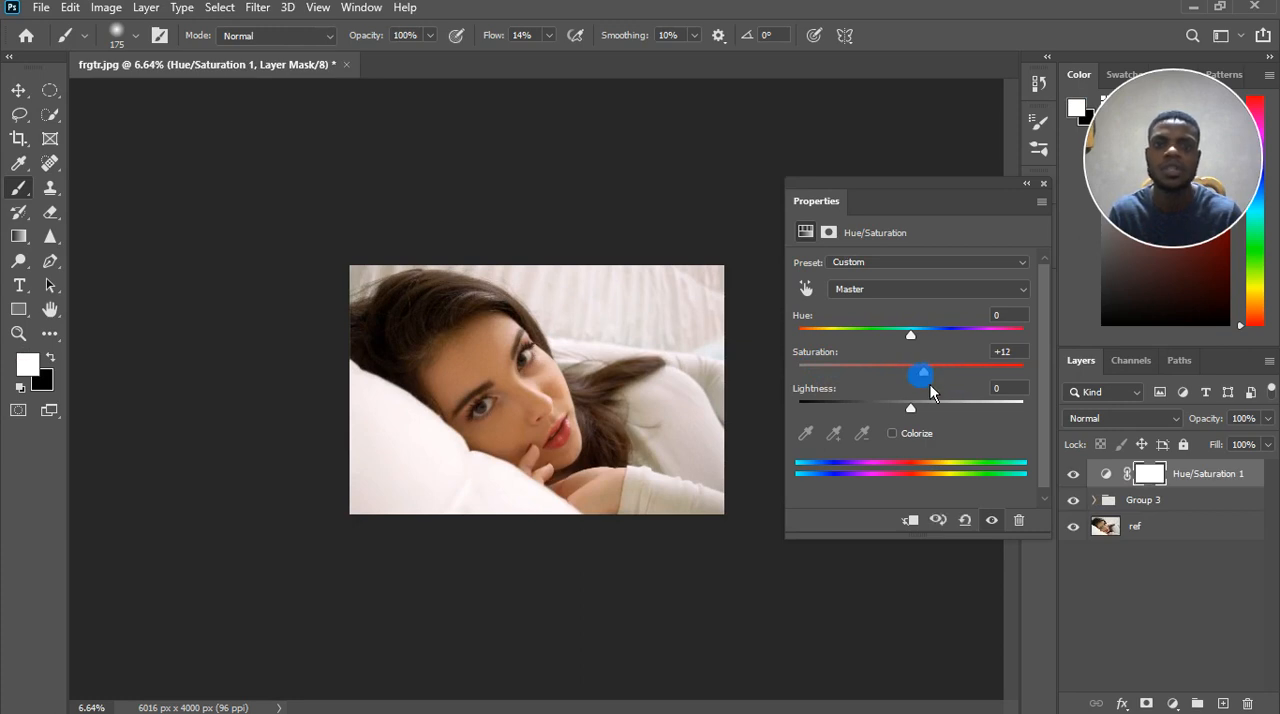
click(1043, 183)
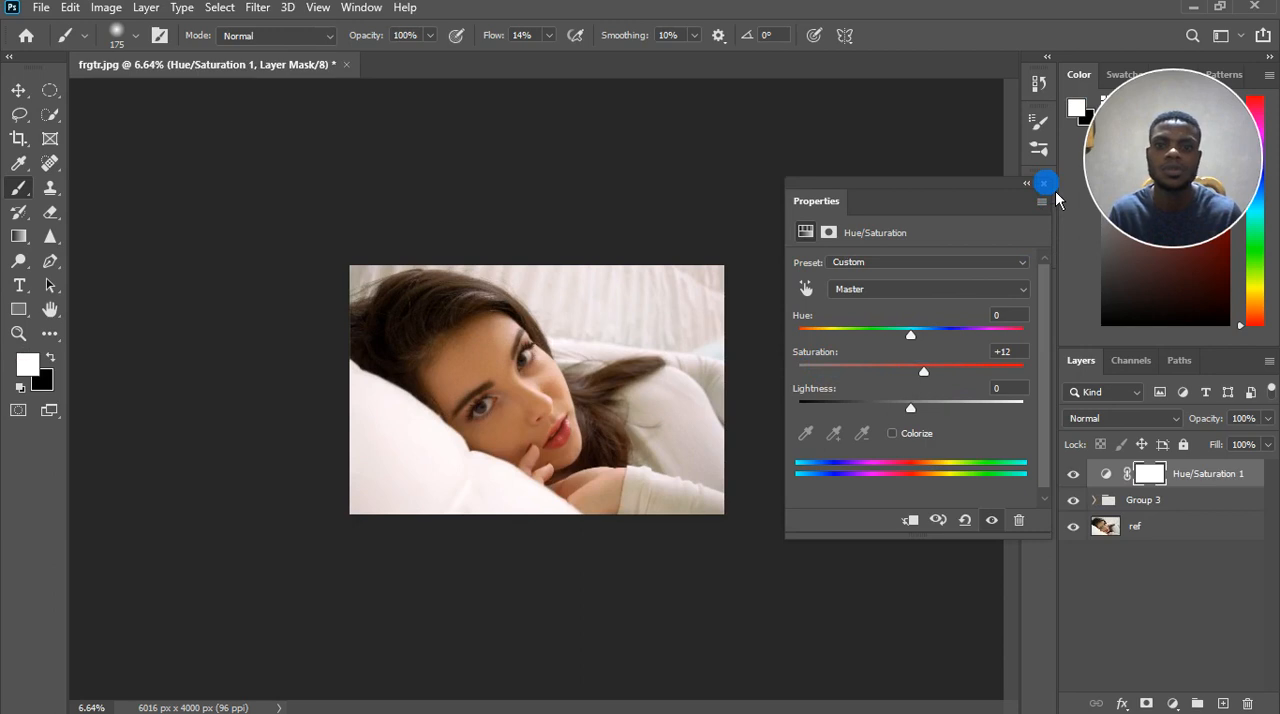
click(1048, 190)
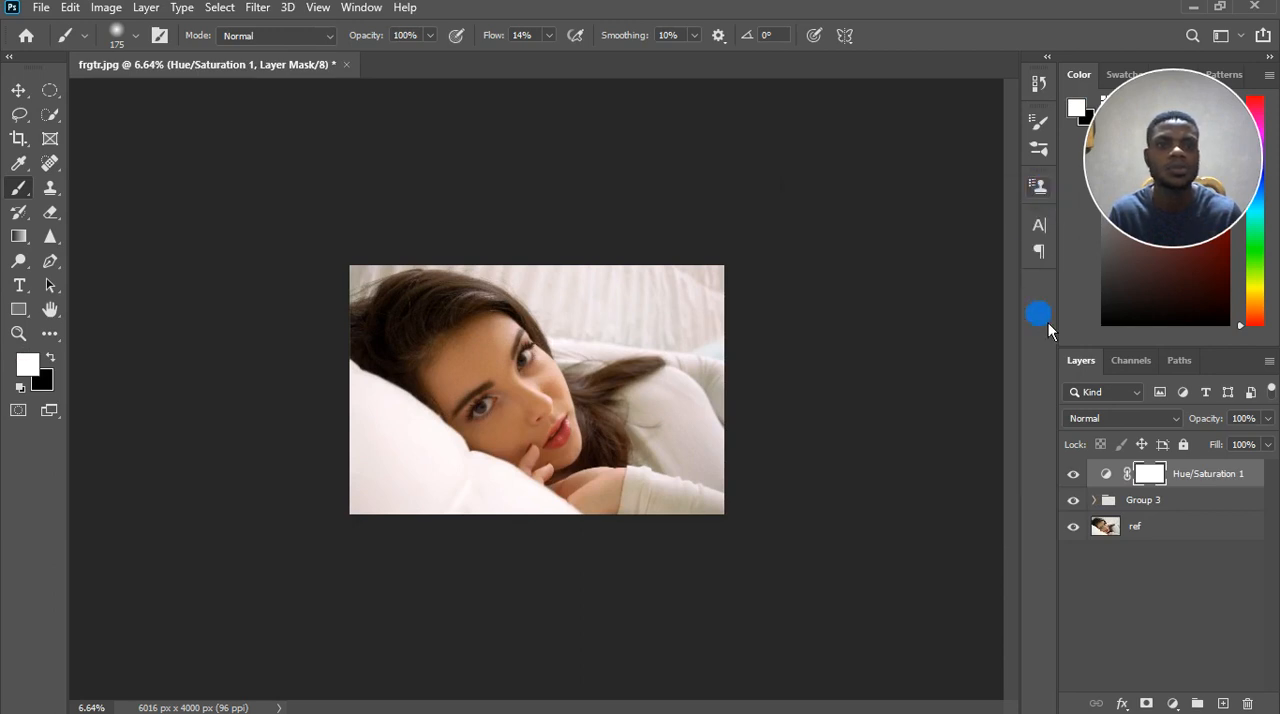
Compare the portrait with and without the Hue/Saturation 1 adjustment by switching its visibility off and on.
click(1073, 476)
click(1073, 476)
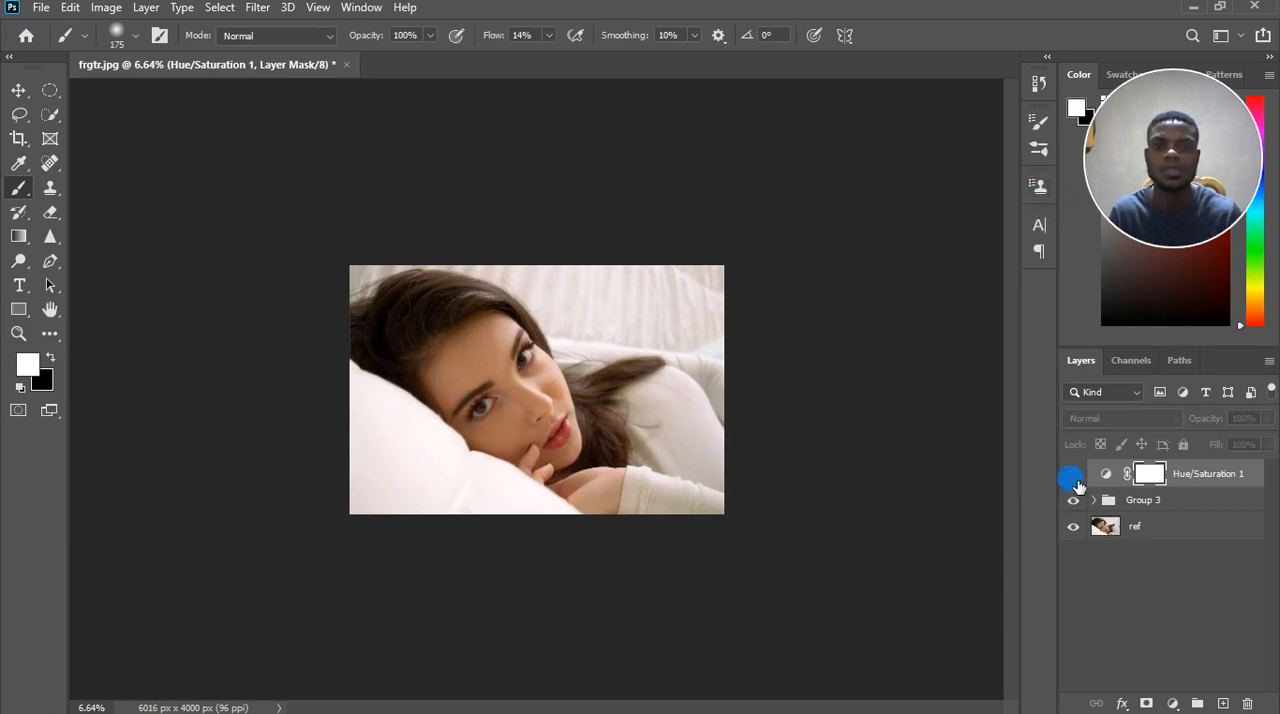
click(1073, 476)
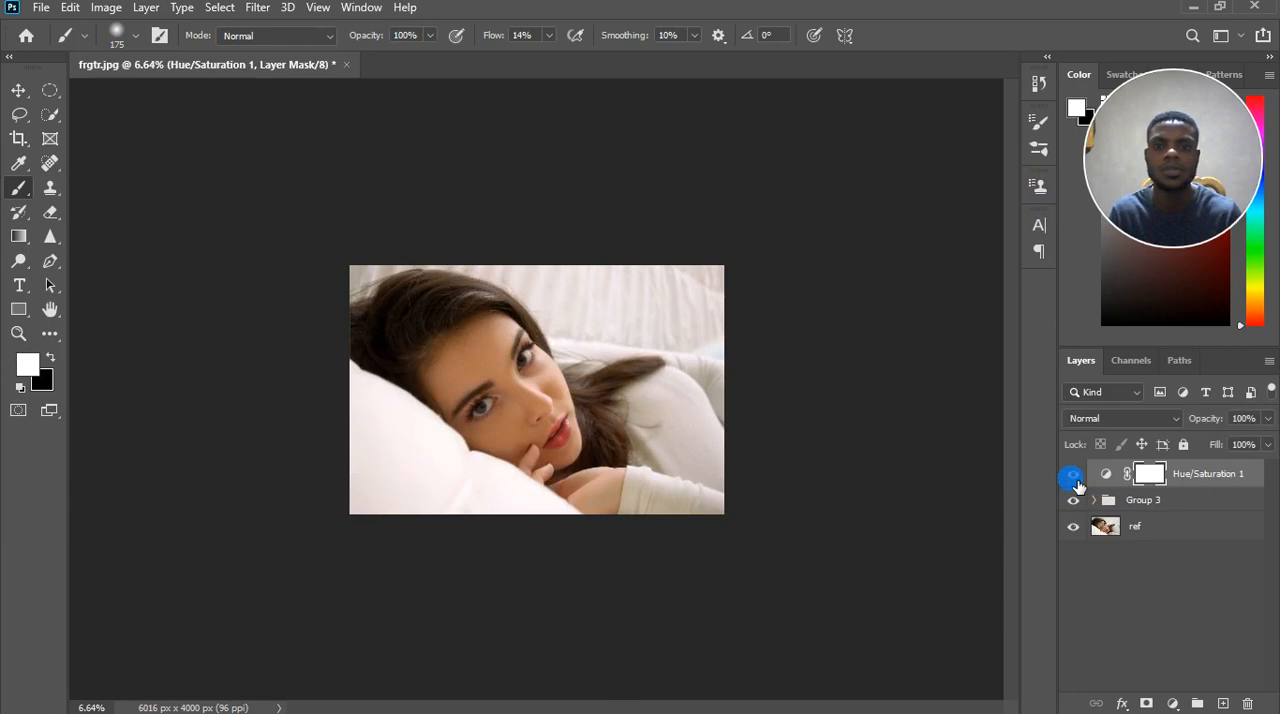
scroll(522, 390, up, 2)
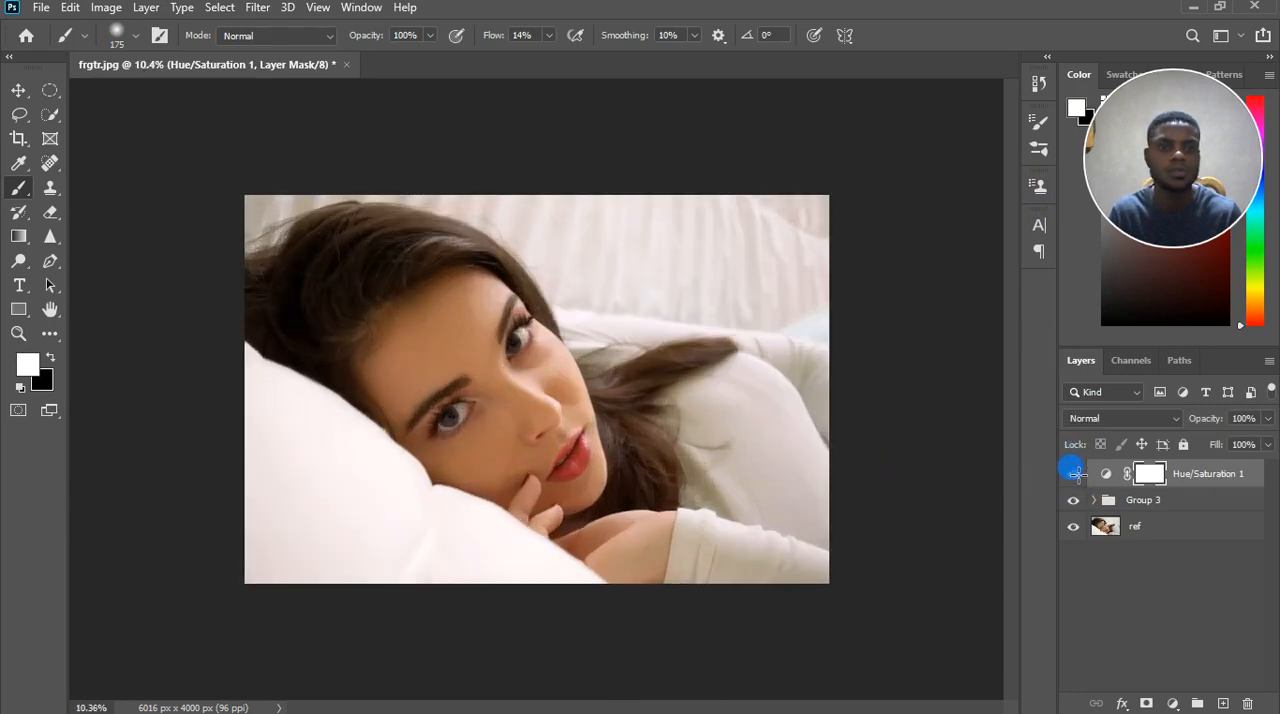
click(1075, 476)
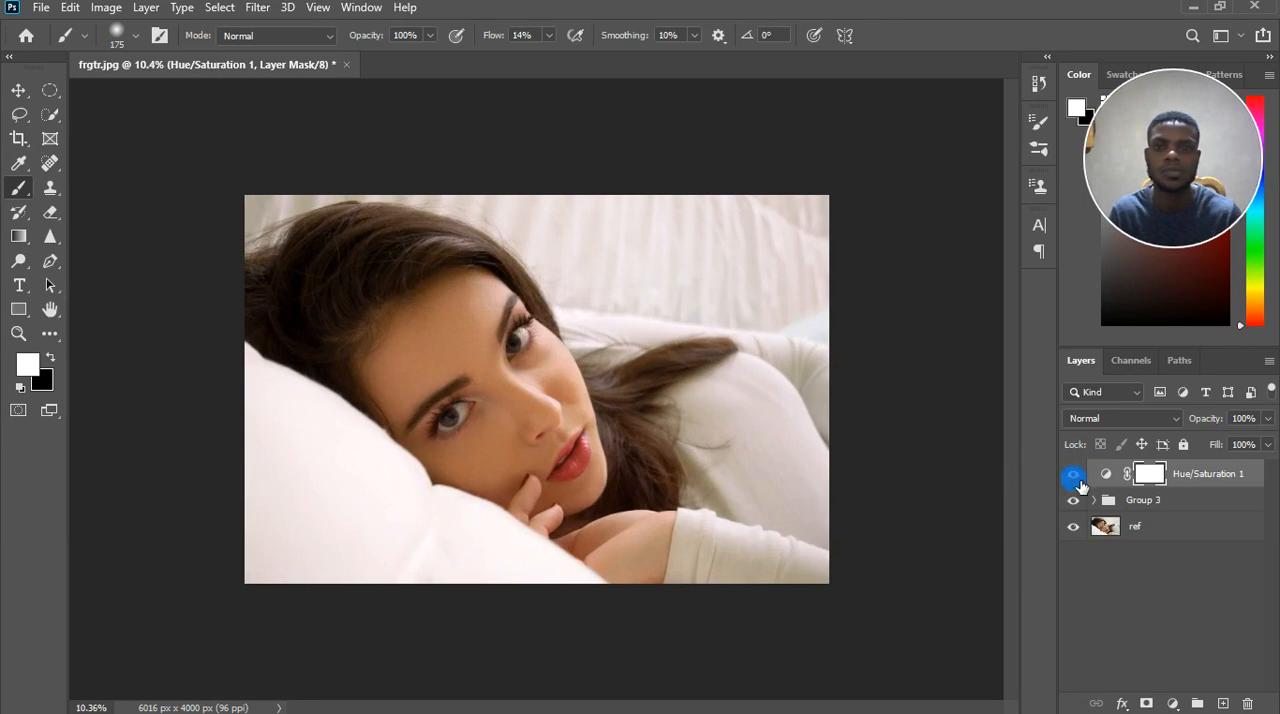
click(1078, 481)
Reduce the Fill of the Hue/Saturation 1 layer to 47% and check its effect by toggling its visibility.
click(1267, 444)
drag(1237, 472, 1230, 480)
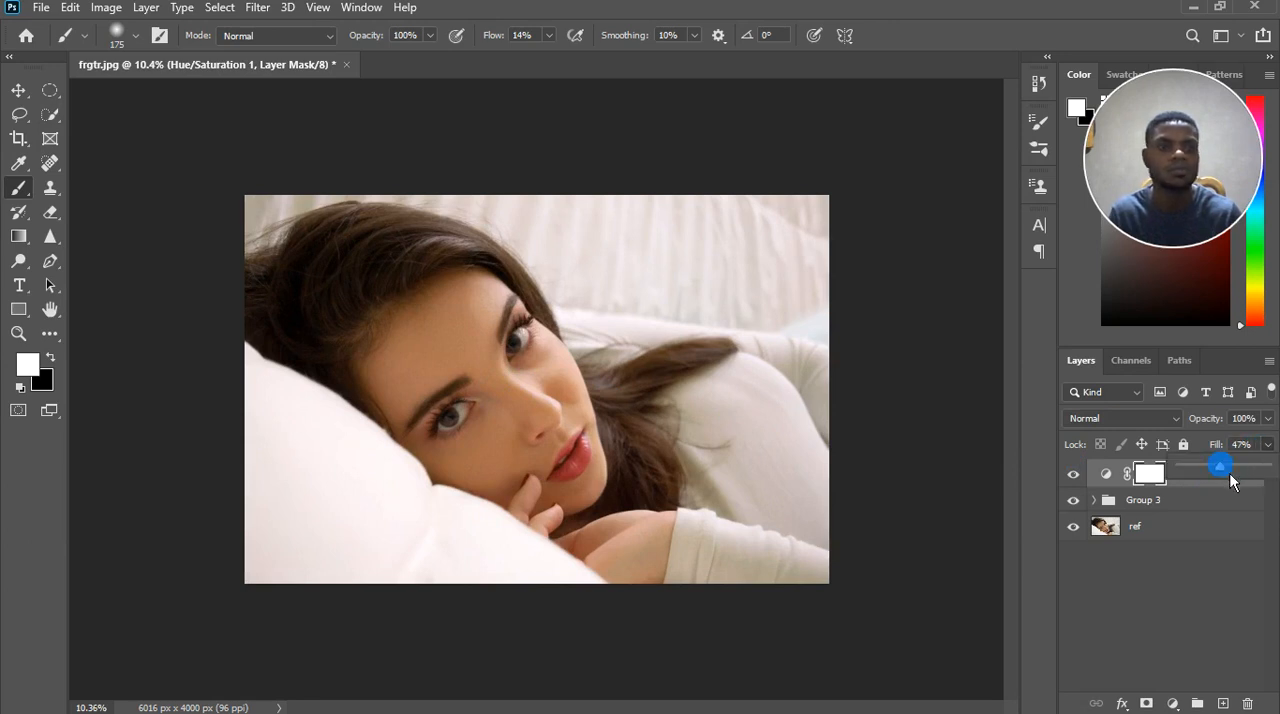
click(1106, 487)
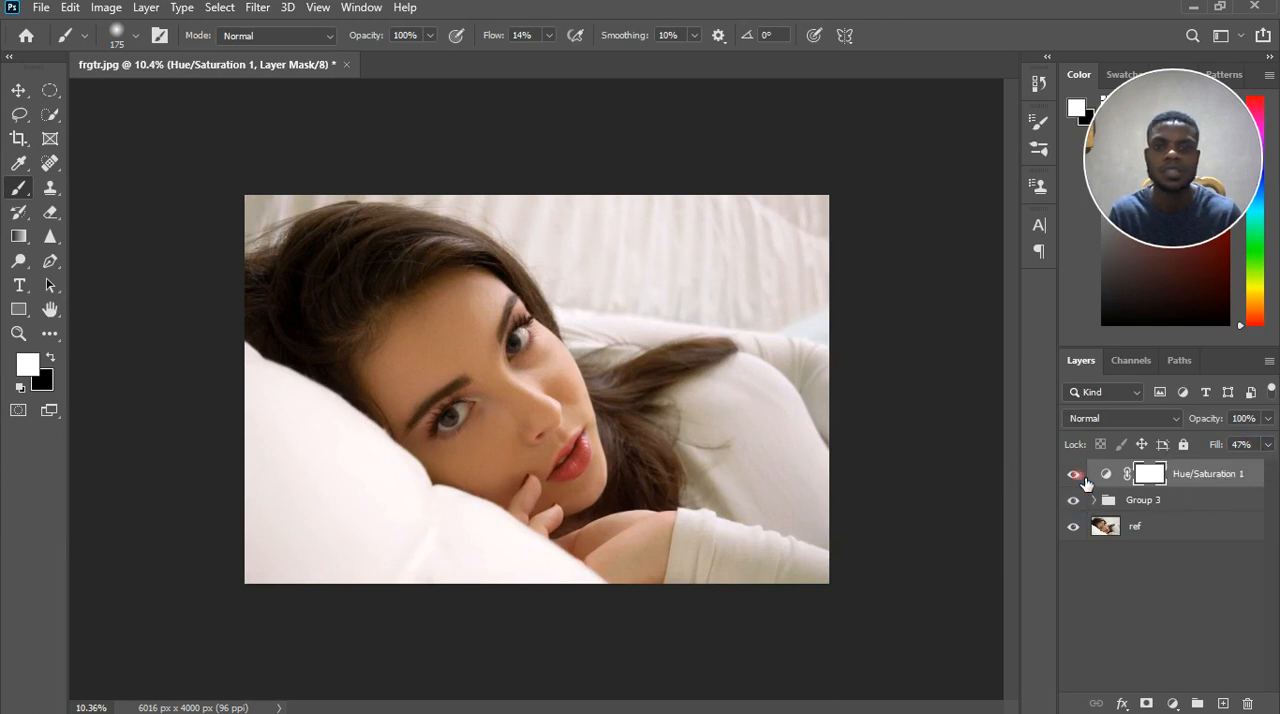
click(1077, 474)
click(1076, 474)
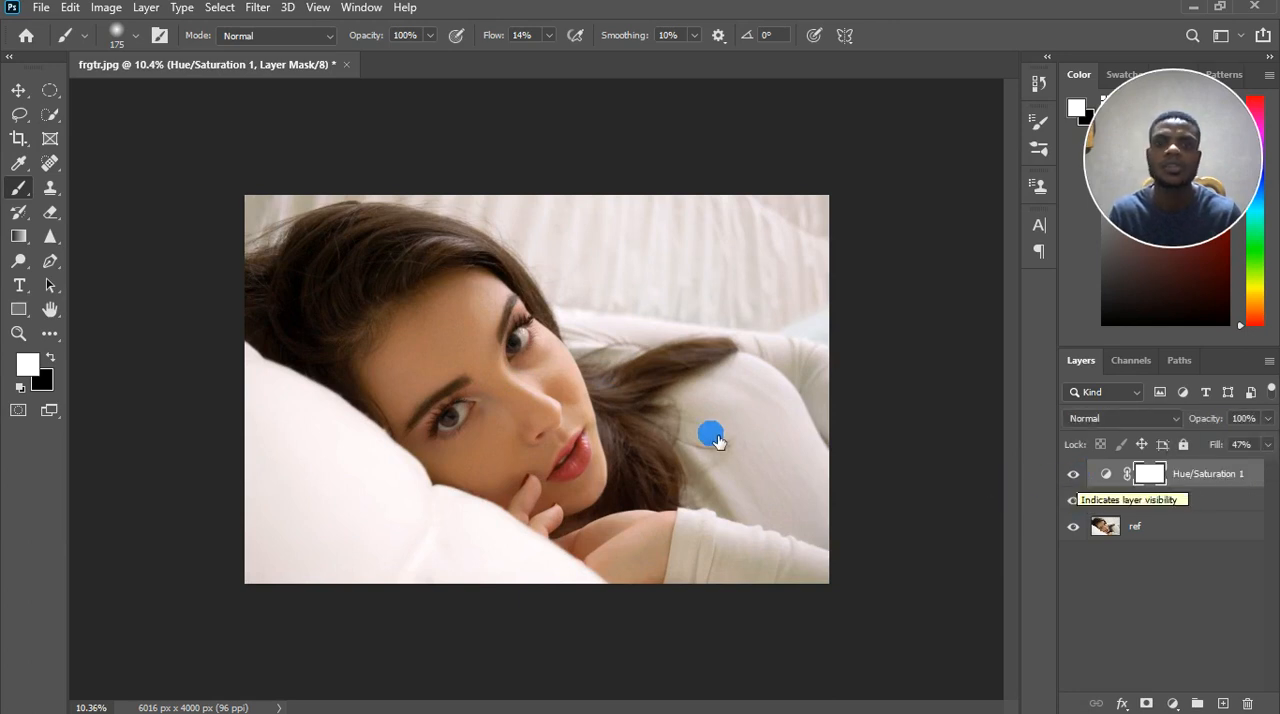
Stamp all visible layers into a new merged layer above Hue/Saturation 1.
scroll(710, 436, down, 1)
scroll(716, 438, down, 1)
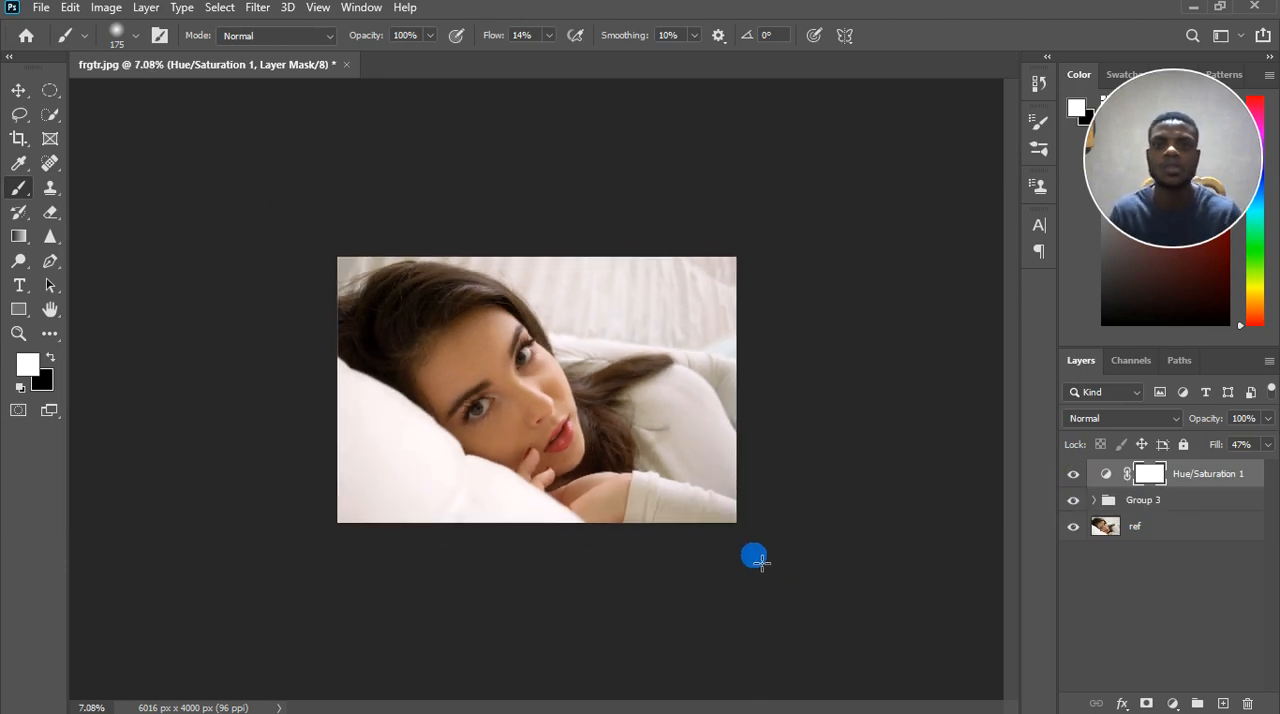
scroll(733, 573, down, 1)
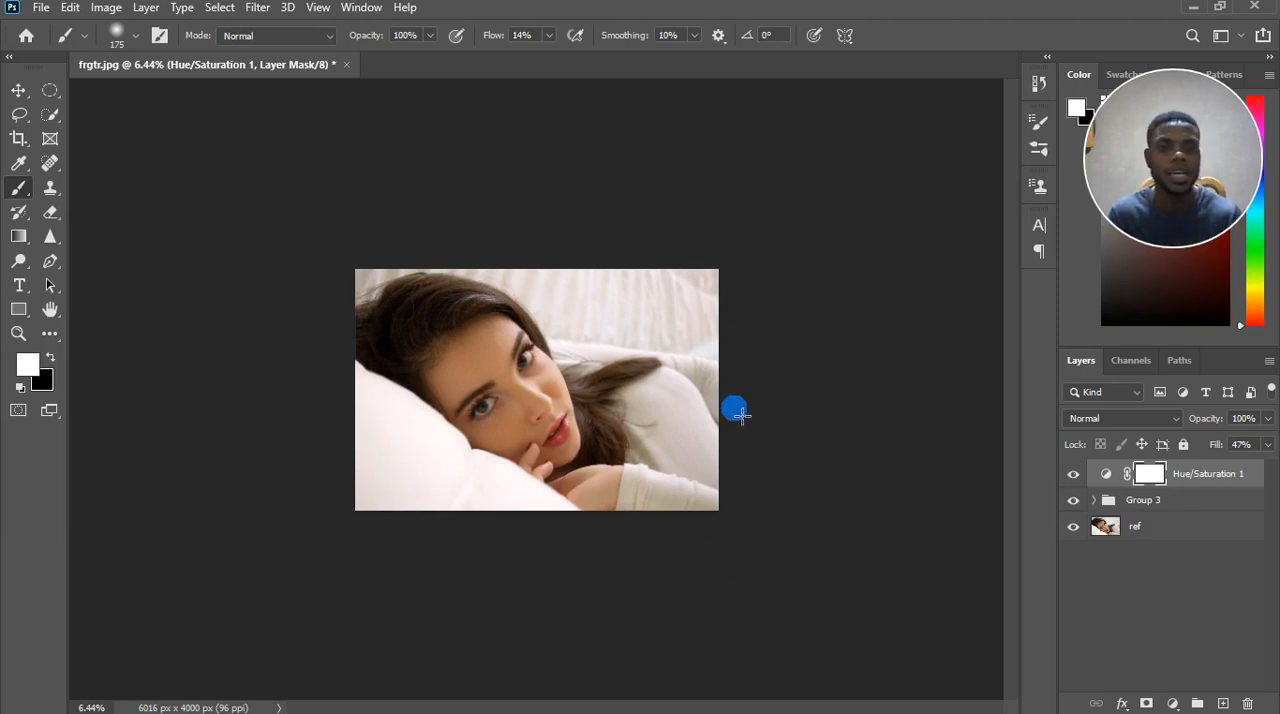
scroll(610, 304, up, 5)
scroll(643, 343, up, 1)
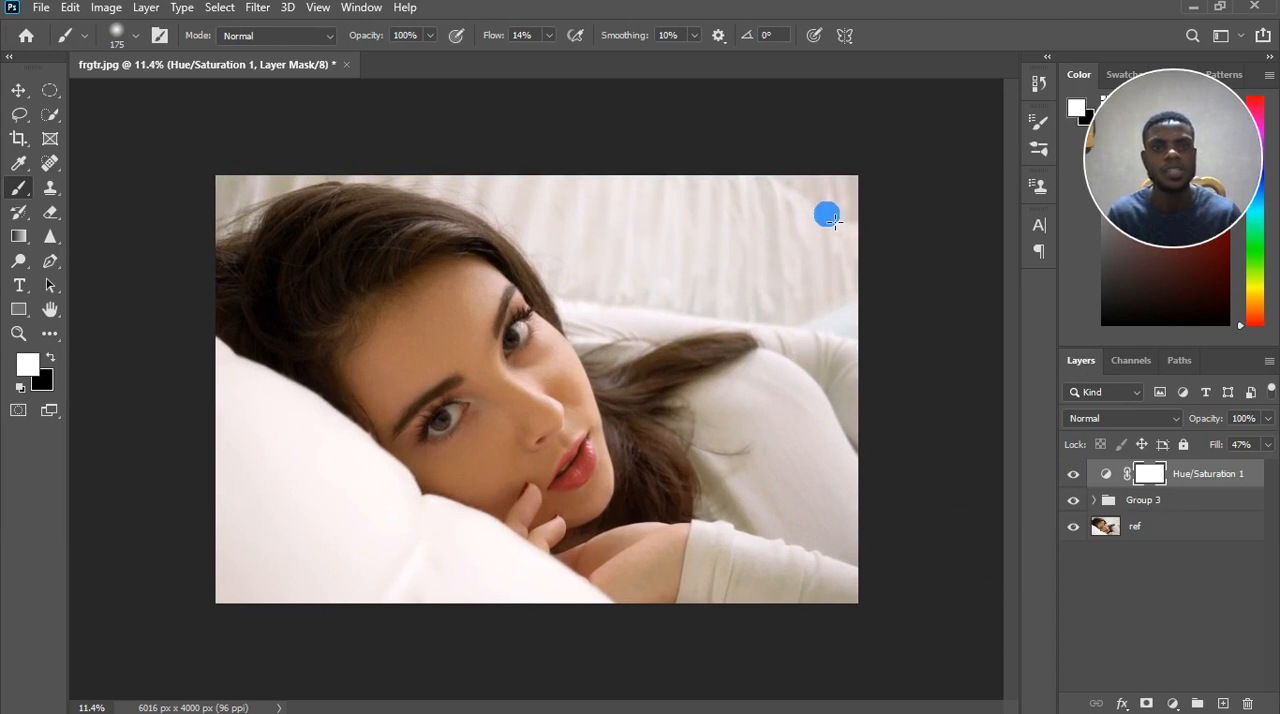
click(1205, 480)
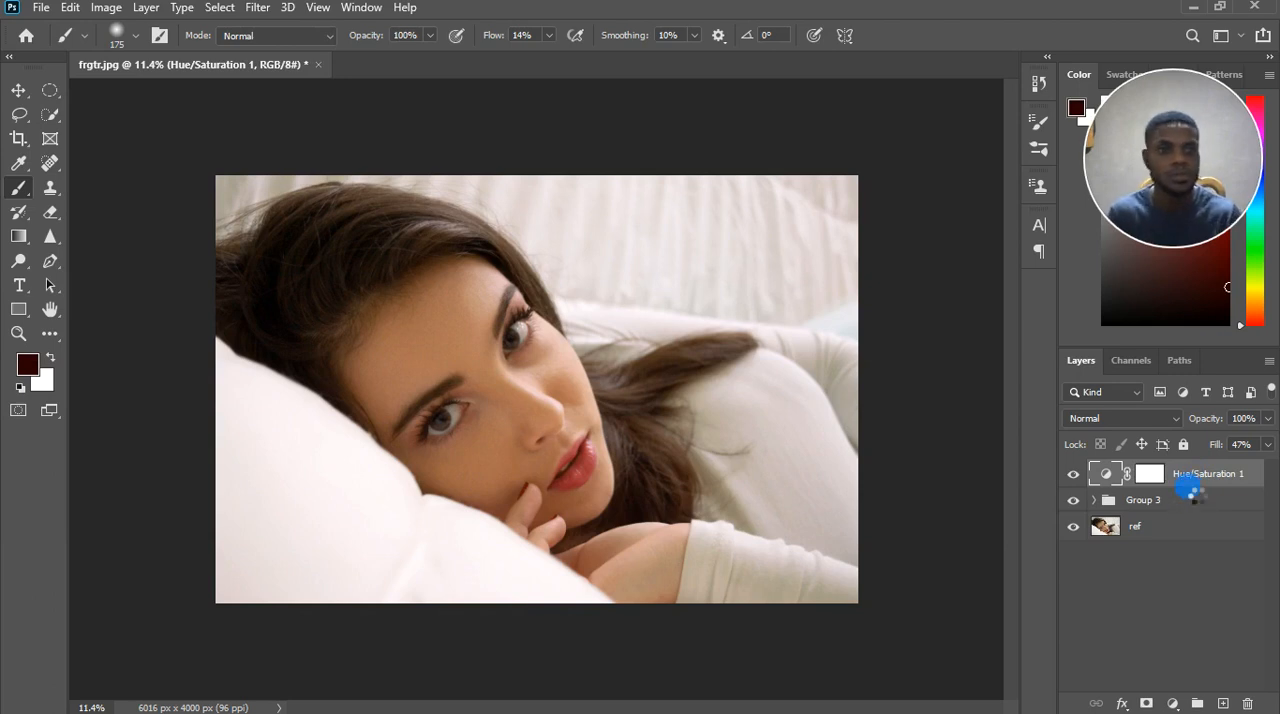
key(ctrl+shift+alt+e)
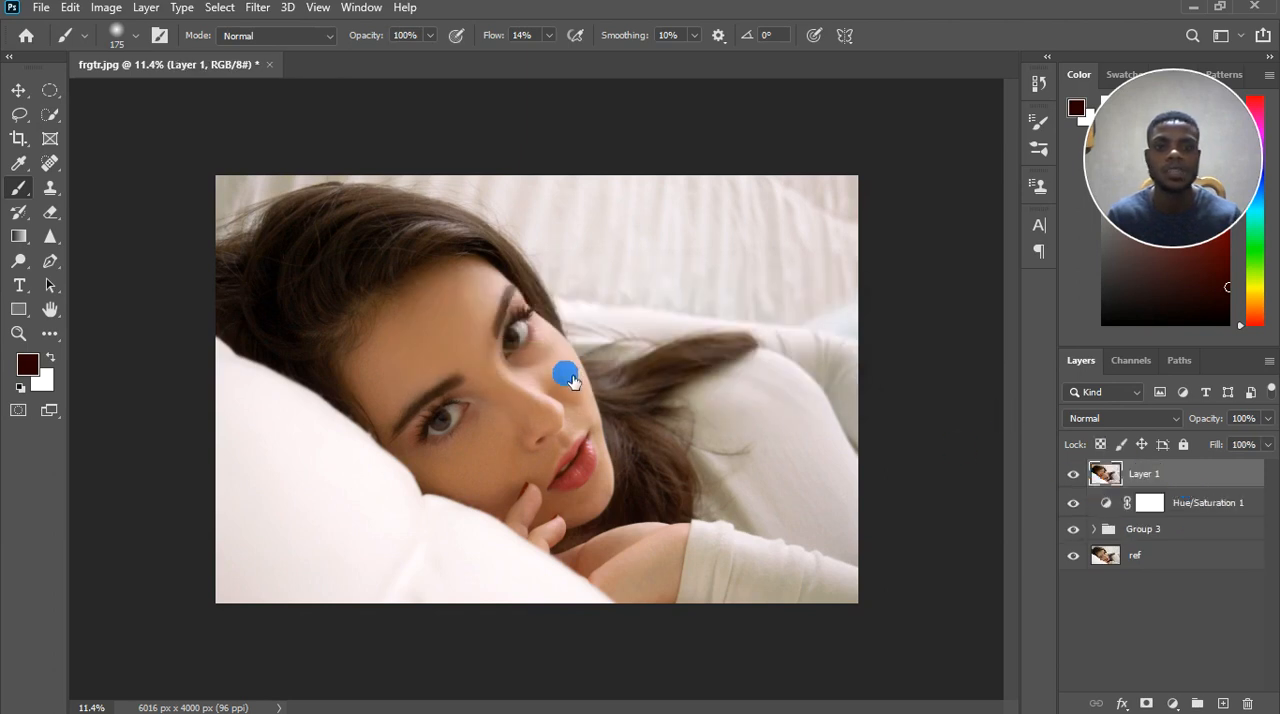
Soften the fabric backdrop behind the woman on Layer 1 using the Blur tool at size 1100 and 50% strength.
click(50, 236)
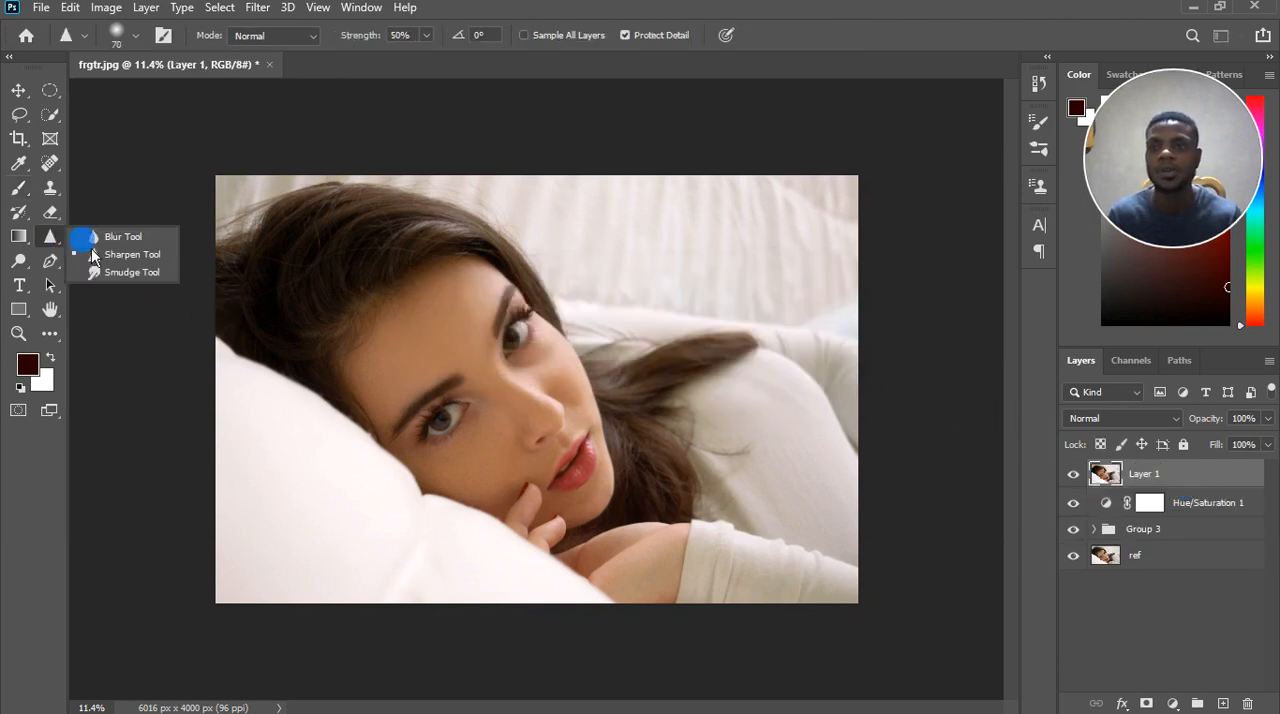
click(112, 233)
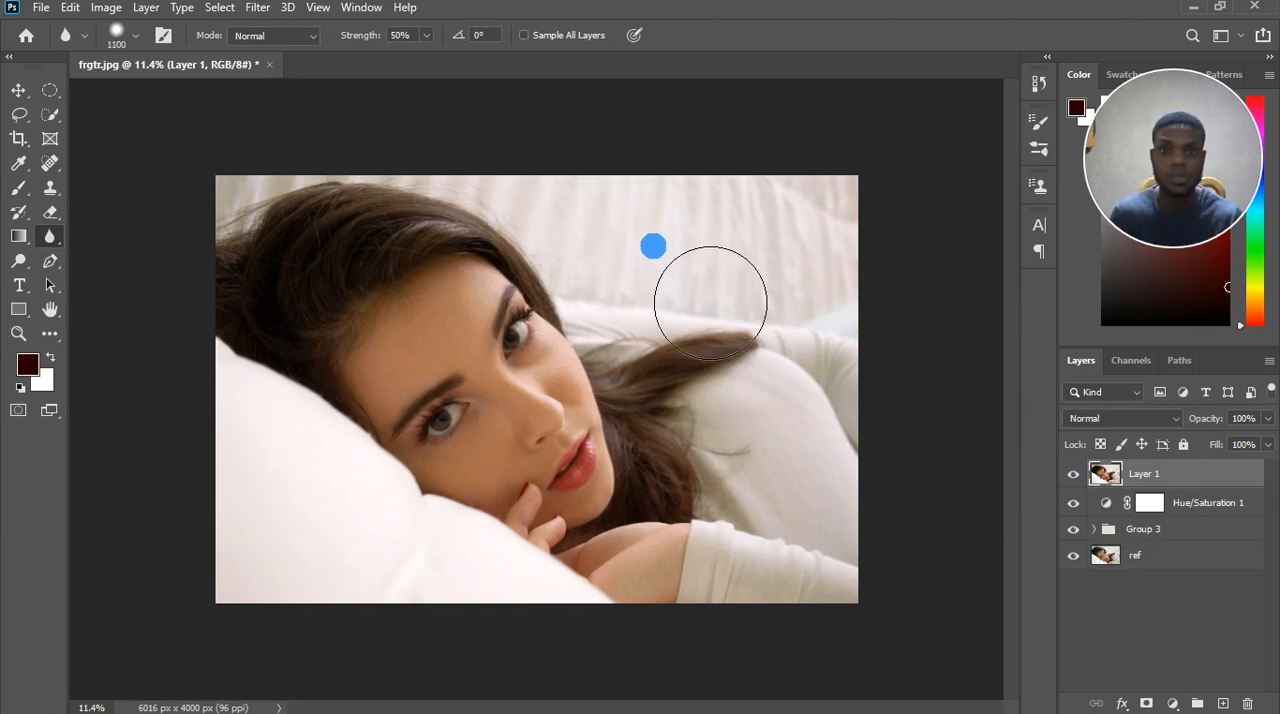
mouse_move(727, 285)
mouse_down()
mouse_move(657, 266)
mouse_move(700, 272)
mouse_move(674, 243)
mouse_move(706, 243)
mouse_up()
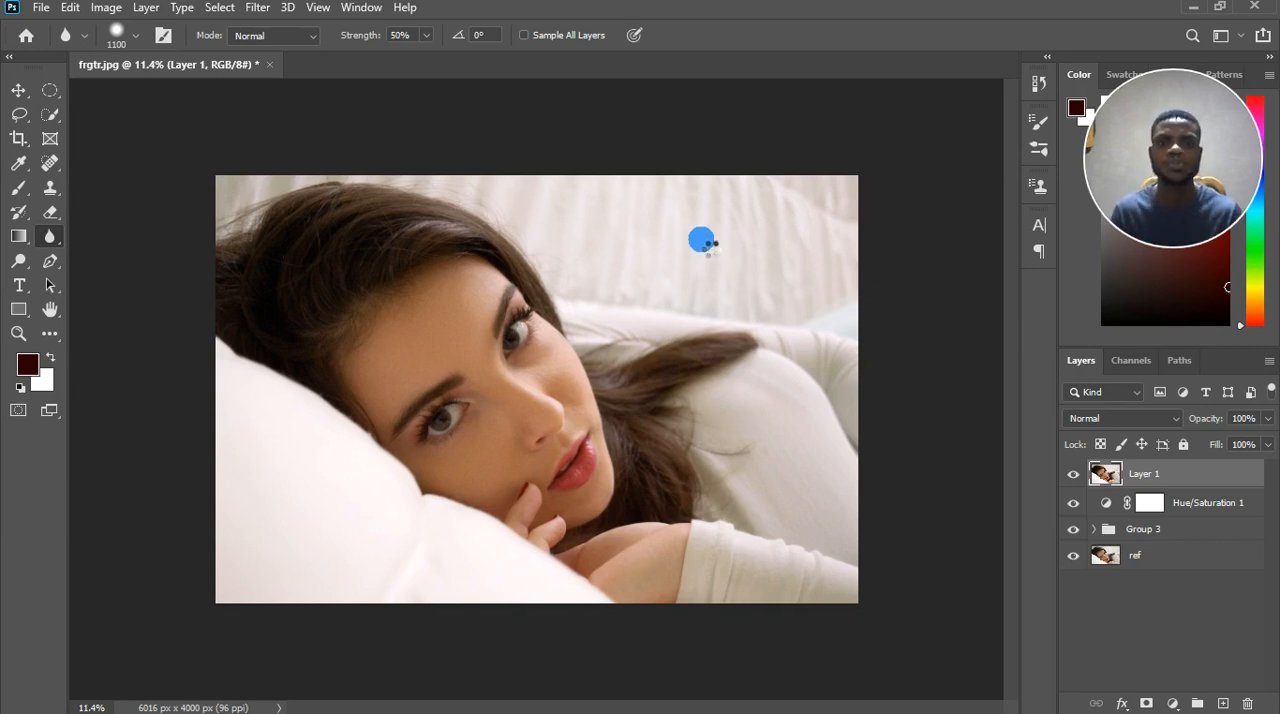
drag(701, 240, 669, 250)
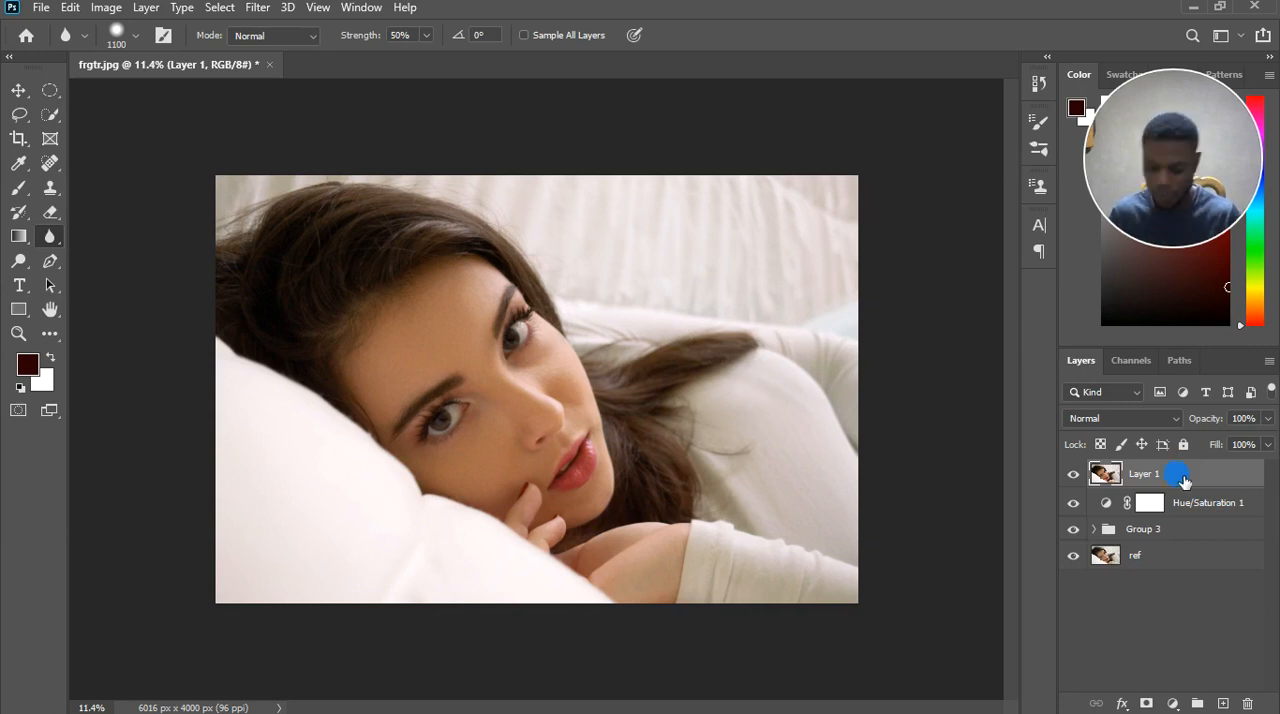
Duplicate Layer 1 and apply a Gaussian Blur with a 64-pixel radius to the copy.
key(ctrl+j)
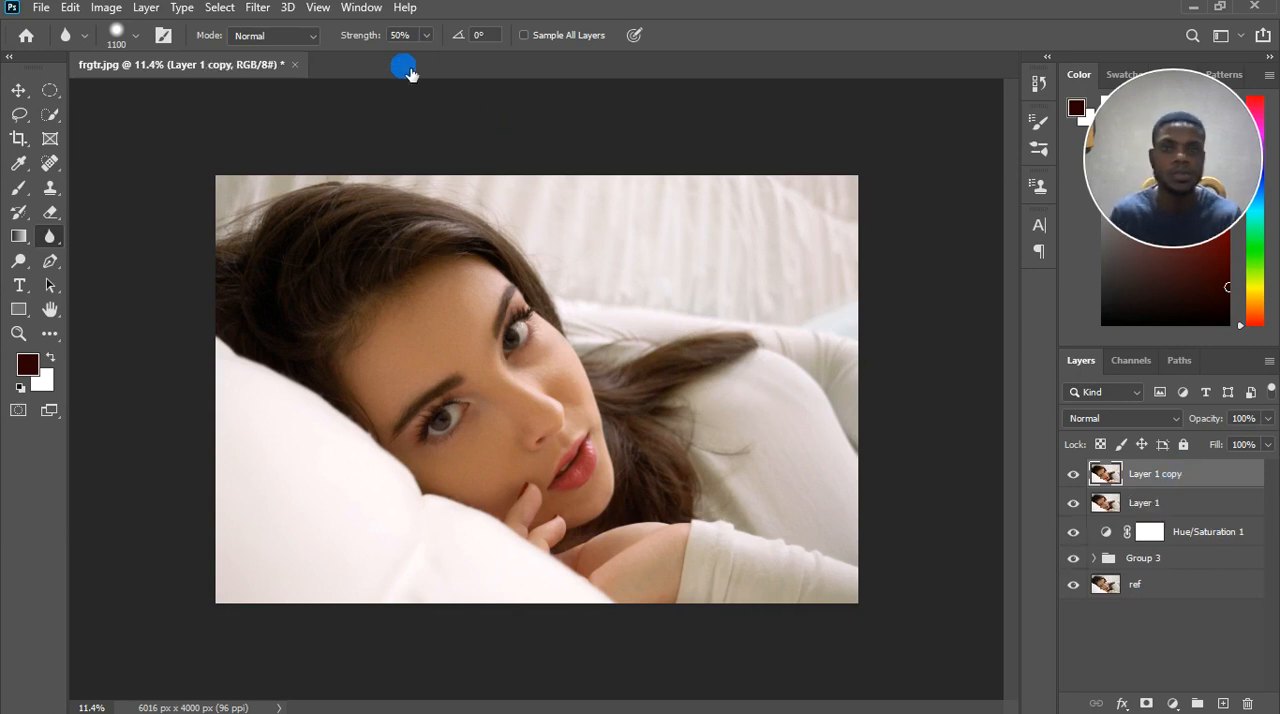
click(259, 8)
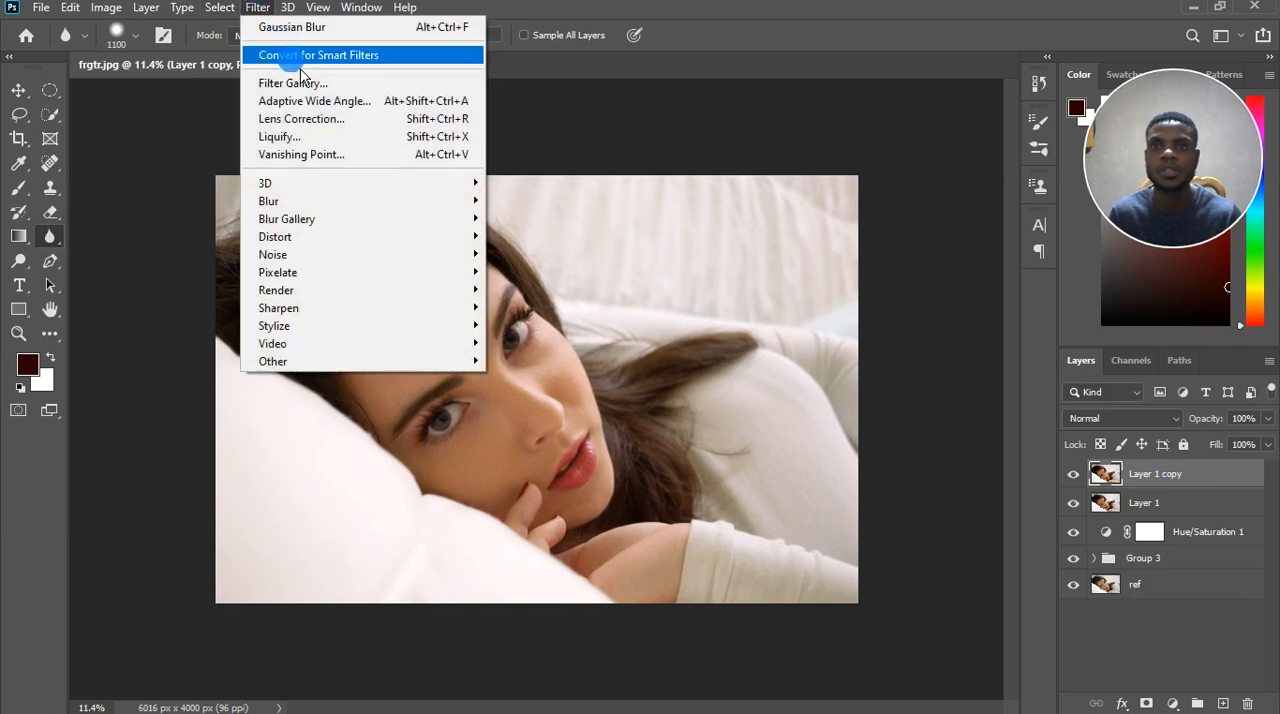
mouse_move(333, 203)
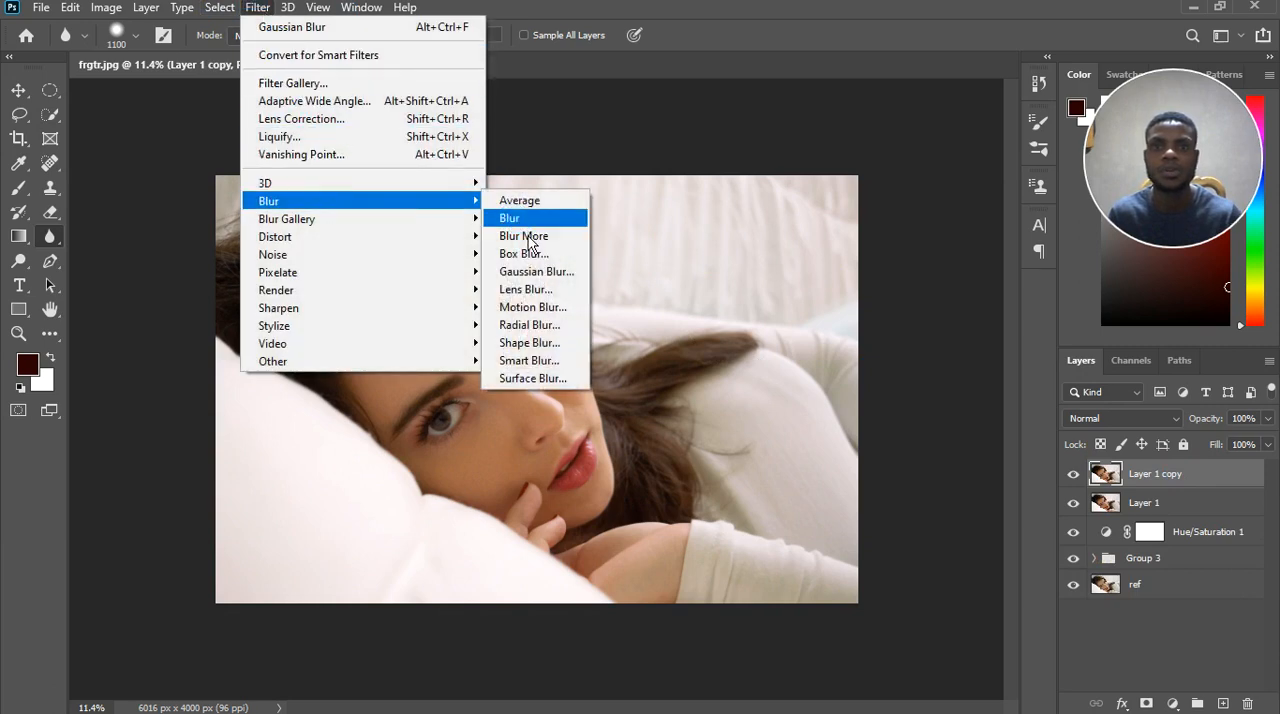
click(530, 277)
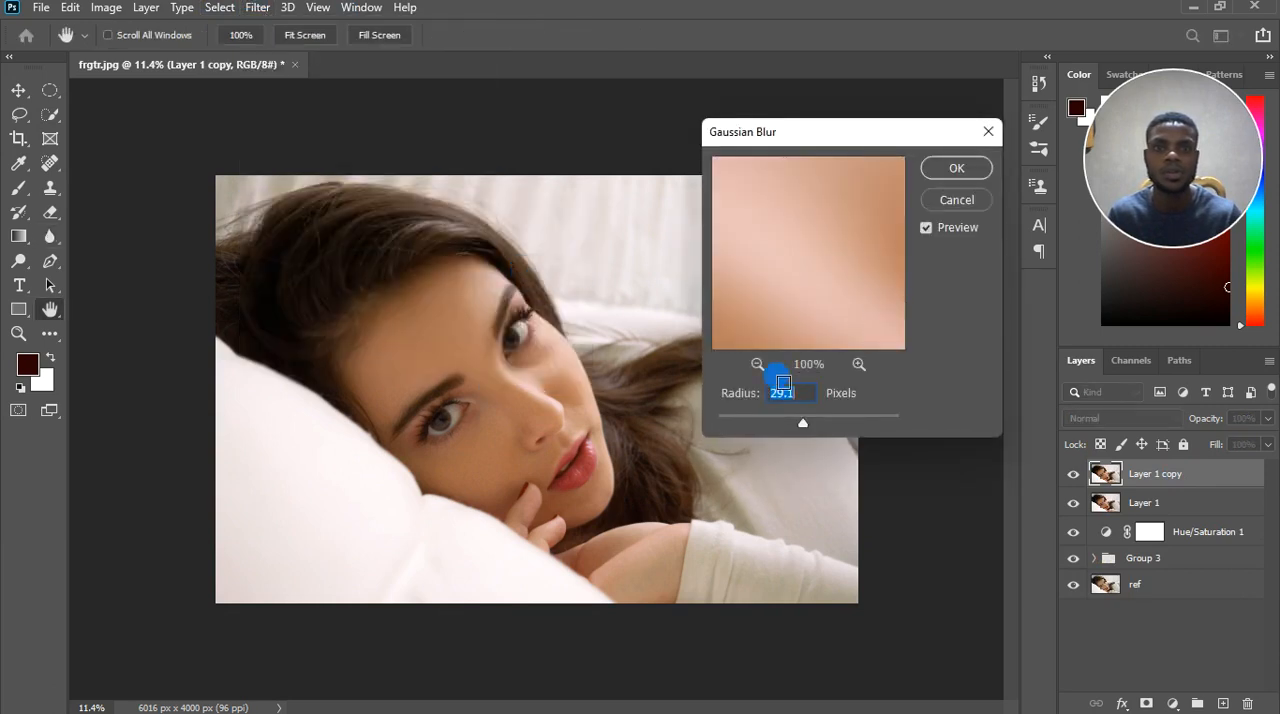
drag(835, 140, 932, 163)
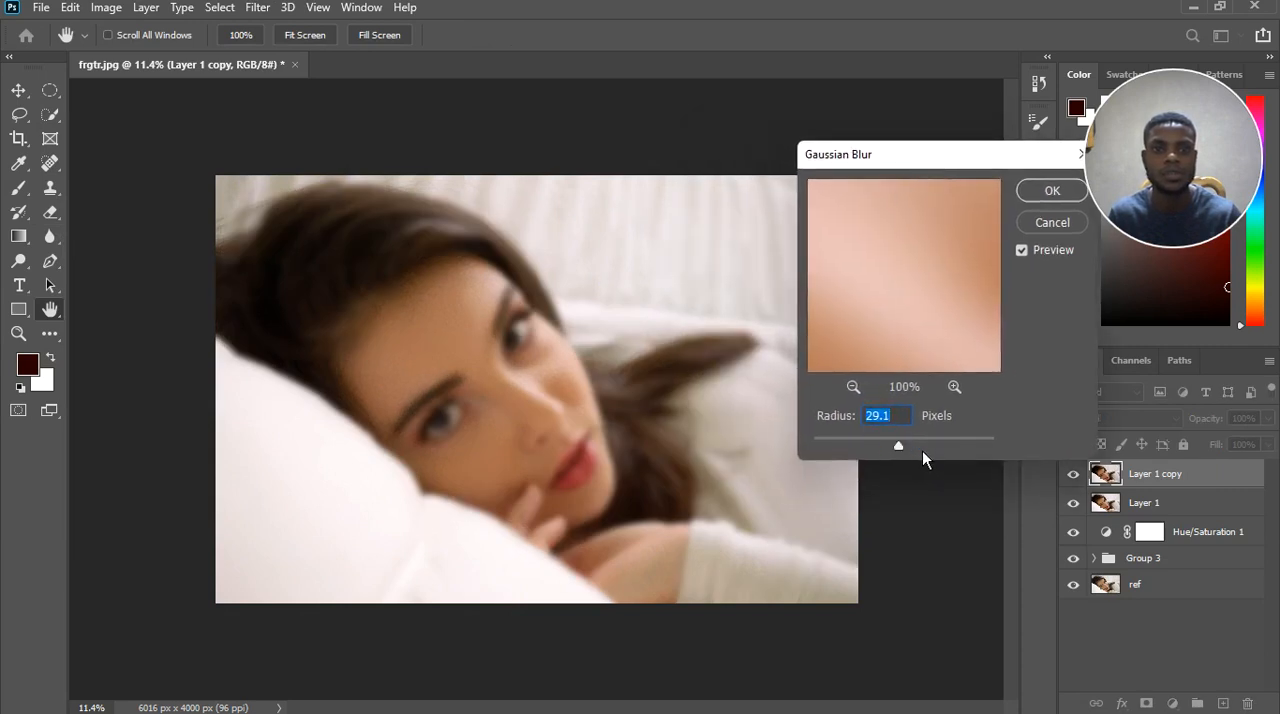
click(925, 451)
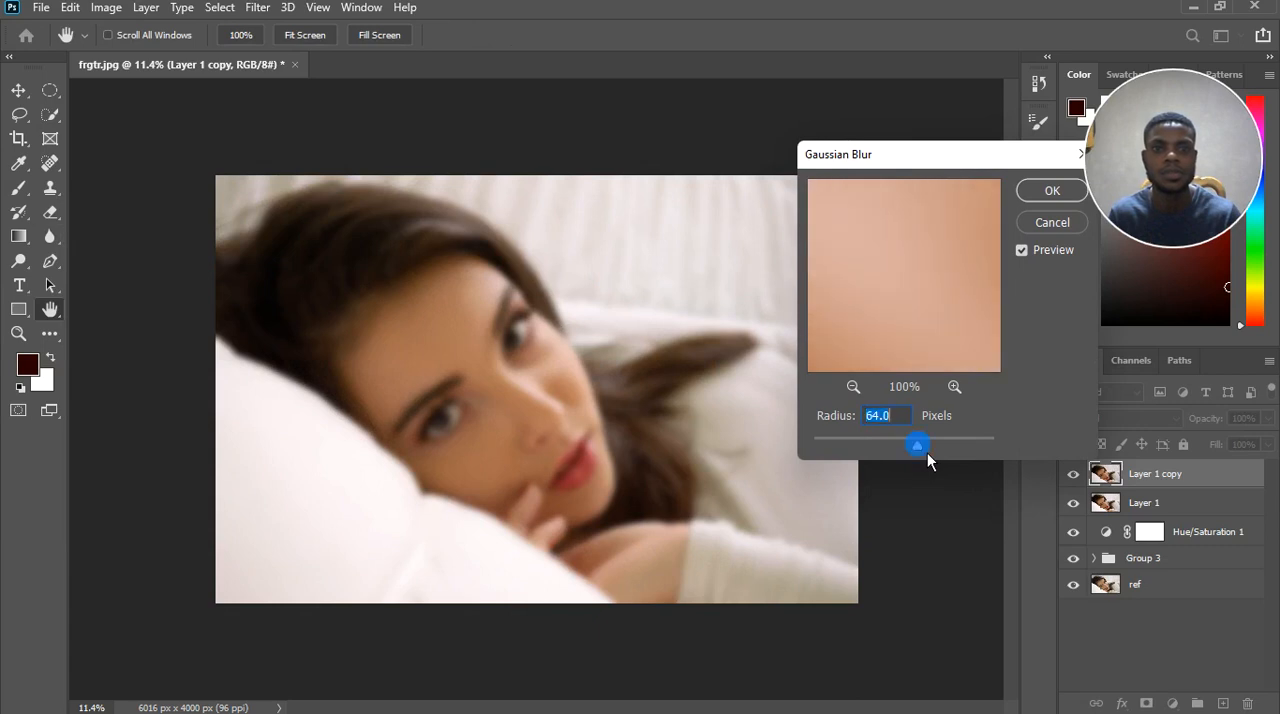
click(1022, 250)
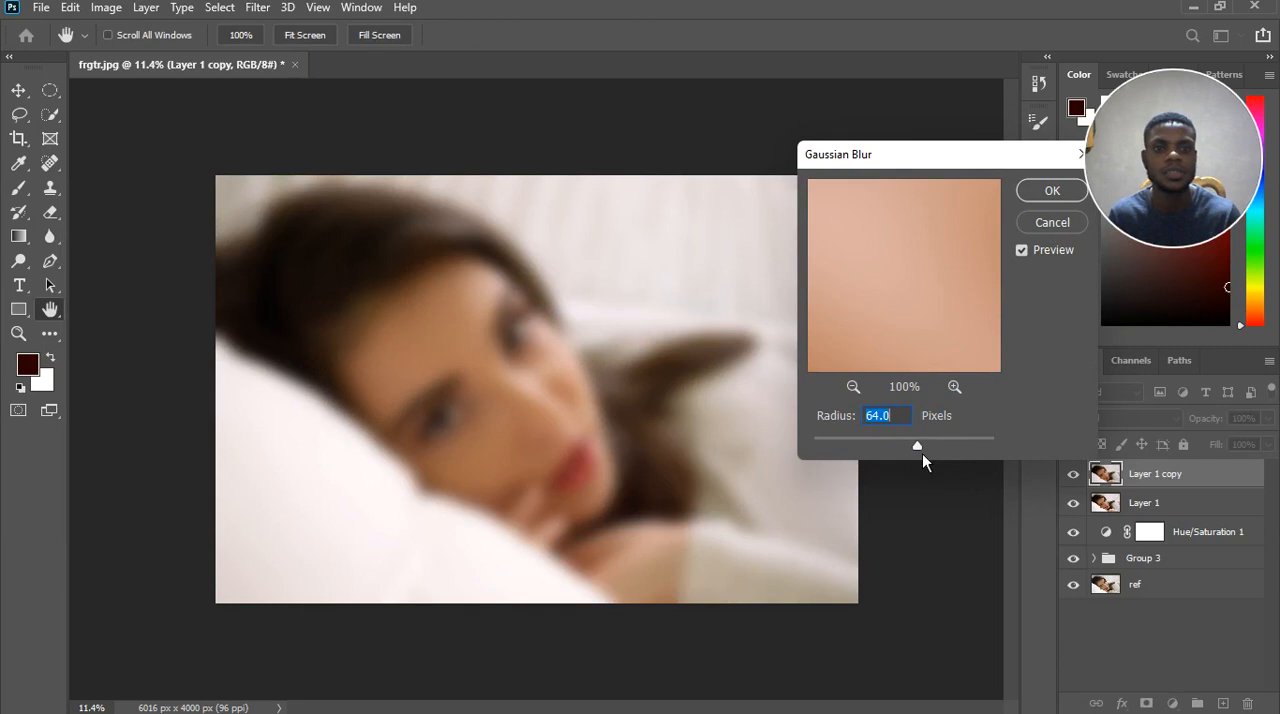
click(922, 453)
click(922, 453)
click(1049, 200)
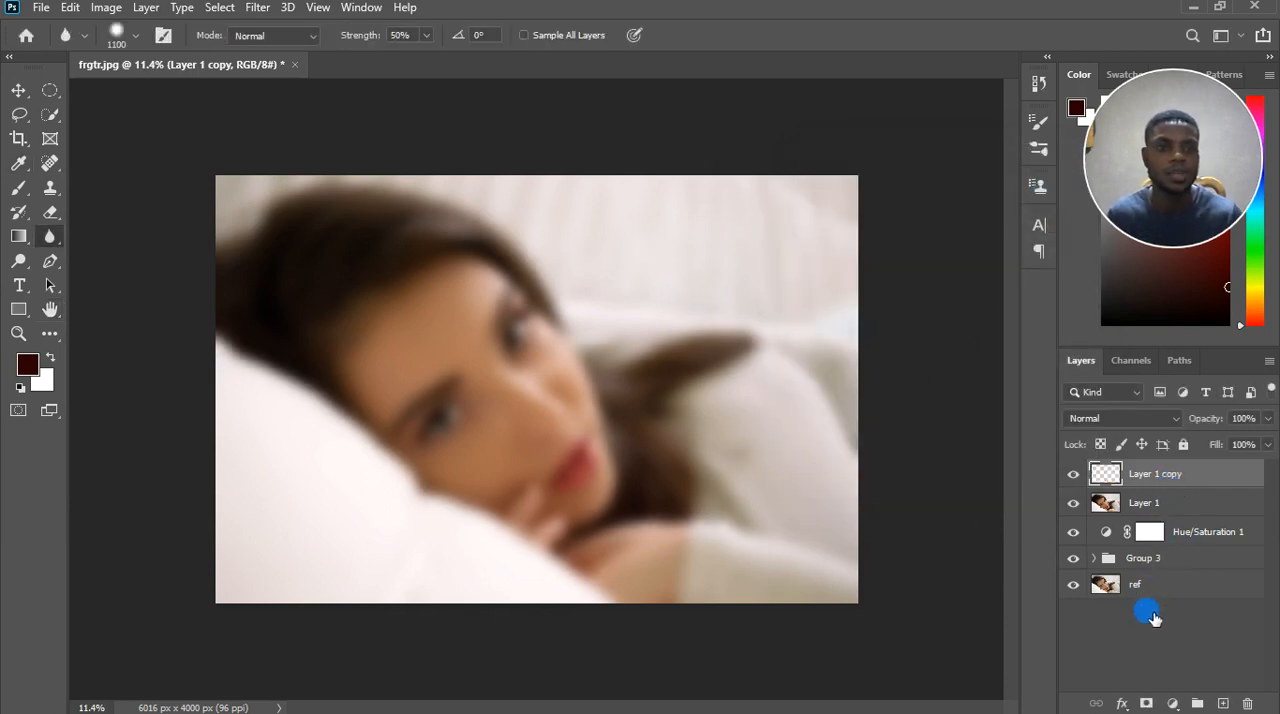
Add an inverted black mask to Layer 1 copy and paint white over the fabric backdrop with a 1300-pixel brush at 14% flow.
click(1148, 703)
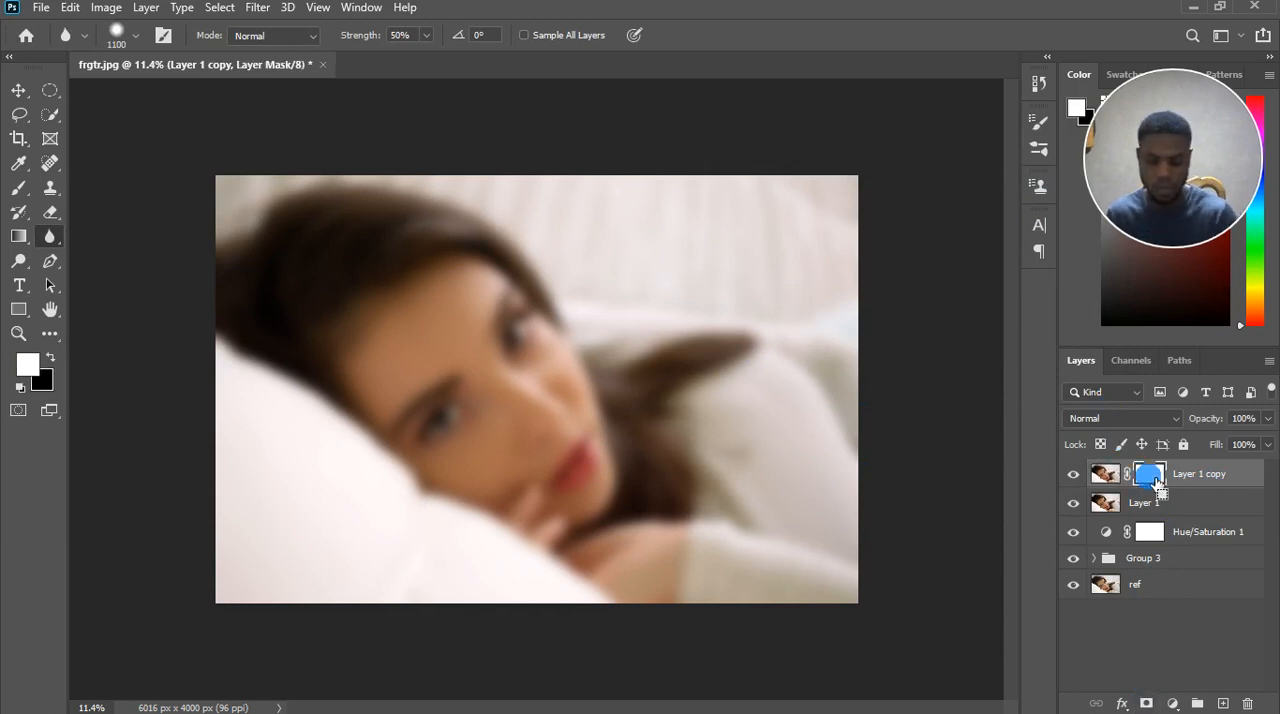
key(ctrl+i)
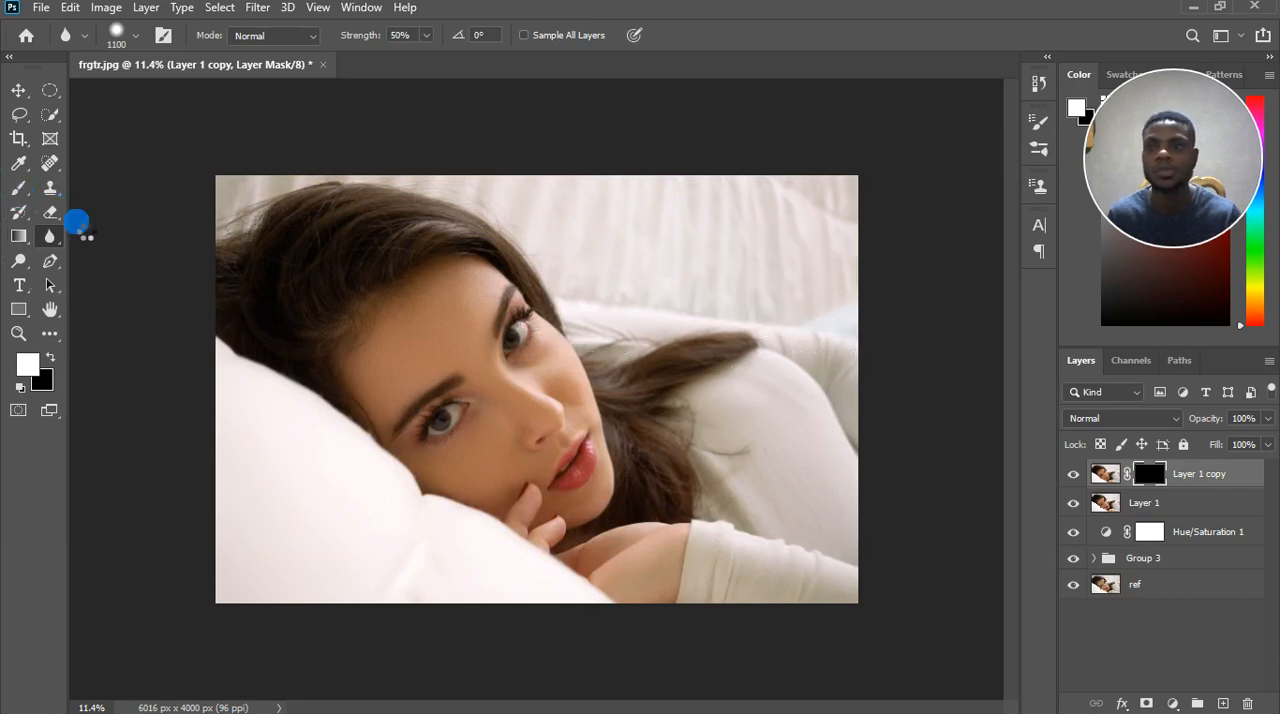
click(19, 188)
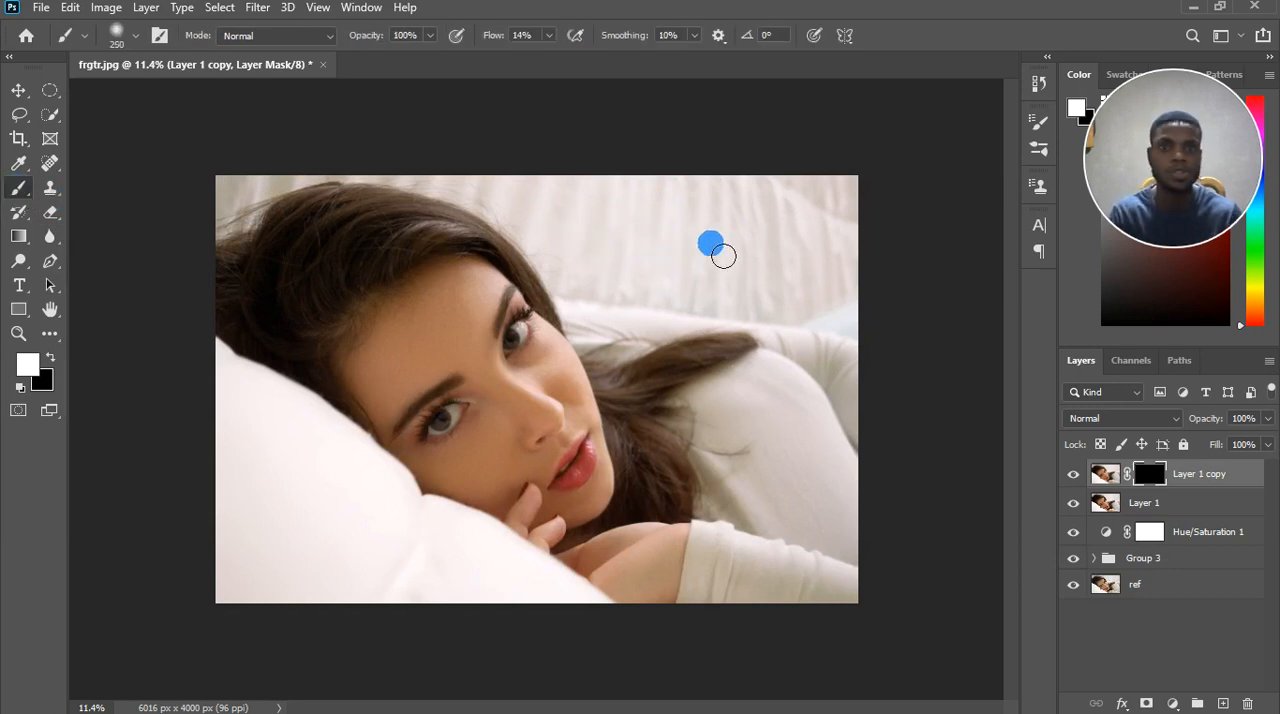
key(bracketright)
key(bracketright)
key(bracketright)
key(bracketright)
key(bracketright)
key(bracketright)
key(bracketright)
key(bracketright)
key(bracketright)
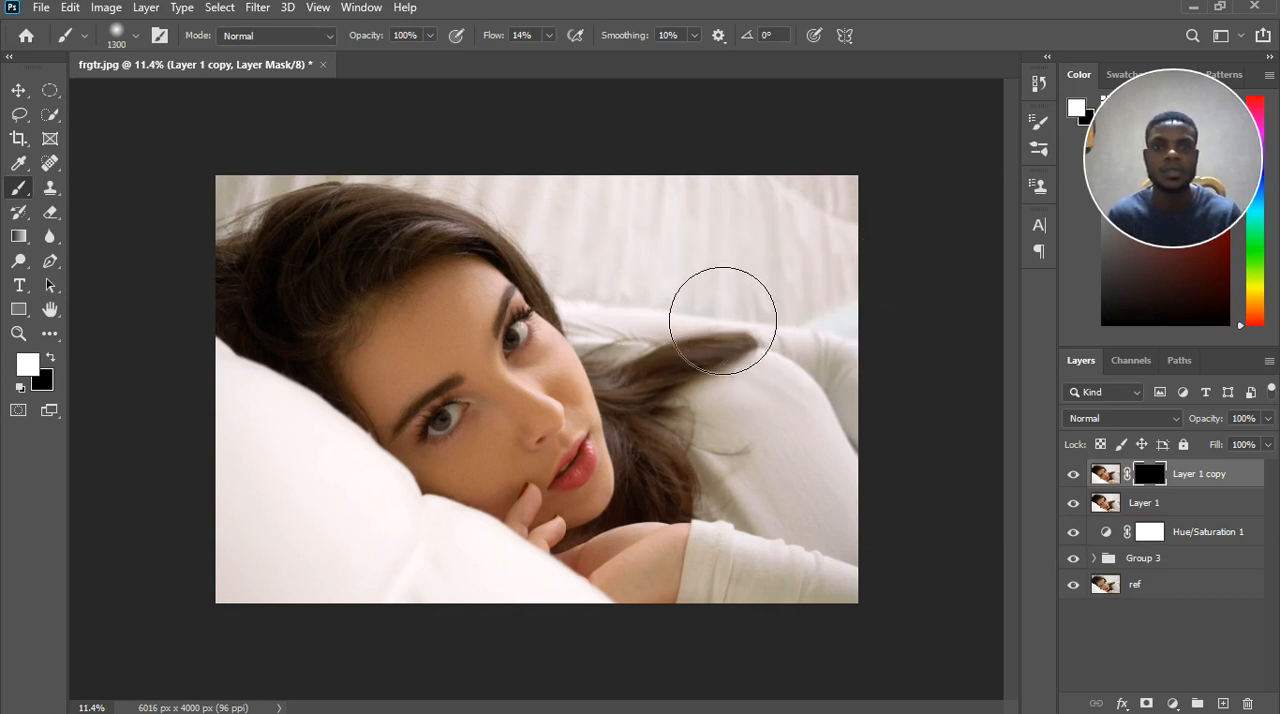
mouse_move(816, 322)
mouse_down()
mouse_move(831, 329)
mouse_move(834, 297)
mouse_move(909, 271)
mouse_move(851, 273)
mouse_up()
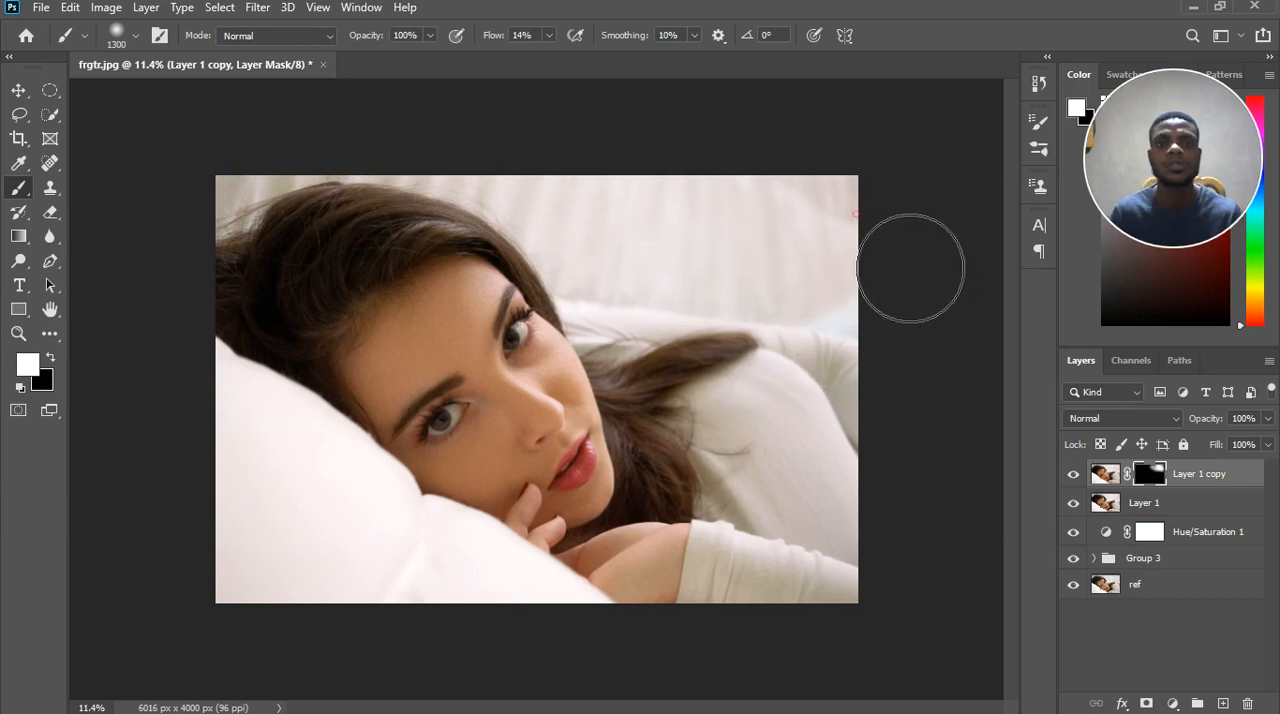
drag(911, 269, 875, 292)
scroll(872, 303, down, 3)
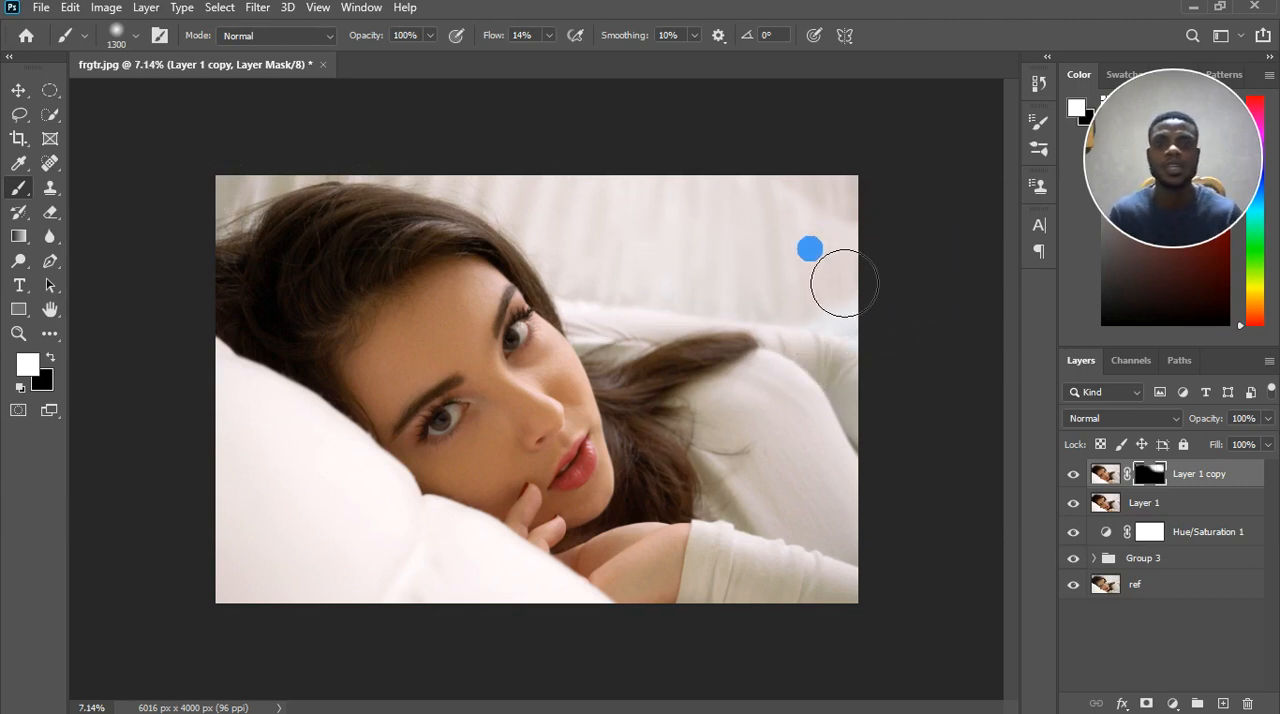
Continue painting white on the Layer 1 copy mask over the fabric backdrop above the shoulder, then reduce the brush to 900 pixels.
mouse_move(719, 302)
mouse_down()
mouse_move(663, 329)
mouse_move(586, 309)
mouse_up()
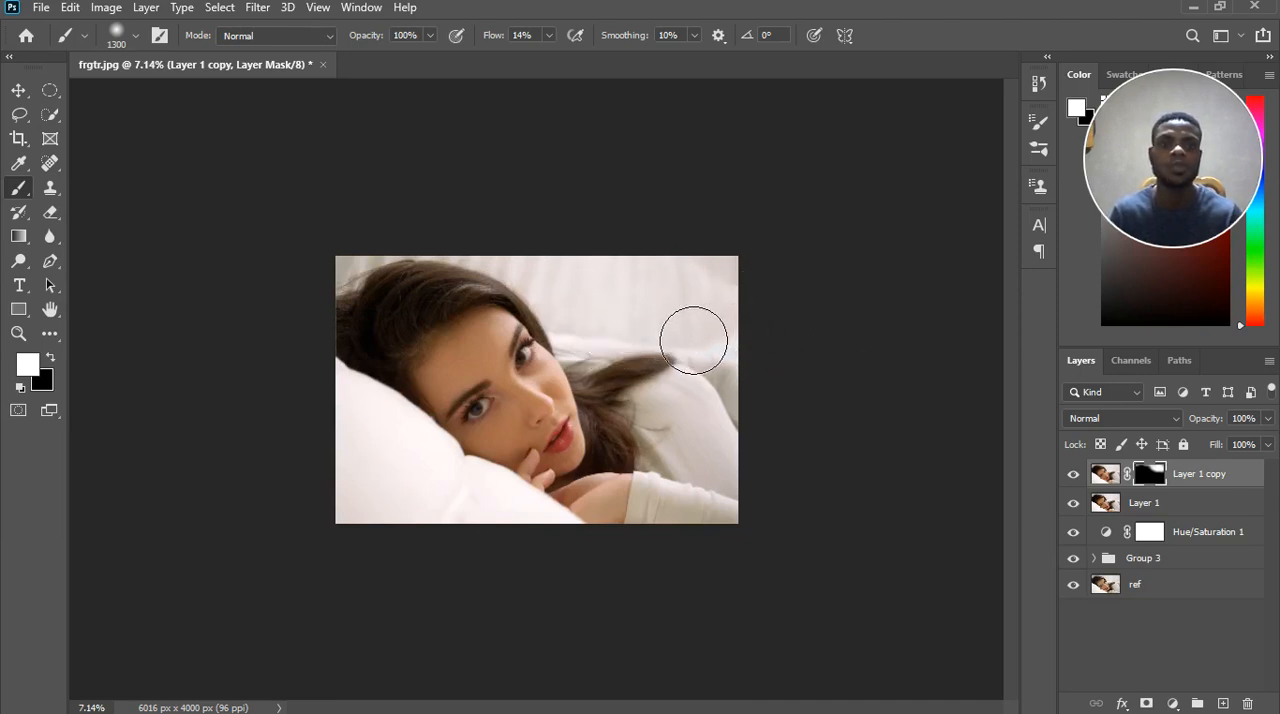
mouse_move(692, 341)
mouse_down()
mouse_move(667, 317)
mouse_move(637, 343)
mouse_move(591, 334)
mouse_up()
key(bracketleft)
key(bracketleft)
key(bracketleft)
key(bracketleft)
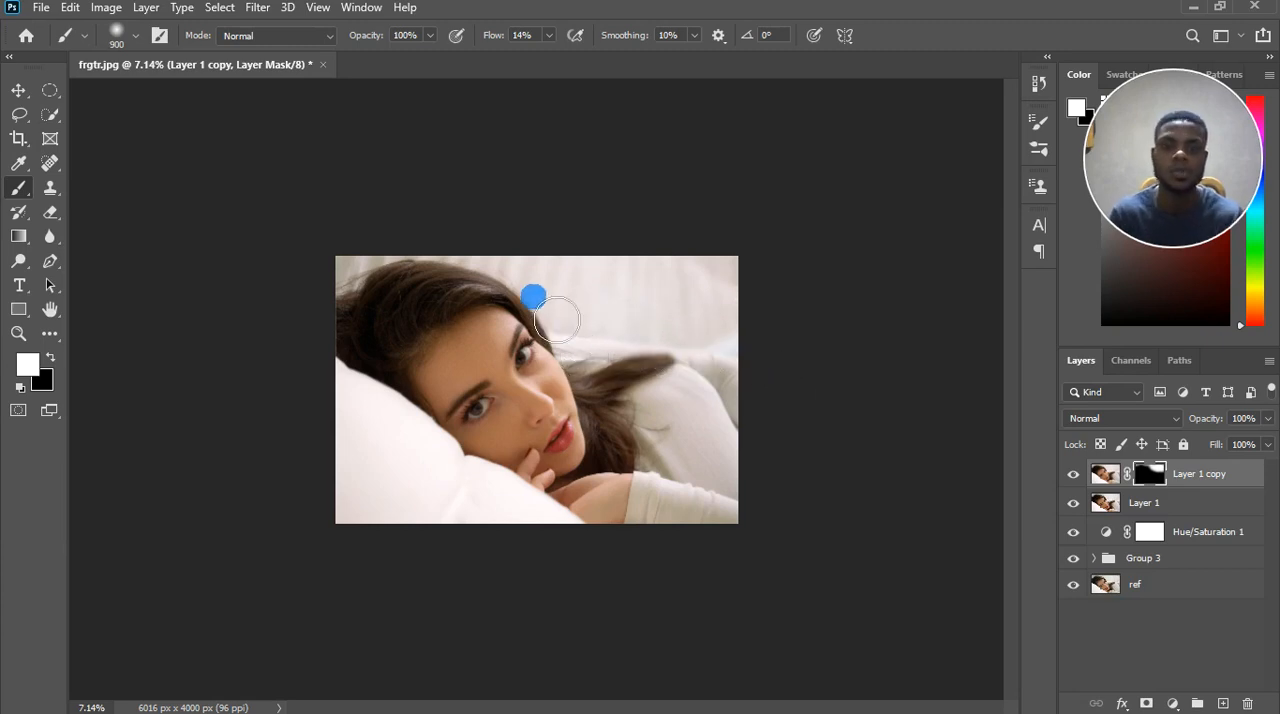
Hide Layer 1 and select the texture layer in Group 1, nested inside Group 3.
click(1106, 476)
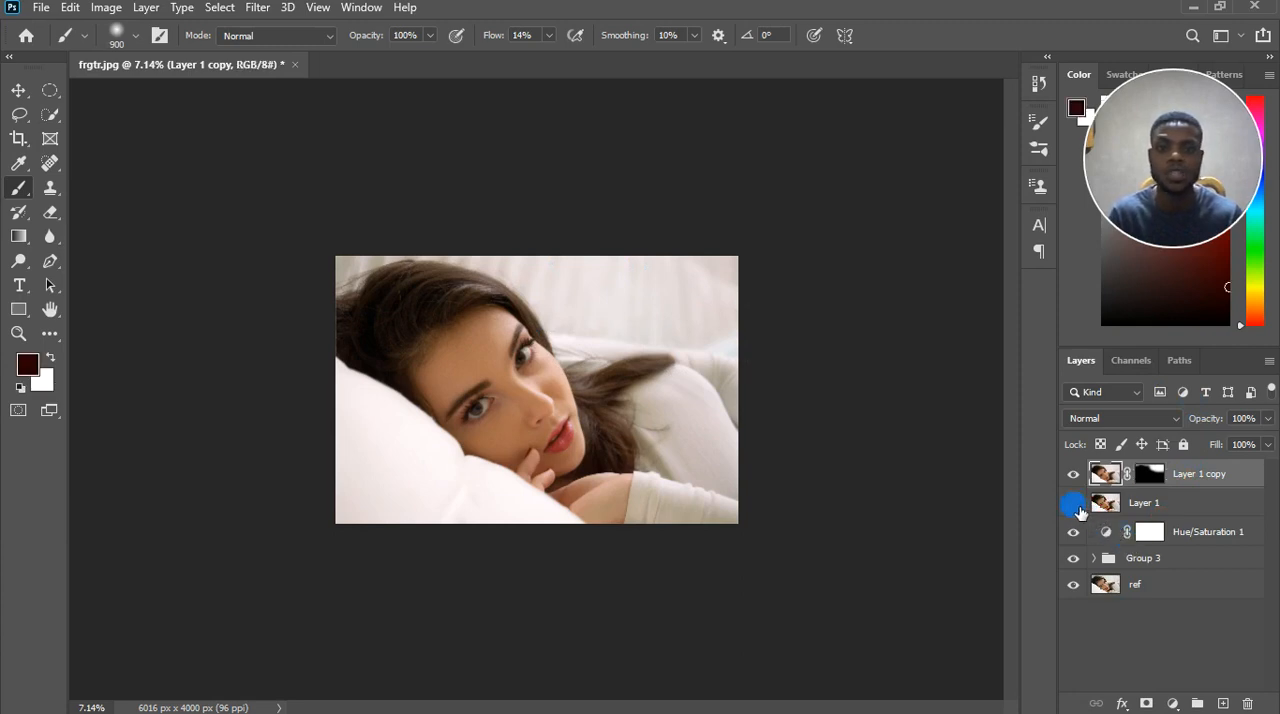
click(1073, 503)
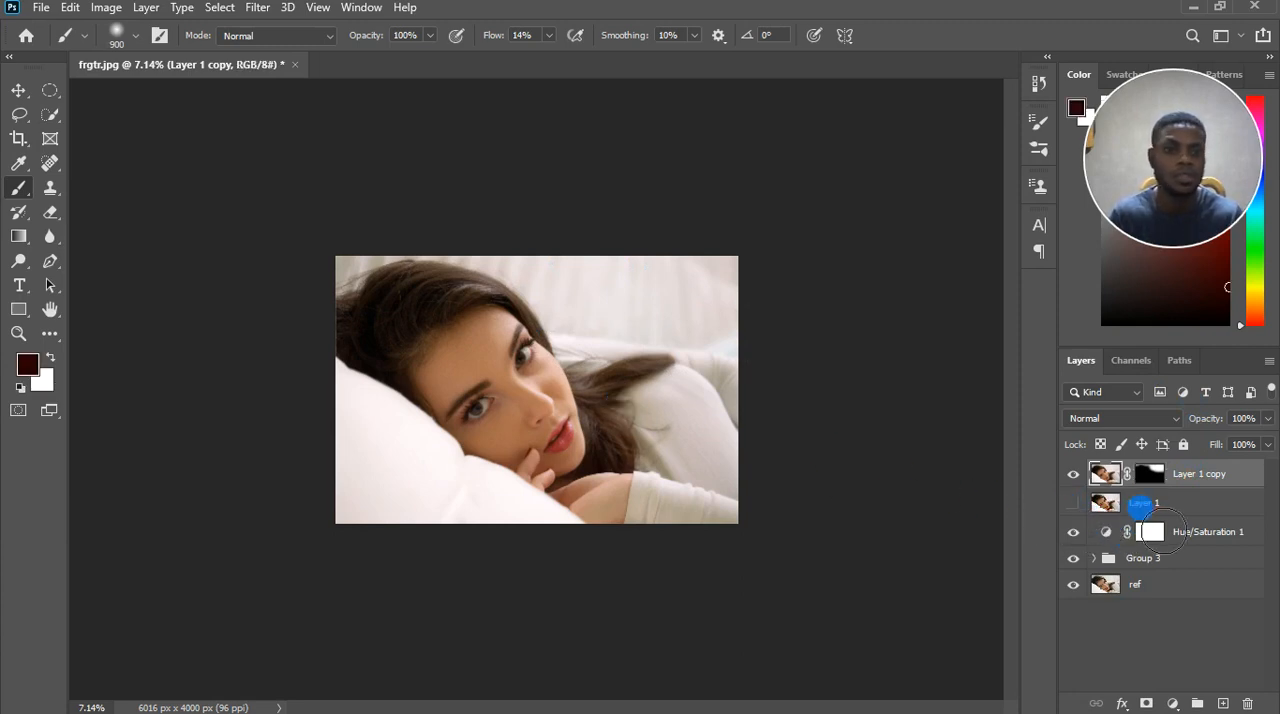
click(1097, 558)
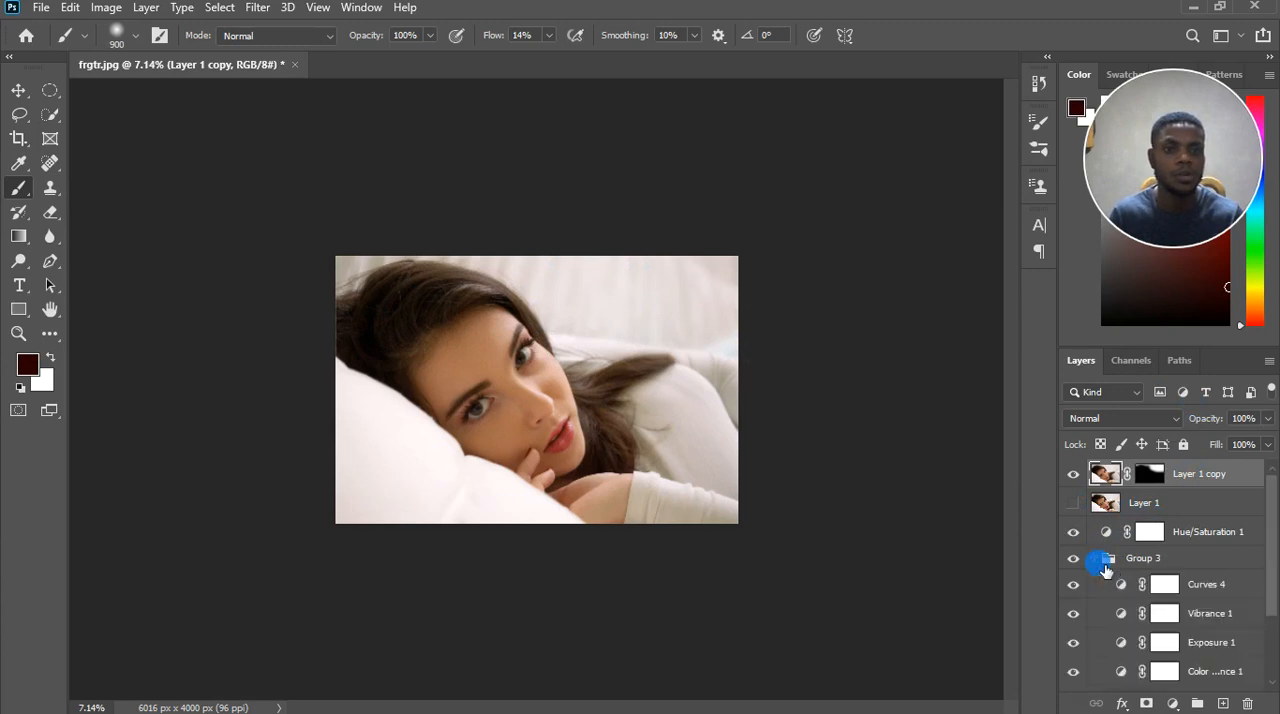
scroll(1157, 600, down, 2)
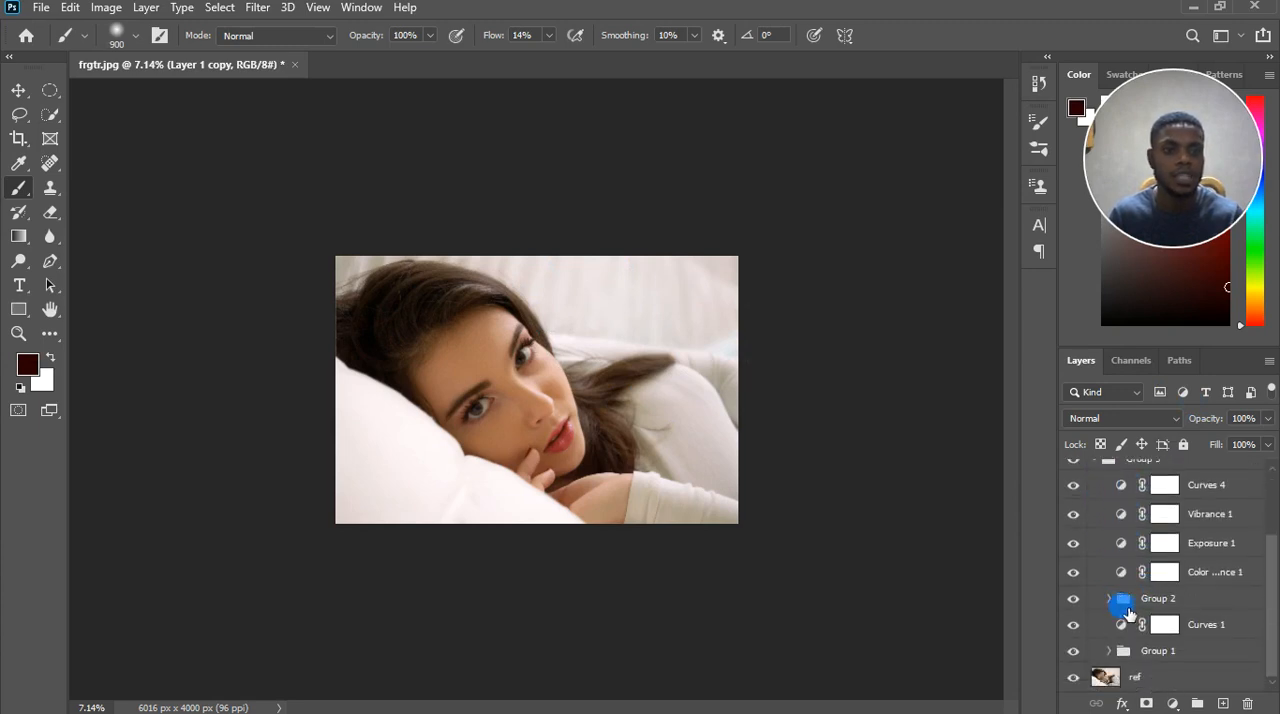
click(1109, 599)
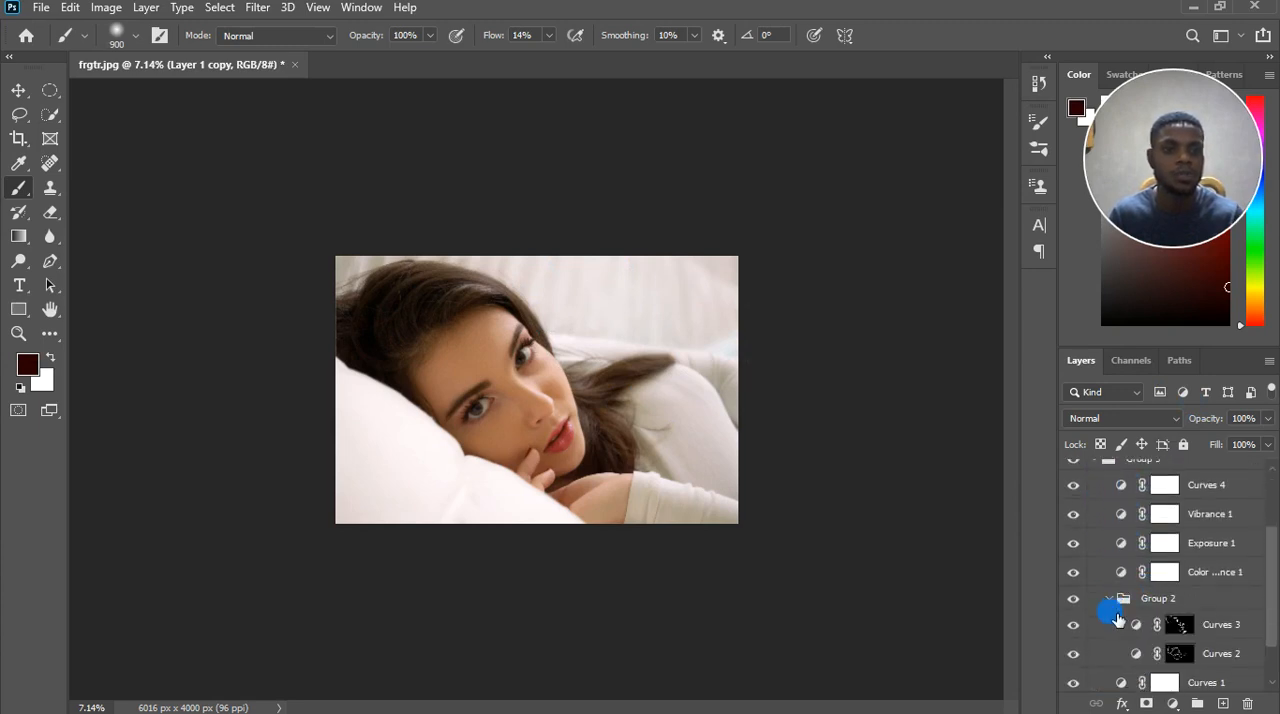
click(1109, 598)
click(1107, 655)
scroll(1120, 625, down, 1)
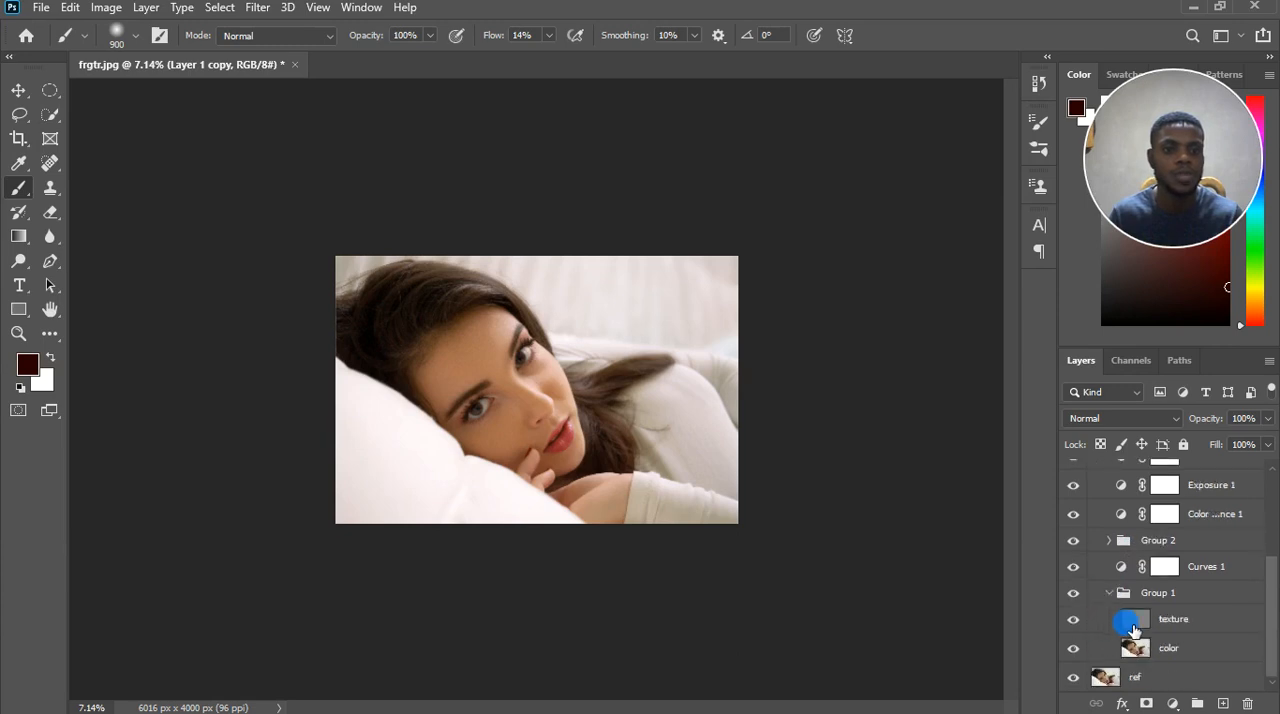
click(1180, 630)
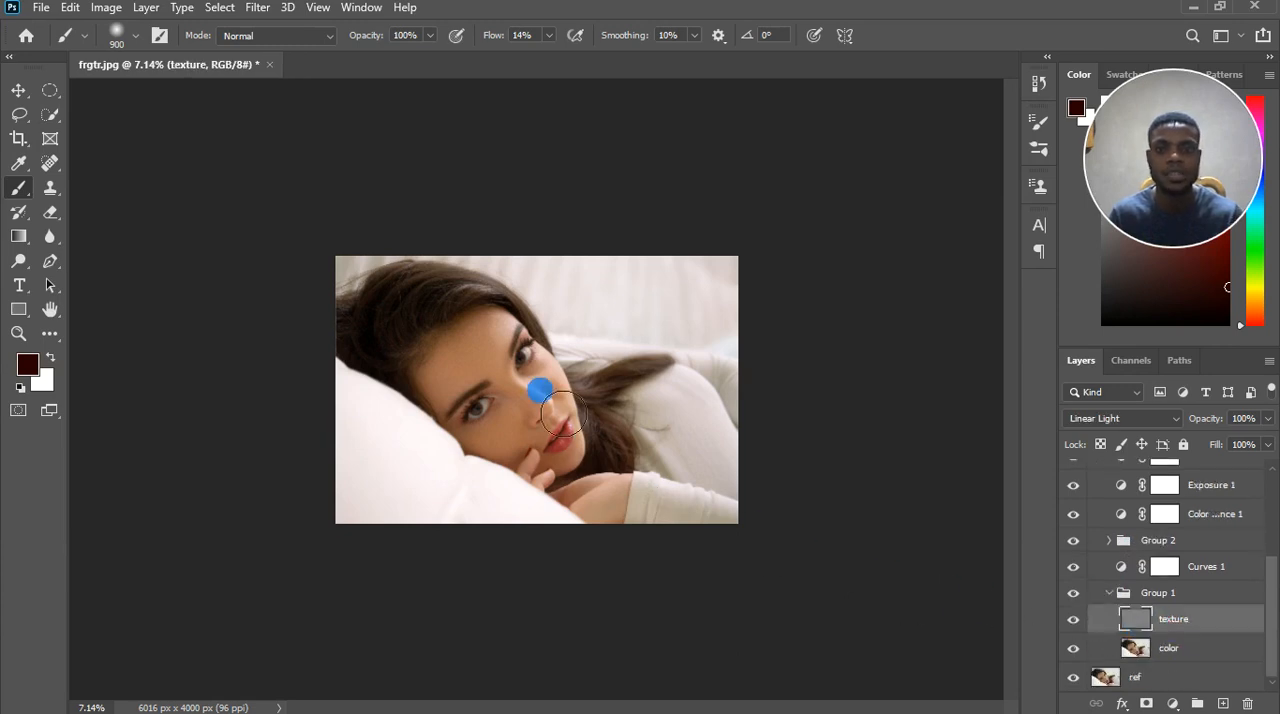
Duplicate the texture layer and add an inverted black mask to the copy.
scroll(496, 369, up, 2)
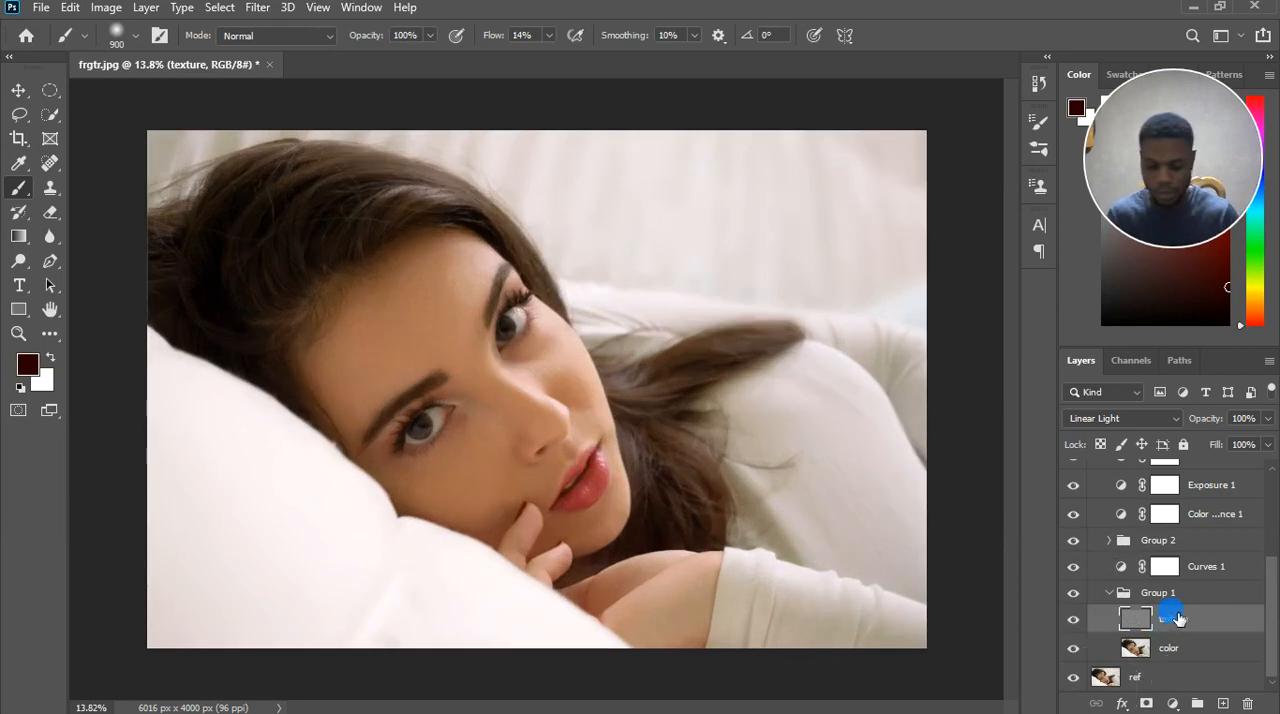
key(ctrl+j)
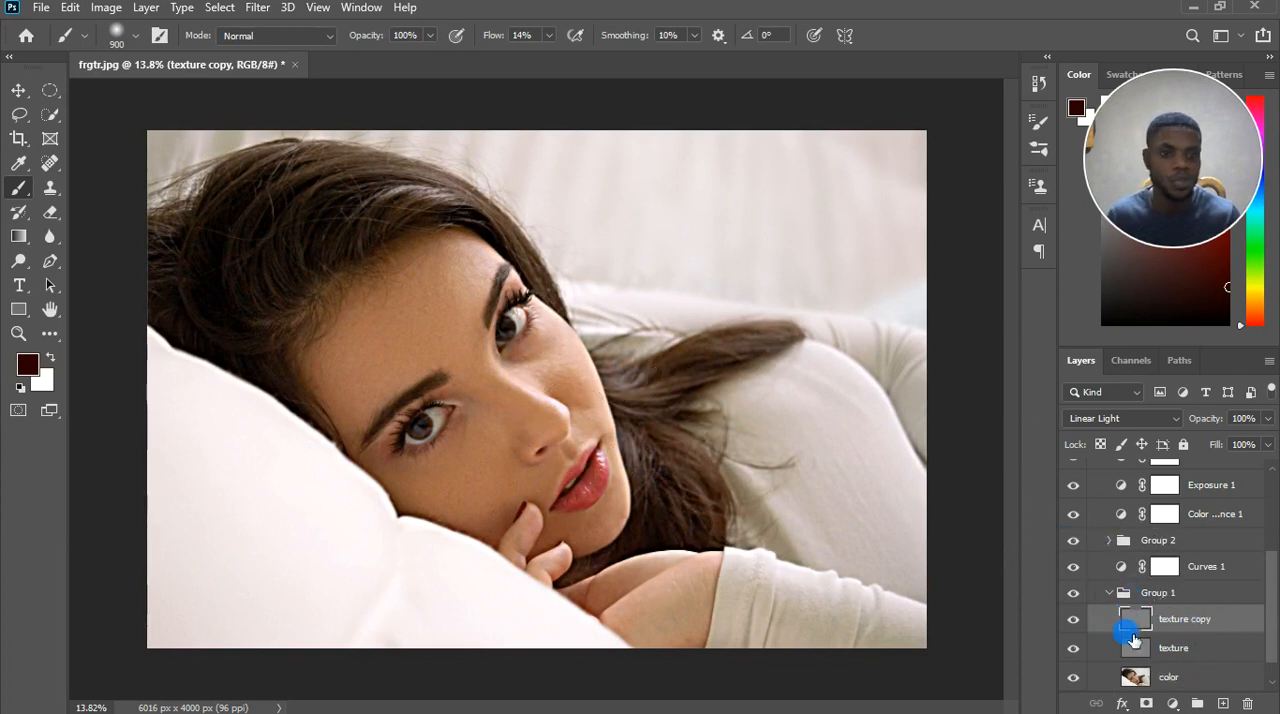
click(1147, 703)
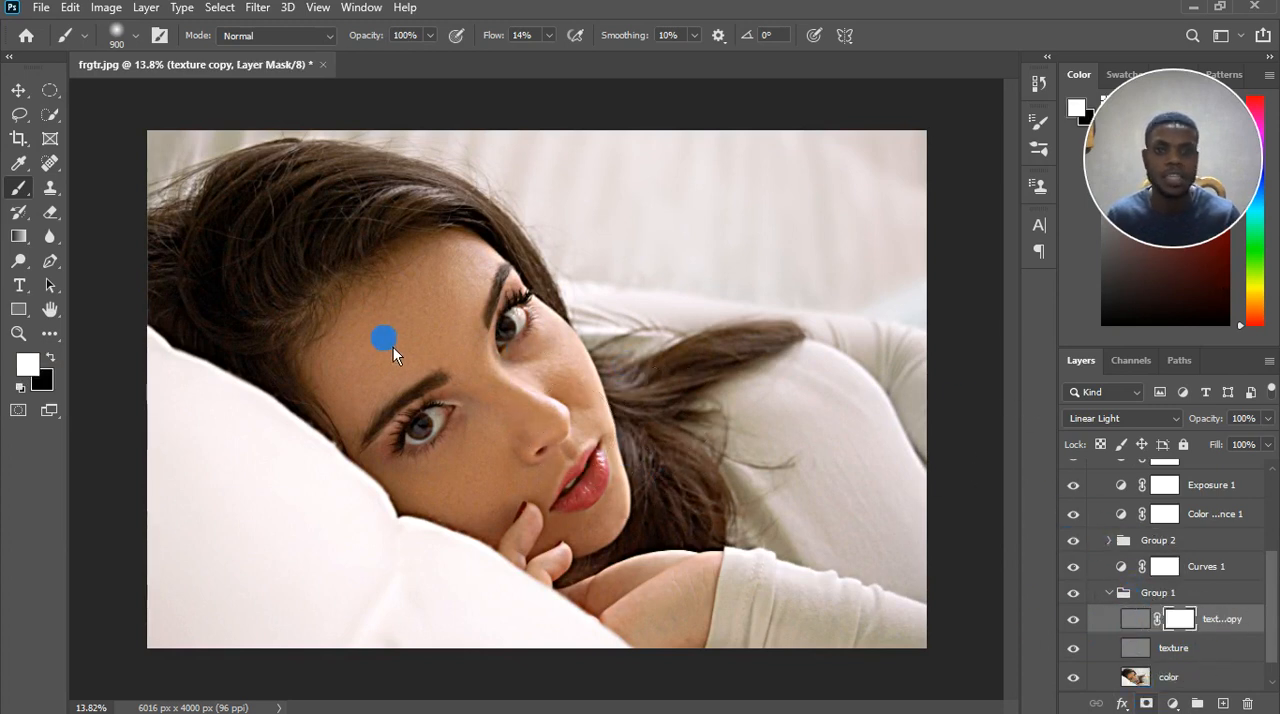
key(ctrl+i)
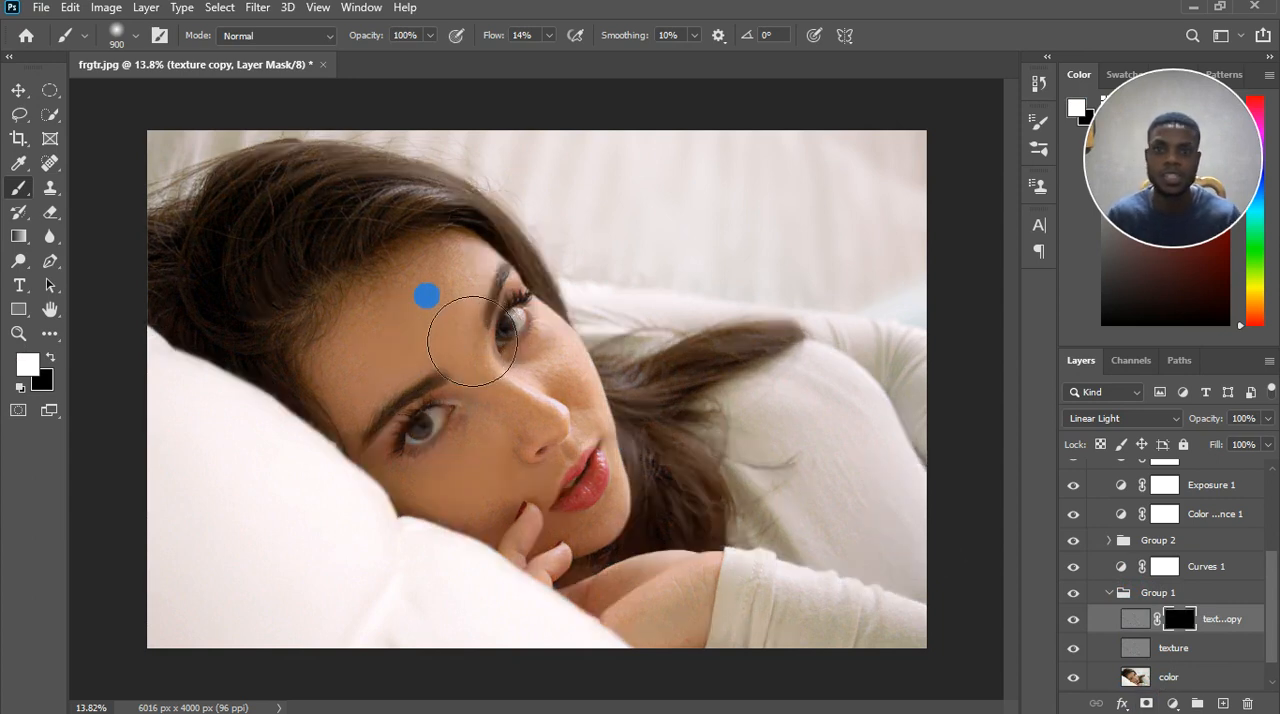
Paint white on the texture copy mask over the woman's forehead with a 500-pixel brush at 14% flow.
key(bracketleft)
key(bracketleft)
key(bracketleft)
key(bracketleft)
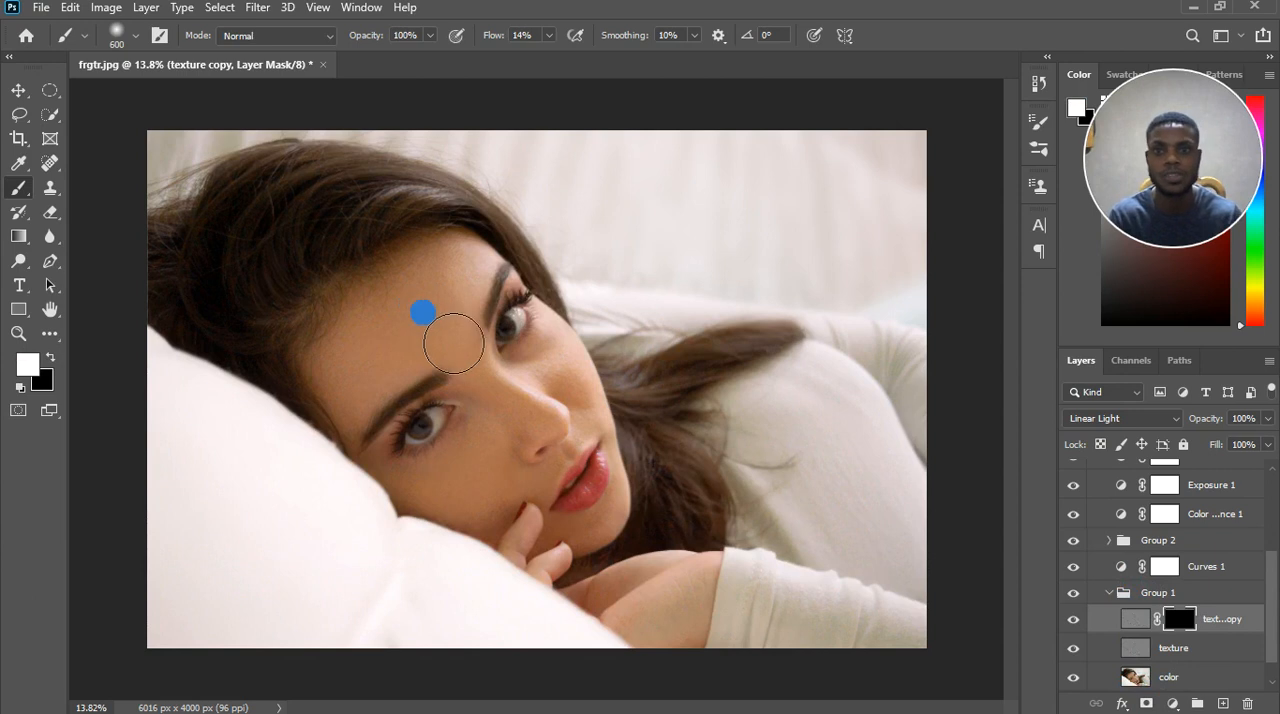
scroll(462, 336, up, 2)
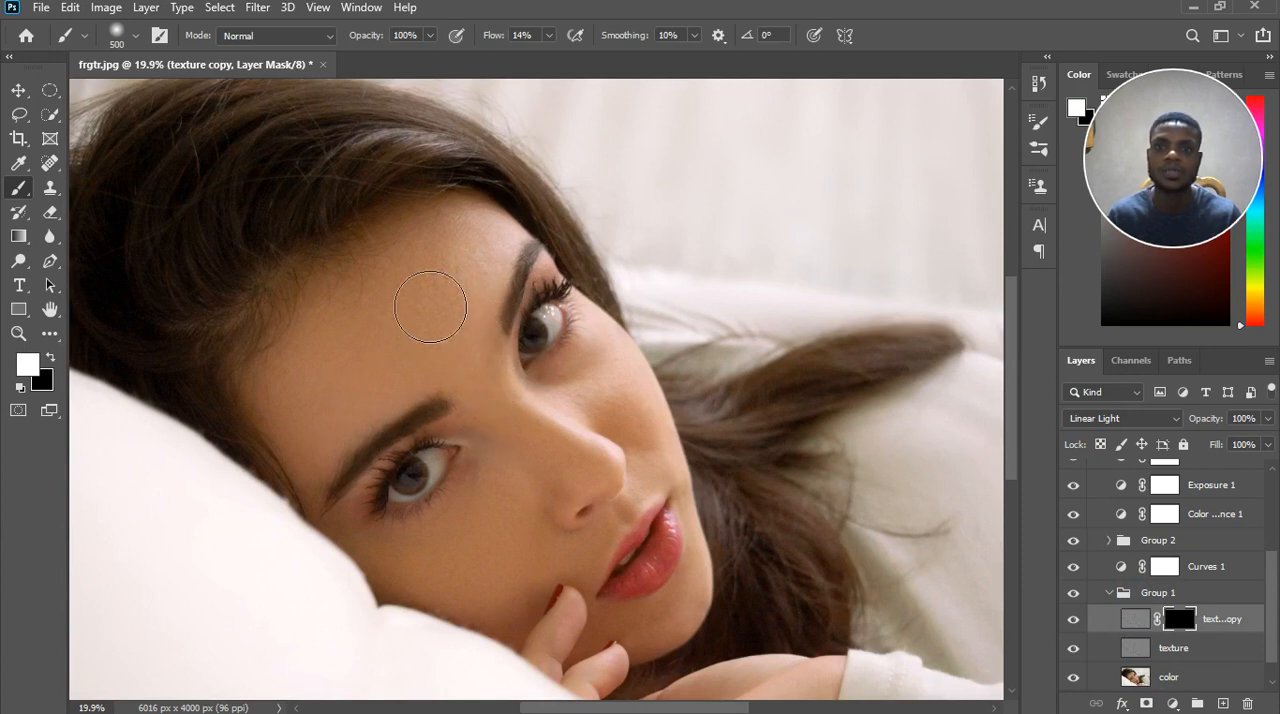
mouse_move(349, 331)
mouse_down()
mouse_move(391, 368)
mouse_move(499, 380)
mouse_move(485, 373)
mouse_move(480, 370)
mouse_up()
Paint white on the texture copy mask over the nose with a 200-pixel brush and over the cheek beside it at 300 pixels.
key(bracketleft)
key(bracketleft)
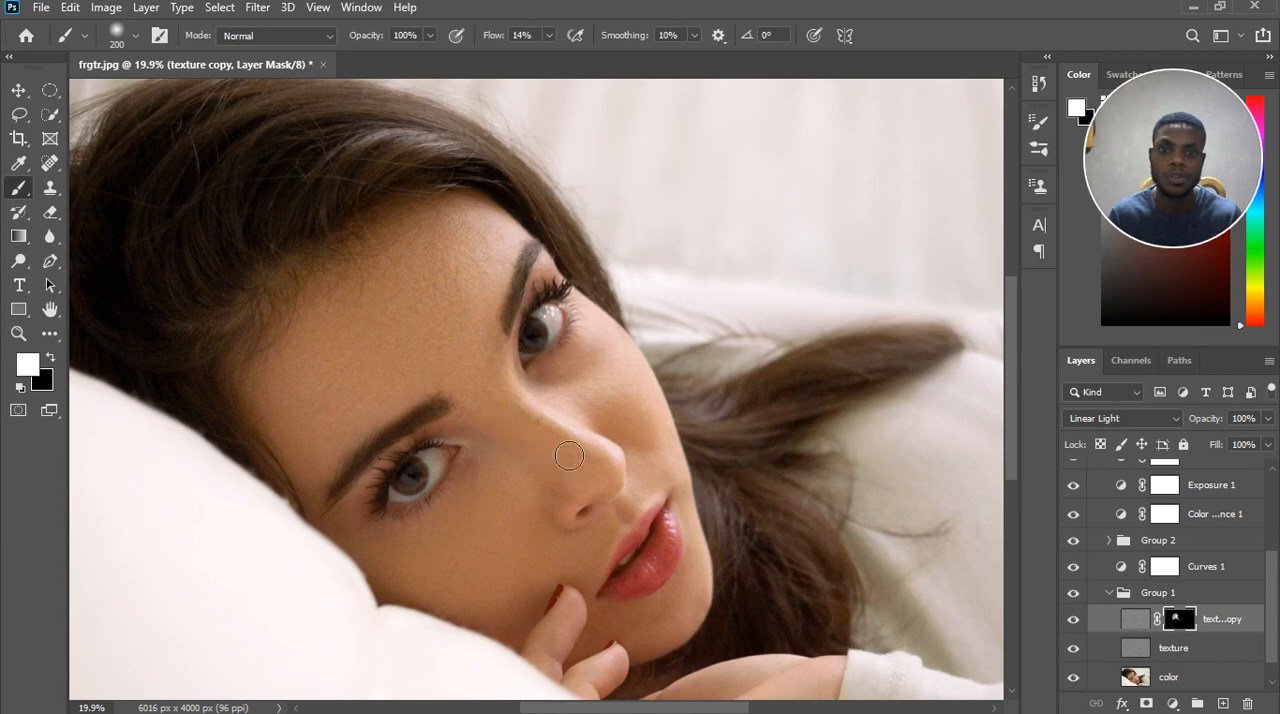
mouse_move(566, 411)
mouse_down()
mouse_move(581, 427)
mouse_move(585, 411)
mouse_up()
key(bracketright)
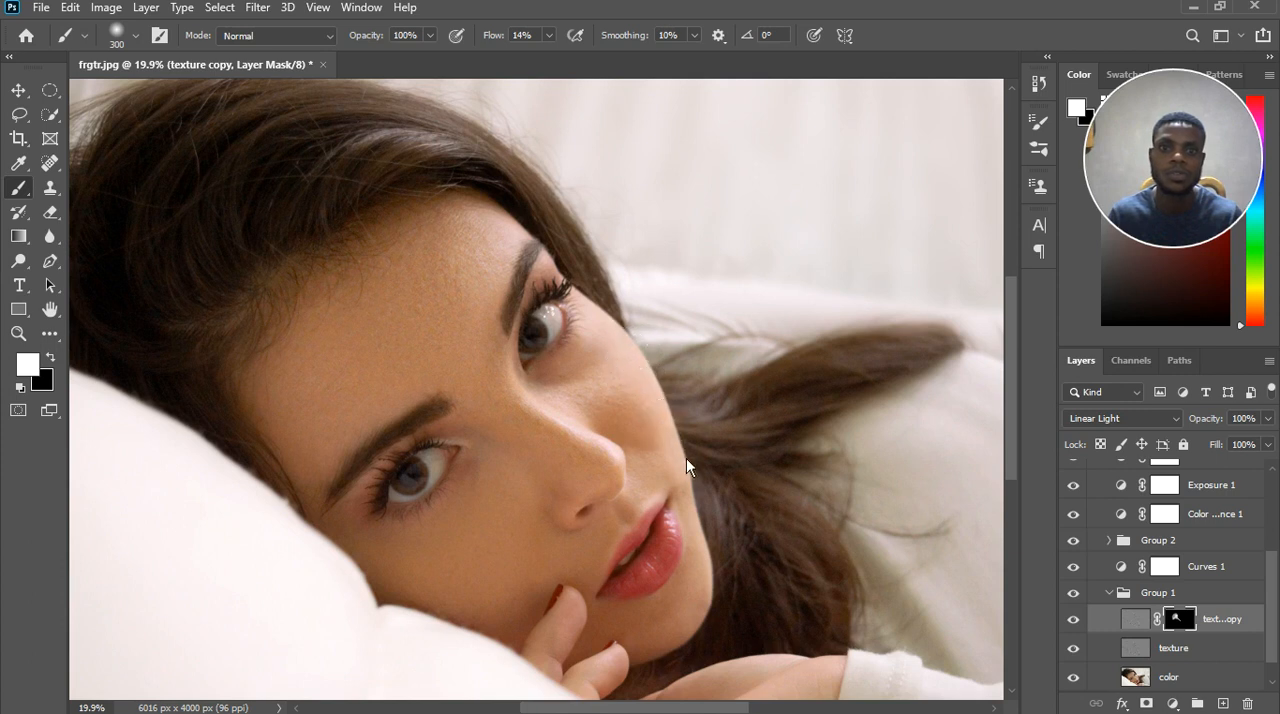
drag(614, 341, 638, 361)
mouse_move(666, 460)
mouse_down()
mouse_move(701, 554)
mouse_move(701, 498)
mouse_up()
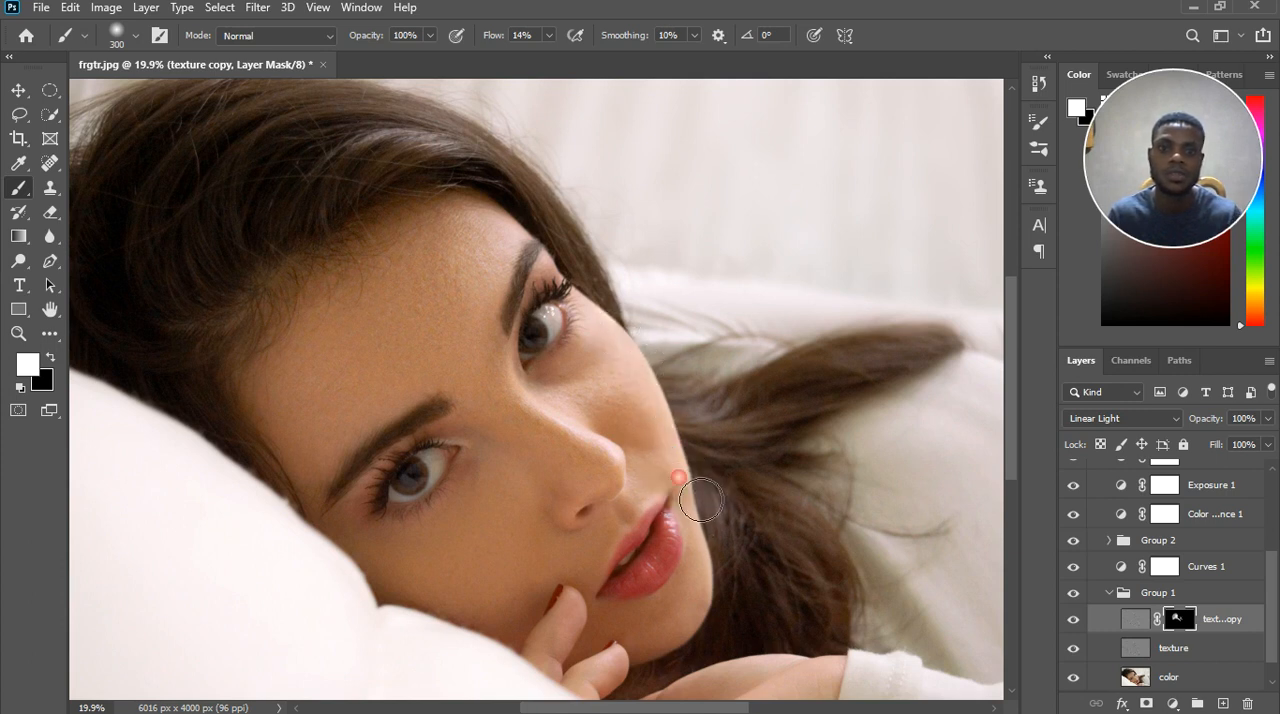
mouse_move(637, 465)
mouse_down()
mouse_move(668, 440)
mouse_move(611, 424)
mouse_up()
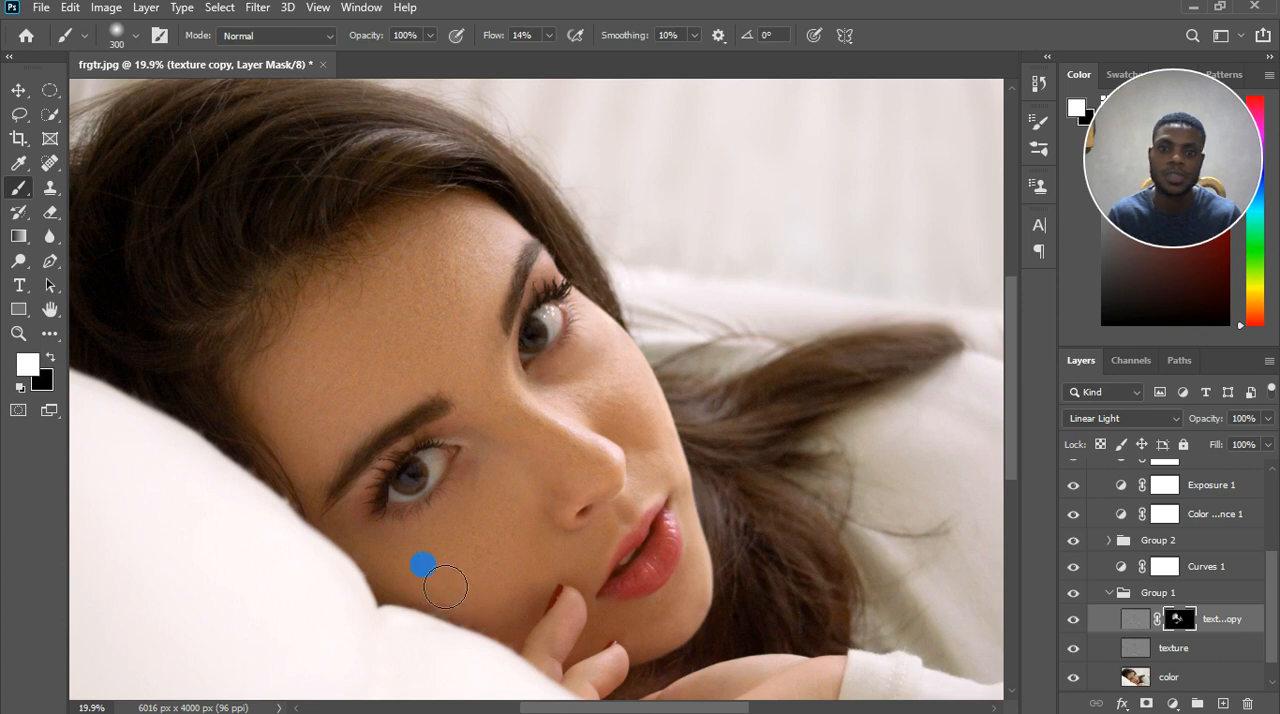
Add white touches on the texture copy mask around the lips, lower cheek and upper forehead with the 300-pixel brush.
scroll(531, 543, down, 2)
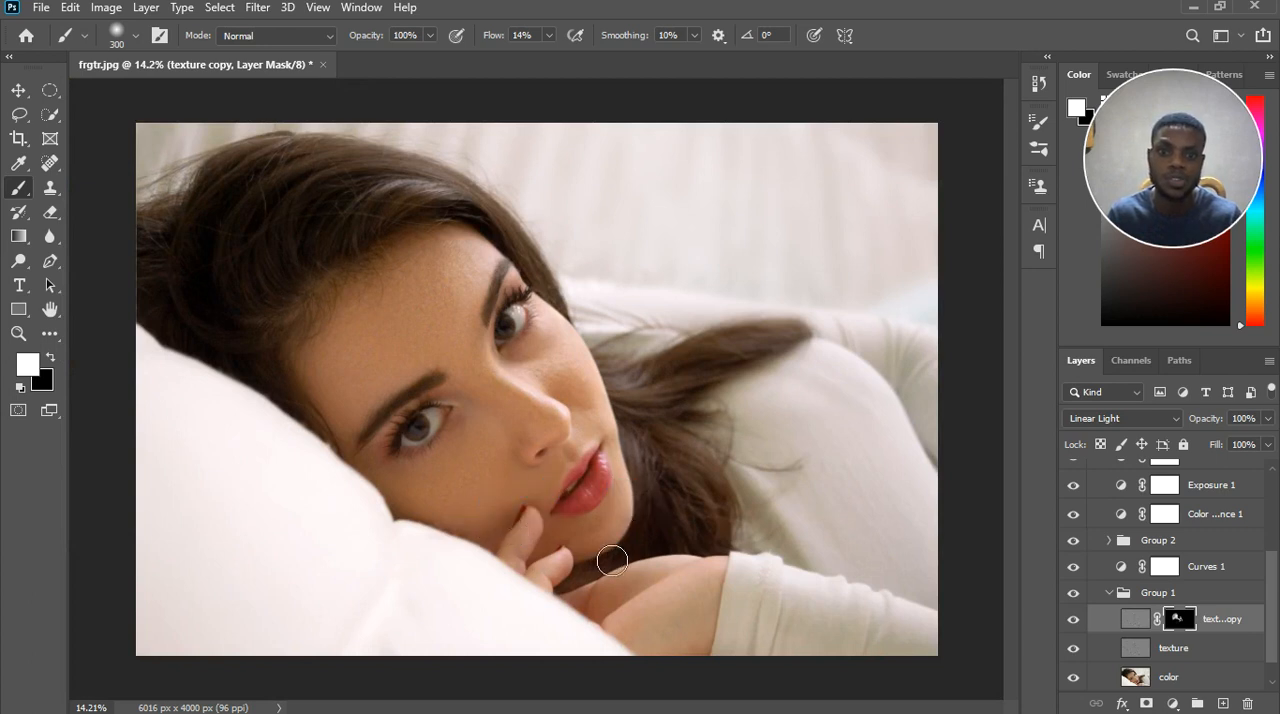
click(594, 490)
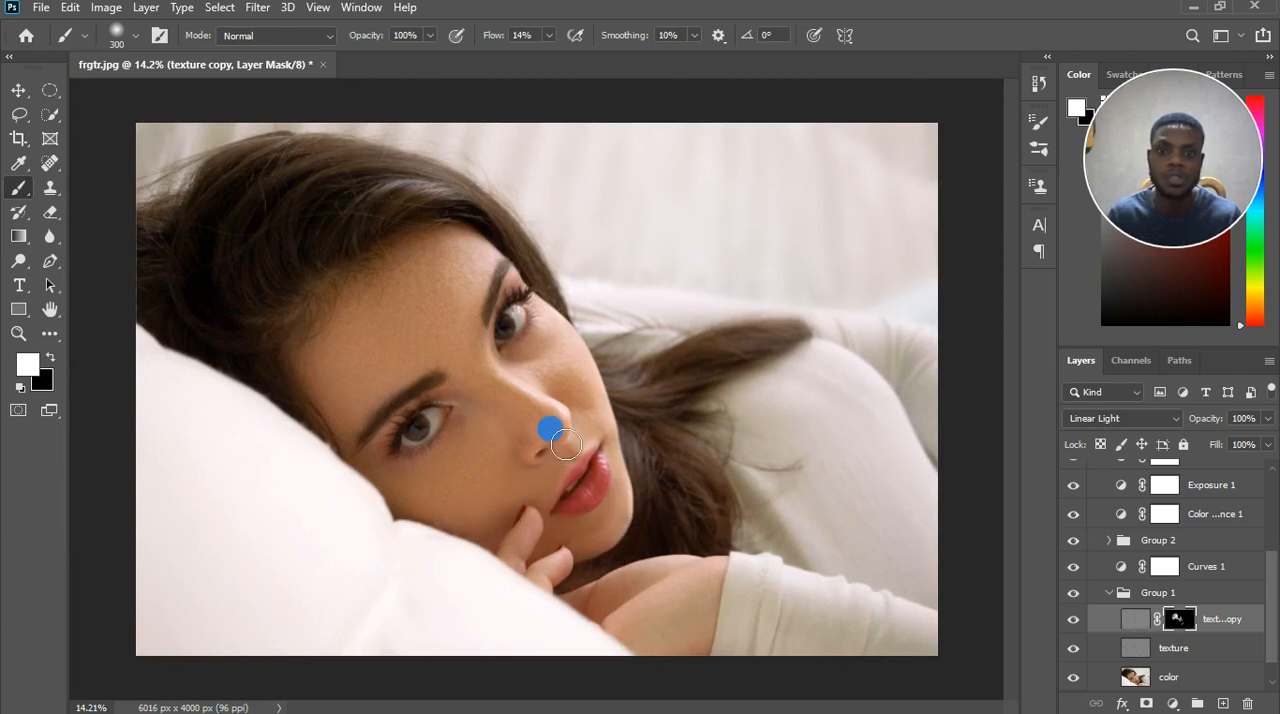
mouse_move(549, 492)
mouse_down()
mouse_move(600, 468)
mouse_move(585, 469)
mouse_up()
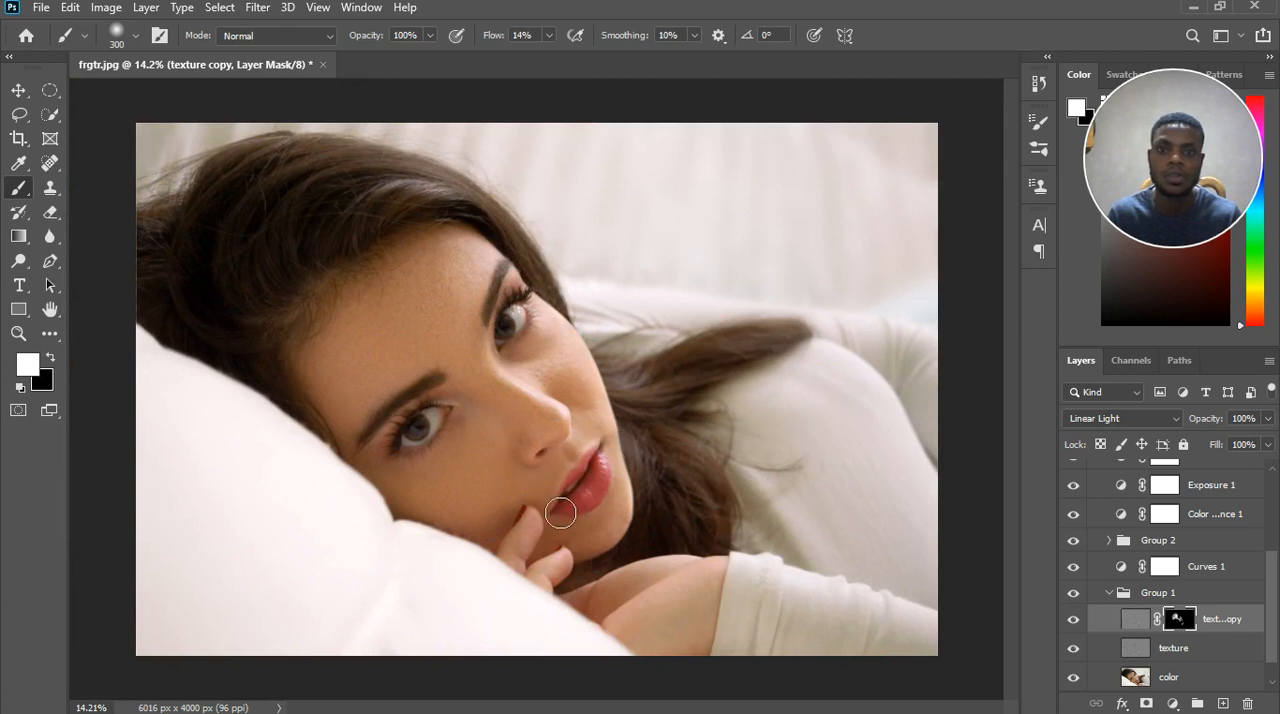
click(486, 245)
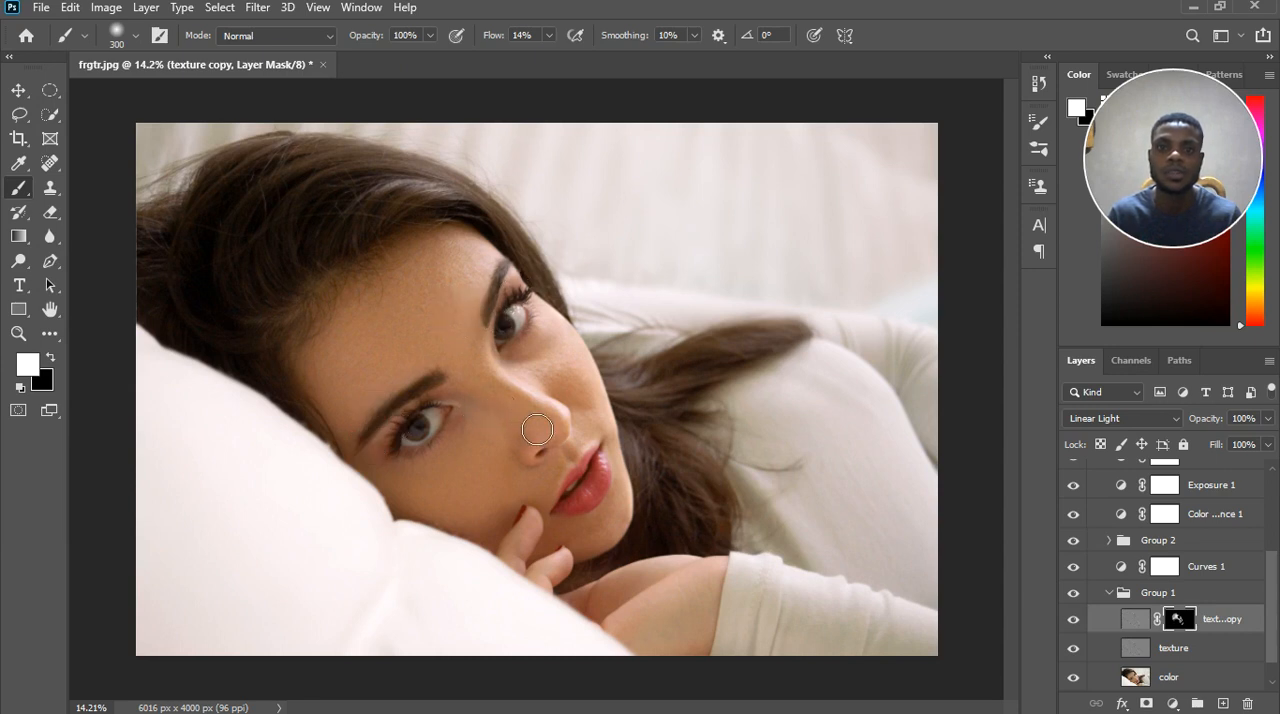
click(461, 490)
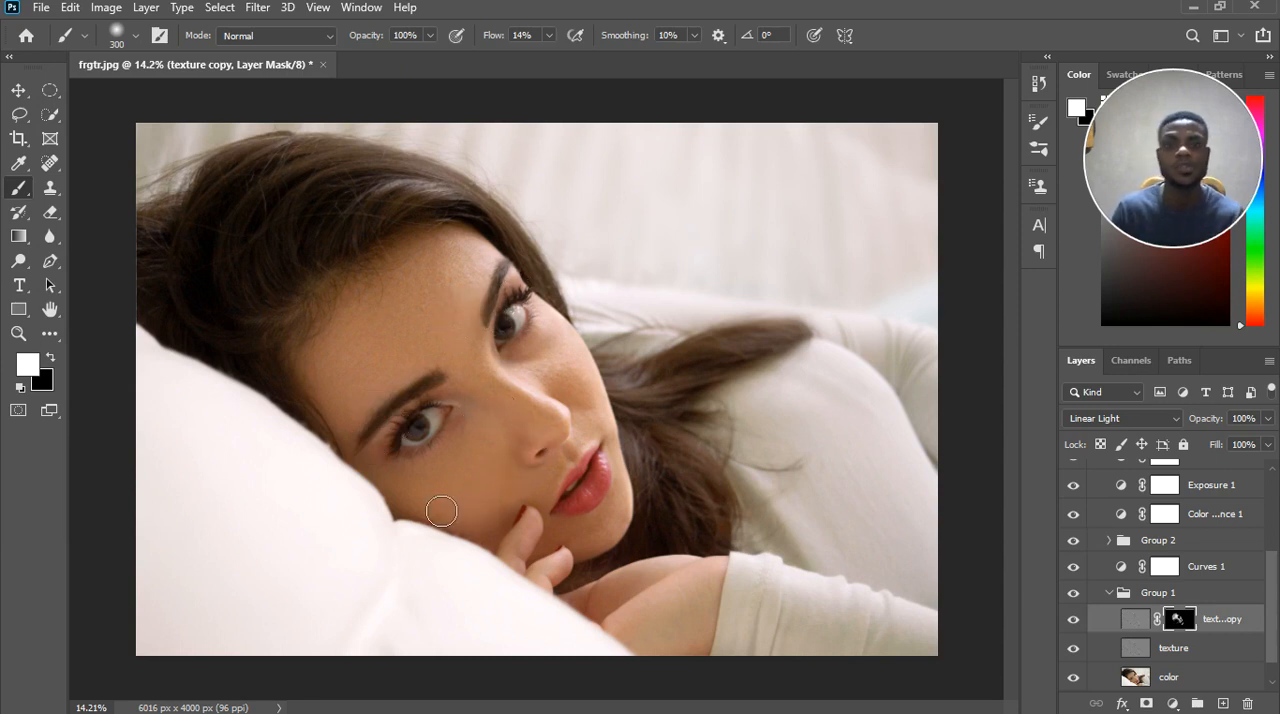
mouse_move(449, 259)
mouse_down()
mouse_move(457, 266)
mouse_move(421, 266)
mouse_move(381, 295)
mouse_move(406, 279)
mouse_move(414, 232)
mouse_up()
Paint black on the texture copy mask along the hairline and between the eyebrows to hide the excess texture.
key(x)
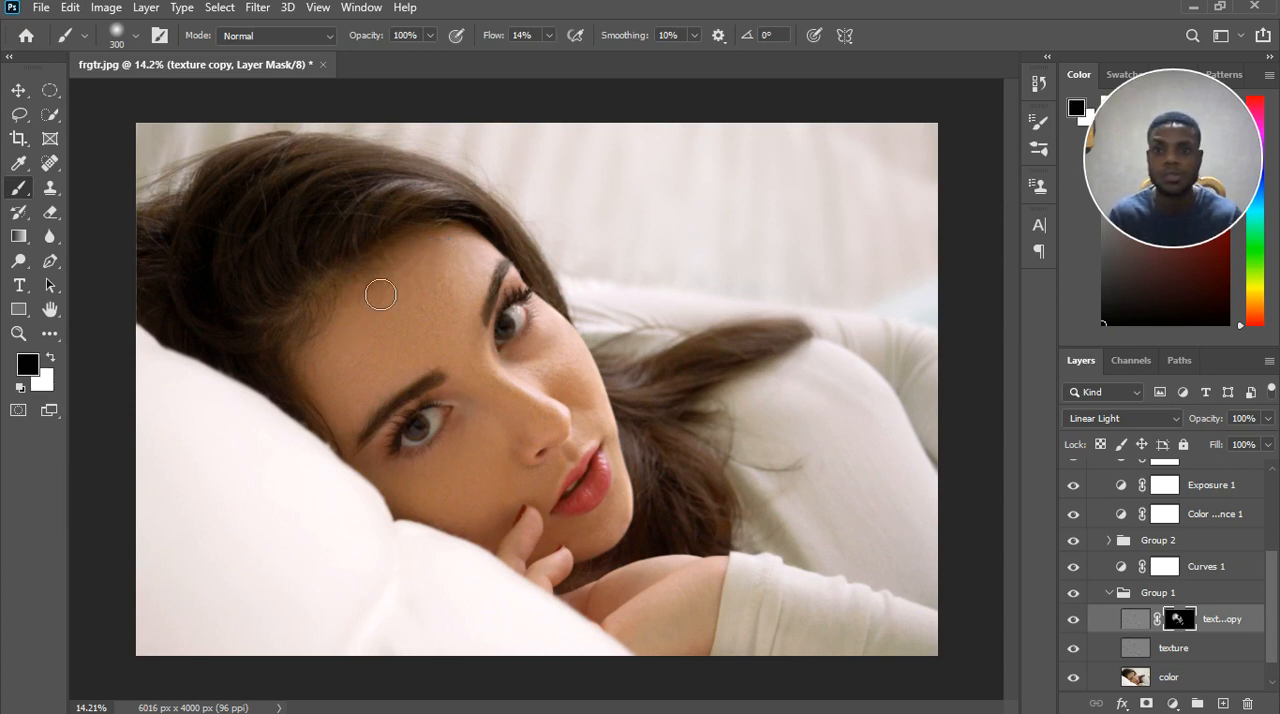
mouse_move(381, 284)
mouse_down()
mouse_move(392, 292)
mouse_move(442, 257)
mouse_up()
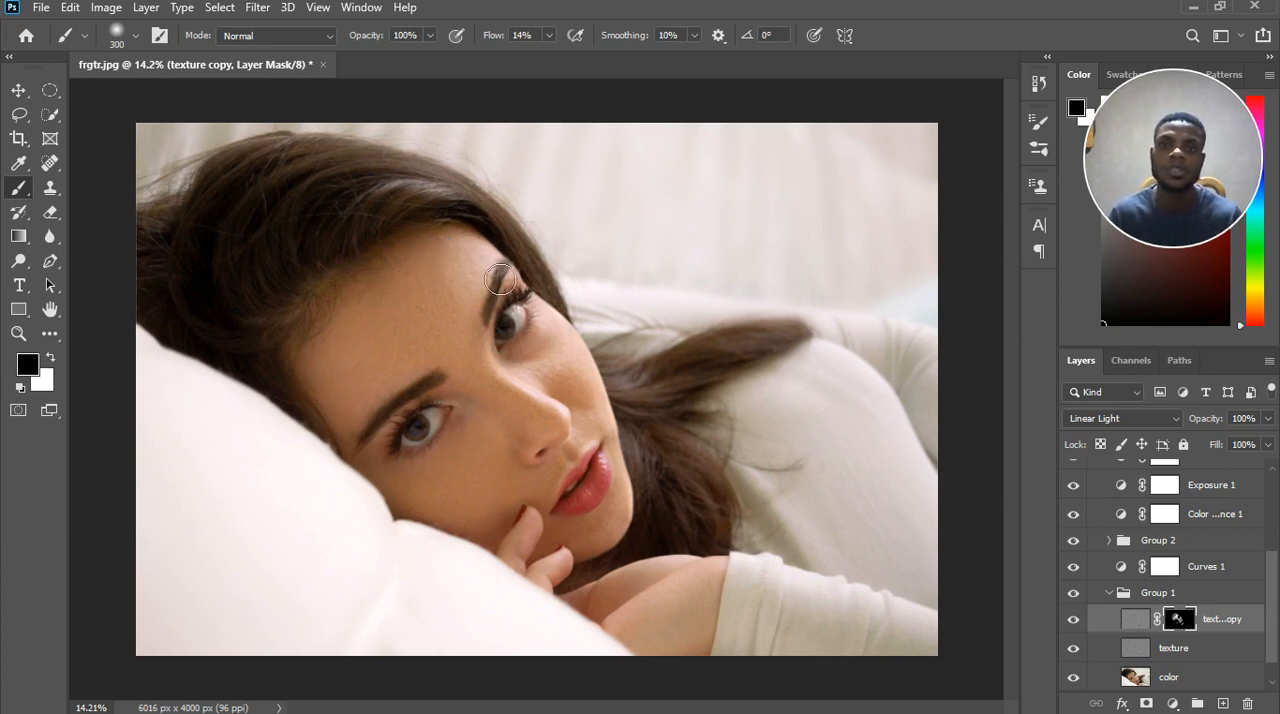
mouse_move(480, 345)
mouse_down()
mouse_move(492, 399)
mouse_move(437, 364)
mouse_move(428, 397)
mouse_up()
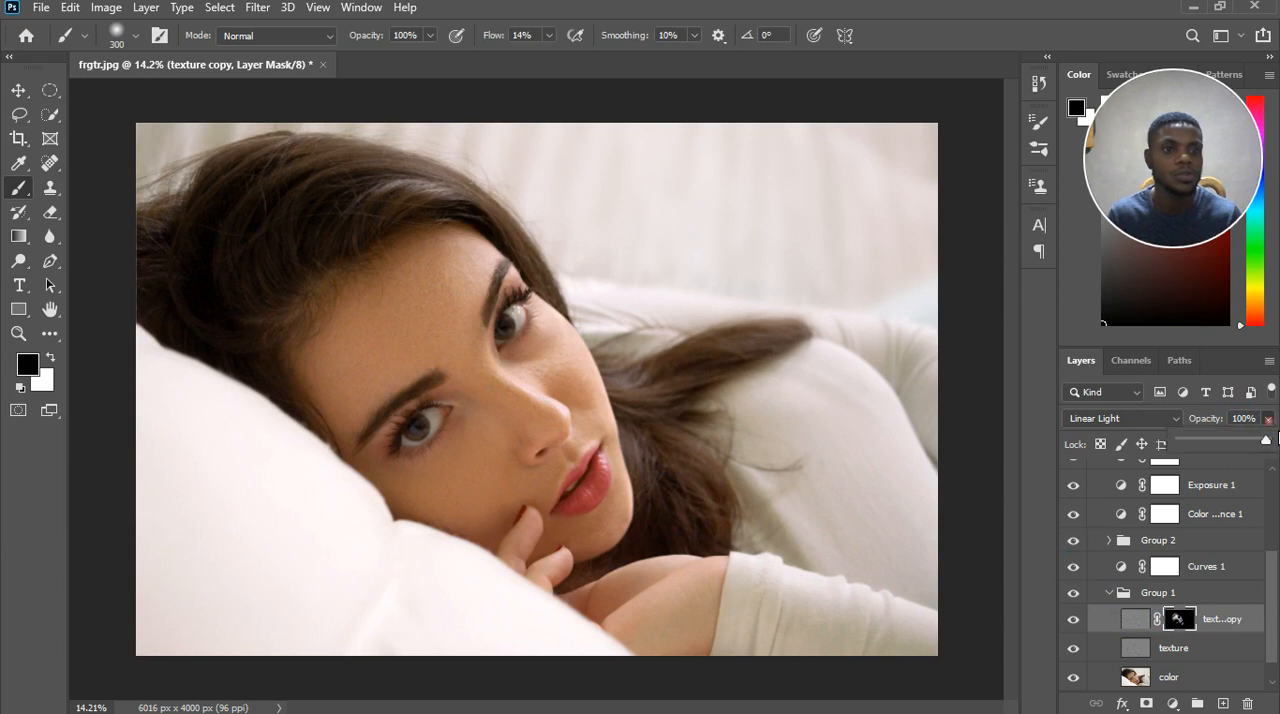
Lower the texture copy layer's opacity to 59%.
click(1267, 419)
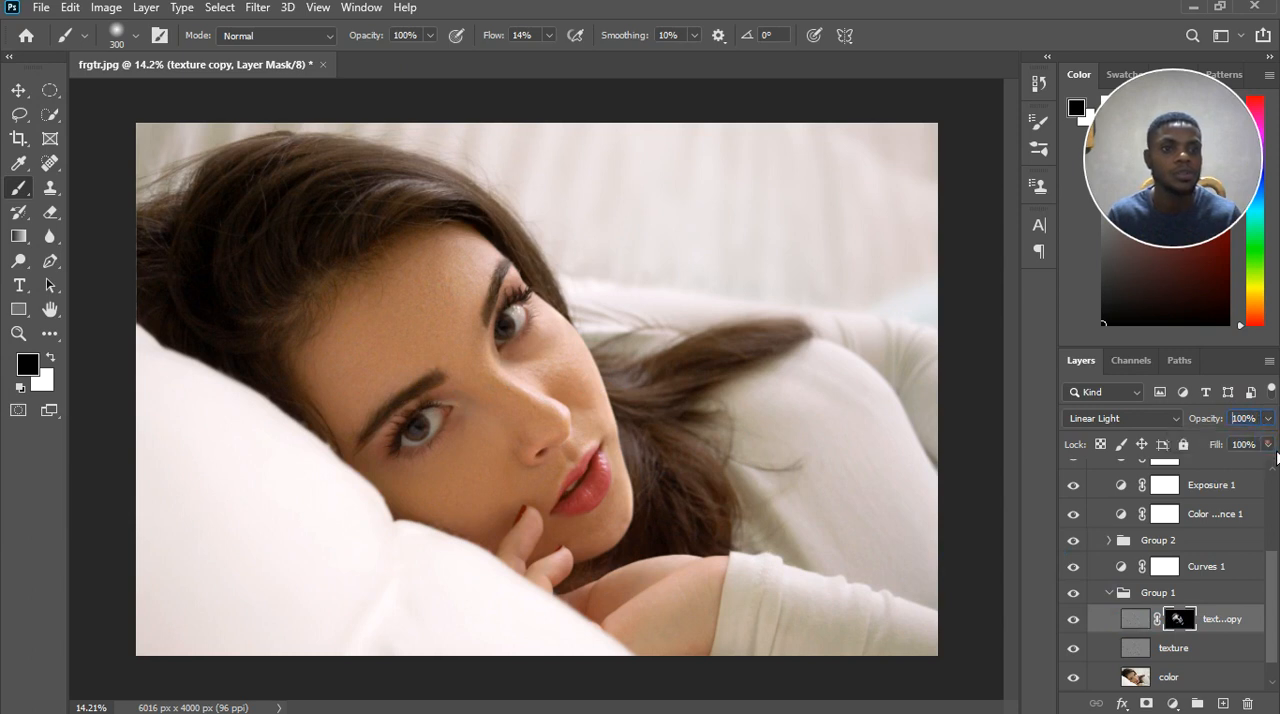
click(1267, 444)
click(1267, 419)
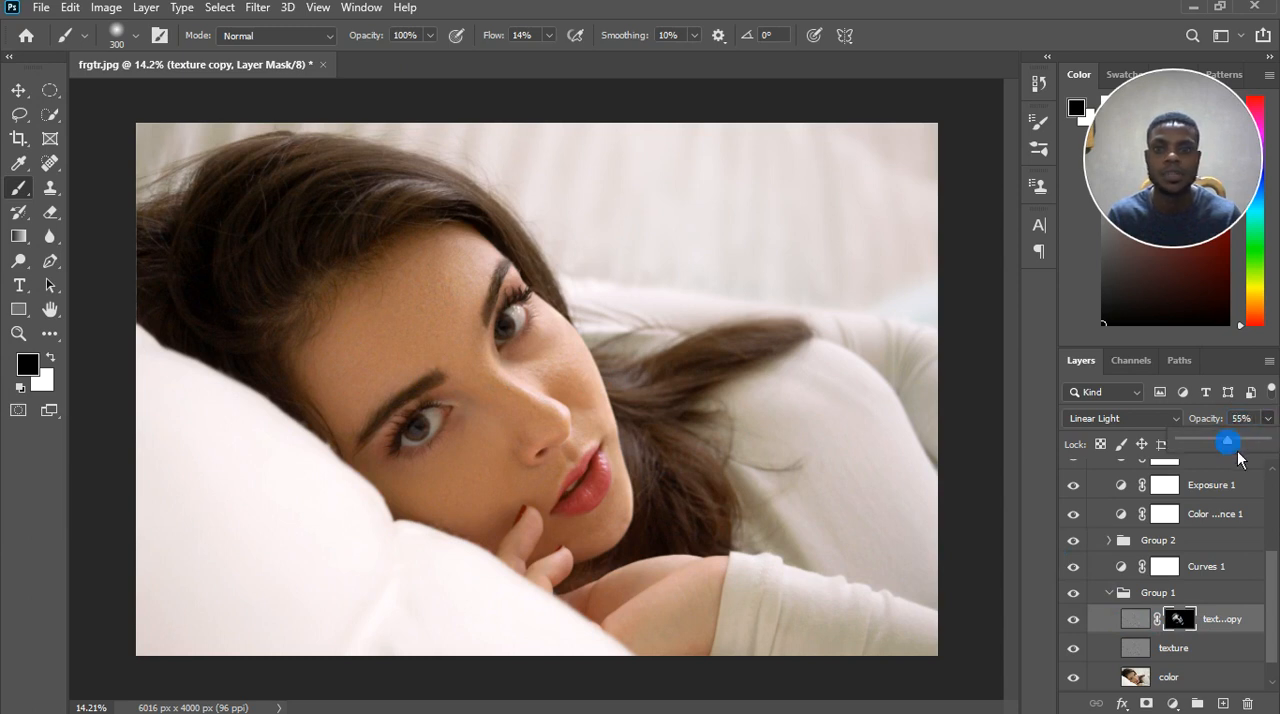
drag(1240, 452, 1241, 452)
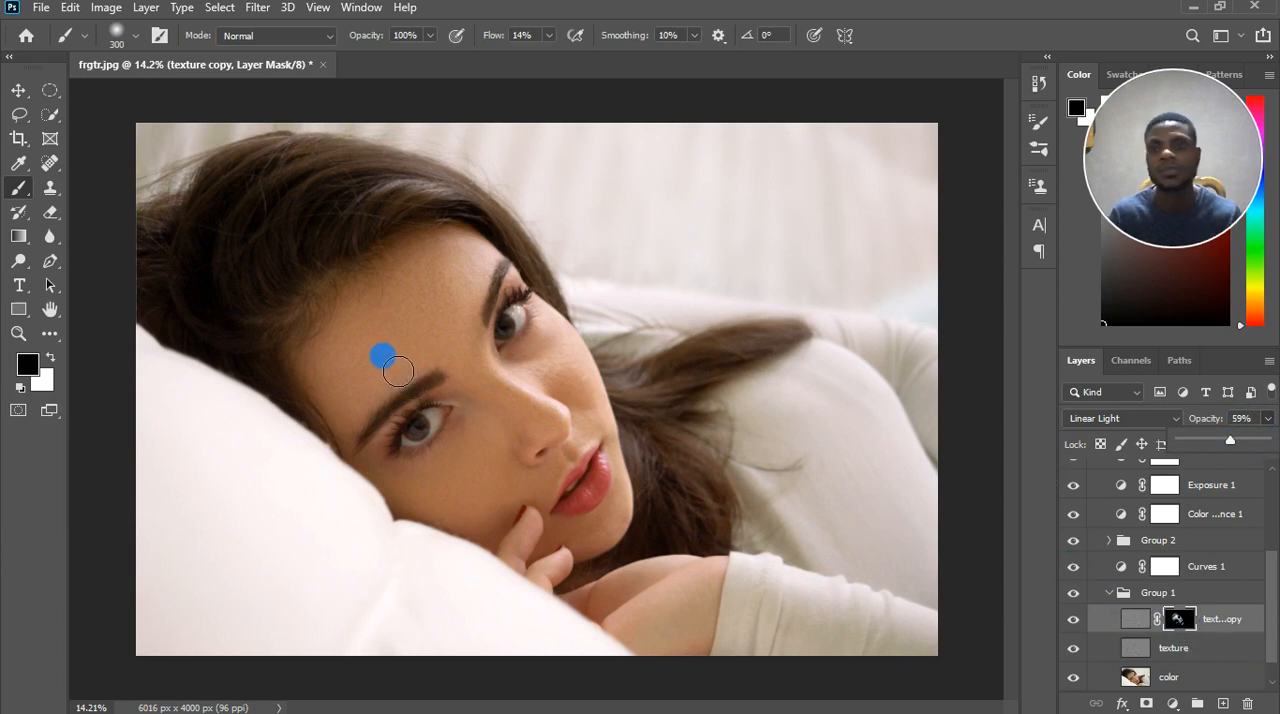
Paint white on the texture copy mask beside the mouth and on the cheek above the fingers with a 200-pixel brush.
scroll(445, 327, up, 1)
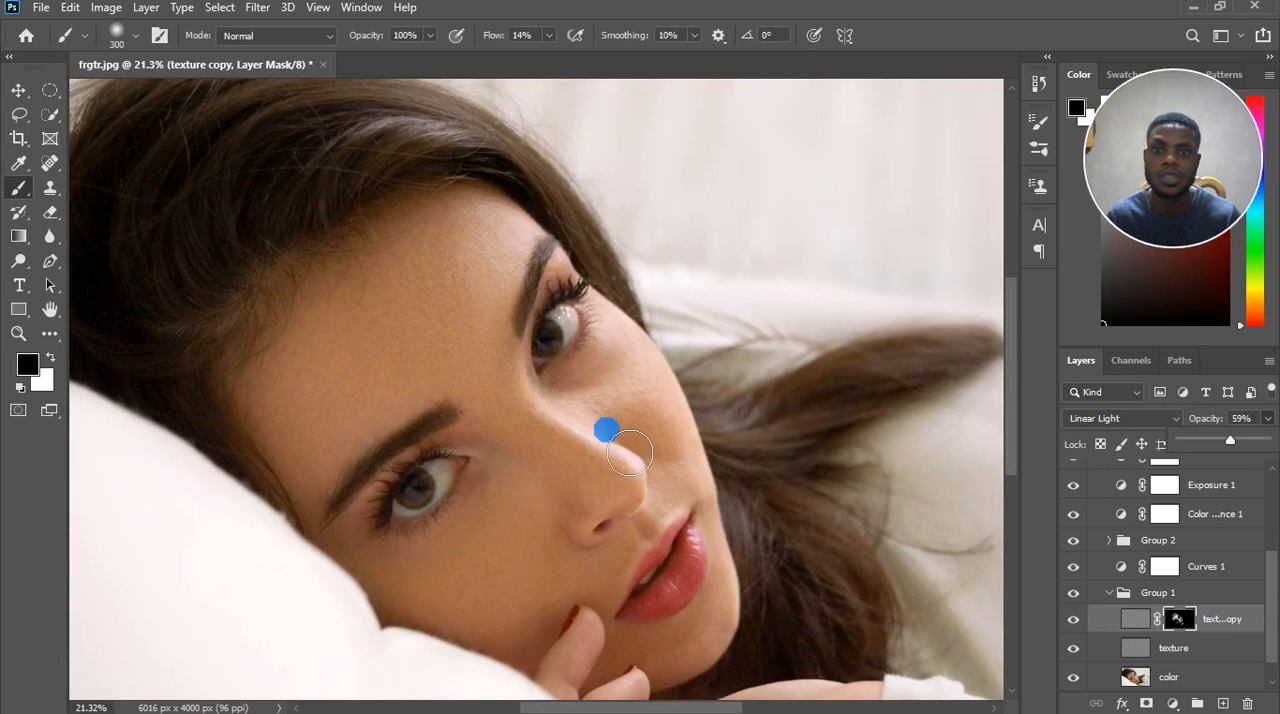
click(684, 497)
key(bracketleft)
key(bracketleft)
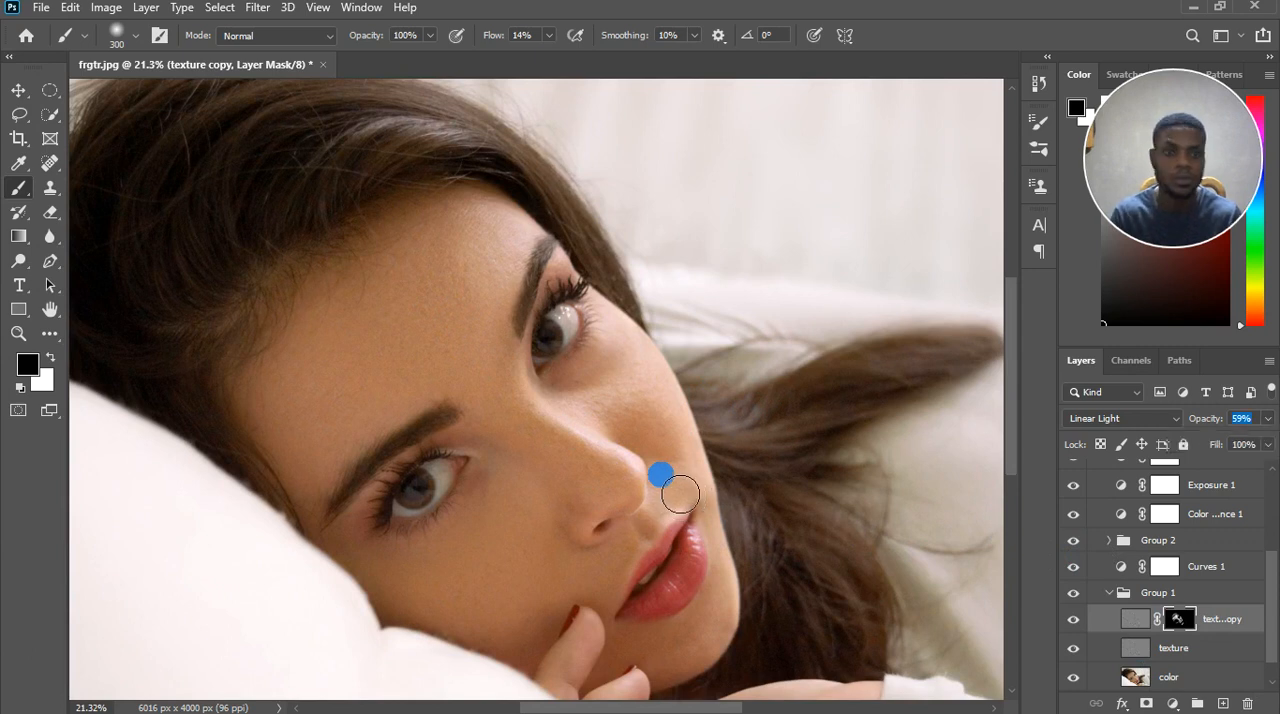
key(x)
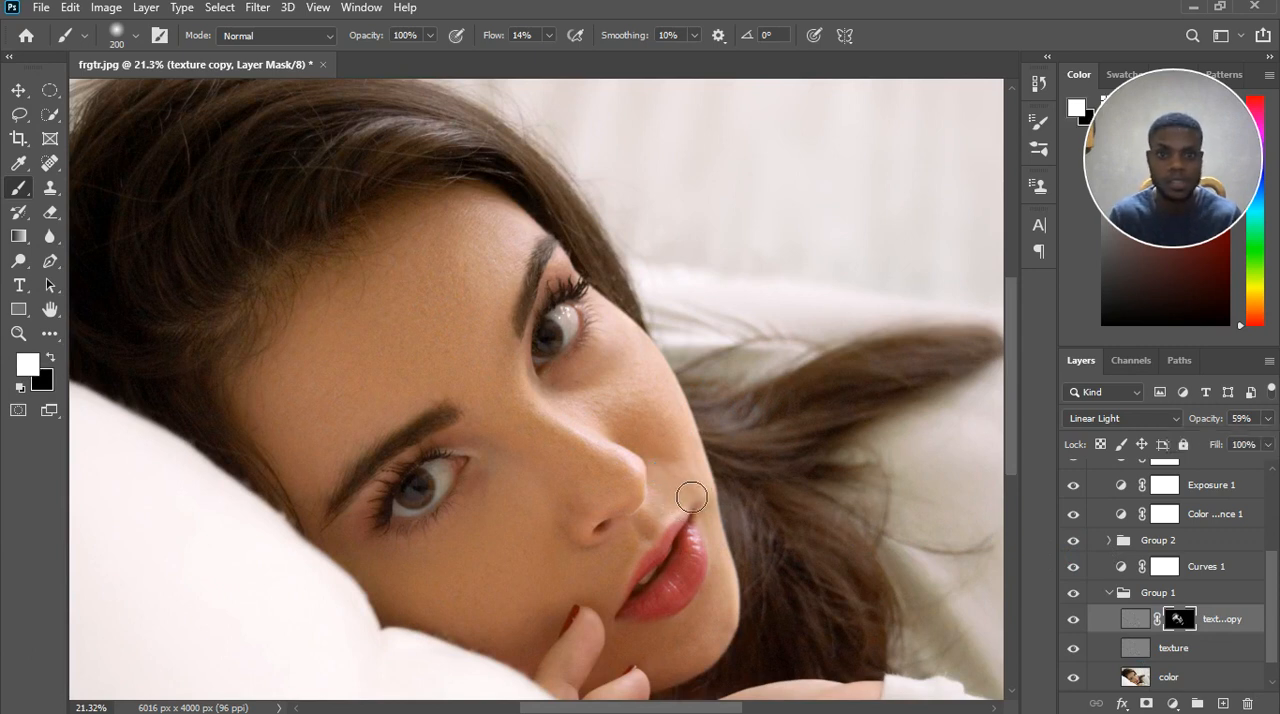
mouse_move(590, 570)
mouse_down()
mouse_move(606, 585)
mouse_move(627, 513)
mouse_move(587, 582)
mouse_move(525, 560)
mouse_move(506, 530)
mouse_move(410, 603)
mouse_move(525, 511)
mouse_move(553, 565)
mouse_move(566, 563)
mouse_move(554, 588)
mouse_up()
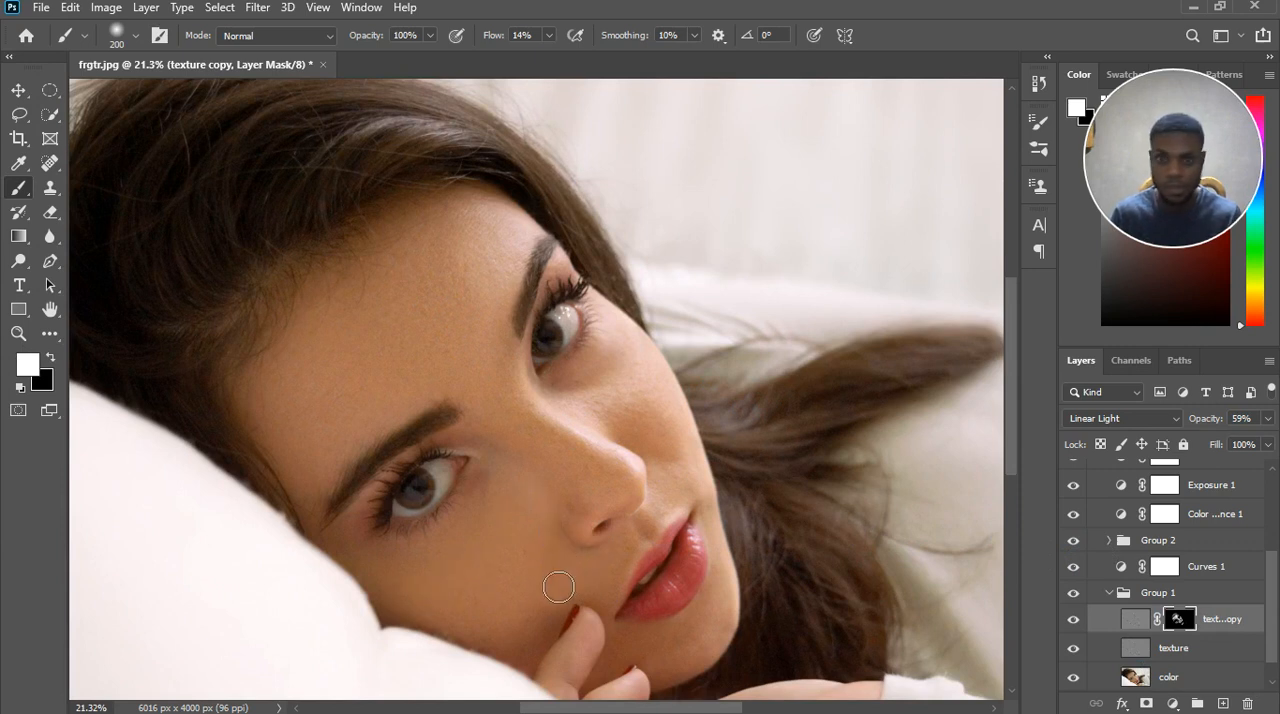
key(x)
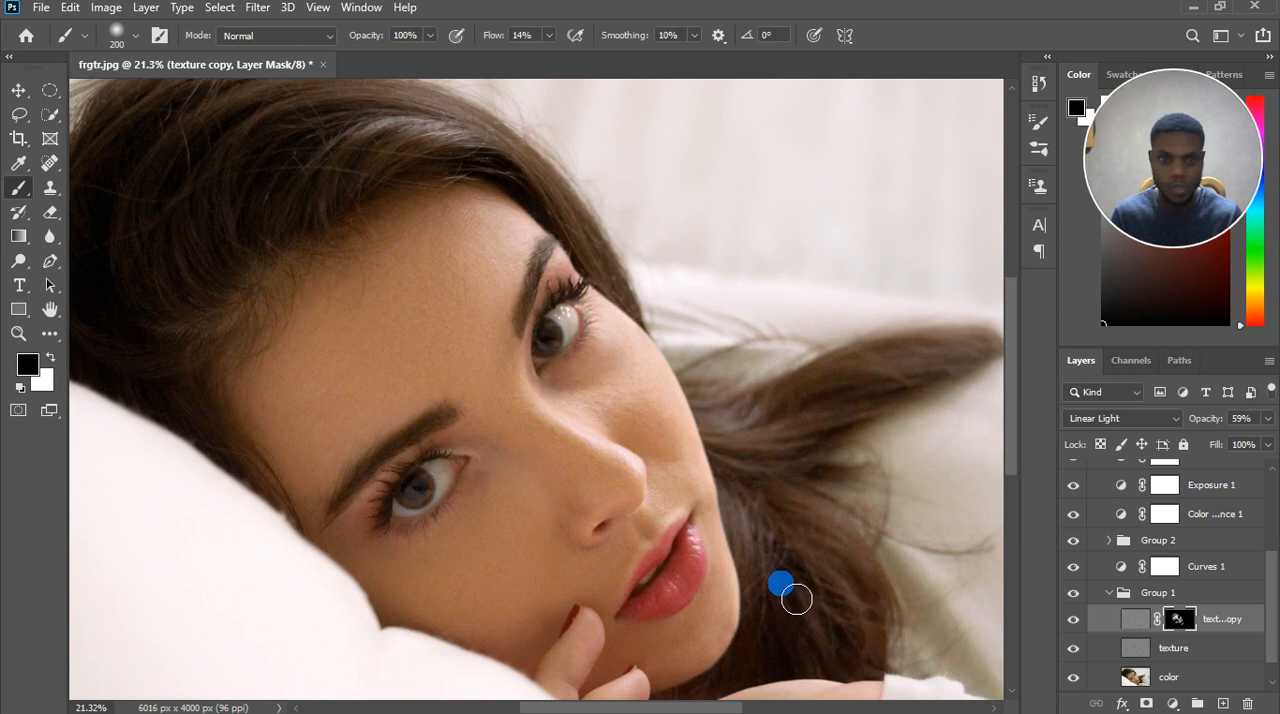
Collapse and select Group 1, with the whole portrait in view.
scroll(790, 612, down, 5)
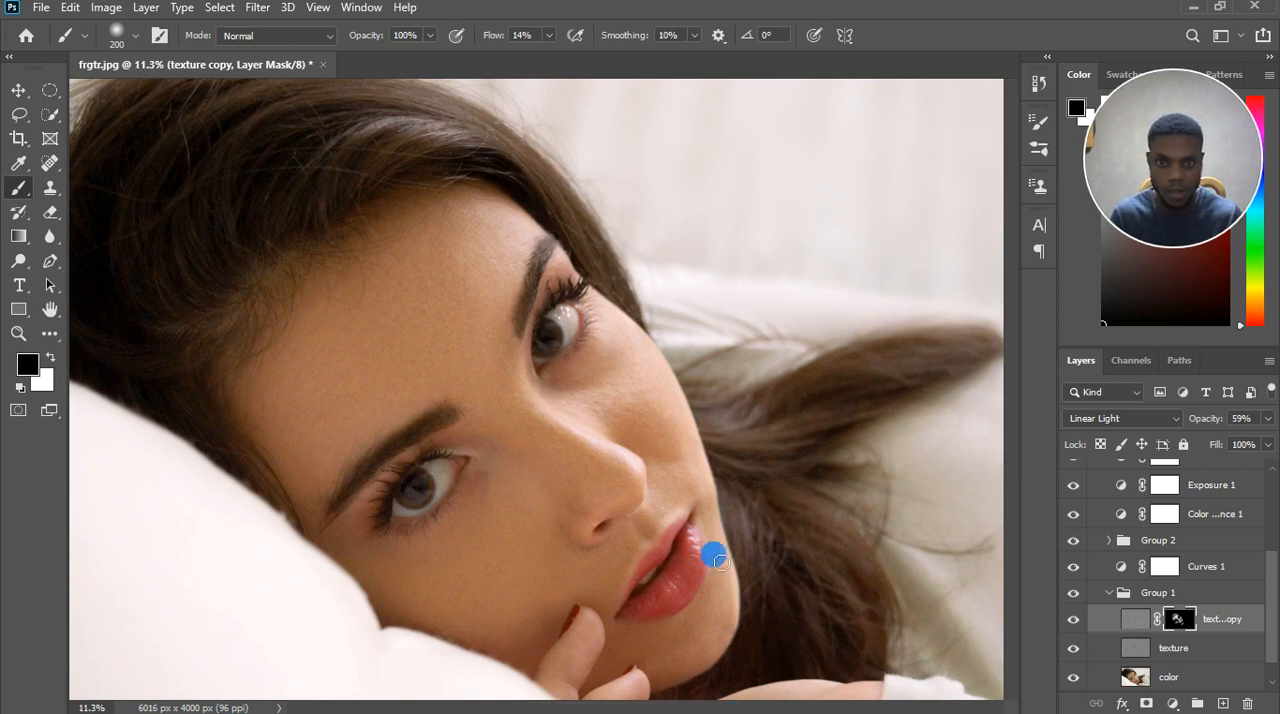
scroll(500, 415, down, 1)
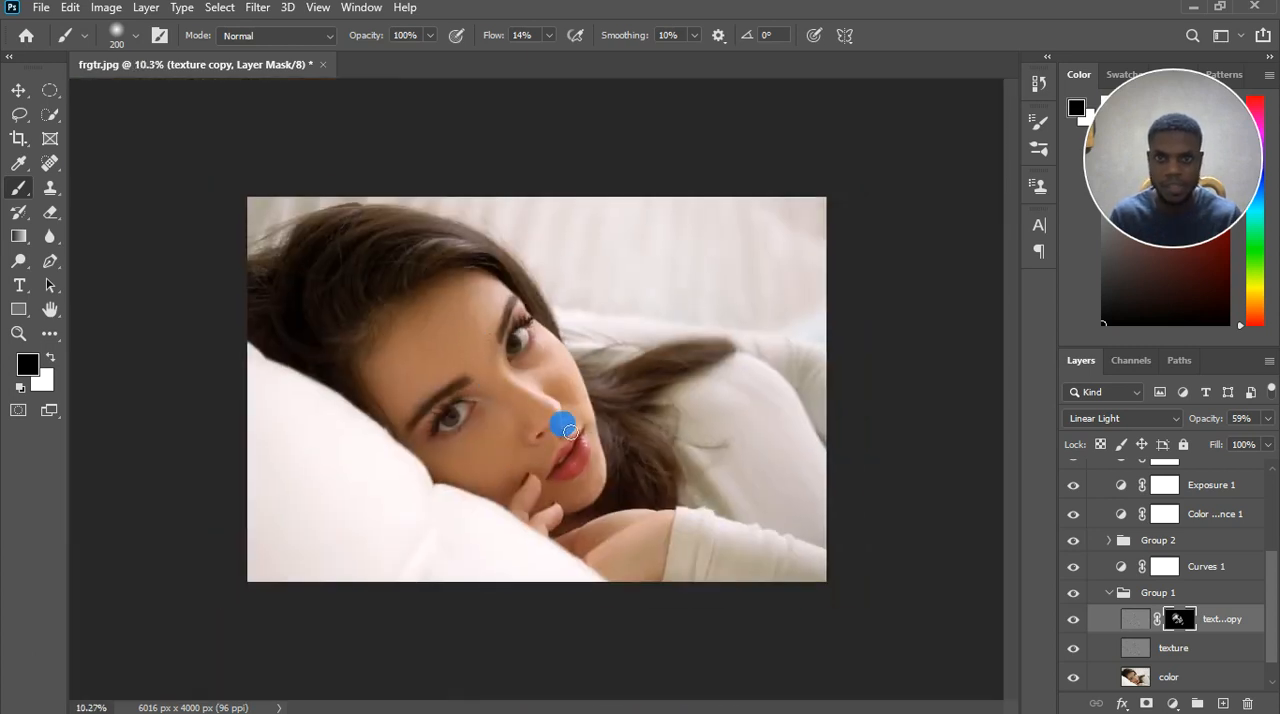
click(1108, 593)
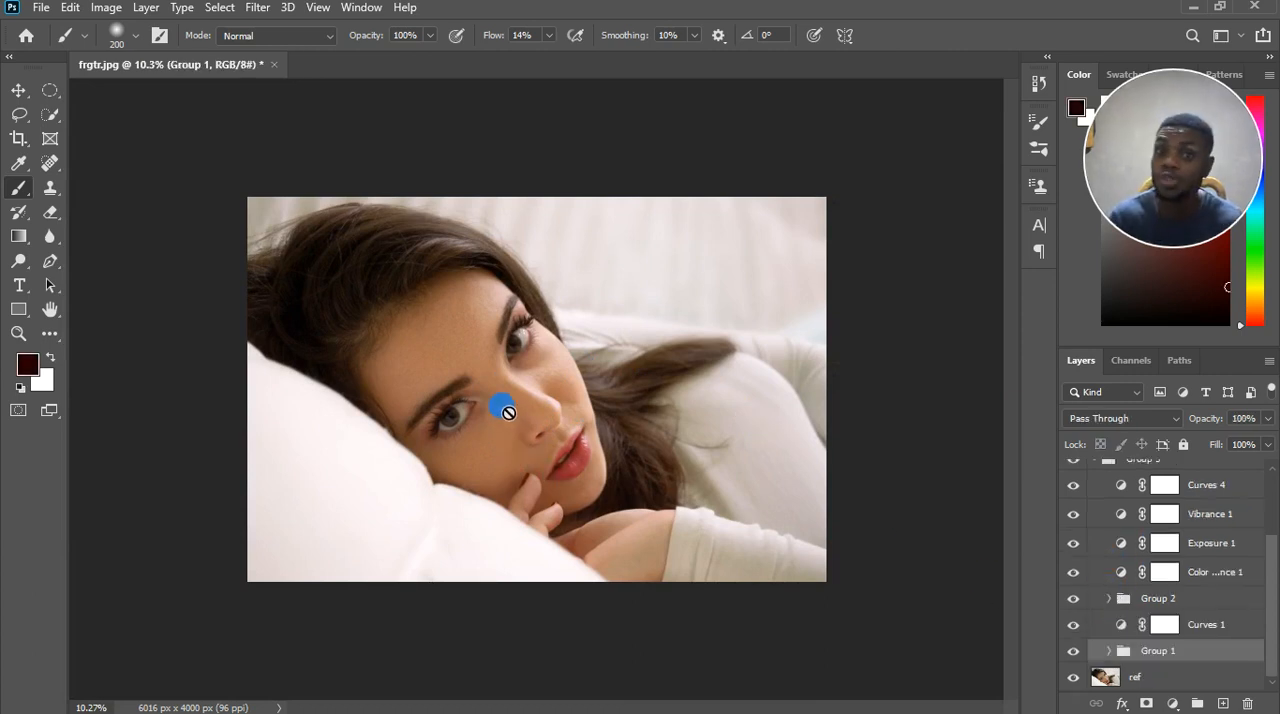
key(ctrl+plus)
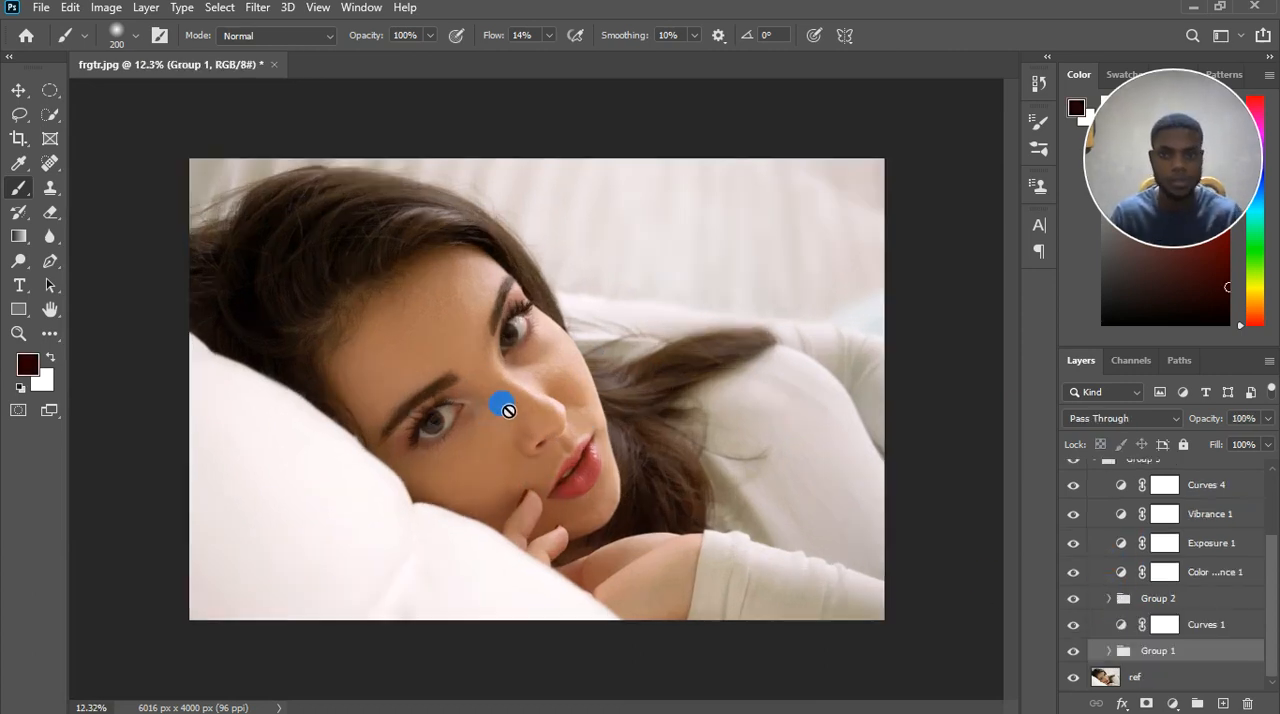